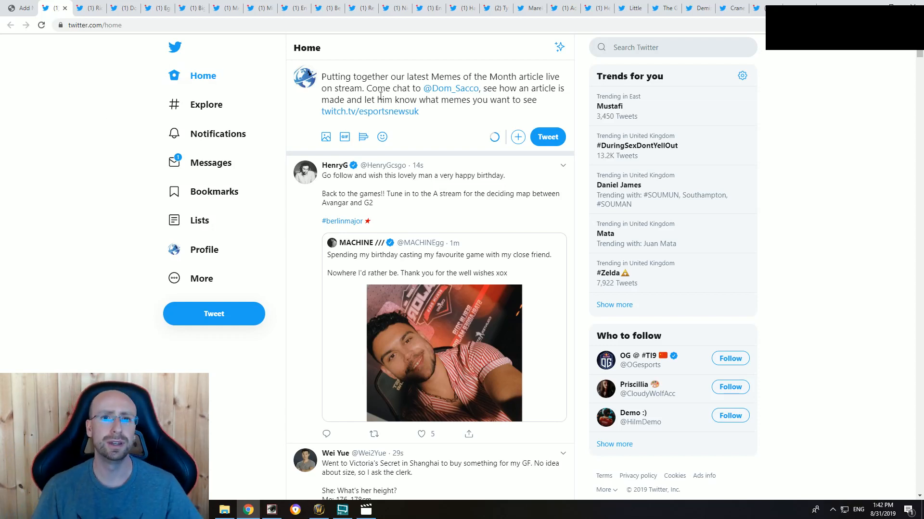
# Step: Post the drafted tweet about the live Memes of the Month article and check it on the Esports News UK profile
pyautogui.click(546, 139)
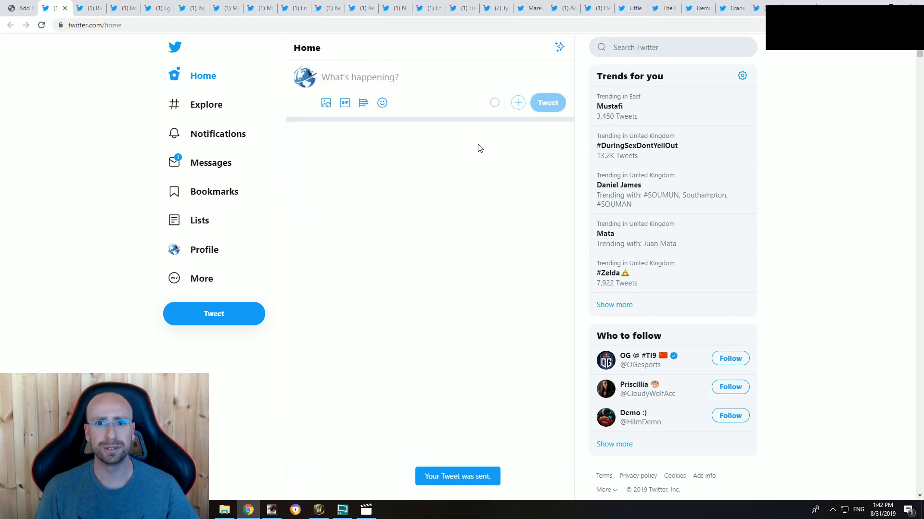
pyautogui.click(198, 250)
pyautogui.scroll(-6, 82, 326)
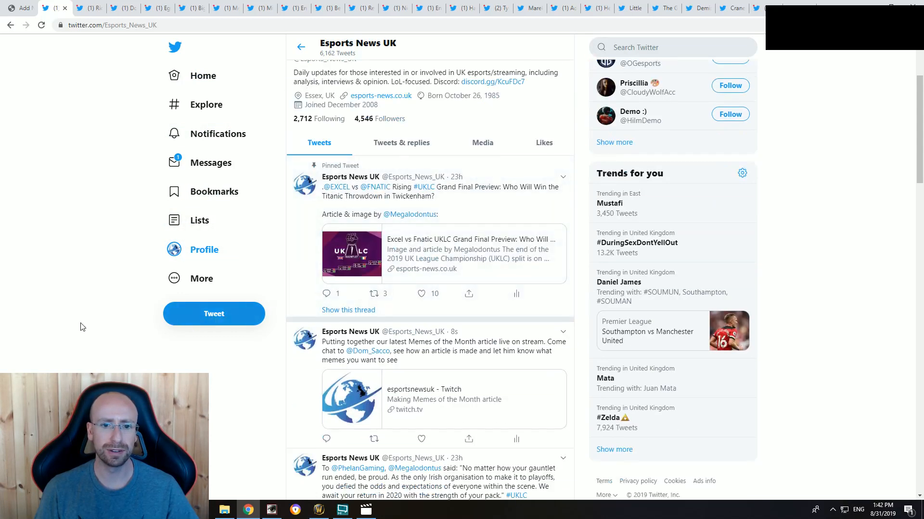
pyautogui.scroll(3, 96, 334)
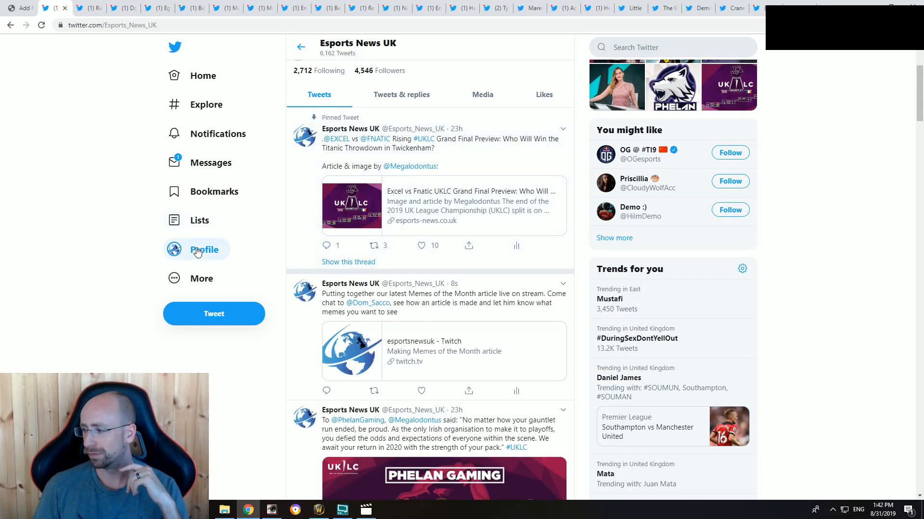
pyautogui.scroll(4, 114, 242)
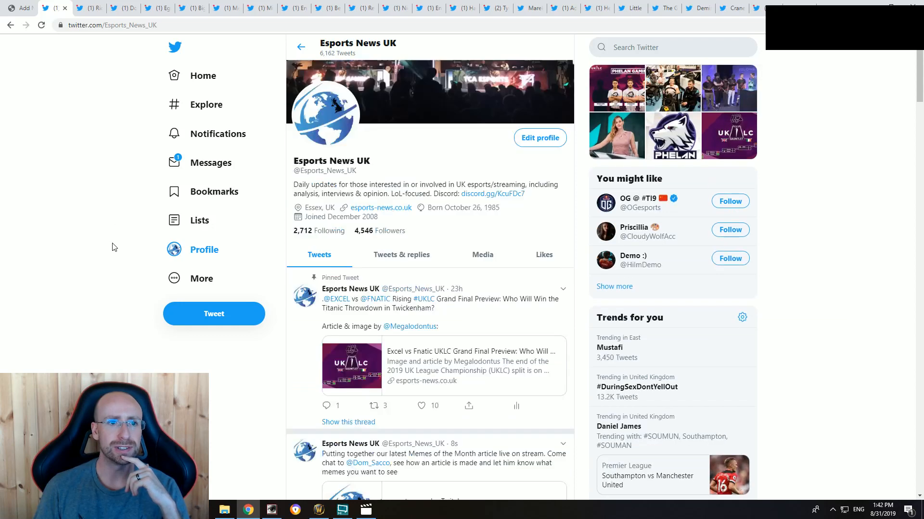
# Step: Move the browser tab holding the "Apply cold water to burned area" tweet towards the end of the collected meme tabs
pyautogui.click(88, 6)
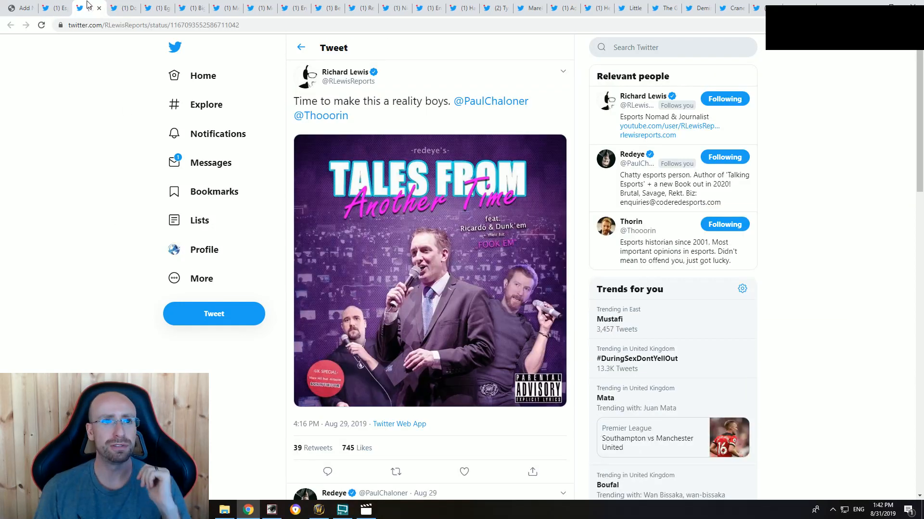
pyautogui.click(18, 9)
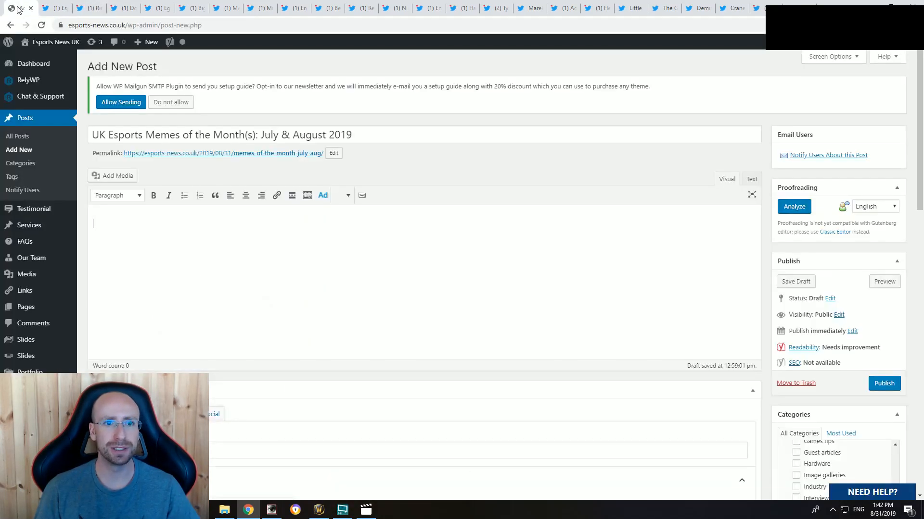
pyautogui.click(283, 256)
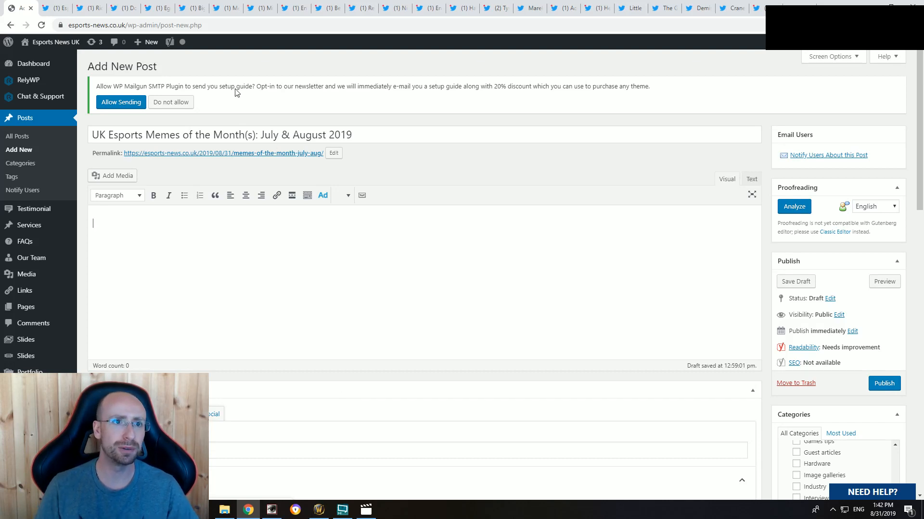
pyautogui.click(124, 8)
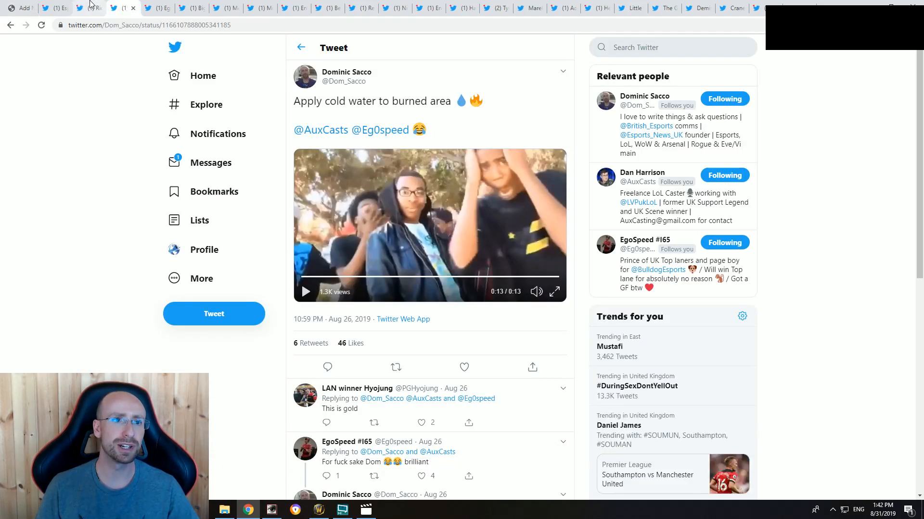
pyautogui.moveTo(112, 7); pyautogui.dragTo(676, 4)
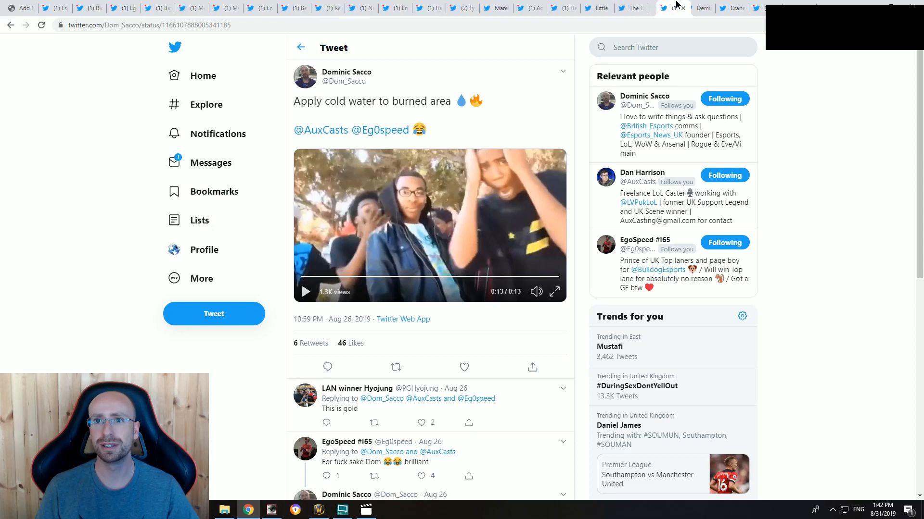
# Step: Open the Esports News UK profile and view the newly posted tweet about the Memes of the Month article
pyautogui.click(89, 6)
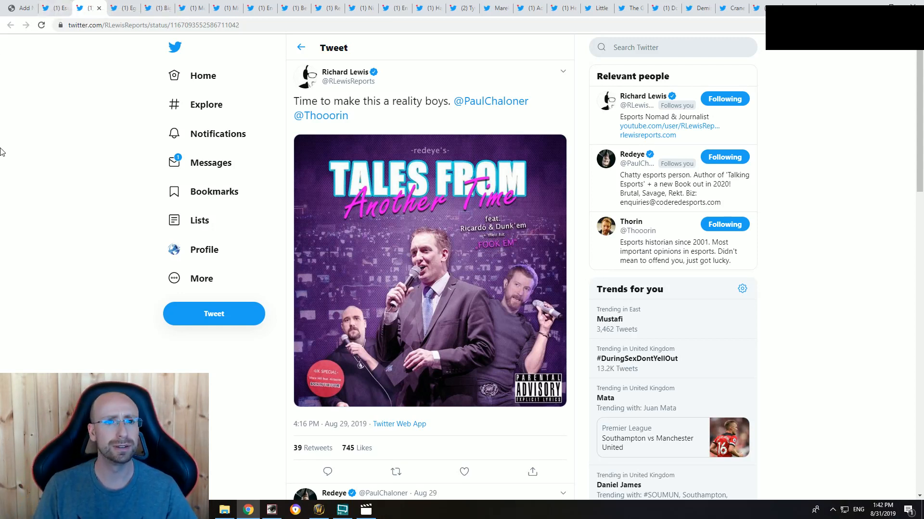
pyautogui.click(217, 248)
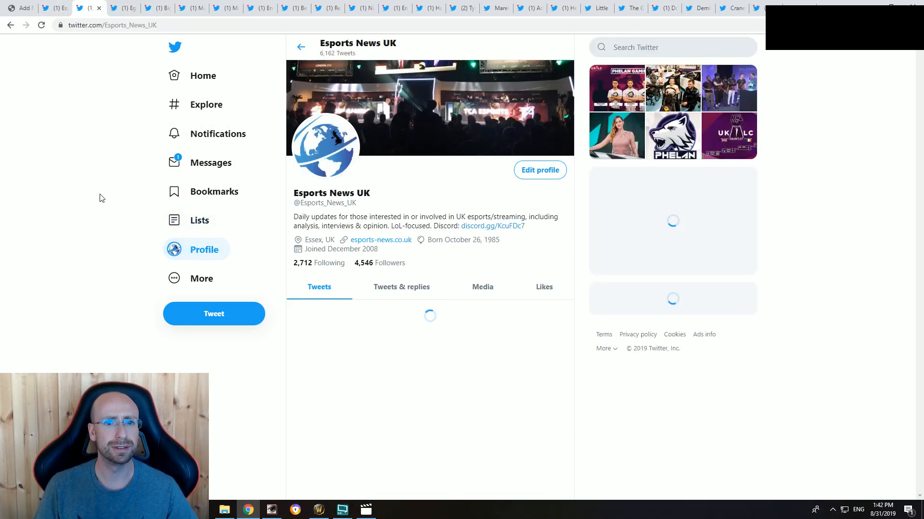
pyautogui.scroll(-5, 99, 204)
pyautogui.scroll(5, 95, 251)
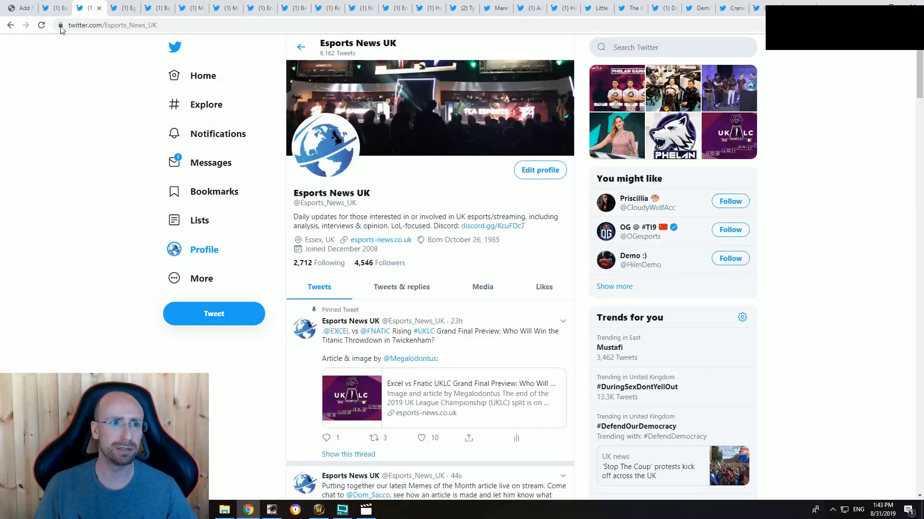
pyautogui.click(52, 9)
pyautogui.click(89, 8)
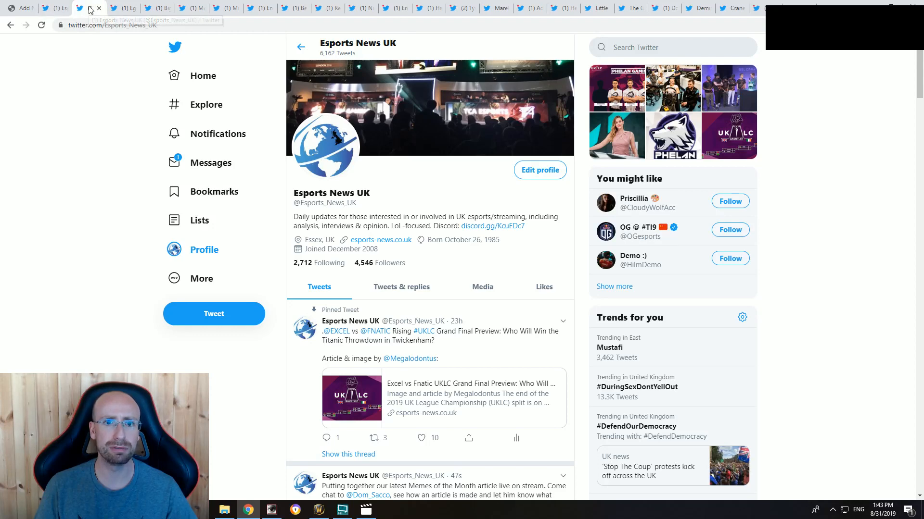
pyautogui.scroll(-5, 107, 265)
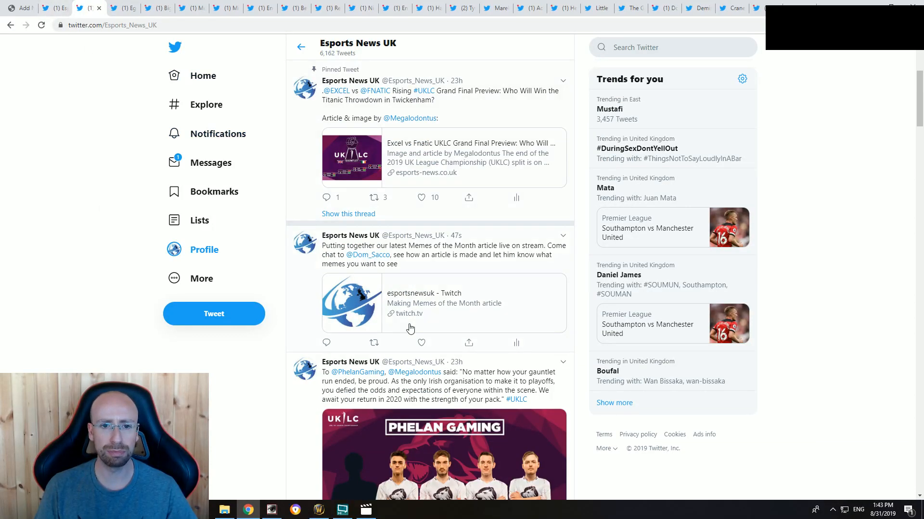
pyautogui.click(469, 259)
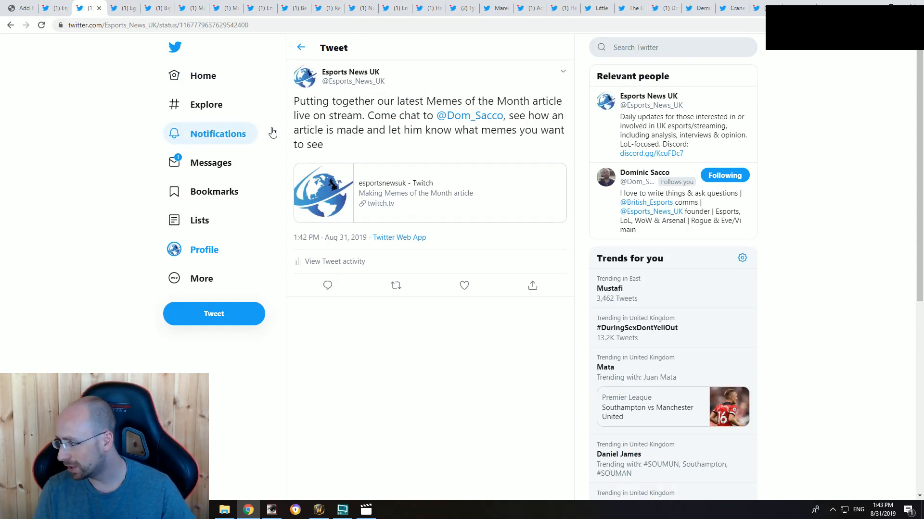
# Step: Write the post intro on stand-out UK esports and League of Legends memes over the past few months, plus "Did we miss any other good ones? DM us!"
pyautogui.click(54, 8)
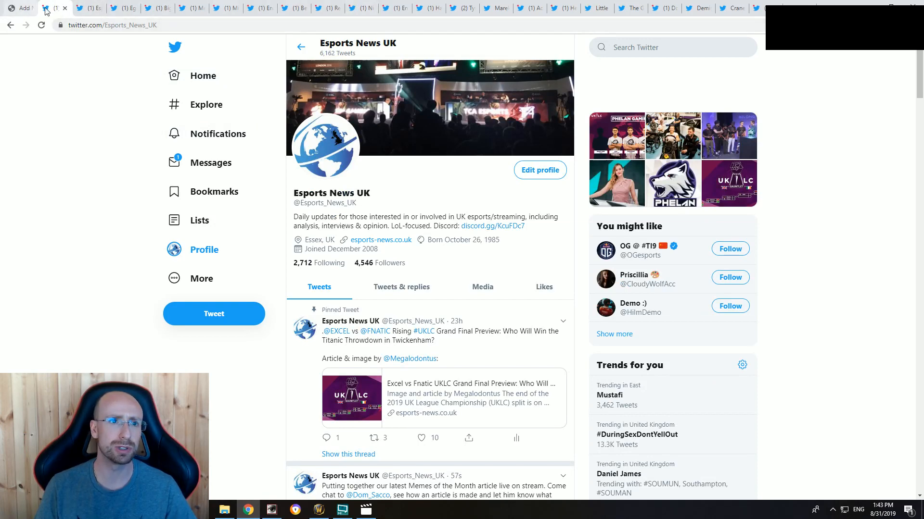
pyautogui.click(126, 8)
pyautogui.click(22, 8)
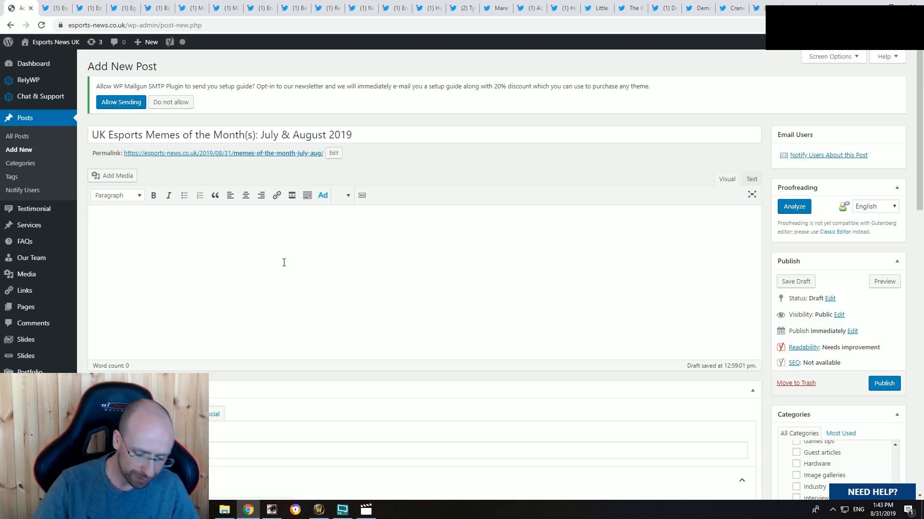
pyautogui.write("We're bac")
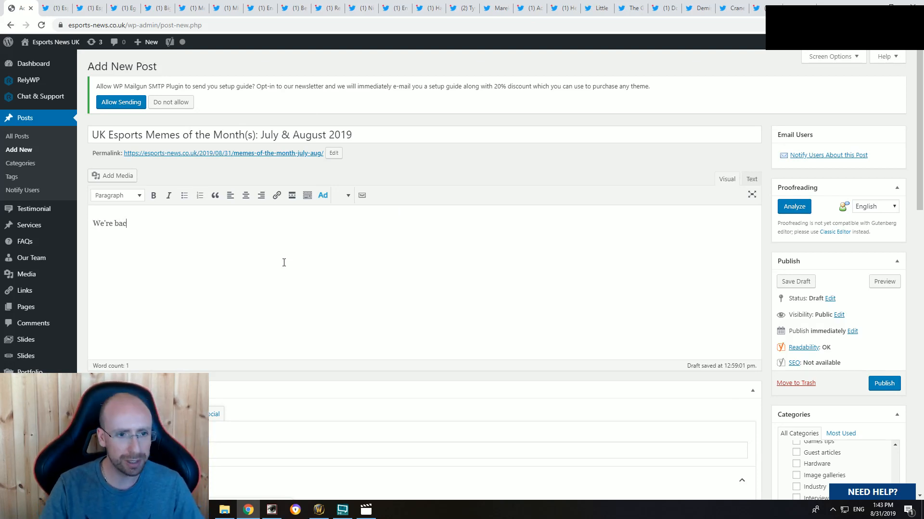
pyautogui.write('k once again')
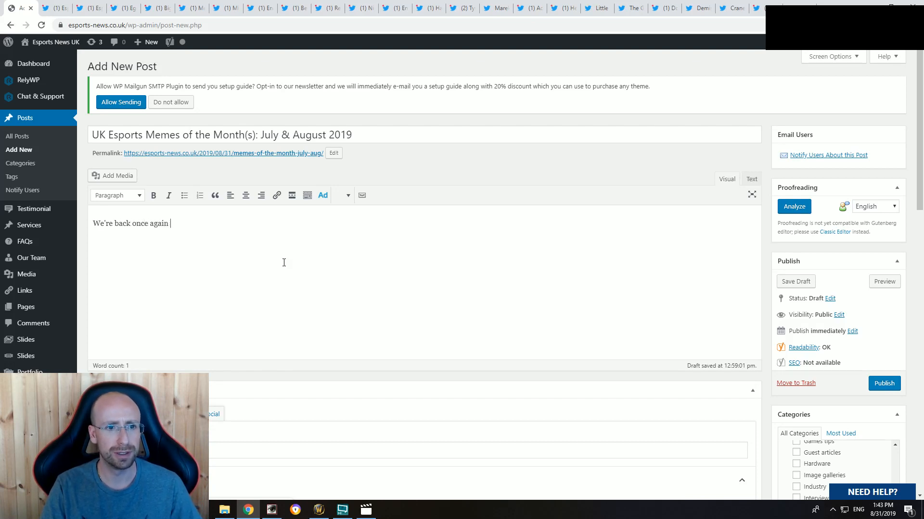
pyautogui.write(' bringing you so')
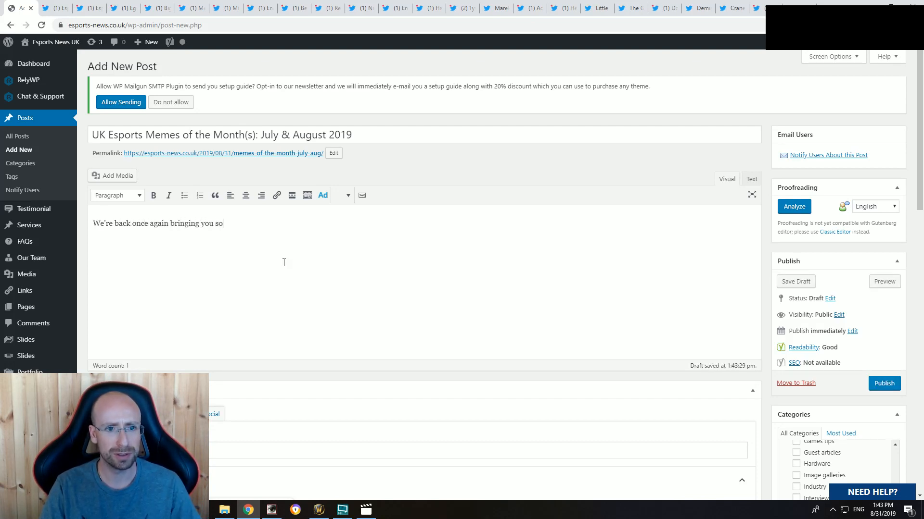
pyautogui.write('me of the stand-out UK esports and League of Legends memeds')
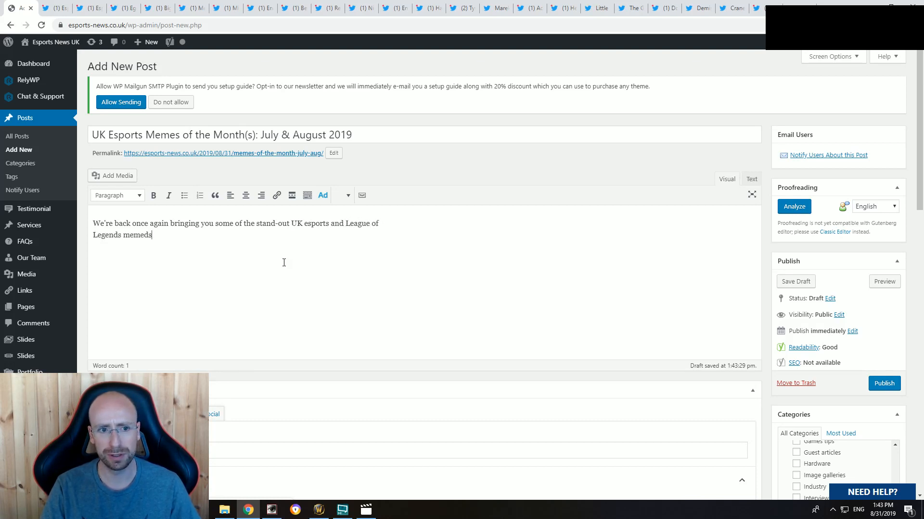
pyautogui.write('the past few months.')
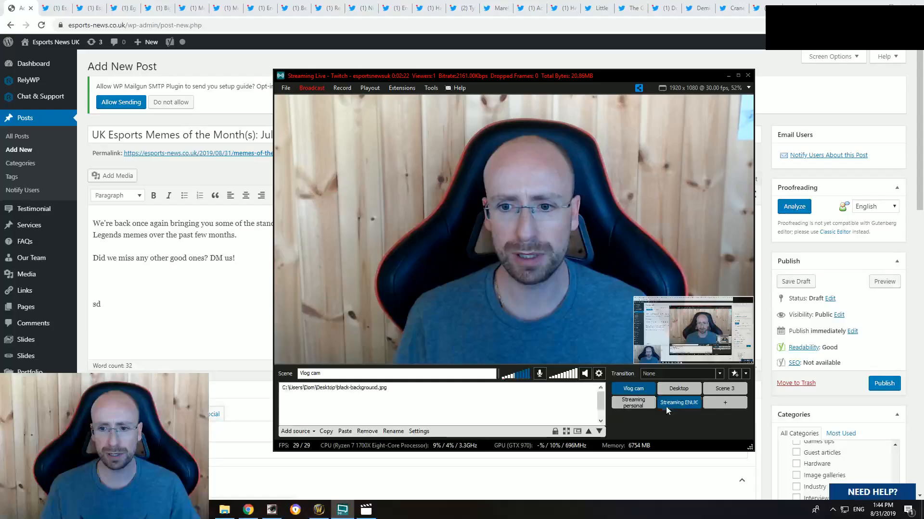
# Step: Make both intro paragraphs of the post bold
pyautogui.click(223, 280)
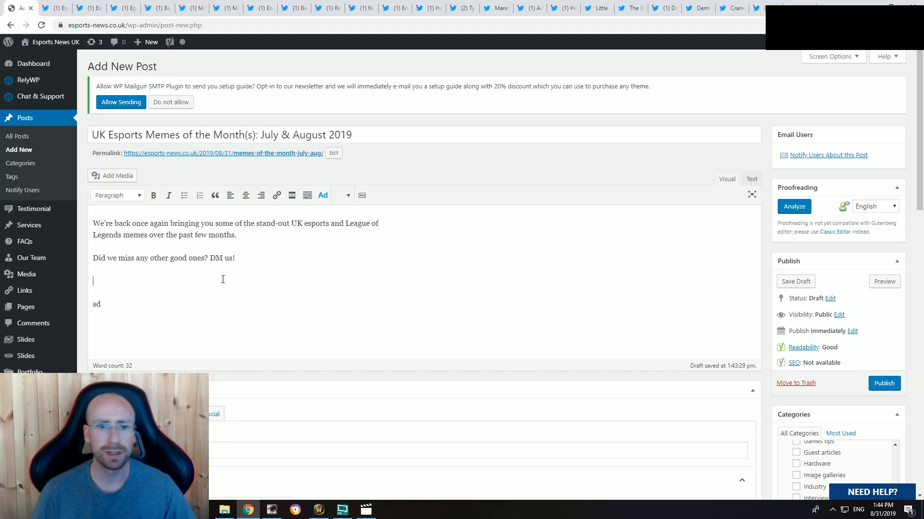
pyautogui.moveTo(252, 257); pyautogui.dragTo(109, 224)
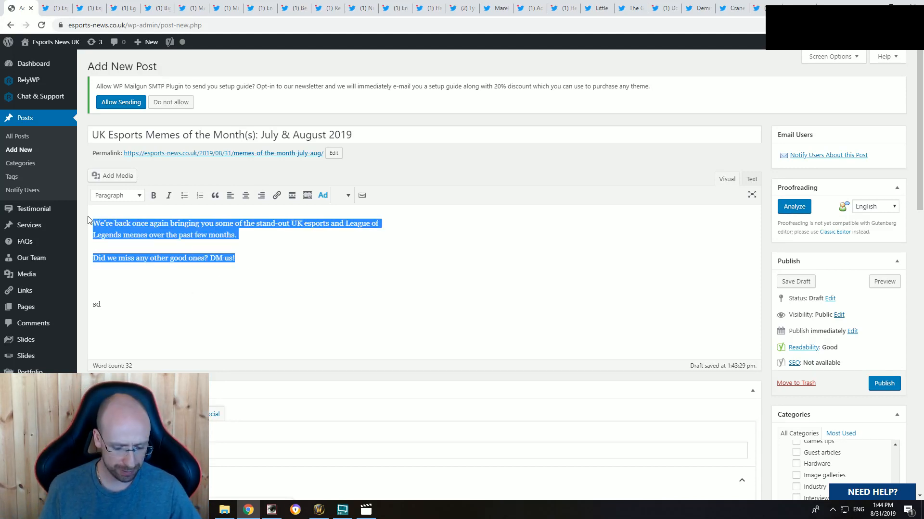
pyautogui.click(90, 8)
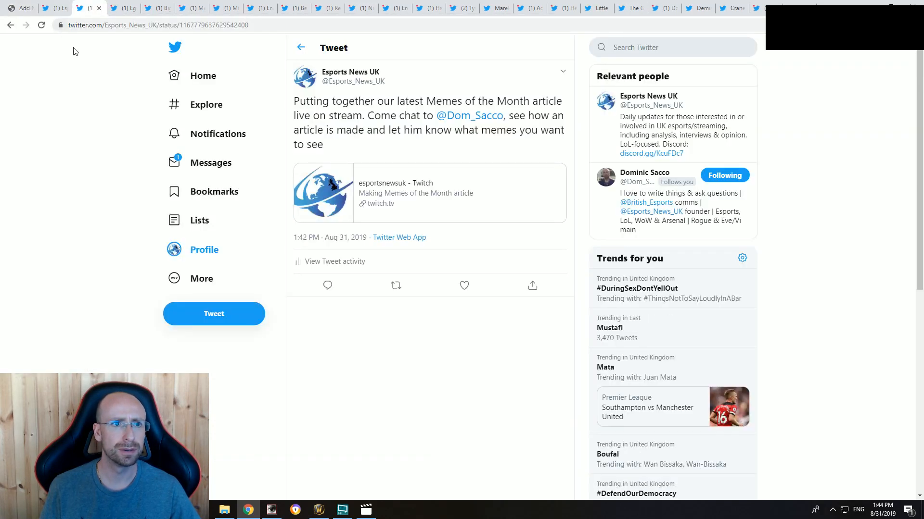
pyautogui.click(201, 253)
pyautogui.click(135, 26)
pyautogui.hotkey('ctrl', 'c')
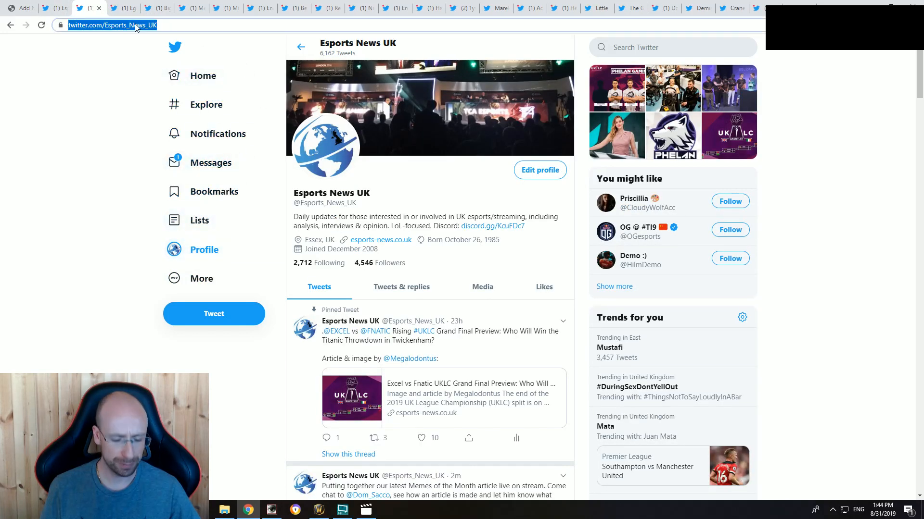
pyautogui.click(21, 7)
pyautogui.click(238, 255)
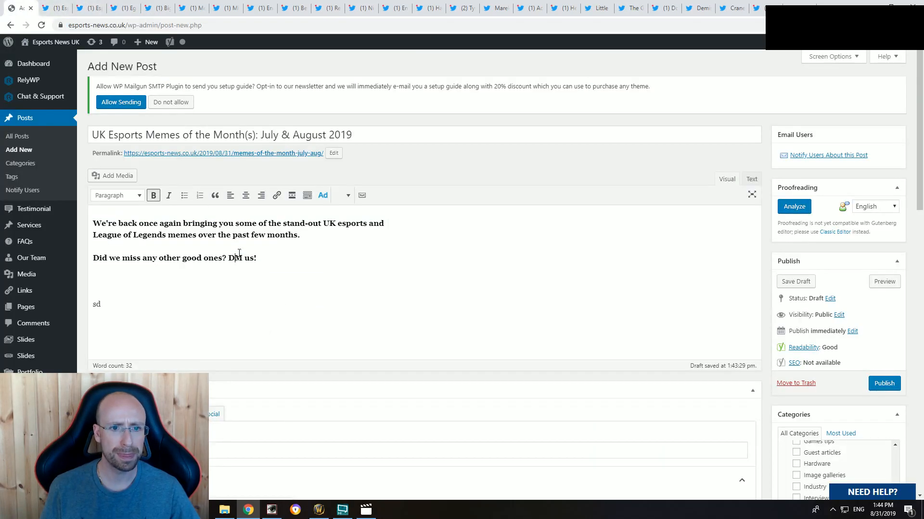
pyautogui.hotkey('ctrl', 'k')
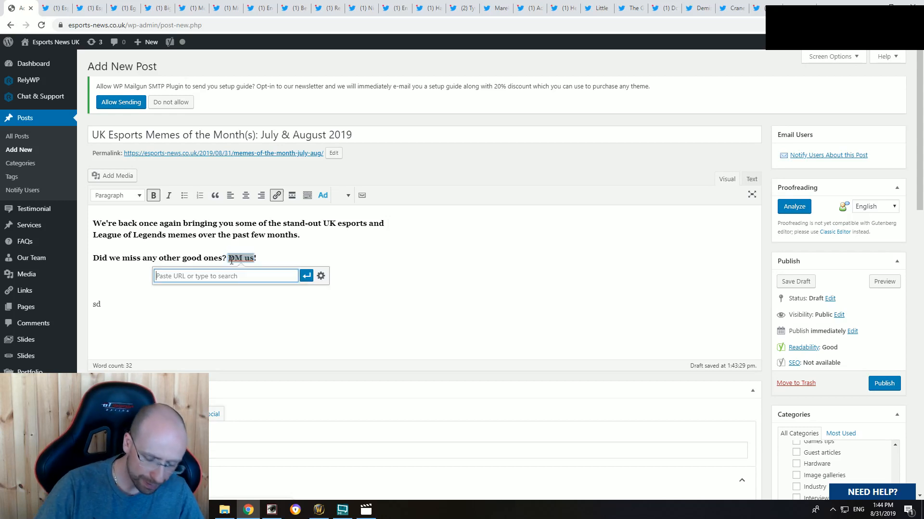
pyautogui.hotkey('ctrl', 'v')
pyautogui.click(320, 276)
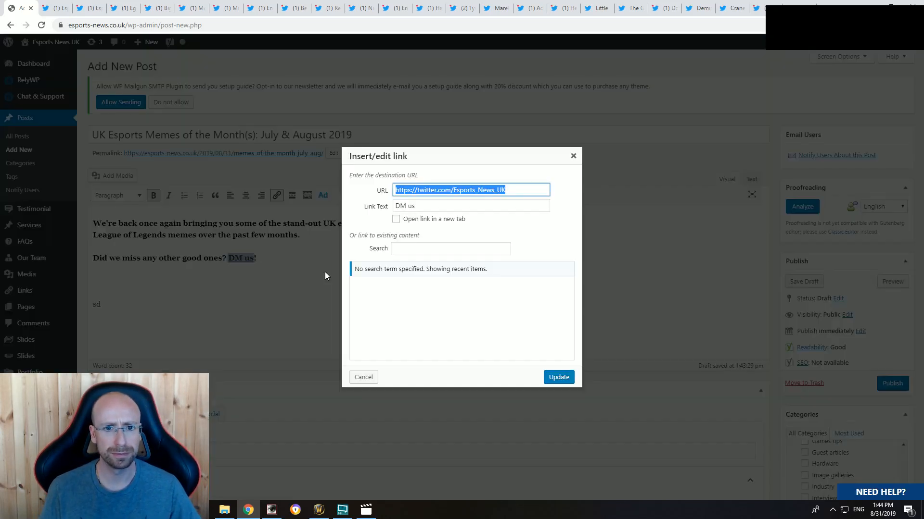
pyautogui.click(396, 219)
pyautogui.click(556, 375)
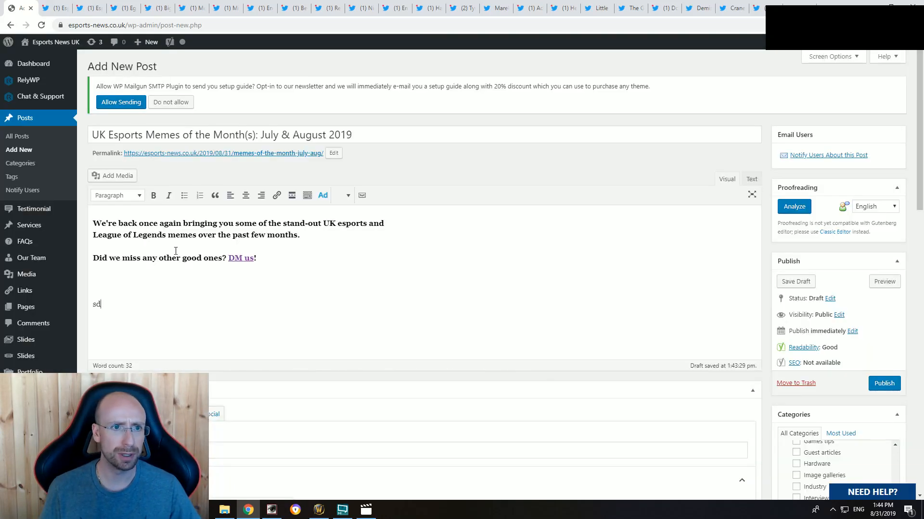
# Step: Close the second Esports News UK profile tab, from which the link address was copied
pyautogui.click(94, 8)
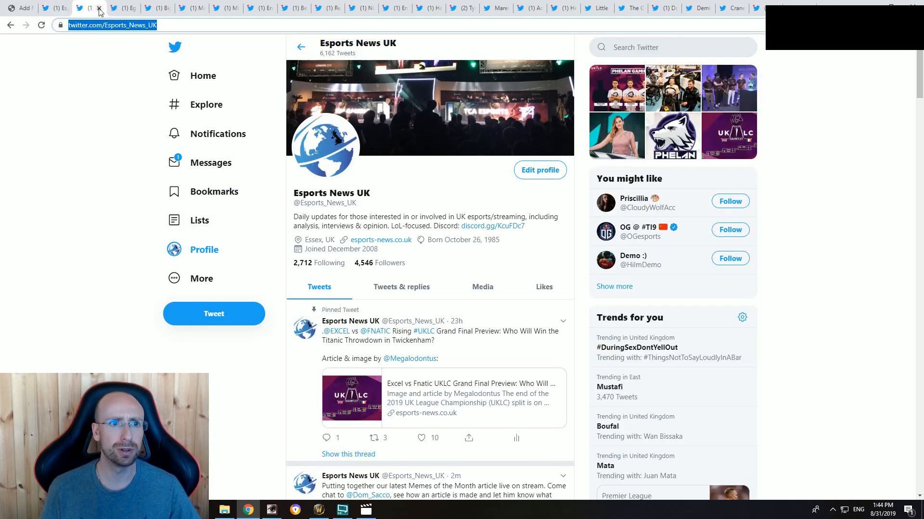
pyautogui.click(99, 8)
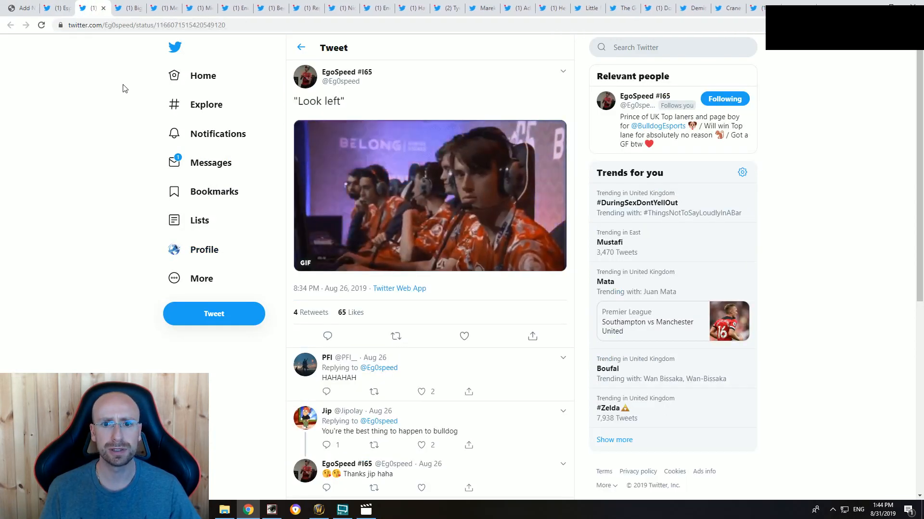
# Step: Look through all the collected meme tweets, from the BiggHungryPhill tweet to the Methodgg meme prompt
pyautogui.click(130, 8)
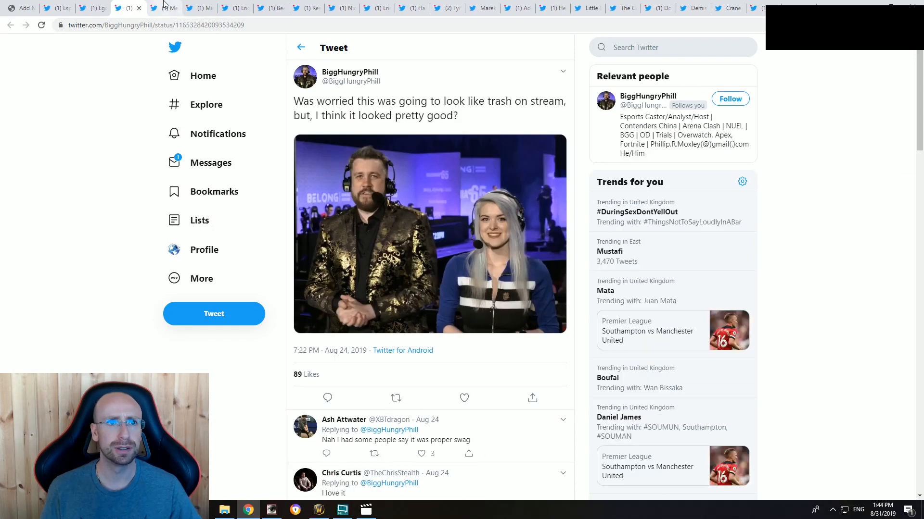
pyautogui.click(165, 6)
pyautogui.click(200, 7)
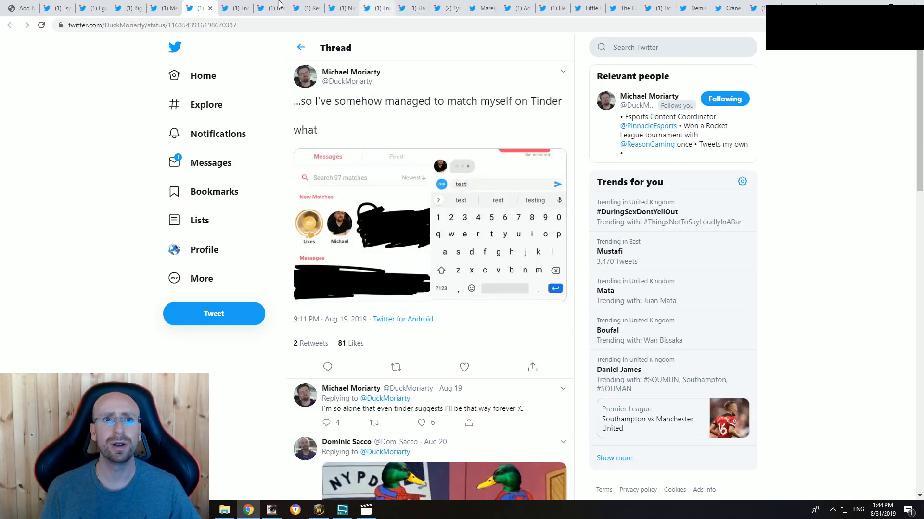
pyautogui.click(238, 4)
pyautogui.click(272, 6)
pyautogui.click(307, 7)
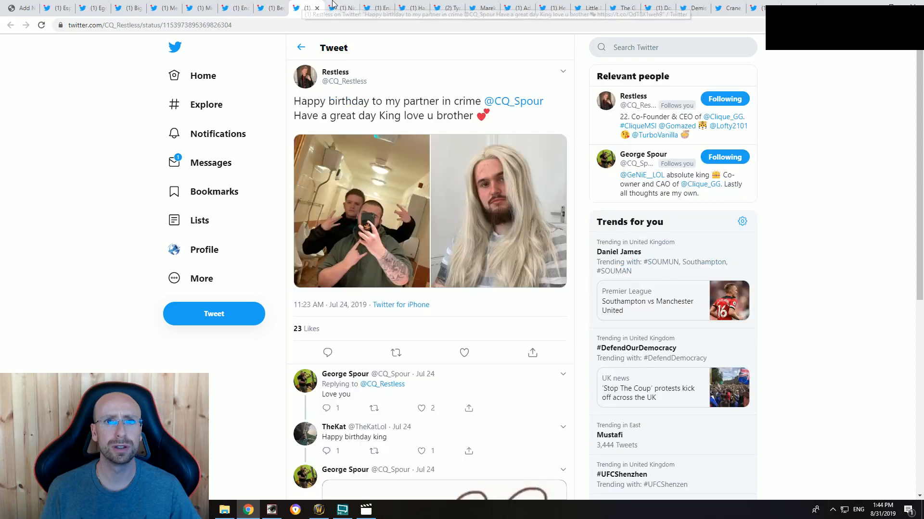
pyautogui.click(342, 6)
pyautogui.click(374, 5)
pyautogui.click(411, 6)
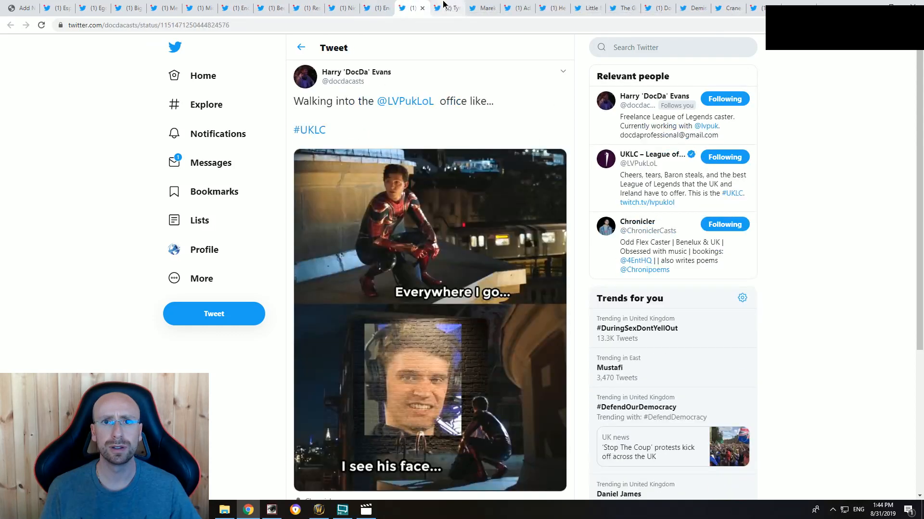
pyautogui.click(445, 6)
pyautogui.click(489, 5)
pyautogui.click(514, 6)
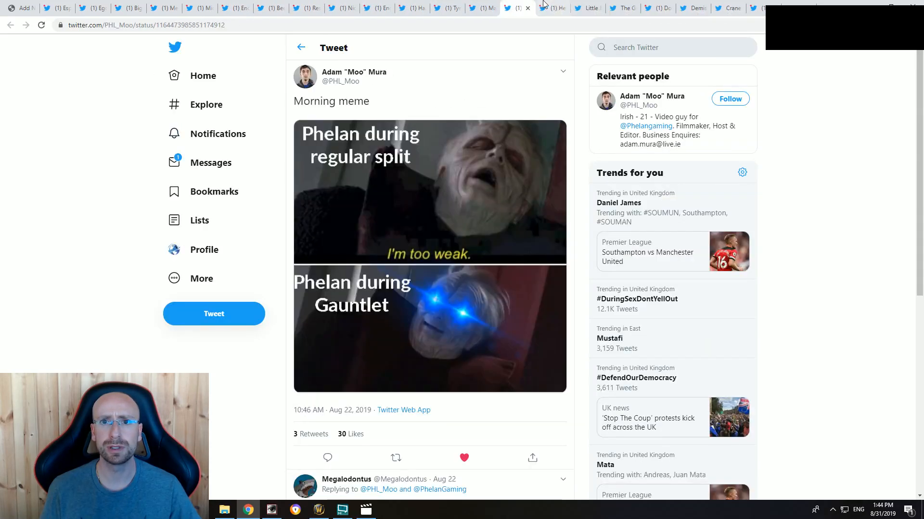
pyautogui.click(553, 5)
pyautogui.click(589, 6)
pyautogui.click(625, 6)
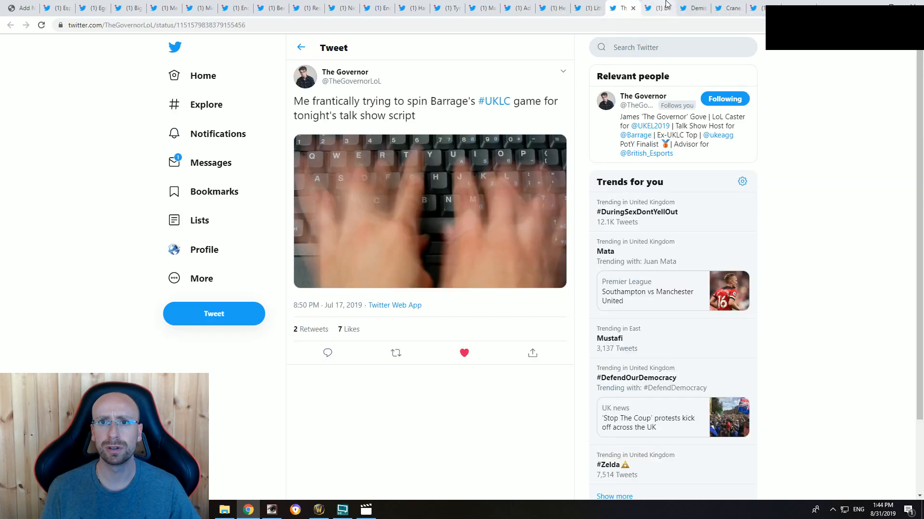
pyautogui.click(660, 6)
pyautogui.click(698, 5)
pyautogui.click(728, 5)
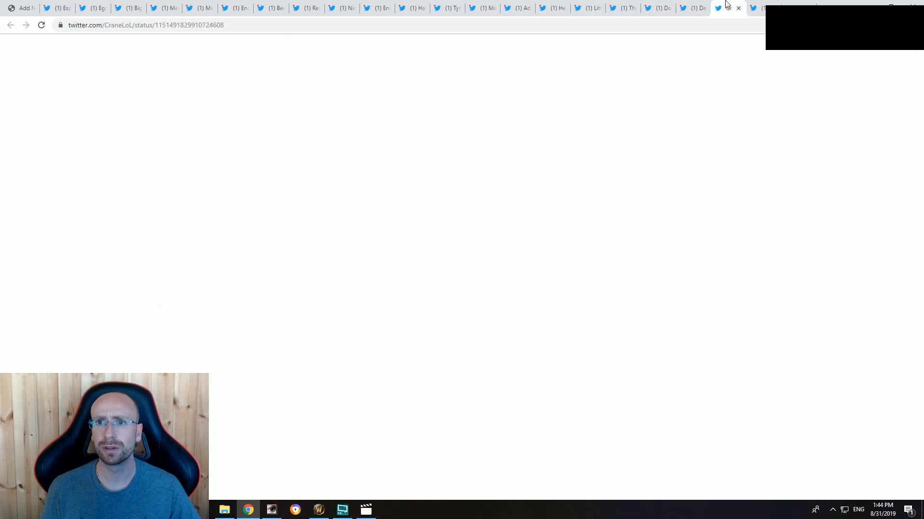
pyautogui.click(758, 6)
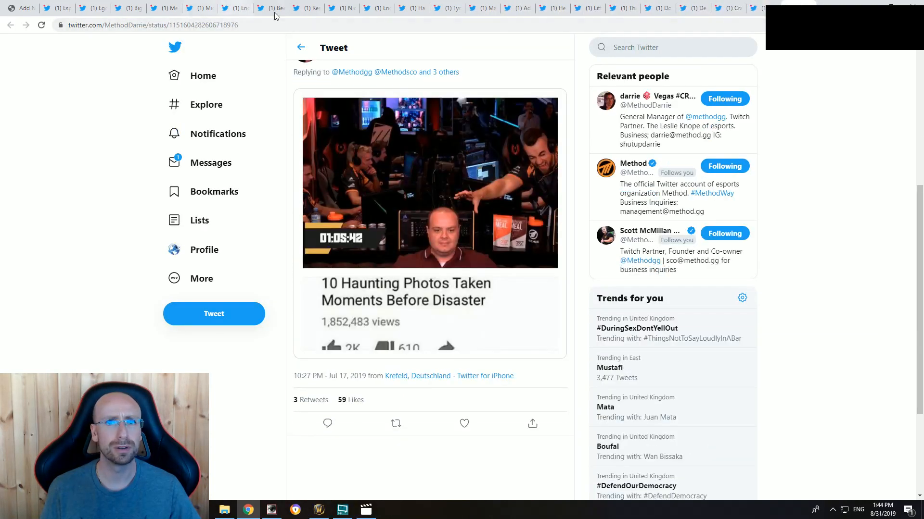
pyautogui.click(757, 4)
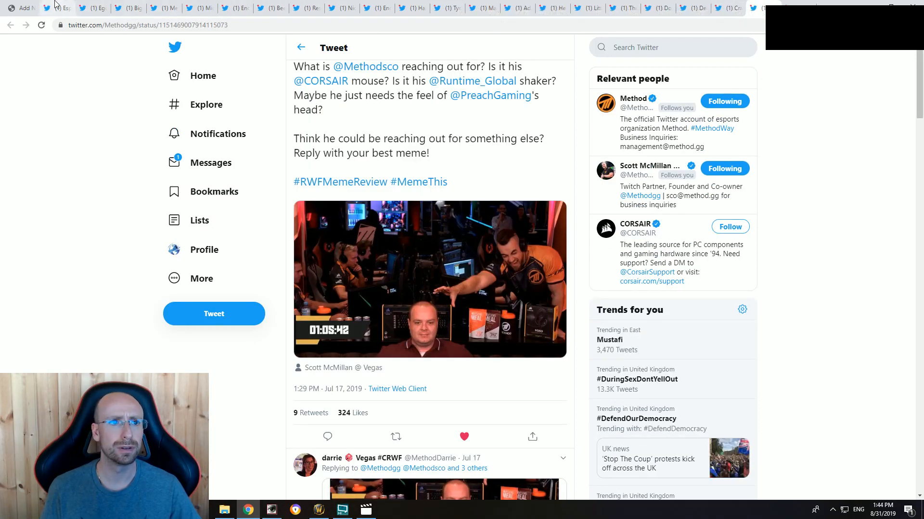
# Step: Search Twitter for "rlew" from the Esports News UK page and open the RLewisReports profile
pyautogui.click(57, 5)
pyautogui.click(656, 47)
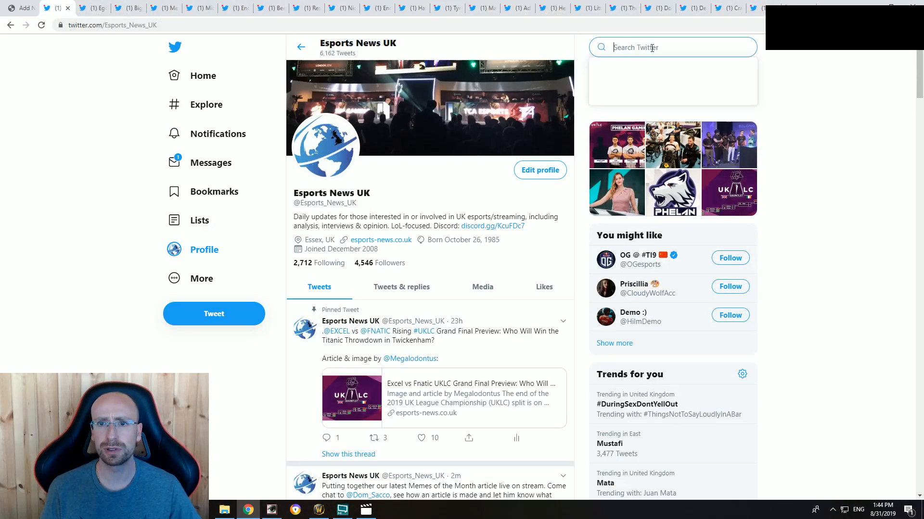
pyautogui.write('rlew')
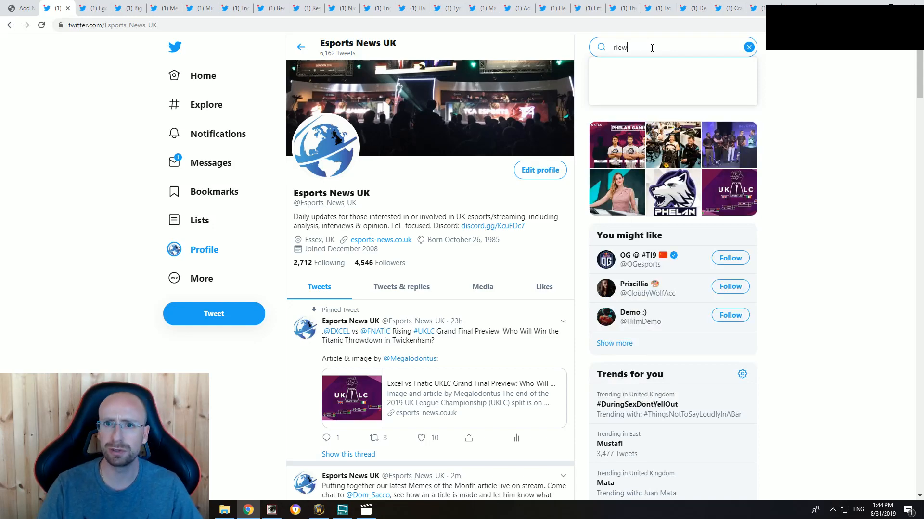
pyautogui.click(638, 113)
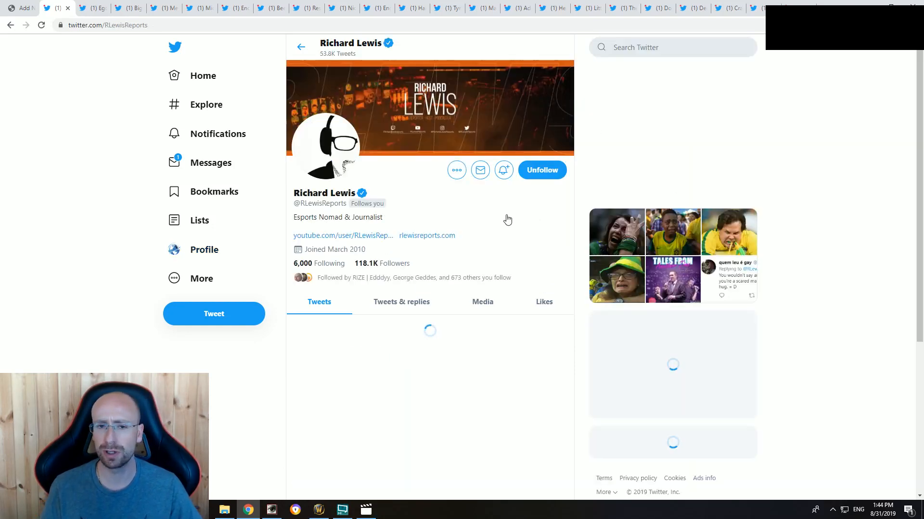
# Step: Find the August 29 tweet "Time to make this a reality boys." in the RLewisReports timeline and open it
pyautogui.scroll(-8, 358, 316)
pyautogui.scroll(-15, 358, 316)
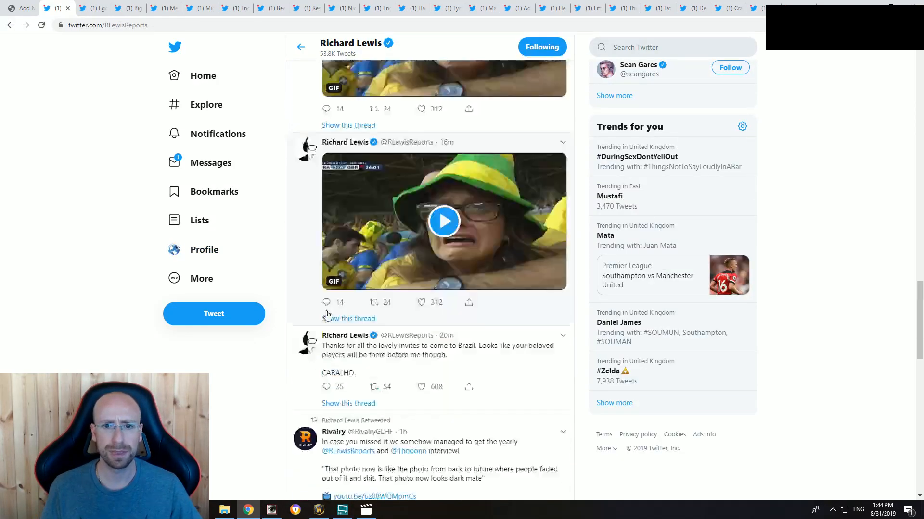
pyautogui.scroll(-15, 311, 313)
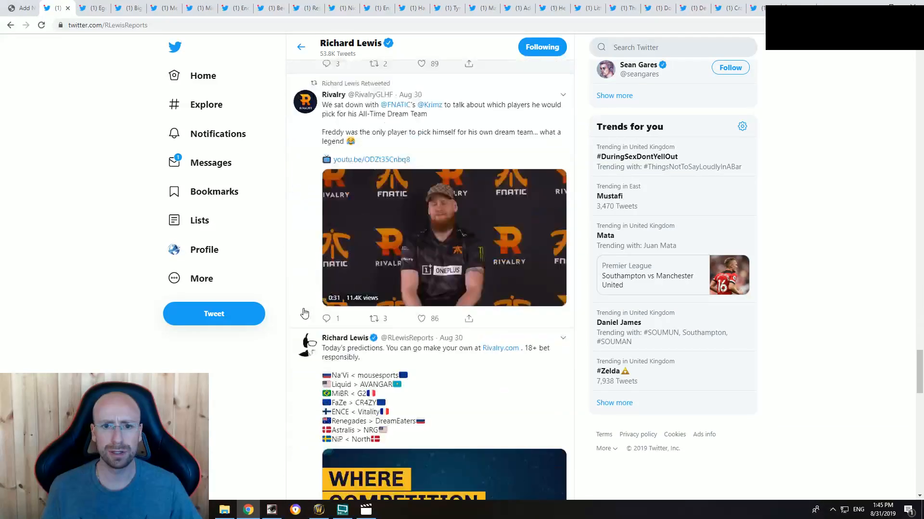
pyautogui.scroll(-15, 300, 314)
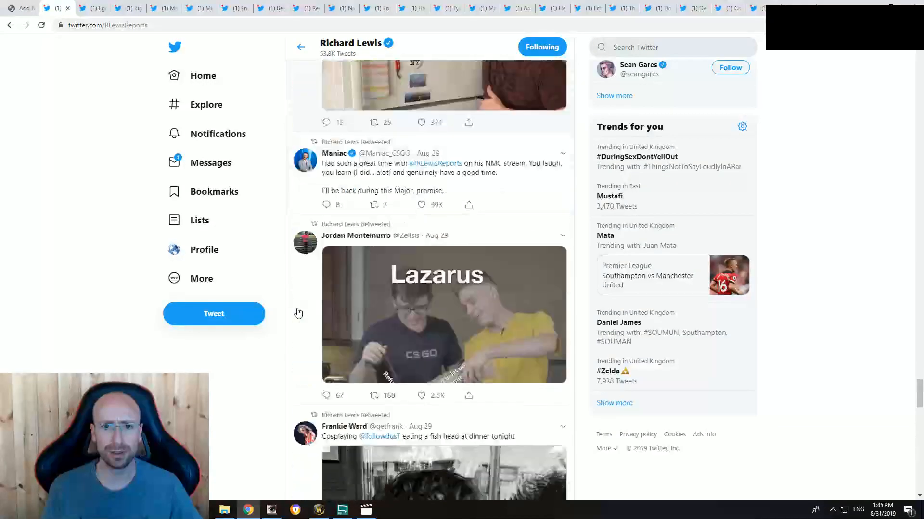
pyautogui.scroll(-5, 297, 313)
pyautogui.scroll(6, 297, 313)
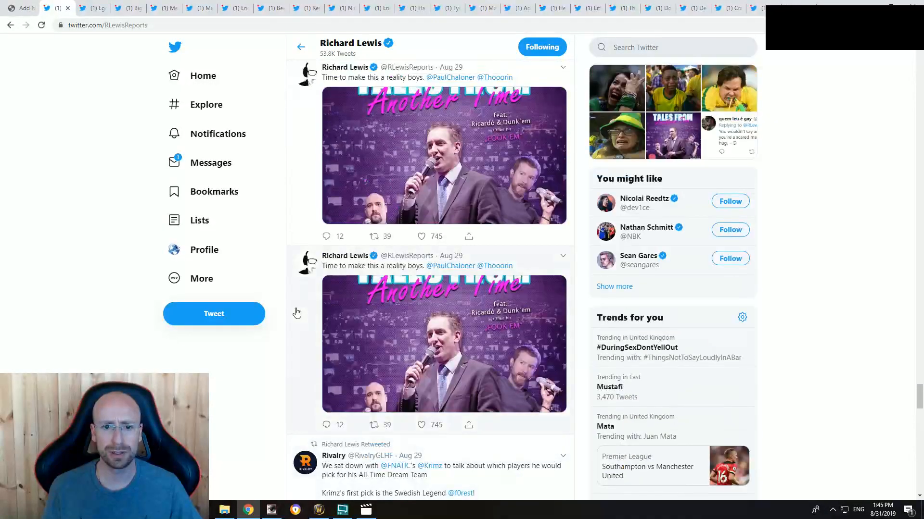
pyautogui.scroll(4, 473, 338)
pyautogui.scroll(-2, 454, 255)
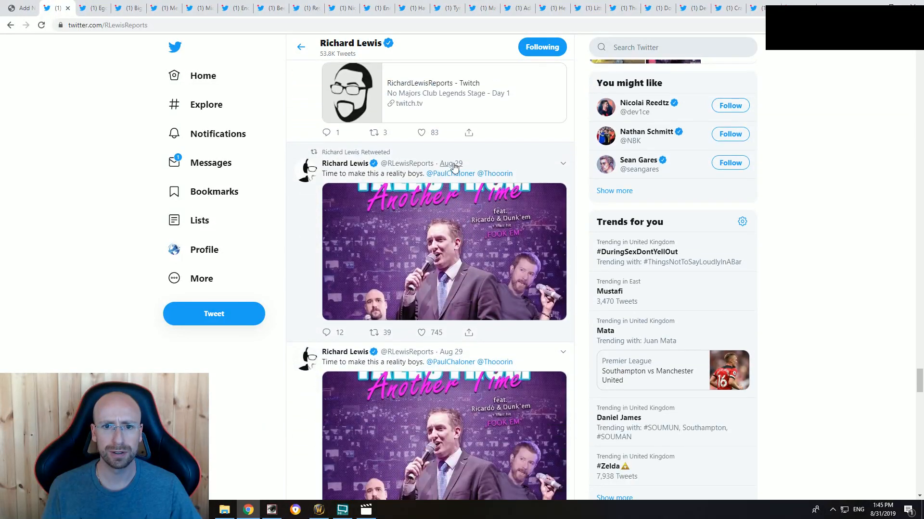
pyautogui.click(454, 167)
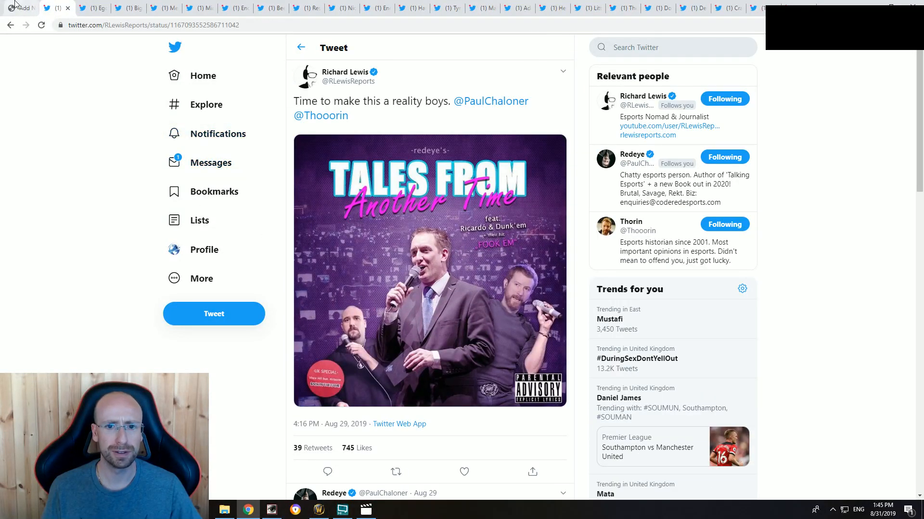
# Step: Write the line "Tales from another time" below the intro of the WordPress post, followed by blank lines
pyautogui.click(21, 7)
pyautogui.press('BackSpace')
pyautogui.press('BackSpace')
pyautogui.write('T')
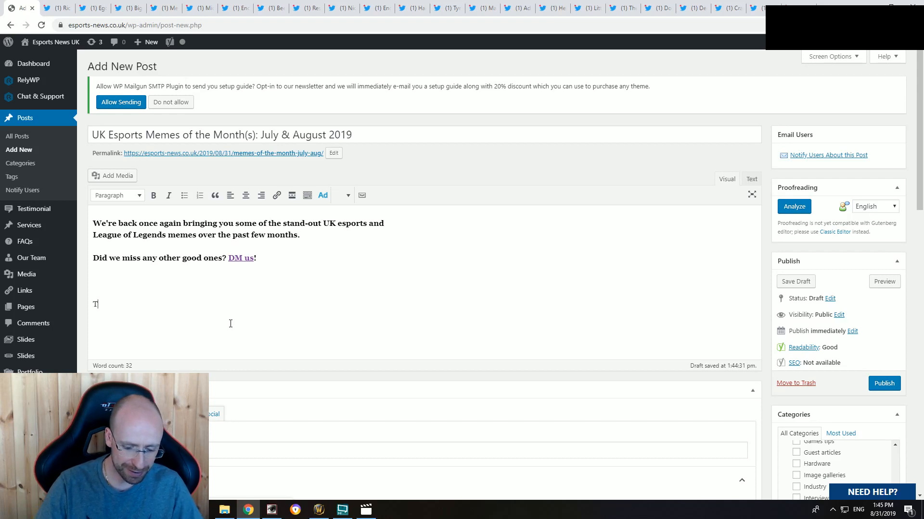
pyautogui.write('ales from another')
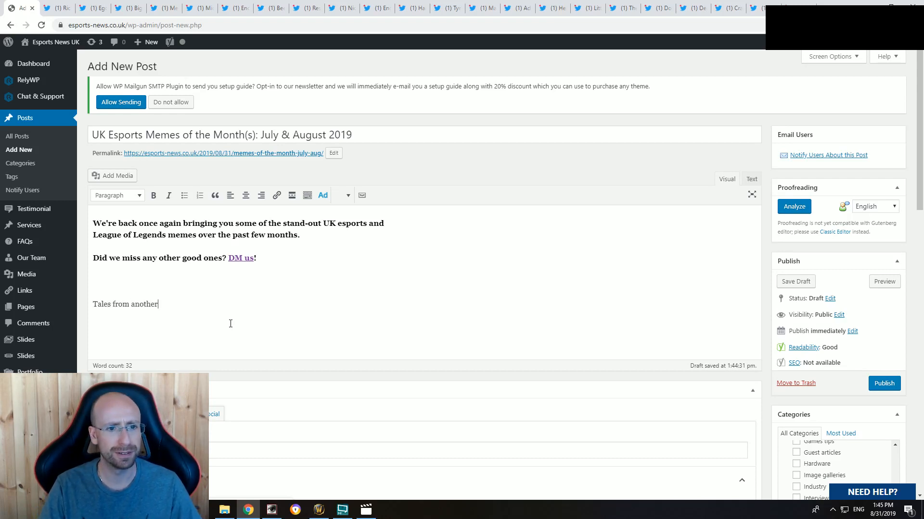
pyautogui.write(' time')
pyautogui.press('Return')
pyautogui.press('Return')
pyautogui.press('Return')
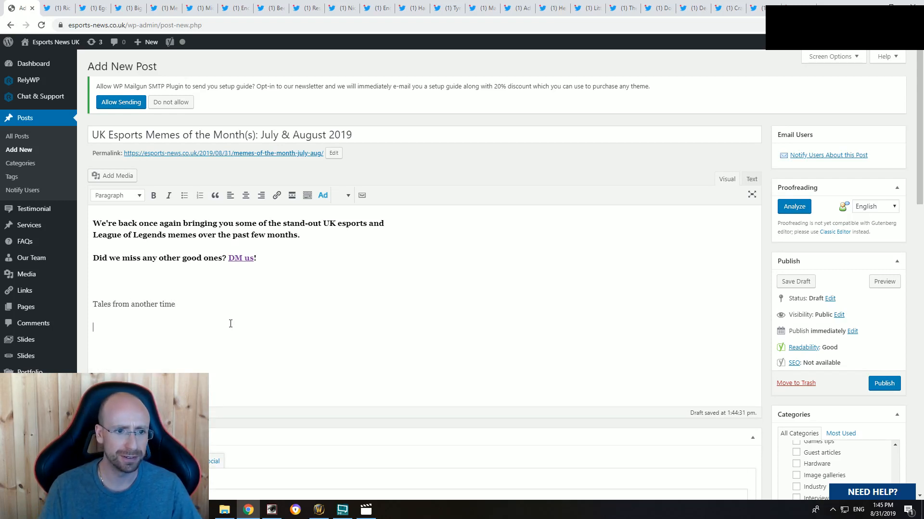
# Step: View the "Tales From Another Time" image of the RLewisReports tweet enlarged, then close it
pyautogui.click(96, 8)
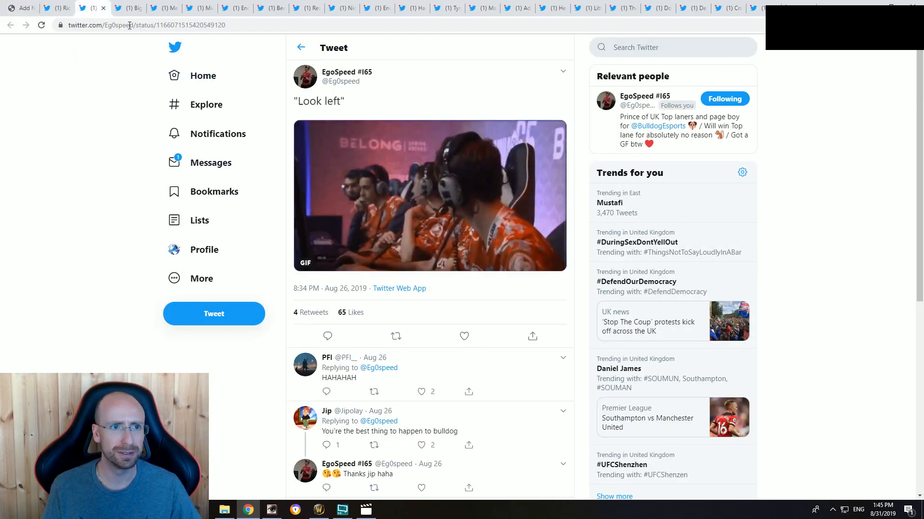
pyautogui.click(57, 4)
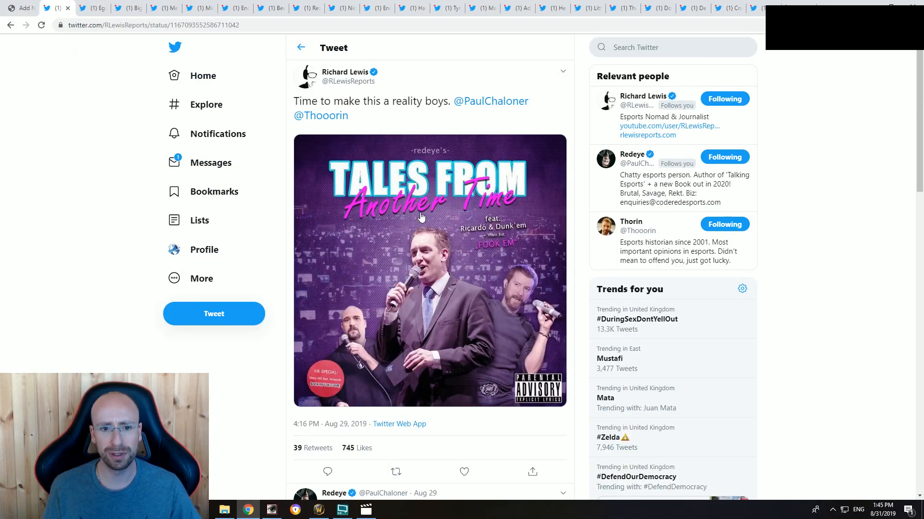
pyautogui.click(332, 379)
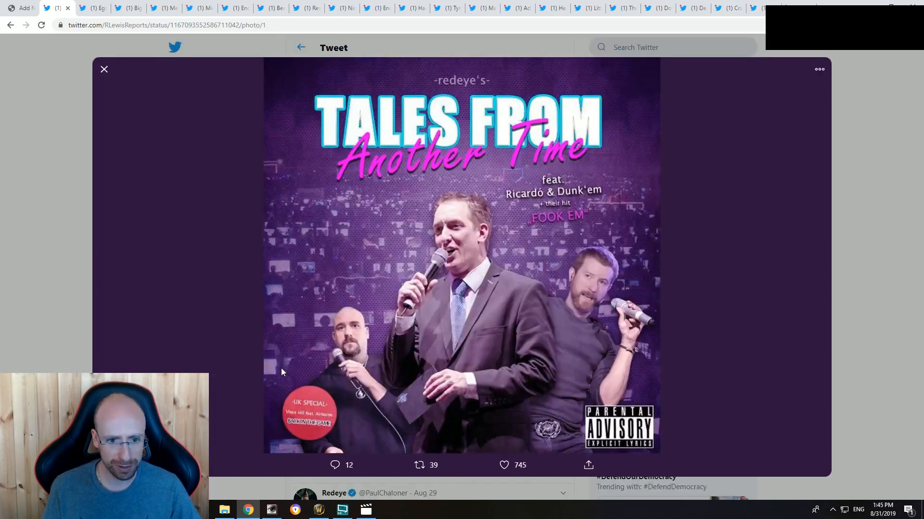
pyautogui.click(867, 206)
# Step: Generate the embed code for the "Time to make this a reality boys." tweet and copy it
pyautogui.click(562, 72)
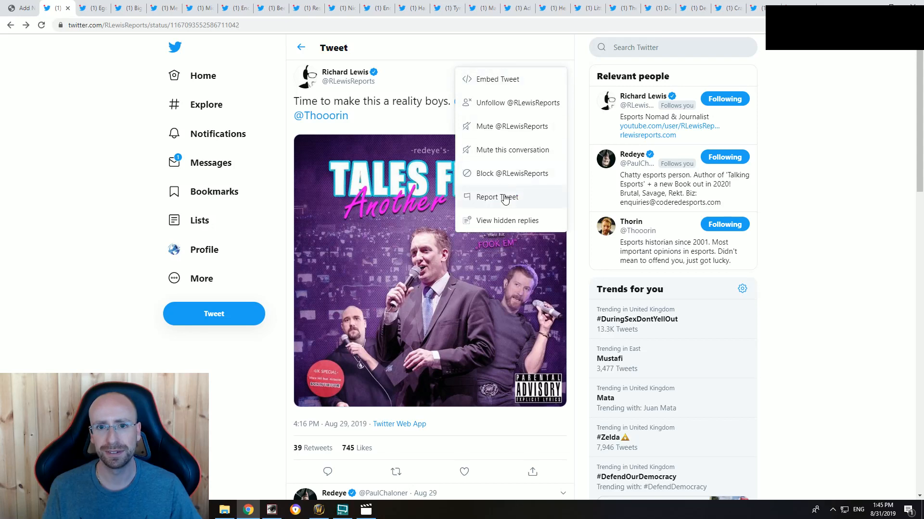
pyautogui.click(512, 85)
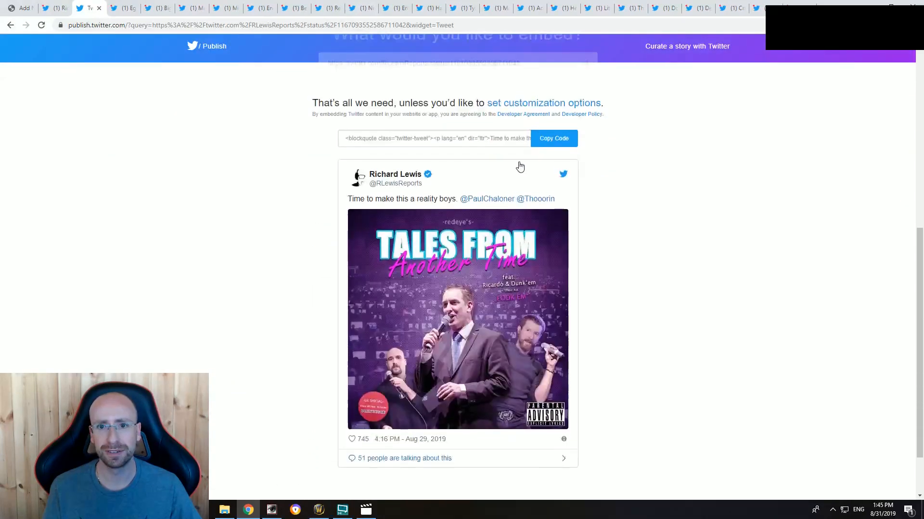
pyautogui.click(553, 138)
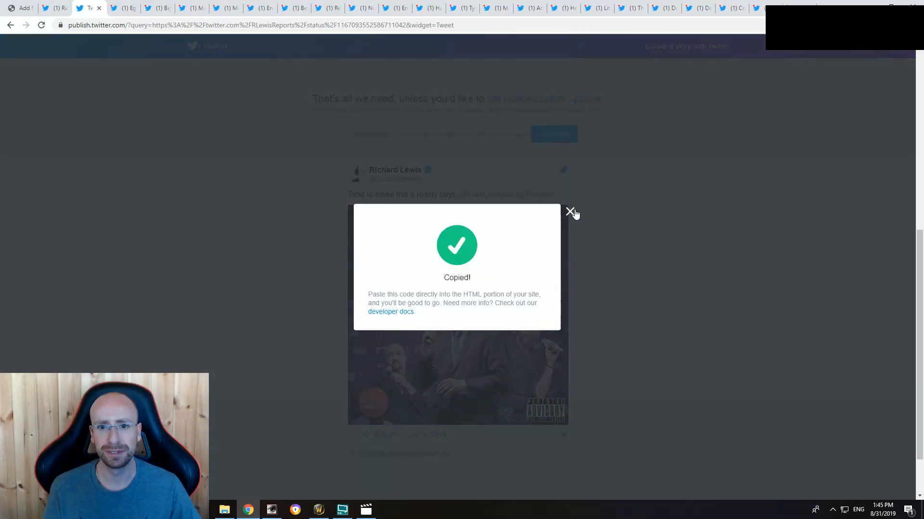
pyautogui.click(571, 212)
# Step: Add two separate "sdsd" placeholder lines below "Tales from another time" in the post
pyautogui.hotkey('ctrl', '1')
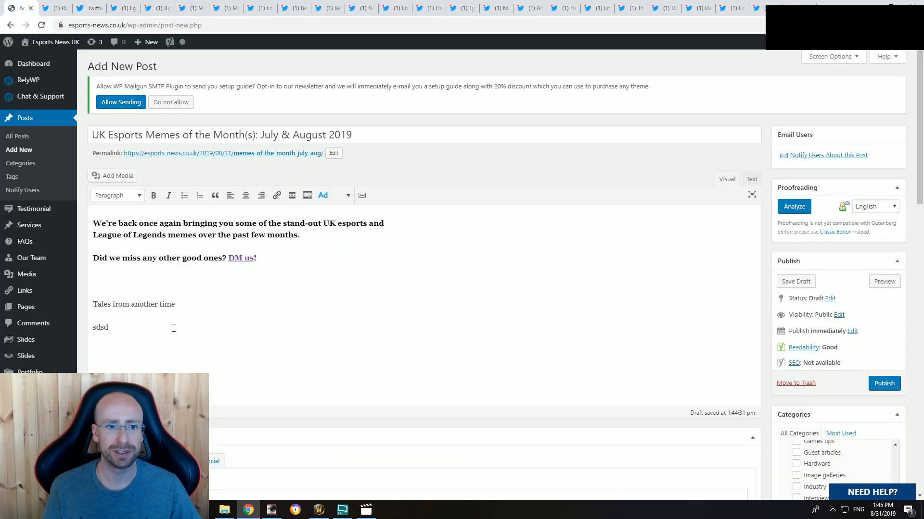
pyautogui.press('Return')
pyautogui.press('Return')
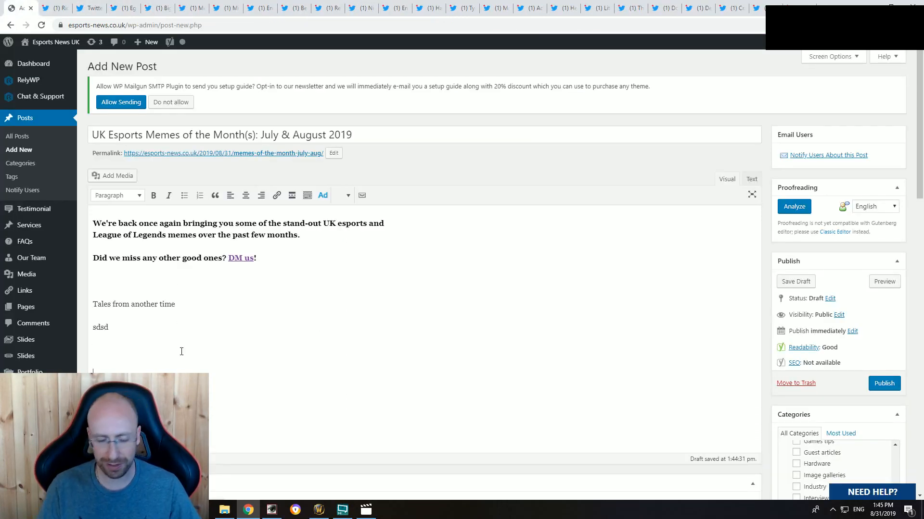
# Step: Format the line "Tales from another time" as a bold Heading 3
pyautogui.moveTo(176, 304); pyautogui.dragTo(93, 304)
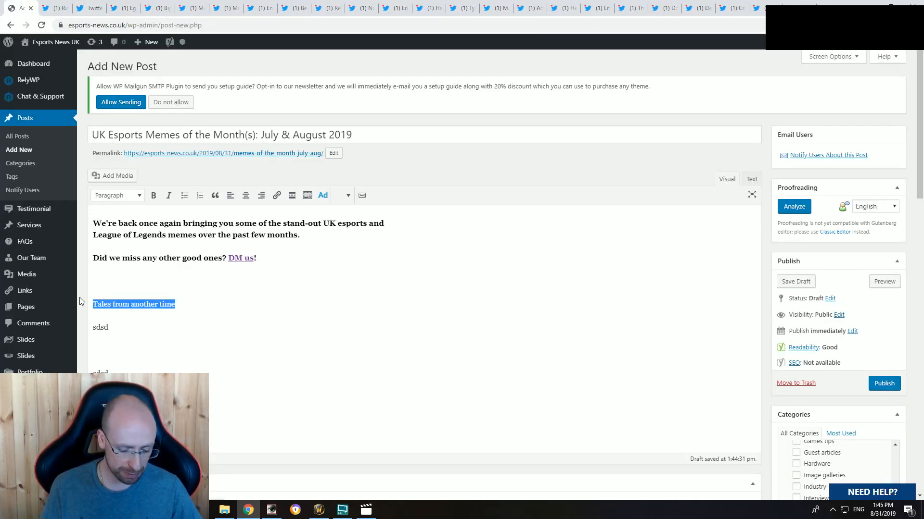
pyautogui.click(118, 195)
pyautogui.click(137, 266)
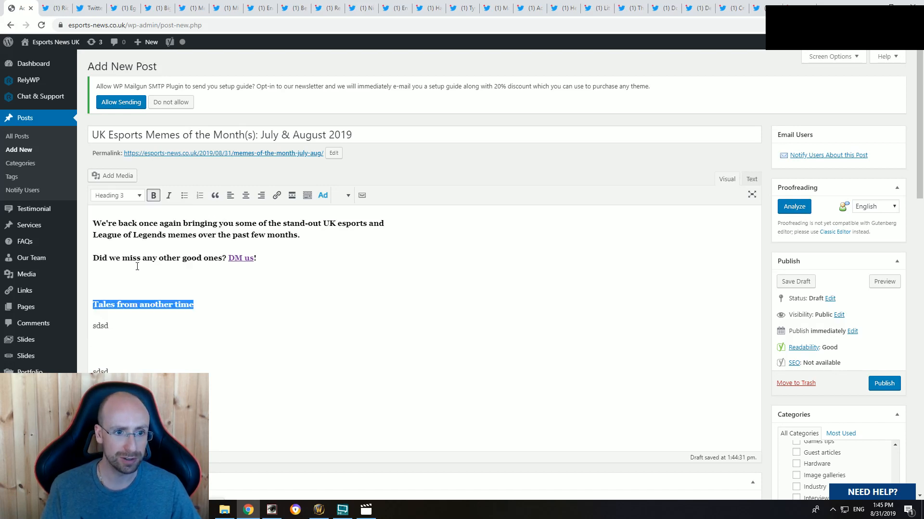
# Step: Replace the first "sdsd" placeholder in the post's HTML with the copied tweet embed code and return to the visual view
pyautogui.click(153, 320)
pyautogui.click(752, 179)
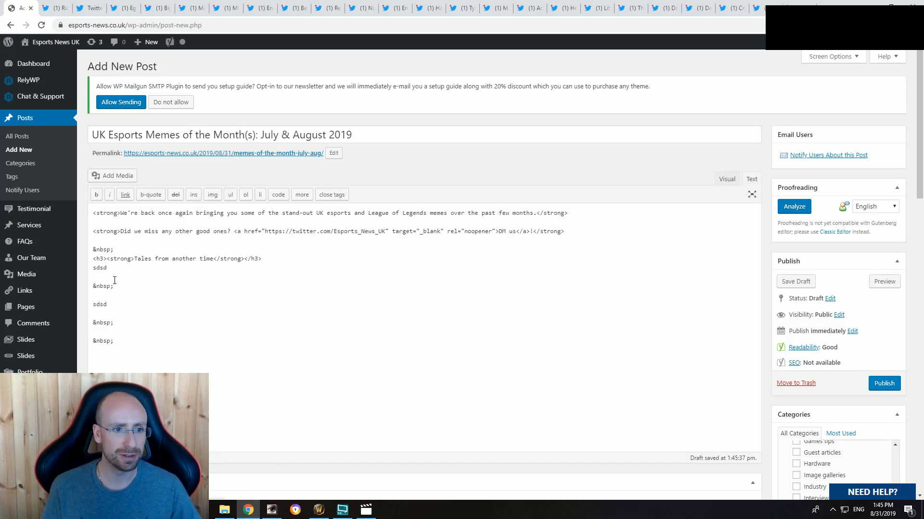
pyautogui.hotkey('ctrl', 'v')
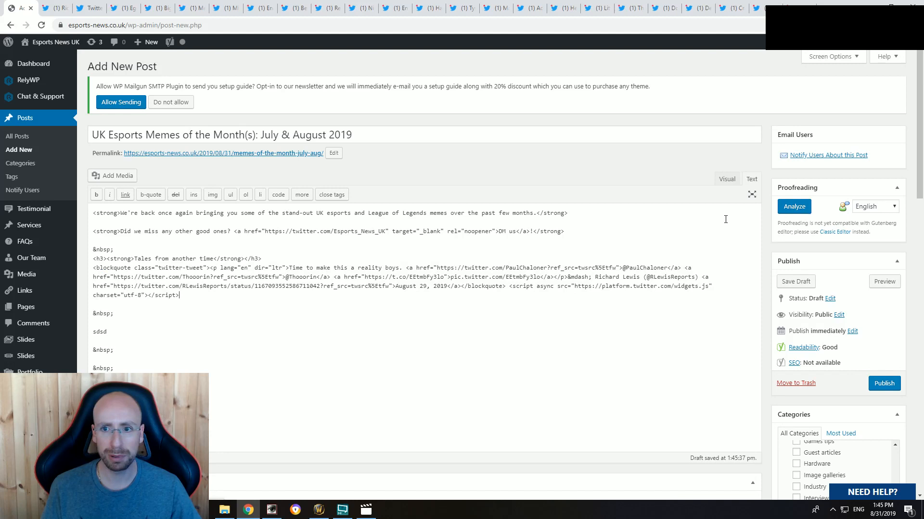
pyautogui.click(725, 178)
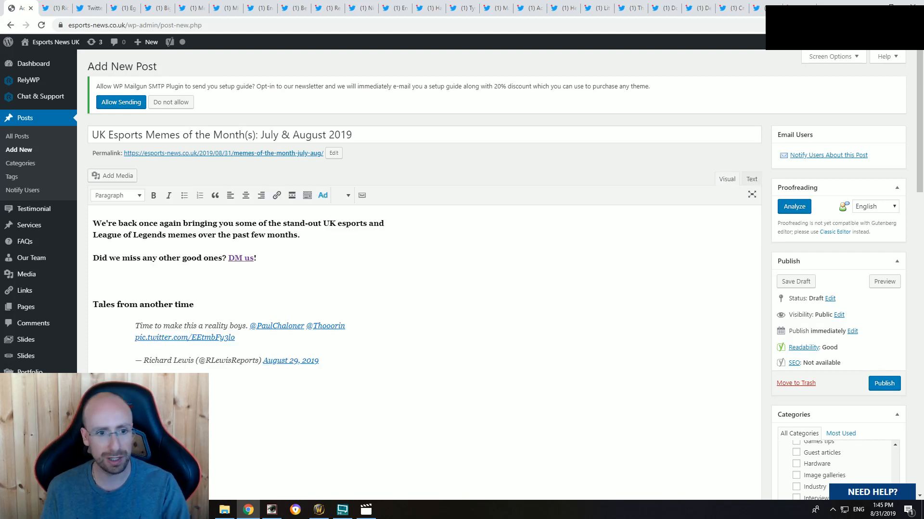
pyautogui.click(134, 372)
pyautogui.click(192, 278)
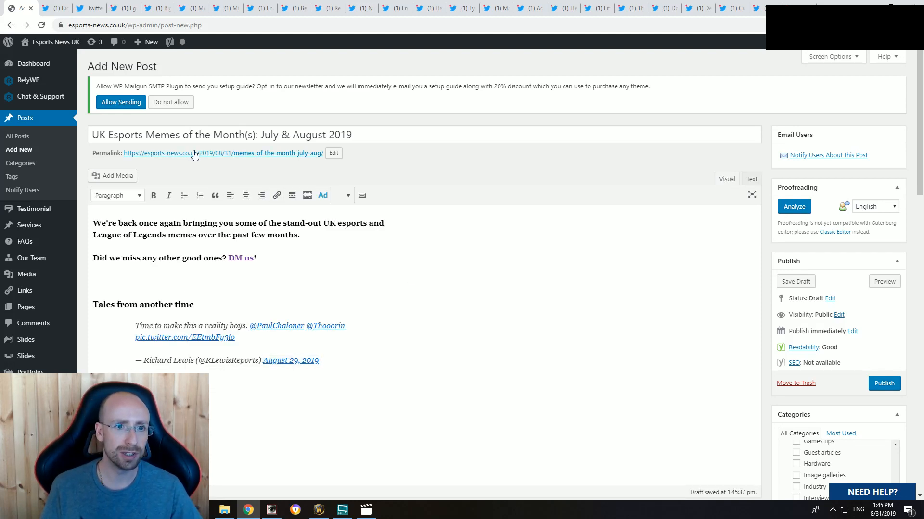
# Step: Save the post as a draft and open its preview to check the title and featured image
pyautogui.click(796, 282)
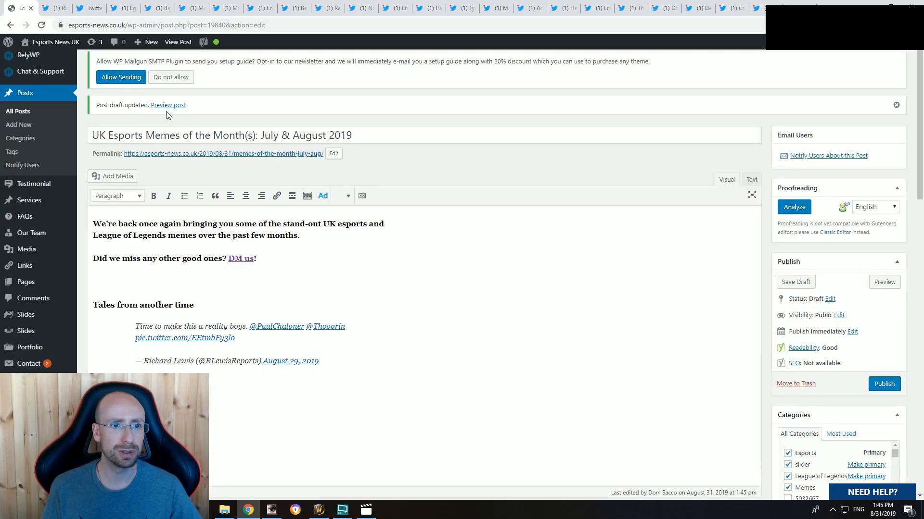
pyautogui.click(167, 105)
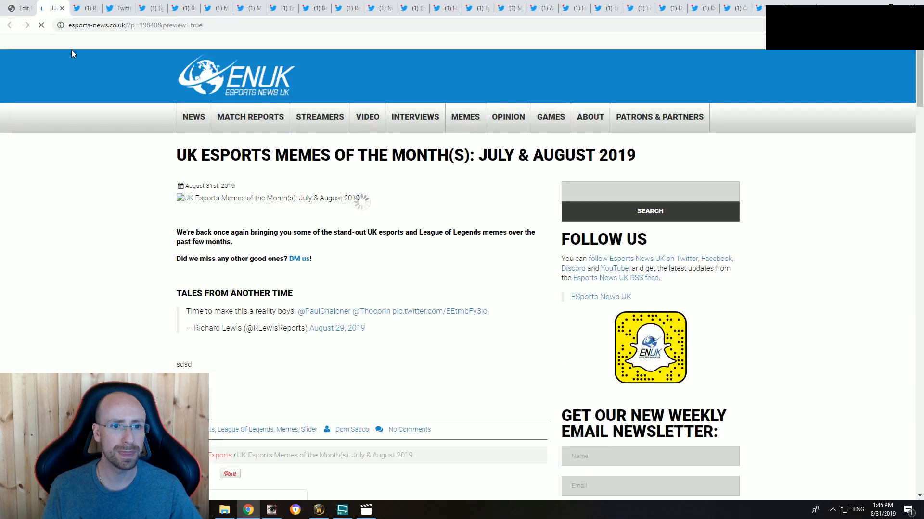
pyautogui.scroll(-3, 80, 293)
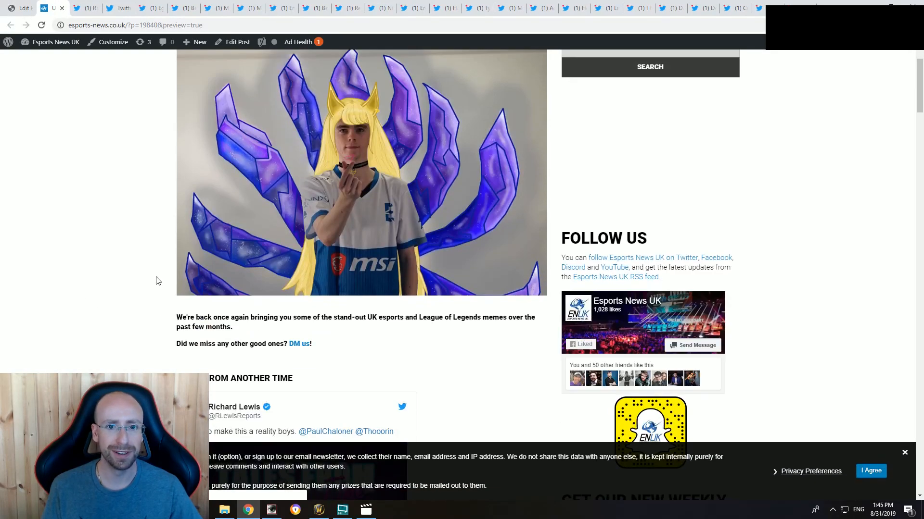
pyautogui.scroll(3, 352, 267)
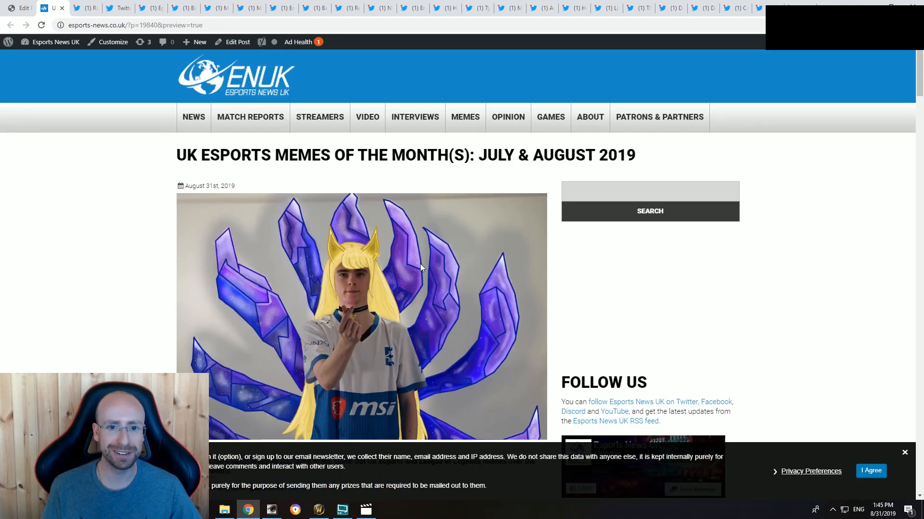
pyautogui.scroll(-2, 291, 283)
pyautogui.scroll(2, 291, 284)
pyautogui.scroll(-3, 377, 229)
pyautogui.scroll(3, 365, 249)
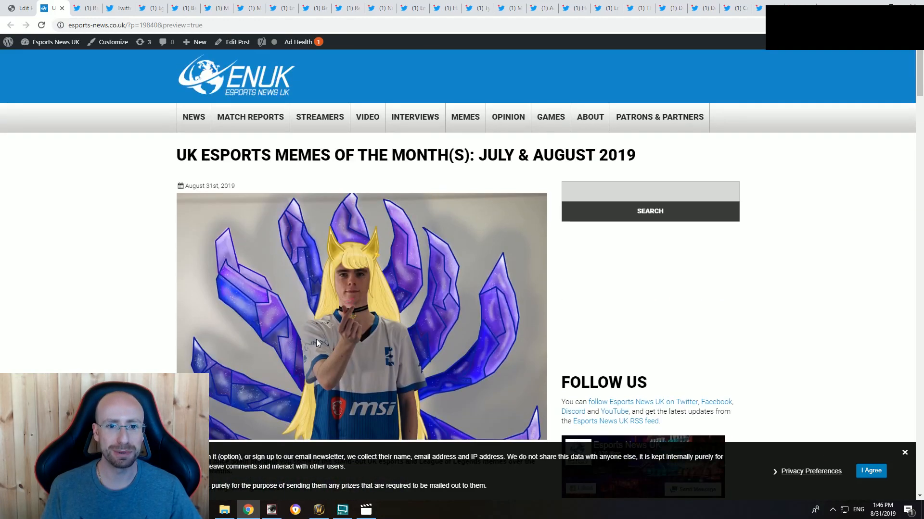
# Step: Examine the previewed intro text, the "Tales from another time" subheading and the embedded tweet below it
pyautogui.scroll(-5, 381, 244)
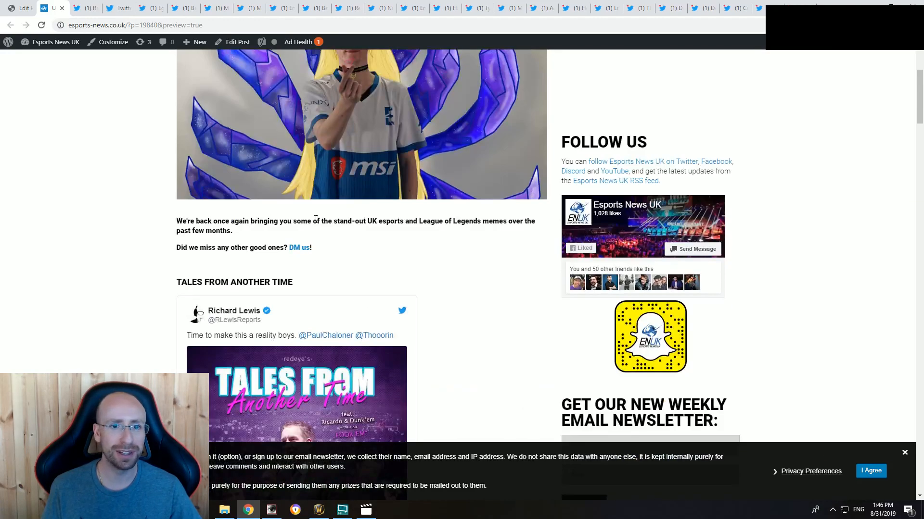
pyautogui.scroll(-7, 255, 264)
pyautogui.scroll(5, 91, 286)
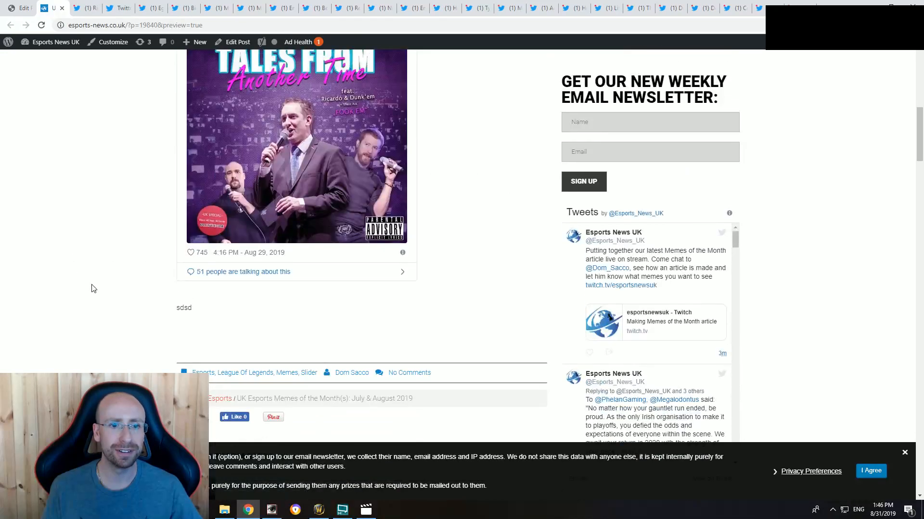
pyautogui.scroll(-2, 93, 289)
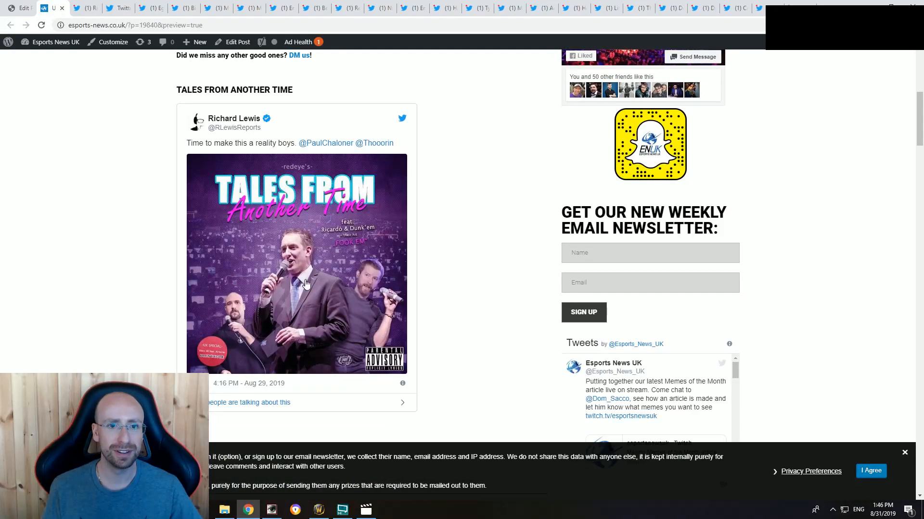
pyautogui.scroll(4, 241, 255)
pyautogui.moveTo(326, 281); pyautogui.dragTo(174, 283)
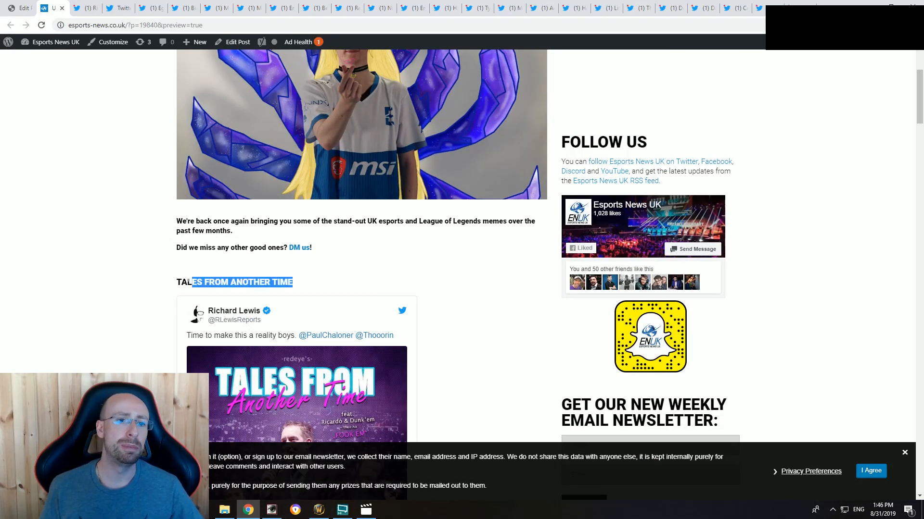
pyautogui.click(163, 279)
# Step: Add the line "UK esports veterans head to the music studio?" between the "Tales from another time" heading and its tweet
pyautogui.click(22, 8)
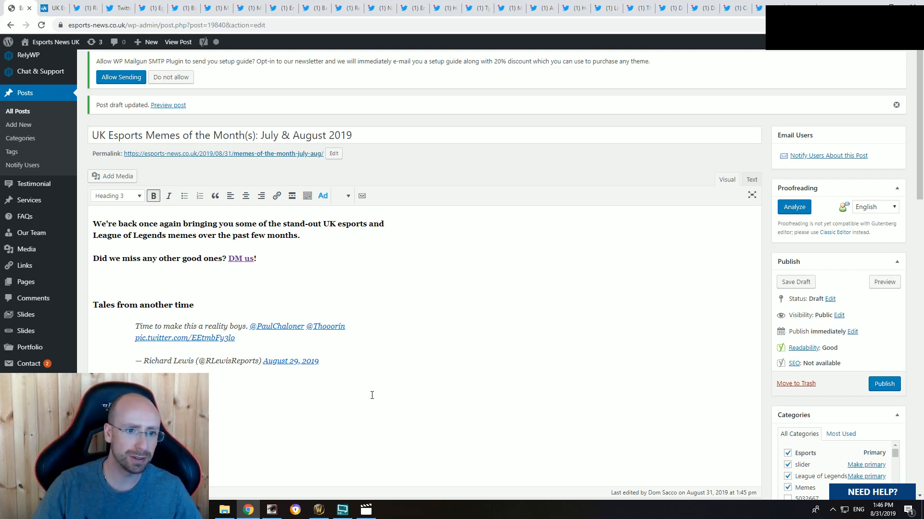
pyautogui.press('Return')
pyautogui.write('s')
pyautogui.scroll(-2, 363, 396)
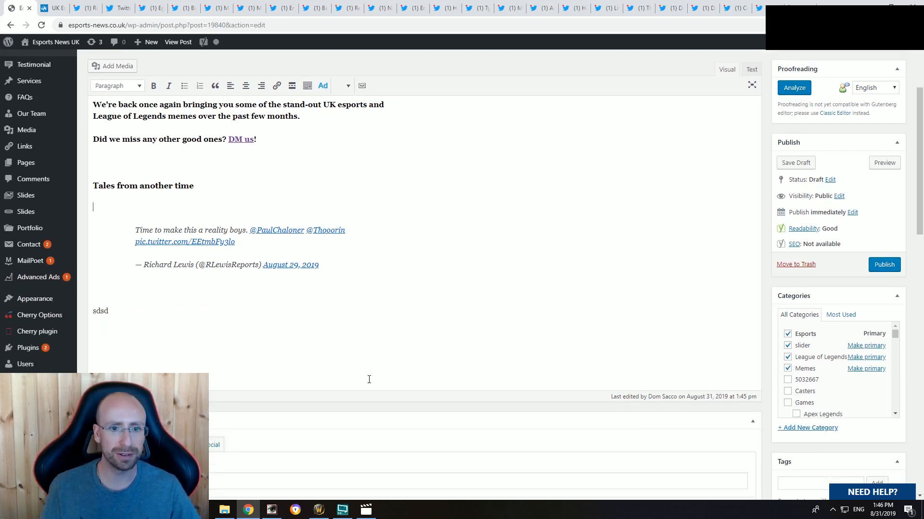
pyautogui.scroll(2, 369, 377)
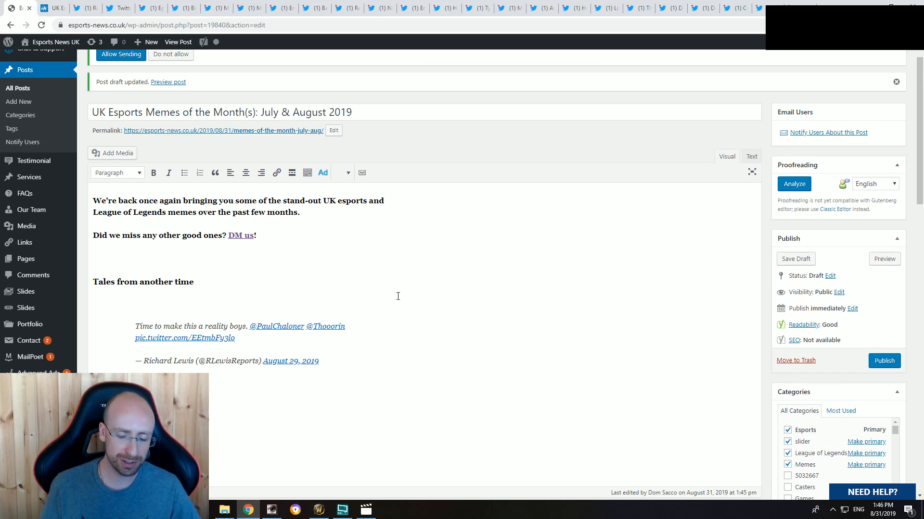
pyautogui.write('UK esports veterans')
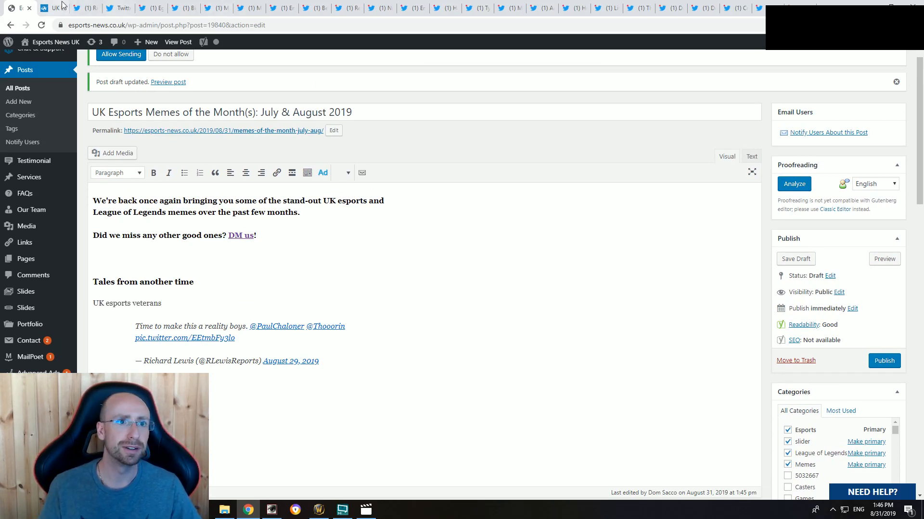
pyautogui.click(88, 6)
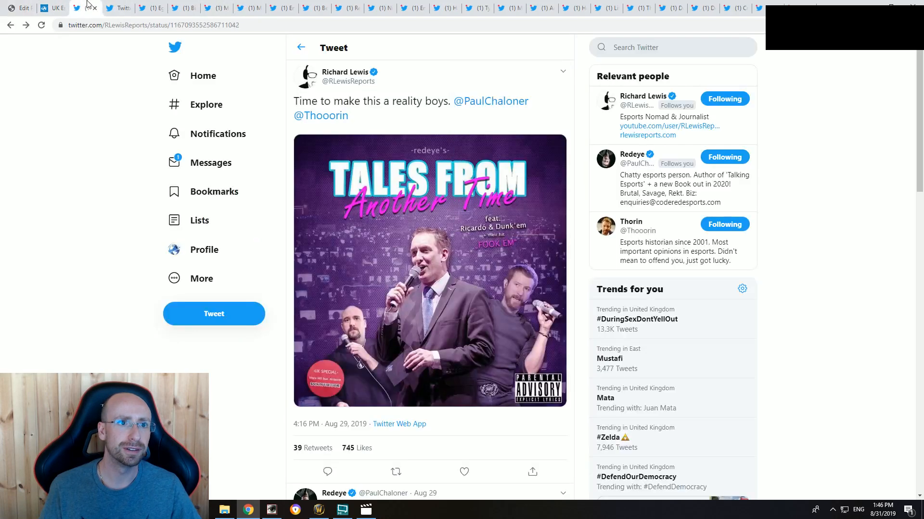
pyautogui.click(14, 4)
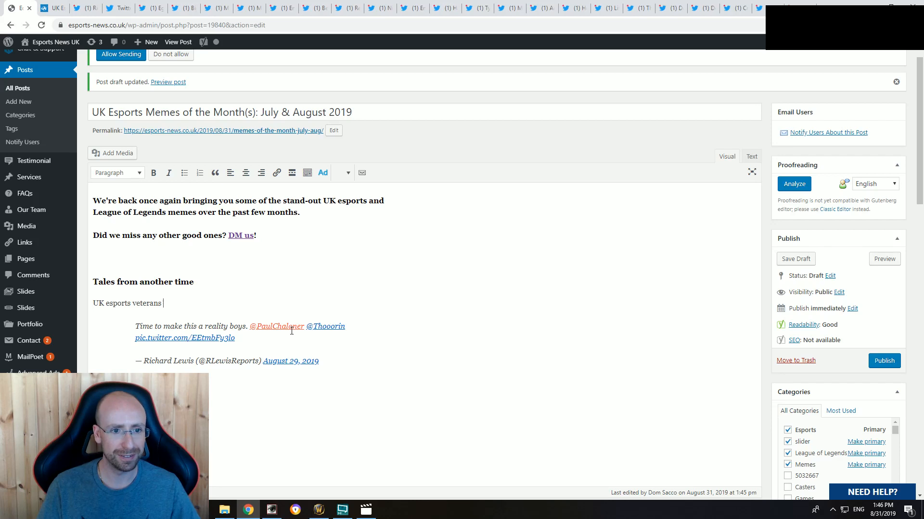
pyautogui.write('o the music studio?')
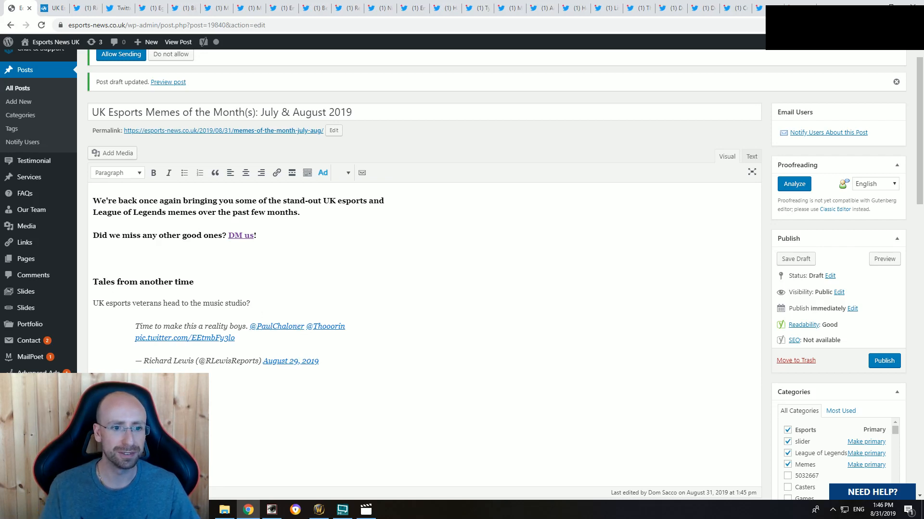
# Step: Recheck the source tweet and extend the caption in the post with "We'd listen to it."
pyautogui.click(87, 8)
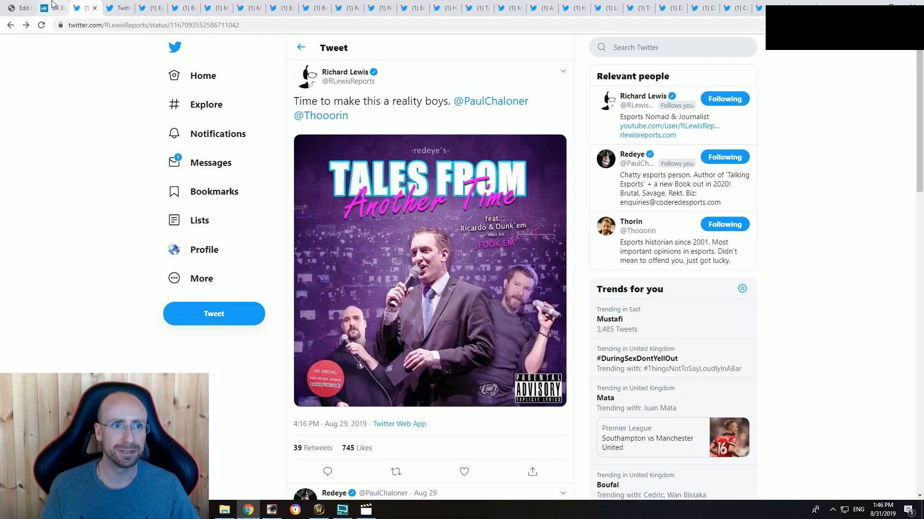
pyautogui.click(10, 7)
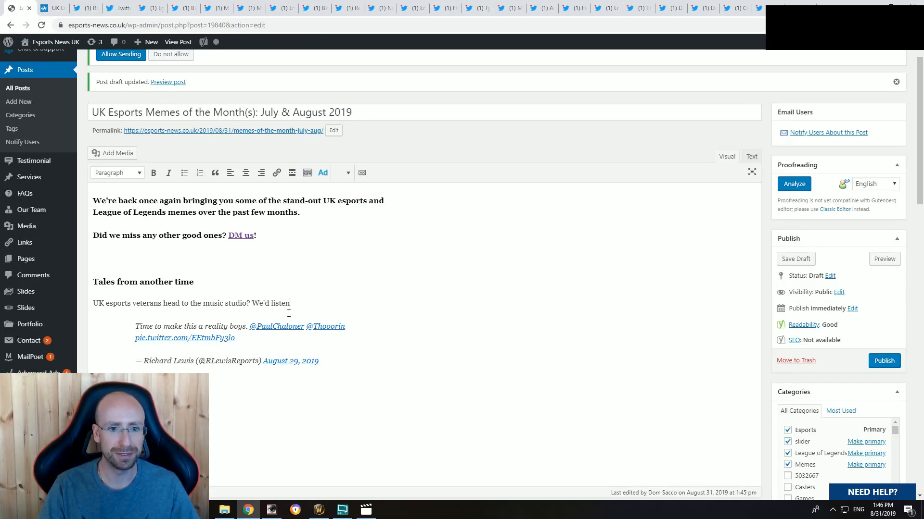
pyautogui.write('it.')
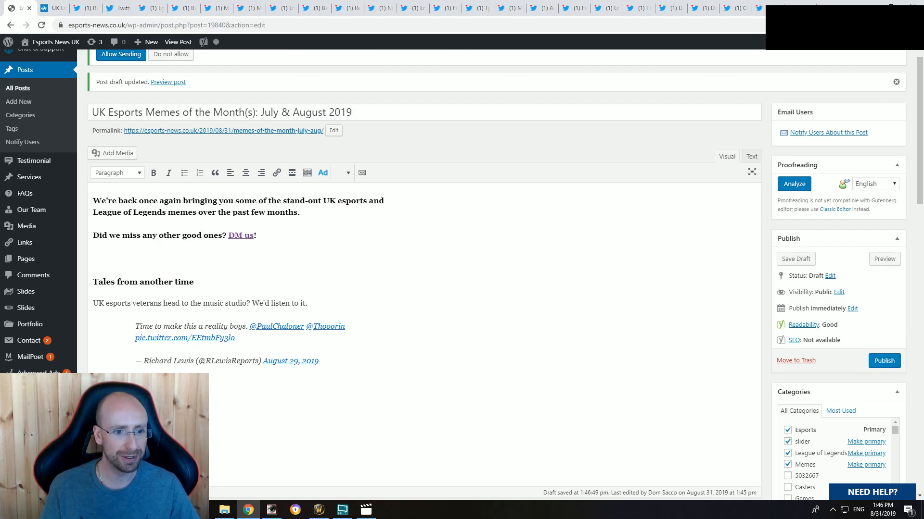
# Step: Close the used tweet and embed-code pages, and place the "Look left" tweet directly after the "Challenger in SoloQ" tweet
pyautogui.click(110, 4)
pyautogui.click(95, 8)
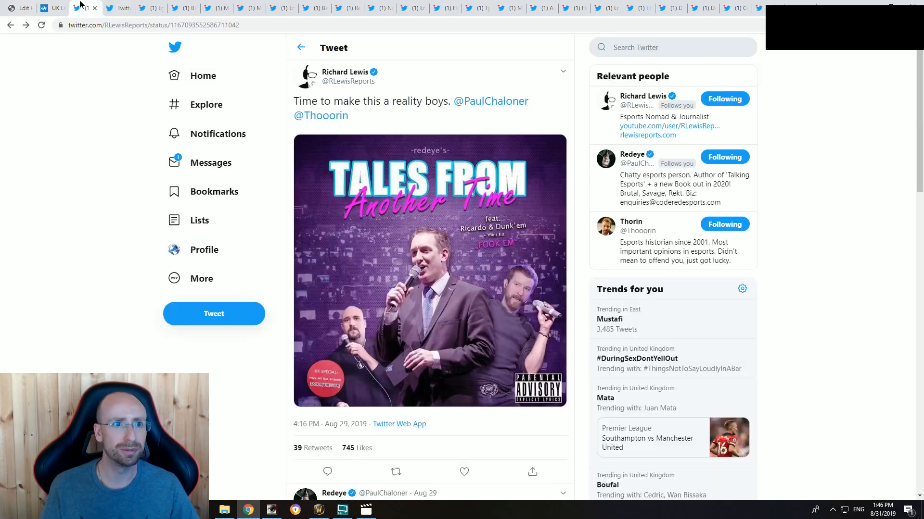
pyautogui.click(95, 8)
pyautogui.click(95, 9)
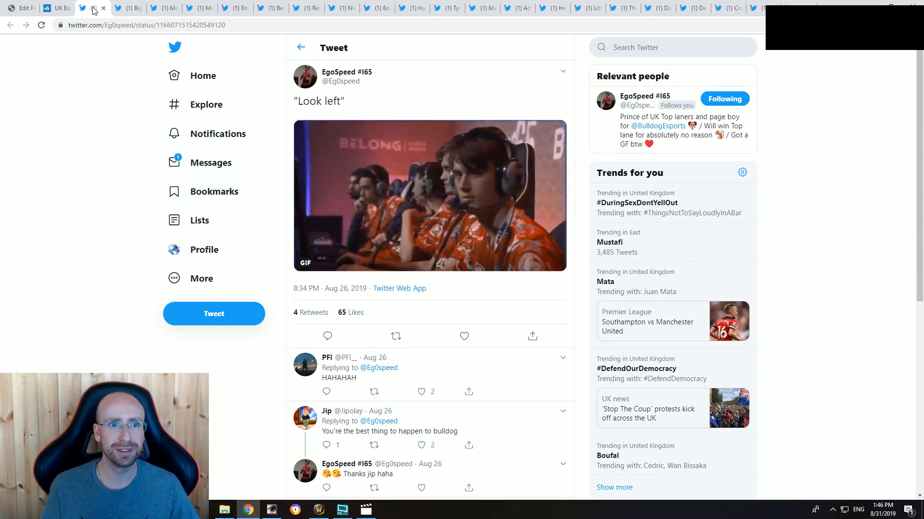
pyautogui.moveTo(95, 8); pyautogui.dragTo(450, 9)
pyautogui.click(406, 8)
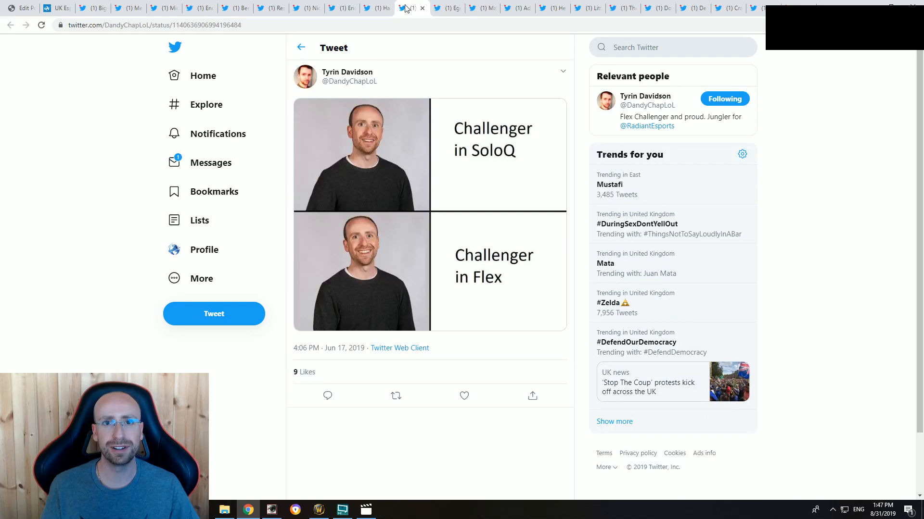
pyautogui.click(353, 8)
pyautogui.click(374, 6)
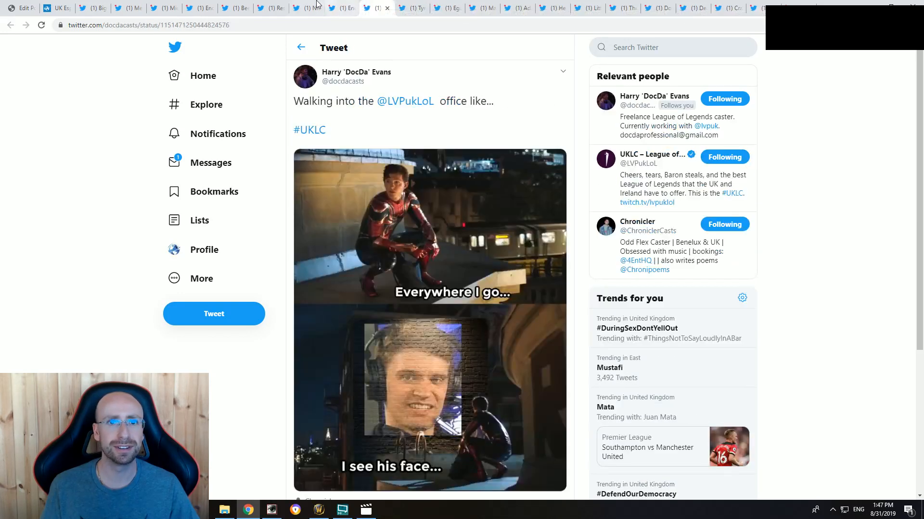
pyautogui.click(308, 7)
pyautogui.click(268, 6)
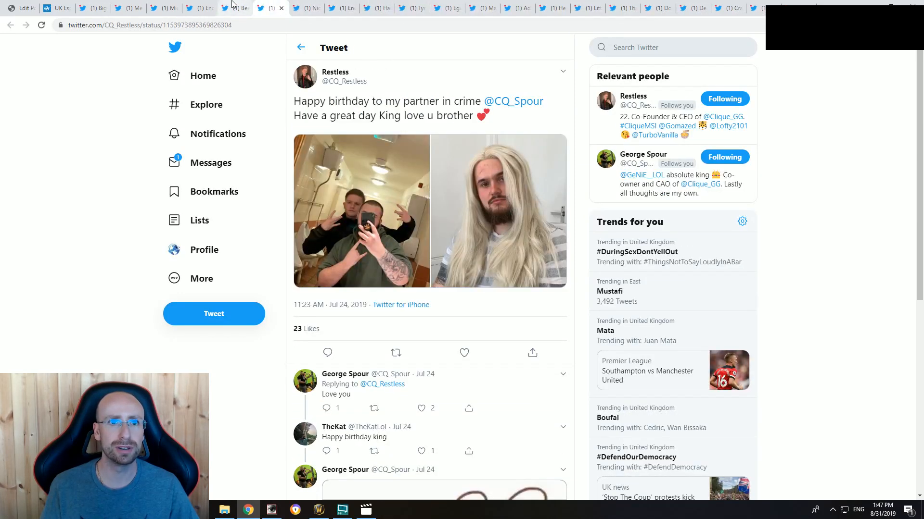
pyautogui.click(236, 6)
pyautogui.click(201, 6)
pyautogui.click(158, 6)
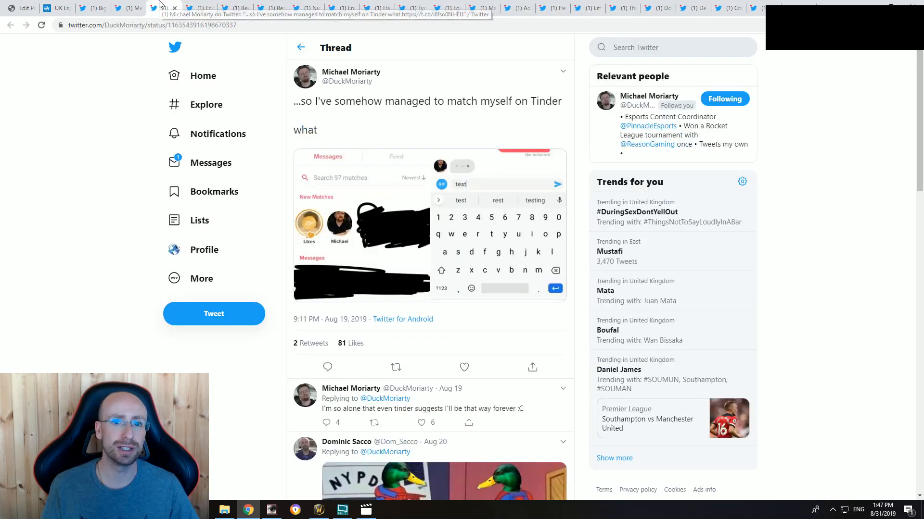
pyautogui.click(129, 7)
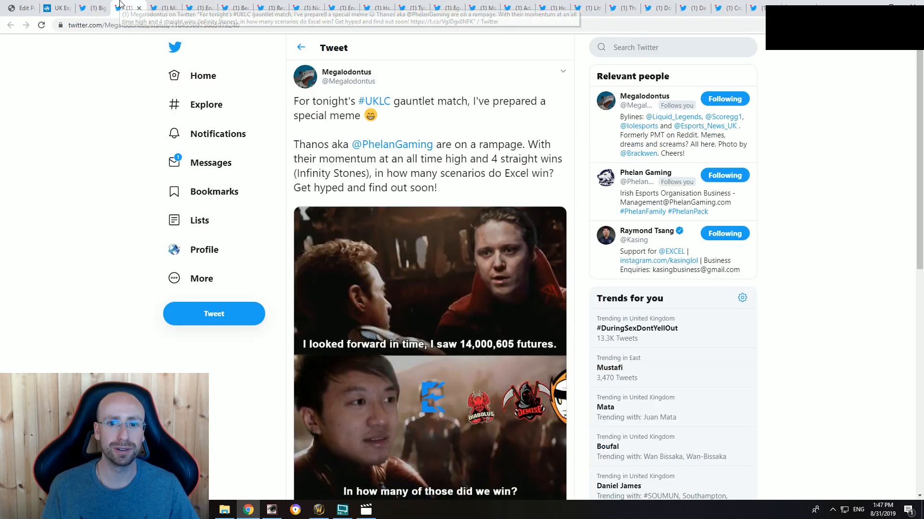
pyautogui.click(94, 5)
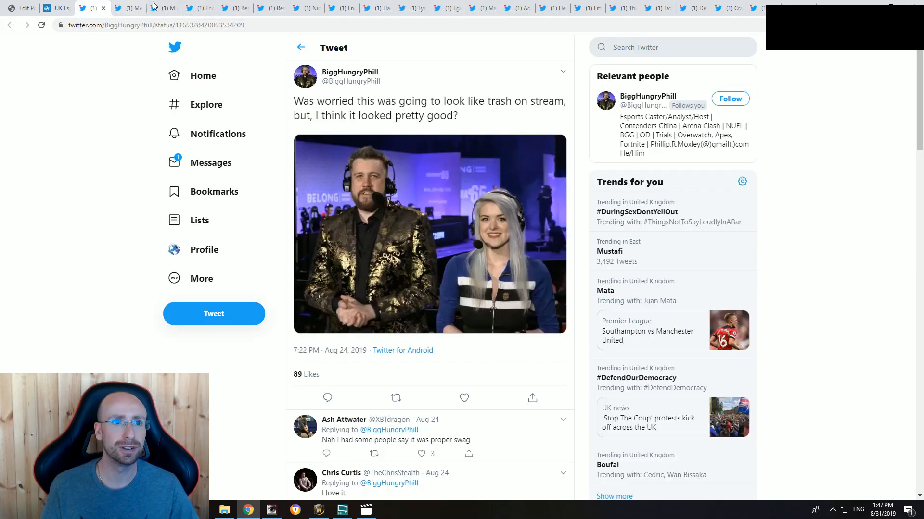
# Step: Move the "Was worried this was going to look like trash on stream" tweet to the end of the open tweets
pyautogui.moveTo(92, 7); pyautogui.dragTo(649, 6)
pyautogui.click(624, 9)
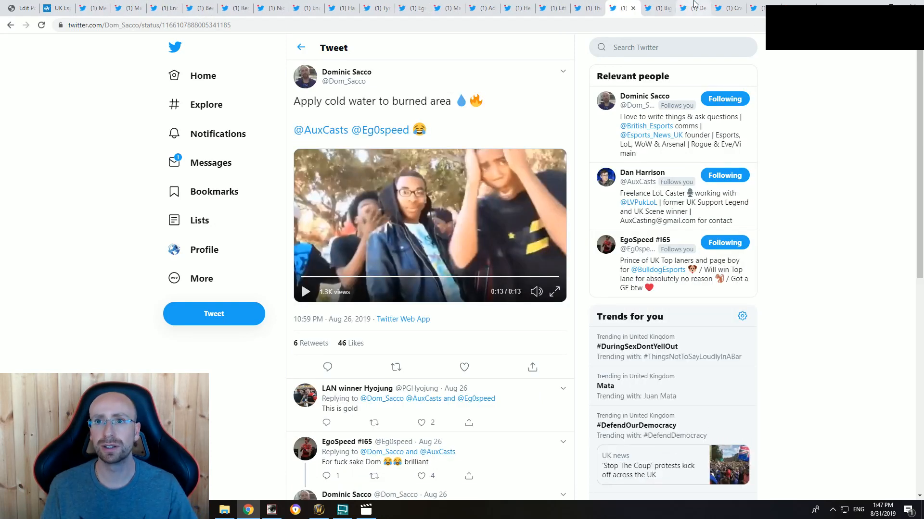
pyautogui.click(693, 8)
pyautogui.moveTo(650, 10); pyautogui.dragTo(796, 4)
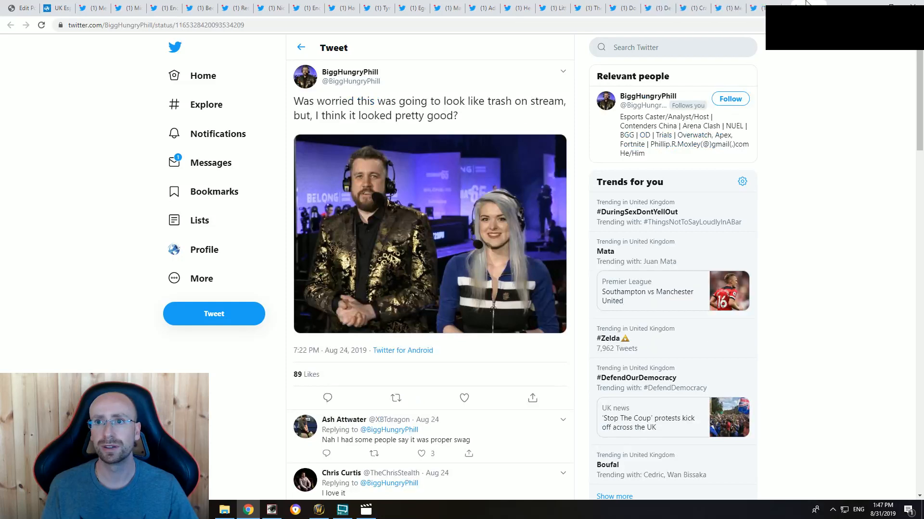
# Step: Check the last tweets and move the "Riot's Bug Testing department" tweet to the front of the open tweets
pyautogui.click(758, 4)
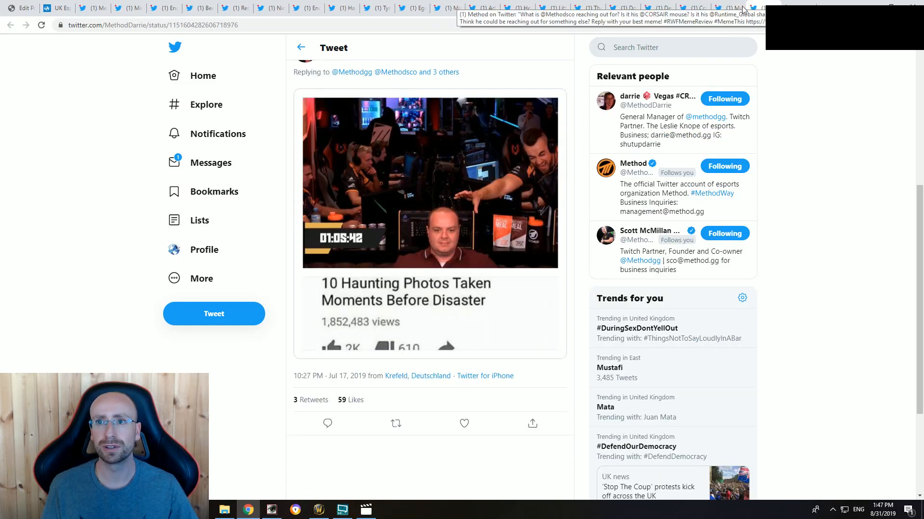
pyautogui.click(726, 8)
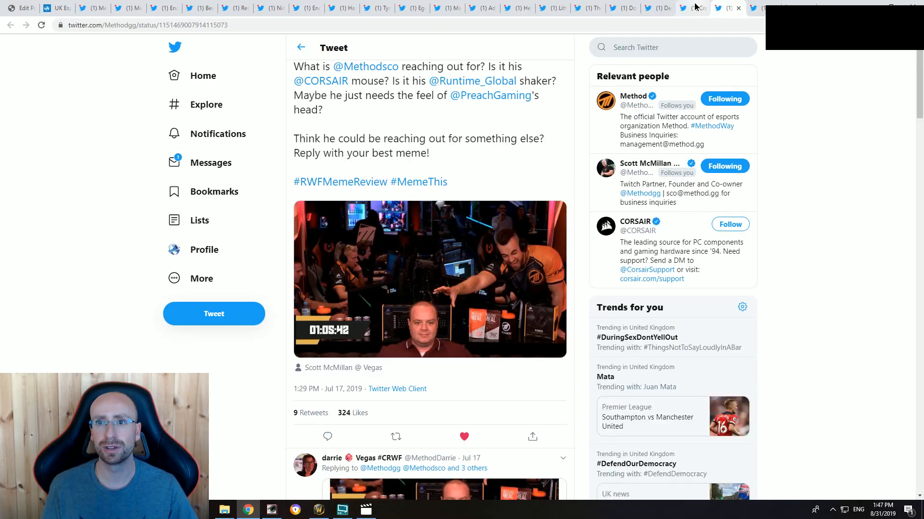
pyautogui.click(695, 7)
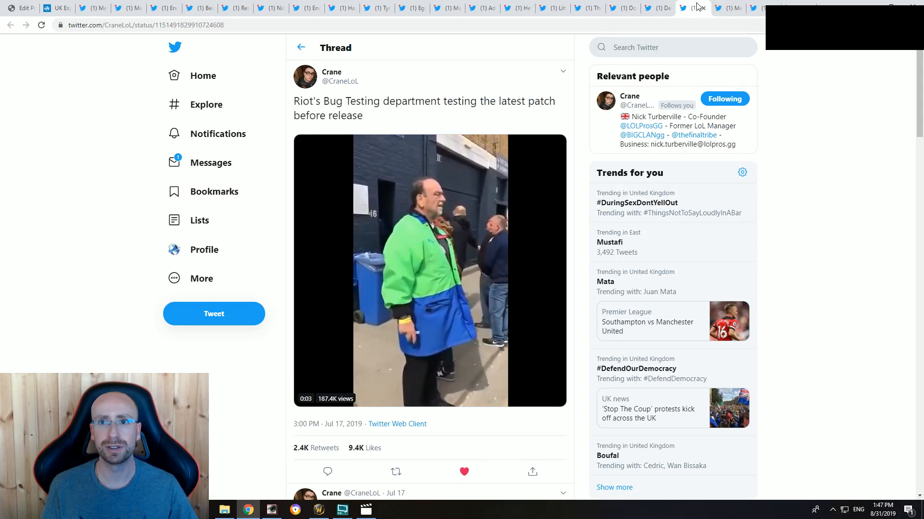
pyautogui.moveTo(696, 6); pyautogui.dragTo(98, 8)
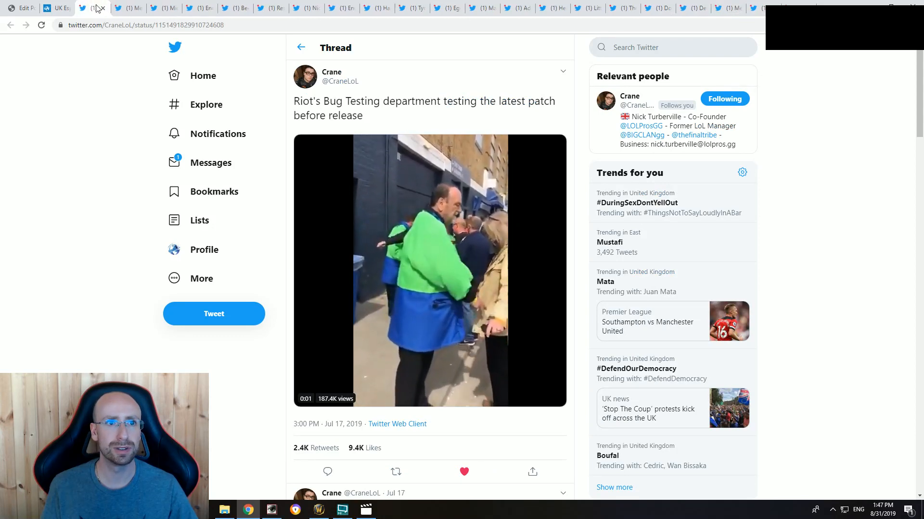
# Step: Move the tweet about matching oneself on Tinder towards the end of the open tweets and check the ones around it
pyautogui.click(129, 7)
pyautogui.click(164, 4)
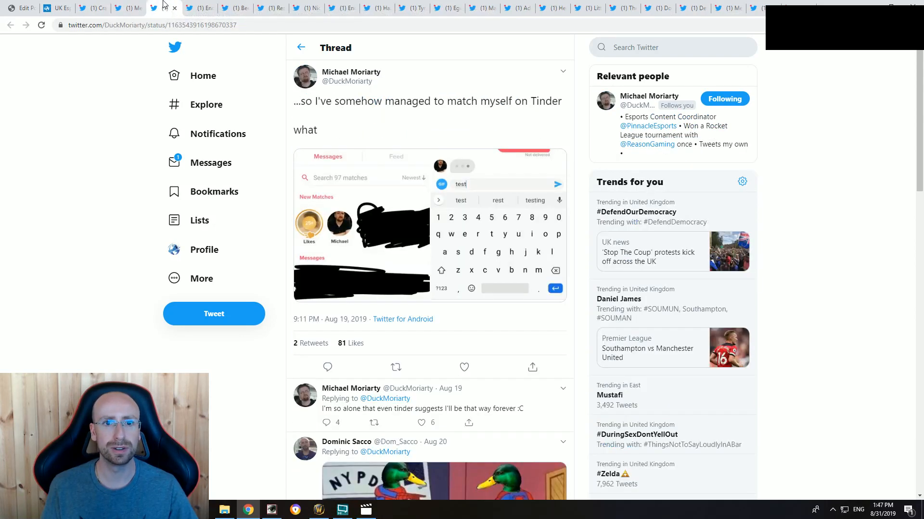
pyautogui.moveTo(162, 7); pyautogui.dragTo(745, 4)
pyautogui.click(685, 7)
pyautogui.click(657, 6)
pyautogui.click(758, 5)
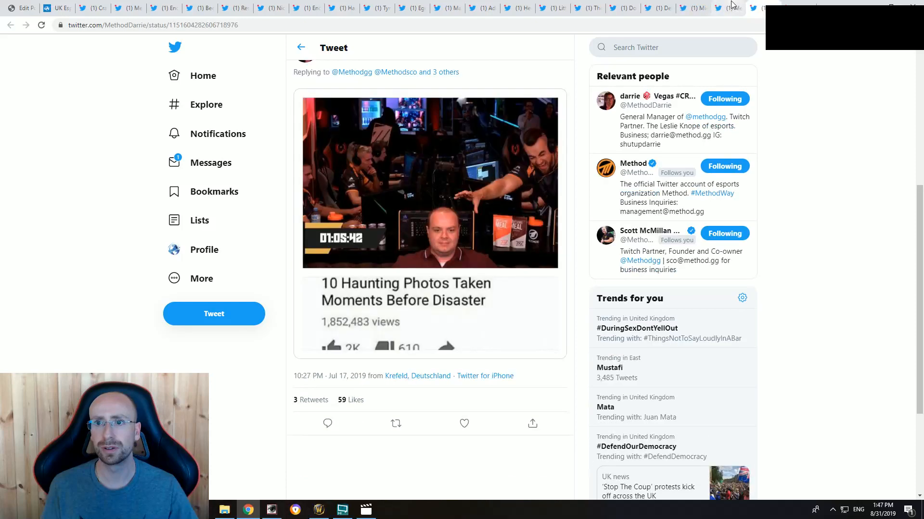
# Step: Look back through the last open tweets and move the "Area 51 Raid" tweet towards the end of them
pyautogui.click(730, 5)
pyautogui.click(694, 4)
pyautogui.click(666, 5)
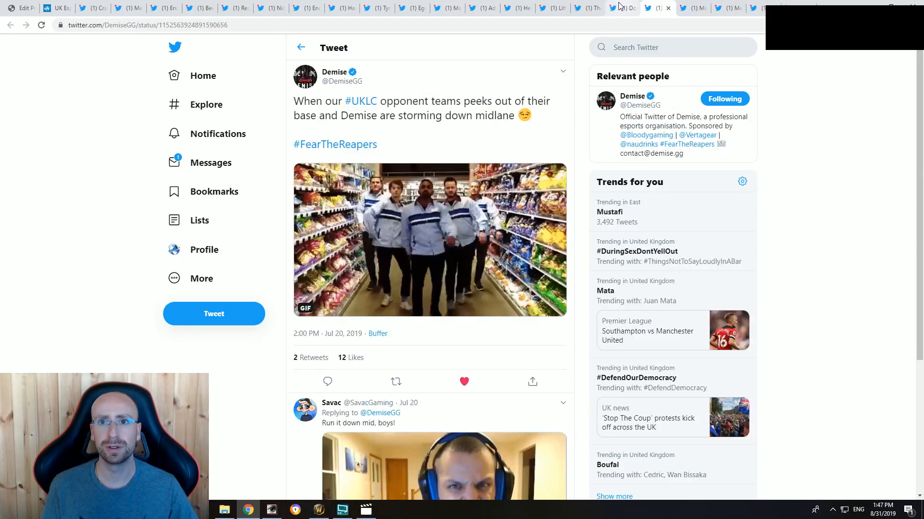
pyautogui.click(625, 6)
pyautogui.click(589, 6)
pyautogui.click(558, 6)
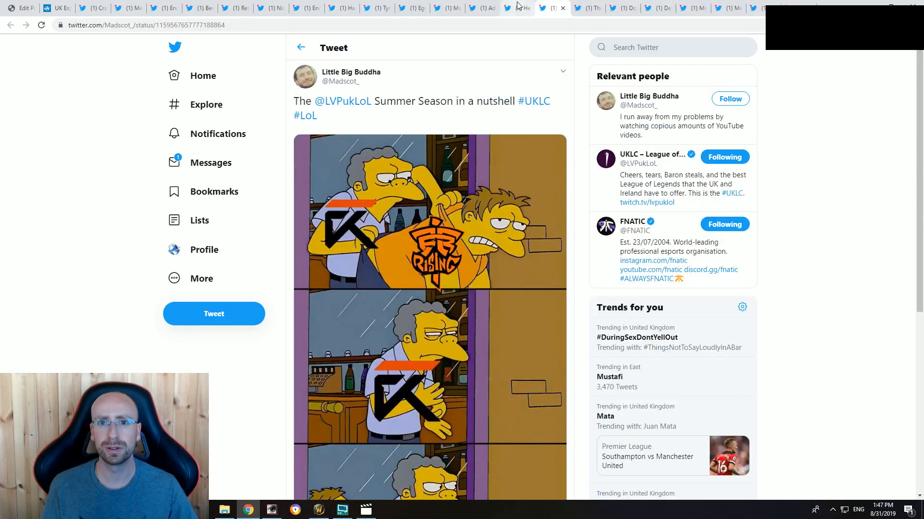
pyautogui.click(515, 6)
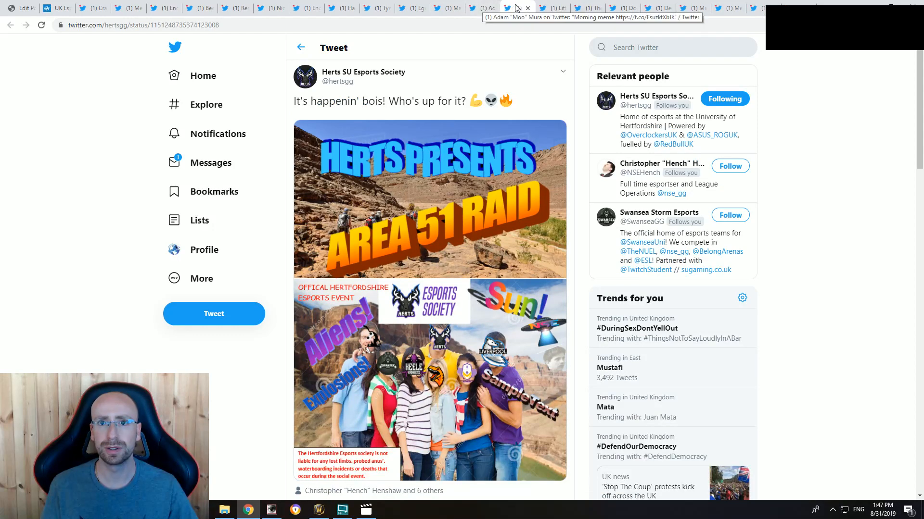
pyautogui.moveTo(516, 5); pyautogui.dragTo(692, 6)
pyautogui.click(658, 6)
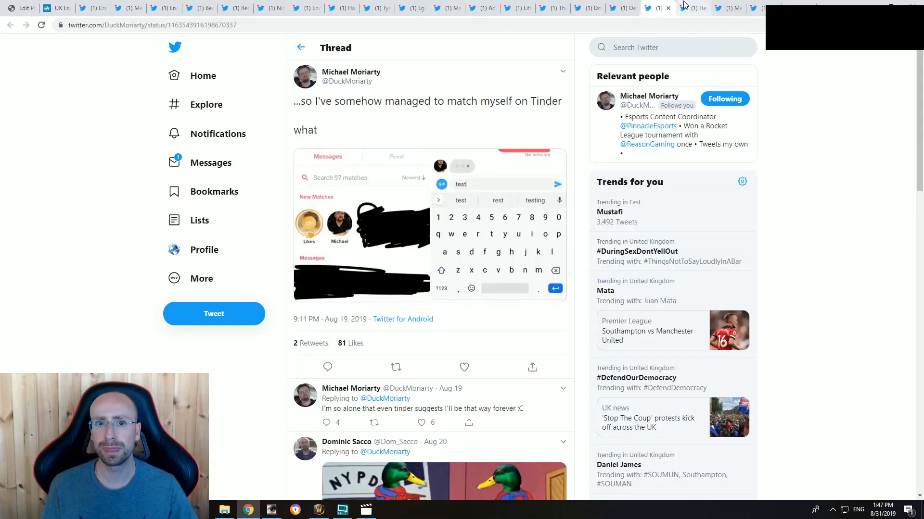
# Step: Move the "Can I copy your homework meme" tweet in front of the "Area 51 Raid" tweet and check the ones around it
pyautogui.click(519, 6)
pyautogui.click(483, 6)
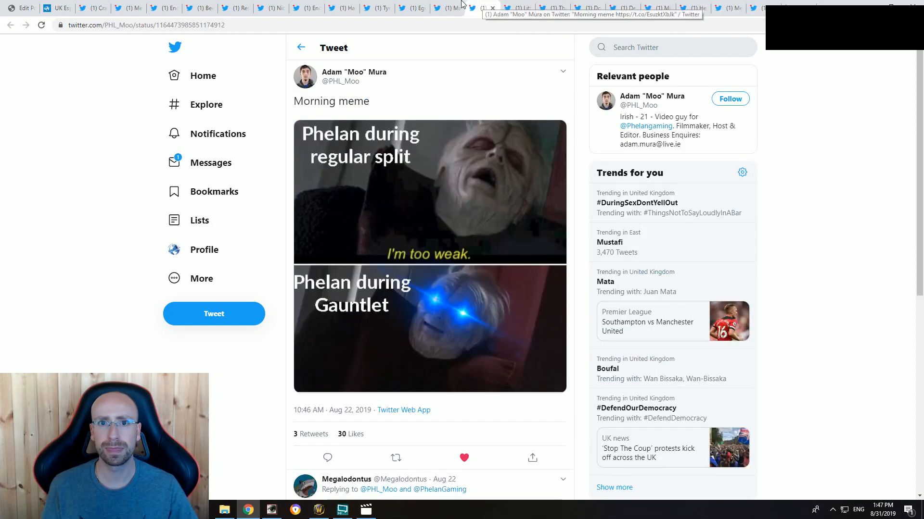
pyautogui.click(449, 5)
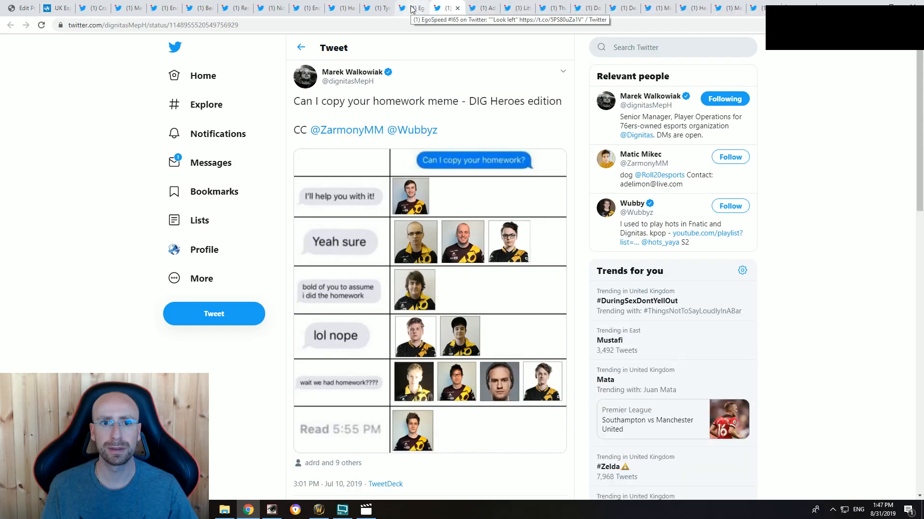
pyautogui.moveTo(440, 8); pyautogui.dragTo(666, 16)
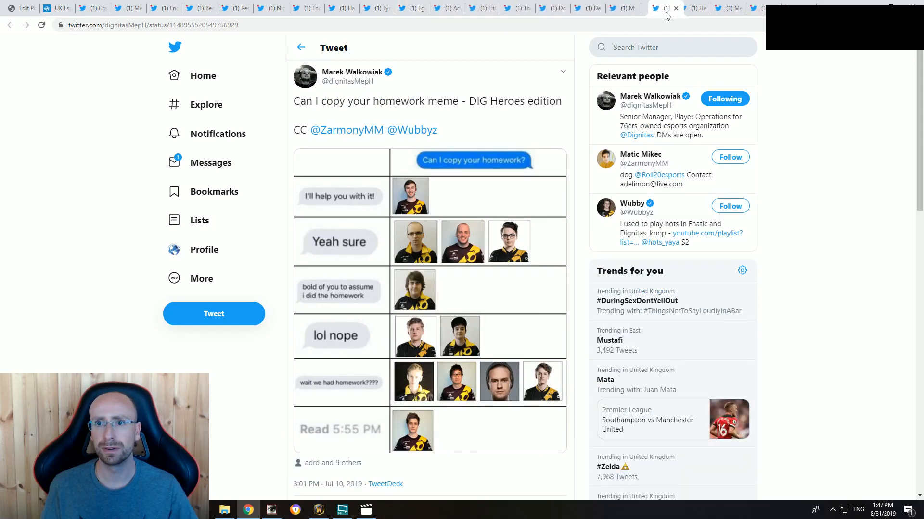
pyautogui.click(691, 7)
pyautogui.click(657, 8)
pyautogui.click(622, 7)
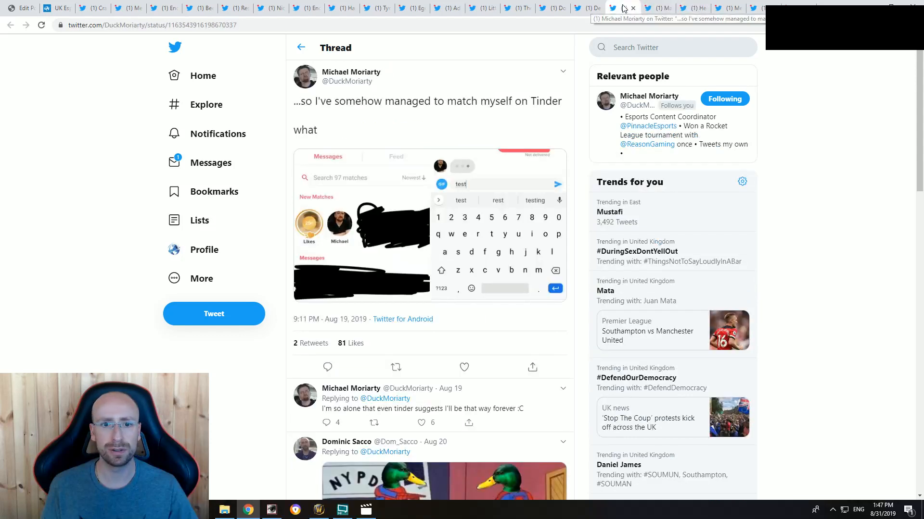
# Step: Move the "Challenger in SoloQ / Challenger in Flex" tweet in front of the tweet about matching oneself on Tinder
pyautogui.click(447, 8)
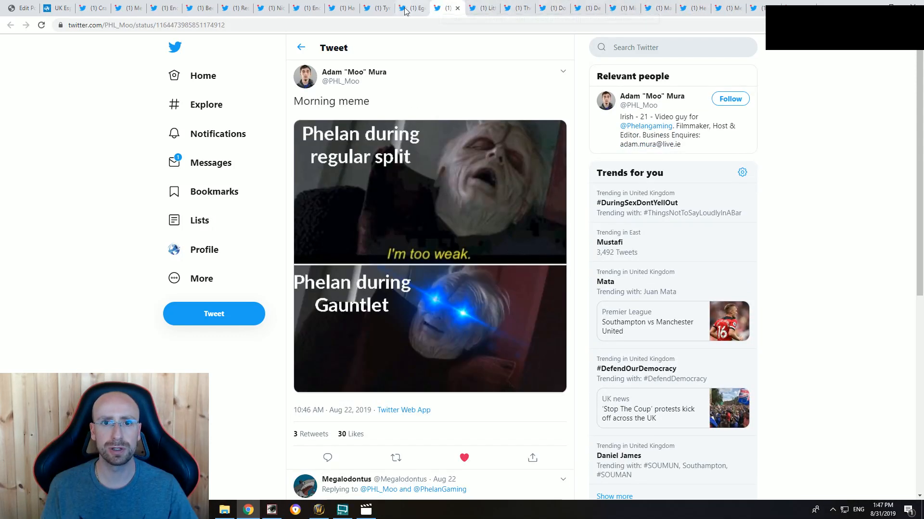
pyautogui.click(406, 9)
pyautogui.click(380, 8)
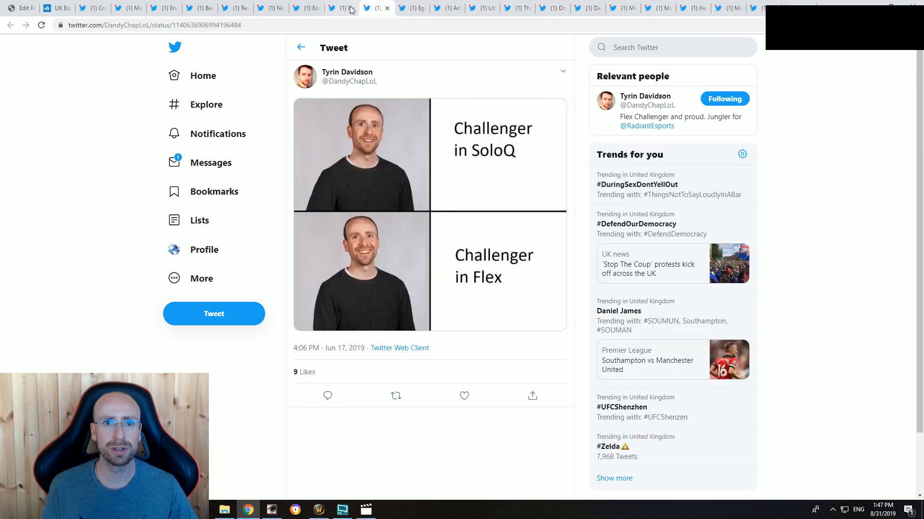
pyautogui.click(342, 7)
pyautogui.moveTo(371, 6); pyautogui.dragTo(570, 6)
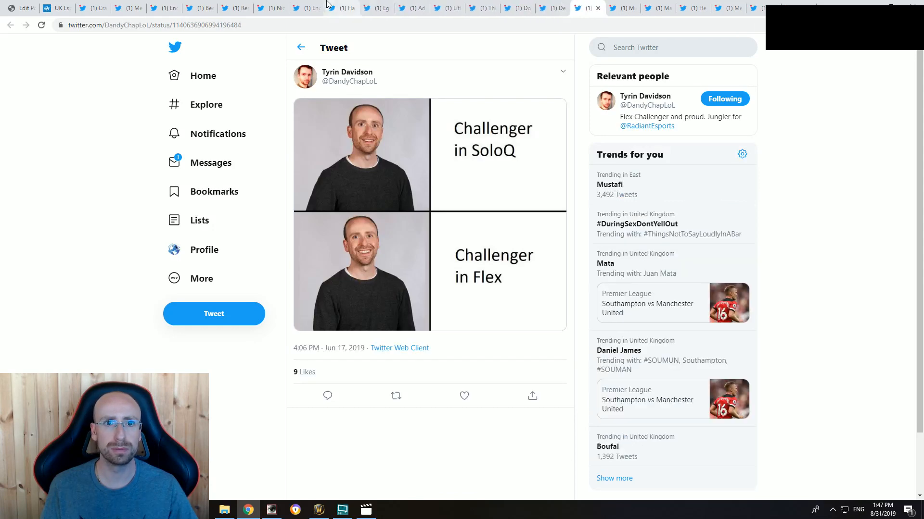
# Step: Move the "stream is going live soon" drummer meme tweet directly behind the "Challenger in SoloQ / Challenger in Flex" tweet
pyautogui.click(329, 6)
pyautogui.click(310, 8)
pyautogui.click(272, 7)
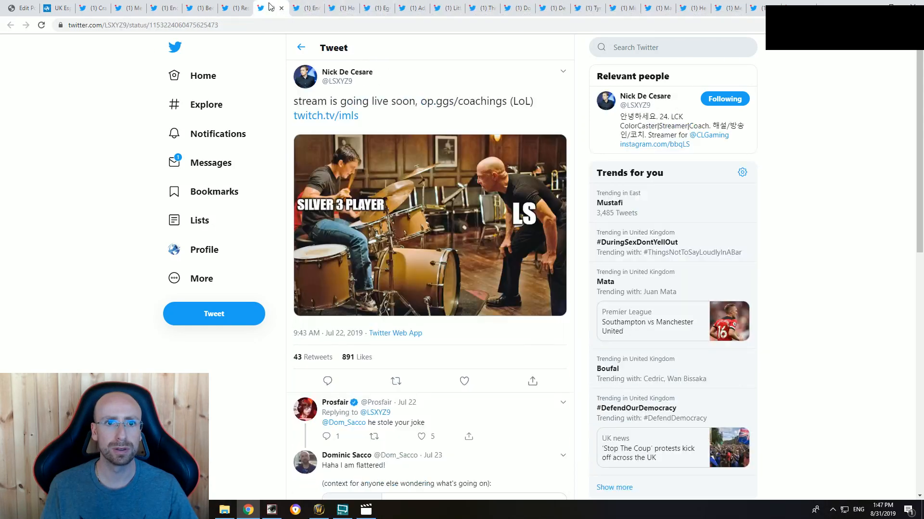
pyautogui.click(248, 10)
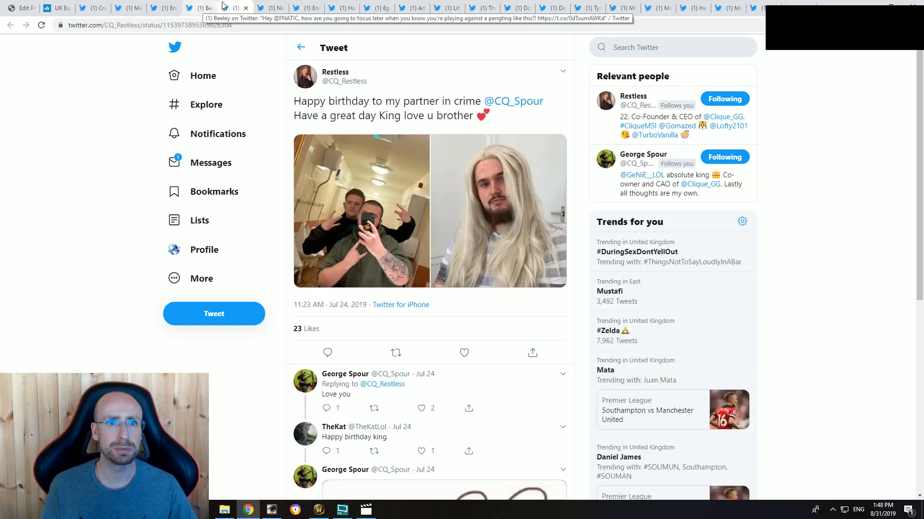
pyautogui.moveTo(270, 8); pyautogui.dragTo(581, 5)
pyautogui.click(585, 4)
pyautogui.click(550, 3)
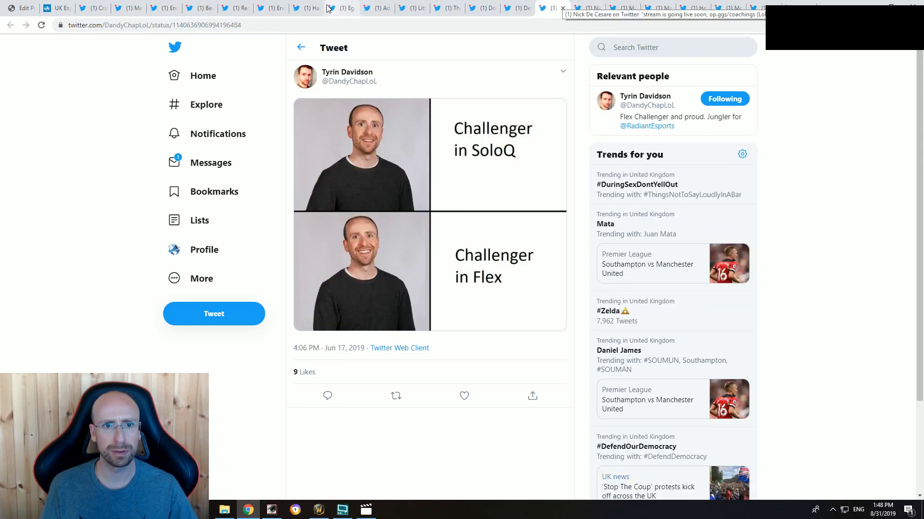
# Step: Check the remaining tweets back to the first one and watch the "Riot's Bug Testing department" video with its volume raised
pyautogui.click(267, 7)
pyautogui.click(238, 8)
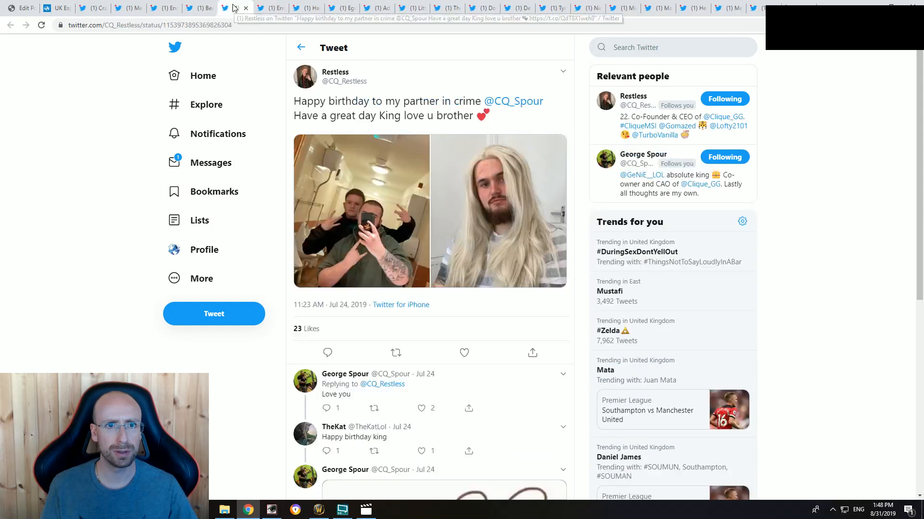
pyautogui.click(194, 6)
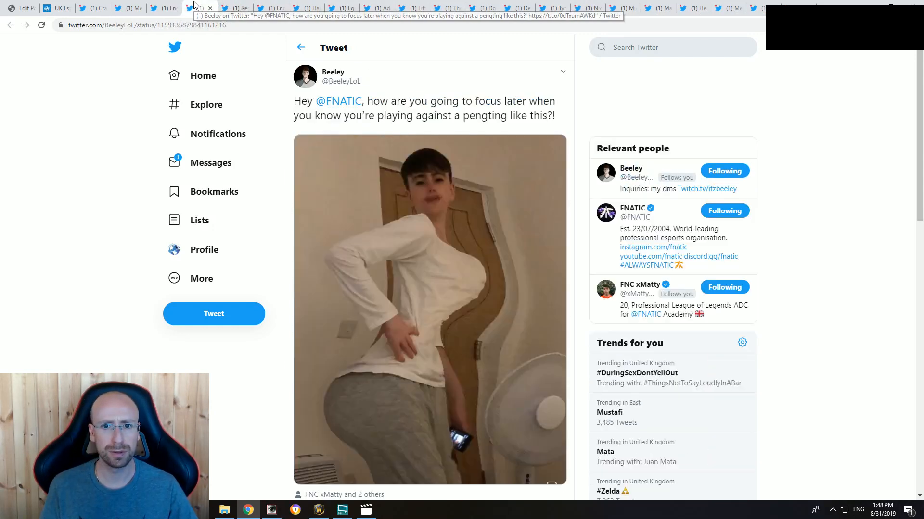
pyautogui.click(163, 8)
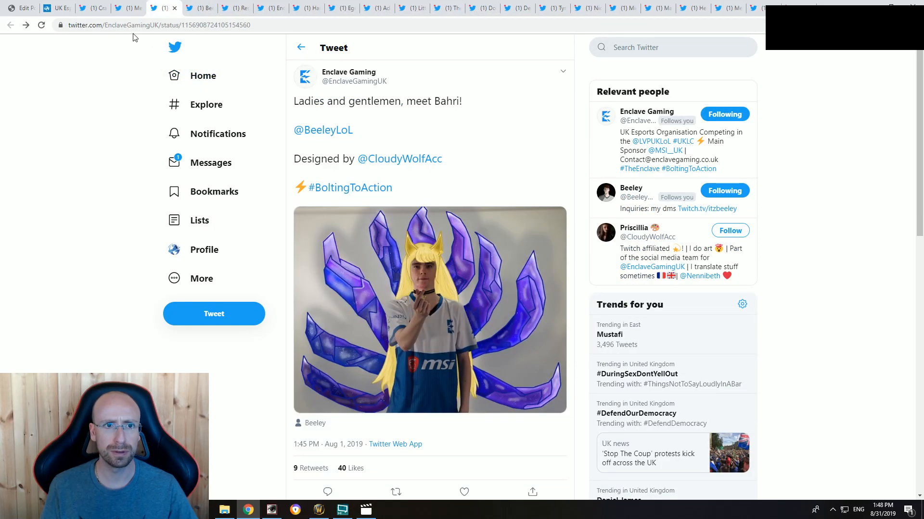
pyautogui.click(126, 7)
pyautogui.click(95, 10)
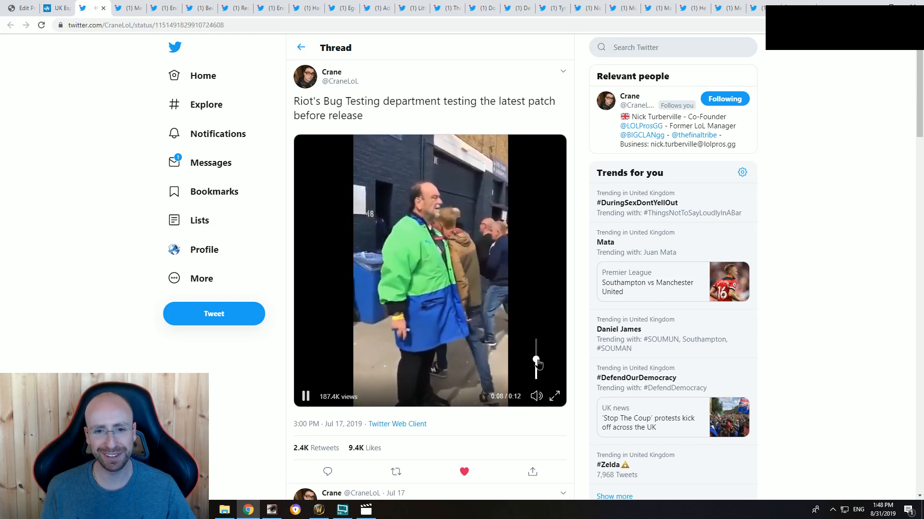
pyautogui.moveTo(536, 380); pyautogui.dragTo(536, 364)
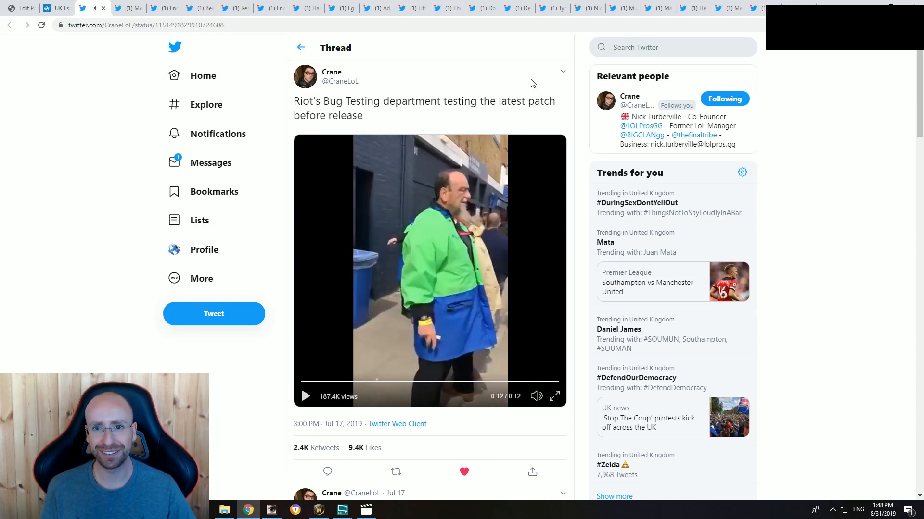
# Step: Copy the embed code of the "Riot's Bug Testing department" tweet
pyautogui.click(563, 71)
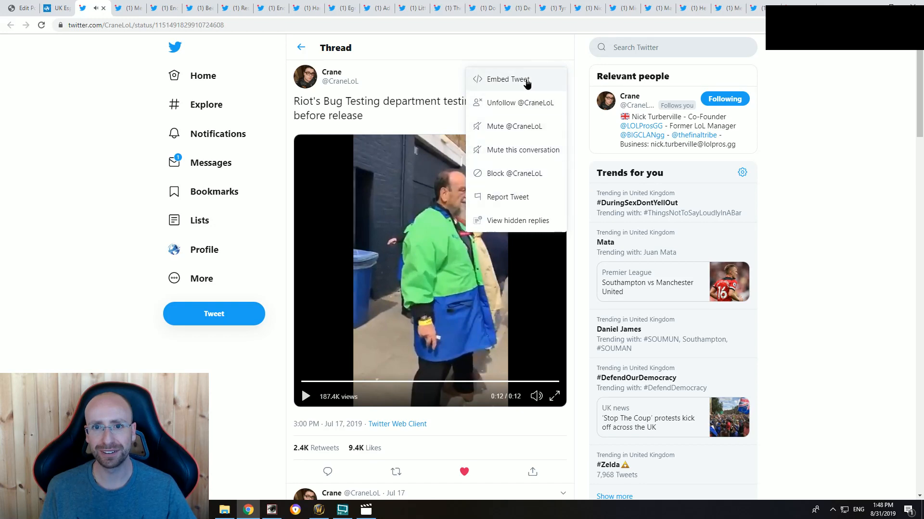
pyautogui.click(525, 81)
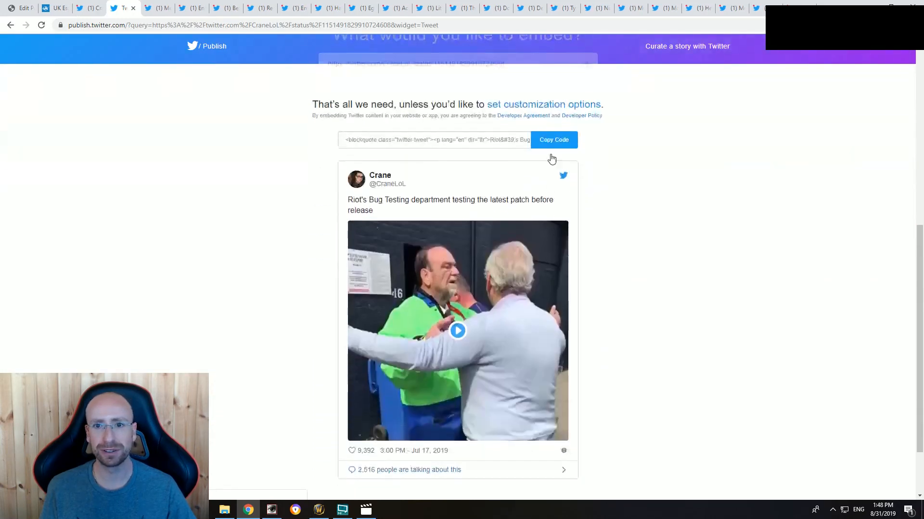
pyautogui.click(553, 140)
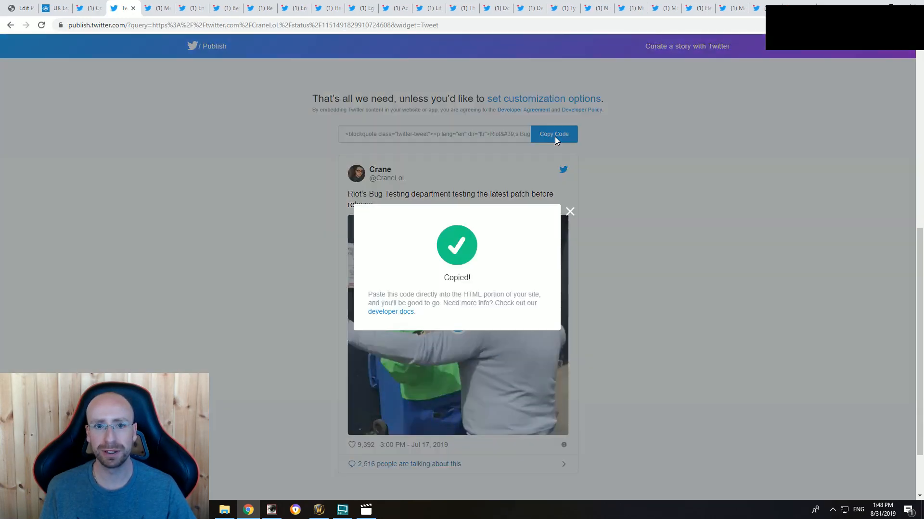
pyautogui.click(569, 211)
# Step: Embed the bug-testing tweet in the article below placeholder lines "sdsd" and "sd", and remove the leftover script object beneath it
pyautogui.click(20, 7)
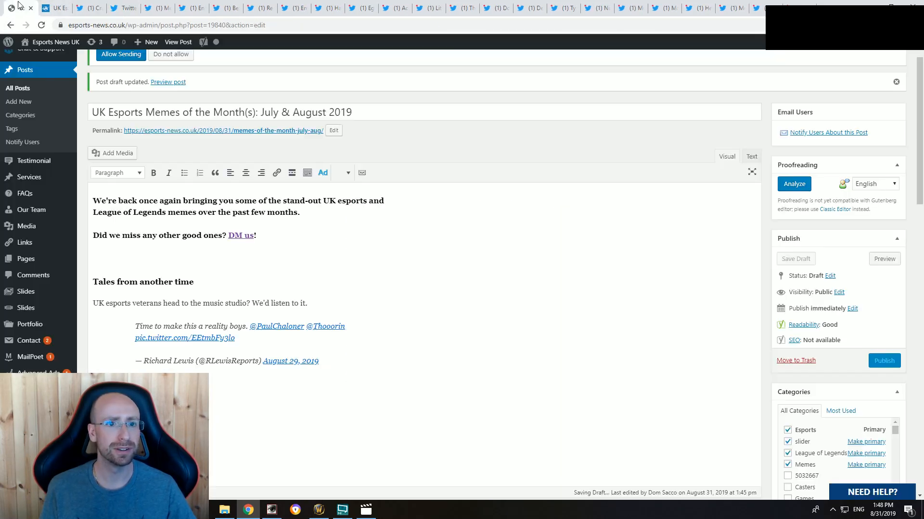
pyautogui.scroll(-1, 217, 416)
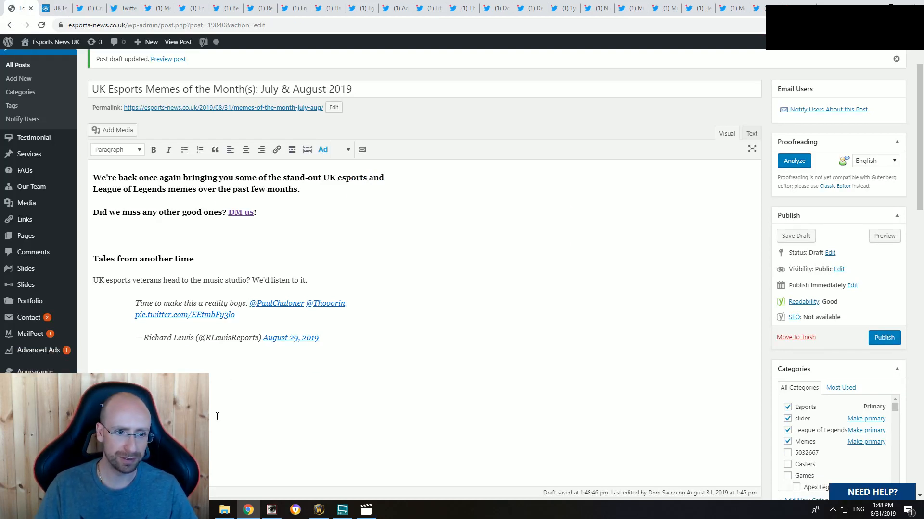
pyautogui.scroll(-1, 217, 416)
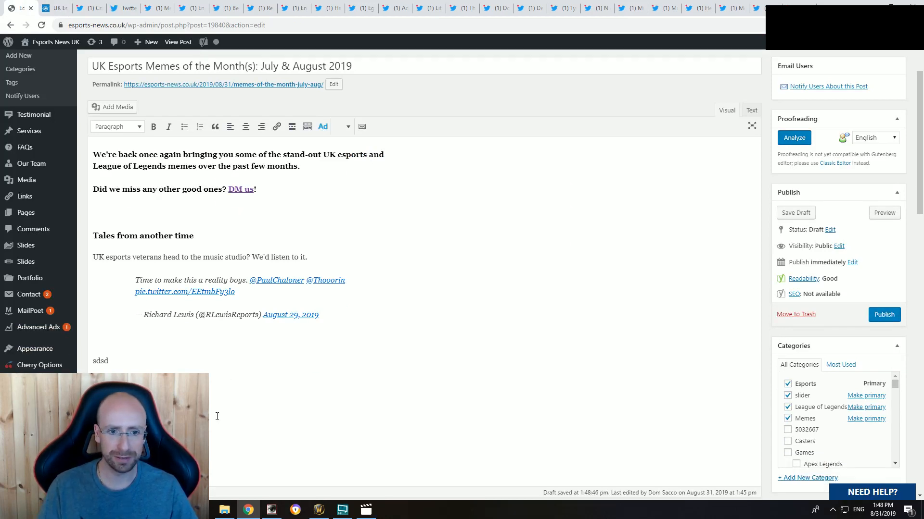
pyautogui.click(752, 111)
pyautogui.moveTo(72, 299)
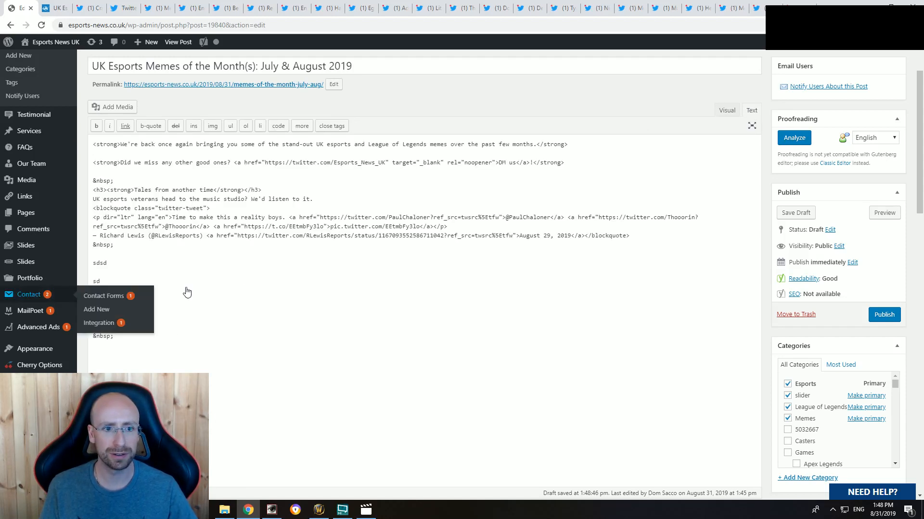
pyautogui.click(726, 110)
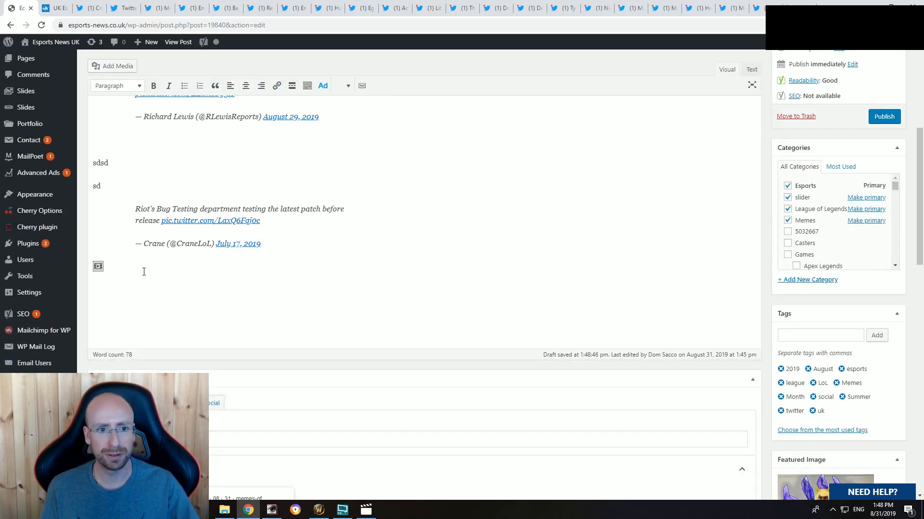
pyautogui.press('BackSpace')
# Step: Replace the "sdsd" placeholder above the bug-testing tweet with "Riot's strict testing operations" and make it bold
pyautogui.click(142, 165)
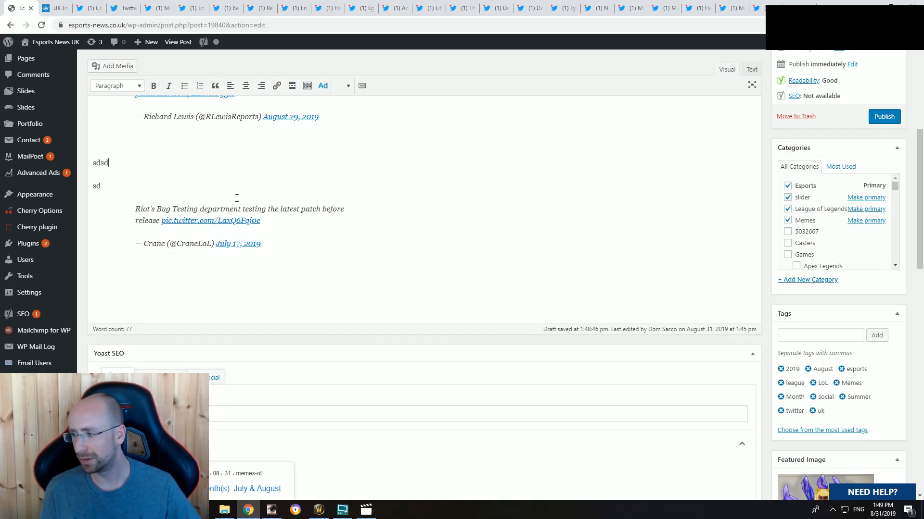
pyautogui.hotkey('shift', 'Home')
pyautogui.scroll(4, 321, 253)
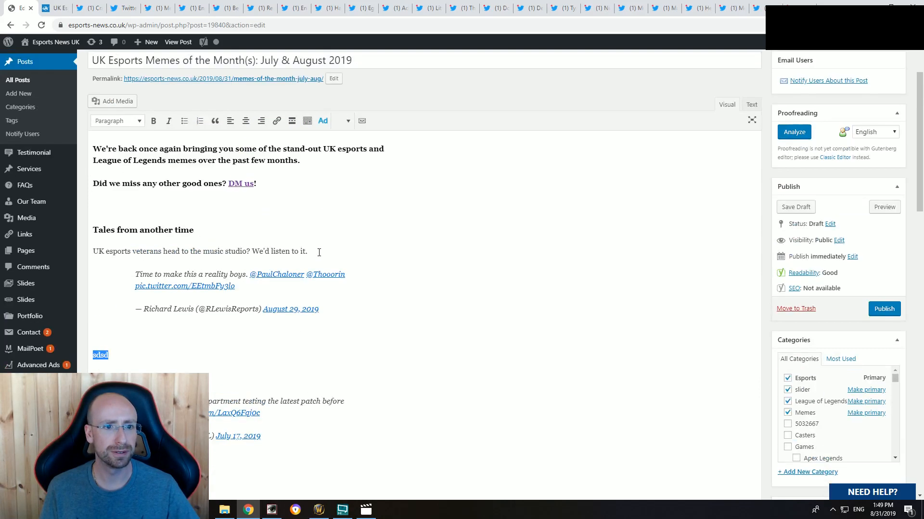
pyautogui.click(89, 7)
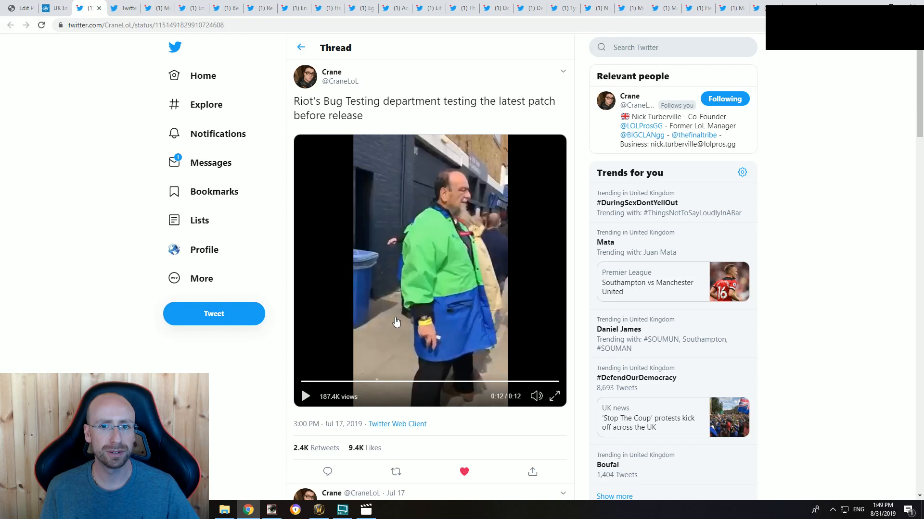
pyautogui.click(19, 8)
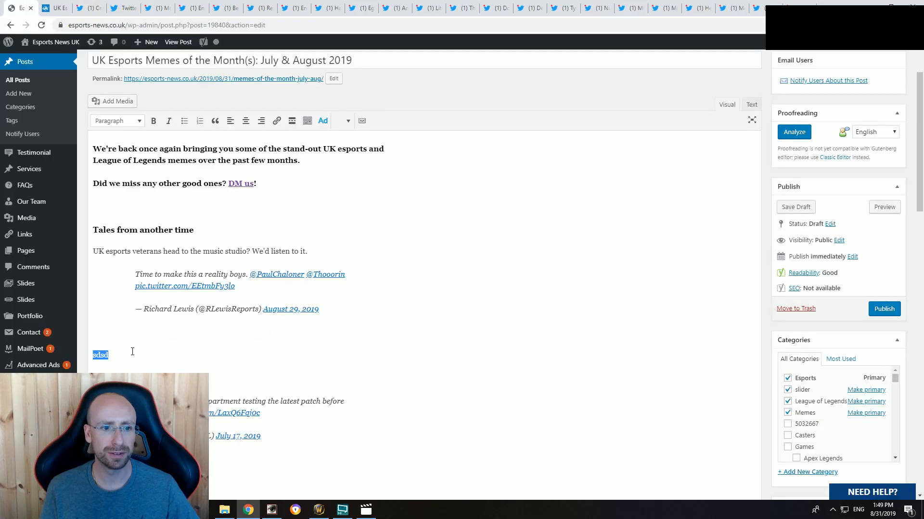
pyautogui.moveTo(117, 355); pyautogui.dragTo(89, 358)
pyautogui.write('Ri')
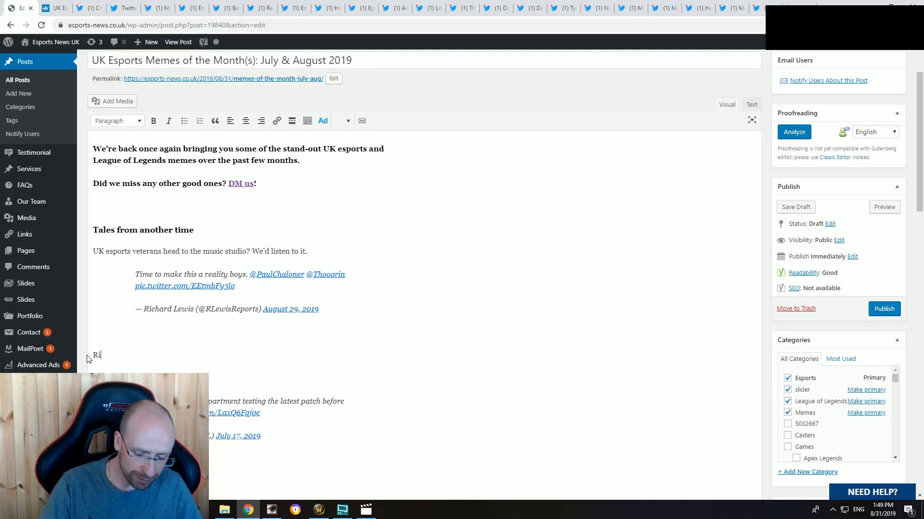
pyautogui.write("ot's strict t")
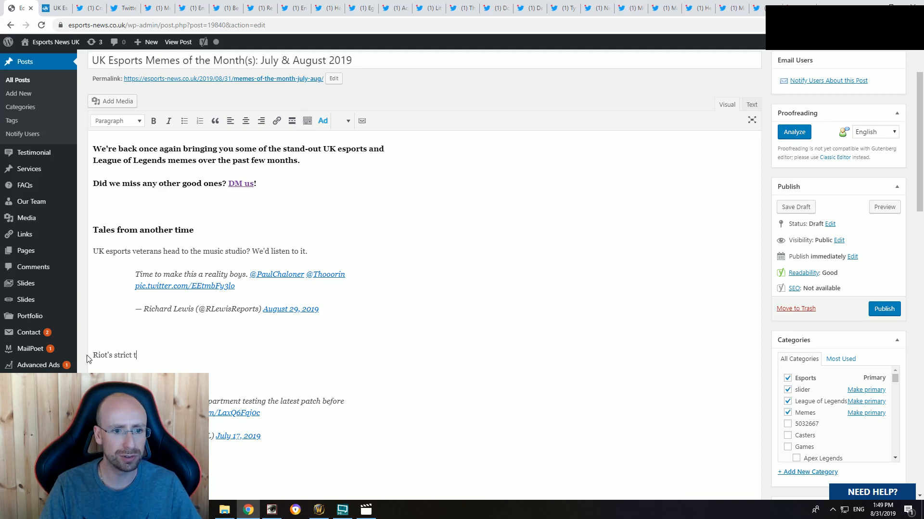
pyautogui.write('esting')
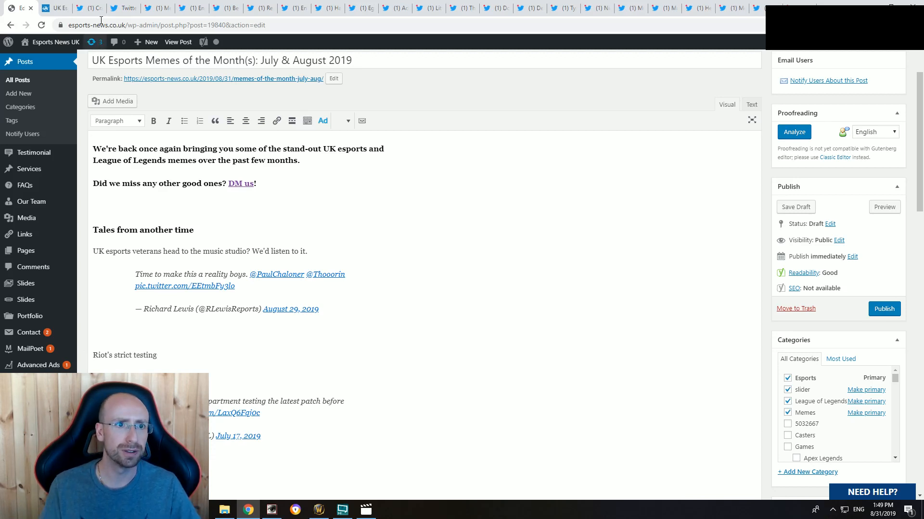
pyautogui.write(' operations')
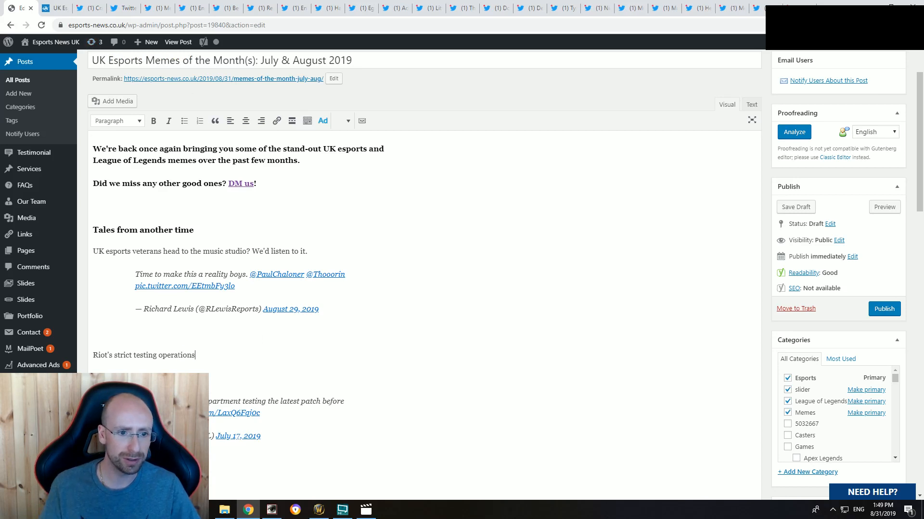
pyautogui.moveTo(195, 355); pyautogui.dragTo(91, 355)
pyautogui.hotkey('ctrl', 'b')
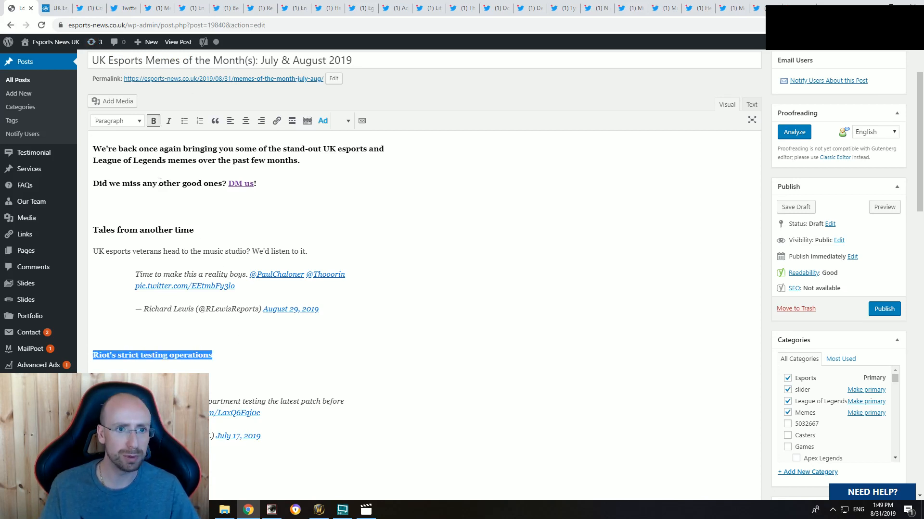
# Step: Format the "Riot's strict testing operations" subheading as Heading 3
pyautogui.click(128, 123)
pyautogui.click(131, 188)
pyautogui.click(158, 370)
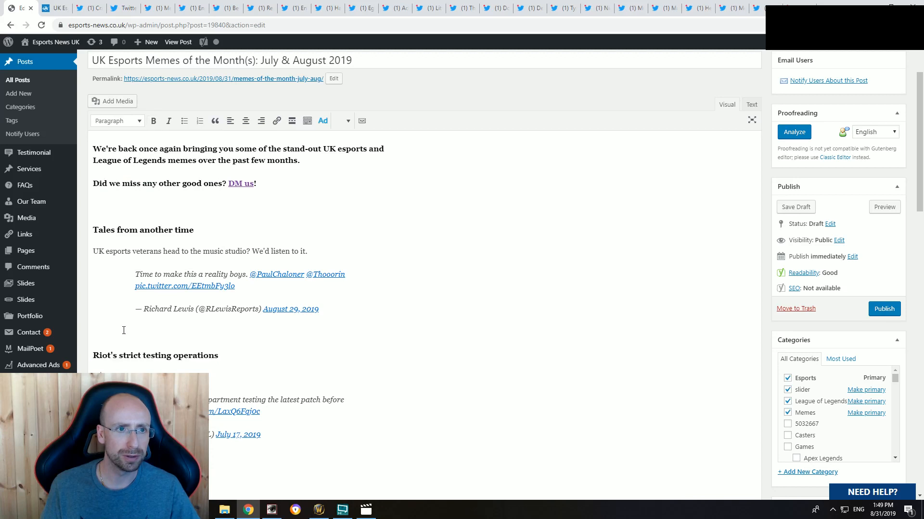
# Step: Check the bug-testing tweet author's profile and caption the tweet, saying LoLPros' co-founder and former League manager had a tweet that absolutely banged back in July
pyautogui.click(88, 8)
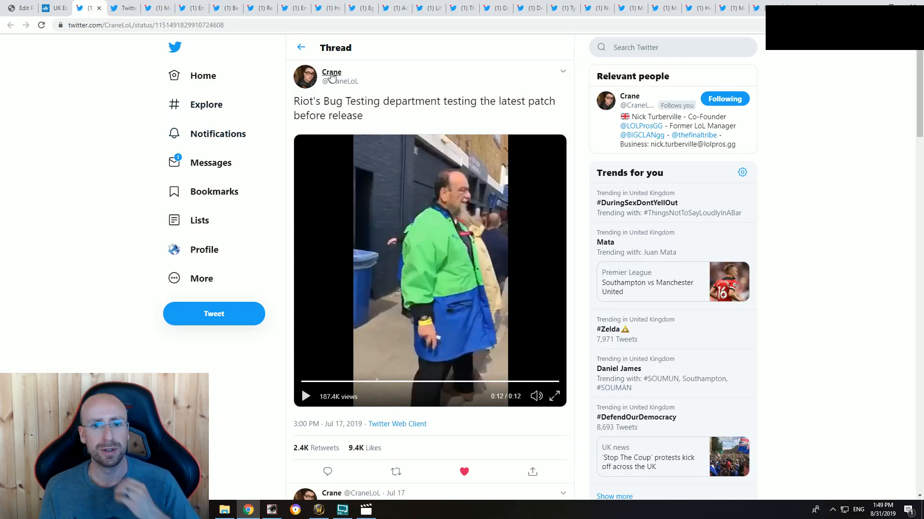
pyautogui.moveTo(332, 77)
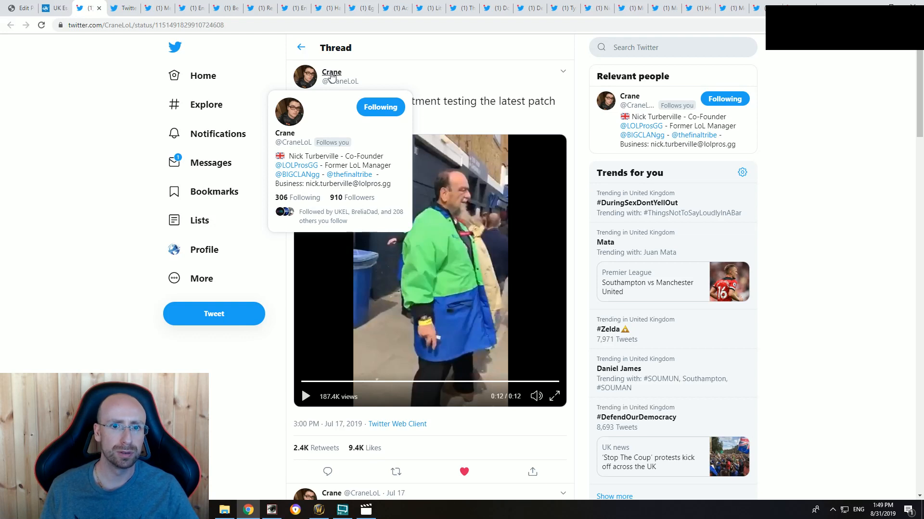
pyautogui.click(25, 9)
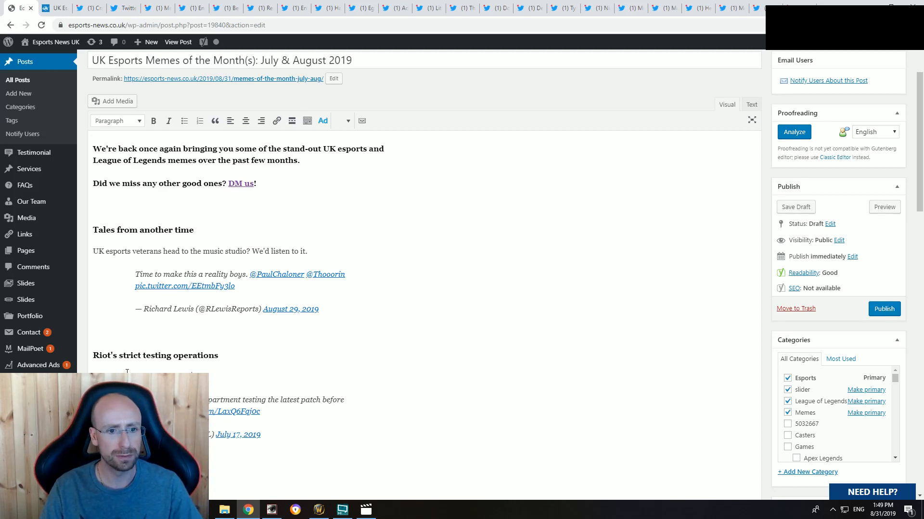
pyautogui.write('eague')
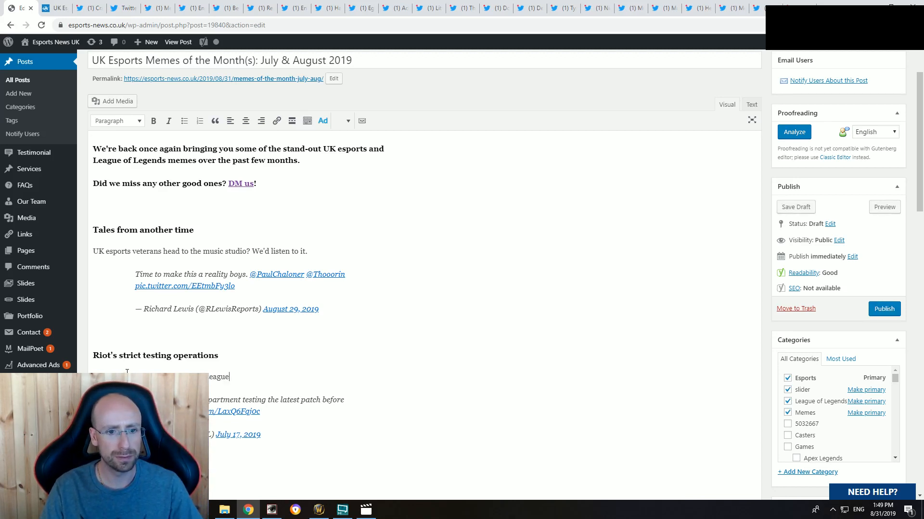
pyautogui.write(' manager Crane')
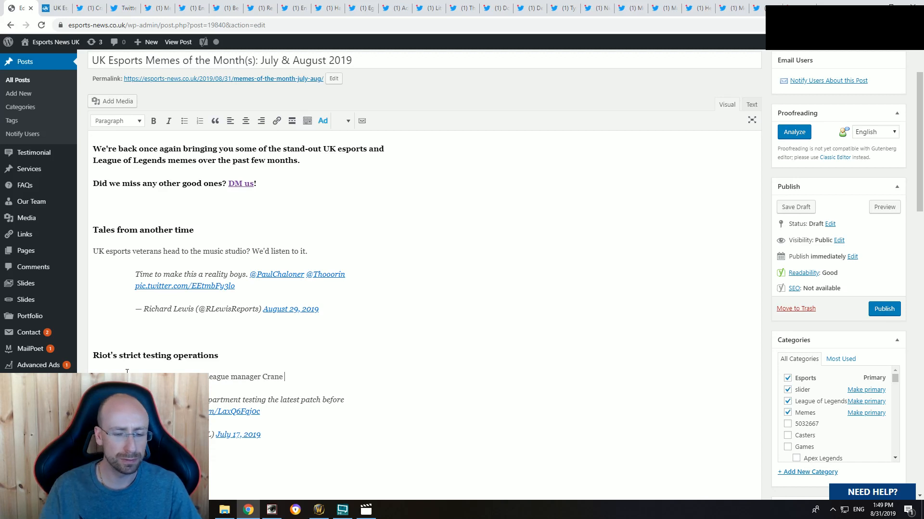
pyautogui.scroll(-1, 237, 319)
pyautogui.write('had a tweet that')
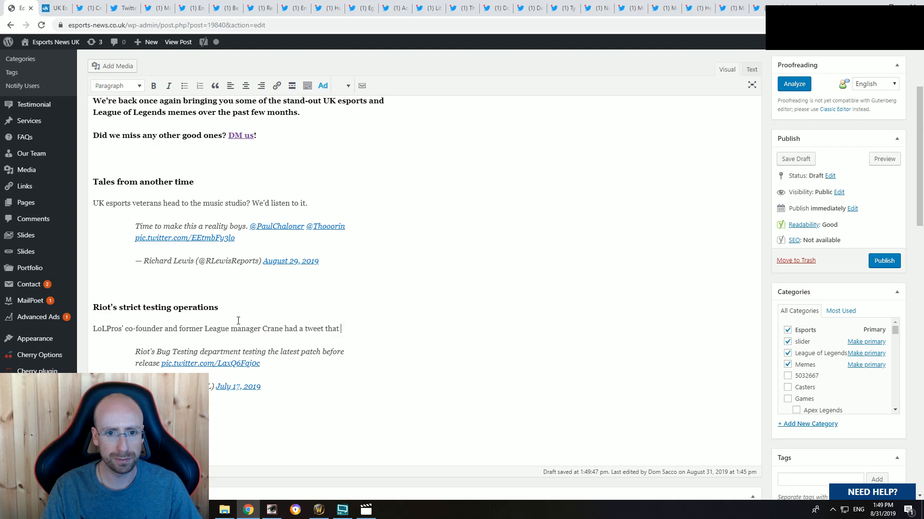
pyautogui.write(' absolutely bange')
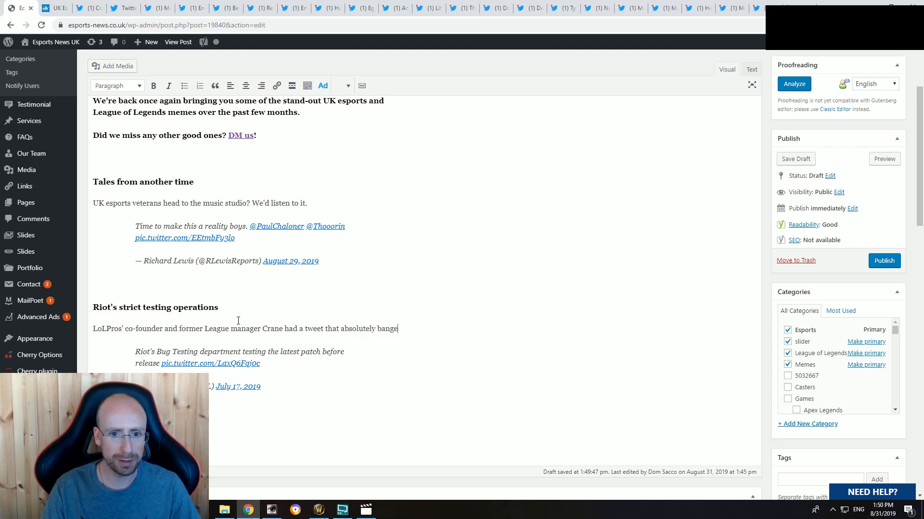
pyautogui.write('d back in July:')
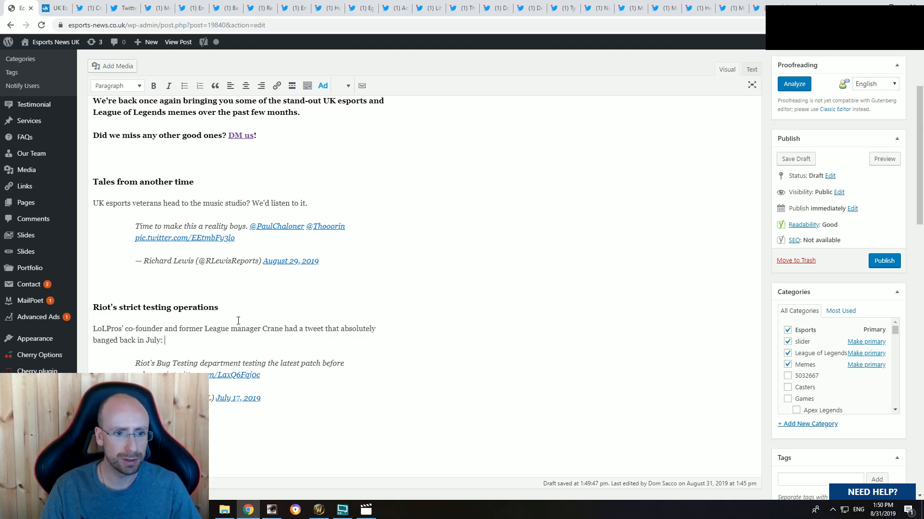
pyautogui.scroll(-2, 235, 288)
pyautogui.click(206, 326)
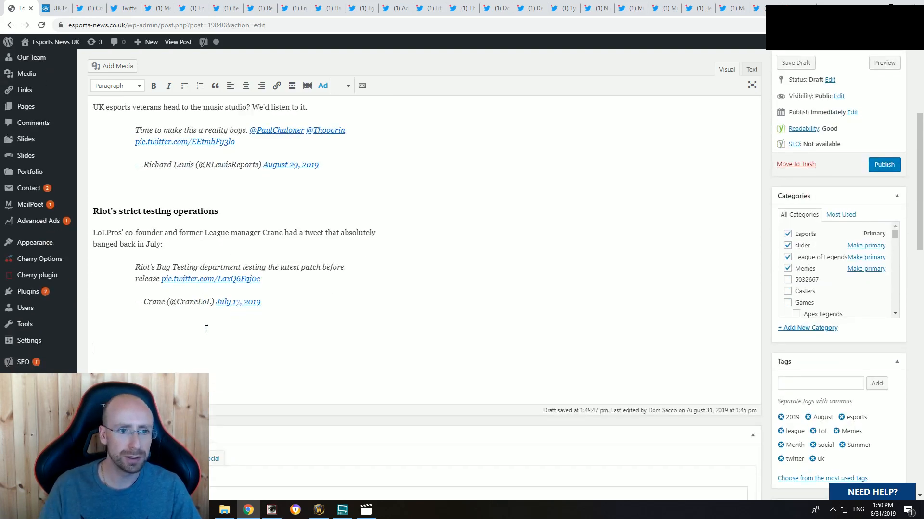
# Step: Close the pages of the bug-testing tweet and its embed code
pyautogui.click(91, 8)
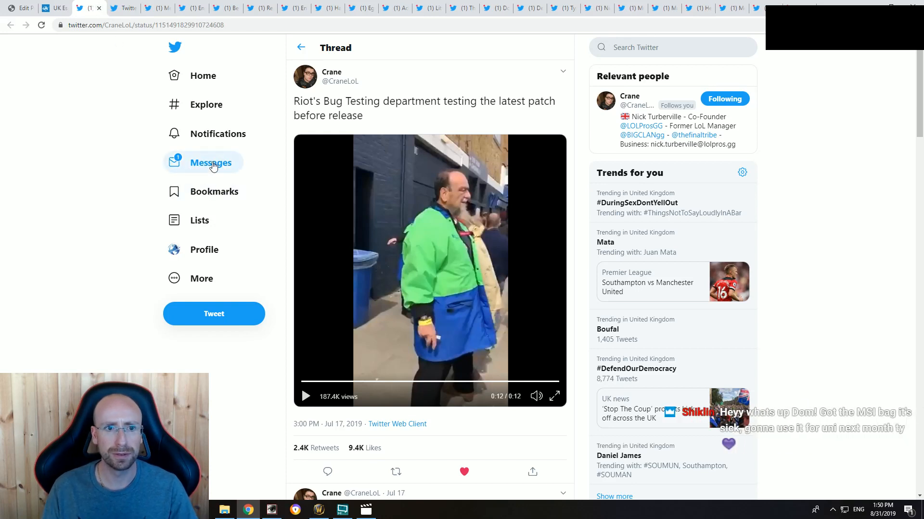
pyautogui.click(100, 9)
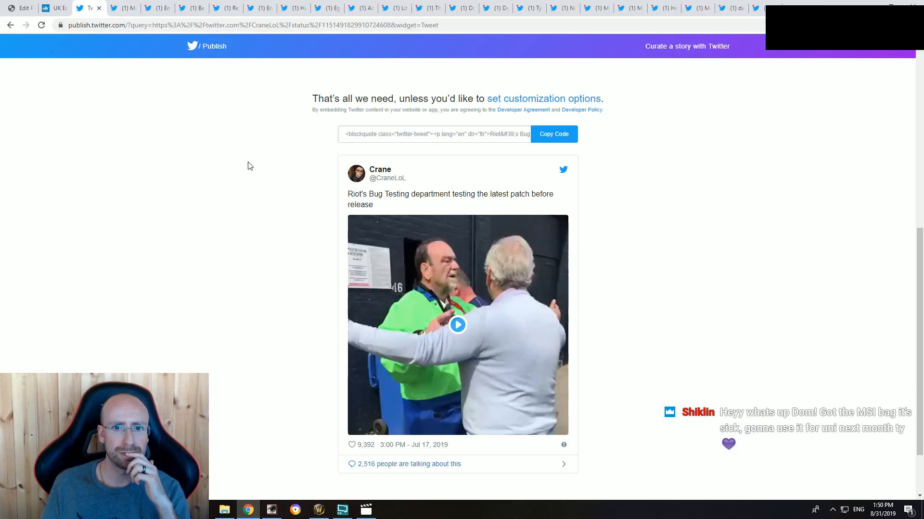
pyautogui.click(99, 8)
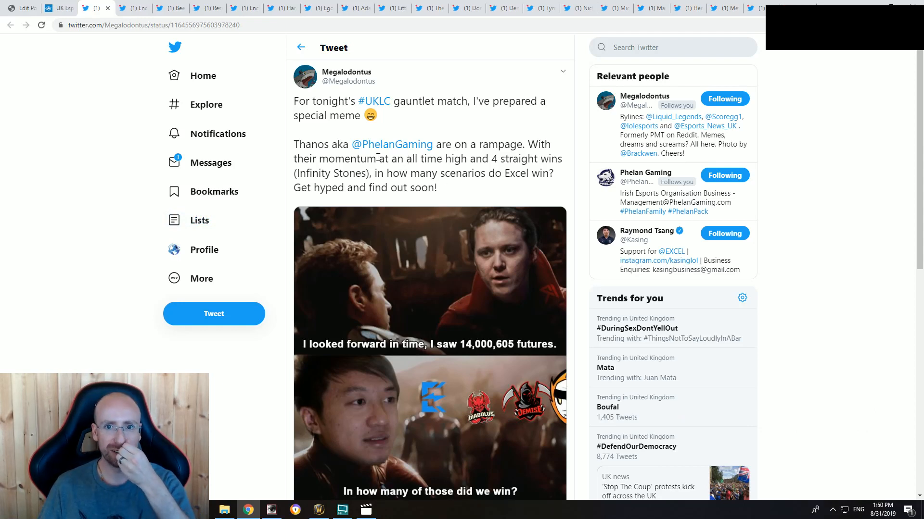
# Step: Read through the UKLC gauntlet match tweet with the Thanos meme and copy its embed code
pyautogui.scroll(-1, 472, 140)
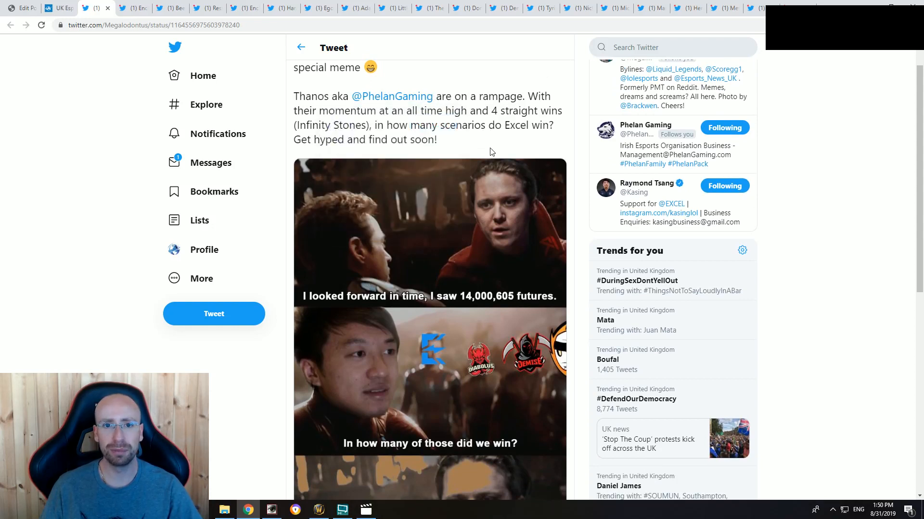
pyautogui.scroll(1, 478, 152)
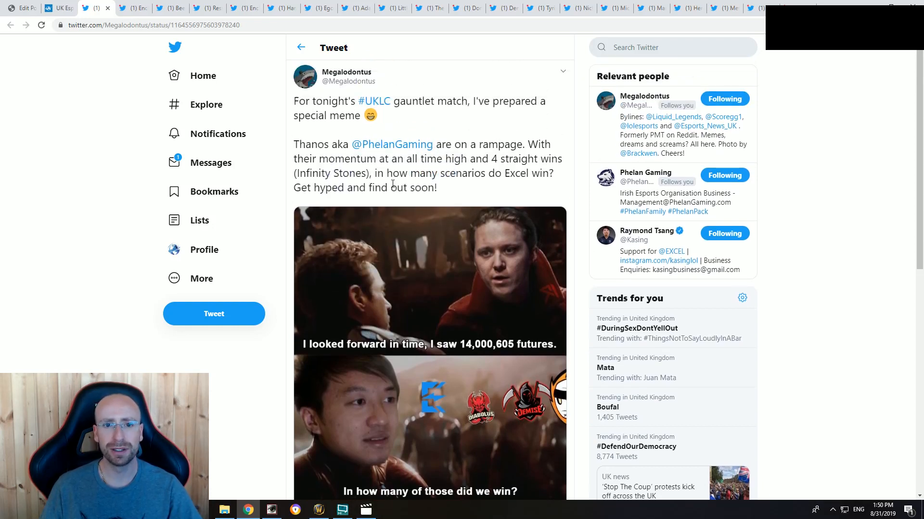
pyautogui.scroll(-2, 435, 200)
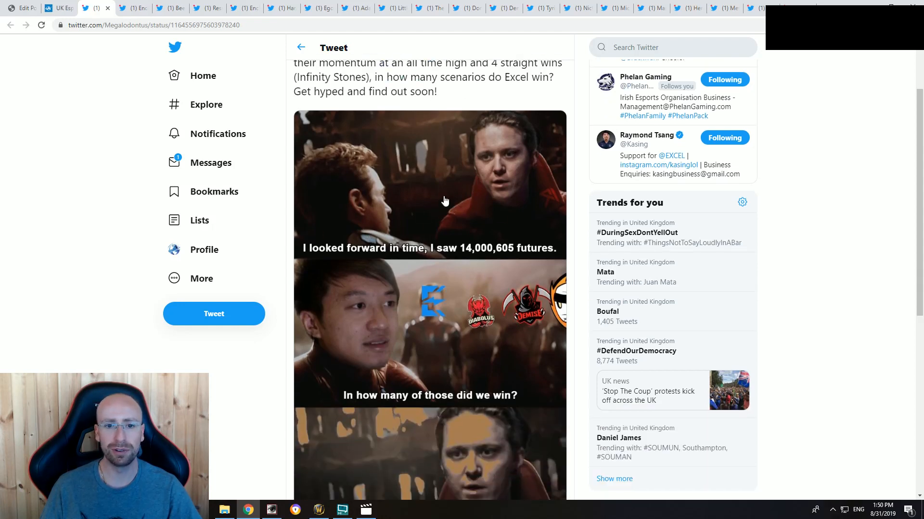
pyautogui.scroll(-2, 441, 200)
pyautogui.scroll(1, 462, 259)
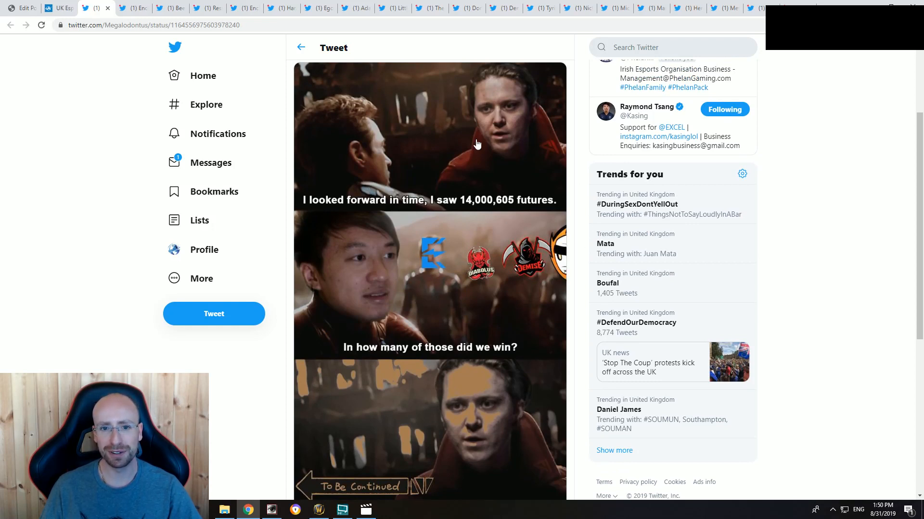
pyautogui.scroll(3, 533, 326)
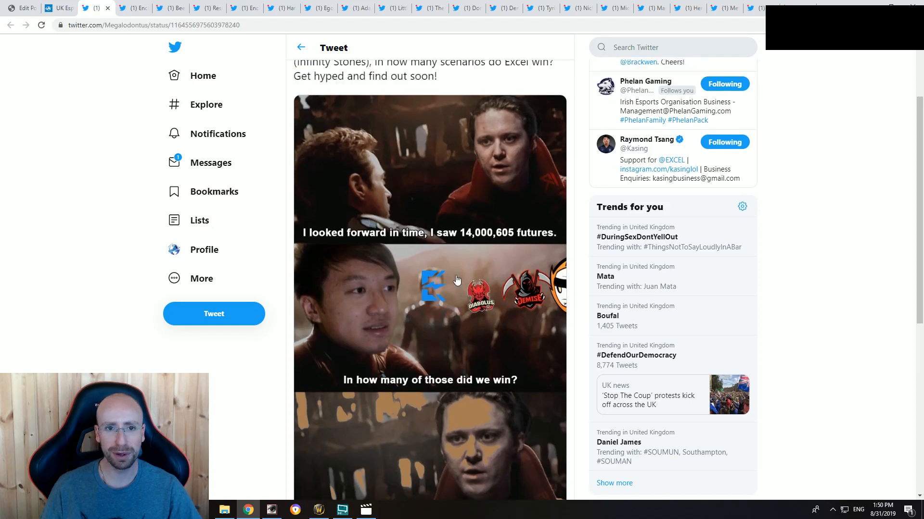
pyautogui.click(561, 73)
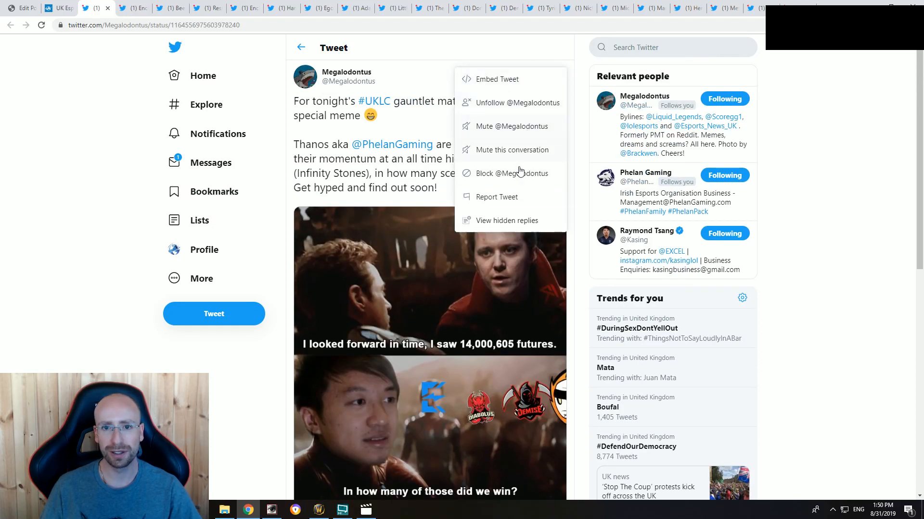
pyautogui.click(514, 81)
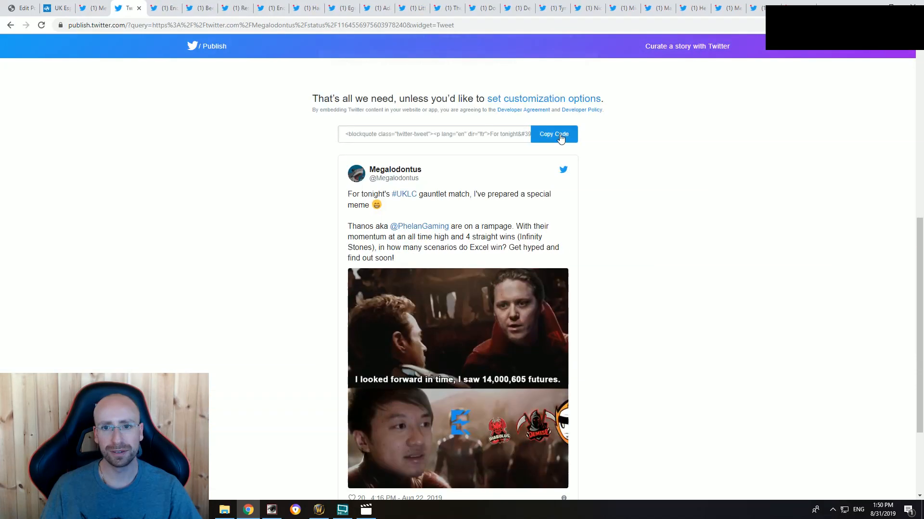
pyautogui.click(561, 137)
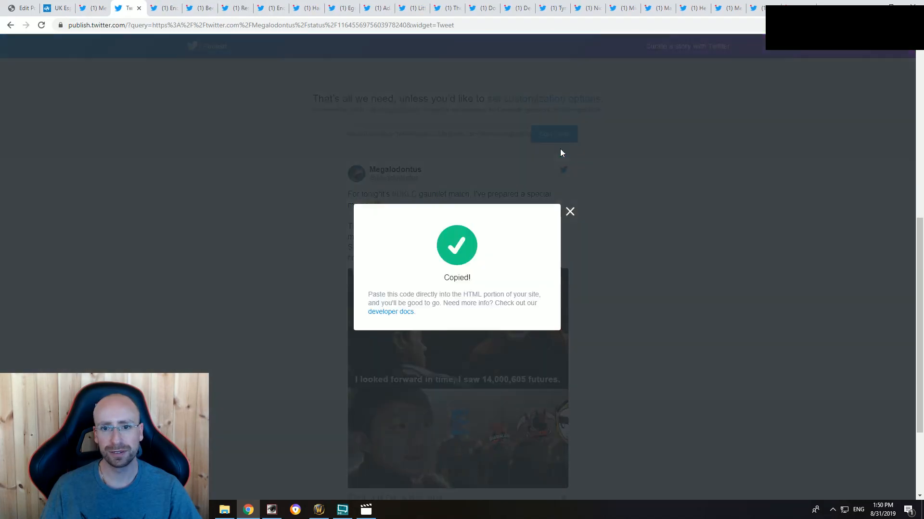
pyautogui.click(569, 212)
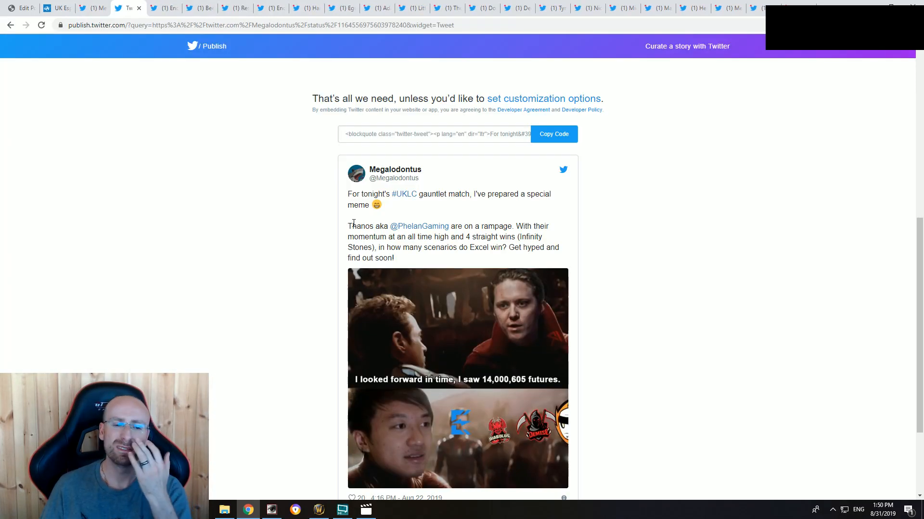
# Step: Add two "xx" placeholder lines below the bug-testing tweet and paste the UKLC gauntlet tweet's embed code beneath them in the article's HTML
pyautogui.click(22, 8)
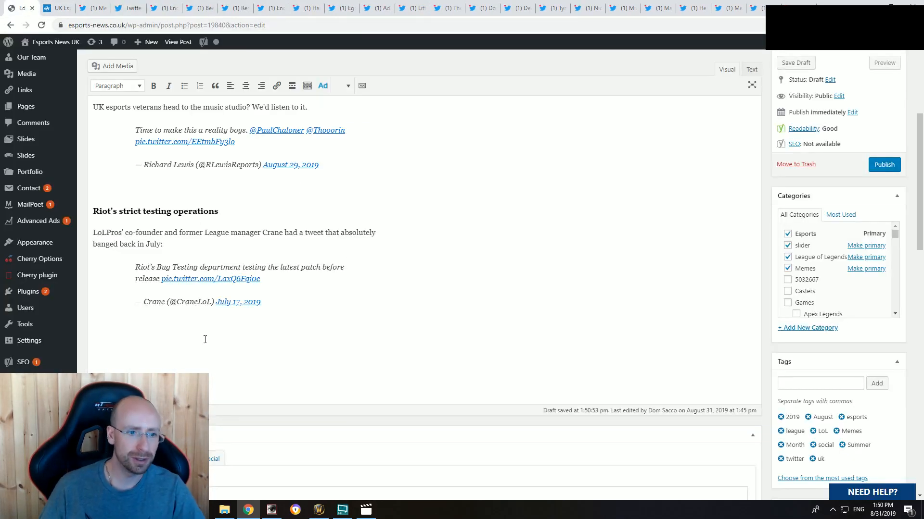
pyautogui.write('xx')
pyautogui.press('Return')
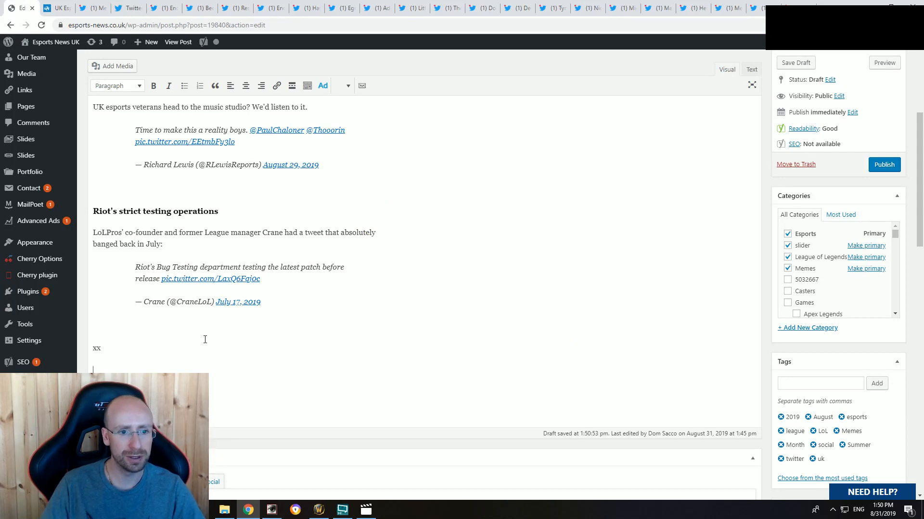
pyautogui.write('xx')
pyautogui.press('Return')
pyautogui.click(752, 69)
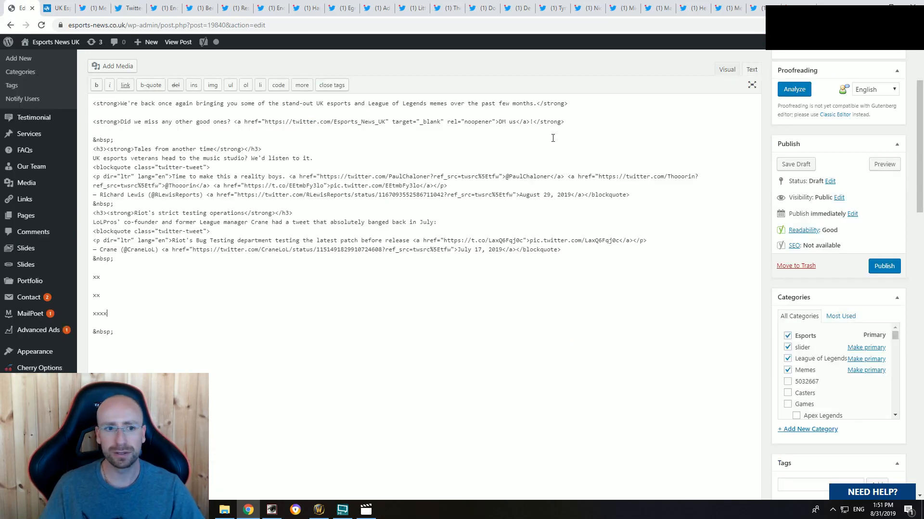
pyautogui.hotkey('ctrl', 'v')
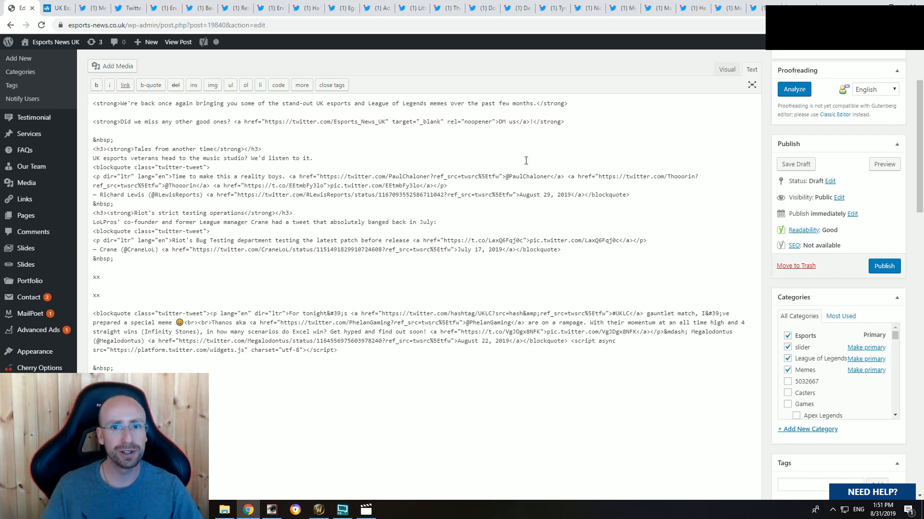
# Step: Remove the leftover script object beneath the UKLC gauntlet tweet in the visual view and add an empty line there
pyautogui.click(725, 70)
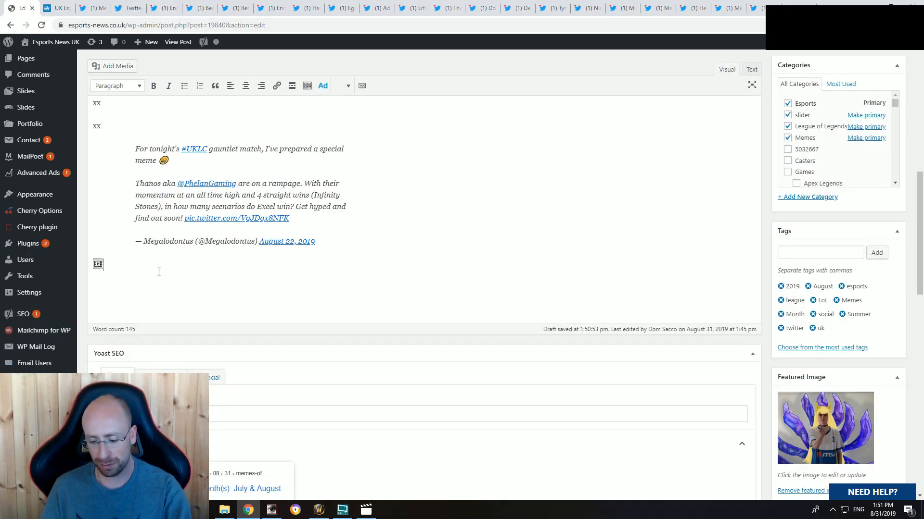
pyautogui.press('BackSpace')
pyautogui.press('BackSpace')
pyautogui.click(173, 277)
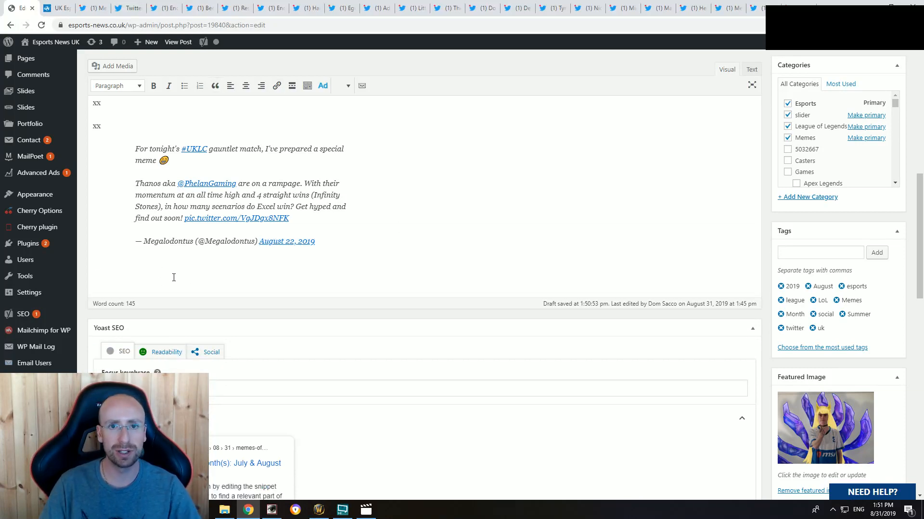
pyautogui.press('Return')
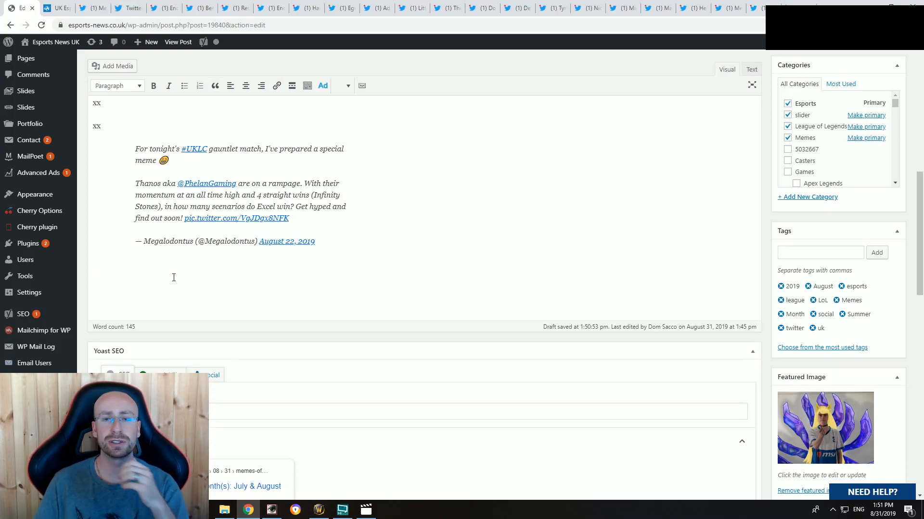
# Step: Make the first "xx" placeholder above the UKLC gauntlet tweet bold and place the cursor in the second one
pyautogui.scroll(3, 136, 253)
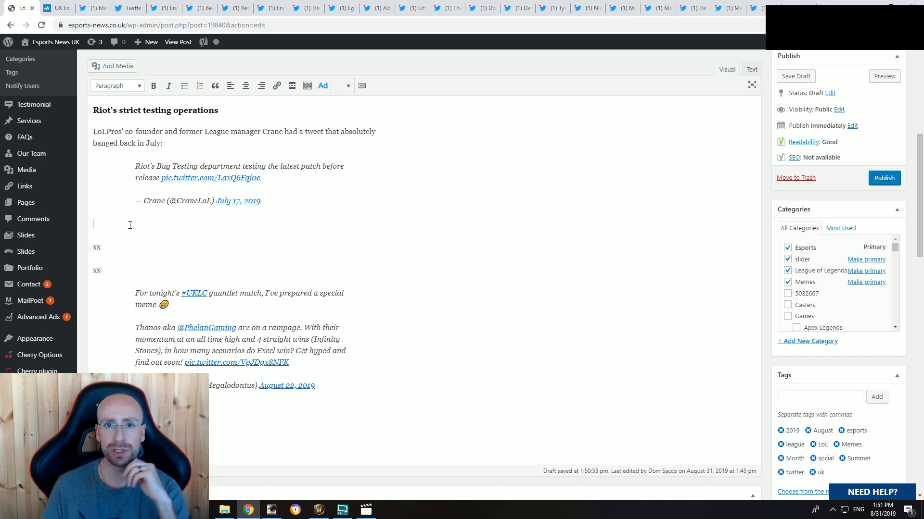
pyautogui.scroll(10, 144, 239)
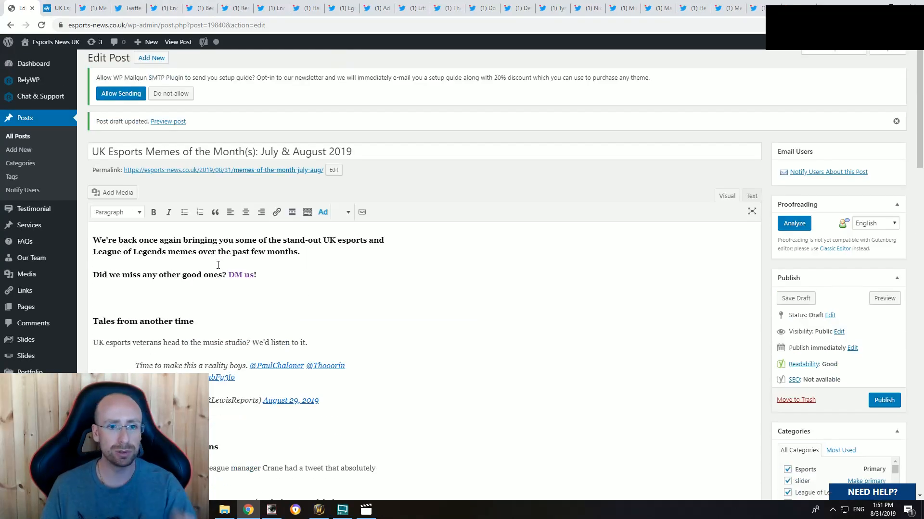
pyautogui.scroll(-5, 218, 265)
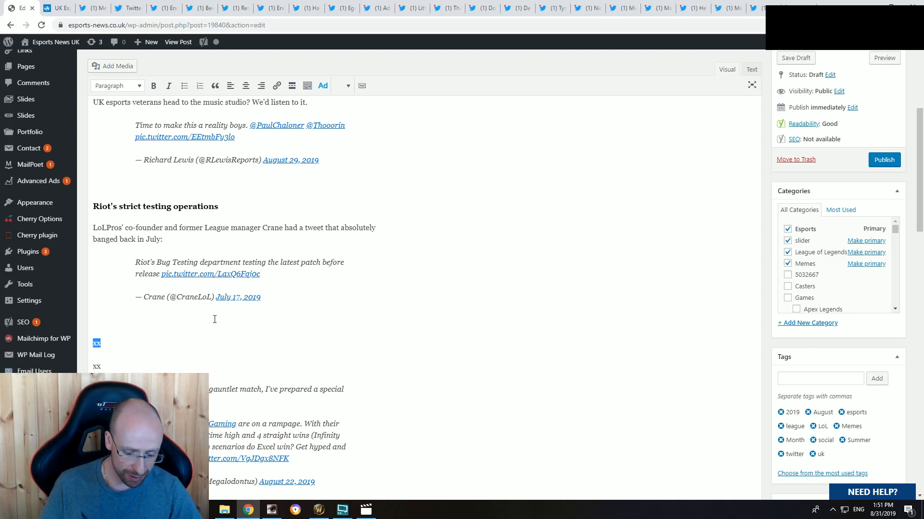
pyautogui.hotkey('ctrl', 'b')
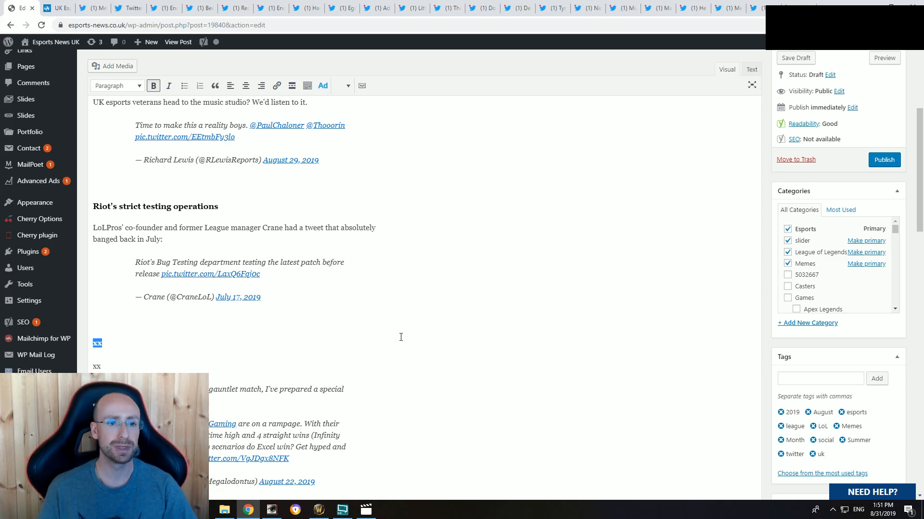
pyautogui.click(131, 347)
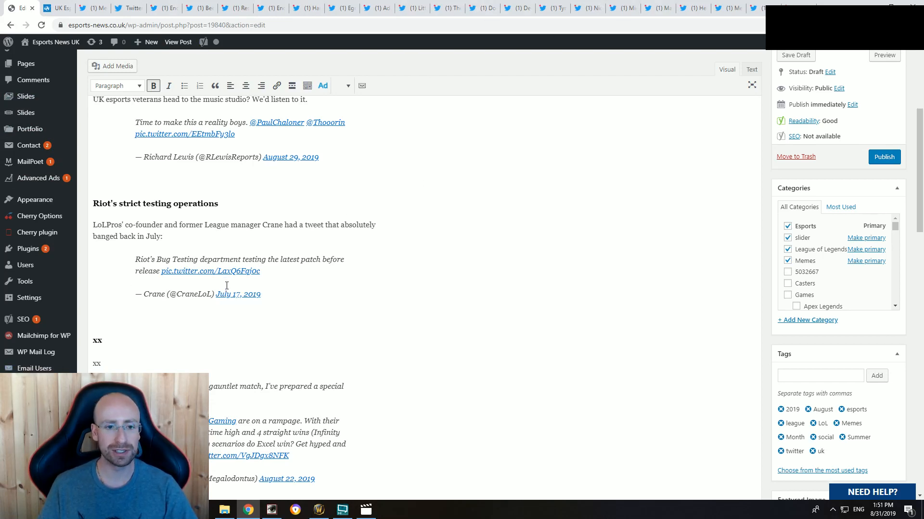
pyautogui.scroll(-3, 235, 289)
pyautogui.scroll(2, 122, 323)
pyautogui.click(118, 322)
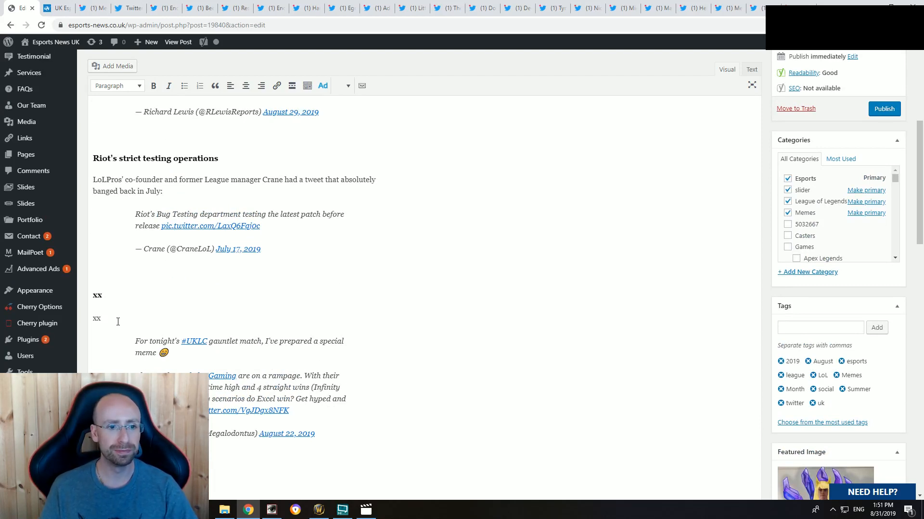
# Step: Re-read the UKLC gauntlet tweet with the Thanos meme and replace the bold placeholder above its embed with the subheading "Phelan's last stand"
pyautogui.click(93, 8)
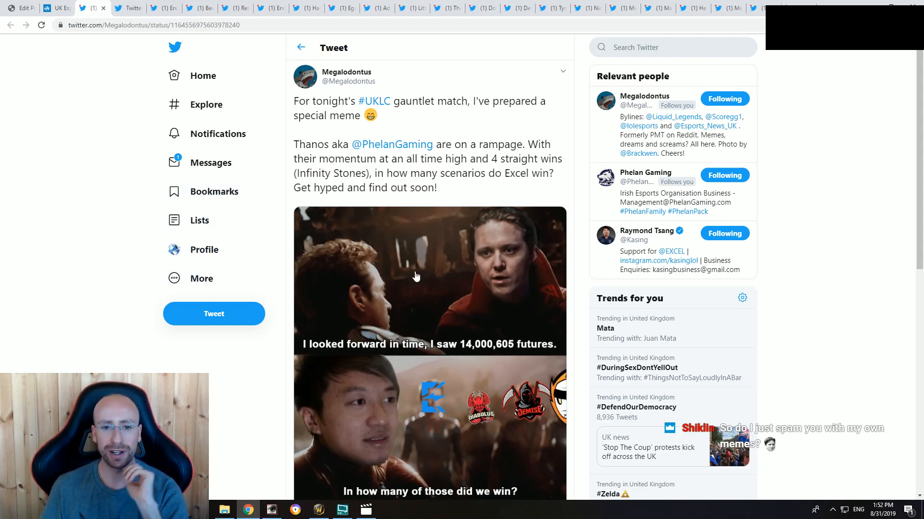
pyautogui.scroll(-3, 414, 284)
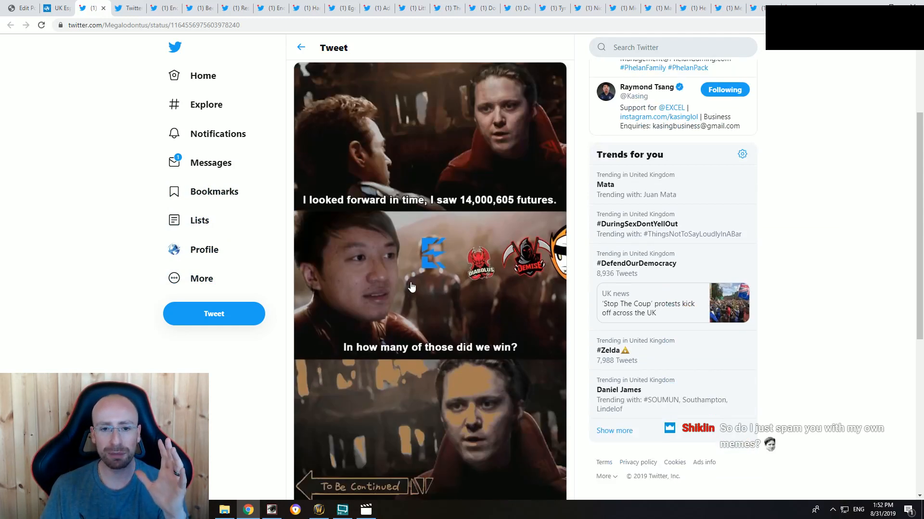
pyautogui.click(57, 10)
pyautogui.click(15, 7)
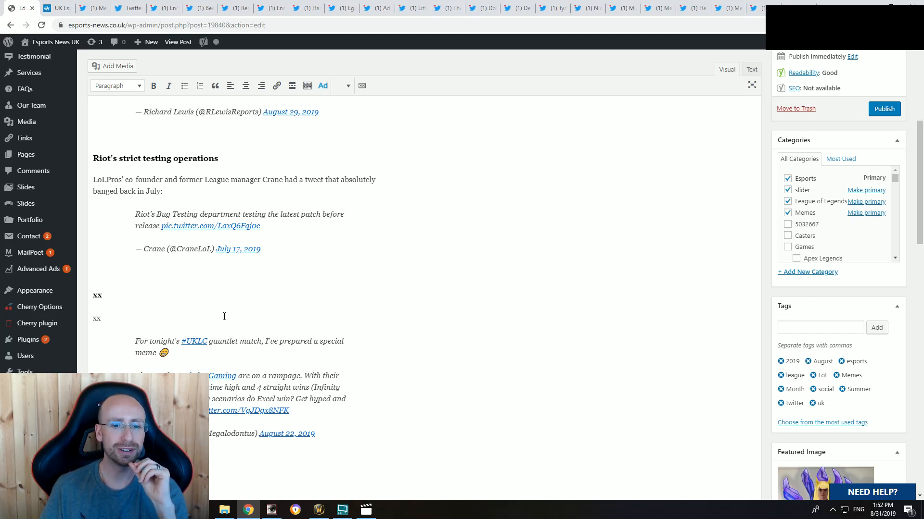
pyautogui.click(129, 8)
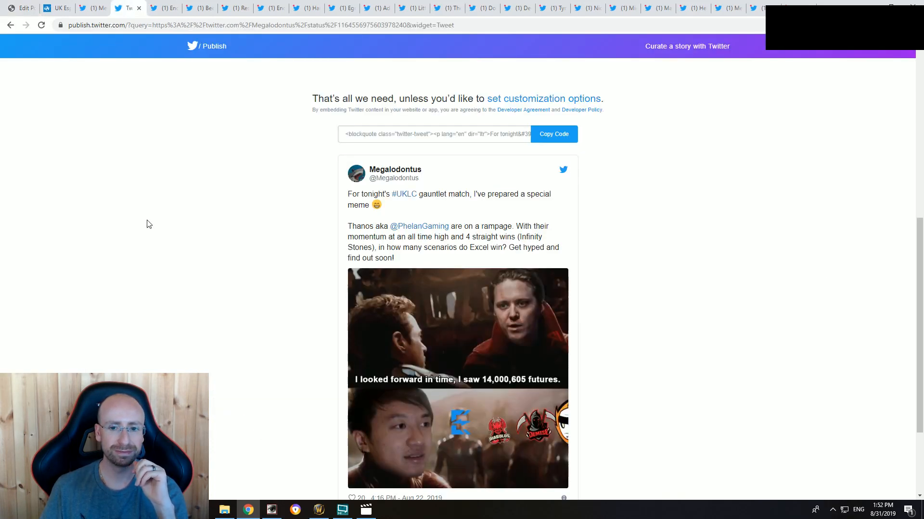
pyautogui.scroll(-1, 164, 247)
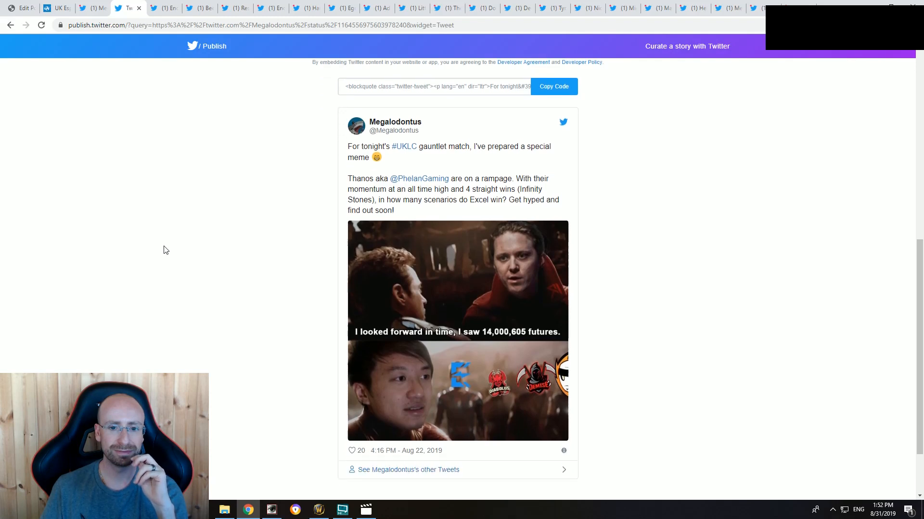
pyautogui.click(22, 8)
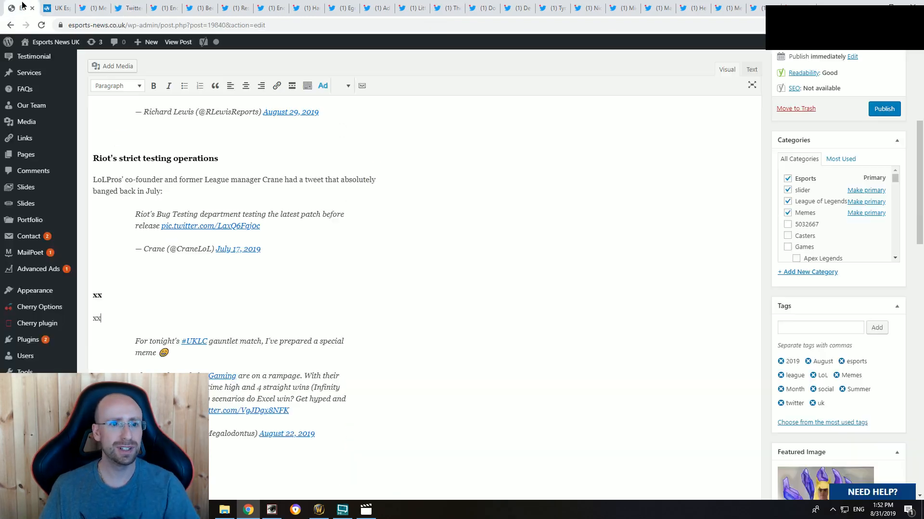
pyautogui.doubleClick(130, 294)
pyautogui.write('P')
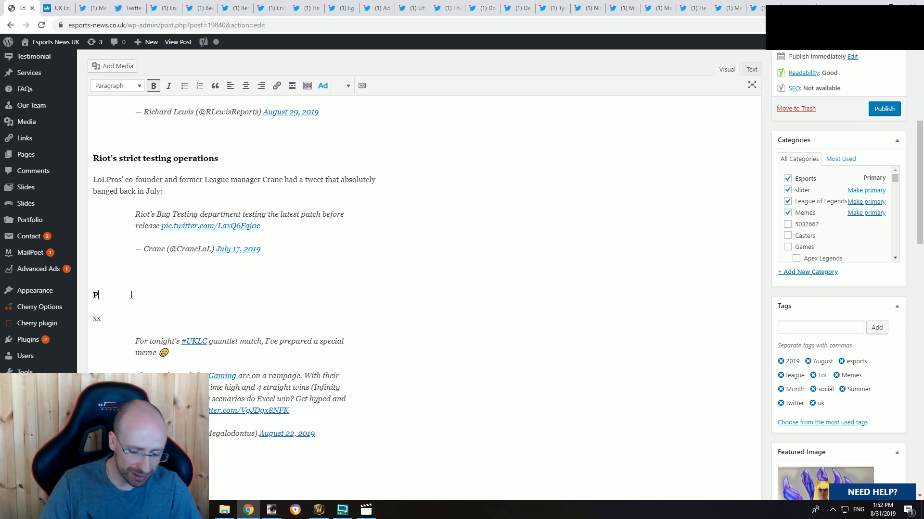
pyautogui.write("helan's last stand")
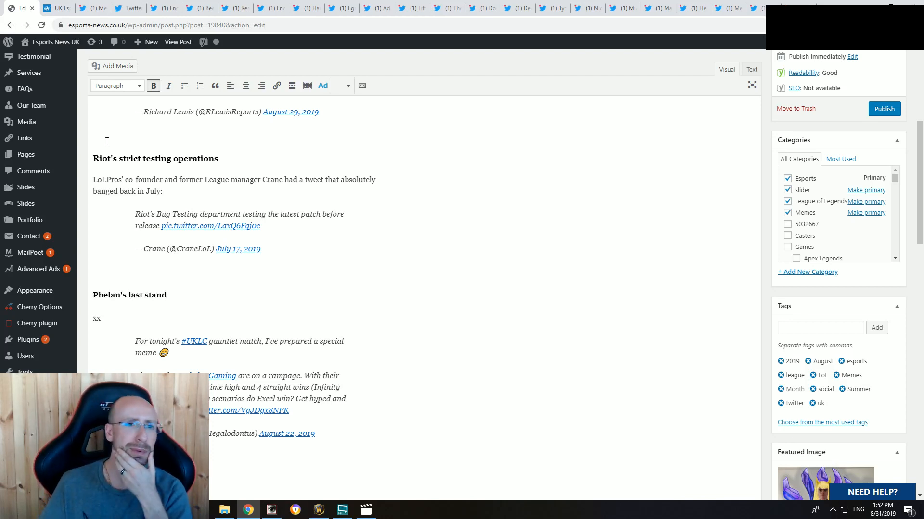
# Step: Examine the UKLC gauntlet tweet's embed preview and the "Tales from another time" section in the article preview
pyautogui.click(83, 5)
pyautogui.click(130, 7)
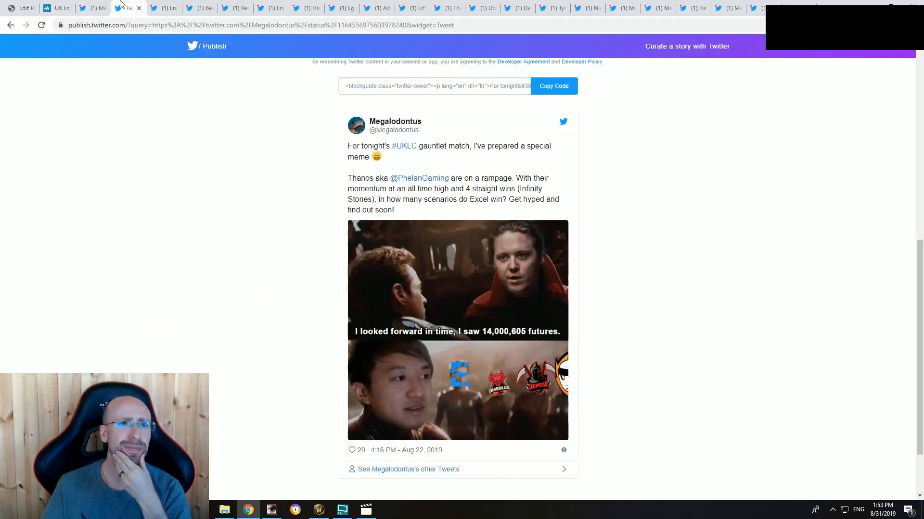
pyautogui.click(56, 6)
pyautogui.click(133, 6)
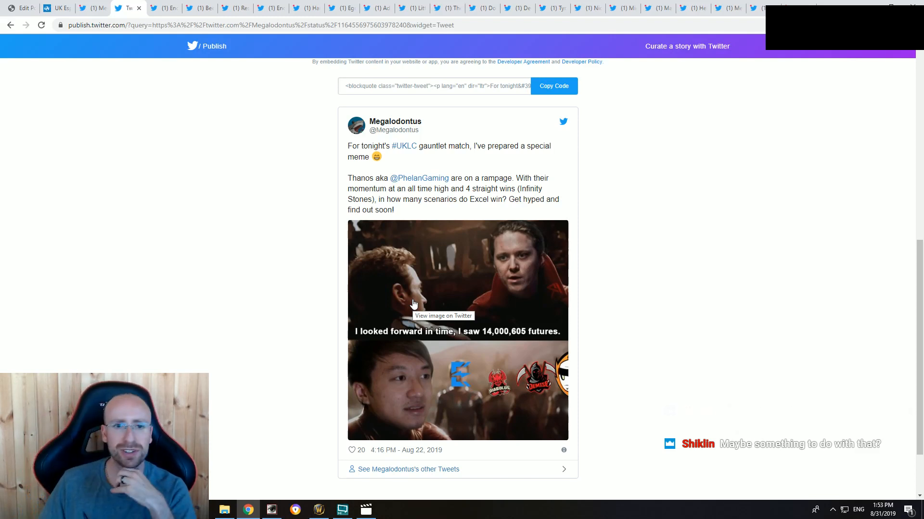
pyautogui.click(65, 7)
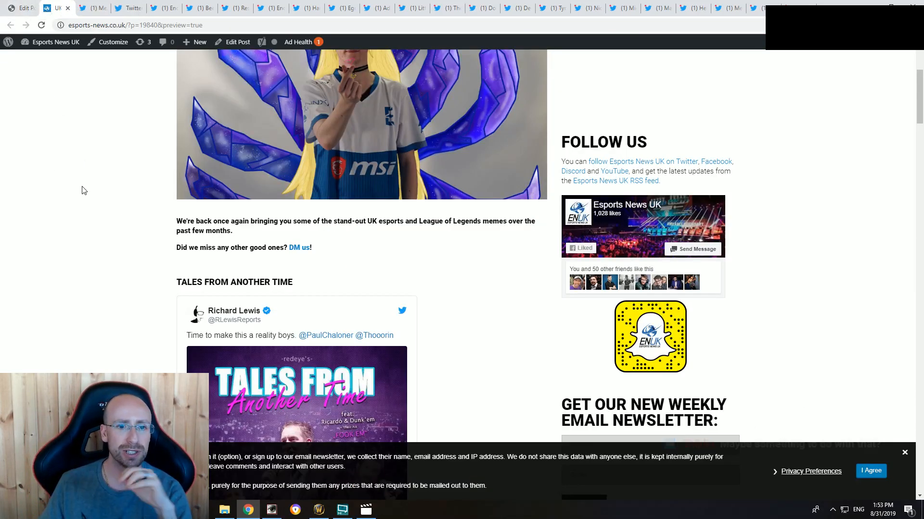
pyautogui.scroll(-2, 117, 280)
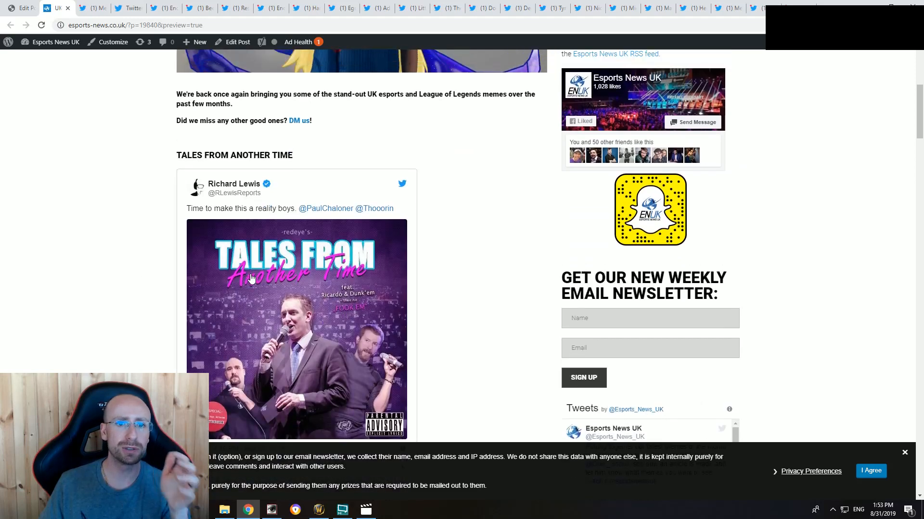
pyautogui.moveTo(299, 190); pyautogui.dragTo(177, 186)
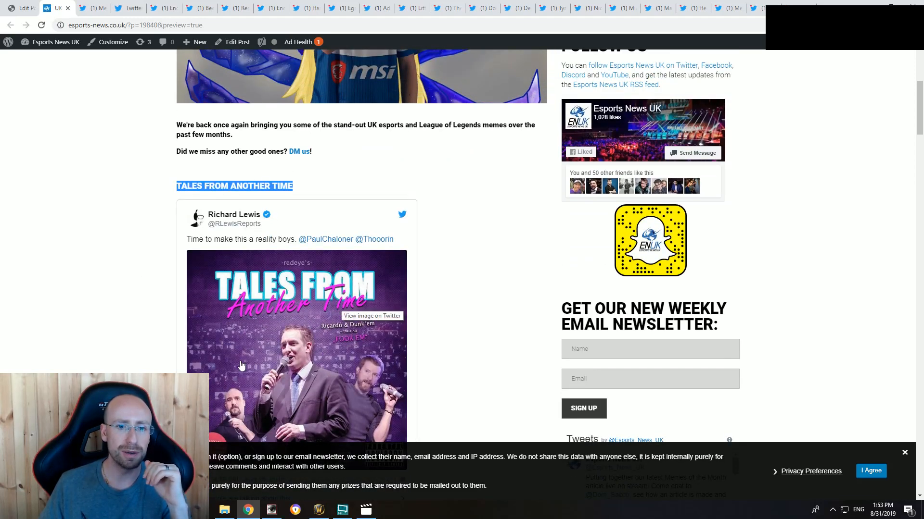
pyautogui.click(429, 343)
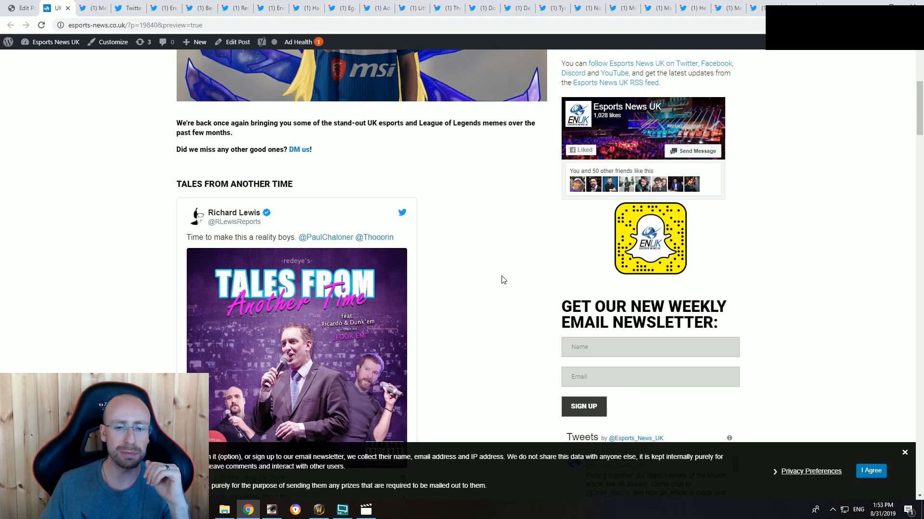
pyautogui.scroll(-5, 501, 278)
pyautogui.scroll(2, 501, 278)
pyautogui.hotkey('ctrl', 'pageup')
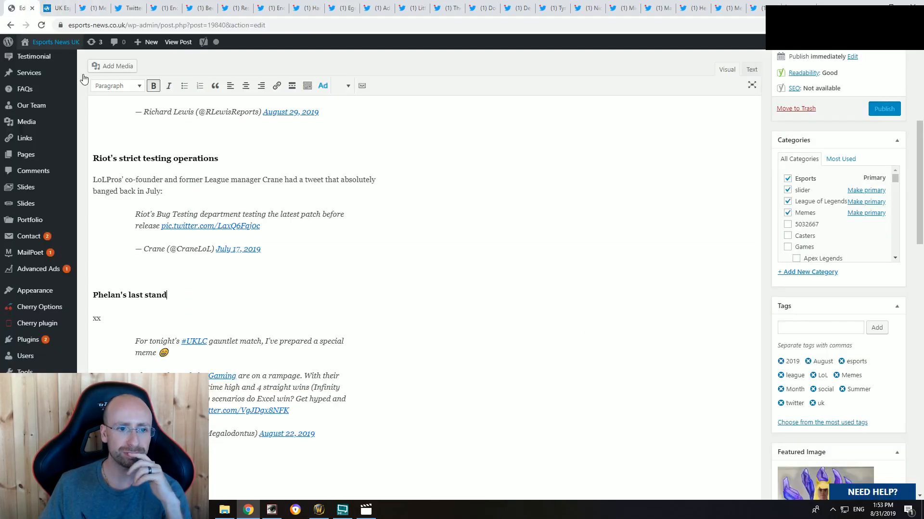
# Step: Replace the "xx" under the subheading with "Esports News UK's very own", the tweet author's handle, and "came up with this one following Phelan's impressive run of form:"
pyautogui.scroll(-1, 231, 291)
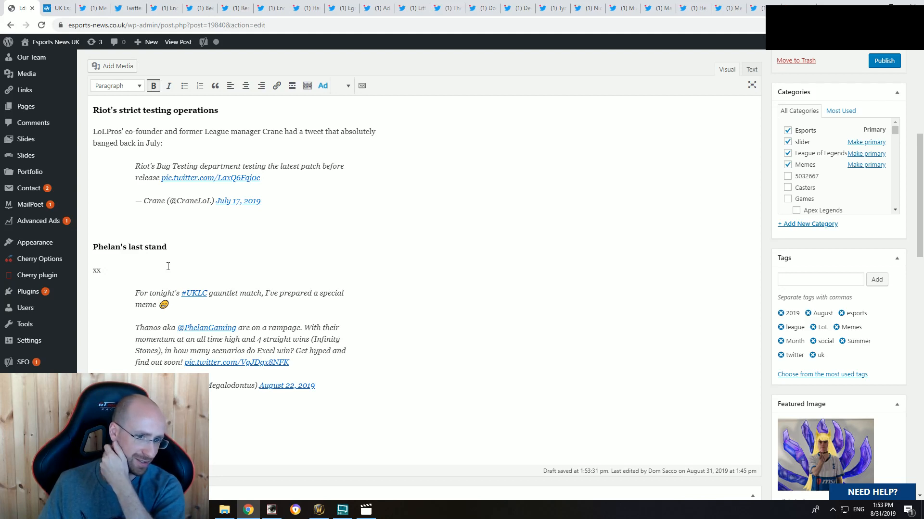
pyautogui.click(143, 270)
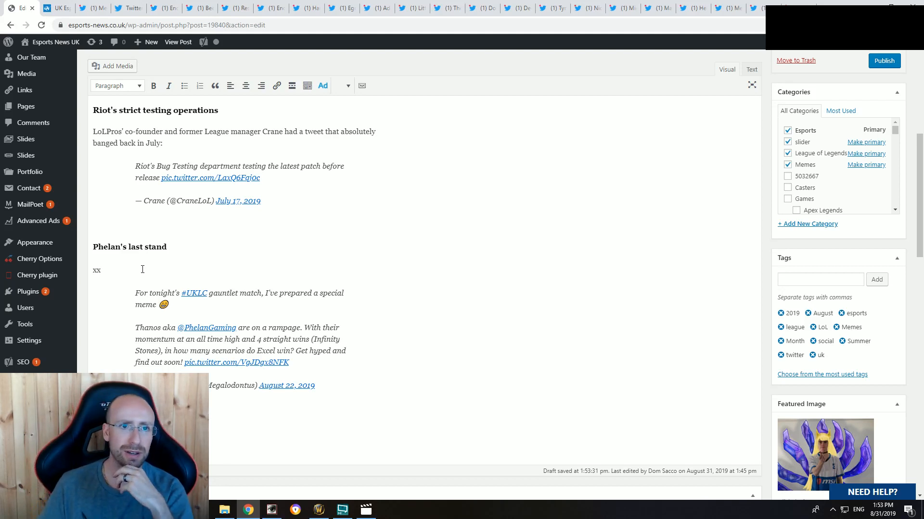
pyautogui.click(89, 8)
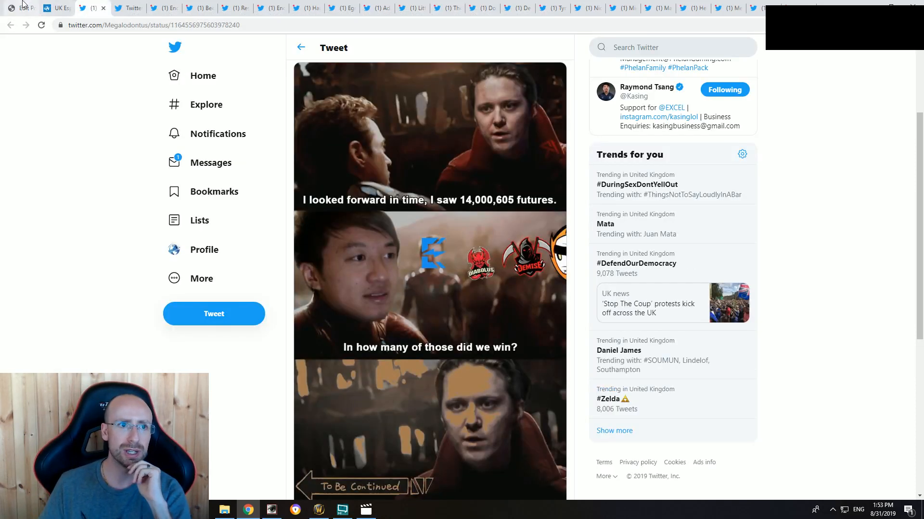
pyautogui.click(22, 7)
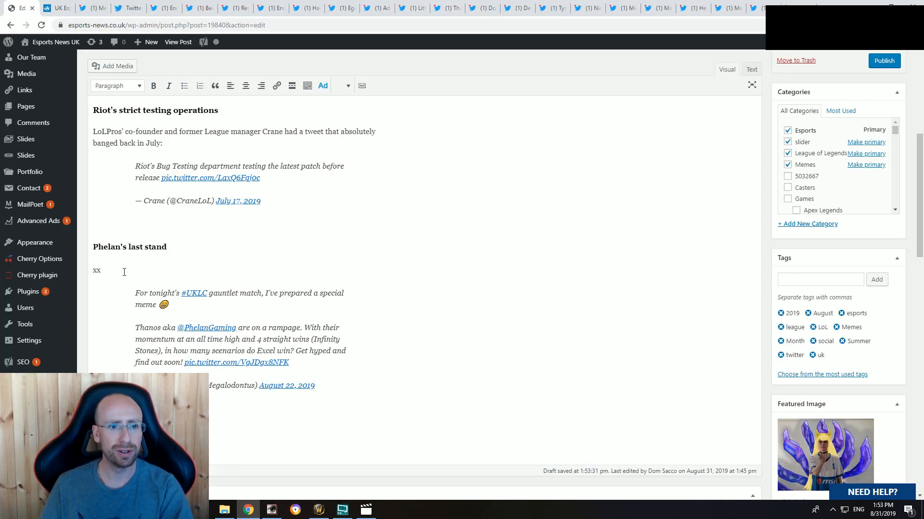
pyautogui.write('E')
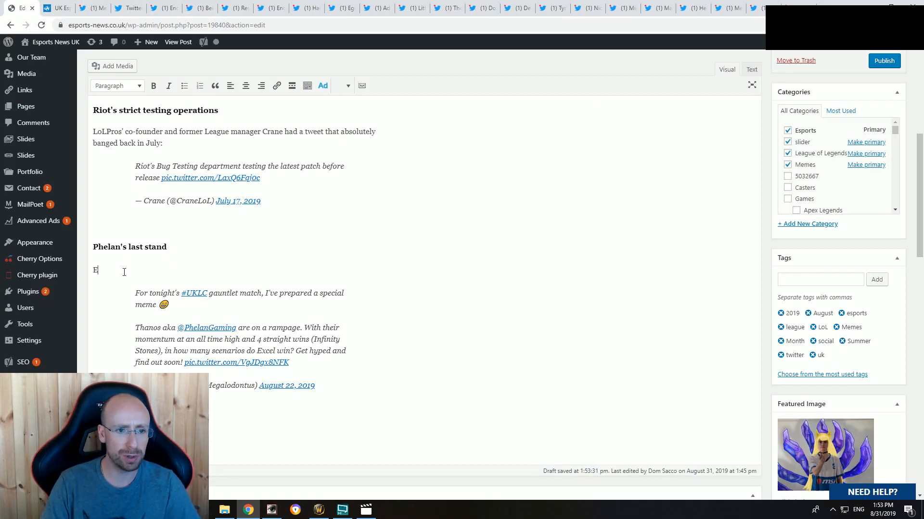
pyautogui.write('sports News UK')
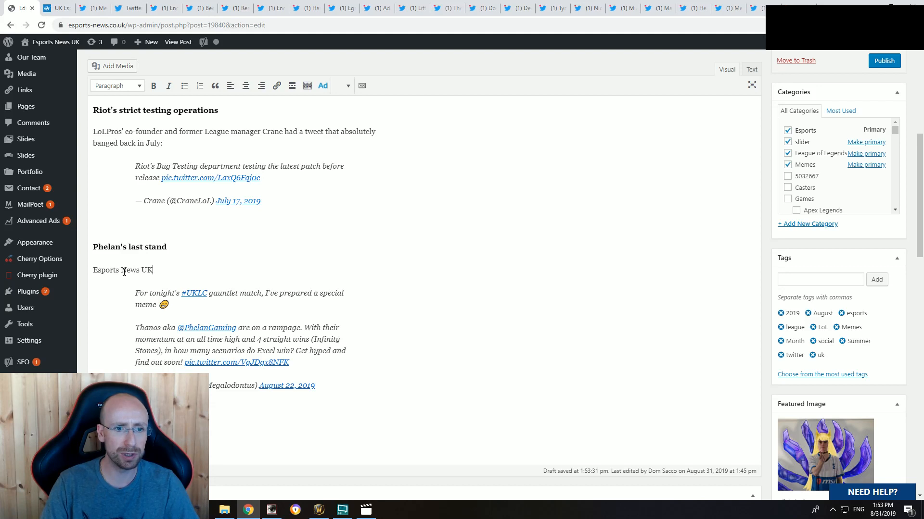
pyautogui.write("'s very own ")
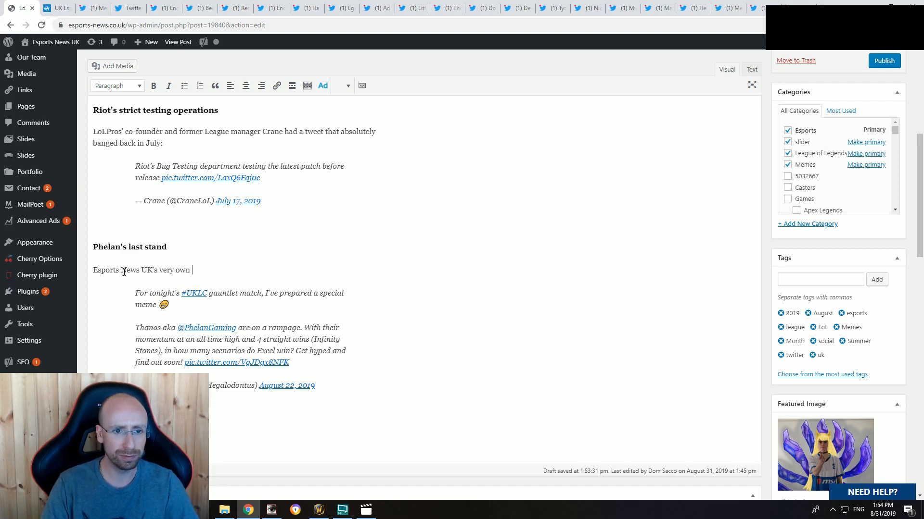
pyautogui.write('Megalodontus')
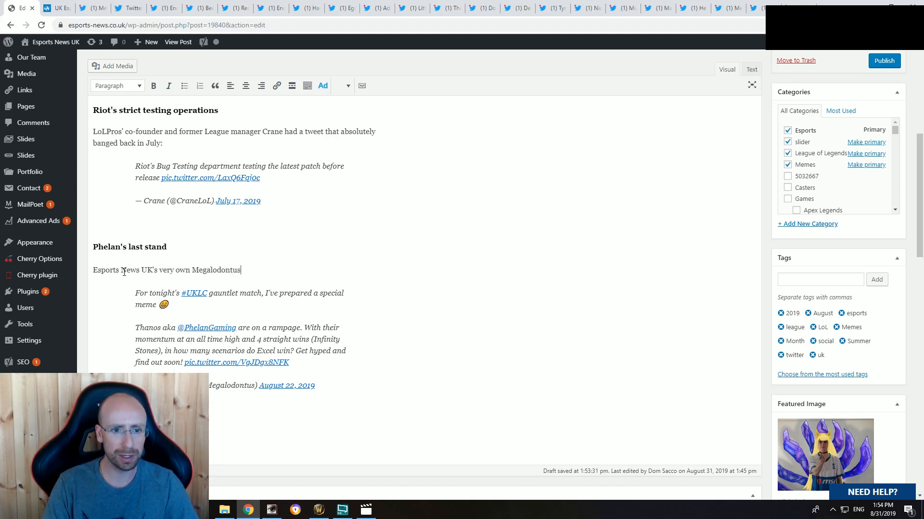
pyautogui.write(' came up ')
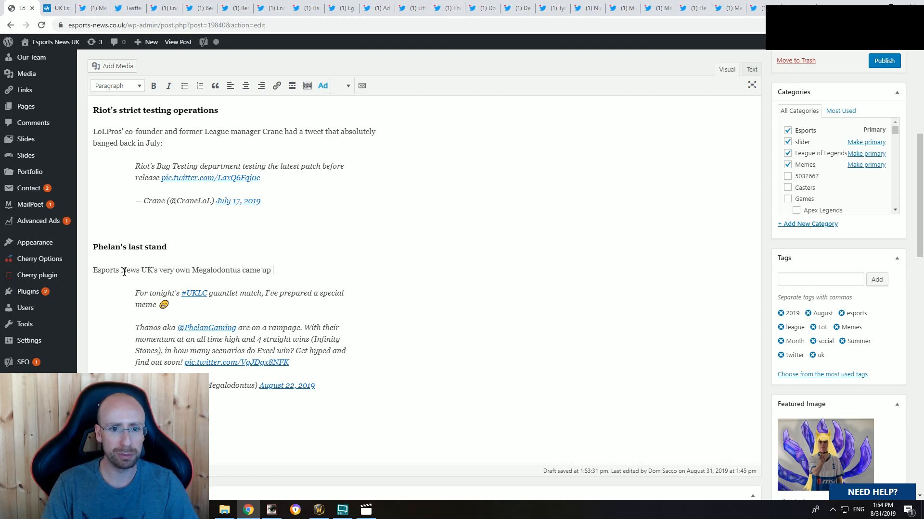
pyautogui.write('with this one ')
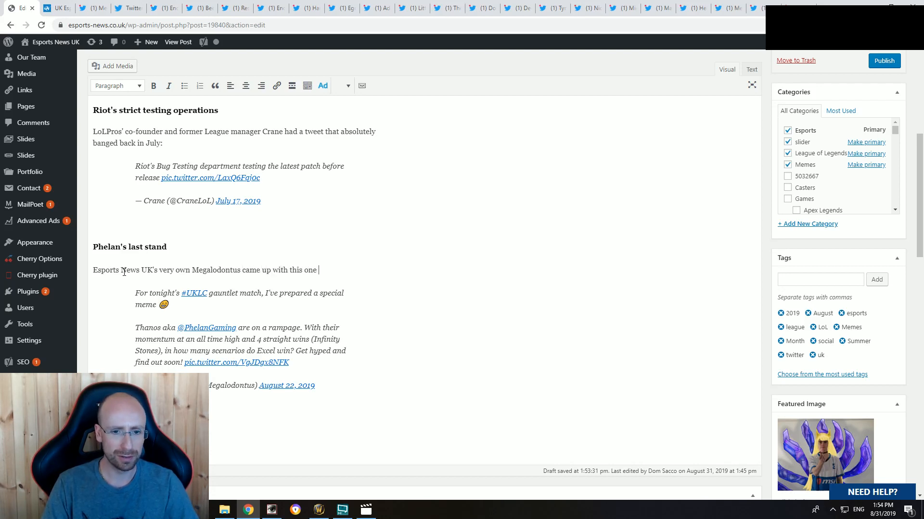
pyautogui.write('following P')
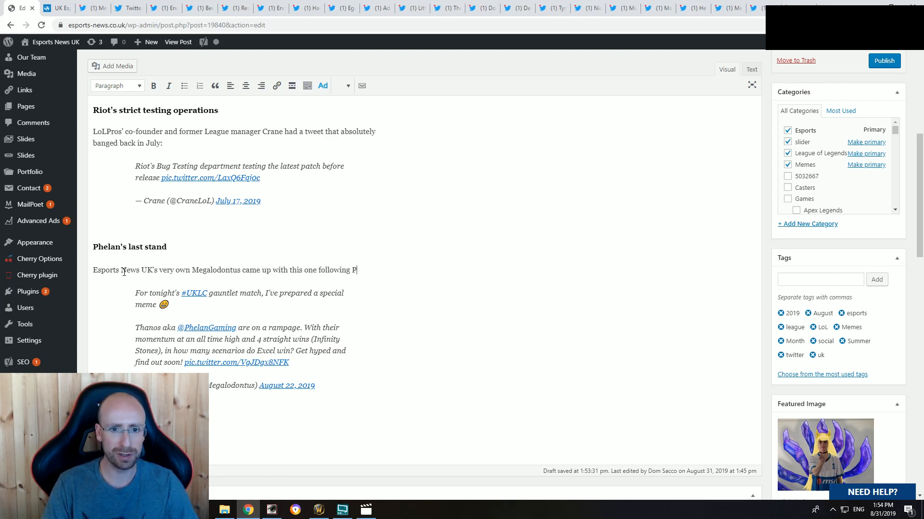
pyautogui.write("helan's impr")
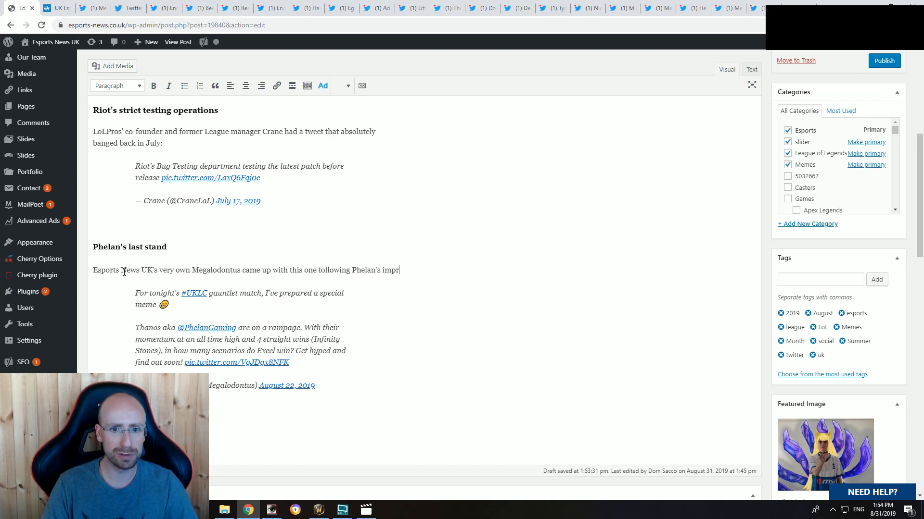
pyautogui.write('essive run of form:')
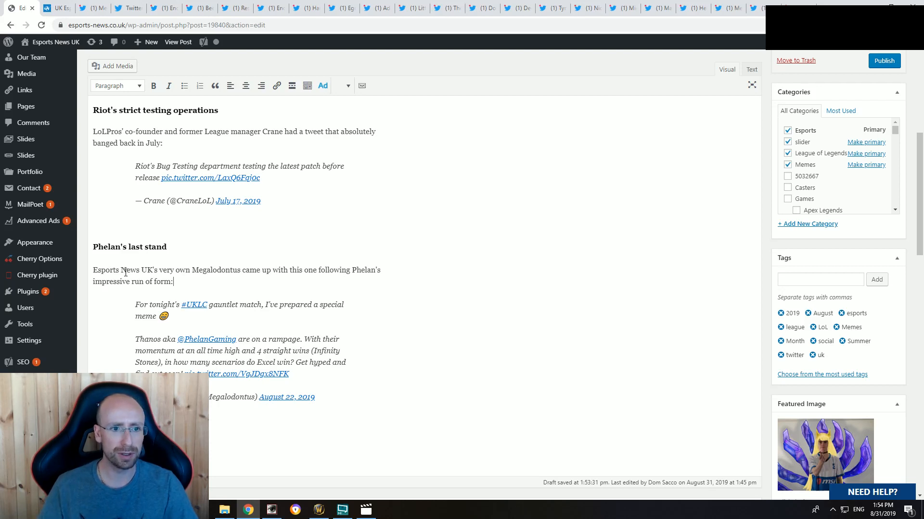
# Step: Add "(and before they were knocked out by Excel)" before the colon ending the caption of the UKLC gauntlet tweet
pyautogui.scroll(-2, 201, 326)
pyautogui.scroll(1, 200, 326)
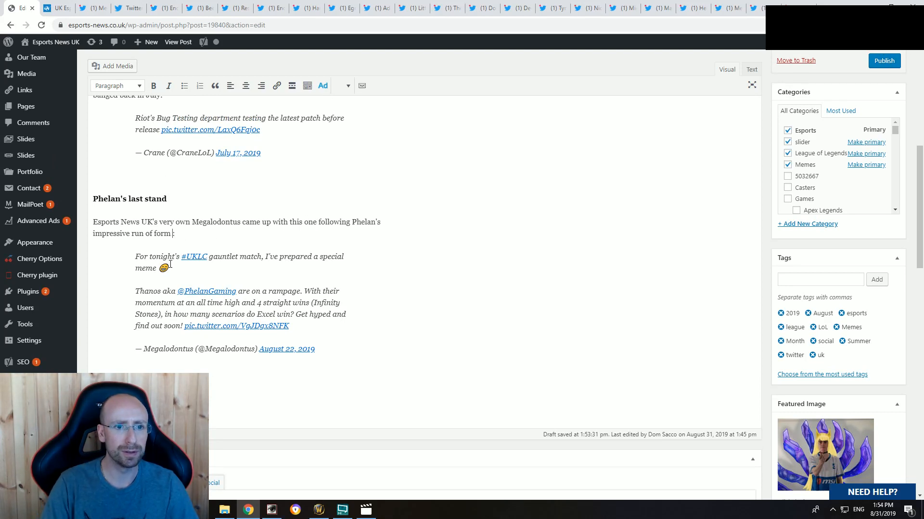
pyautogui.write('(and before they ')
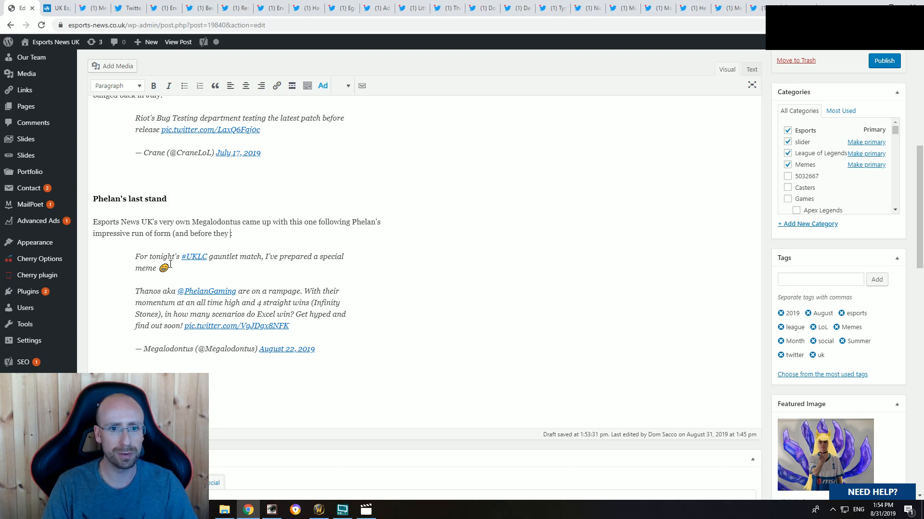
pyautogui.write('were knocked out b')
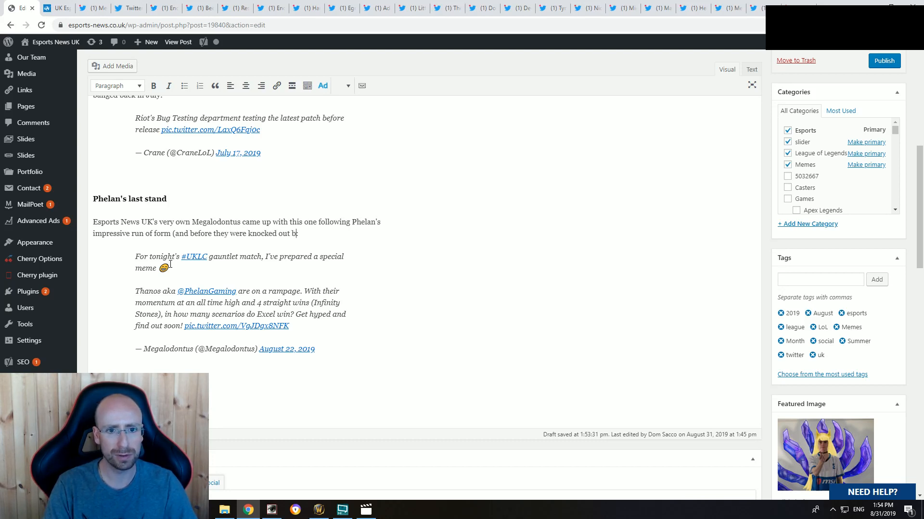
pyautogui.write('y Excel):')
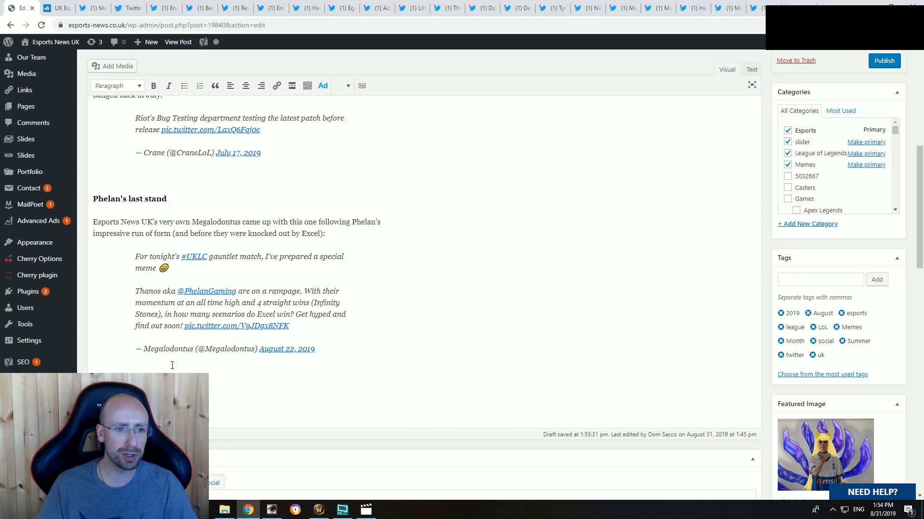
# Step: Close the finished UKLC gauntlet tweet and its embed-code page, view the Enclave Gaming Bahri tweet, and return to the article's beginning
pyautogui.click(98, 5)
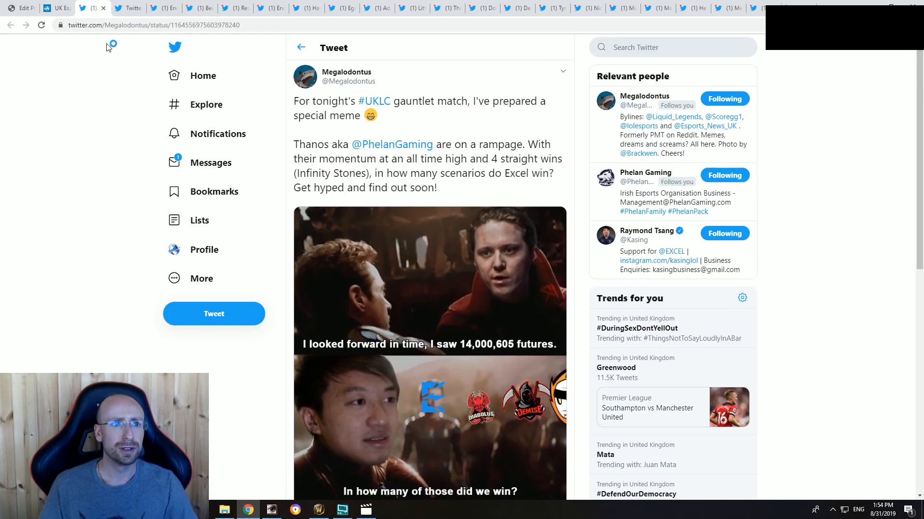
pyautogui.click(103, 9)
pyautogui.click(104, 8)
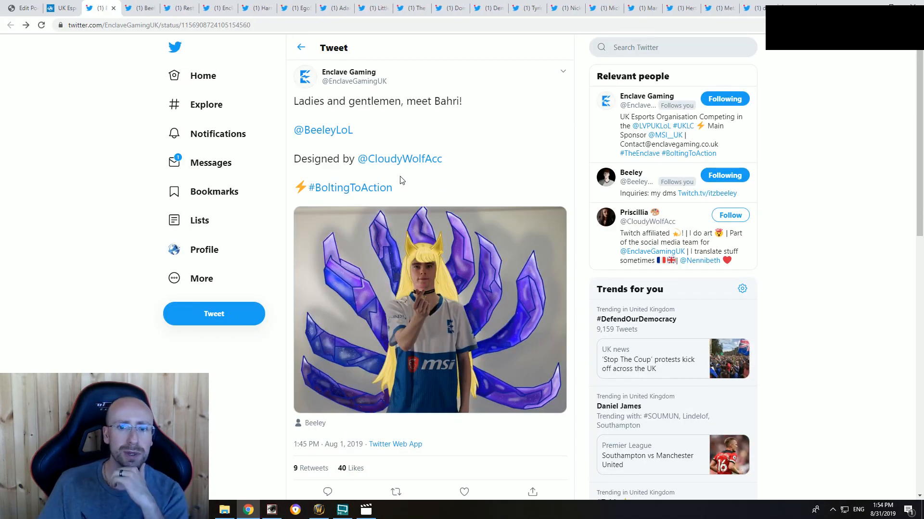
pyautogui.click(26, 7)
pyautogui.scroll(8, 248, 260)
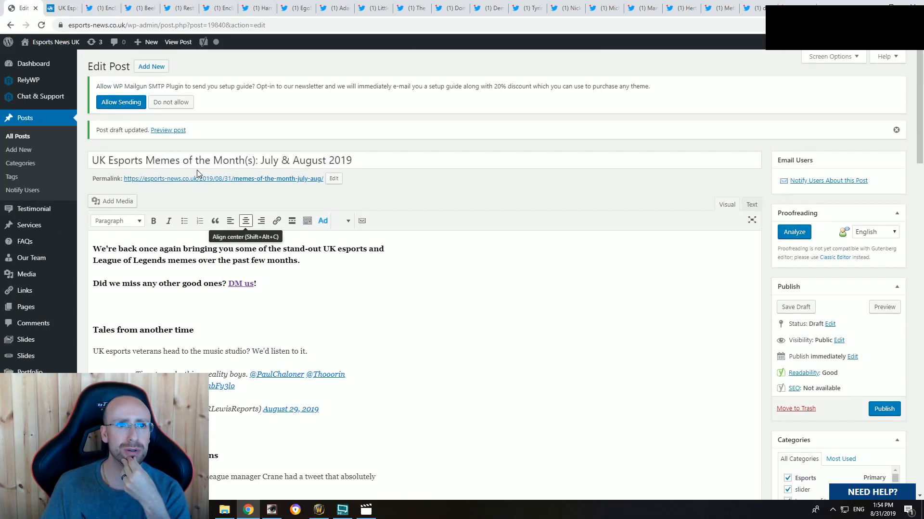
# Step: Below the UKLC gauntlet tweet, add a line with the Enclave player's handle followed by "the beautiful", plus a placeholder line "sdsd" beneath it
pyautogui.click(137, 6)
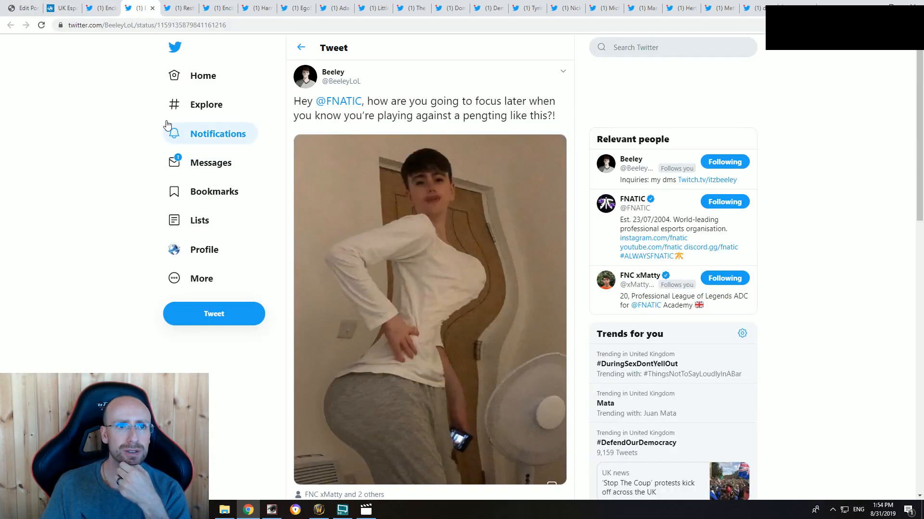
pyautogui.hotkey('ctrl', 'shift', 'Tab')
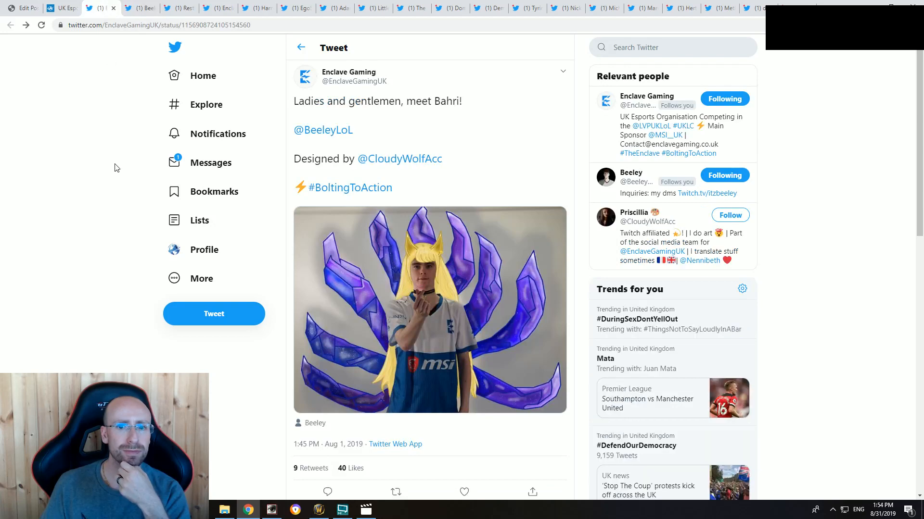
pyautogui.click(16, 14)
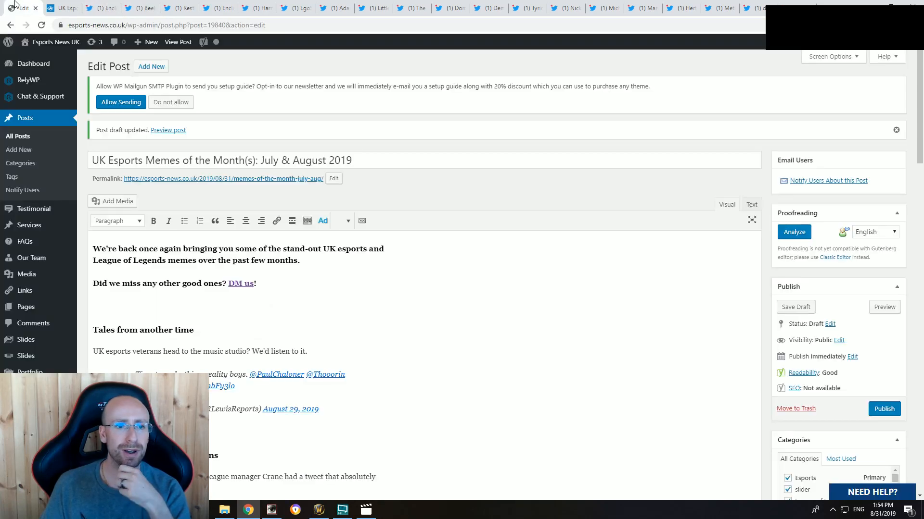
pyautogui.scroll(-7, 228, 338)
pyautogui.scroll(-3, 228, 338)
pyautogui.click(207, 325)
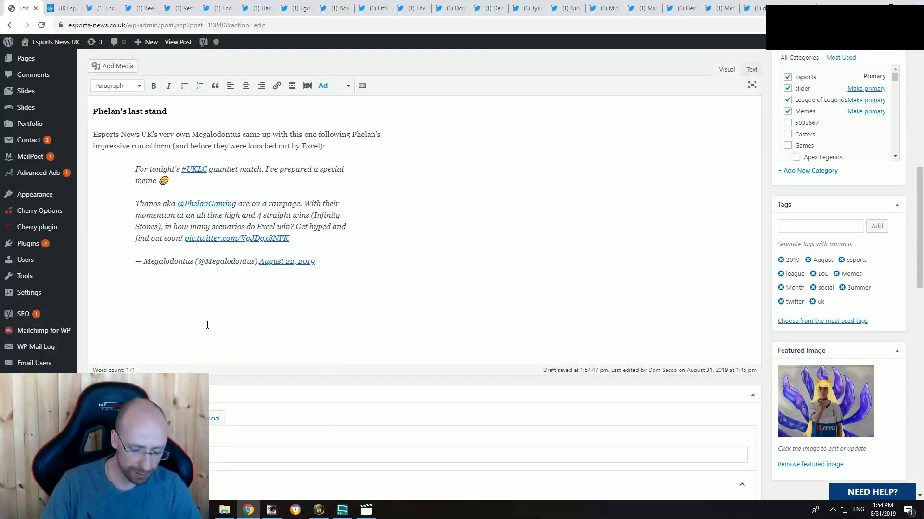
pyautogui.write('Beauti')
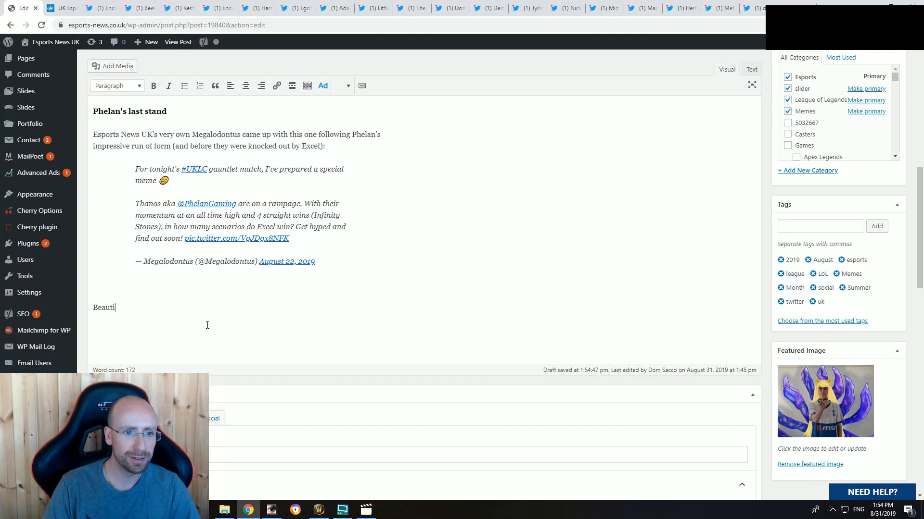
pyautogui.write('ele')
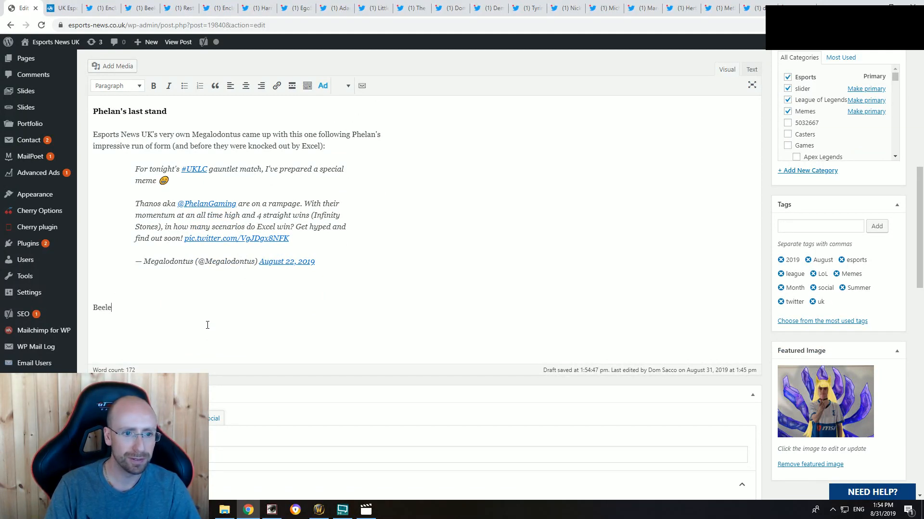
pyautogui.write('y the b')
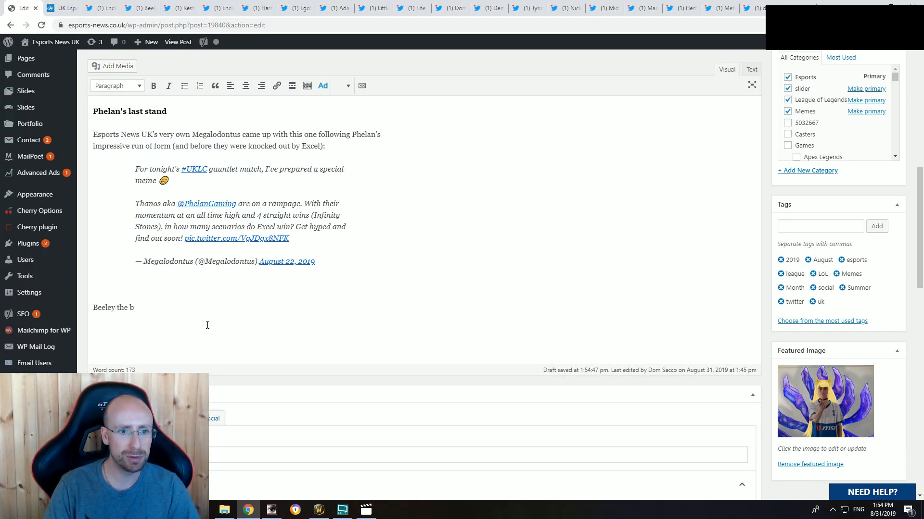
pyautogui.write('eautiful')
pyautogui.press('Return')
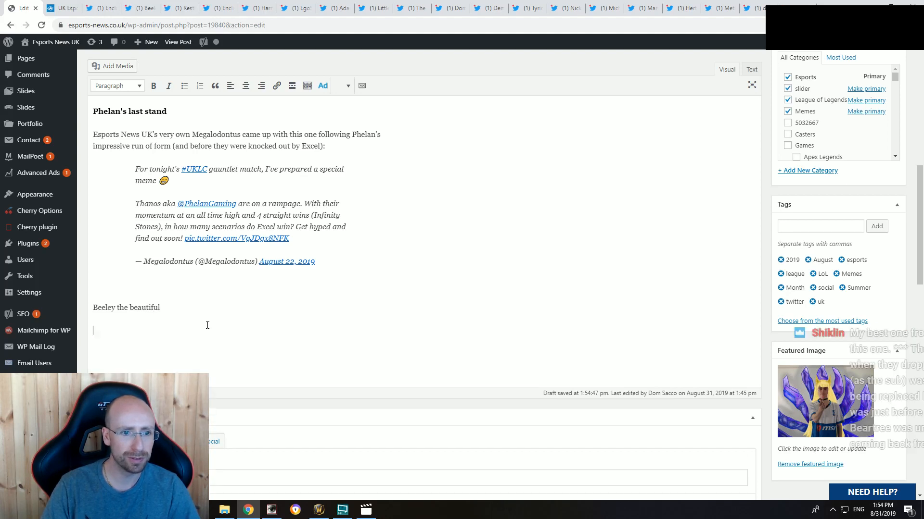
pyautogui.write('sdsd')
# Step: Format the line ending in "the beautiful" as a bold Heading 3 subheading
pyautogui.moveTo(179, 305); pyautogui.dragTo(92, 308)
pyautogui.hotkey('ctrl', 'b')
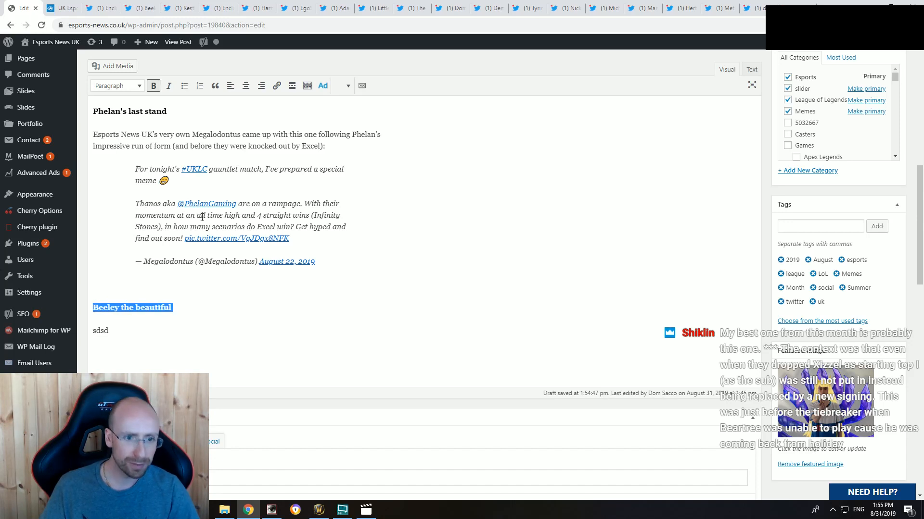
pyautogui.click(119, 86)
pyautogui.click(131, 156)
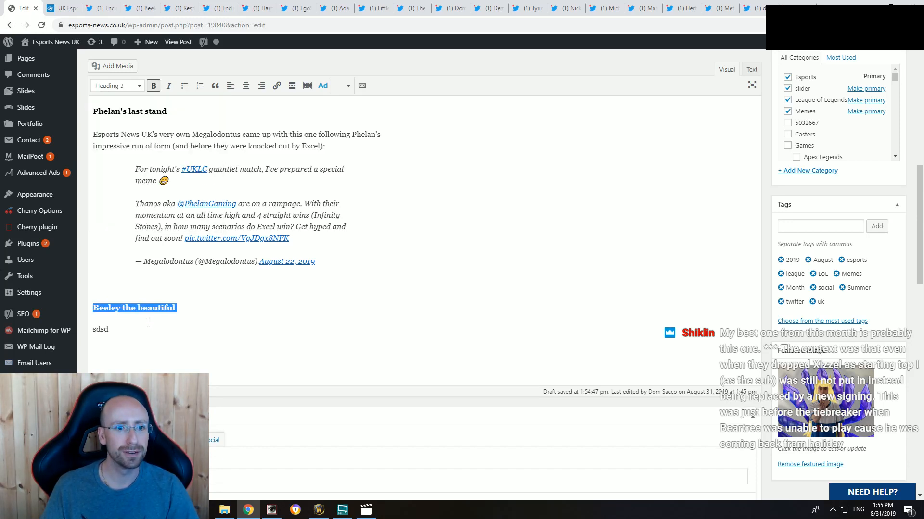
pyautogui.click(148, 323)
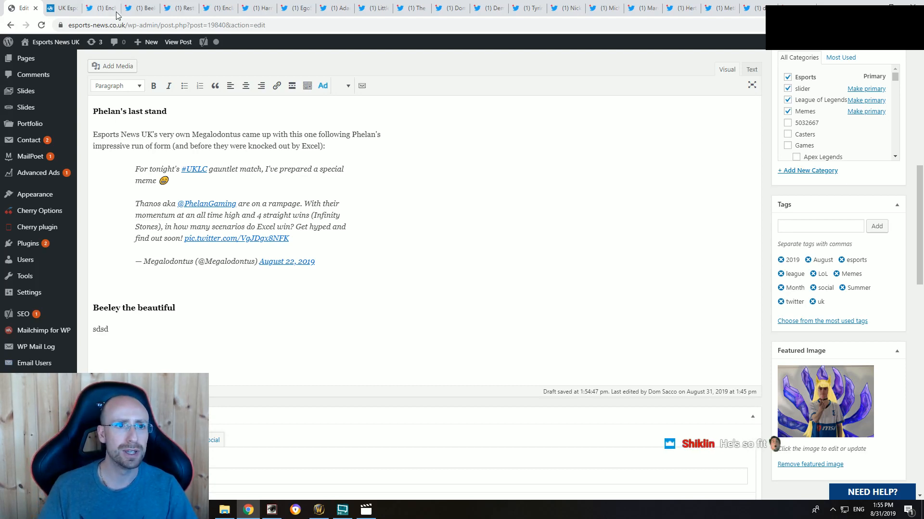
# Step: Replace "sdsd" with "Enclave's meme master", the player's handle, and "looked to be in form over the summer. No other words necessary.", plus a placeholder line
pyautogui.press('BackSpace')
pyautogui.press('BackSpace')
pyautogui.press('BackSpace')
pyautogui.press('BackSpace')
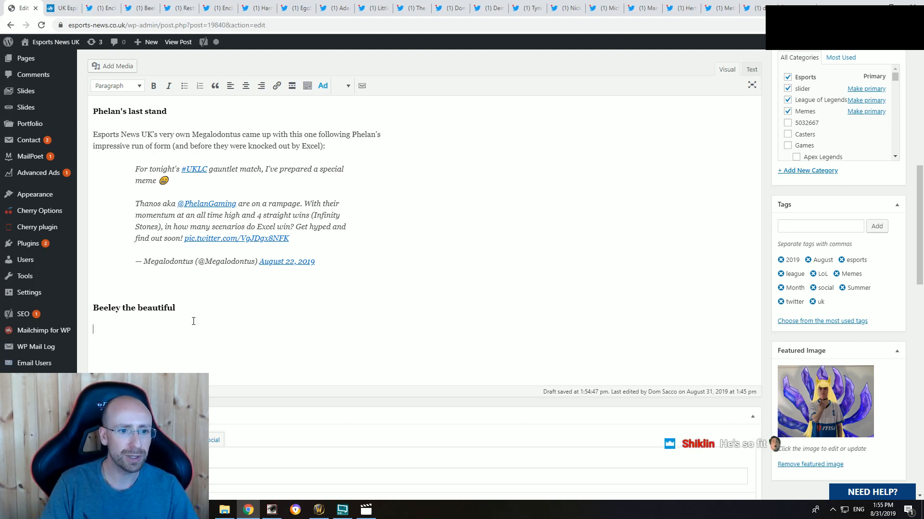
pyautogui.write("Enclave's")
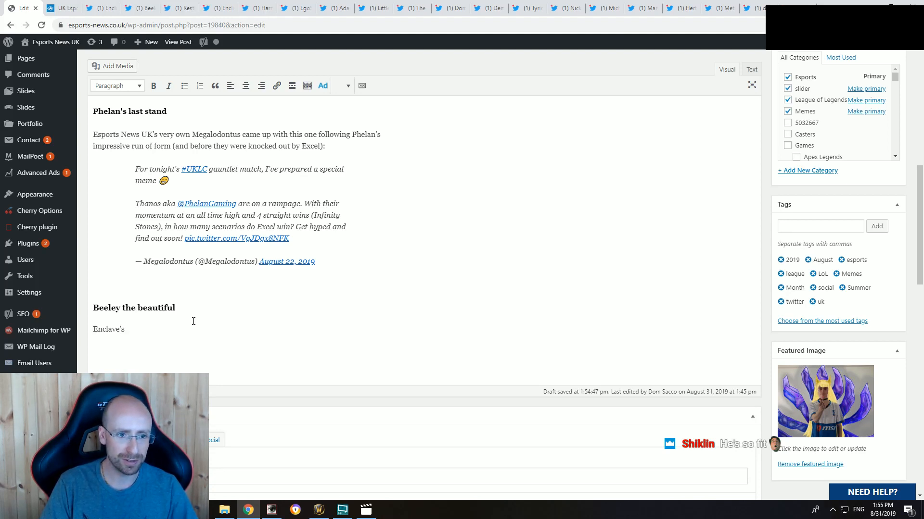
pyautogui.write('meme master B')
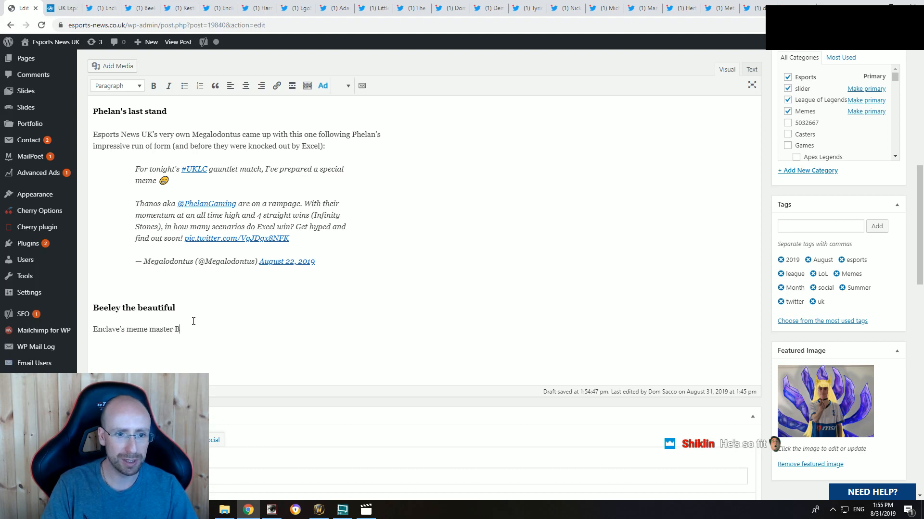
pyautogui.write('eely')
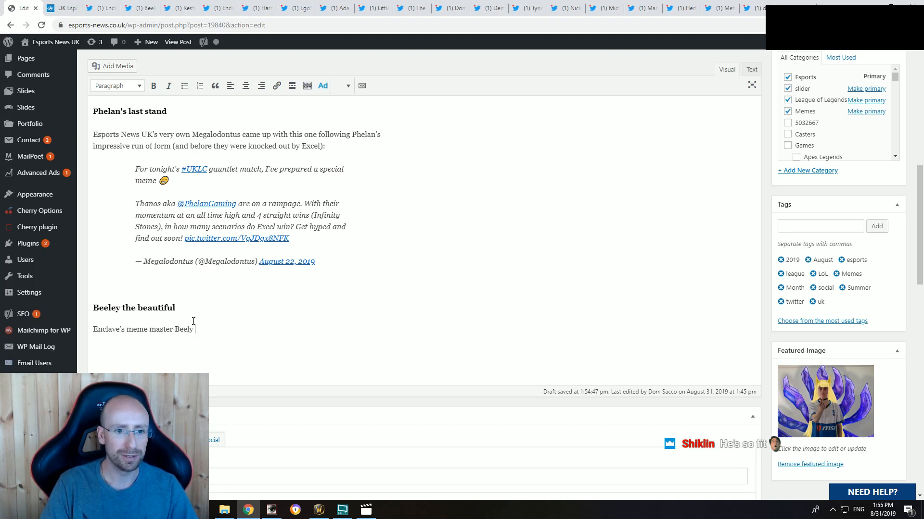
pyautogui.write(' looked to be in')
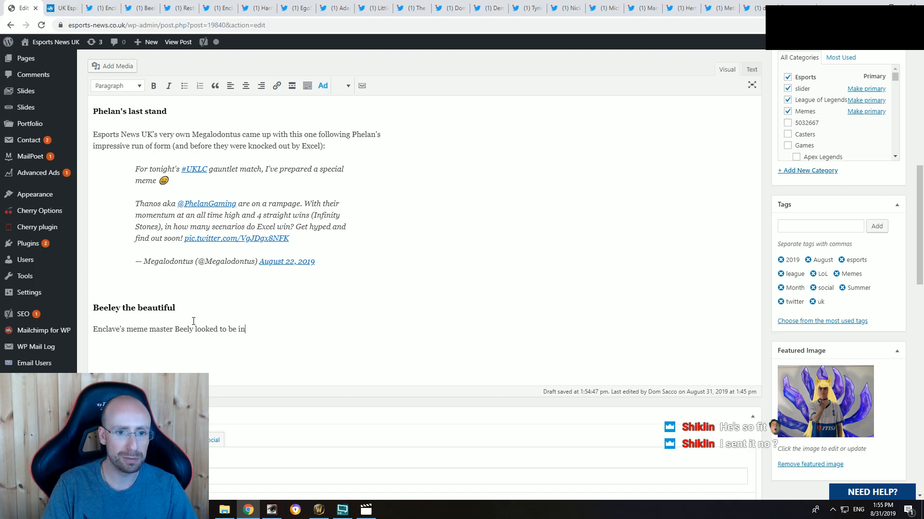
pyautogui.write(' form over th')
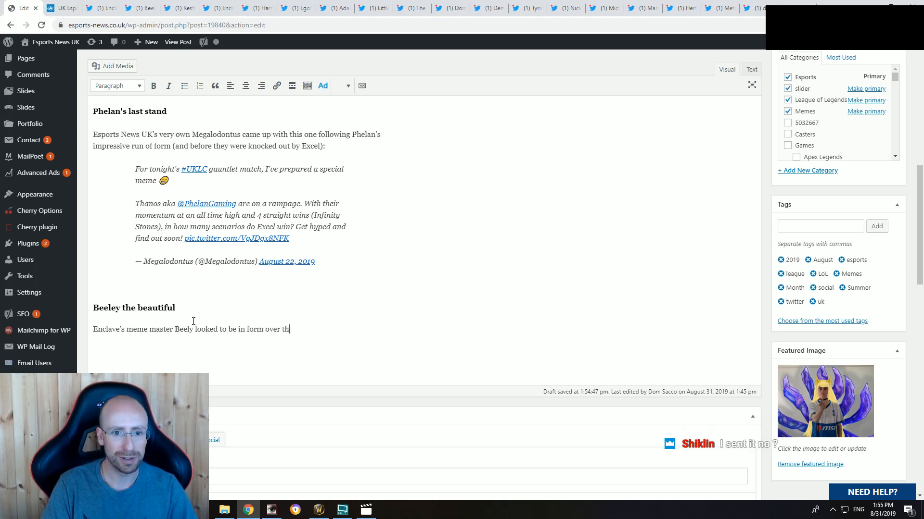
pyautogui.write('e suummer. ')
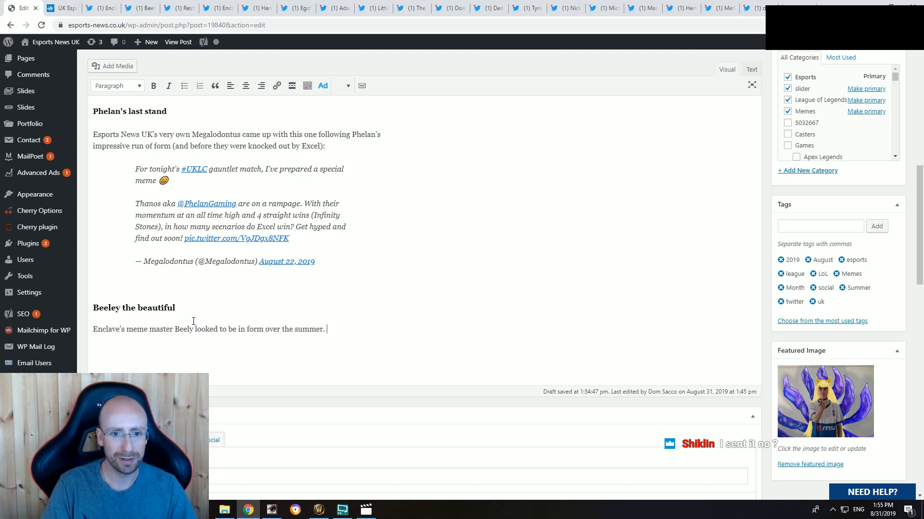
pyautogui.write('No other words nec')
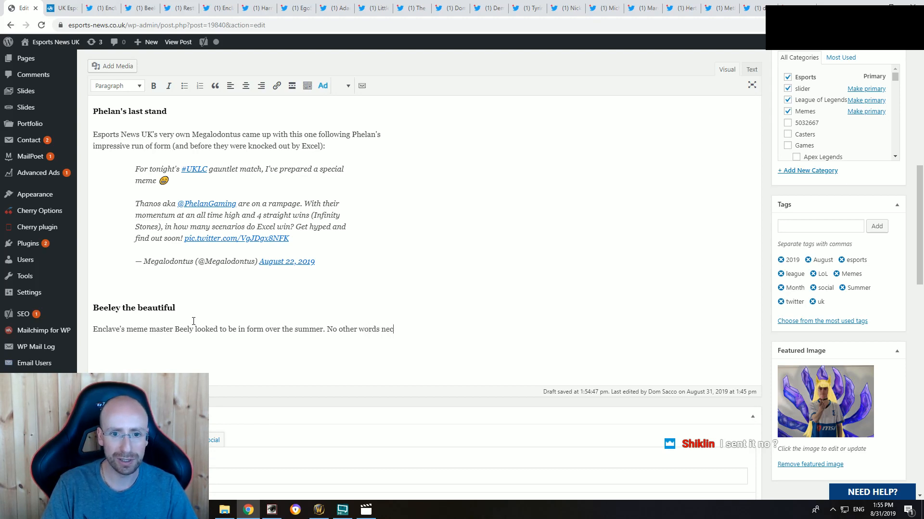
pyautogui.write('essary.')
pyautogui.press('Return')
pyautogui.write('sdsds')
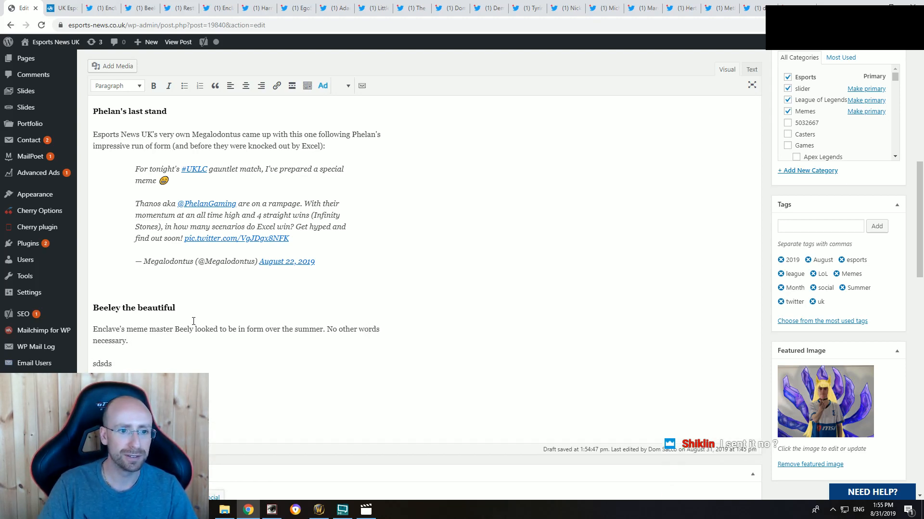
# Step: View the image of Enclave Gaming's Bahri tweet at full size and copy the tweet's embed code
pyautogui.click(99, 8)
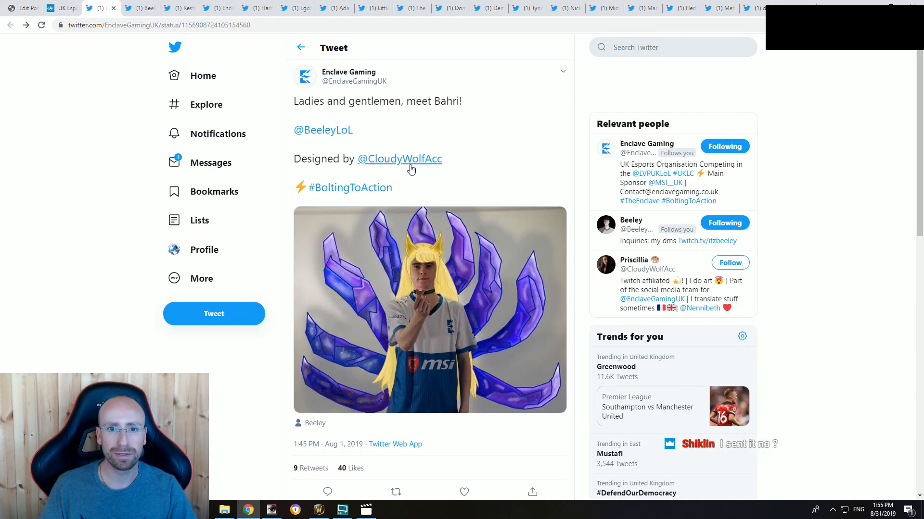
pyautogui.moveTo(410, 168)
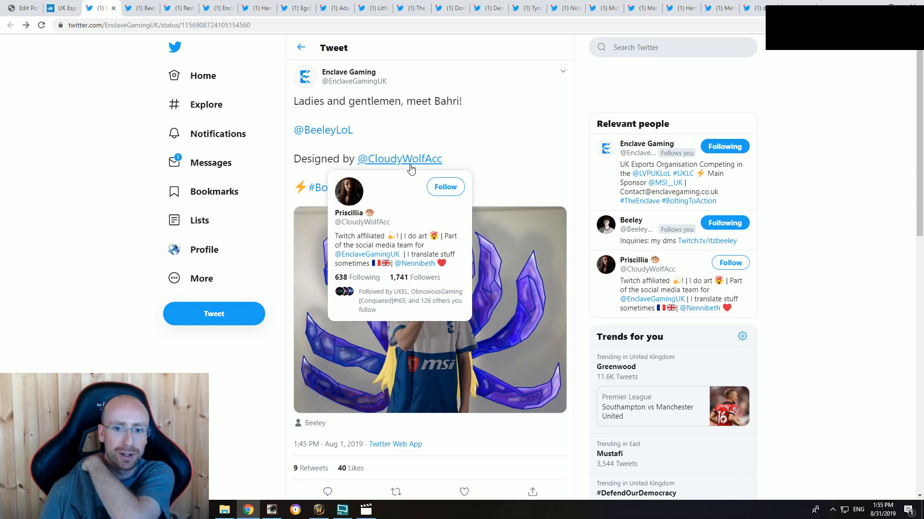
pyautogui.click(480, 284)
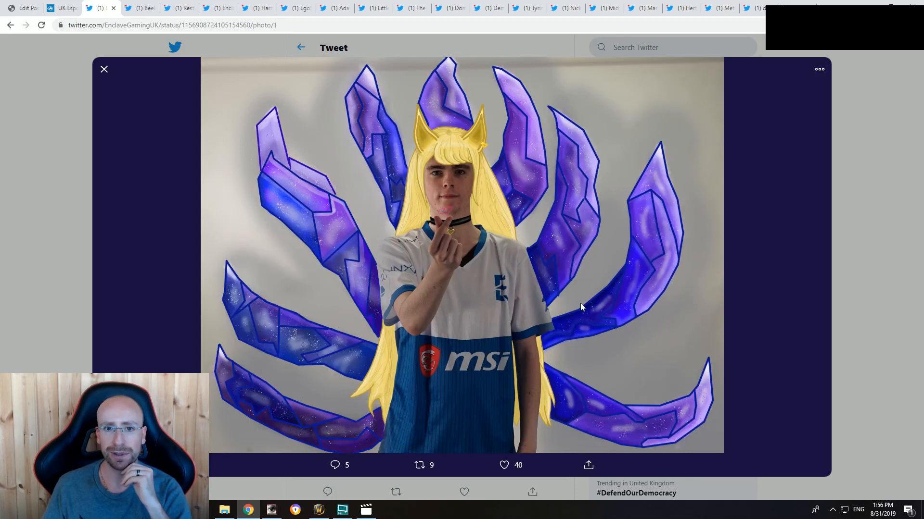
pyautogui.click(865, 190)
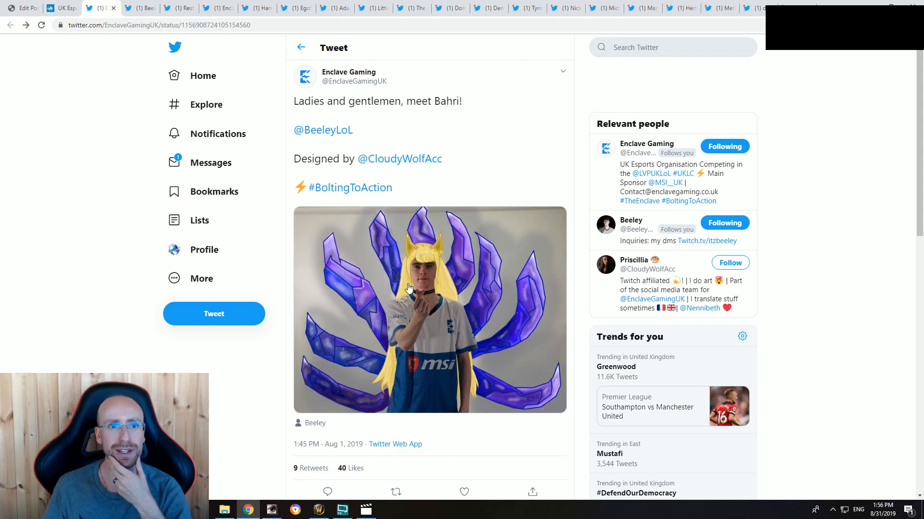
pyautogui.scroll(-7, 408, 287)
pyautogui.scroll(8, 408, 288)
pyautogui.click(561, 72)
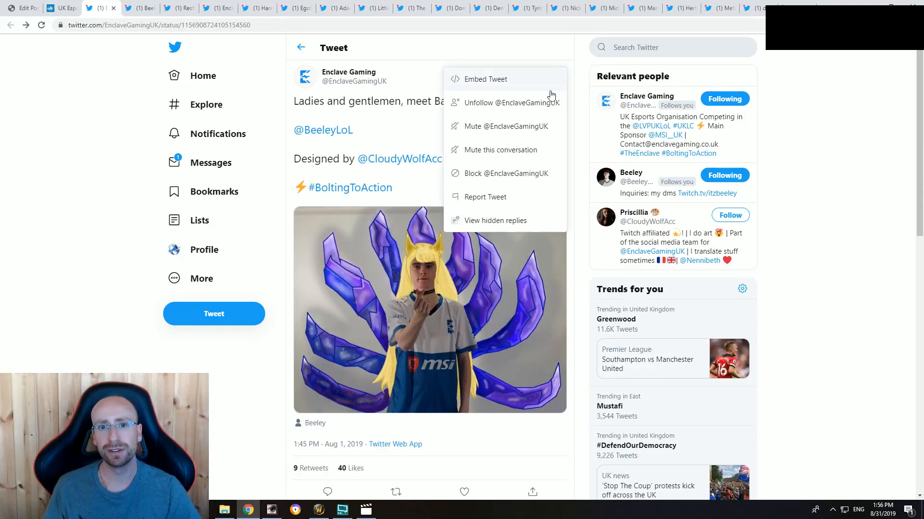
pyautogui.click(485, 79)
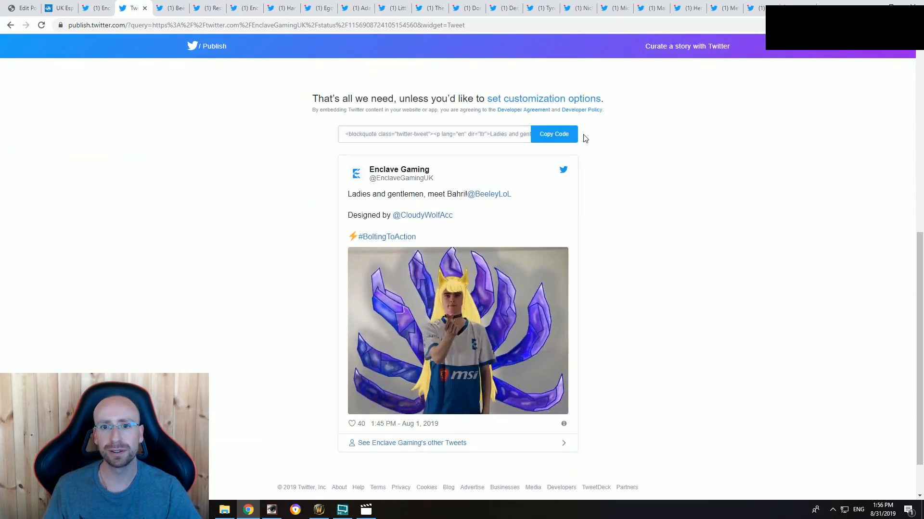
pyautogui.click(561, 133)
pyautogui.click(569, 210)
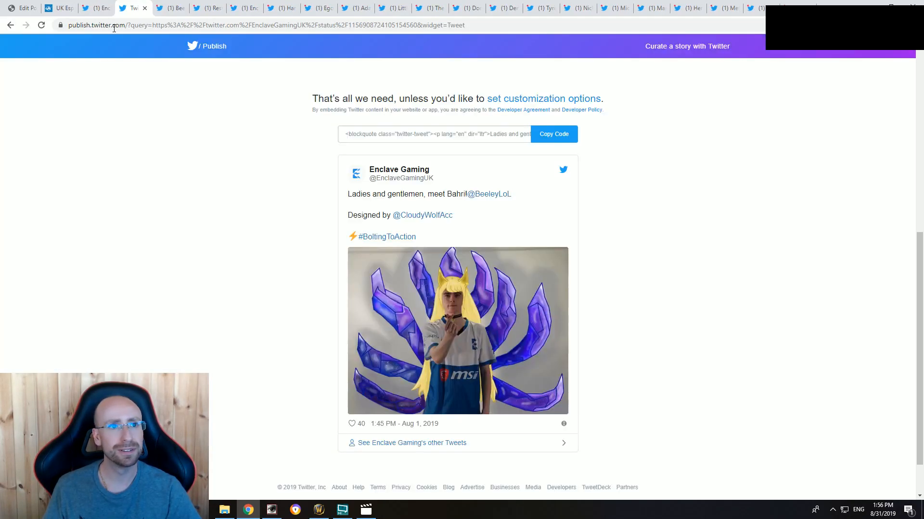
# Step: Paste the Bahri tweet's embed code into the article source below the "No other words necessary." caption and delete its script marker in the visual view
pyautogui.click(28, 5)
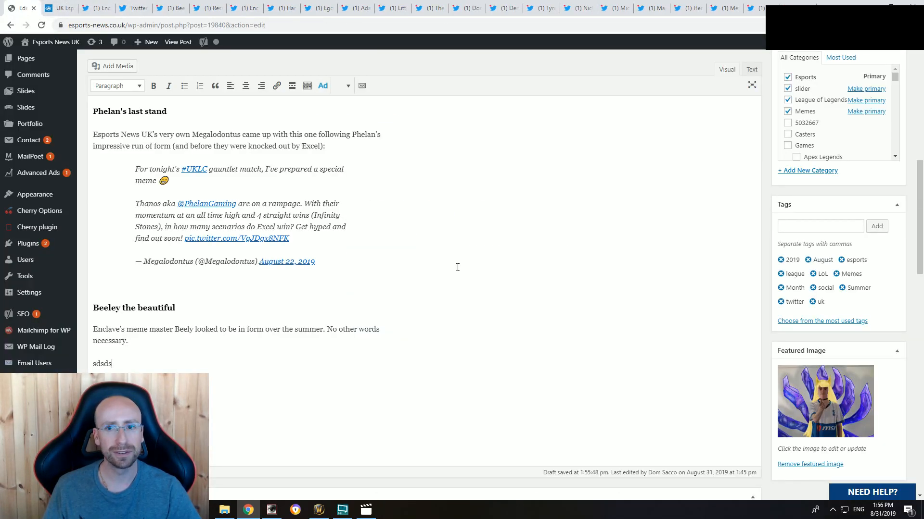
pyautogui.click(751, 69)
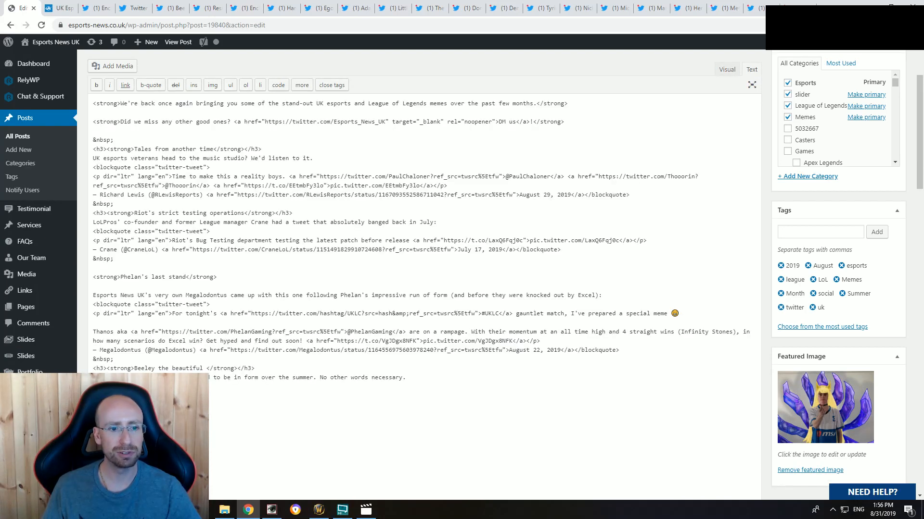
pyautogui.hotkey('ctrl', 'v')
pyautogui.click(727, 69)
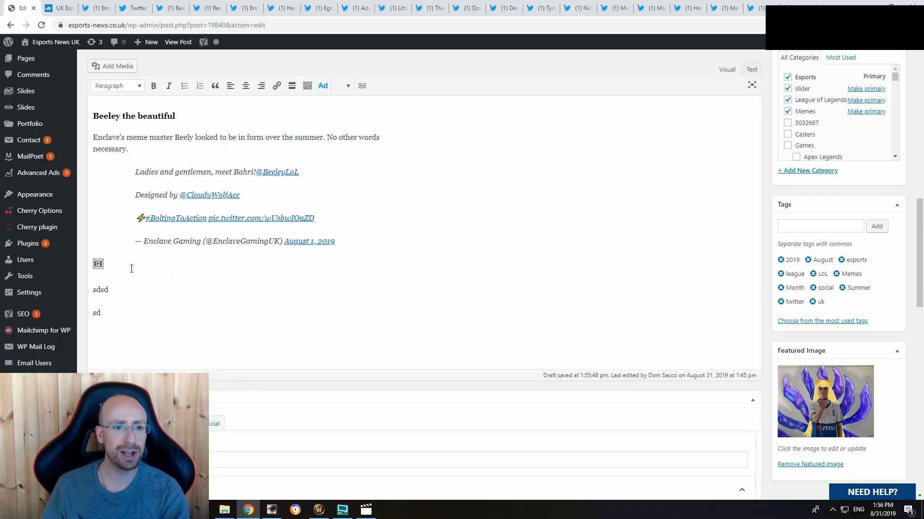
pyautogui.press('BackSpace')
pyautogui.scroll(2, 236, 283)
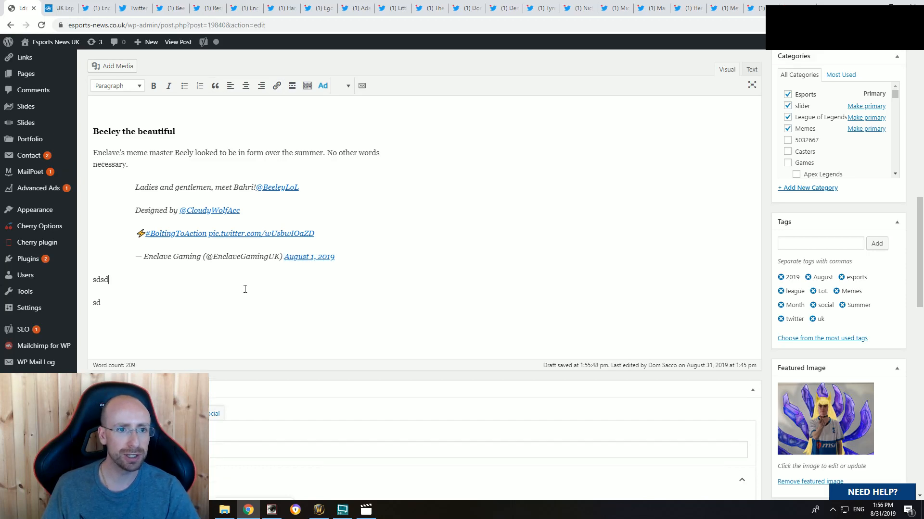
# Step: Close the finished Bahri tweet and its embed-code page, and view the tweet addressed to FNATIC
pyautogui.click(96, 8)
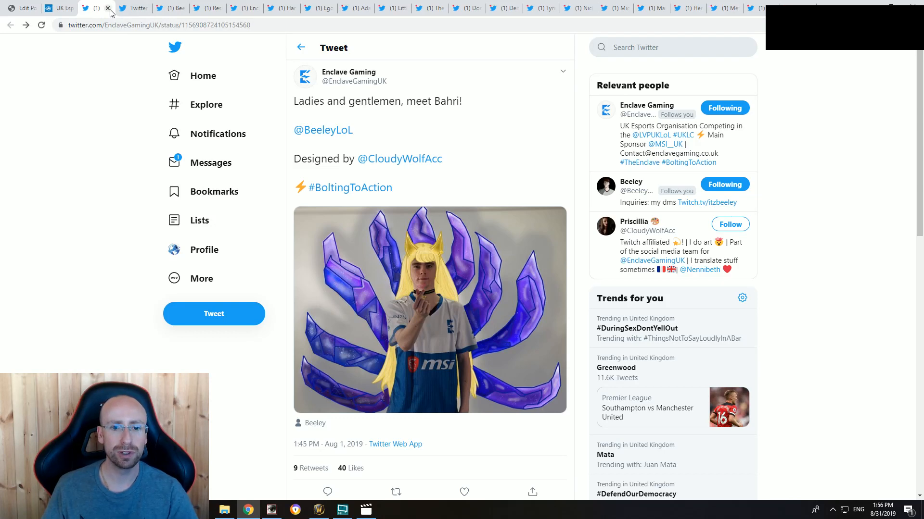
pyautogui.click(109, 8)
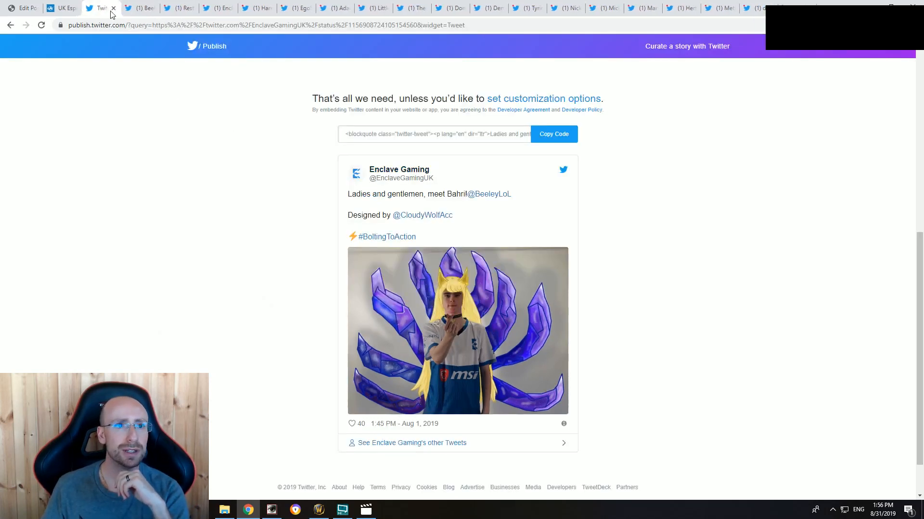
pyautogui.hotkey('ctrl', 'w')
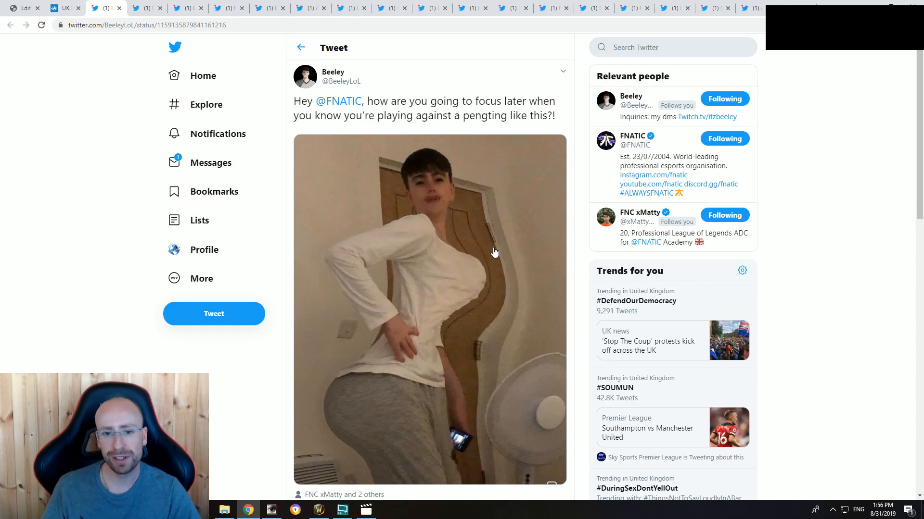
pyautogui.scroll(-2, 448, 286)
pyautogui.scroll(2, 442, 285)
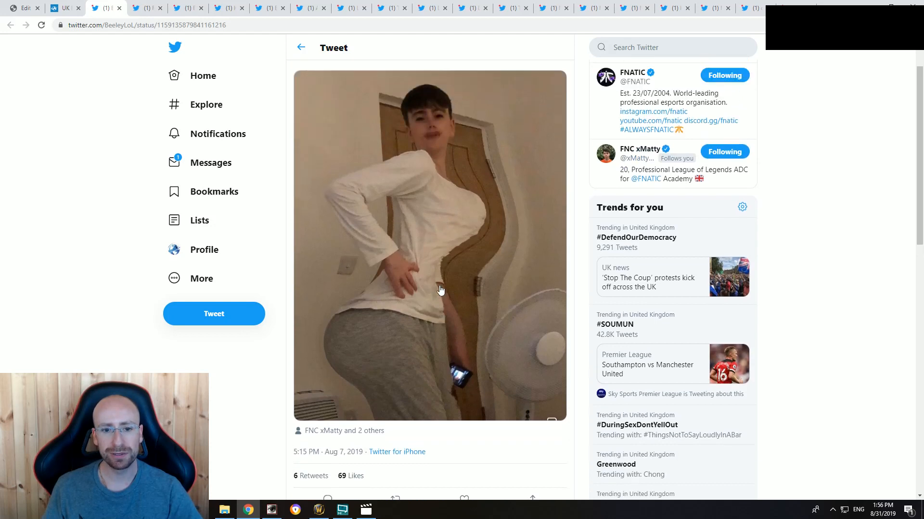
# Step: Generate the embed code for the tweet addressed to FNATIC and copy it
pyautogui.click(562, 74)
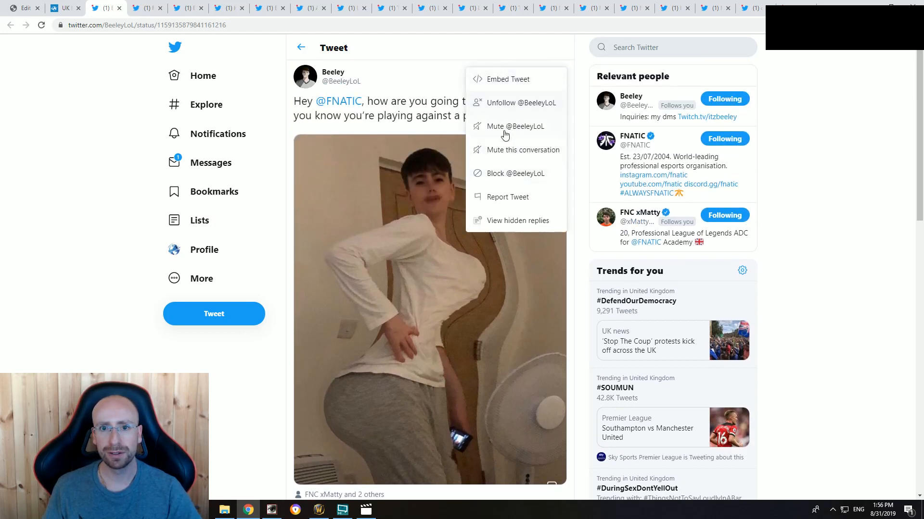
pyautogui.click(508, 81)
pyautogui.scroll(-2, 459, 182)
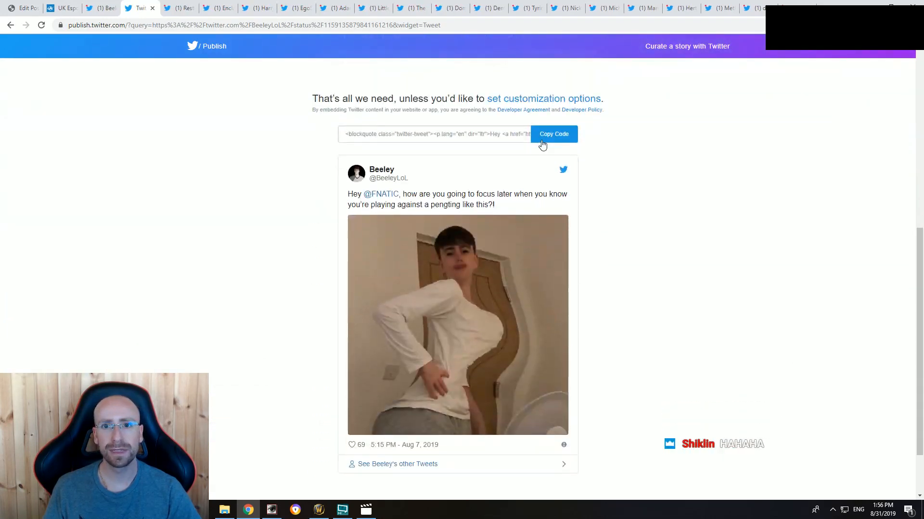
pyautogui.click(550, 136)
pyautogui.click(569, 211)
# Step: Paste the FNATIC tweet's embed code into the article source in place of the "sdsd" placeholder below the Bahri tweet, and return to the visual view
pyautogui.click(22, 5)
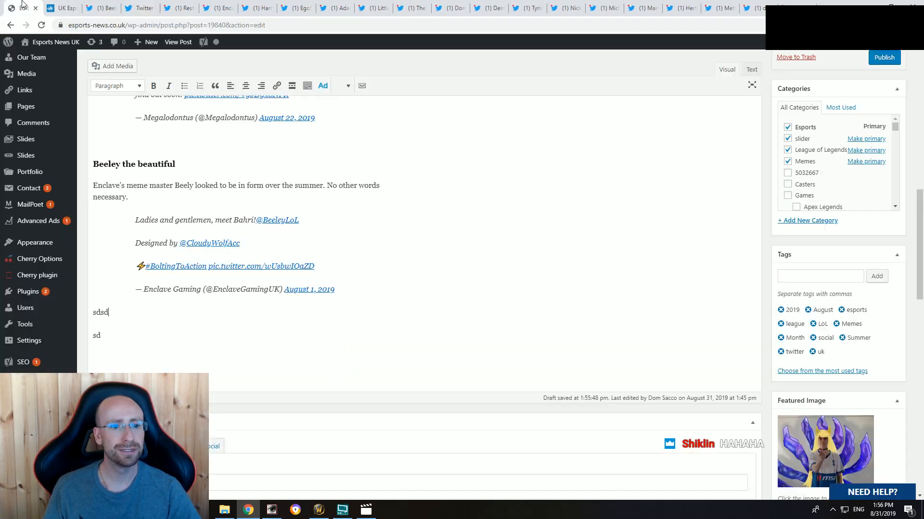
pyautogui.click(751, 69)
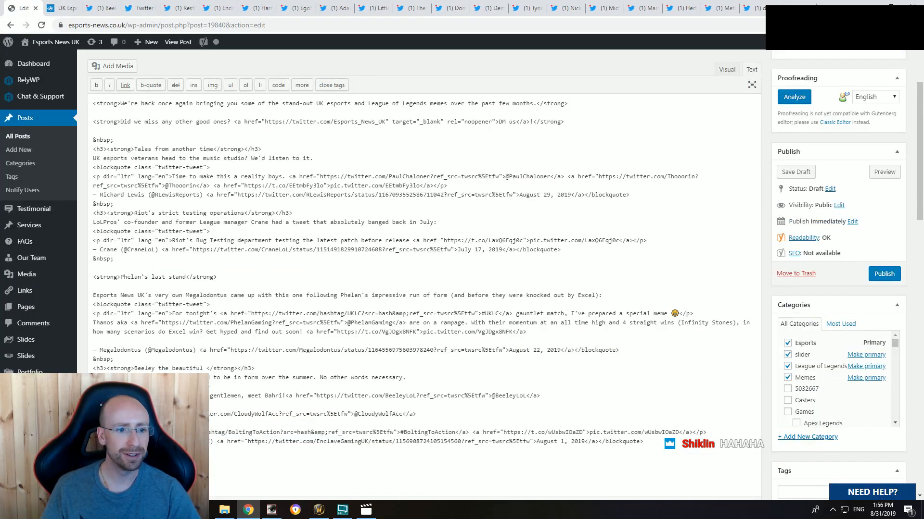
pyautogui.hotkey('ctrl', 'v')
pyautogui.click(726, 69)
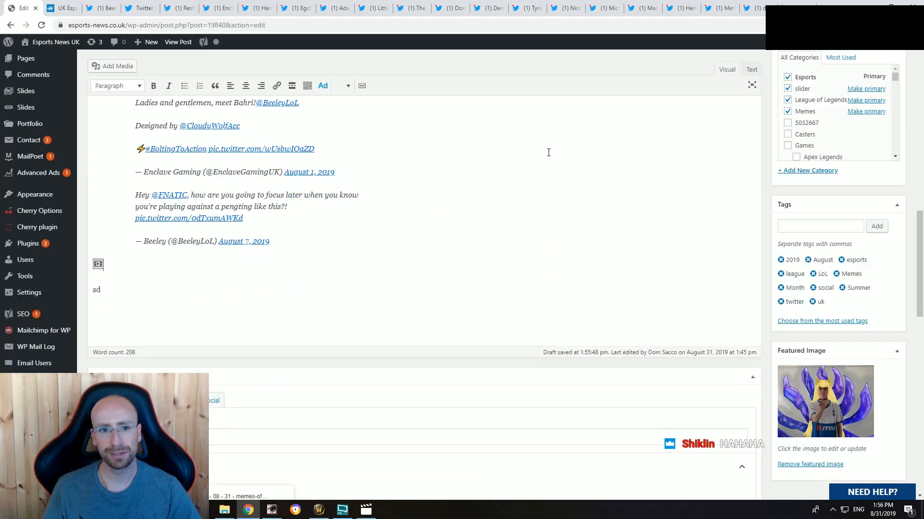
# Step: Delete the script marker and the leftover "sd" placeholder below the FNATIC tweet, and add an empty line there
pyautogui.scroll(15, 155, 275)
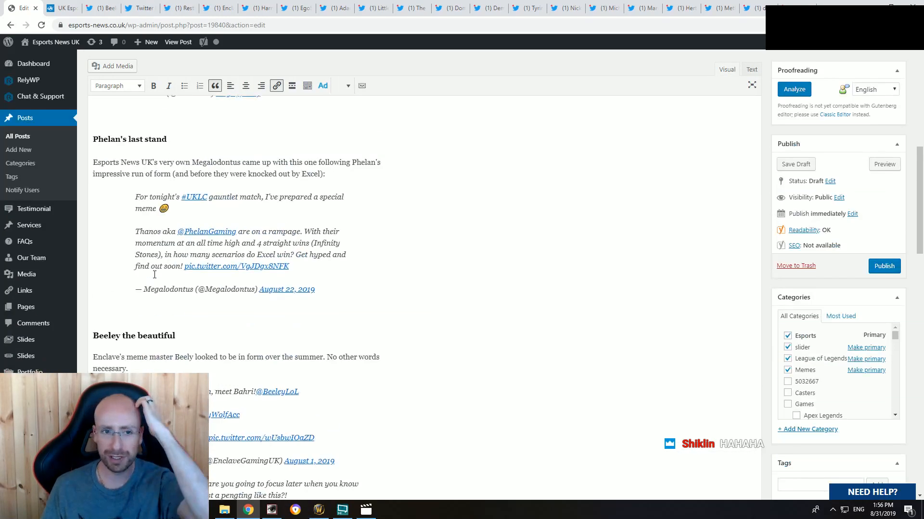
pyautogui.scroll(-5, 201, 264)
pyautogui.scroll(-10, 201, 263)
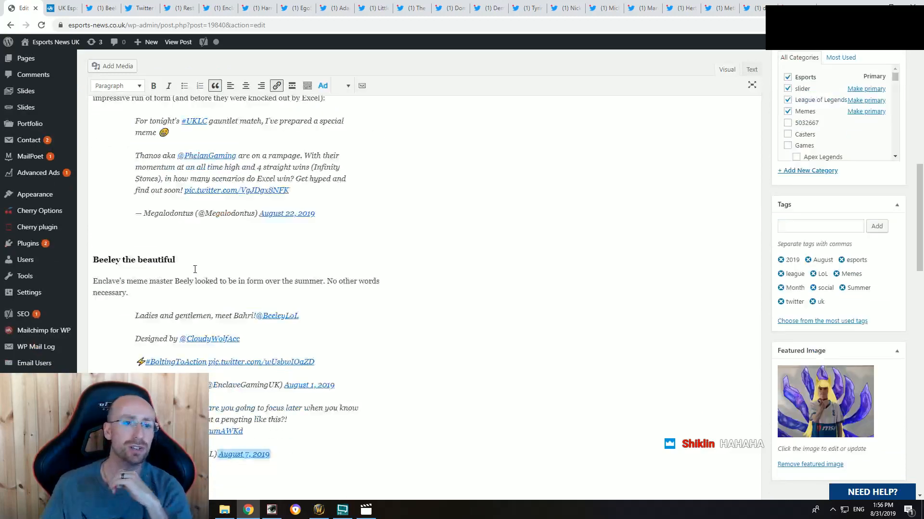
pyautogui.click(137, 335)
pyautogui.press('BackSpace')
pyautogui.press('BackSpace')
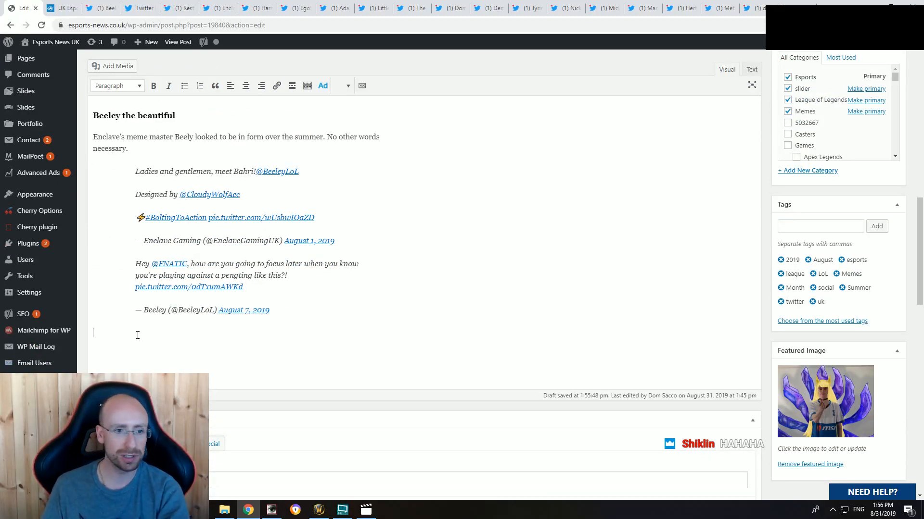
pyautogui.press('Return')
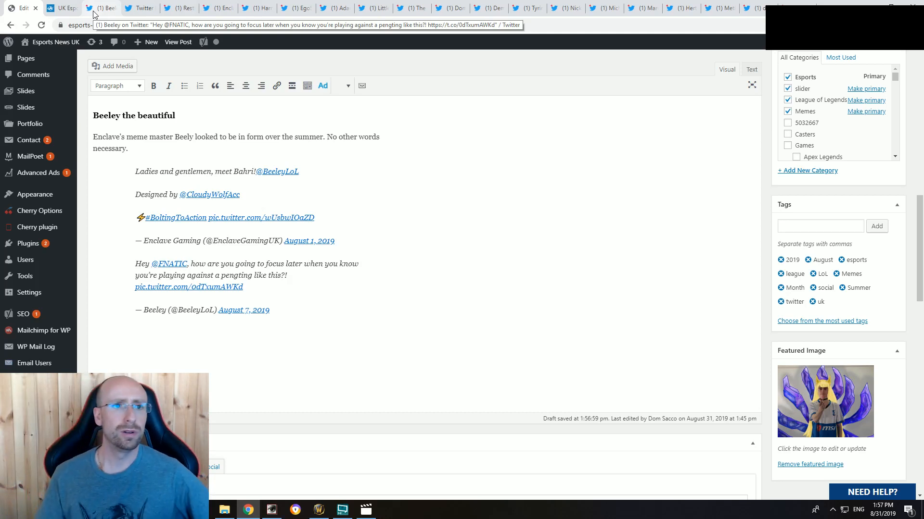
# Step: Go back to the open page of the tweet addressed to FNATIC
pyautogui.click(140, 8)
pyautogui.click(101, 6)
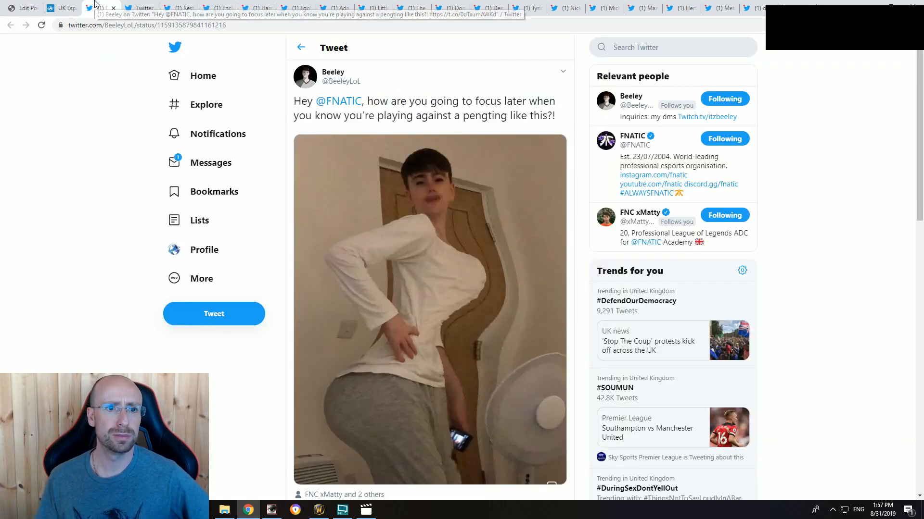
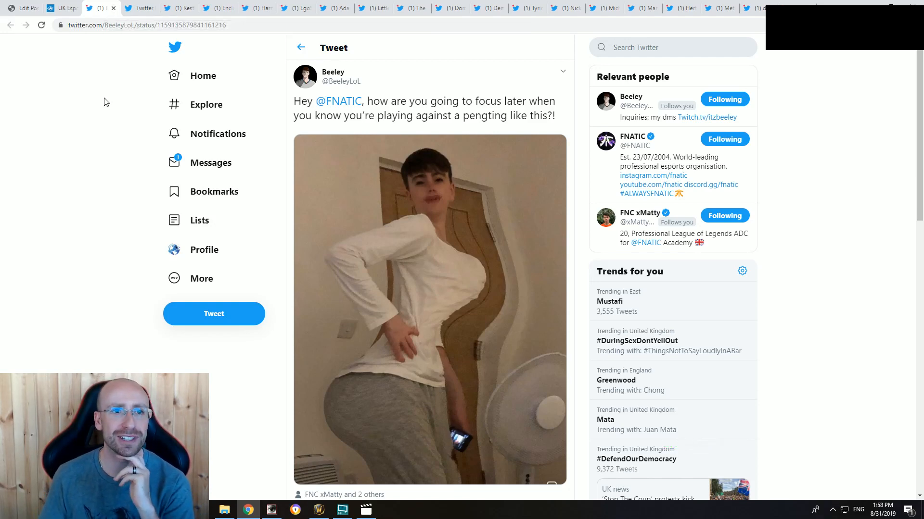
# Step: Check the Beeley section in the article draft, then close the finished FNATIC tweet page and its embed-code page
pyautogui.click(63, 10)
pyautogui.click(26, 7)
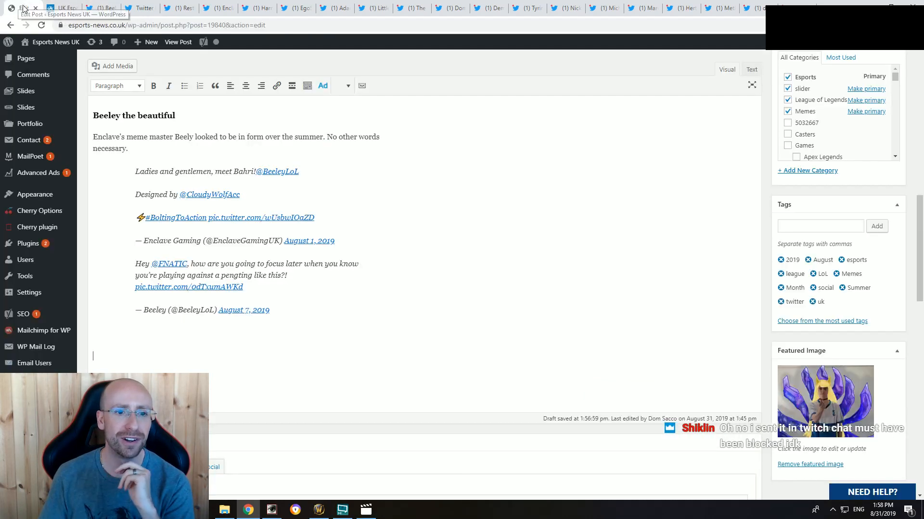
pyautogui.scroll(2, 244, 251)
pyautogui.scroll(-1, 245, 239)
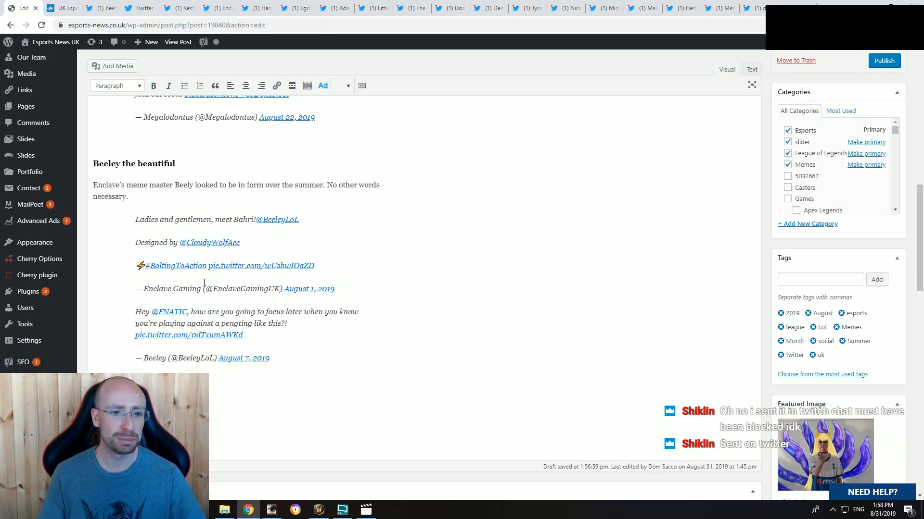
pyautogui.scroll(-1, 204, 283)
pyautogui.click(102, 8)
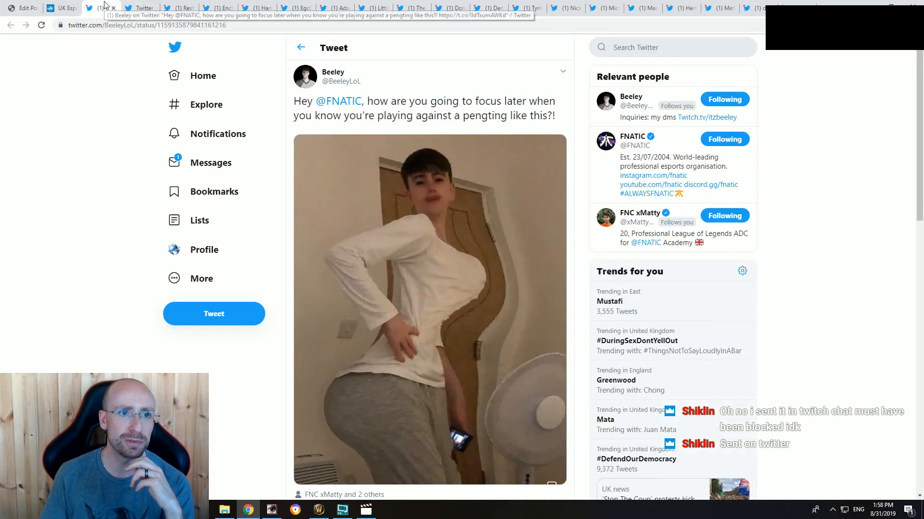
pyautogui.click(114, 8)
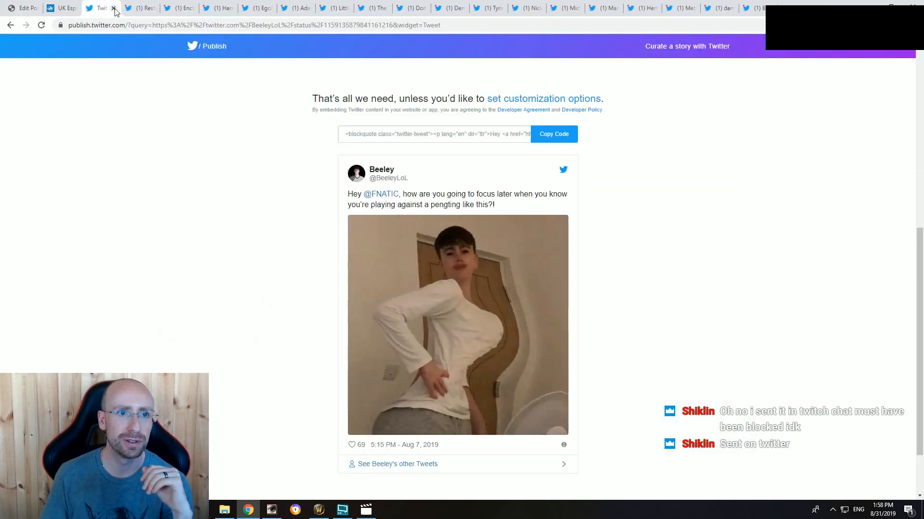
pyautogui.click(114, 8)
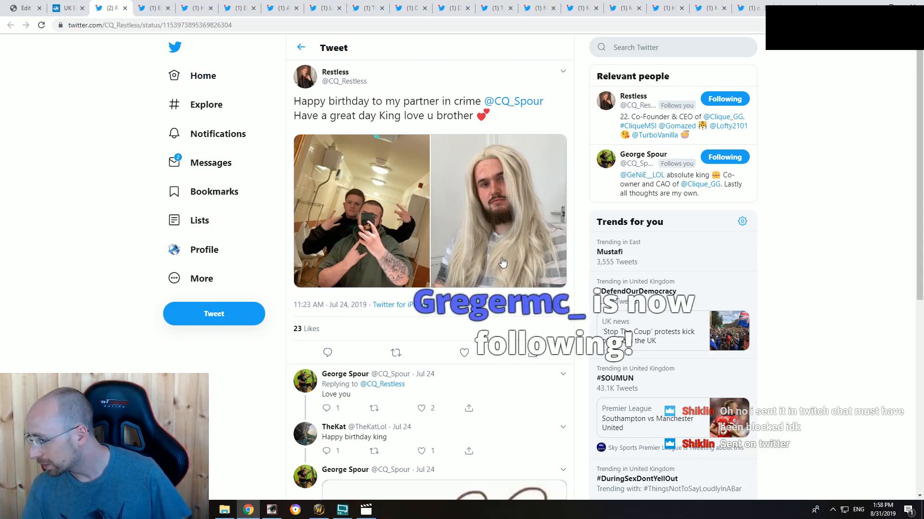
# Step: Open Twitter's direct messages in a new tab, open the "You must be truly desperate" tweet shared in the newest conversation, and like it
pyautogui.click(343, 511)
pyautogui.click(343, 510)
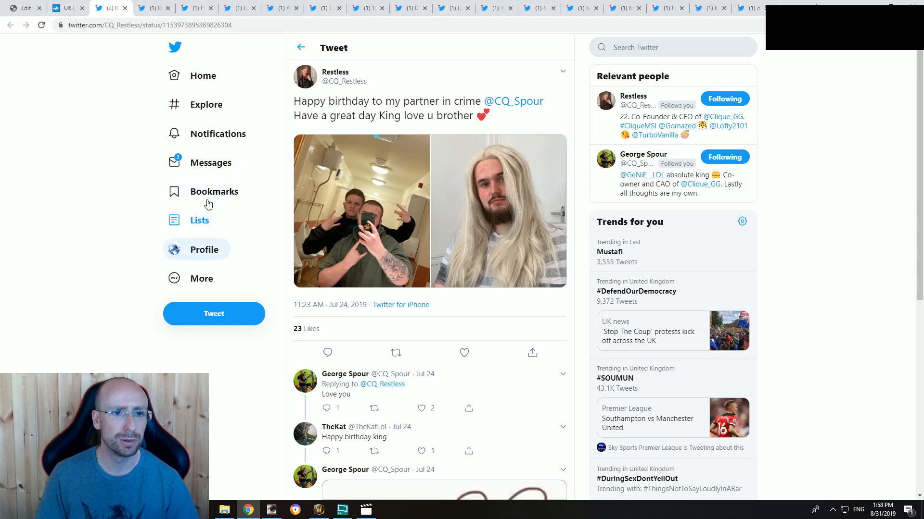
pyautogui.middleClick(201, 76)
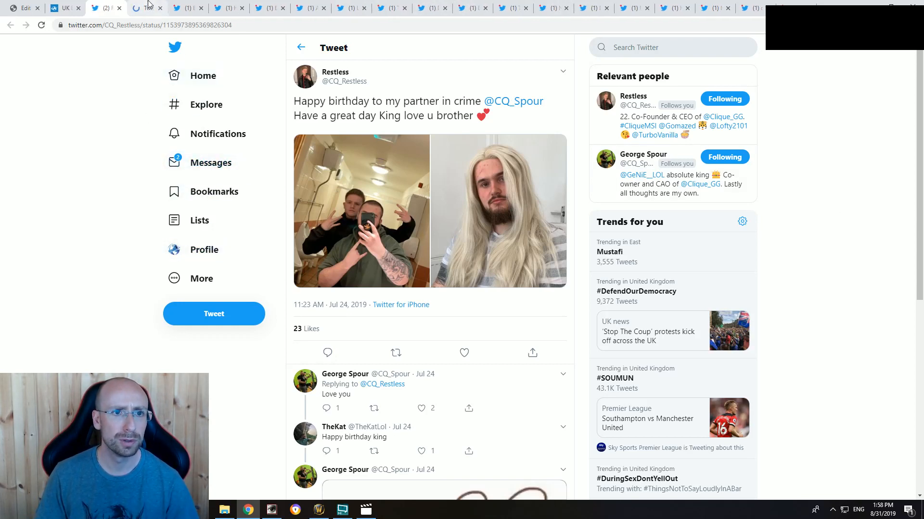
pyautogui.moveTo(149, 4); pyautogui.dragTo(109, 6)
pyautogui.click(207, 162)
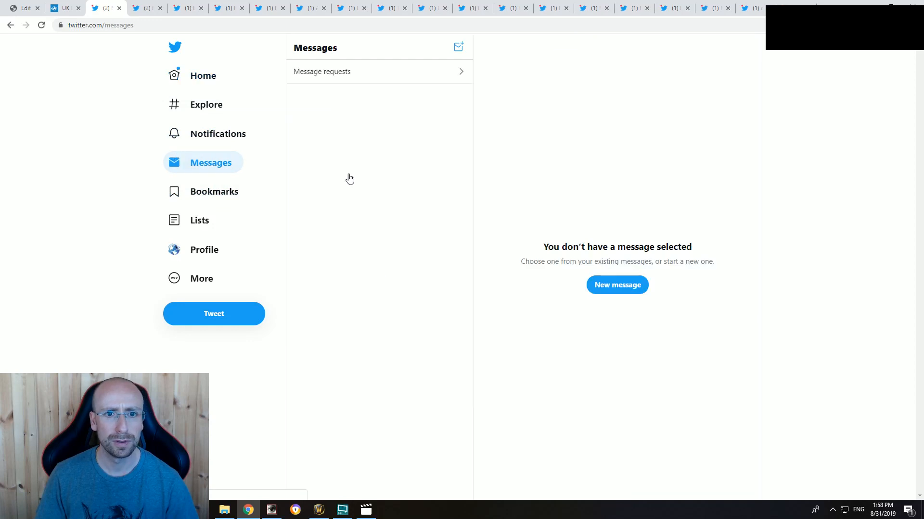
pyautogui.click(406, 102)
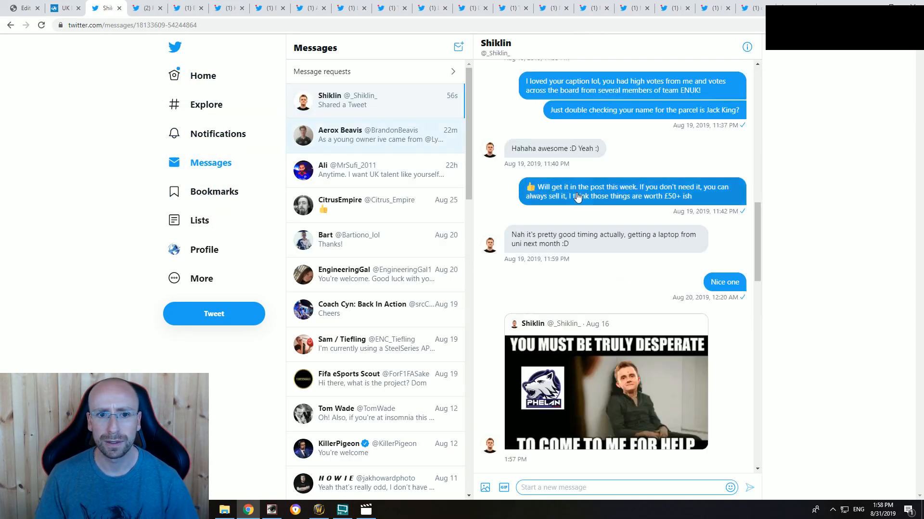
pyautogui.click(624, 338)
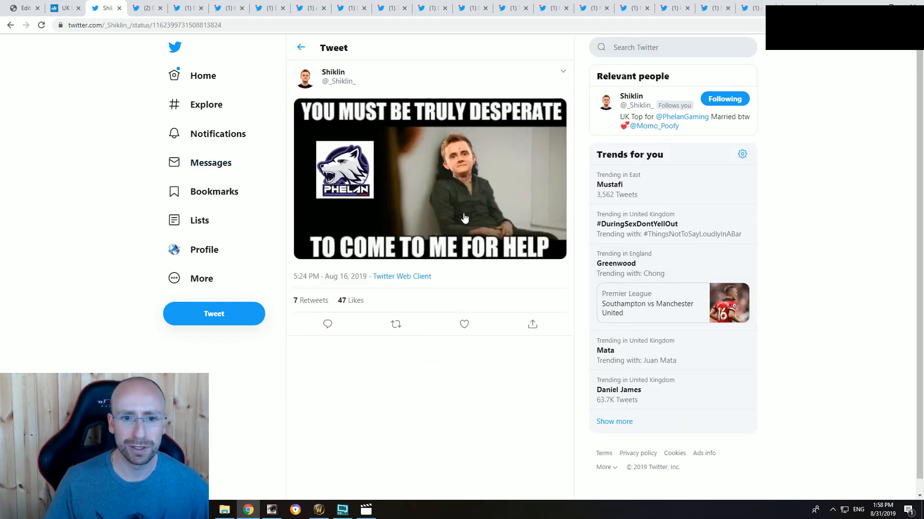
pyautogui.click(465, 324)
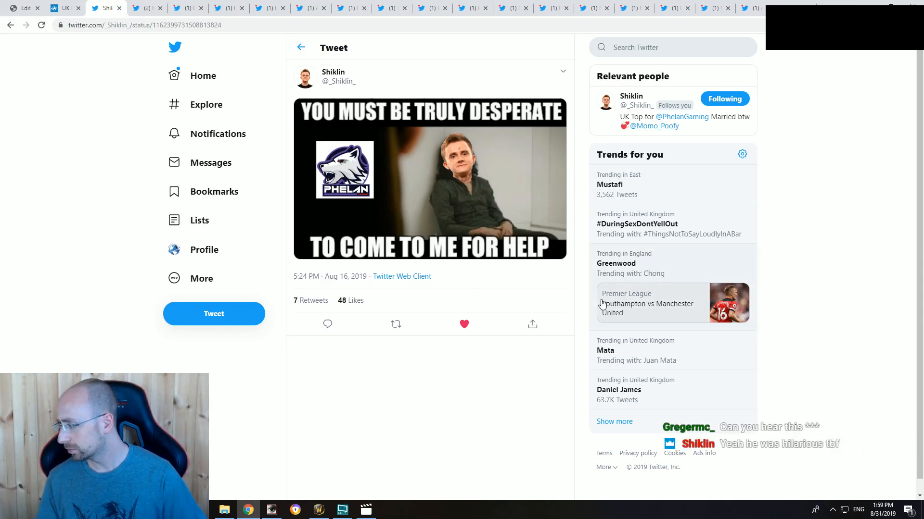
# Step: Generate the embed code for the "You must be truly desperate" tweet and copy it
pyautogui.click(562, 72)
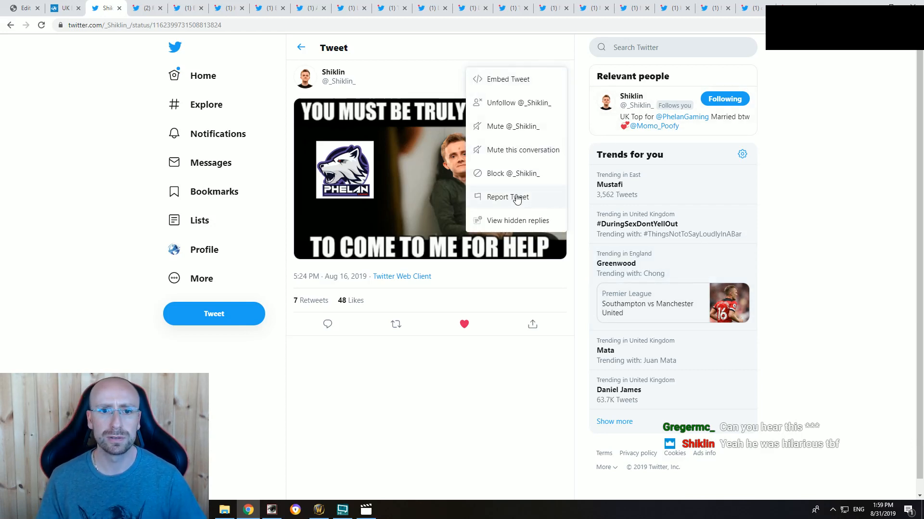
pyautogui.click(516, 80)
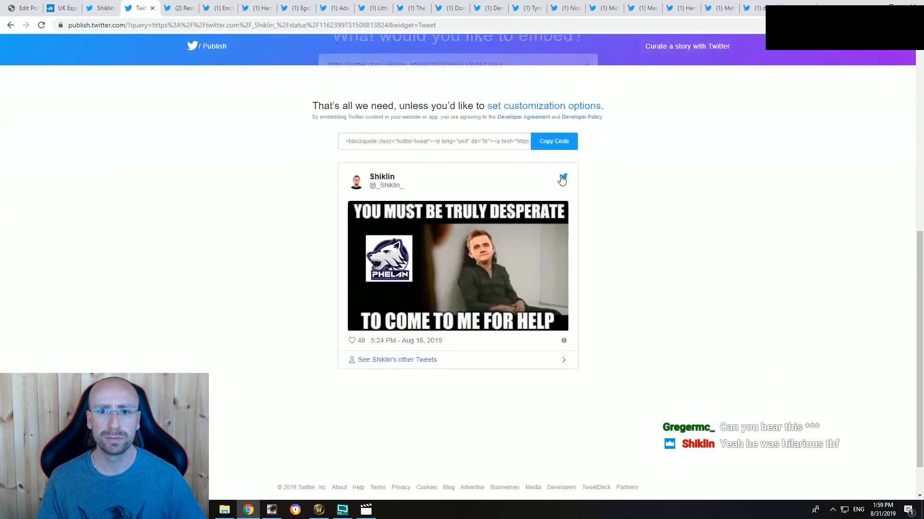
pyautogui.click(557, 135)
pyautogui.click(568, 213)
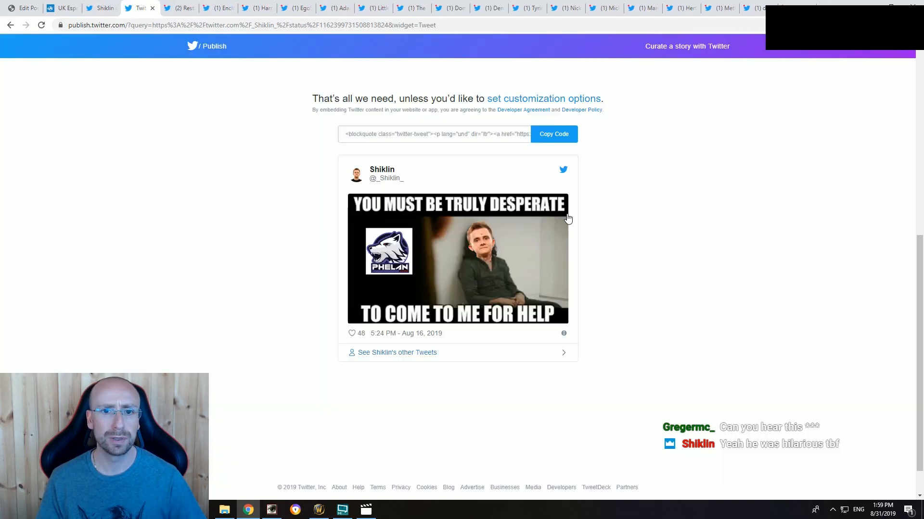
# Step: In the article draft, add the line 'Truly desperate' below the FNATIC tweet, followed by empty lines and an "sdsdsd" placeholder
pyautogui.click(27, 5)
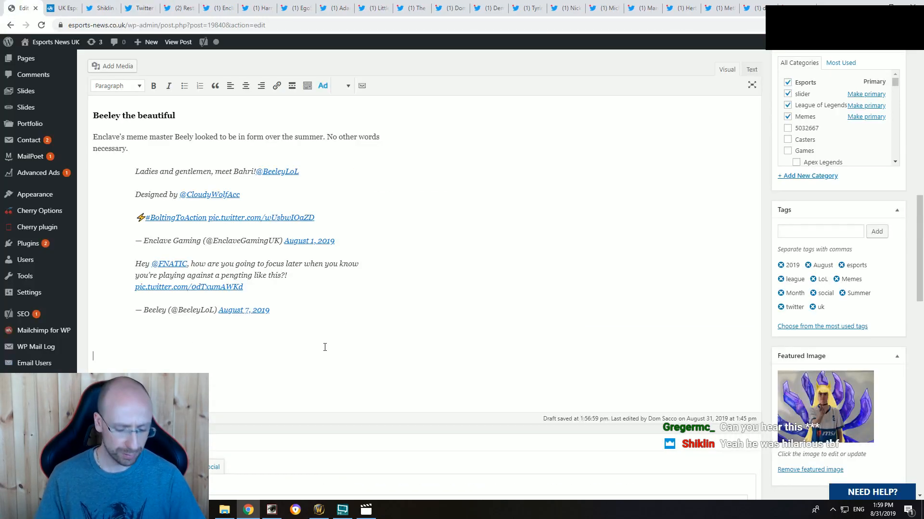
pyautogui.write("'Truly d")
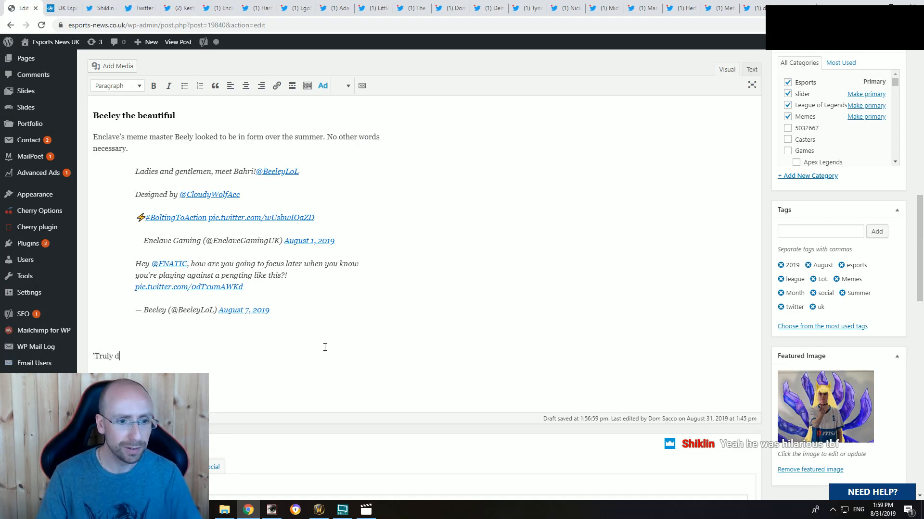
pyautogui.write("esperate'")
pyautogui.press('Return')
pyautogui.press('Return')
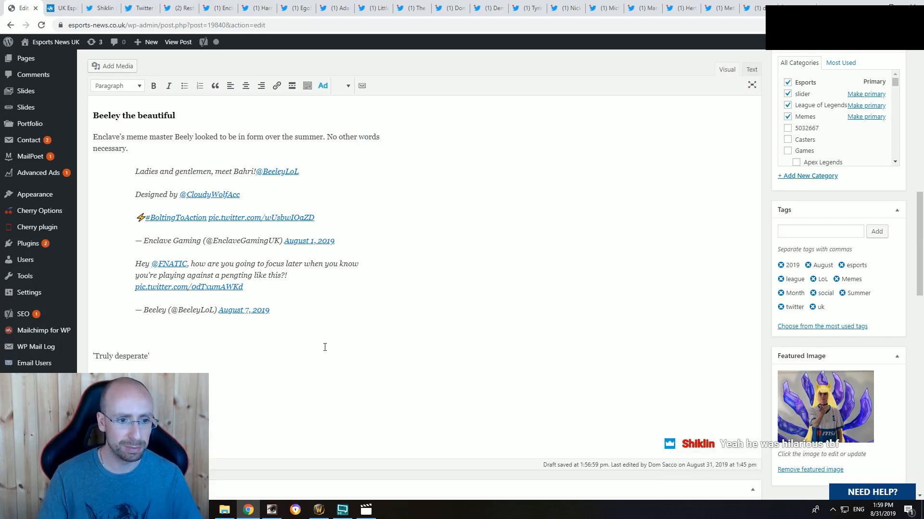
pyautogui.press('Return')
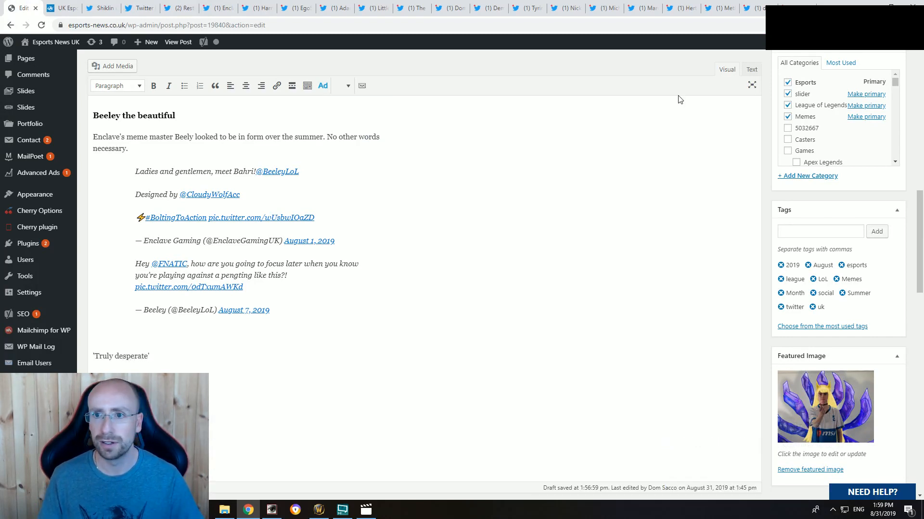
# Step: Paste the copied embed code into the article source in place of the "sdsdsd" placeholder, and return to the visual view
pyautogui.click(751, 69)
pyautogui.moveTo(124, 265); pyautogui.dragTo(93, 267)
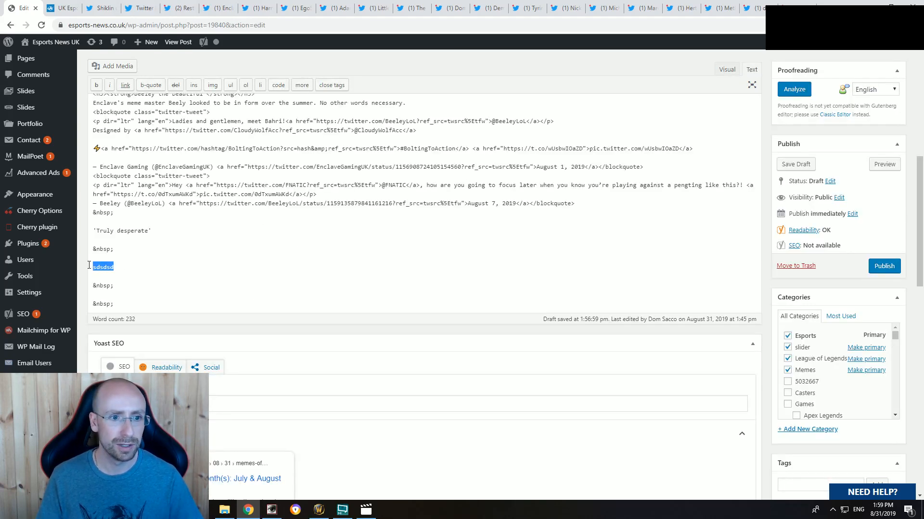
pyautogui.hotkey('ctrl', 'v')
pyautogui.click(727, 69)
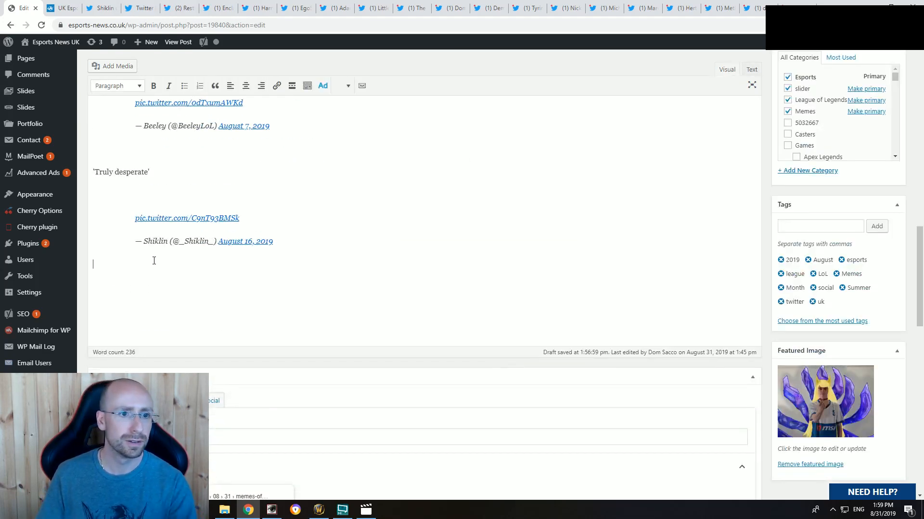
# Step: Format the 'Truly desperate' line as a bold Heading 3 and put the cursor on the empty line below it
pyautogui.scroll(2, 159, 262)
pyautogui.moveTo(164, 268); pyautogui.dragTo(76, 271)
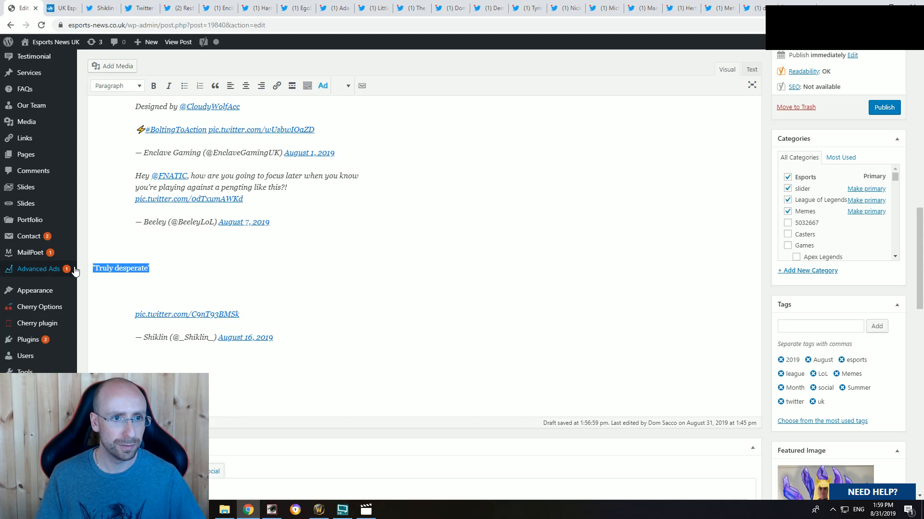
pyautogui.click(154, 85)
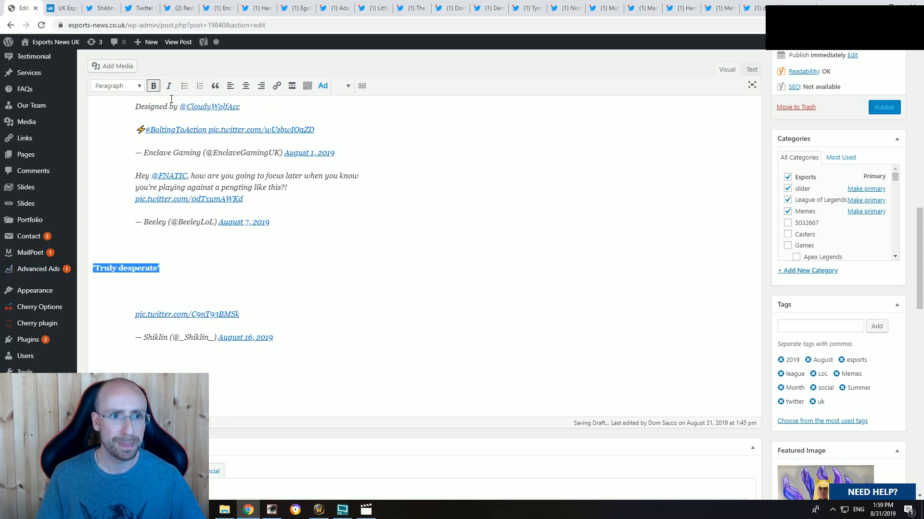
pyautogui.click(117, 85)
pyautogui.click(126, 157)
pyautogui.click(163, 283)
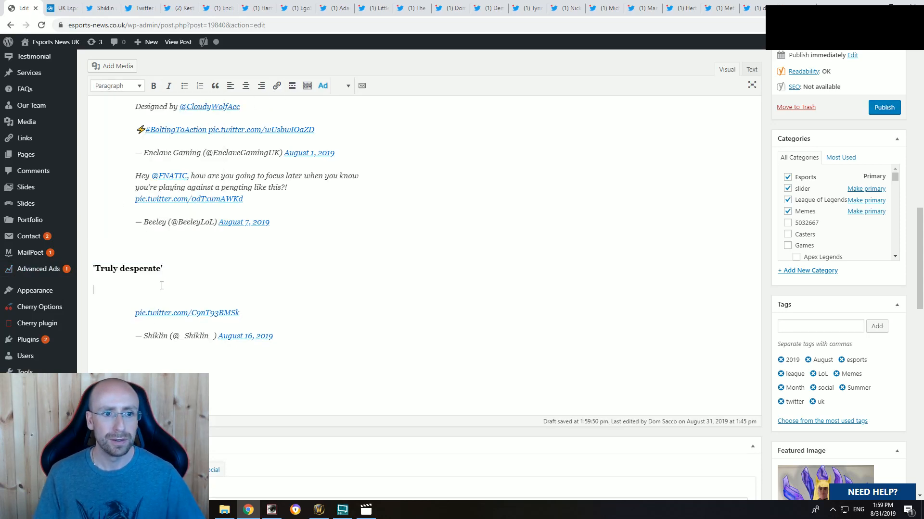
pyautogui.moveTo(165, 269); pyautogui.dragTo(84, 270)
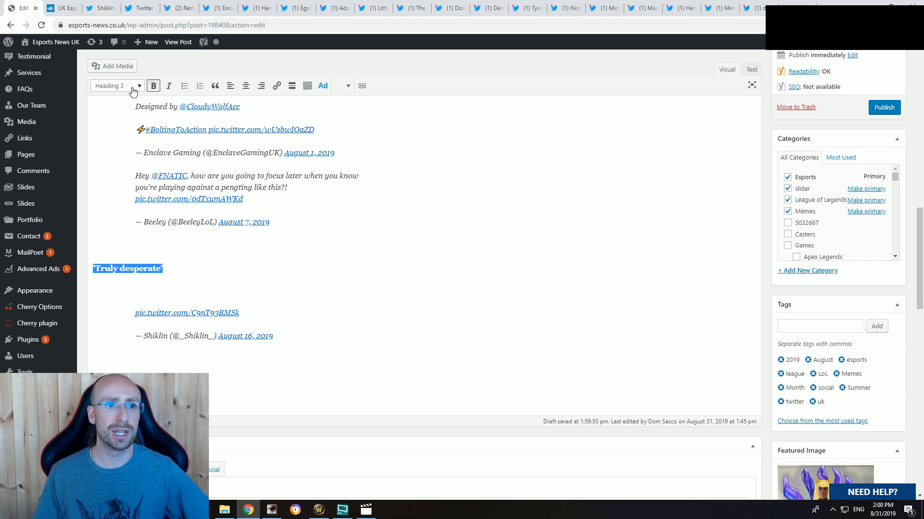
pyautogui.click(156, 284)
# Step: Review the introduction and the "Tales from Another Time" section in the article preview, and return to the draft
pyautogui.click(62, 8)
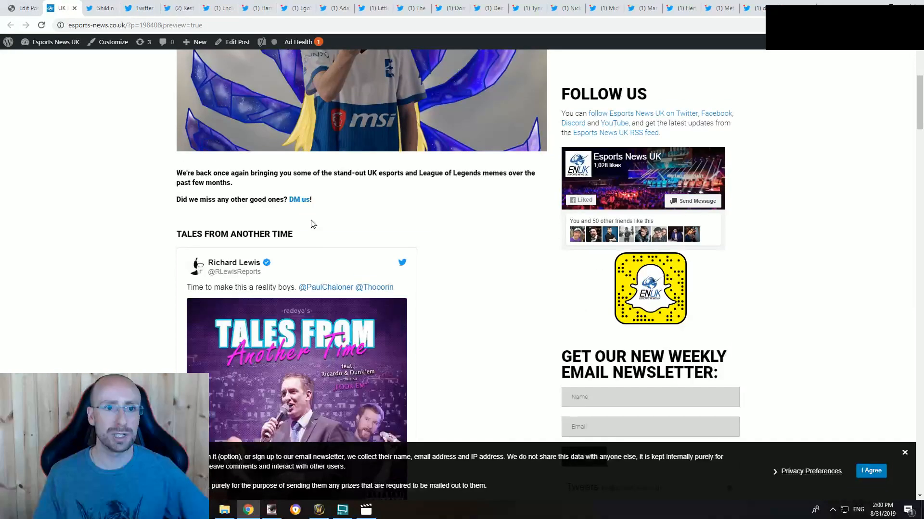
pyautogui.moveTo(204, 234); pyautogui.dragTo(309, 236)
pyautogui.click(385, 225)
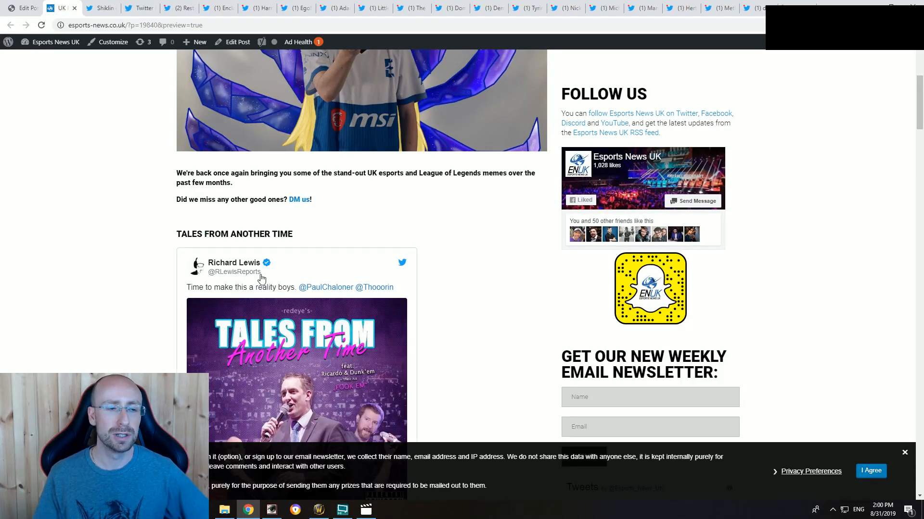
pyautogui.scroll(-2, 258, 275)
pyautogui.click(15, 7)
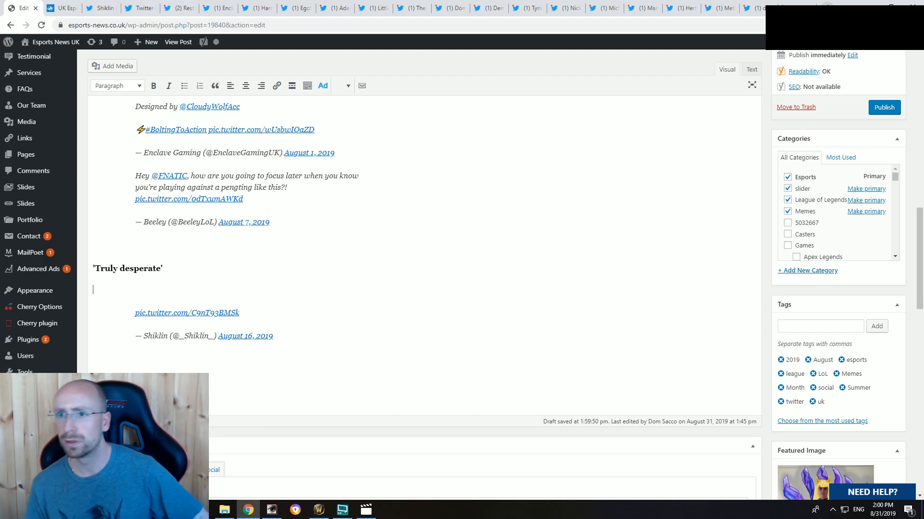
# Step: Open Twitch in a new browser tab and open the most recent past broadcast on the esportsnewsuk channel
pyautogui.click(827, 8)
pyautogui.click(915, 25)
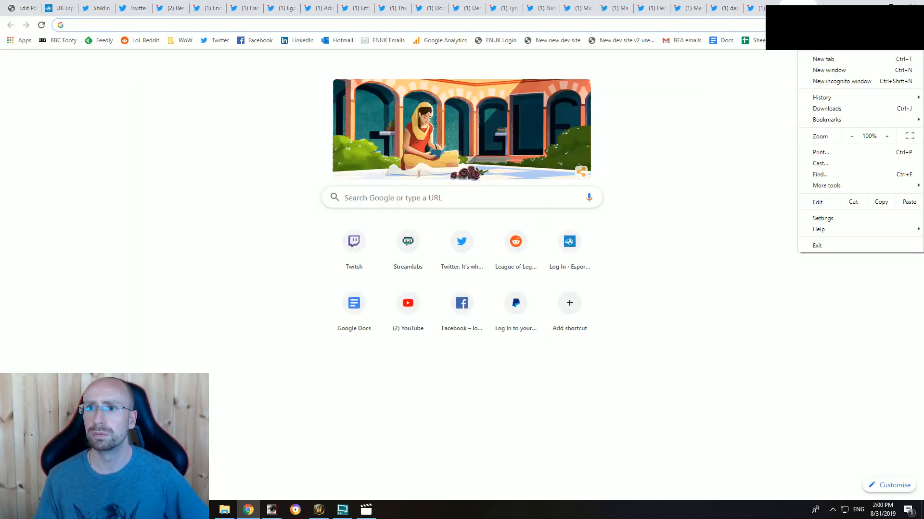
pyautogui.click(728, 77)
pyautogui.click(851, 42)
pyautogui.click(733, 65)
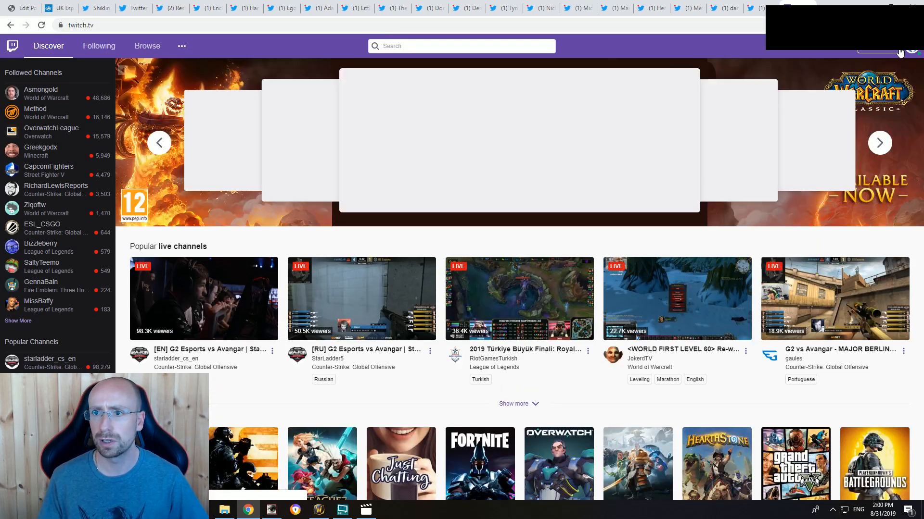
pyautogui.click(899, 51)
pyautogui.click(854, 138)
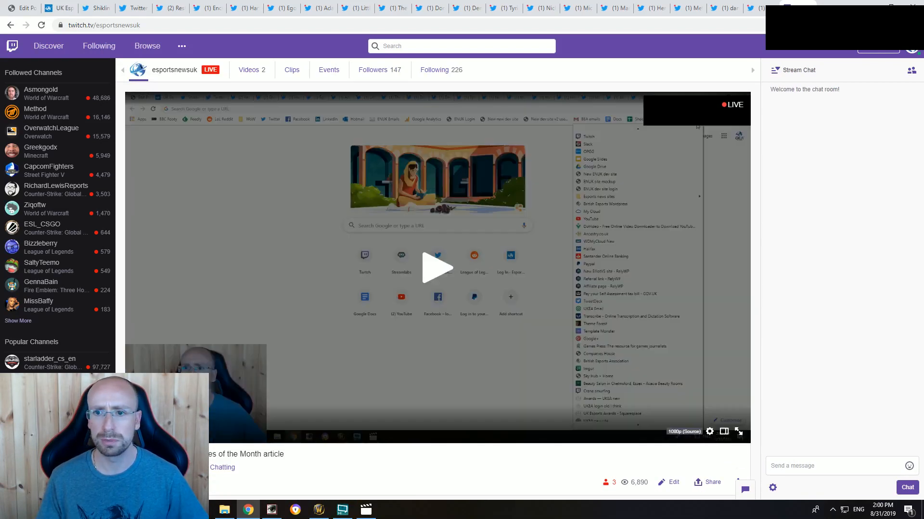
pyautogui.click(258, 73)
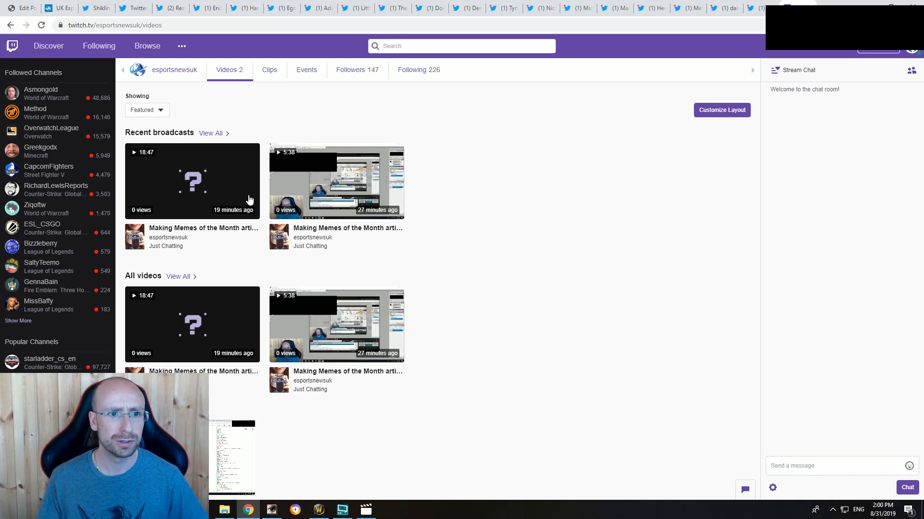
pyautogui.click(198, 192)
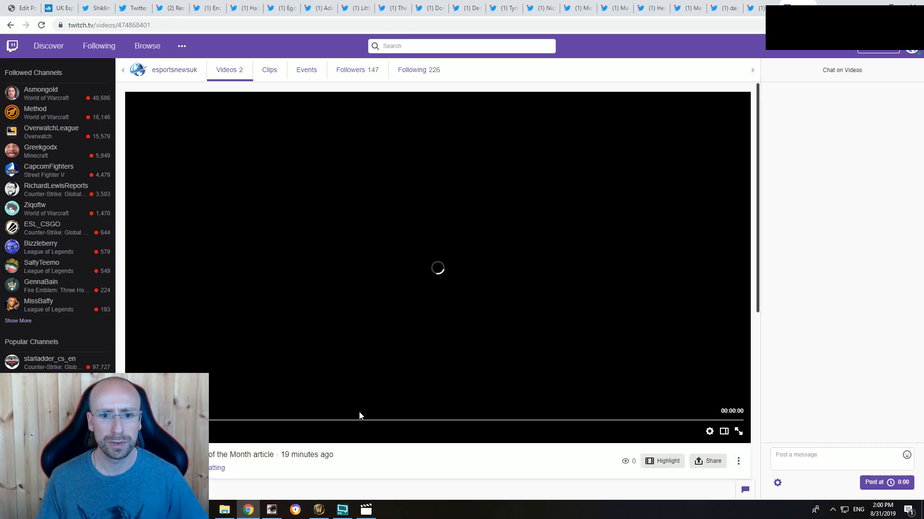
# Step: Skip through the broadcast to about 13:27 and select the 13:06 chat message explaining the context of the Phelan meme
pyautogui.moveTo(338, 421); pyautogui.dragTo(472, 421)
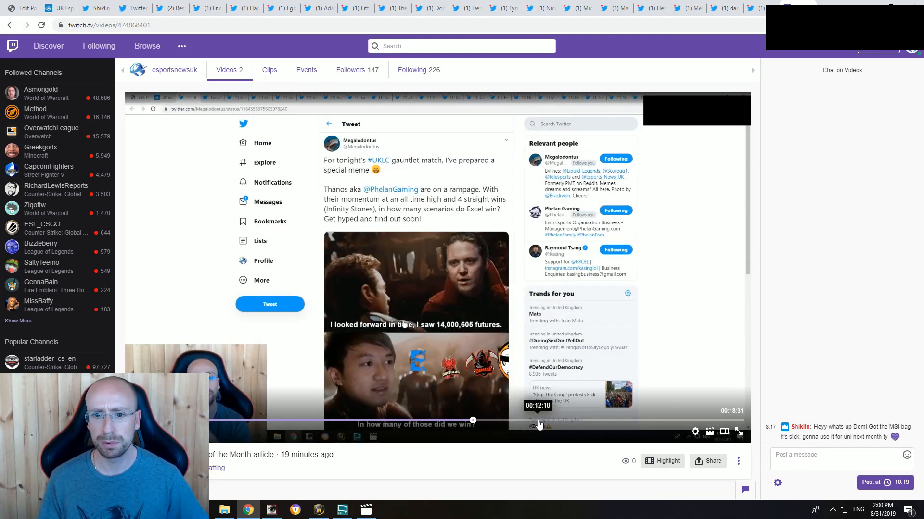
pyautogui.click(539, 422)
pyautogui.click(576, 422)
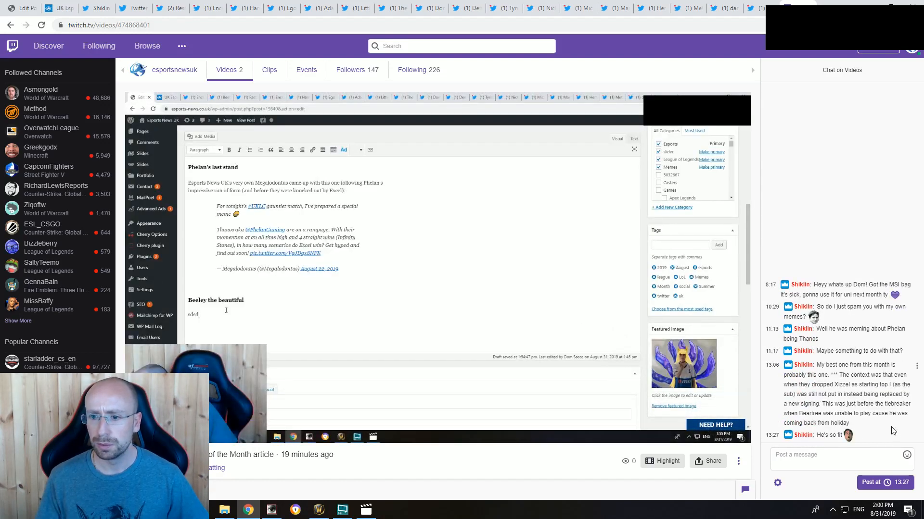
pyautogui.moveTo(861, 427); pyautogui.dragTo(816, 366)
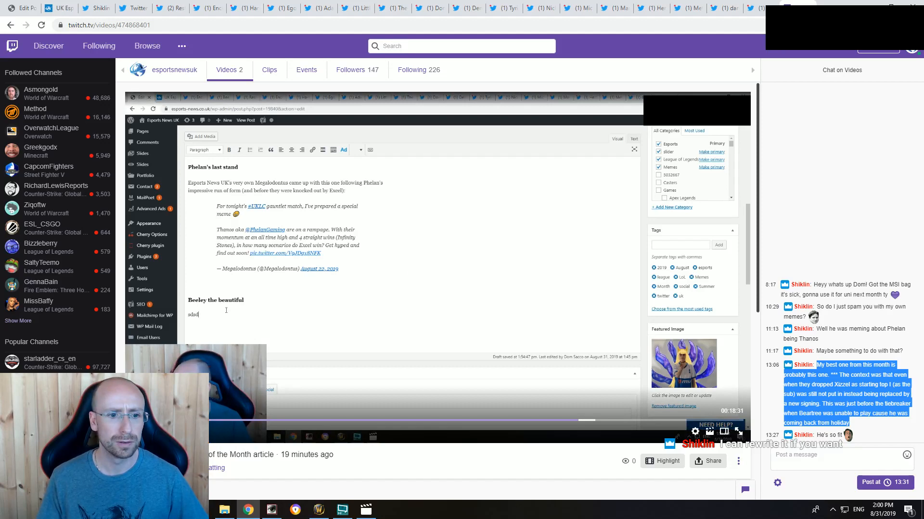
# Step: Return to the article draft and paste the copied chat message under the 'Truly desperate' heading
pyautogui.click(157, 340)
pyautogui.click(56, 8)
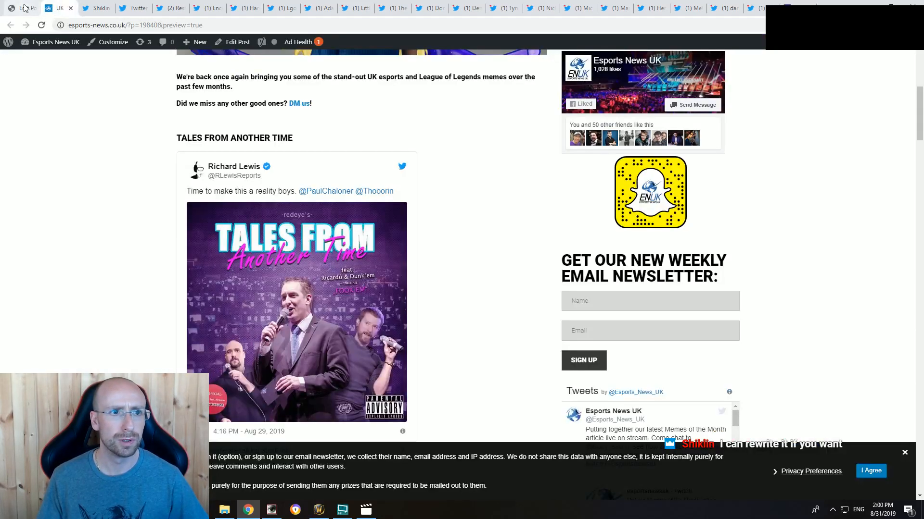
pyautogui.click(22, 8)
pyautogui.write('My best one from this month is probably this one. *** The context was that even when they dropped Xizzel as starting top I (as the sub) was still not put in instead being replaced by a new signing. This was just before the tiebreaker when Beartree was unable to play cause he was coming back from holiday')
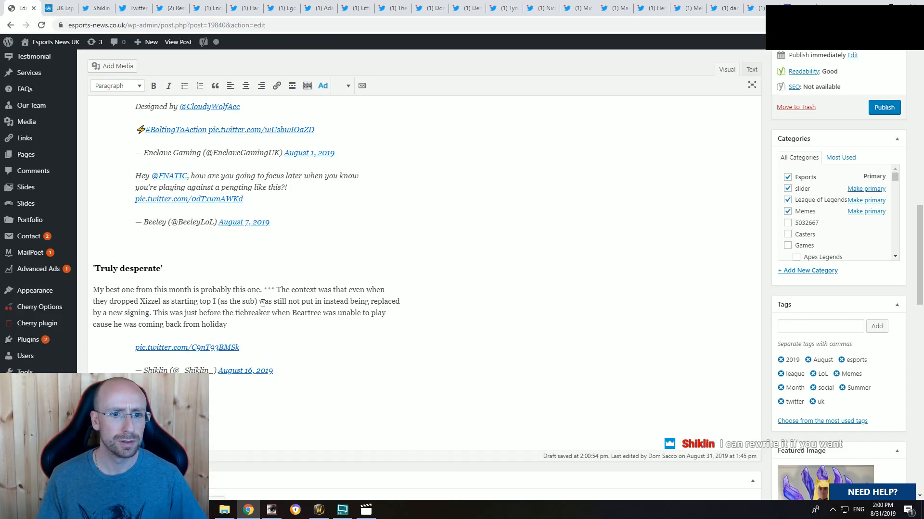
# Step: Replace the pasted text's opening "My best one from this month is probably this one. ***" with "Here's one from Phelan player Shiklin."
pyautogui.moveTo(277, 290); pyautogui.dragTo(94, 290)
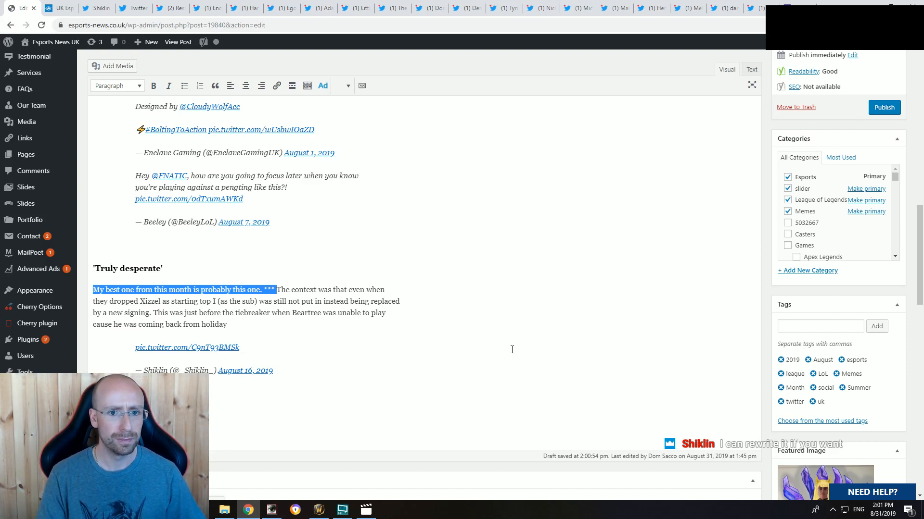
pyautogui.write('HEr')
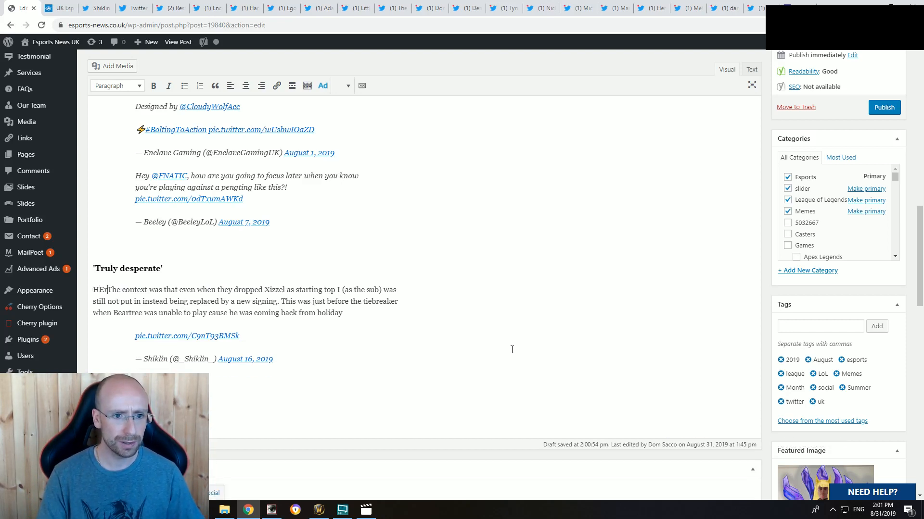
pyautogui.press('BackSpace')
pyautogui.press('BackSpace')
pyautogui.write('ere')
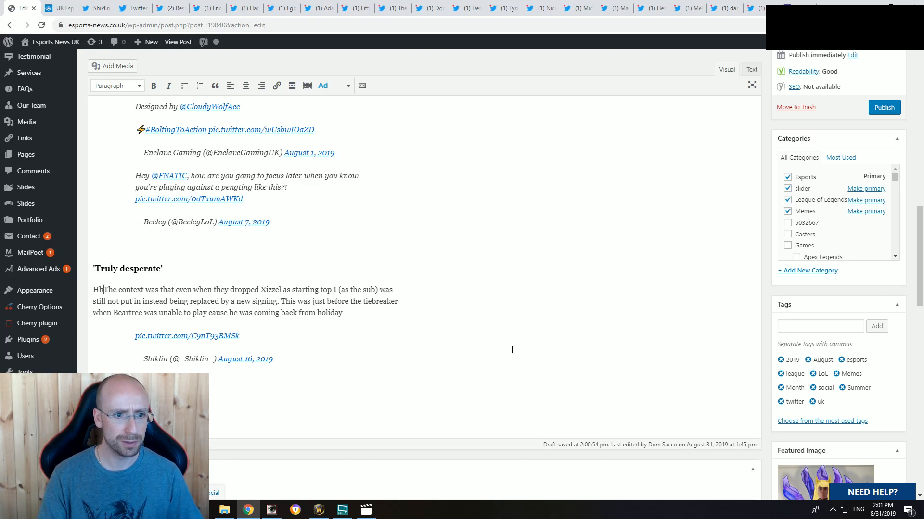
pyautogui.write("'s one from")
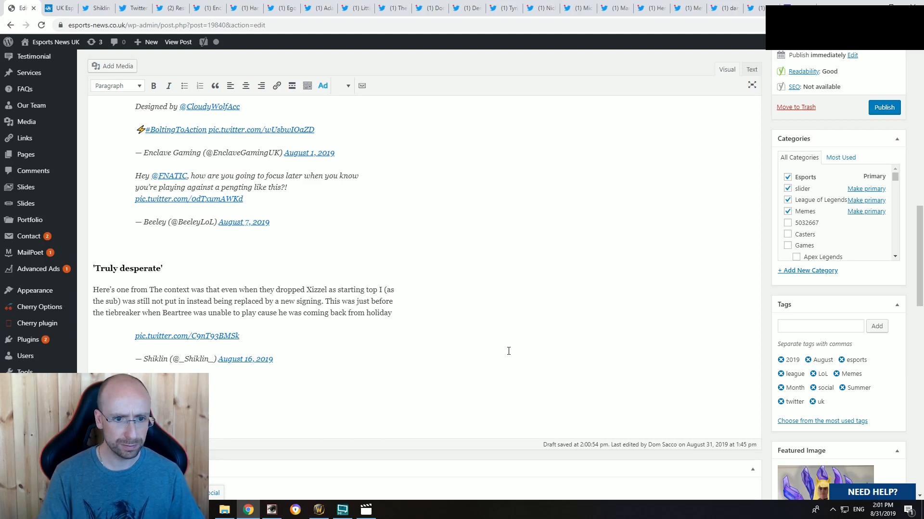
pyautogui.write('Phelan player ')
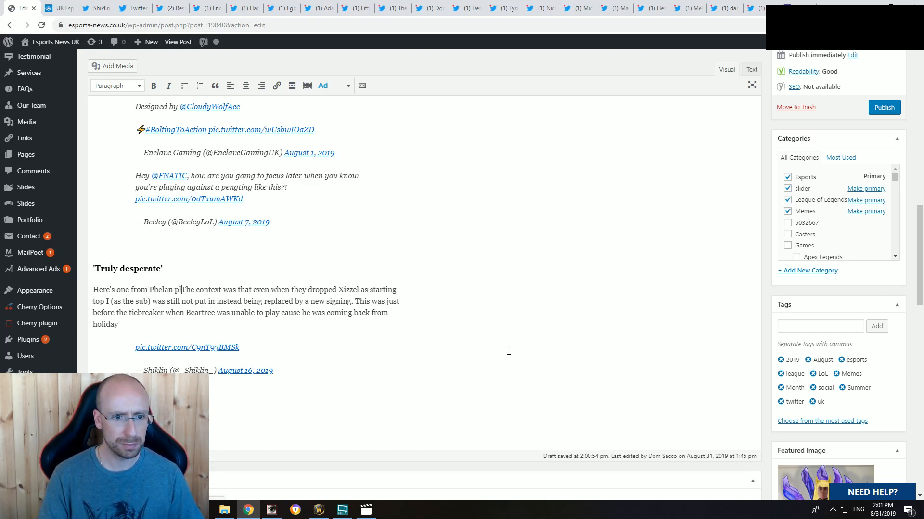
pyautogui.write('Shiklin')
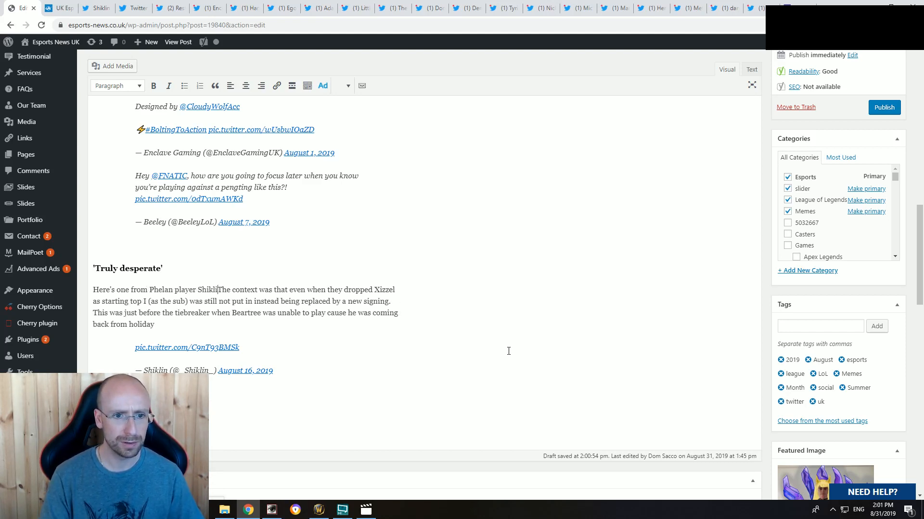
pyautogui.write('.')
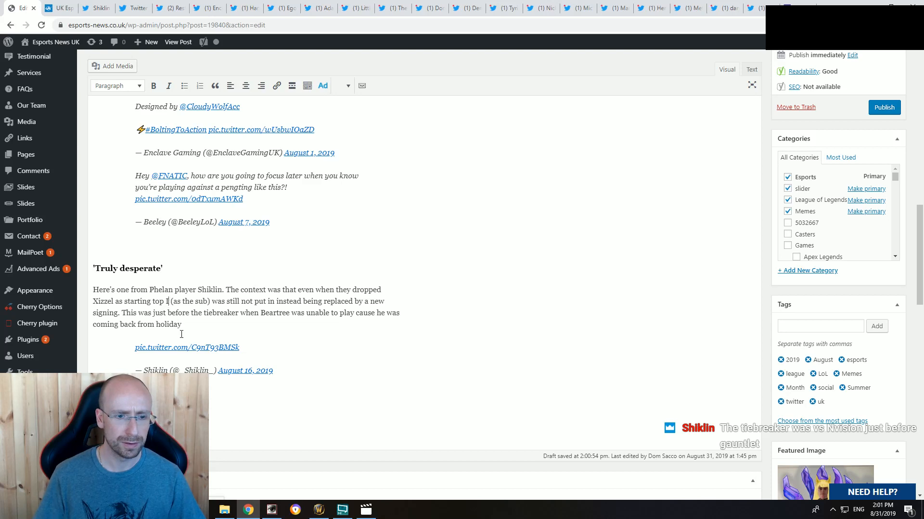
# Step: Replace the first-person "I" after "starting top" with ", Shiklin"
pyautogui.press('BackSpace')
pyautogui.press('BackSpace')
pyautogui.write(', Sh')
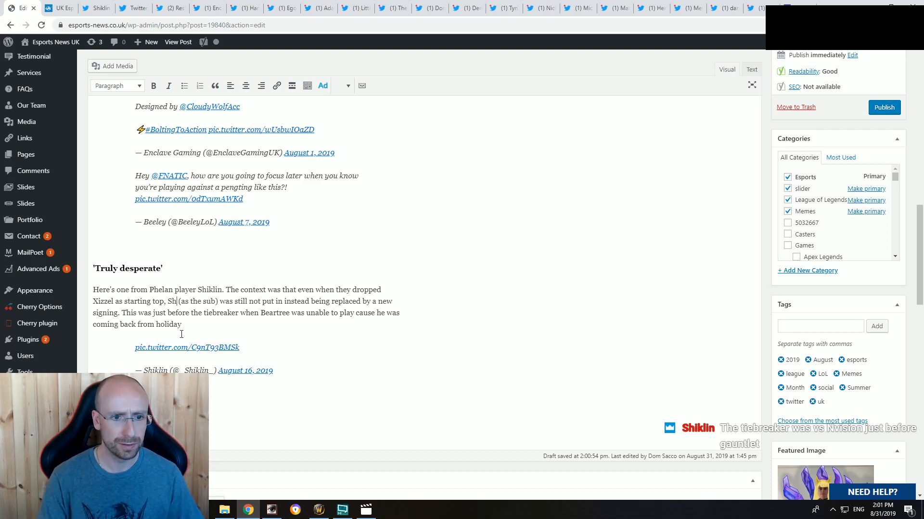
pyautogui.write('iklin')
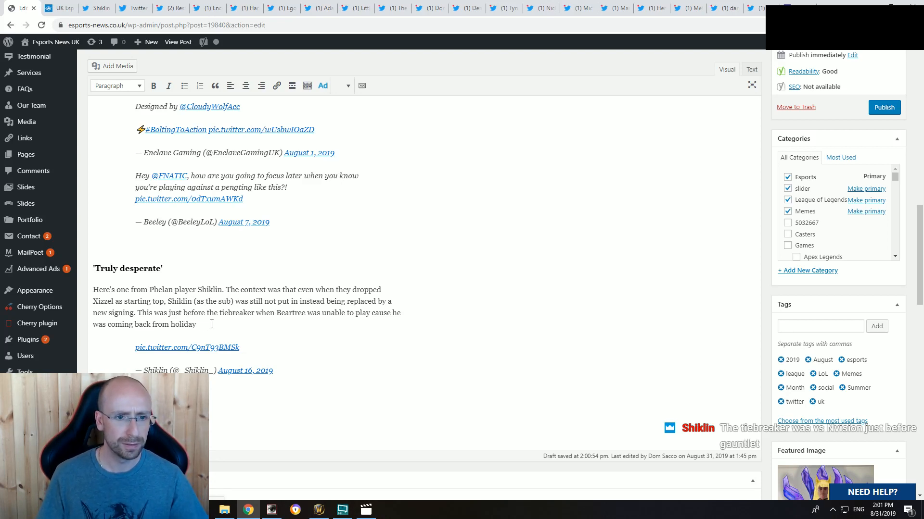
# Step: Reword the paragraph's last sentence to begin "This was made just before" and end with "as he was on holiday."
pyautogui.click(168, 313)
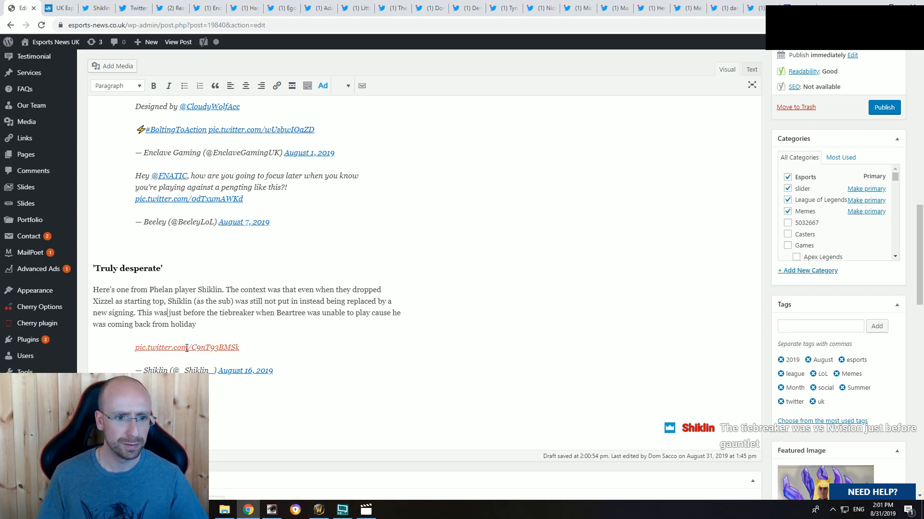
pyautogui.write('made')
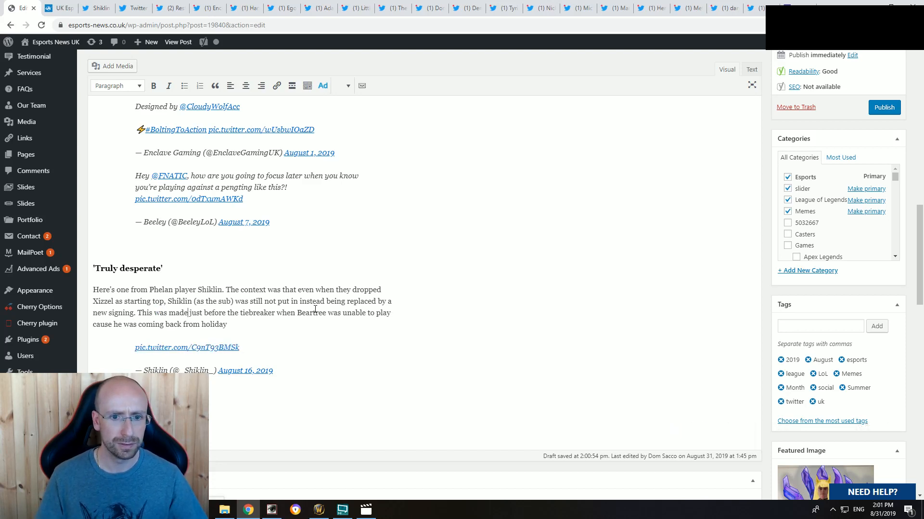
pyautogui.moveTo(234, 325); pyautogui.dragTo(96, 325)
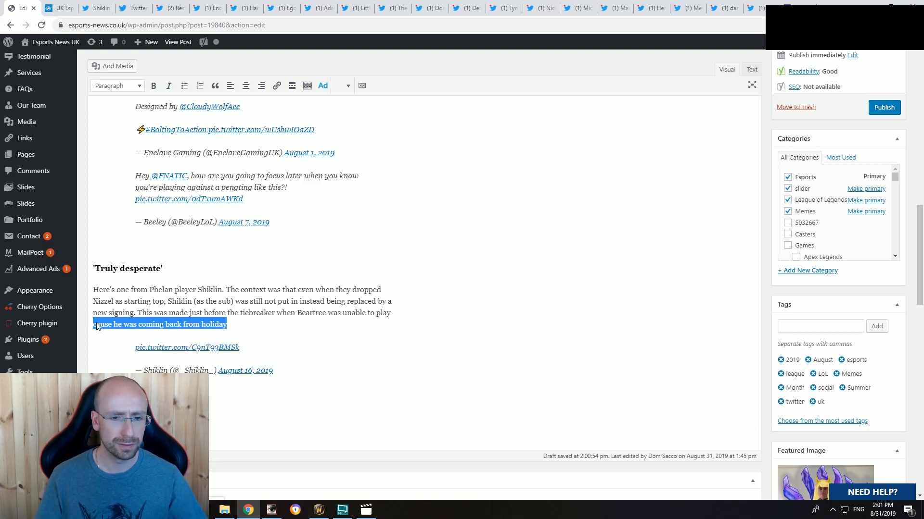
pyautogui.write('as he')
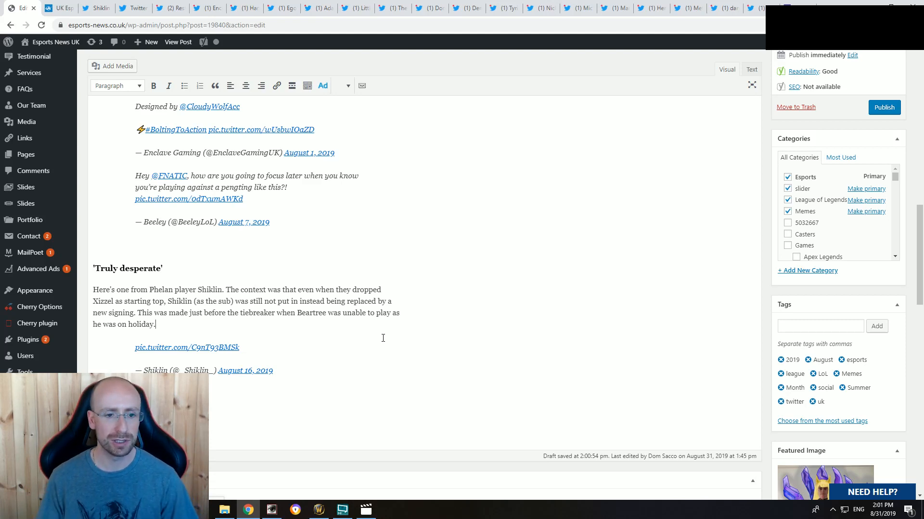
# Step: Insert "with Nvision, just before the gauntlet," after "tiebreaker" in the 'Truly desperate' paragraph
pyautogui.scroll(-1, 223, 391)
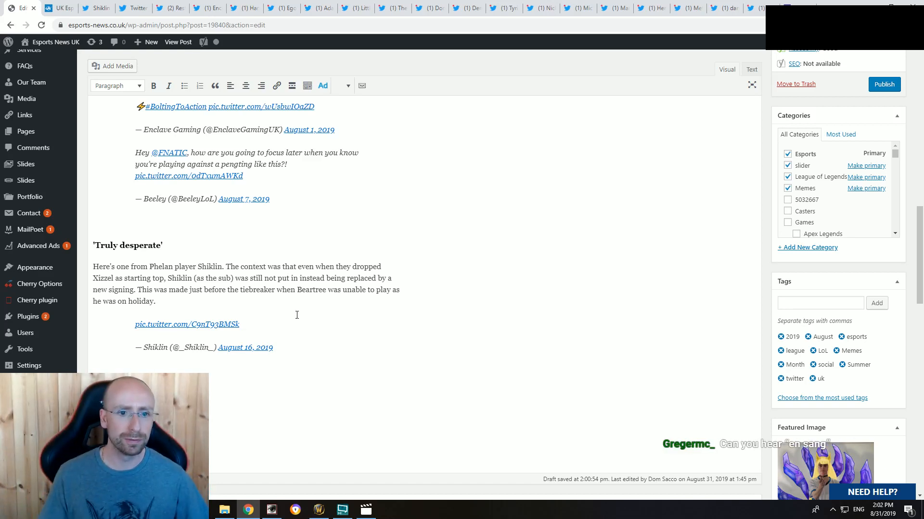
pyautogui.click(277, 290)
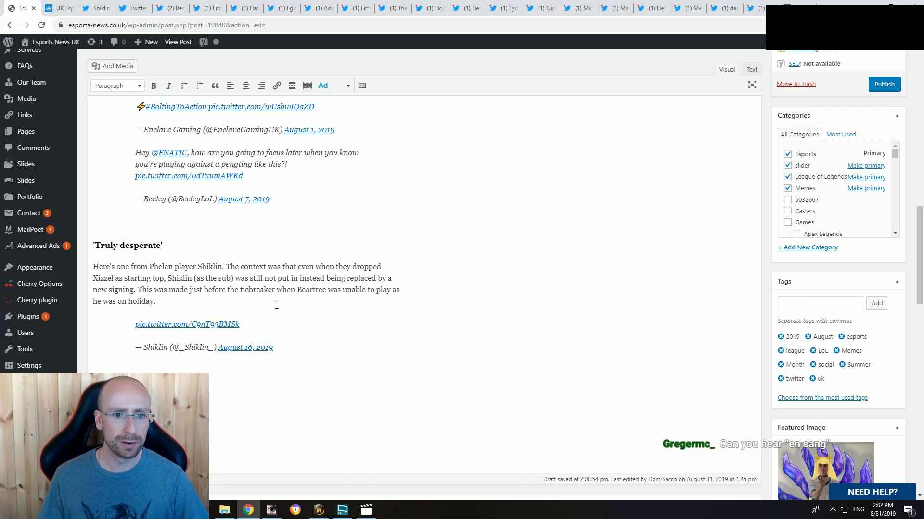
pyautogui.write('w')
pyautogui.write('ith Nvision ')
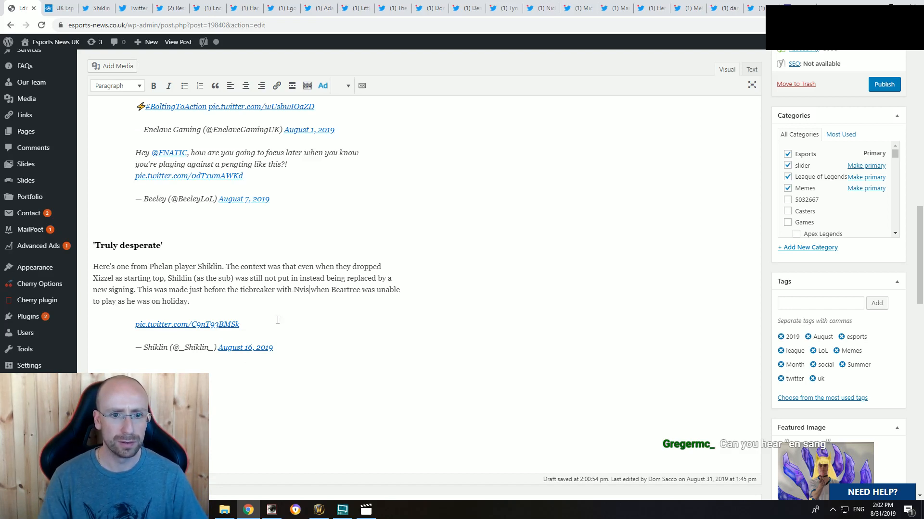
pyautogui.write(', just bef')
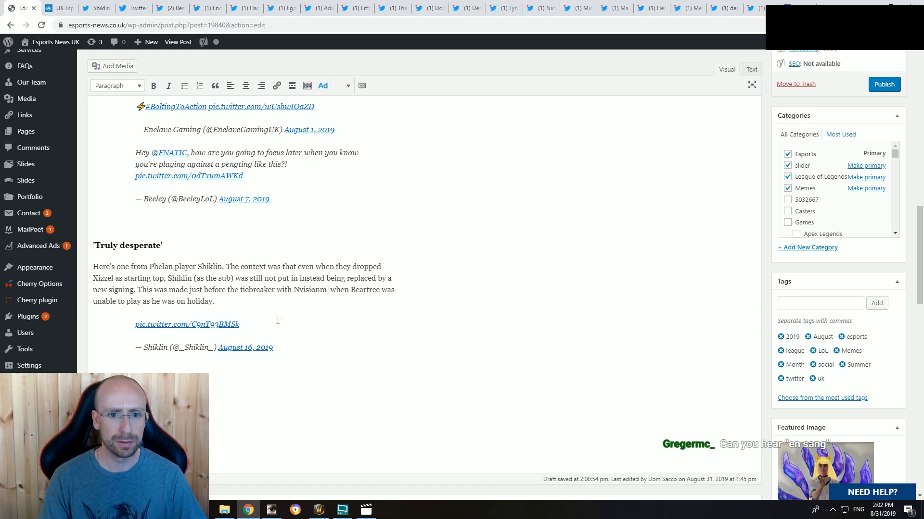
pyautogui.write('ore the gauntle')
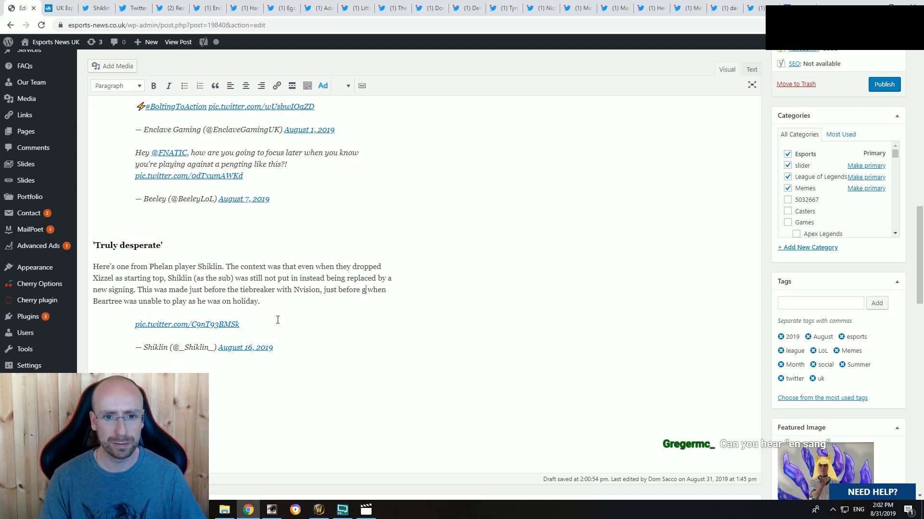
pyautogui.write('t,')
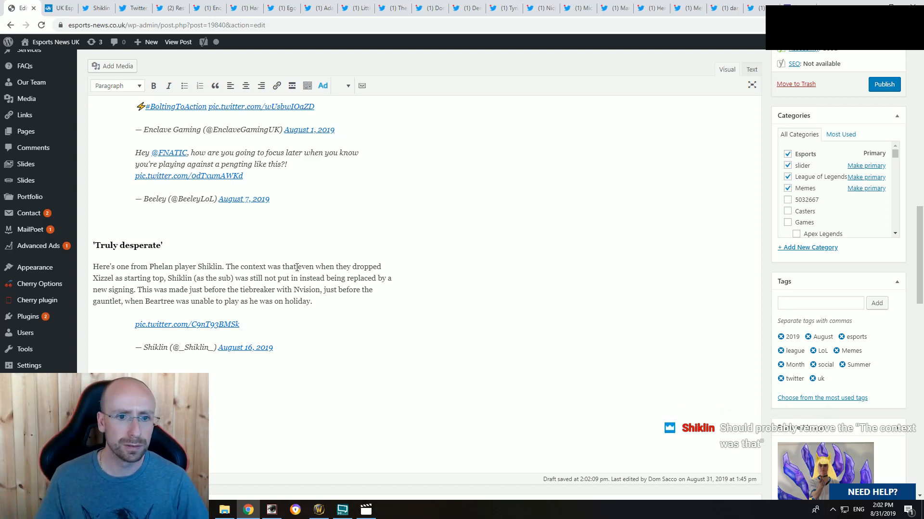
# Step: Change "The context was that even" to "Even" and reword the same sentence to "and was instead replaced by a new signing"
pyautogui.moveTo(303, 267); pyautogui.dragTo(226, 267)
pyautogui.write('E')
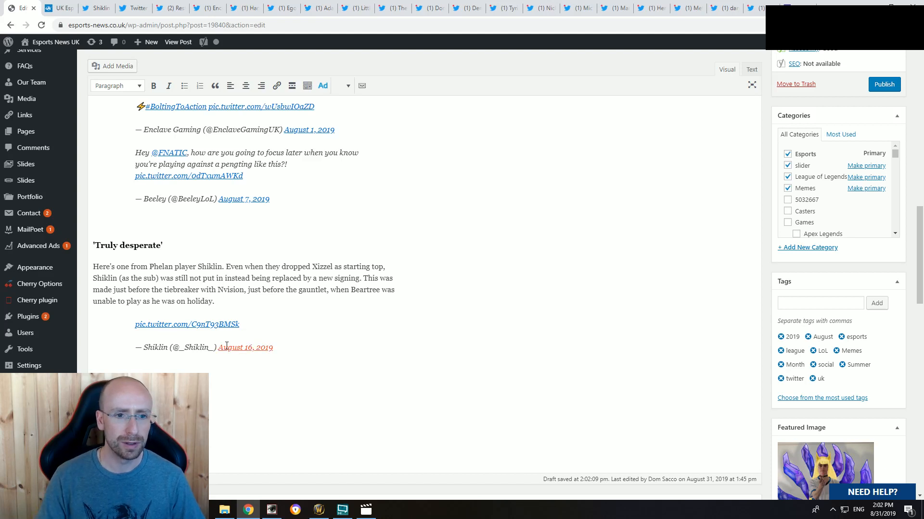
pyautogui.click(225, 278)
pyautogui.write('and was')
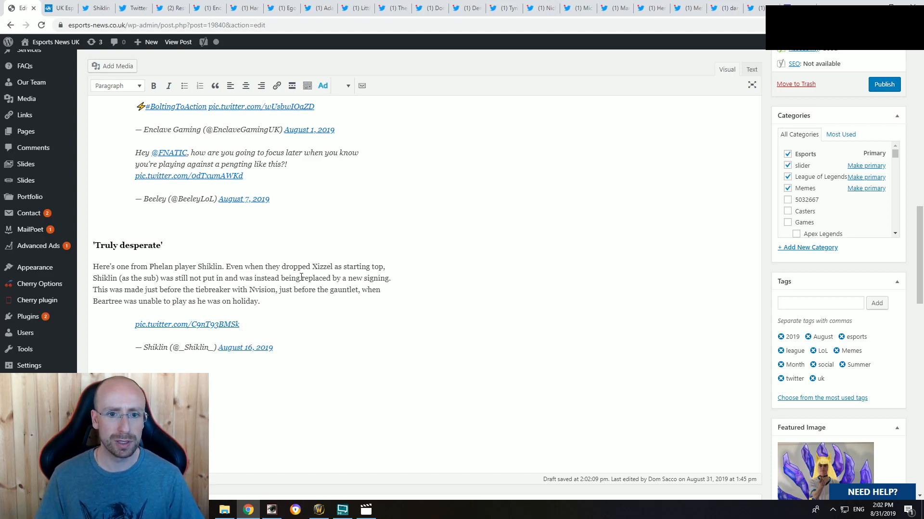
pyautogui.click(301, 278)
pyautogui.press('BackSpace')
pyautogui.press('BackSpace')
pyautogui.press('BackSpace')
pyautogui.press('BackSpace')
pyautogui.press('BackSpace')
pyautogui.press('BackSpace')
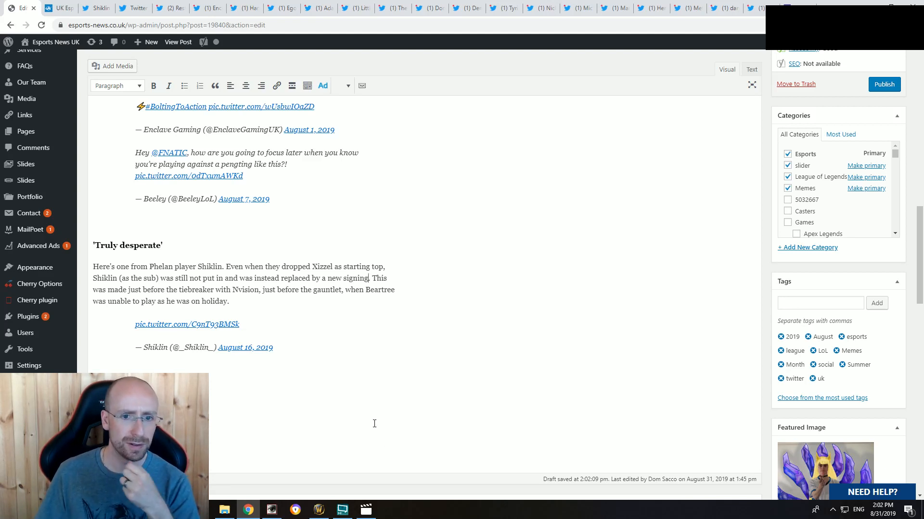
# Step: Extend the sentence after "a new signing" with ", so he made this meme to mark the occasion."
pyautogui.write('.')
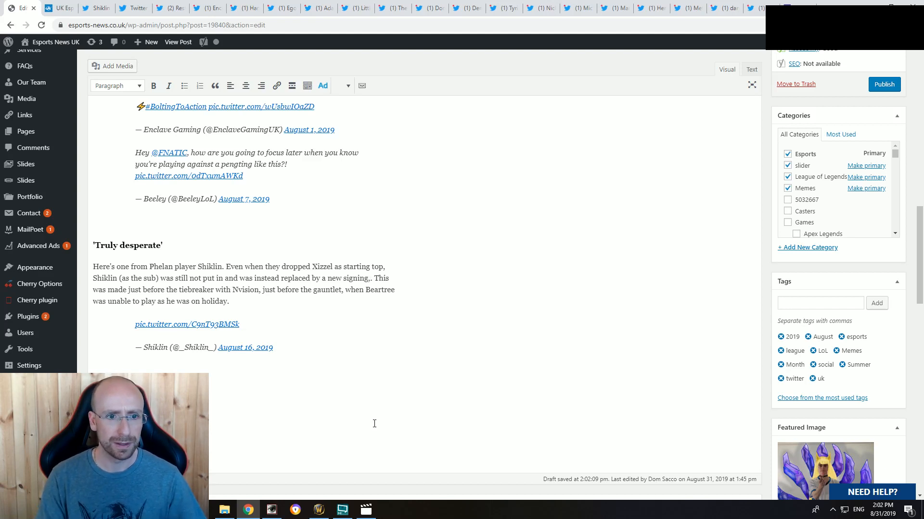
pyautogui.write(' so he made this meme')
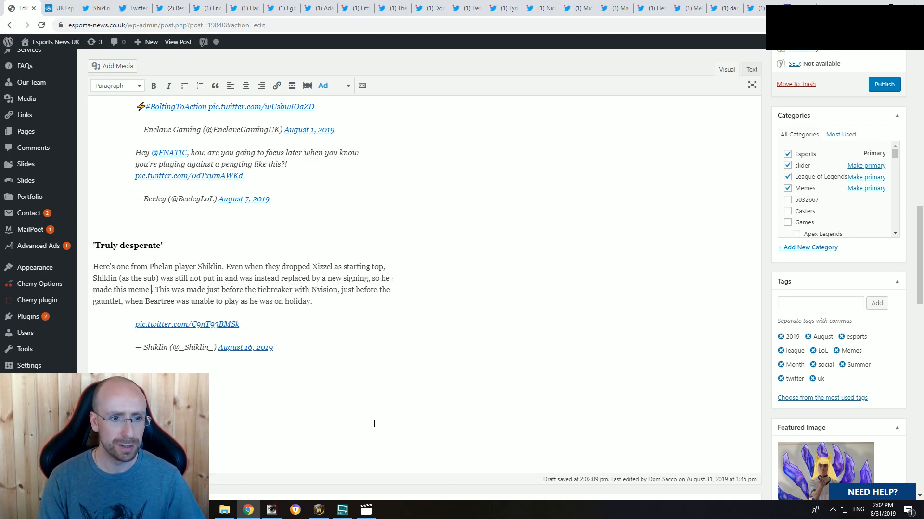
pyautogui.write(' to mark the o')
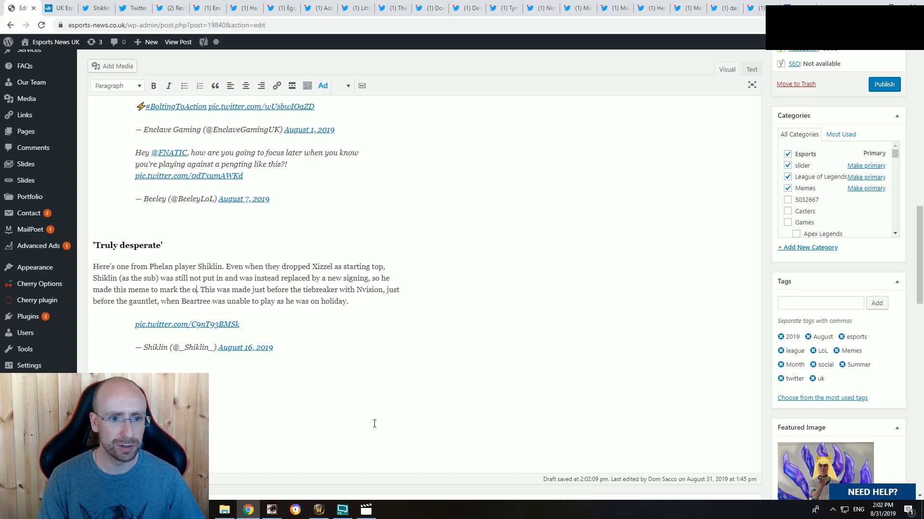
pyautogui.write('ccasion')
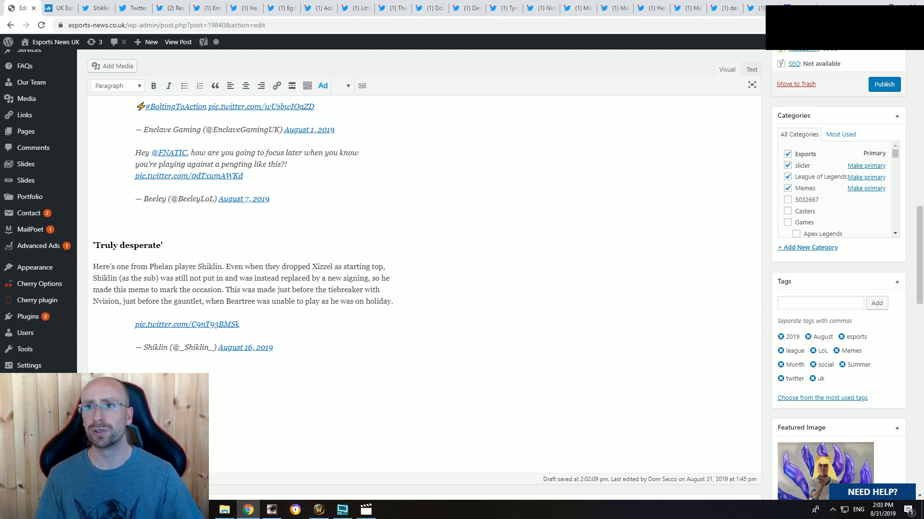
# Step: Look up the word "occasion" on Google in a new browser tab and return to the draft
pyautogui.hotkey('ctrl', 't')
pyautogui.write('occasion')
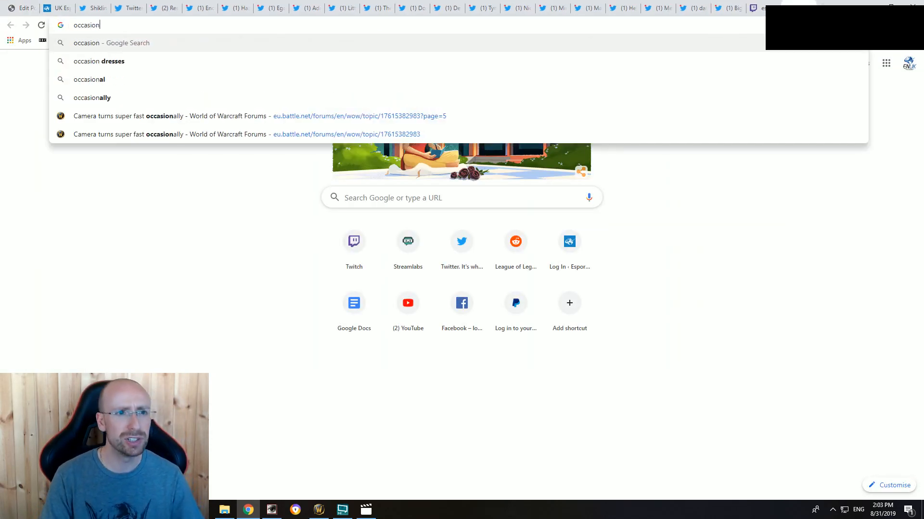
pyautogui.press('Return')
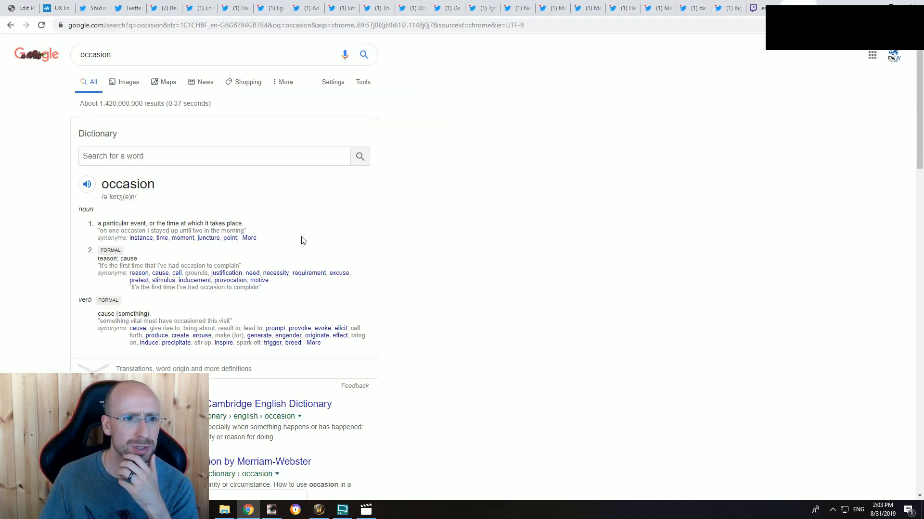
pyautogui.hotkey('ctrl', 'w')
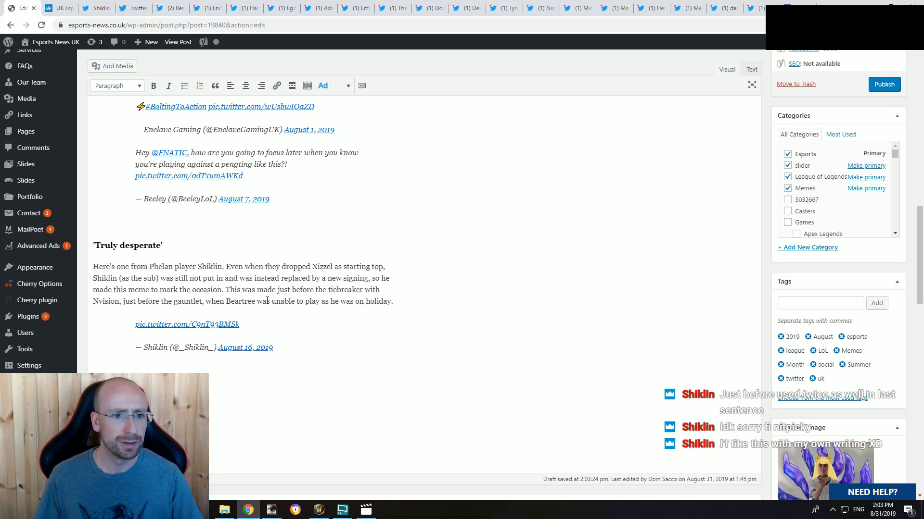
# Step: Delete the phrase "just before the gauntlet," from the last sentence of the 'Truly desperate' paragraph
pyautogui.moveTo(277, 290); pyautogui.dragTo(310, 291)
pyautogui.click(310, 290)
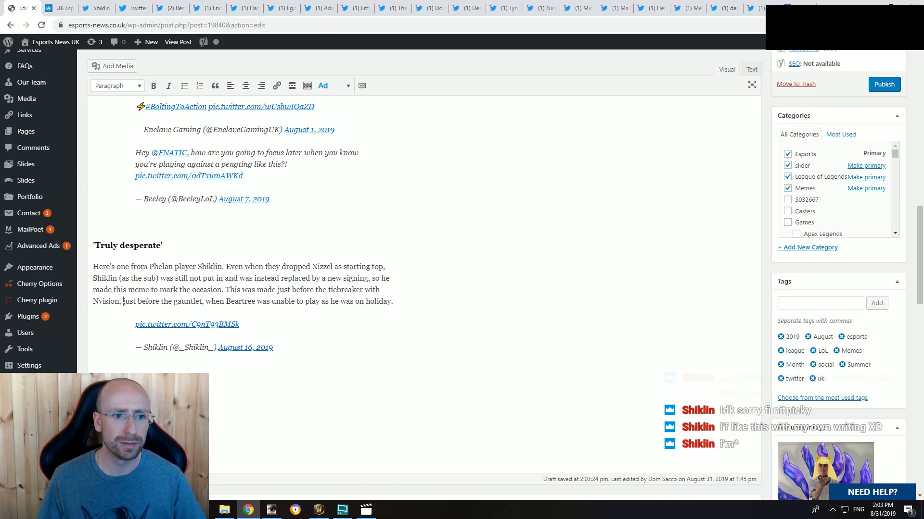
pyautogui.moveTo(123, 301); pyautogui.dragTo(205, 301)
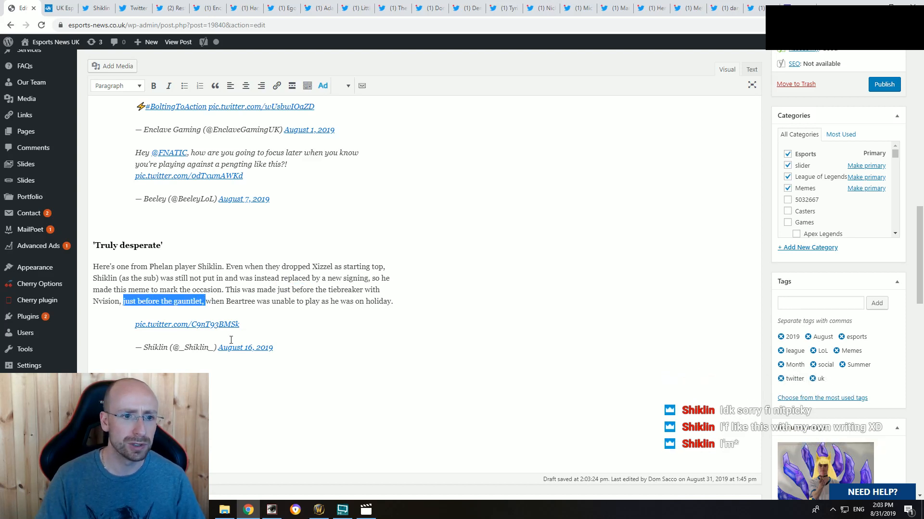
pyautogui.press('BackSpace')
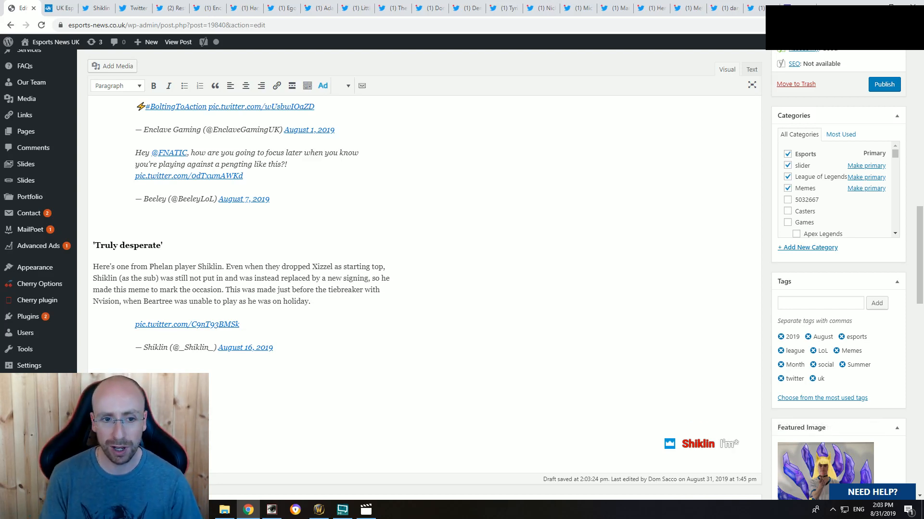
pyautogui.scroll(15, 226, 366)
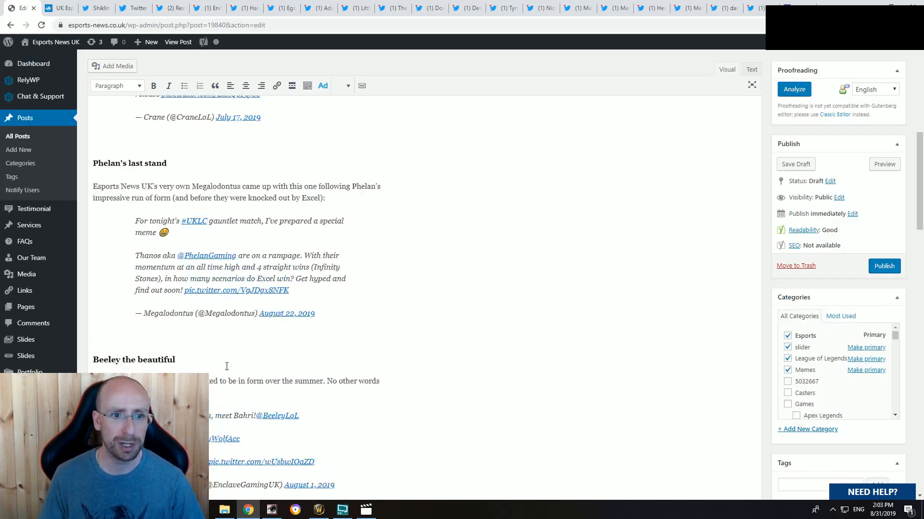
# Step: Review the draft's meme sections, from "Riot's strict testing operations" down to the last section, 'Truly desperate'
pyautogui.scroll(-15, 227, 366)
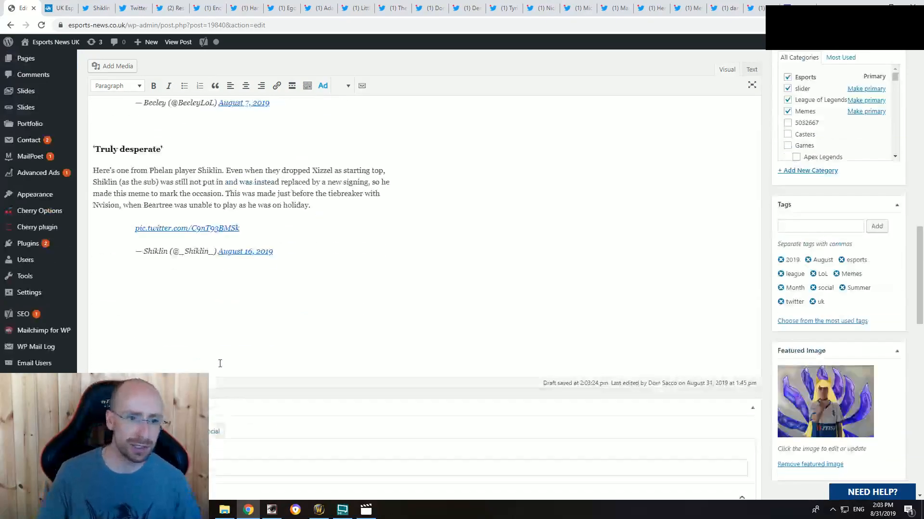
pyautogui.moveTo(320, 284); pyautogui.dragTo(85, 147)
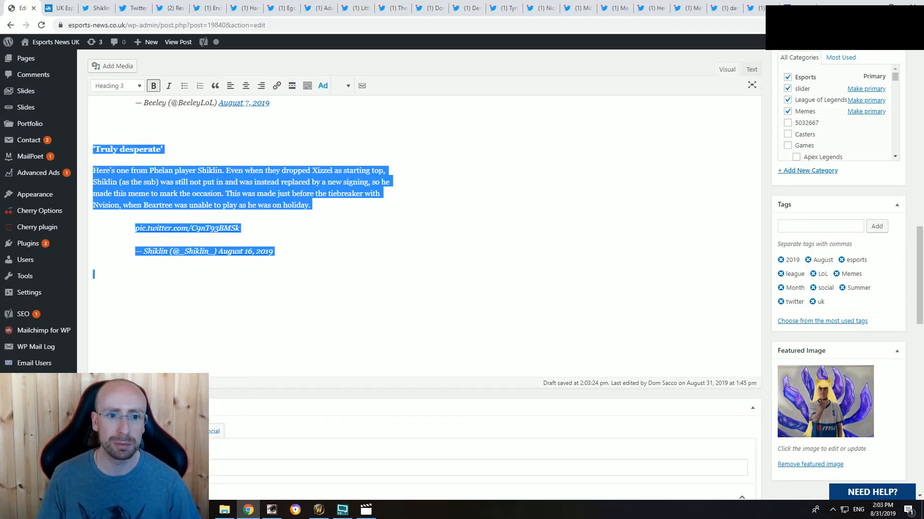
pyautogui.click(220, 298)
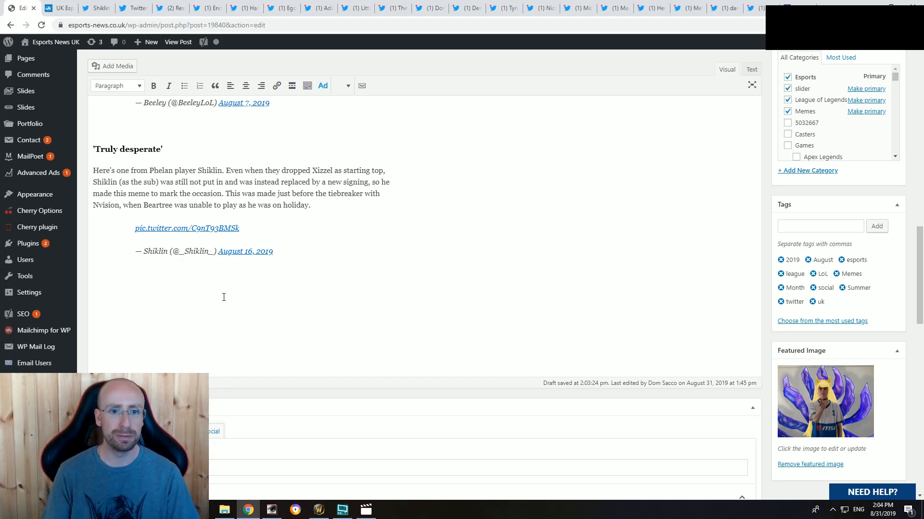
pyautogui.scroll(10, 216, 285)
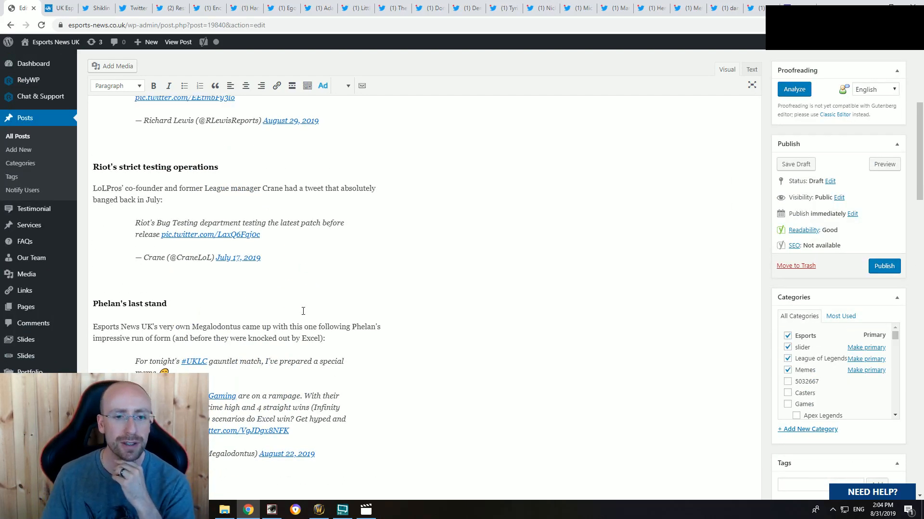
pyautogui.scroll(8, 299, 308)
pyautogui.scroll(-13, 300, 310)
pyautogui.scroll(-5, 299, 310)
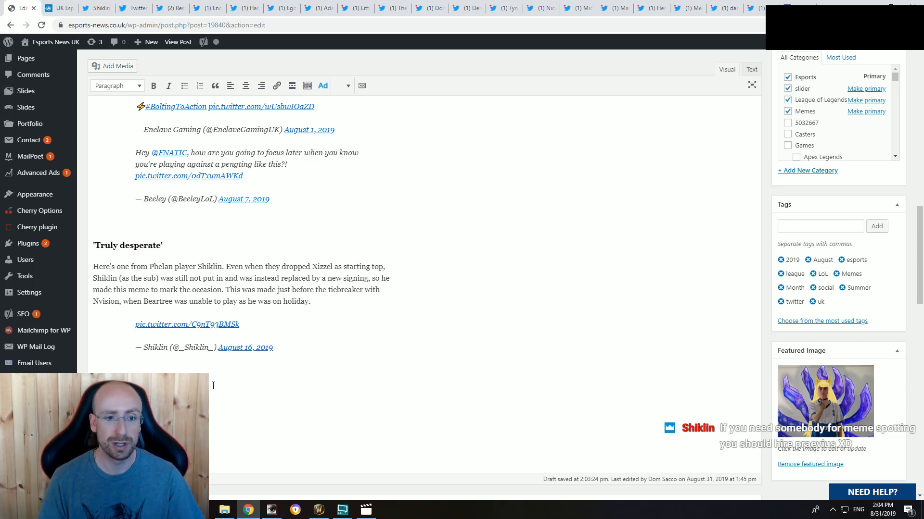
pyautogui.scroll(-2, 298, 278)
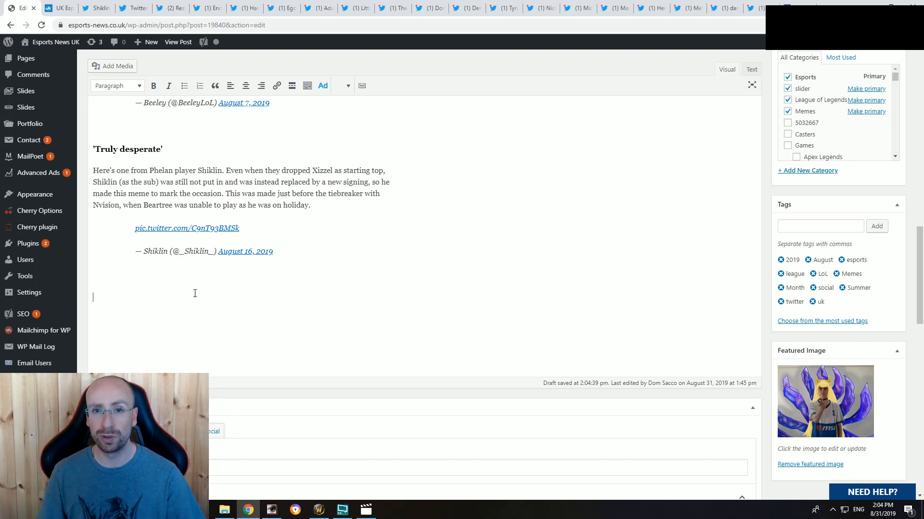
pyautogui.click(297, 305)
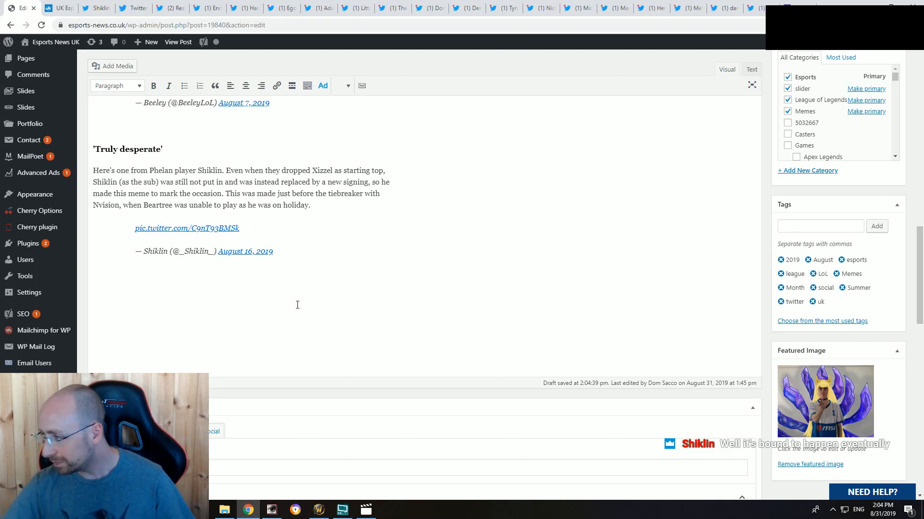
# Step: Close the browser tabs holding the already embedded "truly desperate" meme tweet and its Twitter Publish embed code
pyautogui.click(100, 8)
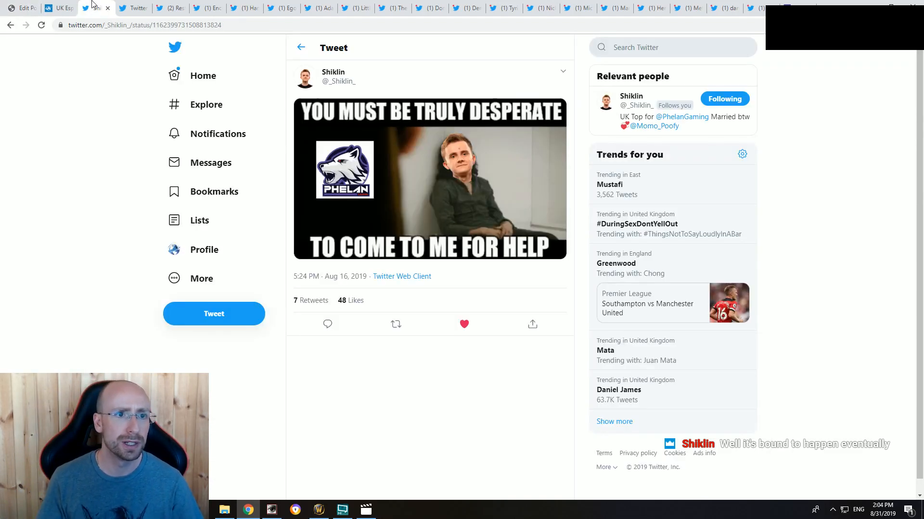
pyautogui.click(107, 8)
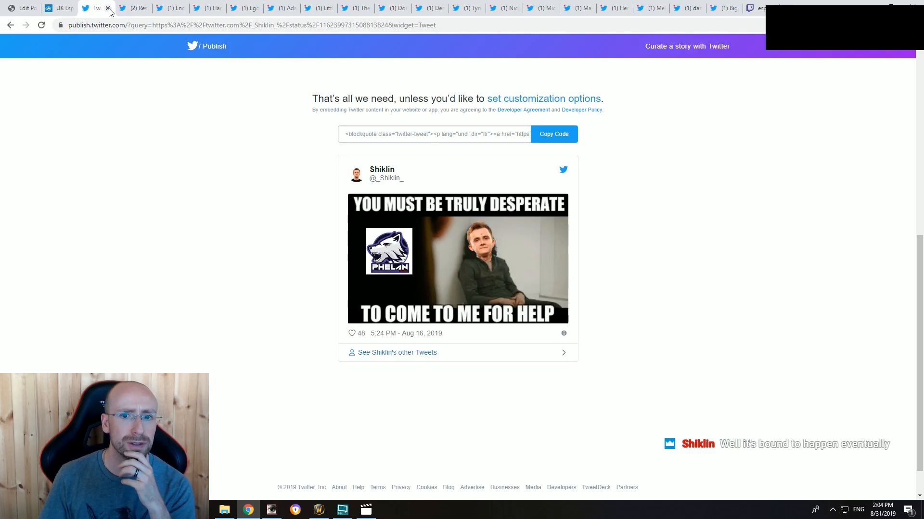
pyautogui.click(107, 8)
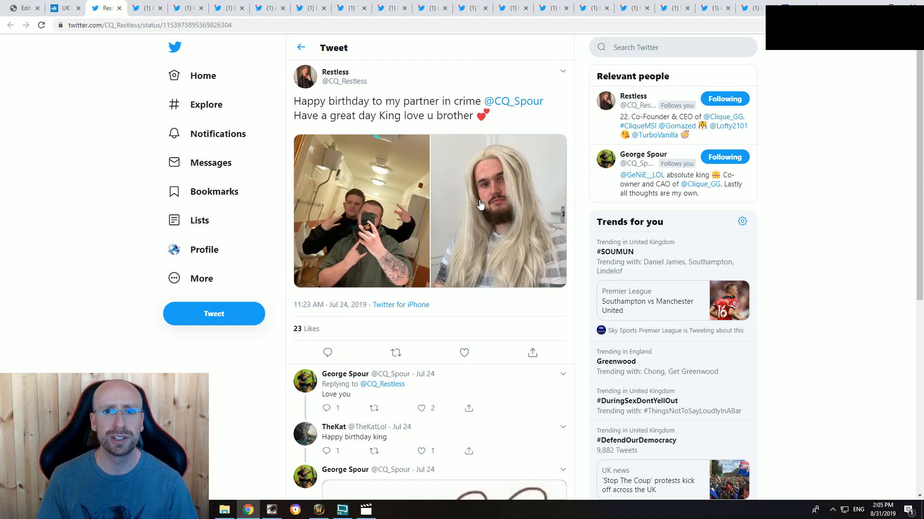
# Step: Enlarge the long blonde wig photo in the "Happy birthday to my partner in crime" tweet and look through its replies
pyautogui.click(500, 204)
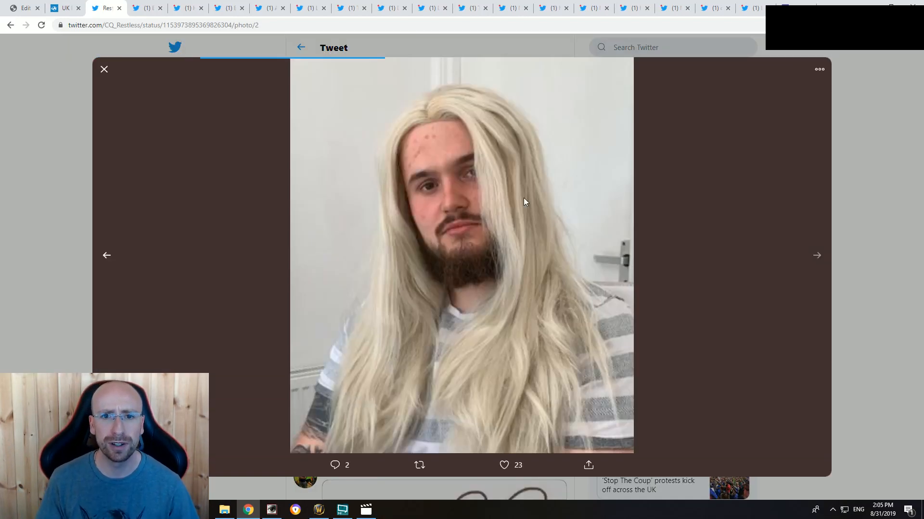
pyautogui.click(866, 154)
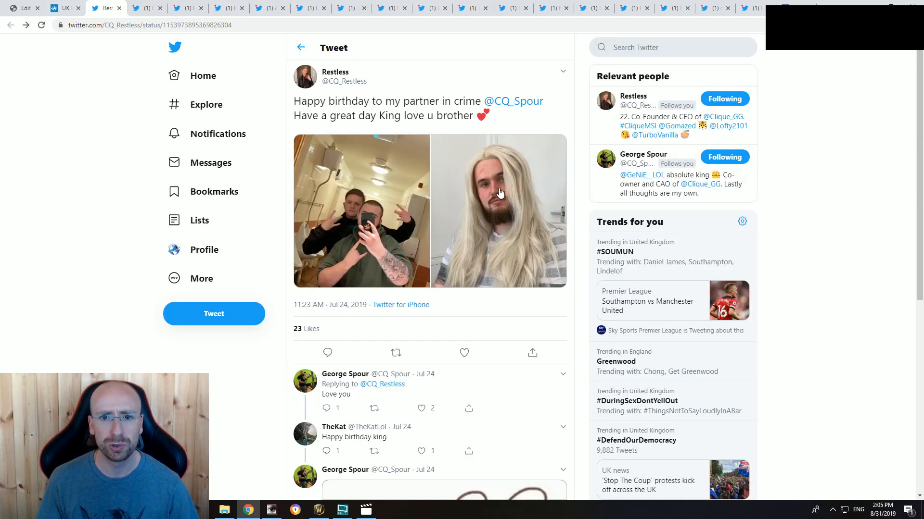
pyautogui.click(493, 210)
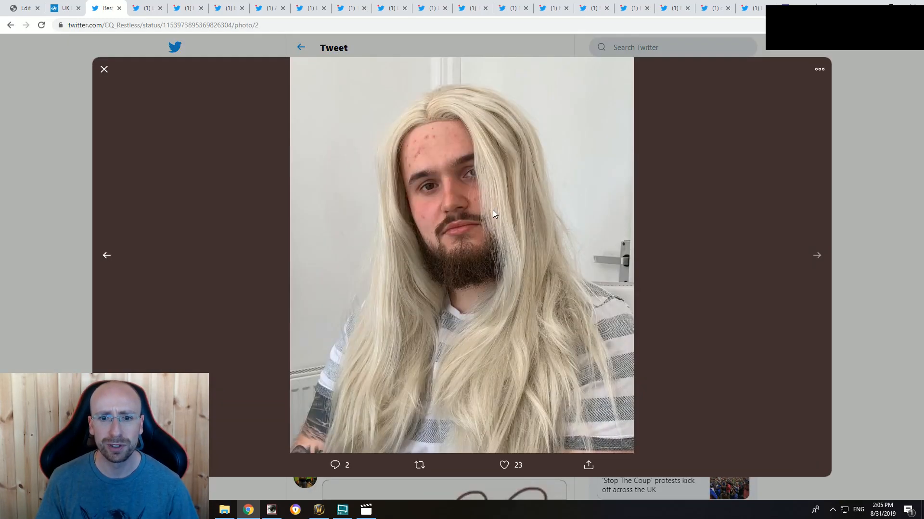
pyautogui.click(850, 191)
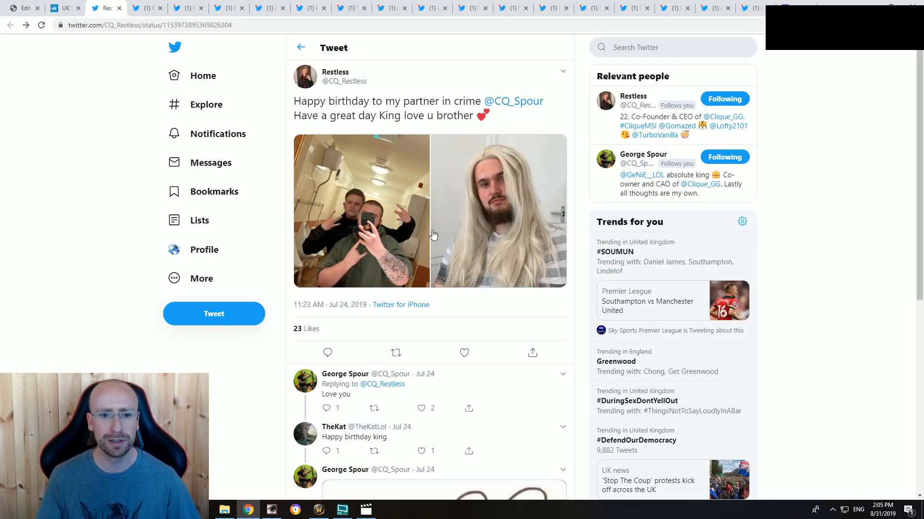
pyautogui.scroll(-6, 433, 235)
pyautogui.scroll(3, 448, 281)
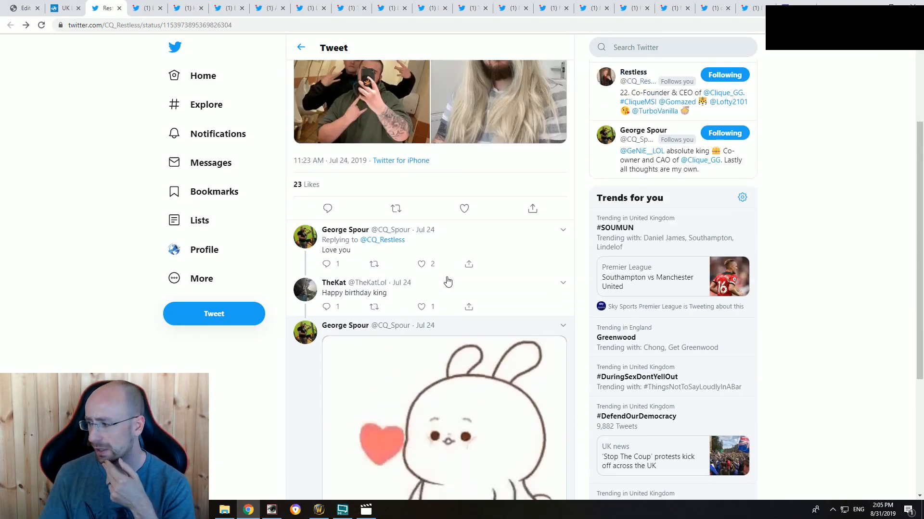
pyautogui.scroll(3, 441, 277)
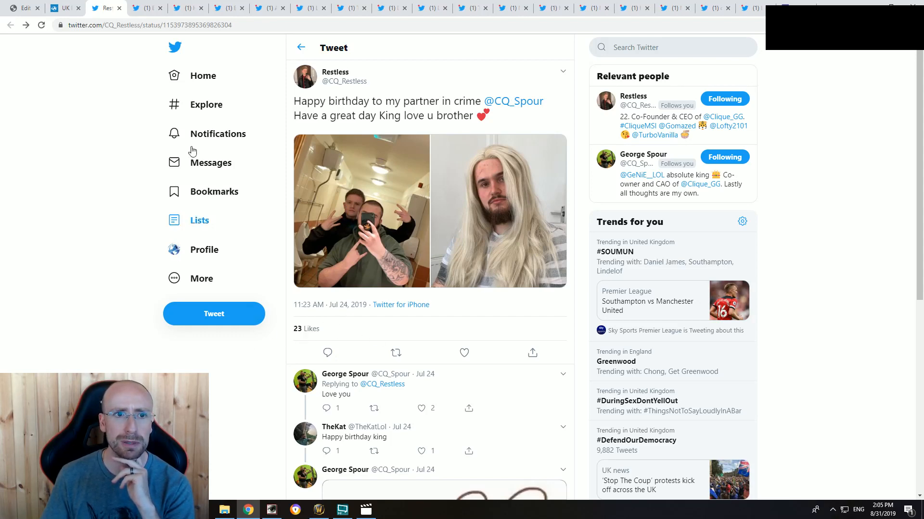
pyautogui.click(187, 8)
pyautogui.scroll(-5, 208, 290)
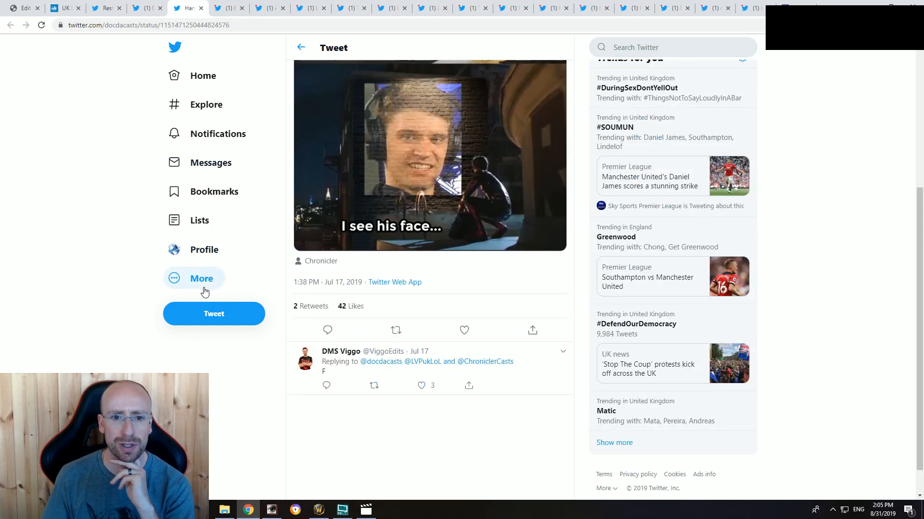
pyautogui.scroll(5, 146, 67)
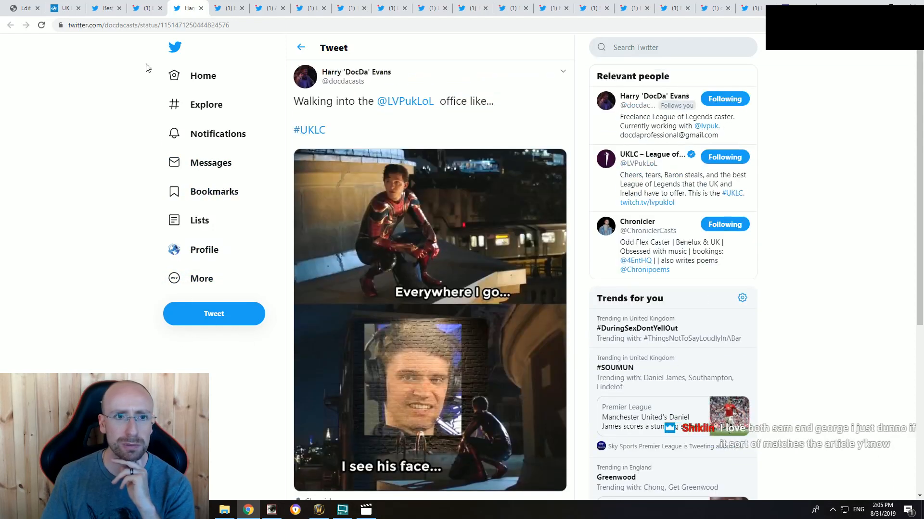
pyautogui.click(106, 8)
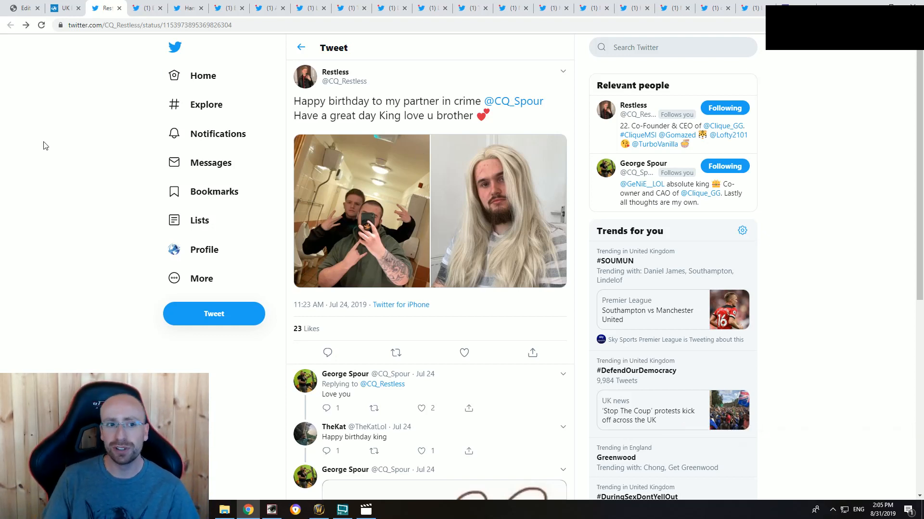
pyautogui.rightClick(29, 133)
pyautogui.rightClick(3, 106)
pyautogui.click(0, 79)
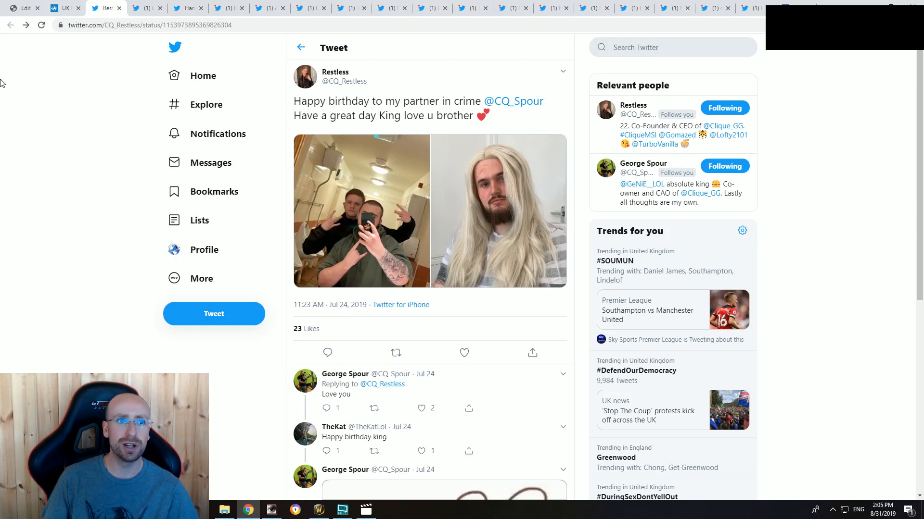
pyautogui.rightClick(10, 118)
pyautogui.click(8, 124)
pyautogui.rightClick(8, 123)
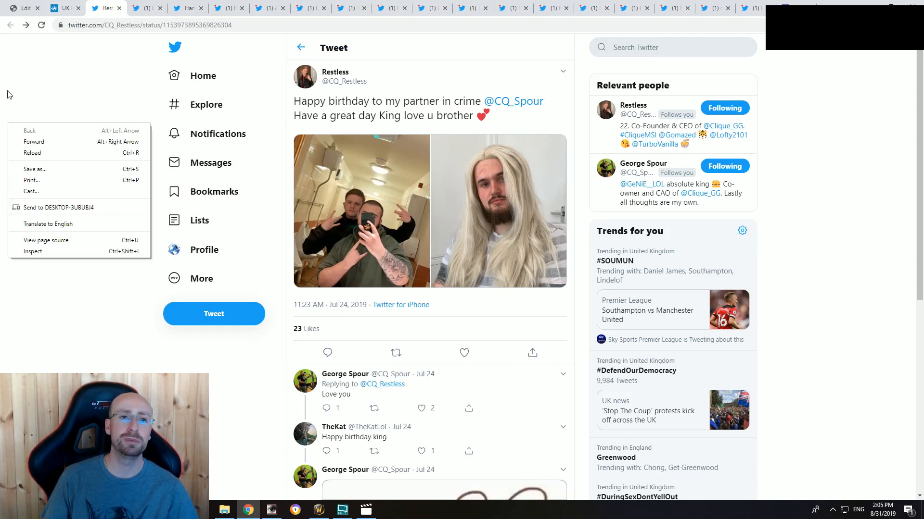
pyautogui.click(8, 91)
pyautogui.rightClick(12, 120)
pyautogui.click(32, 79)
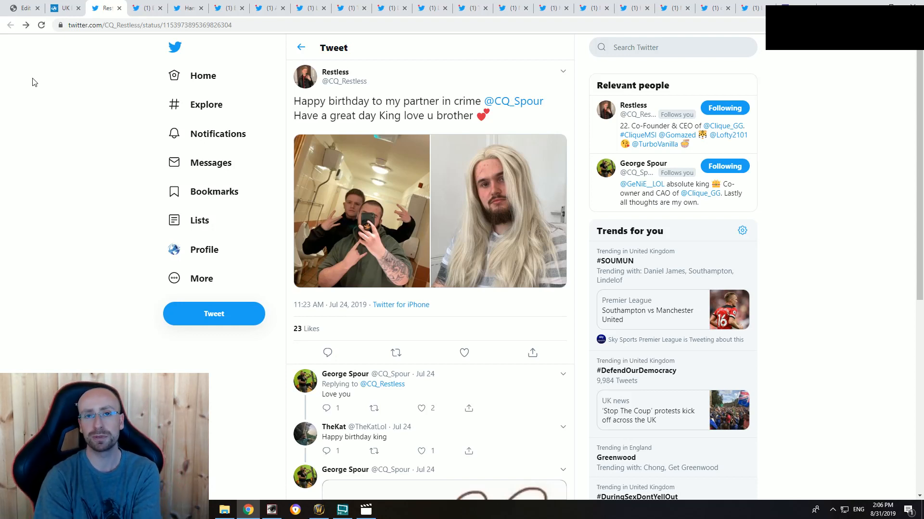
# Step: Look over the title, featured image and intro in the article's already open preview
pyautogui.click(66, 6)
pyautogui.scroll(8, 119, 265)
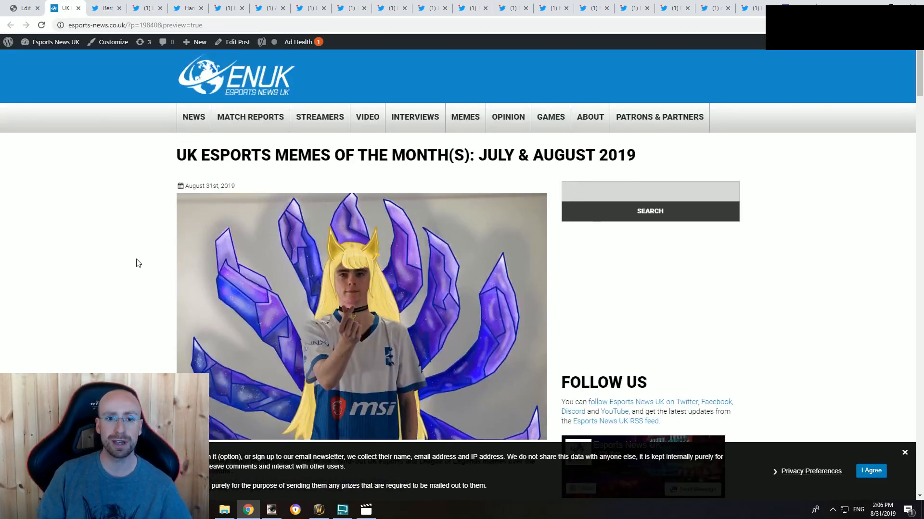
pyautogui.scroll(-11, 136, 259)
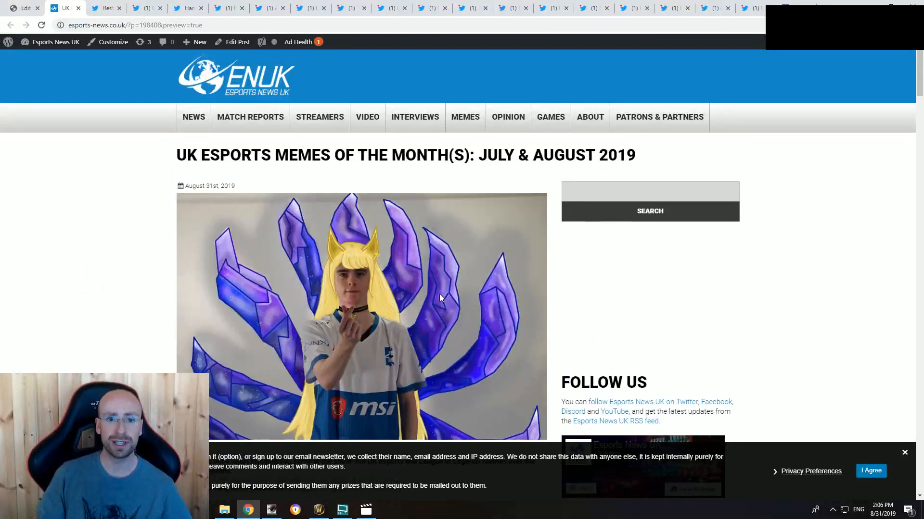
pyautogui.scroll(1, 408, 317)
pyautogui.scroll(-2, 379, 296)
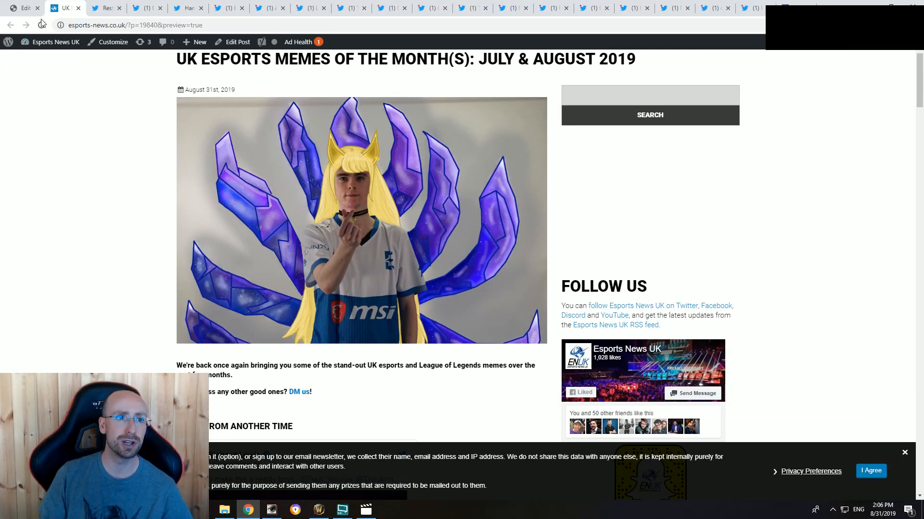
# Step: Return to the article in the WordPress editor and save it as a draft
pyautogui.click(24, 7)
pyautogui.scroll(6, 396, 262)
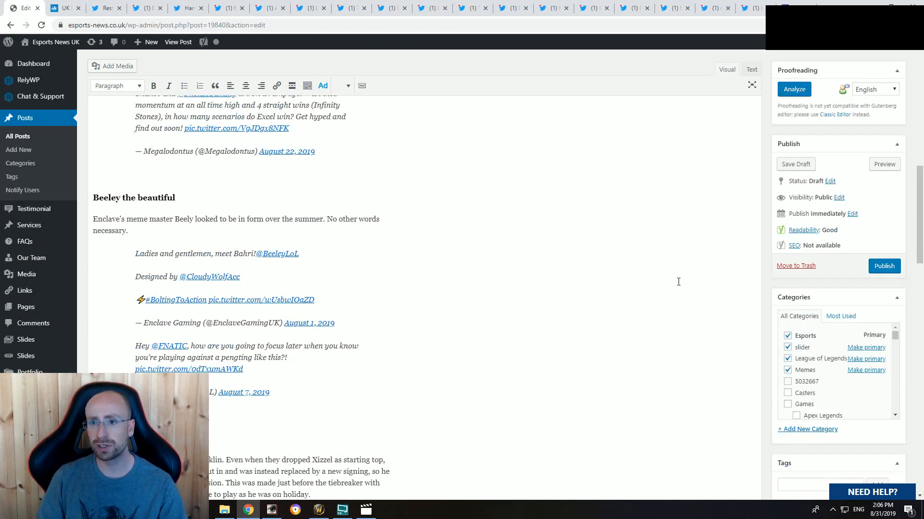
pyautogui.scroll(4, 679, 281)
pyautogui.click(801, 164)
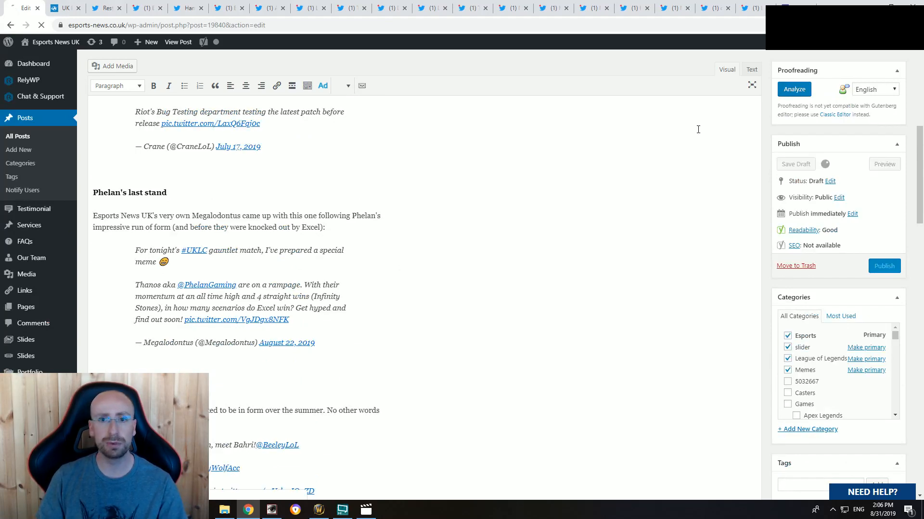
# Step: Close the birthday tweet's tab and look over the Enclave Gaming tweet with the UKLC July 17th attack plan
pyautogui.click(139, 6)
pyautogui.click(109, 6)
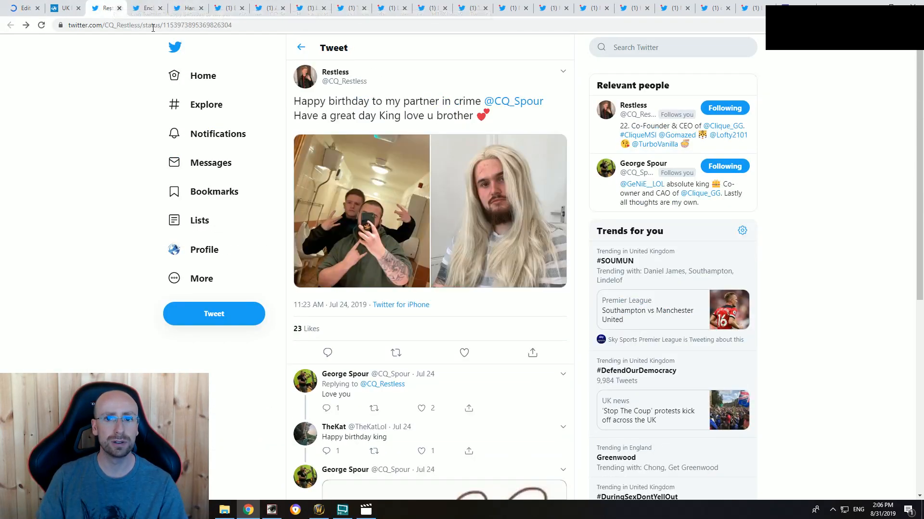
pyautogui.click(120, 8)
pyautogui.scroll(-7, 119, 227)
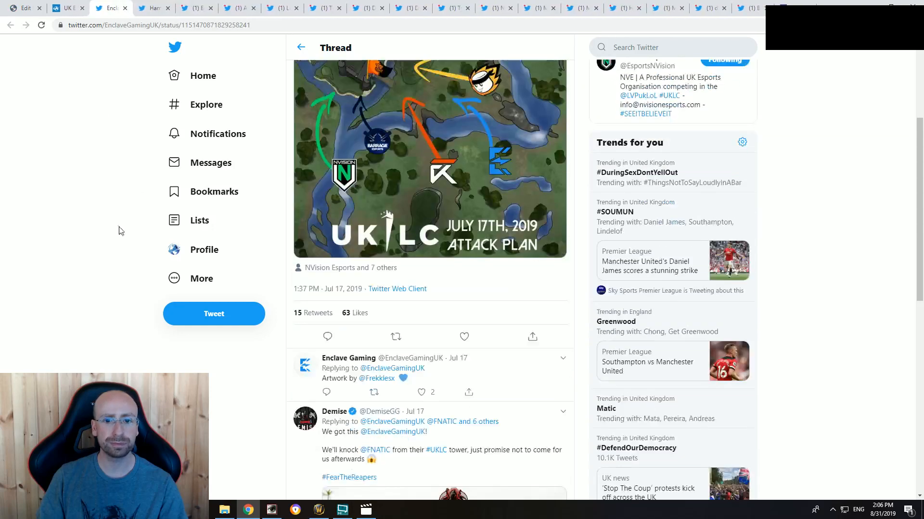
pyautogui.scroll(5, 109, 251)
# Step: Return to the saved draft and open a new preview of the updated post
pyautogui.click(28, 8)
pyautogui.scroll(-4, 136, 132)
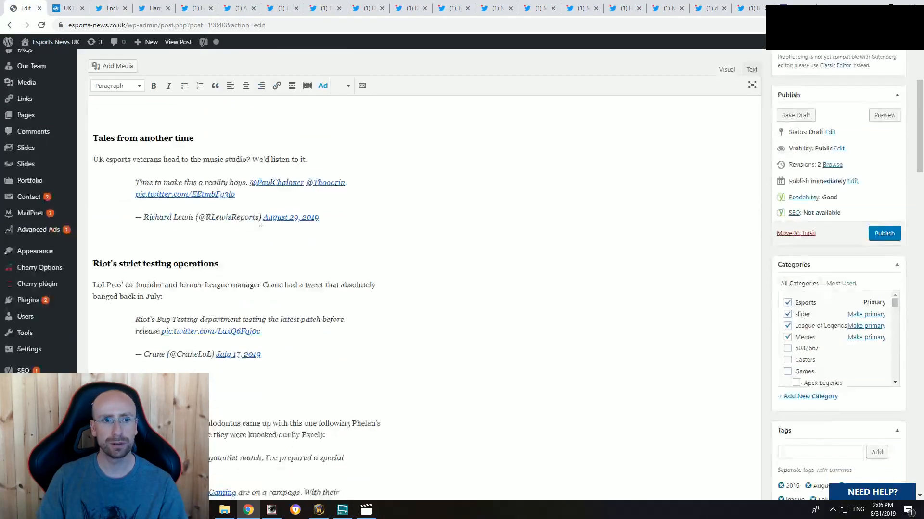
pyautogui.scroll(4, 148, 123)
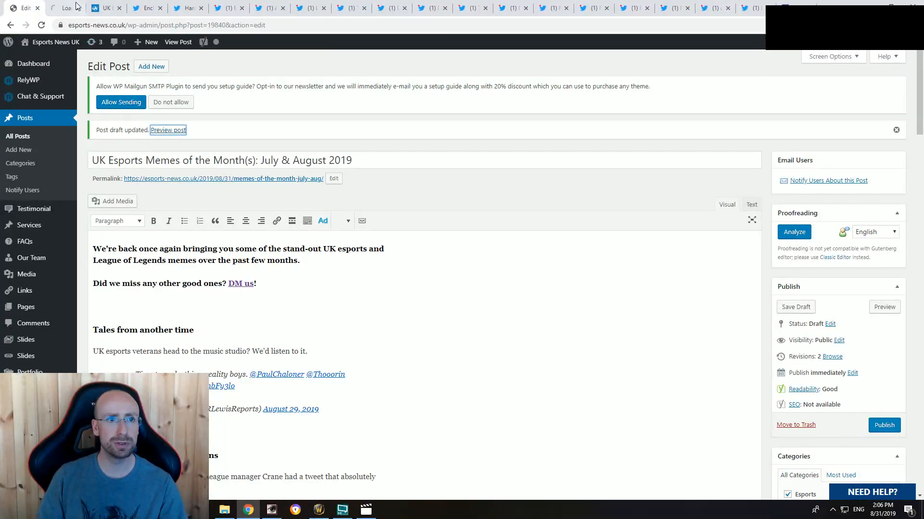
pyautogui.click(166, 130)
# Step: Check the intro and the "Tales from another time" section in the new preview, and return to the draft
pyautogui.scroll(-15, 433, 306)
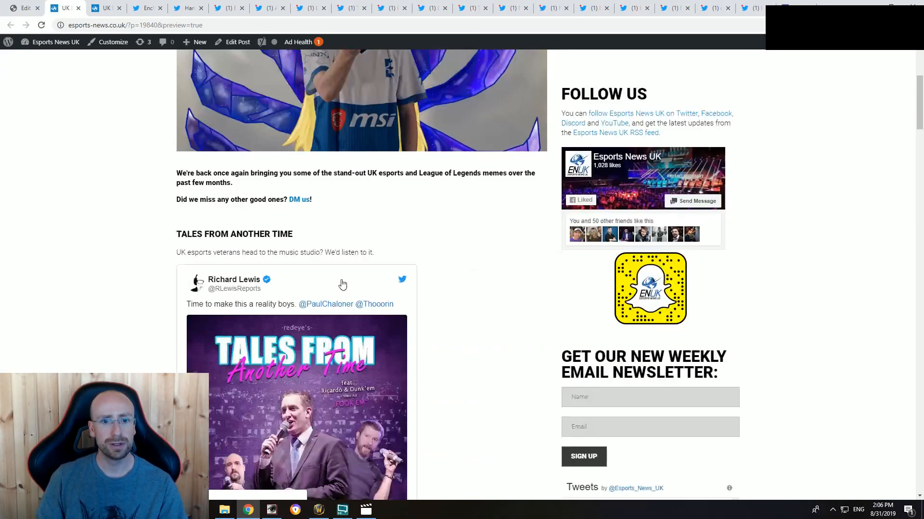
pyautogui.scroll(10, 132, 296)
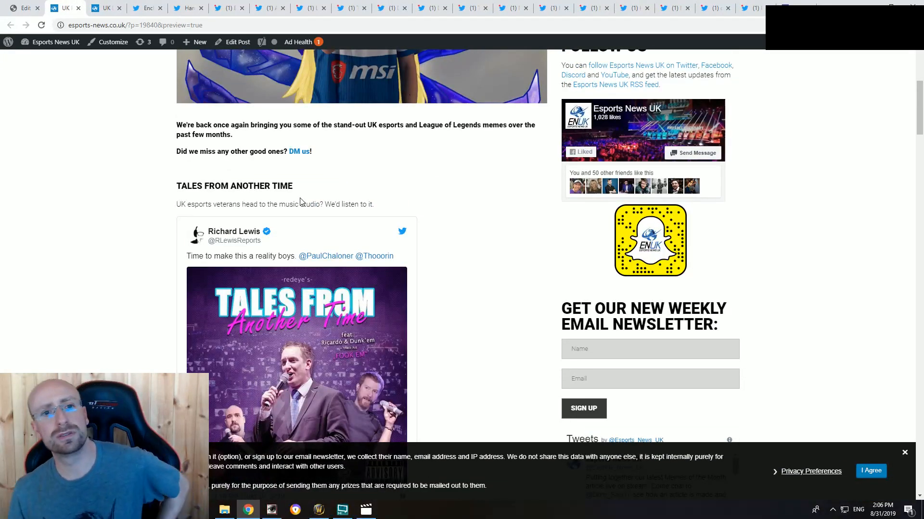
pyautogui.moveTo(293, 188); pyautogui.dragTo(187, 187)
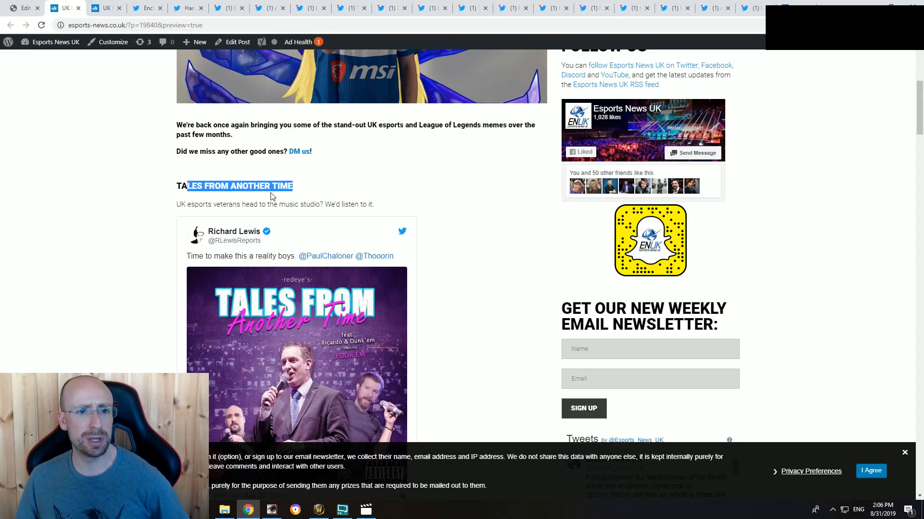
pyautogui.click(272, 200)
pyautogui.click(7, 8)
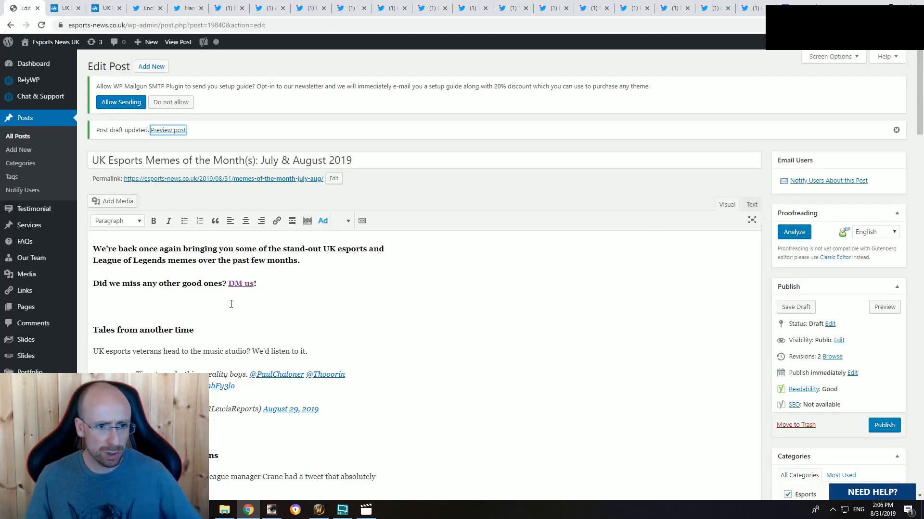
# Step: Change the "Tales from another time" section heading in the article to Heading 2
pyautogui.scroll(-2, 238, 315)
pyautogui.moveTo(194, 234); pyautogui.dragTo(93, 234)
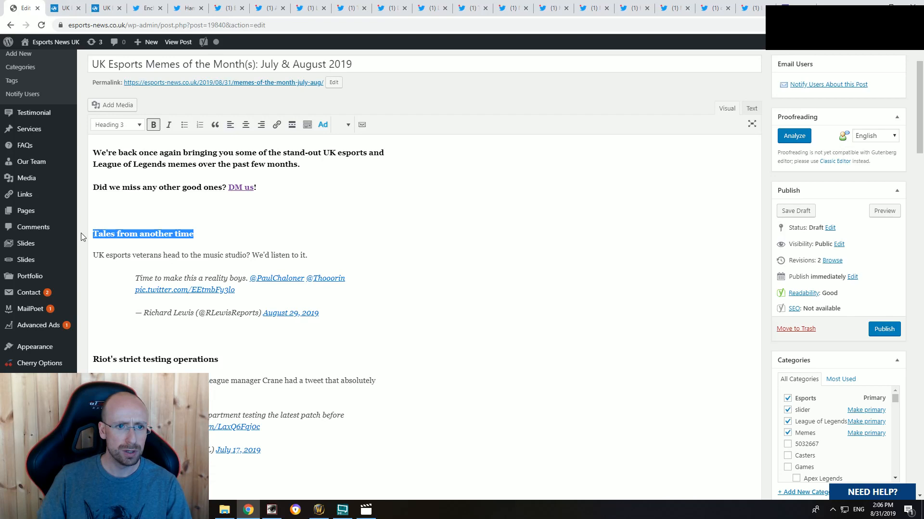
pyautogui.click(130, 125)
pyautogui.click(130, 179)
pyautogui.scroll(-2, 130, 179)
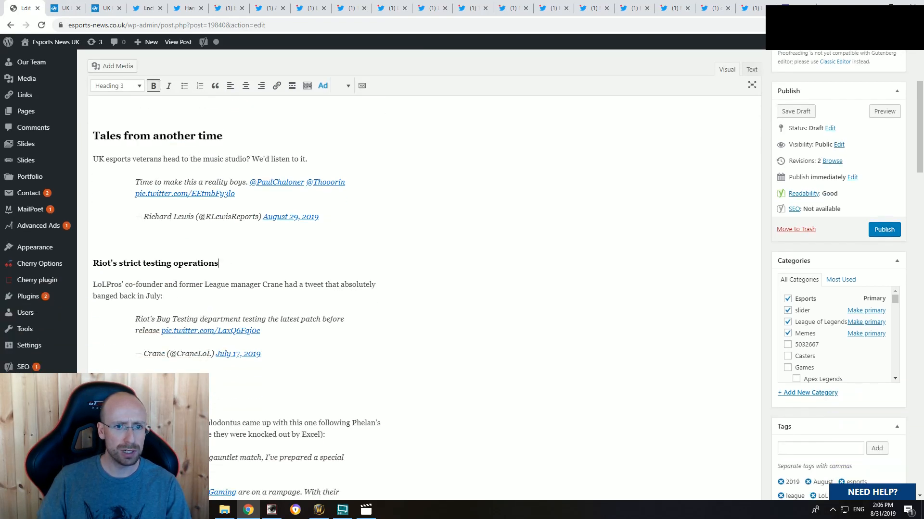
# Step: Change the "Riot's strict testing operations" section heading to Heading 2
pyautogui.moveTo(219, 264); pyautogui.dragTo(92, 263)
pyautogui.click(128, 90)
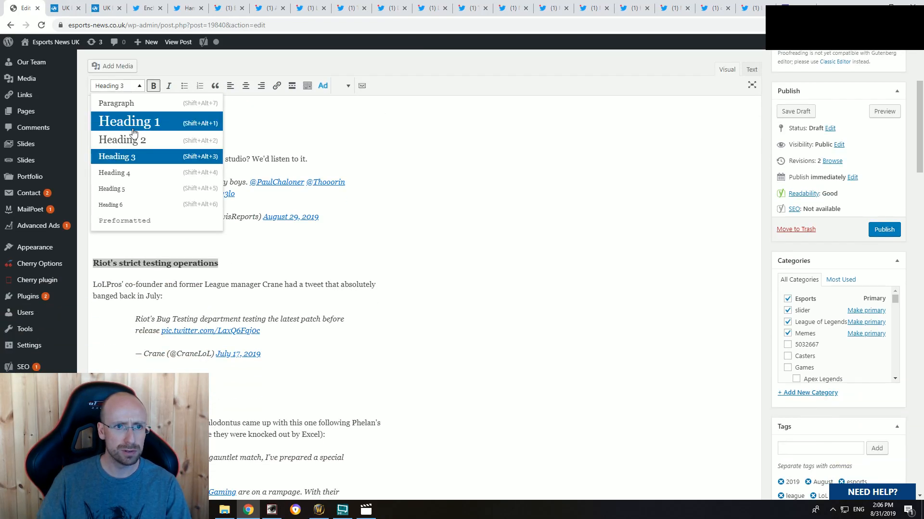
pyautogui.click(147, 140)
pyautogui.click(356, 240)
# Step: Publish the memes article
pyautogui.scroll(4, 412, 279)
pyautogui.click(889, 418)
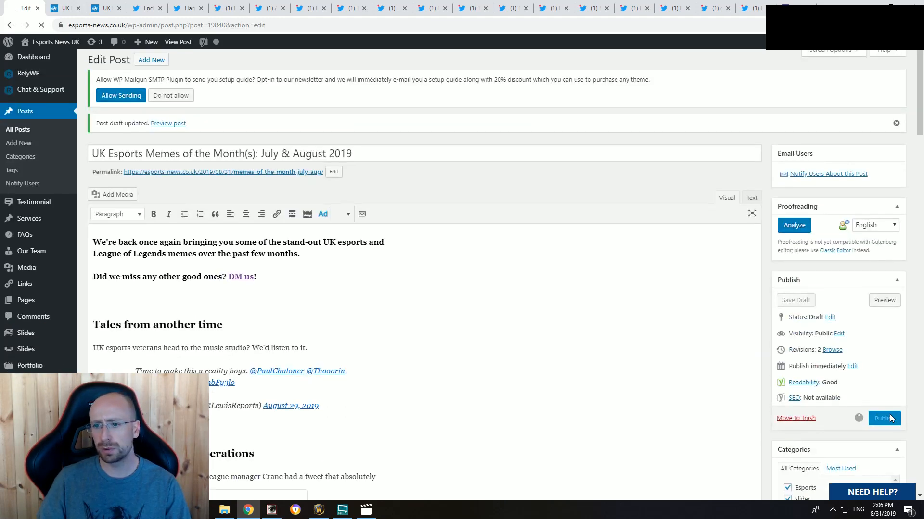
# Step: Examine the size of the "Tales from another time" heading above its tweet in the already open article preview
pyautogui.click(68, 7)
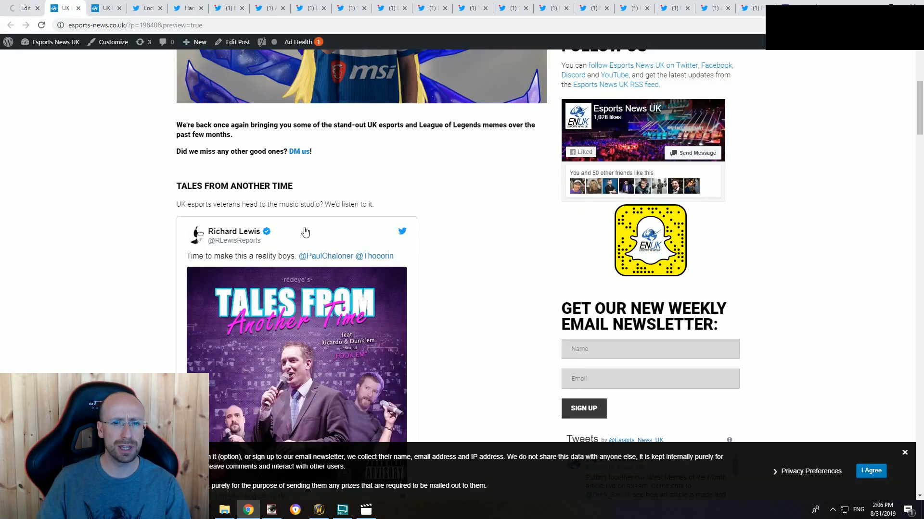
pyautogui.scroll(-3, 248, 332)
pyautogui.scroll(4, 410, 293)
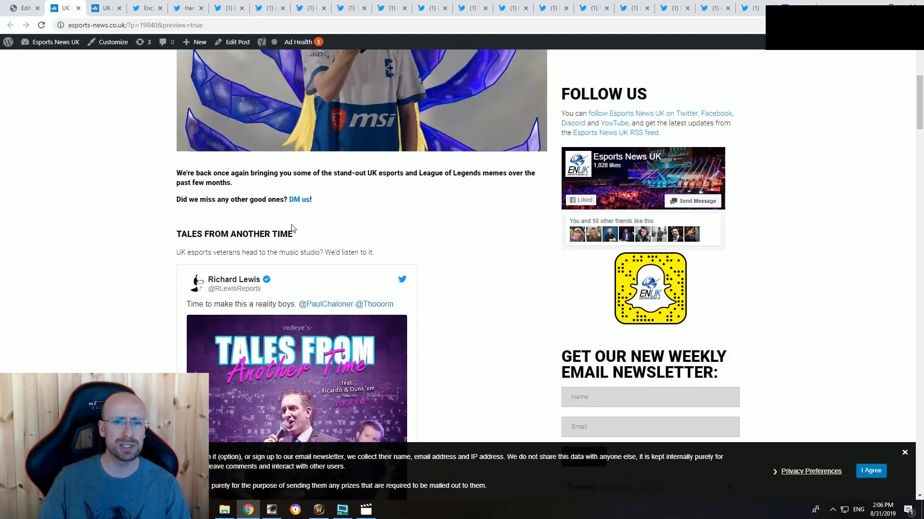
pyautogui.moveTo(293, 233); pyautogui.dragTo(165, 235)
pyautogui.click(406, 241)
pyautogui.scroll(-5, 449, 266)
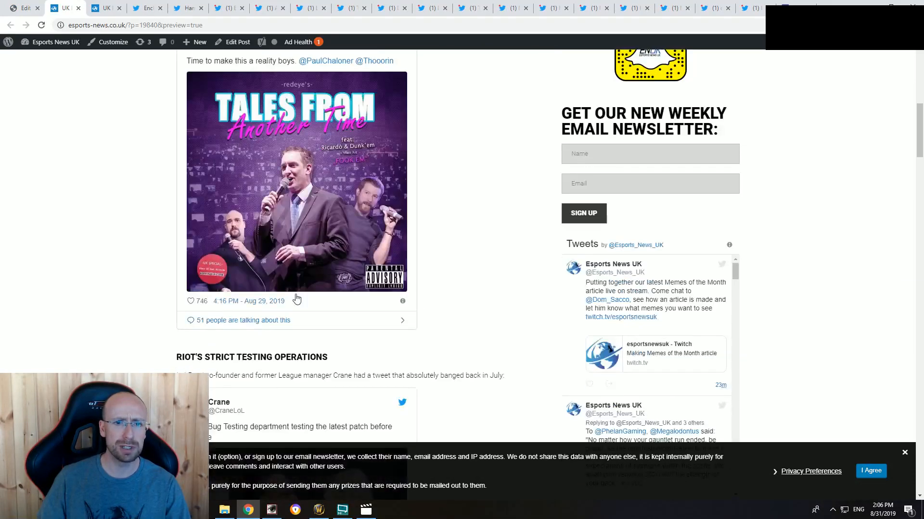
pyautogui.scroll(6, 295, 298)
pyautogui.scroll(-10, 286, 225)
pyautogui.scroll(7, 130, 68)
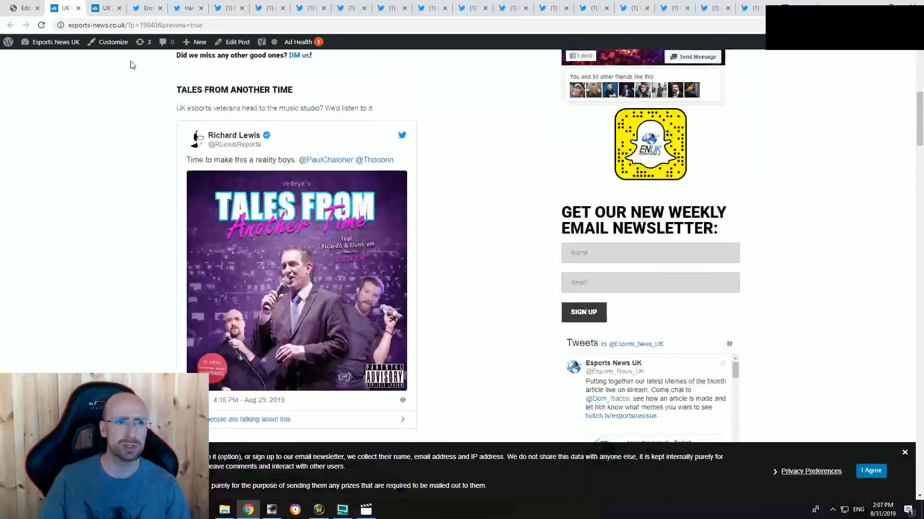
# Step: Reload the article preview to check the resized headings, and return to the WordPress editor
pyautogui.click(103, 5)
pyautogui.click(70, 5)
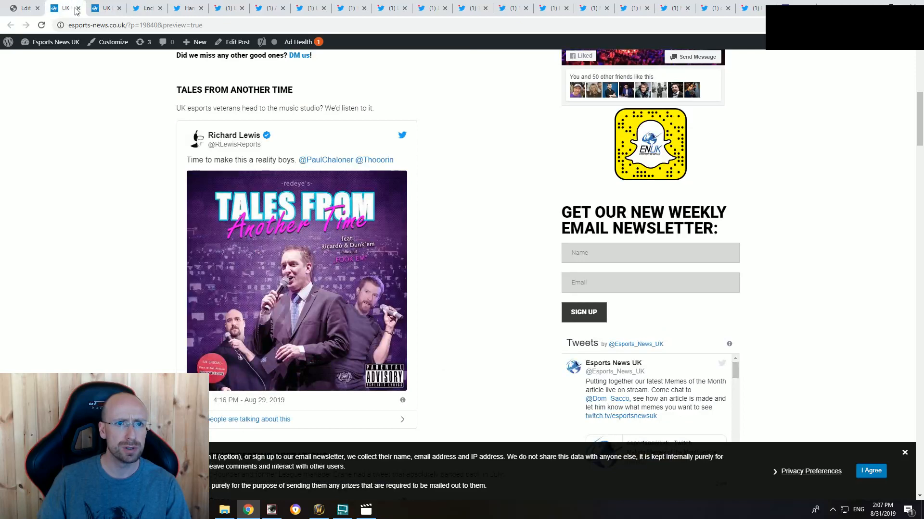
pyautogui.click(42, 26)
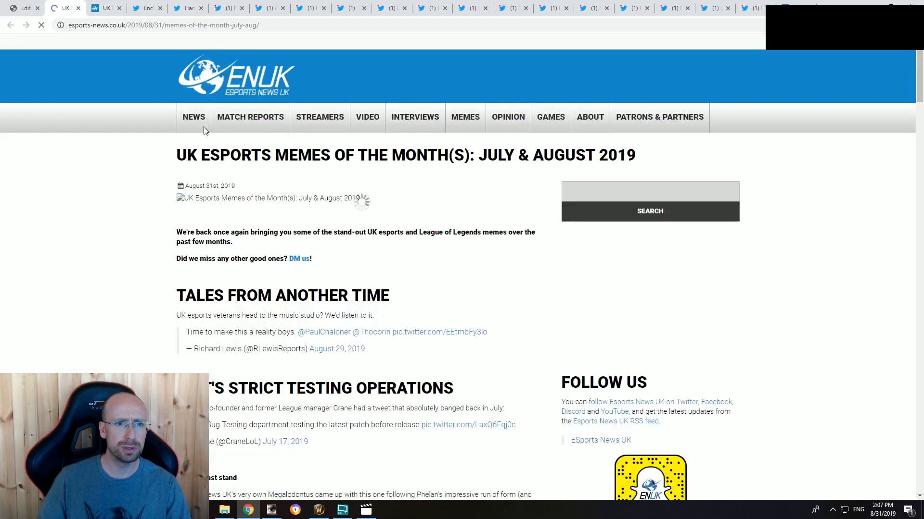
pyautogui.click(27, 5)
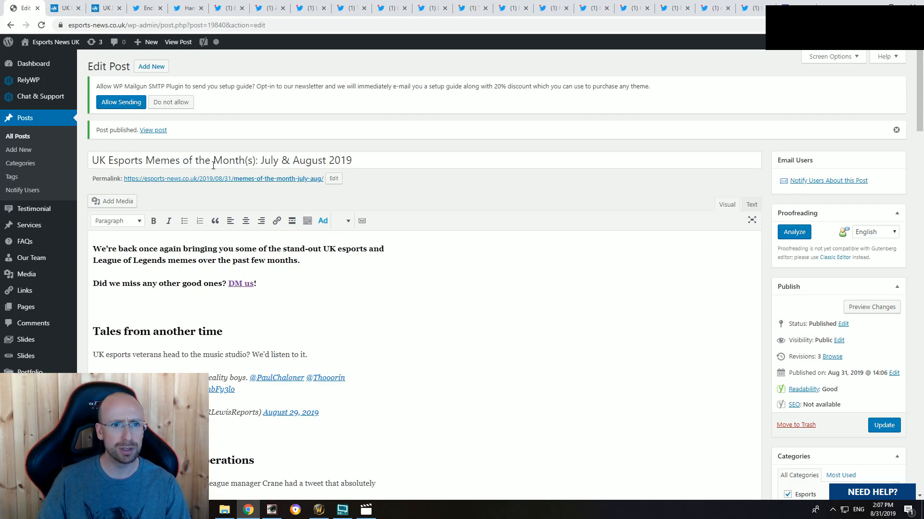
# Step: Set the post's status back to Draft and update the post
pyautogui.scroll(-3, 546, 324)
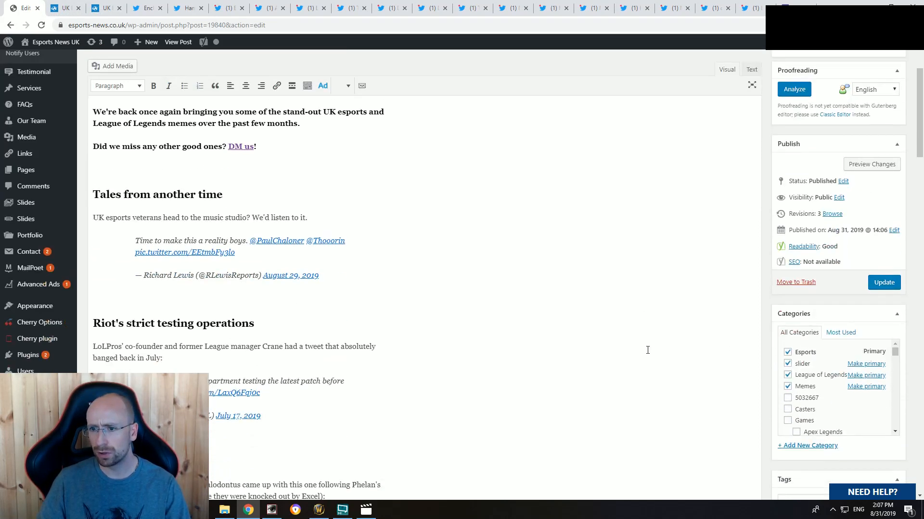
pyautogui.scroll(2, 750, 351)
pyautogui.click(842, 276)
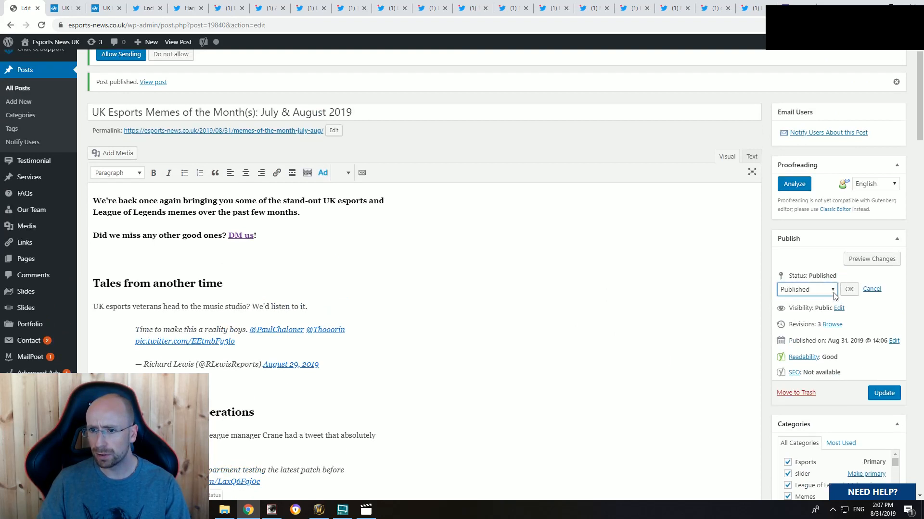
pyautogui.click(813, 290)
pyautogui.click(789, 321)
pyautogui.click(849, 289)
pyautogui.click(884, 378)
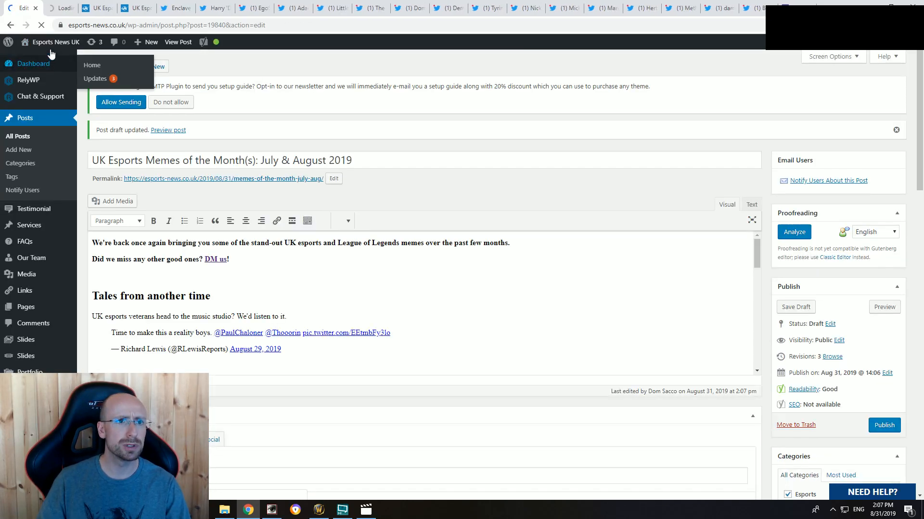
# Step: Open the Esports News UK homepage in a new tab, check its latest posts, and close that tab
pyautogui.middleClick(50, 44)
pyautogui.click(64, 7)
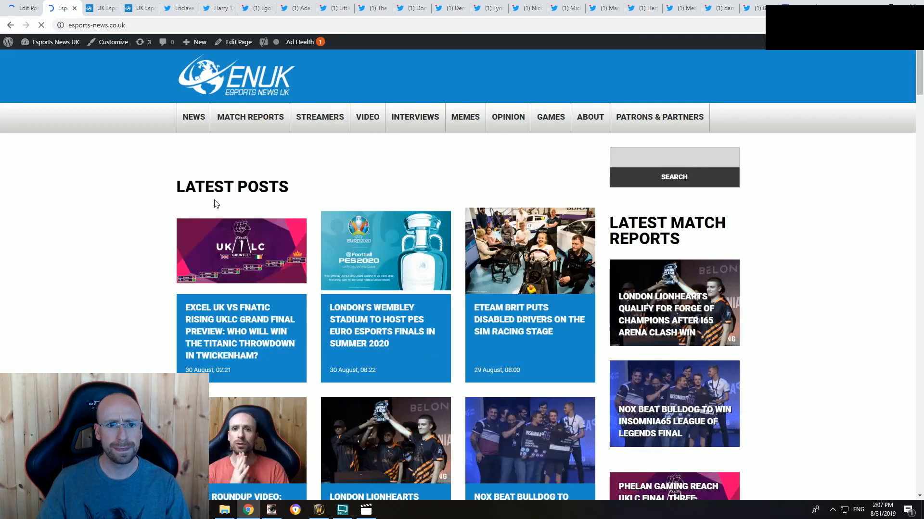
pyautogui.click(75, 9)
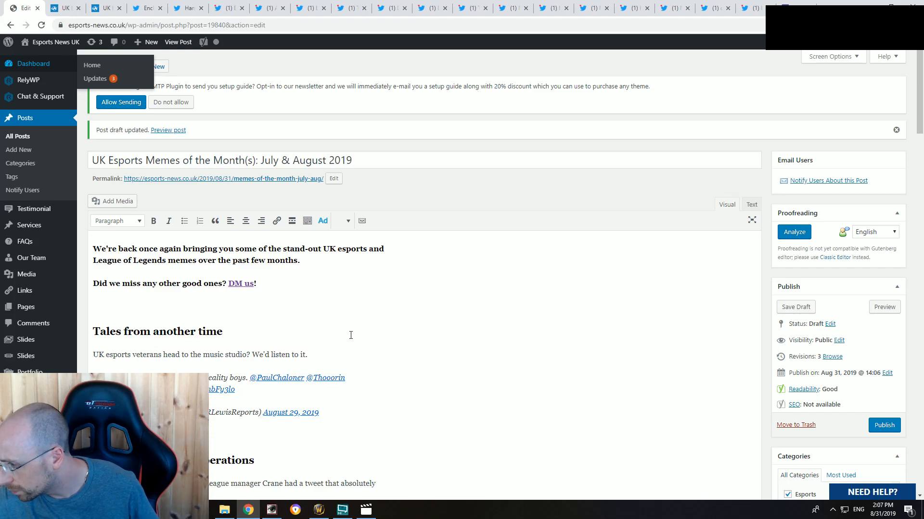
# Step: Look through the reloaded article page down to the "Riot's strict testing operations" heading
pyautogui.click(64, 9)
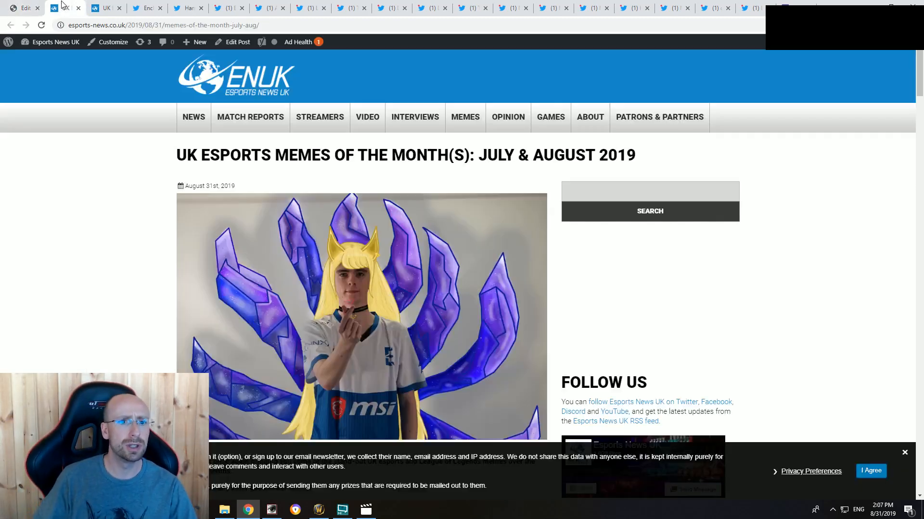
pyautogui.scroll(-6, 204, 299)
pyautogui.scroll(-4, 205, 303)
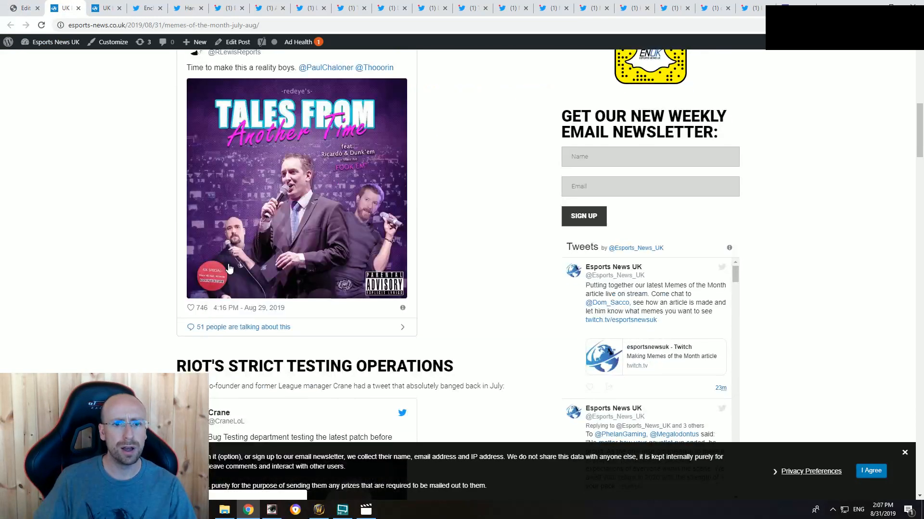
pyautogui.scroll(-5, 228, 268)
pyautogui.moveTo(456, 128); pyautogui.dragTo(191, 120)
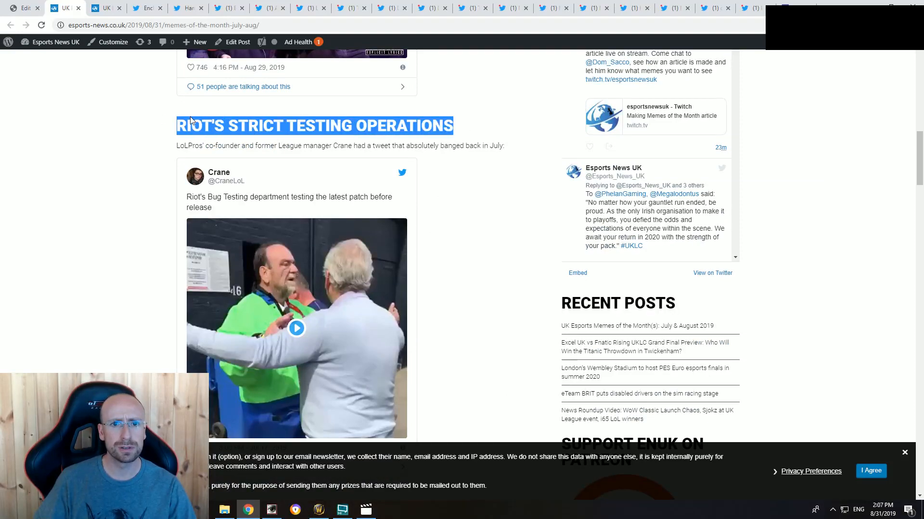
pyautogui.click(390, 117)
# Step: Compare the "Phelan's last stand" and "Beeley the beautiful" headings on the article page with the resized headings above them
pyautogui.scroll(-10, 388, 275)
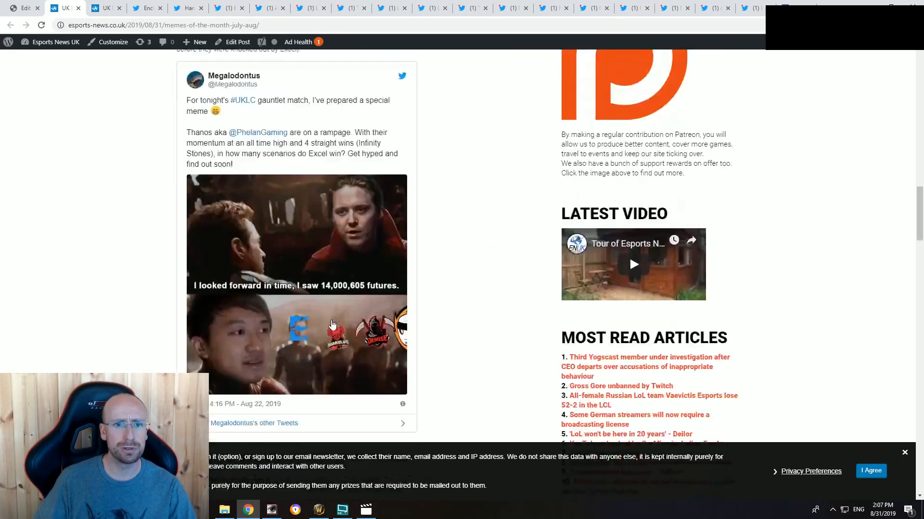
pyautogui.scroll(6, 321, 316)
pyautogui.scroll(-9, 298, 307)
pyautogui.scroll(6, 260, 289)
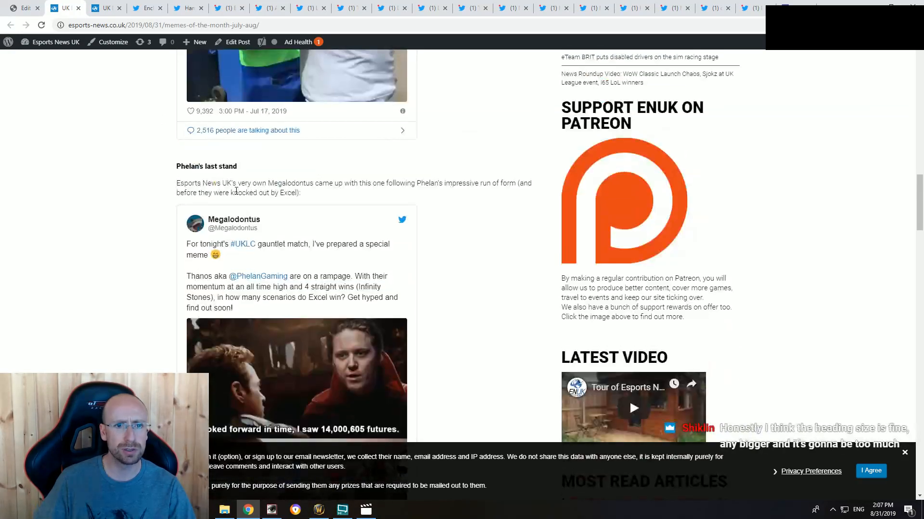
pyautogui.scroll(-8, 237, 191)
pyautogui.moveTo(275, 173); pyautogui.dragTo(170, 174)
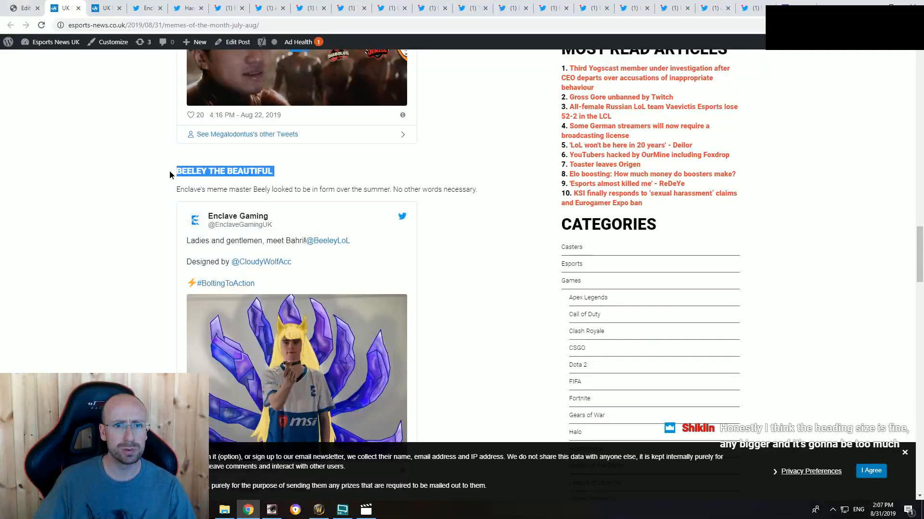
pyautogui.click(319, 180)
pyautogui.scroll(6, 476, 289)
pyautogui.scroll(-20, 489, 284)
pyautogui.scroll(4, 263, 254)
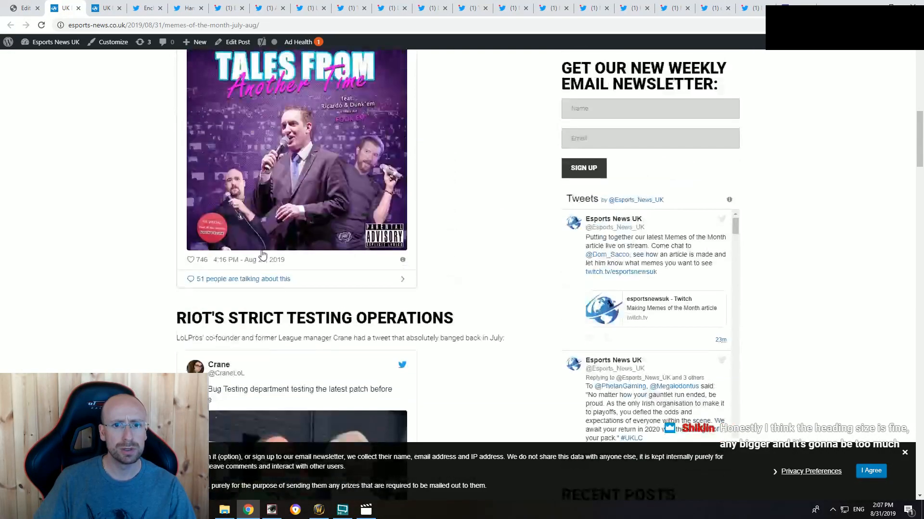
pyautogui.scroll(5, 413, 288)
pyautogui.scroll(-5, 458, 270)
pyautogui.scroll(3, 497, 317)
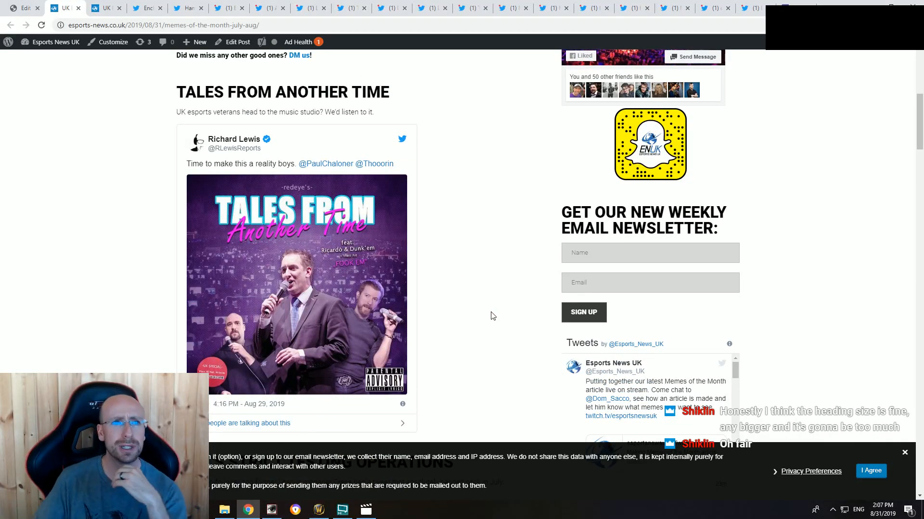
# Step: Return to the draft in the editor and change the "Phelan's last stand" heading to Heading 2
pyautogui.click(24, 8)
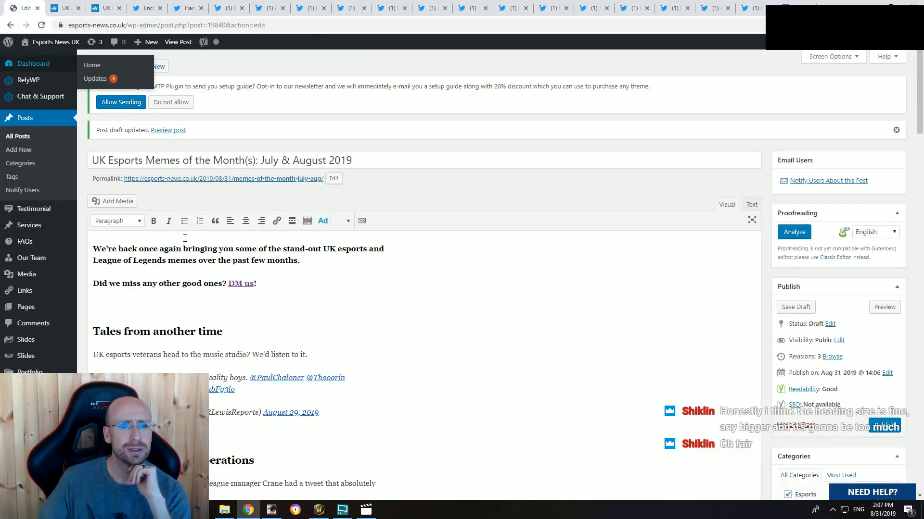
pyautogui.scroll(-7, 185, 238)
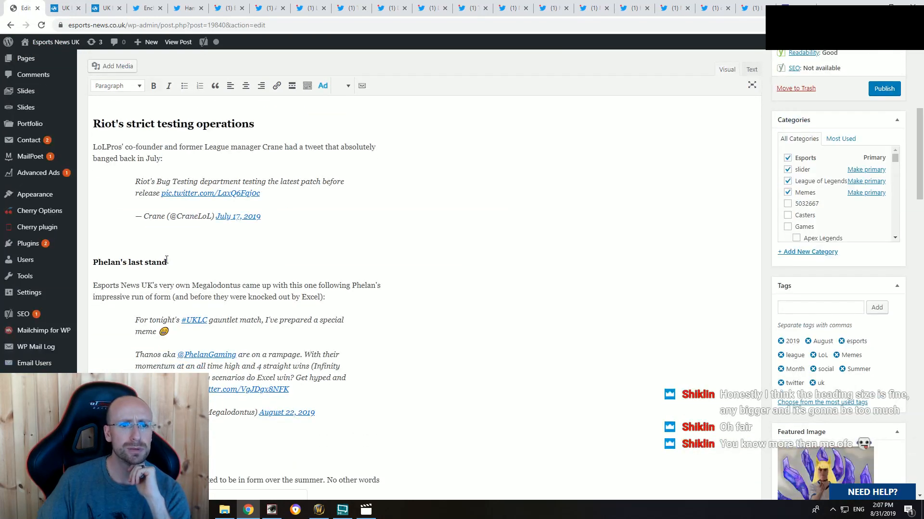
pyautogui.moveTo(166, 263); pyautogui.dragTo(93, 262)
pyautogui.click(129, 87)
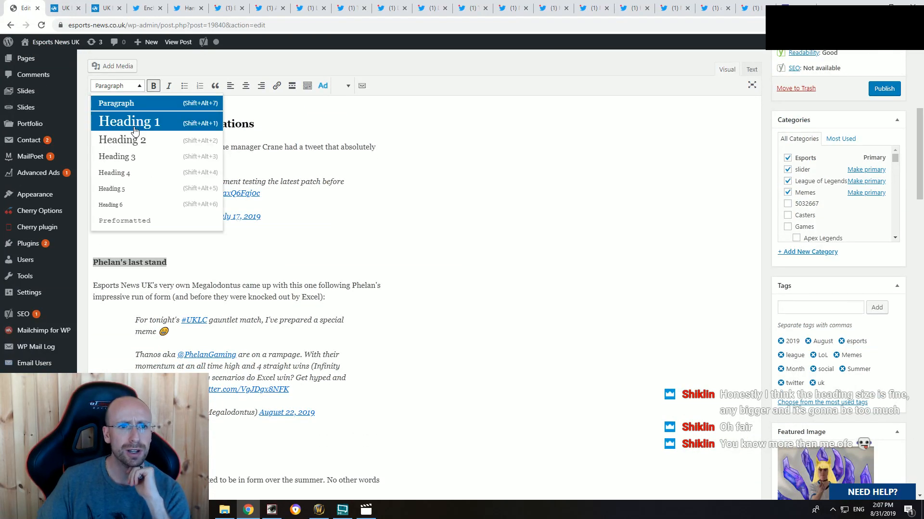
pyautogui.click(118, 139)
# Step: Change the "Beeley the beautiful" section heading to Heading 2
pyautogui.scroll(-5, 242, 289)
pyautogui.moveTo(175, 221); pyautogui.dragTo(60, 221)
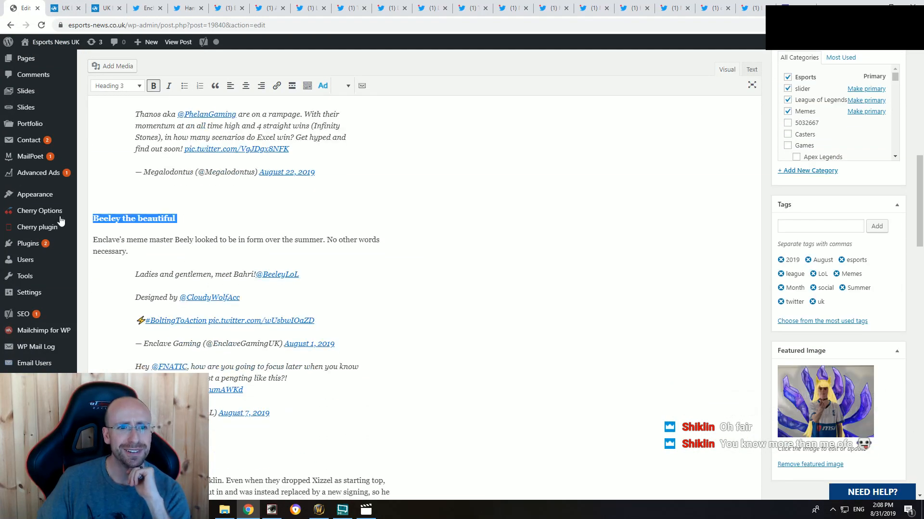
pyautogui.click(129, 87)
pyautogui.click(126, 145)
# Step: Change the "'Truly desperate'" heading to Heading 2 and place the cursor below the section's tweet at the end of the article
pyautogui.scroll(-3, 190, 291)
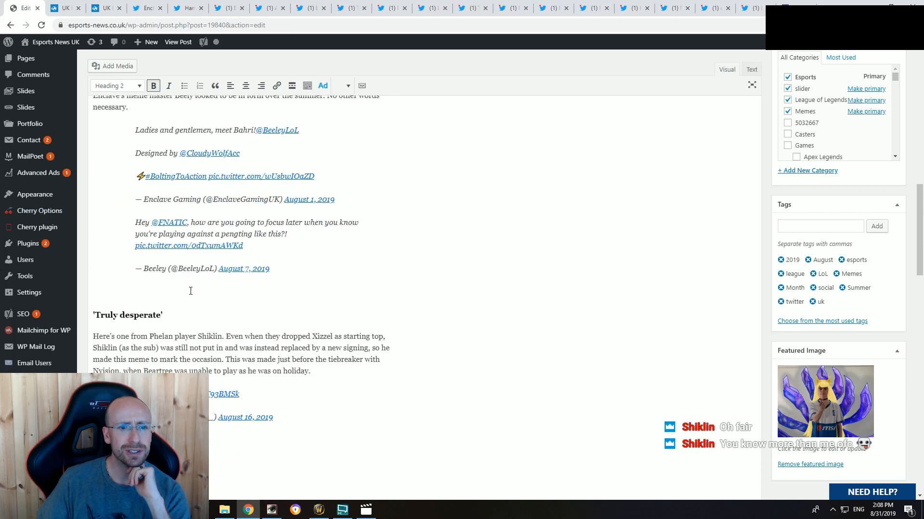
pyautogui.moveTo(166, 315); pyautogui.dragTo(93, 315)
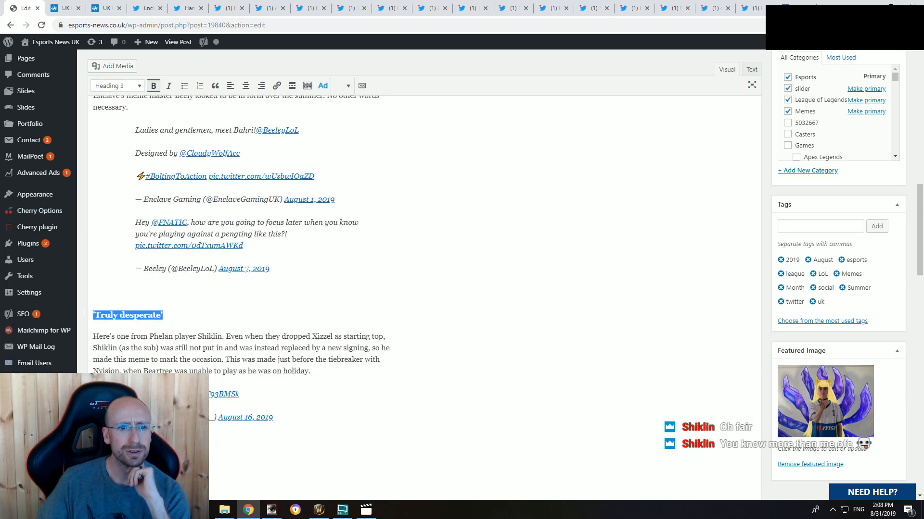
pyautogui.click(129, 87)
pyautogui.click(128, 139)
pyautogui.click(151, 284)
pyautogui.scroll(-5, 330, 278)
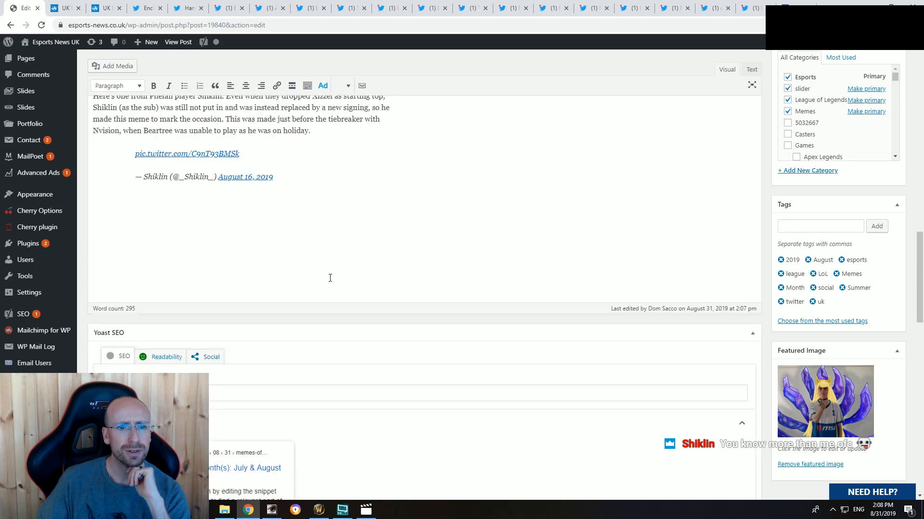
pyautogui.scroll(3, 292, 241)
pyautogui.moveTo(185, 218); pyautogui.dragTo(68, 209)
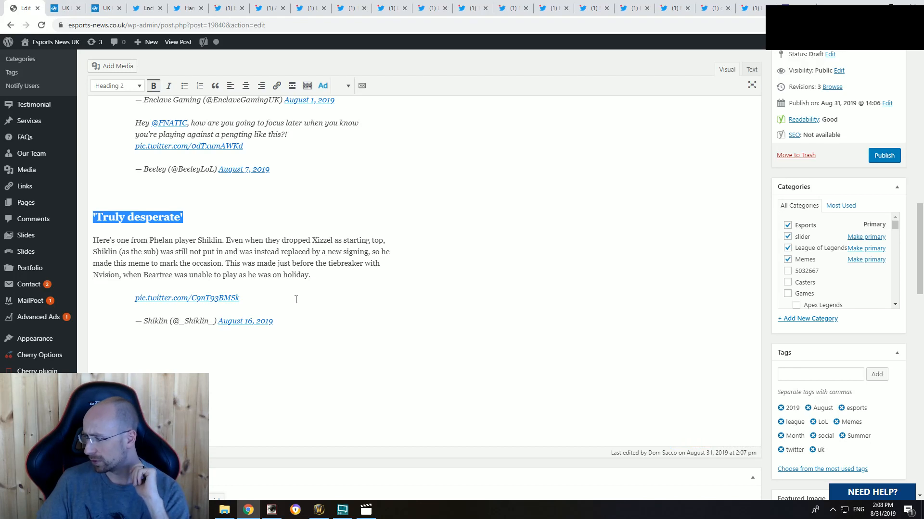
pyautogui.scroll(-1, 295, 296)
pyautogui.click(244, 331)
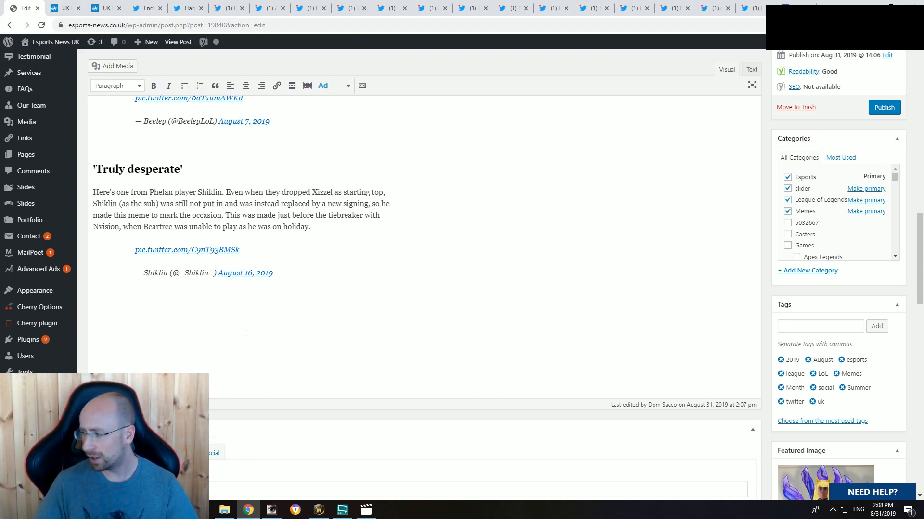
# Step: Review the article page from the title image through the memes and section headings, including the Megalodontus tweet
pyautogui.click(71, 5)
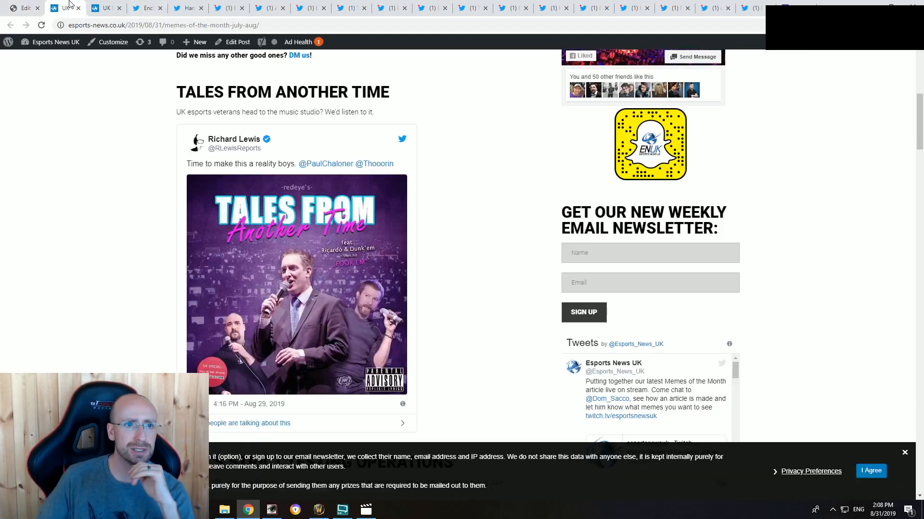
pyautogui.scroll(4, 278, 278)
pyautogui.scroll(3, 278, 277)
pyautogui.scroll(-20, 352, 258)
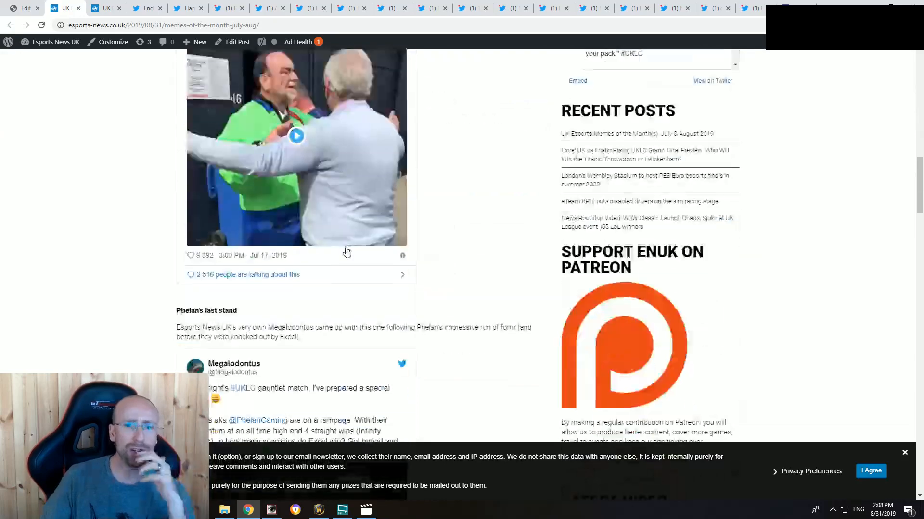
pyautogui.scroll(12, 337, 285)
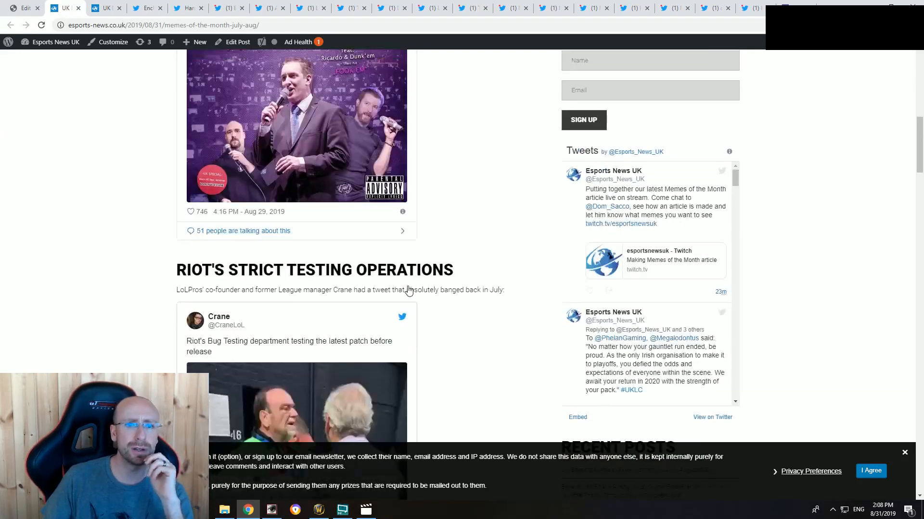
pyautogui.scroll(20, 409, 287)
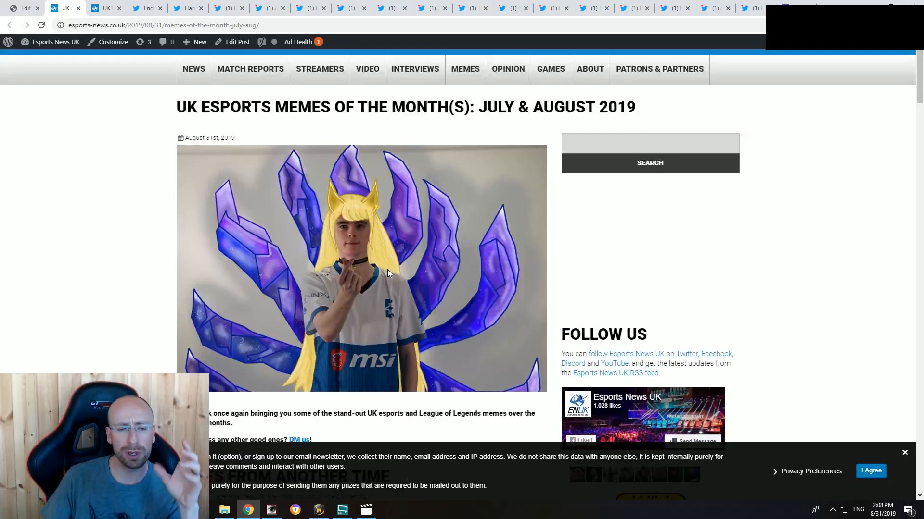
pyautogui.scroll(-3, 407, 255)
pyautogui.scroll(-2, 406, 255)
pyautogui.scroll(-18, 257, 257)
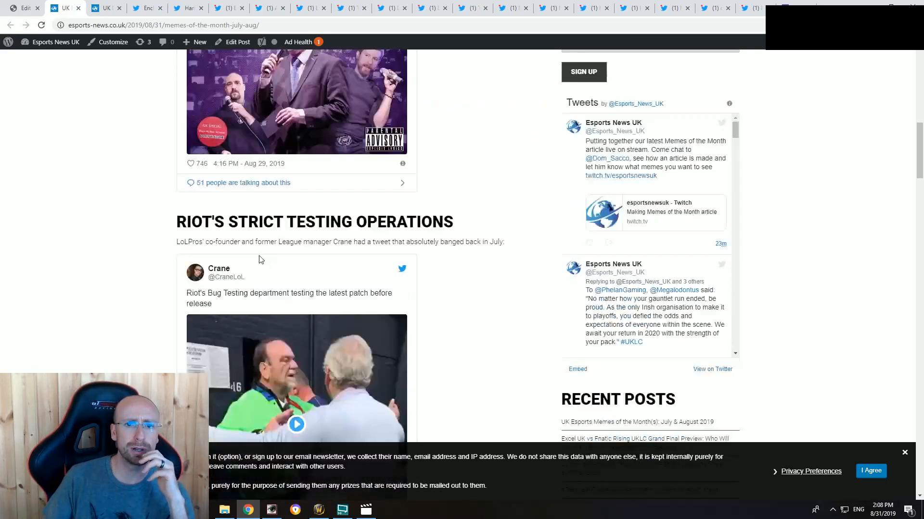
pyautogui.scroll(6, 235, 249)
pyautogui.scroll(-13, 222, 247)
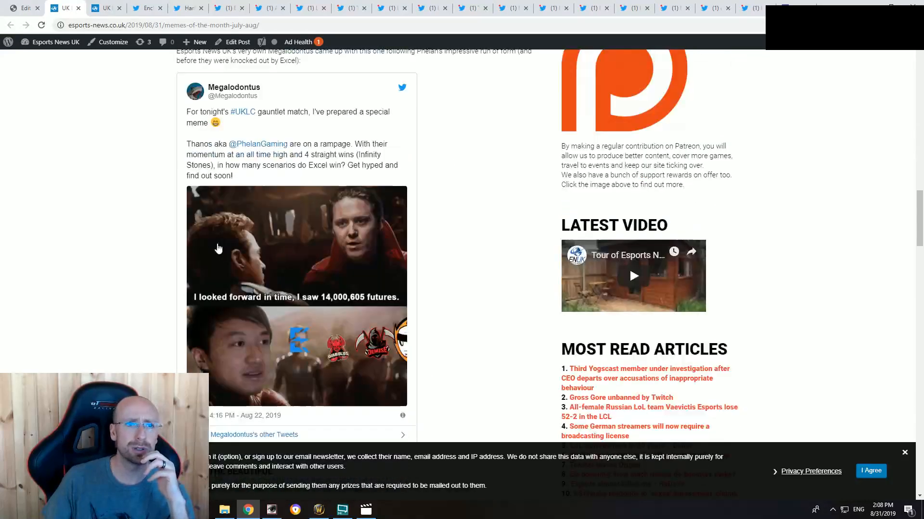
# Step: Close the duplicate article page and read Enclave Gaming's "Storm the #UKLC Tower" tweet with its attack plan image
pyautogui.click(25, 6)
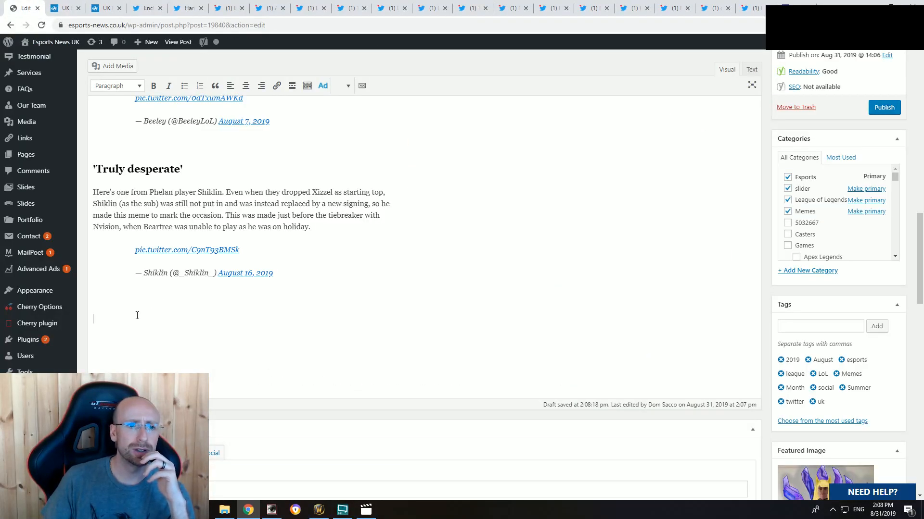
pyautogui.click(103, 7)
pyautogui.click(119, 8)
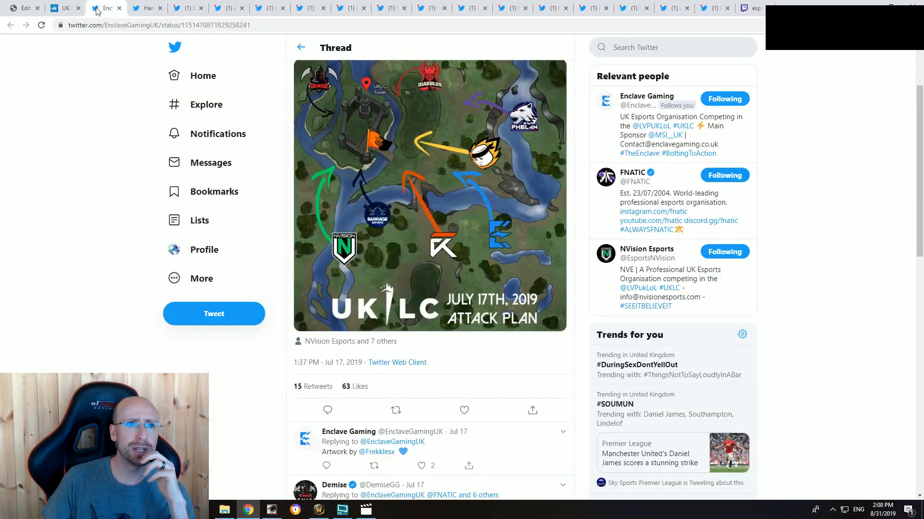
pyautogui.scroll(1, 497, 289)
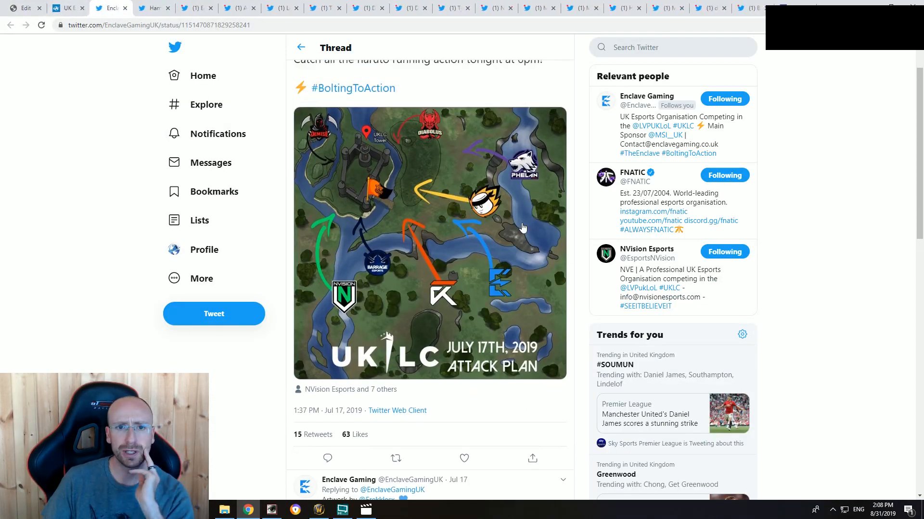
pyautogui.scroll(2, 399, 262)
pyautogui.scroll(-1, 473, 198)
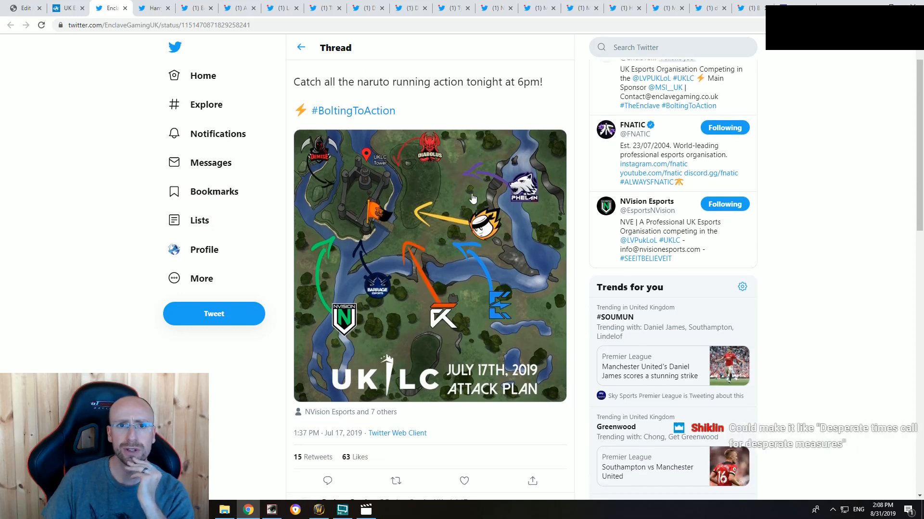
pyautogui.scroll(1, 433, 226)
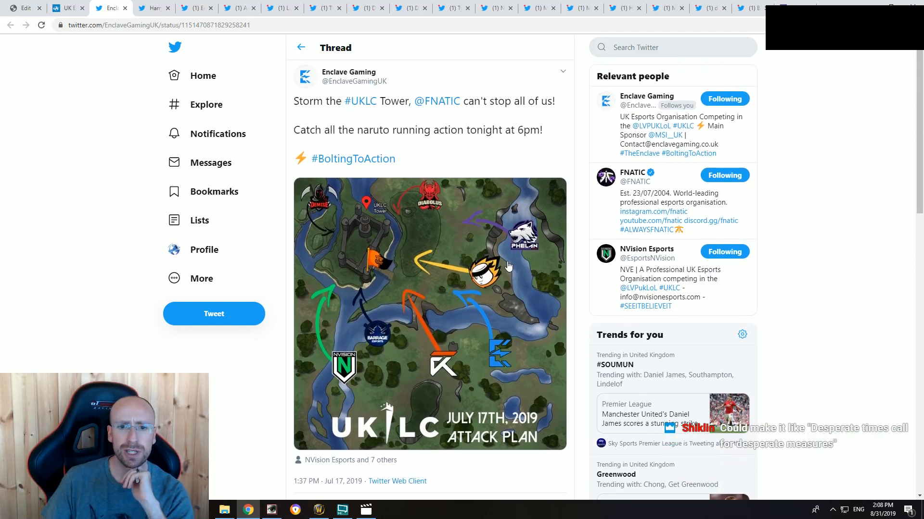
pyautogui.scroll(-1, 414, 296)
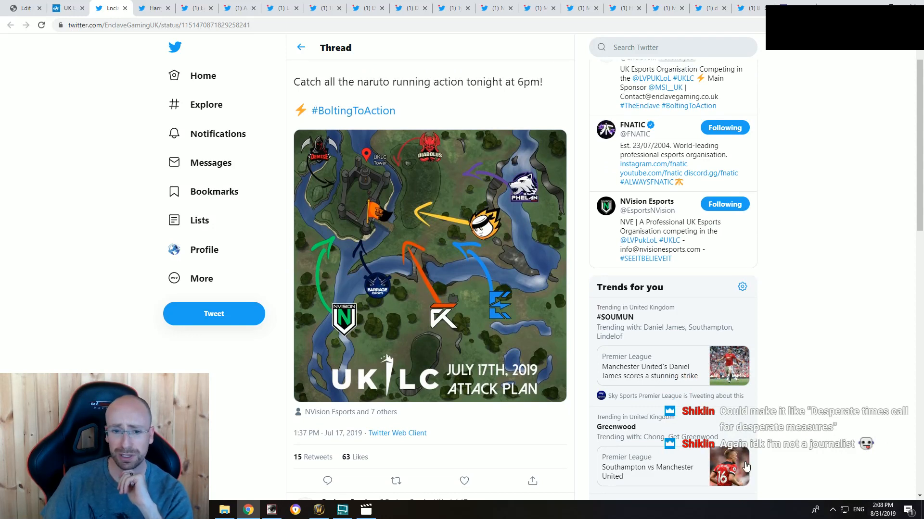
pyautogui.scroll(1, 425, 427)
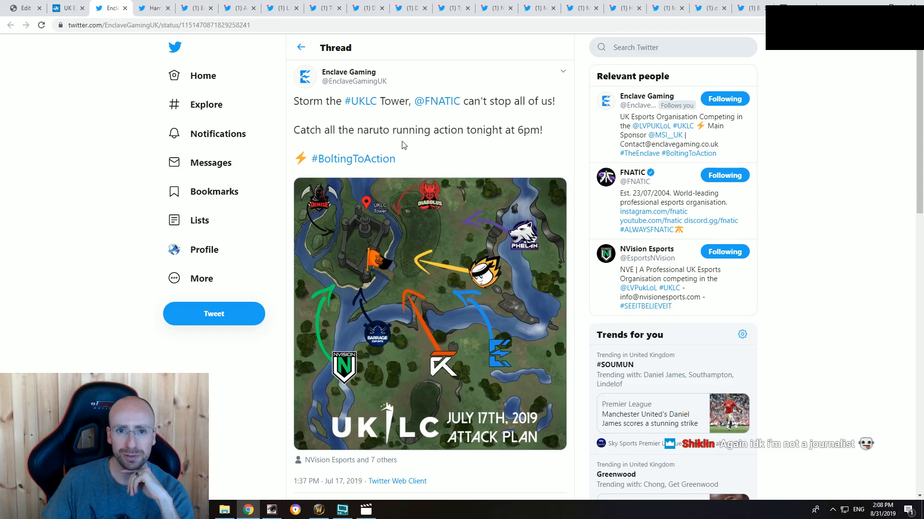
pyautogui.moveTo(482, 130); pyautogui.dragTo(501, 149)
pyautogui.click(500, 148)
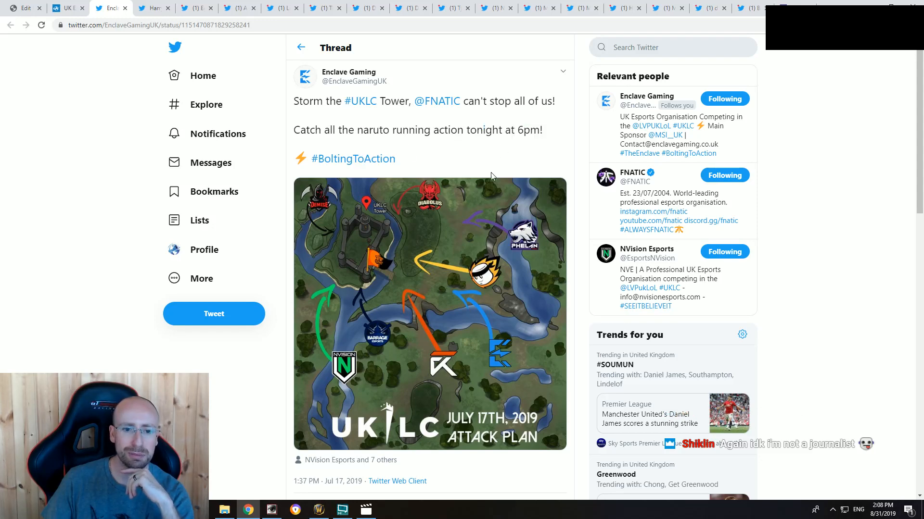
pyautogui.scroll(-4, 445, 278)
pyautogui.scroll(4, 424, 363)
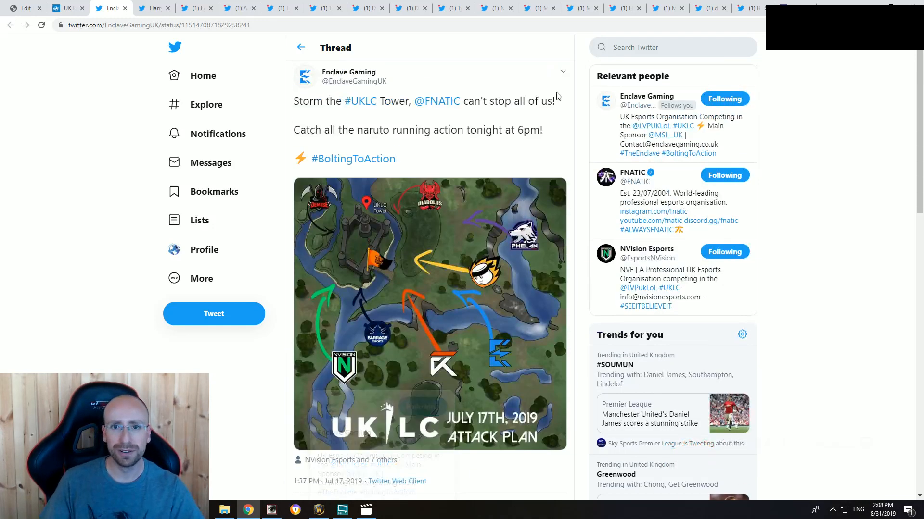
# Step: Generate the embed code for Enclave Gaming's "Storm the #UKLC Tower" tweet and copy it
pyautogui.click(561, 77)
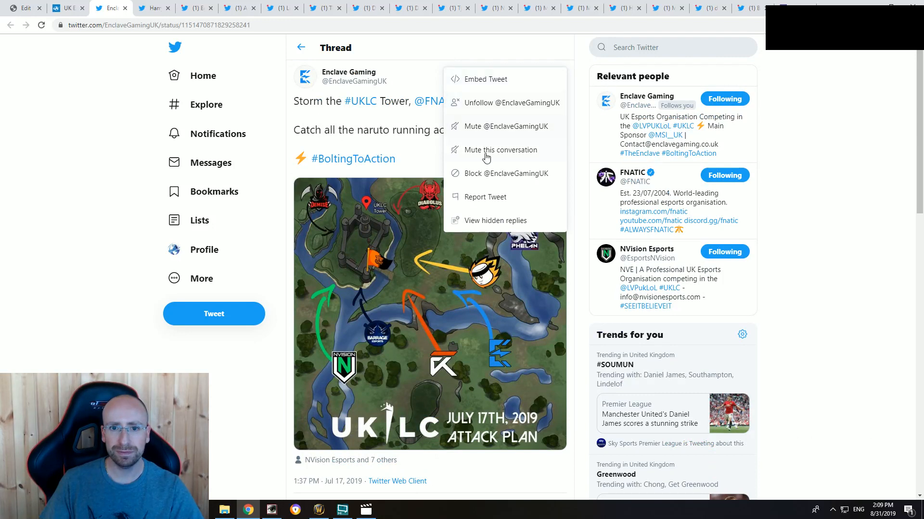
pyautogui.click(487, 82)
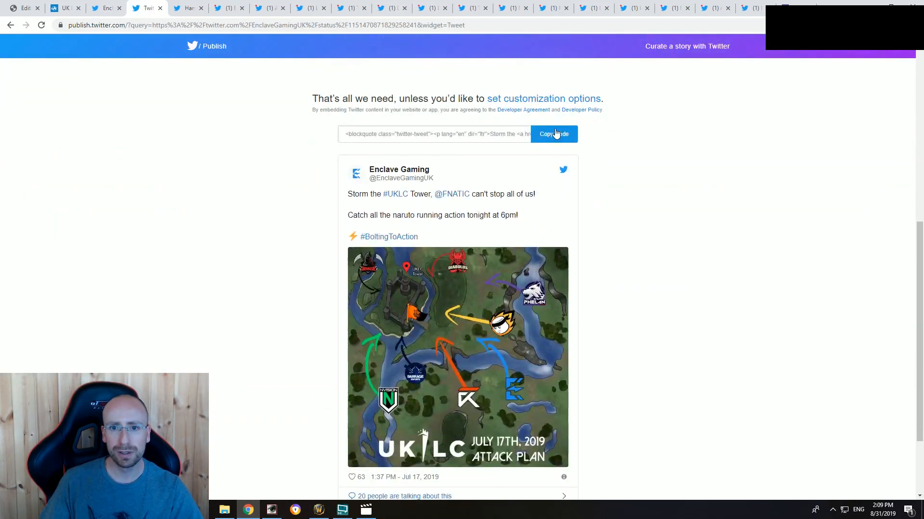
pyautogui.click(553, 134)
pyautogui.click(569, 212)
pyautogui.scroll(4, 418, 157)
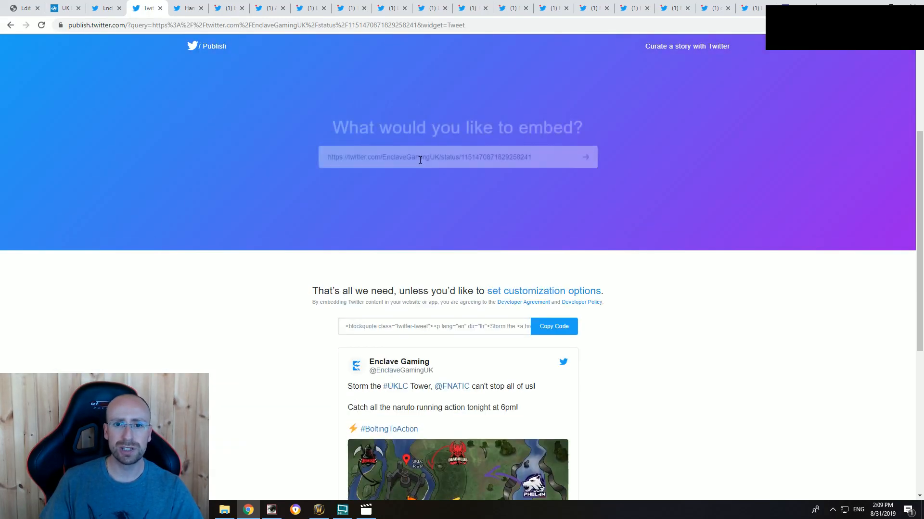
pyautogui.click(106, 8)
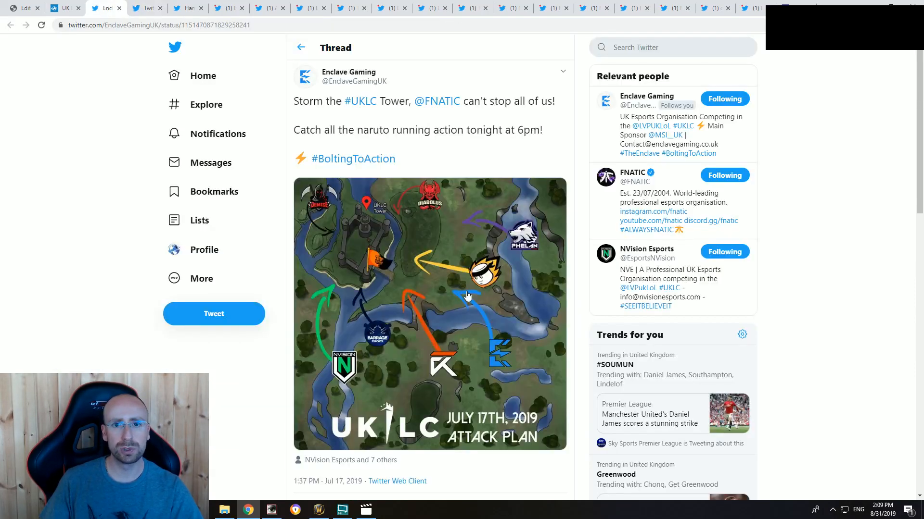
pyautogui.click(561, 75)
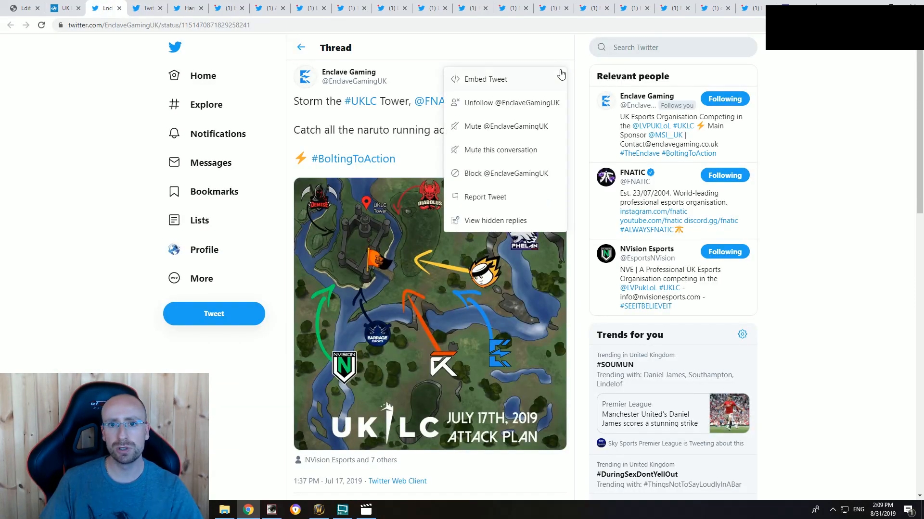
pyautogui.click(487, 79)
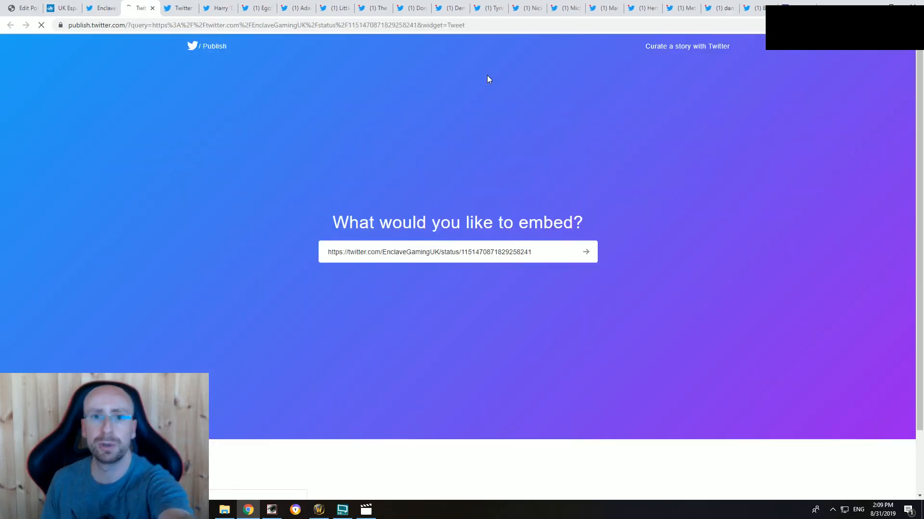
pyautogui.scroll(-3, 620, 314)
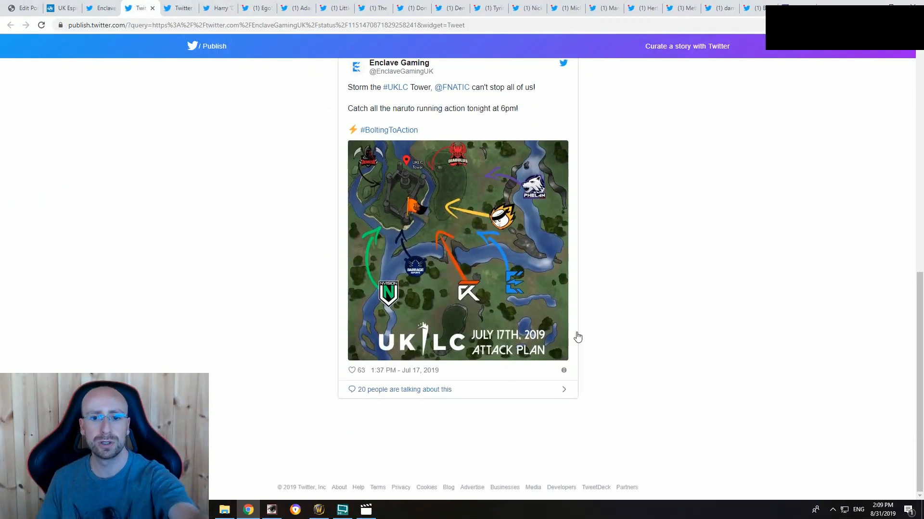
pyautogui.scroll(6, 569, 361)
pyautogui.scroll(-5, 539, 351)
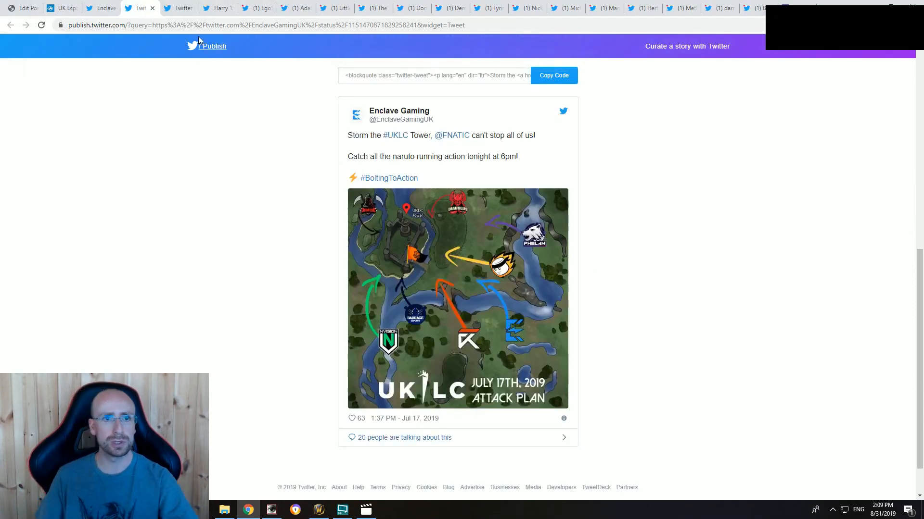
pyautogui.click(153, 9)
# Step: Close the tweet's embed page and add placeholder paragraphs "sdsd", "sd" and "sdsdsd" at the end of the draft article
pyautogui.click(138, 7)
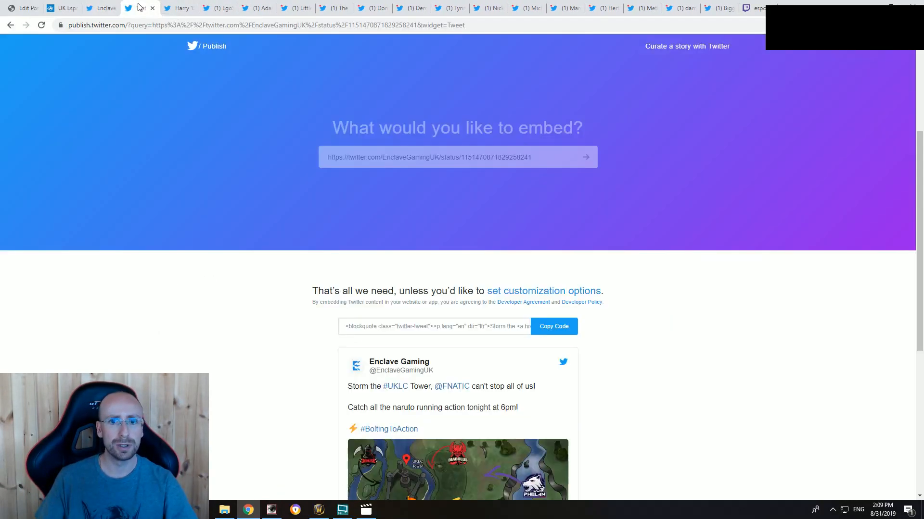
pyautogui.click(152, 8)
pyautogui.click(25, 7)
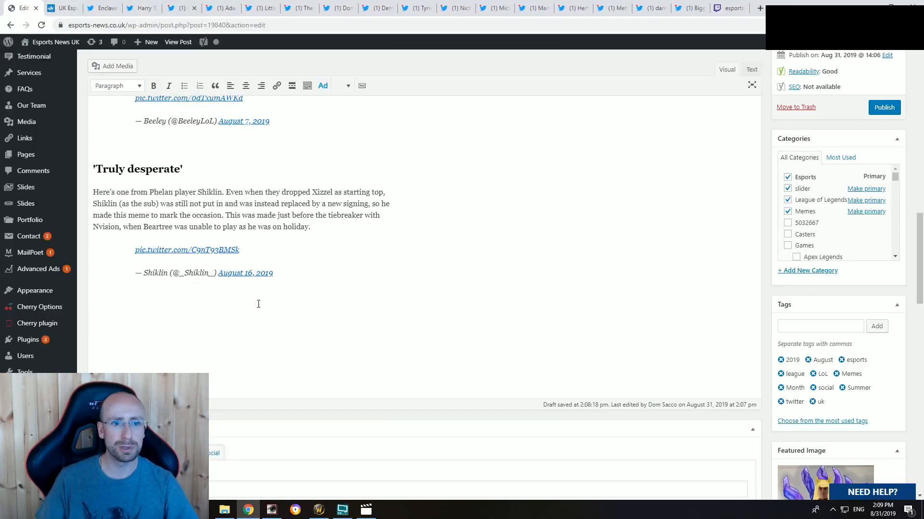
pyautogui.click(303, 315)
pyautogui.write('sdsd')
pyautogui.press('Return')
pyautogui.write('sd')
pyautogui.press('Return')
pyautogui.write('sdsdsd')
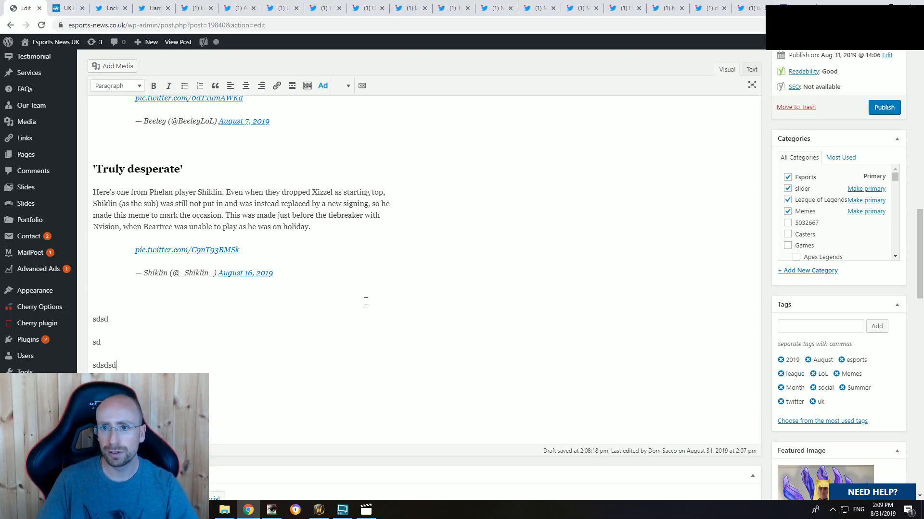
# Step: Replace the "sdsdsd" placeholder in the article's HTML source with the copied tweet embed code, then return to the visual view
pyautogui.click(750, 70)
pyautogui.doubleClick(143, 268)
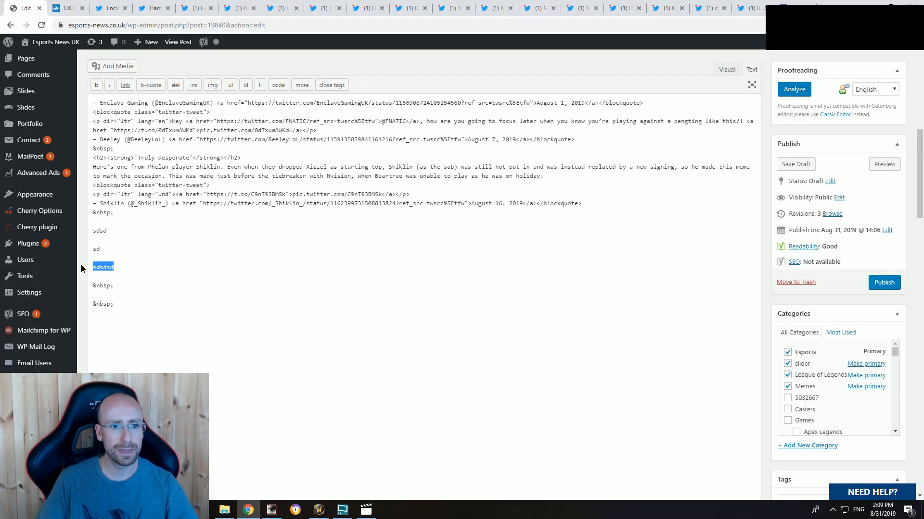
pyautogui.hotkey('ctrl', 'v')
pyautogui.click(729, 71)
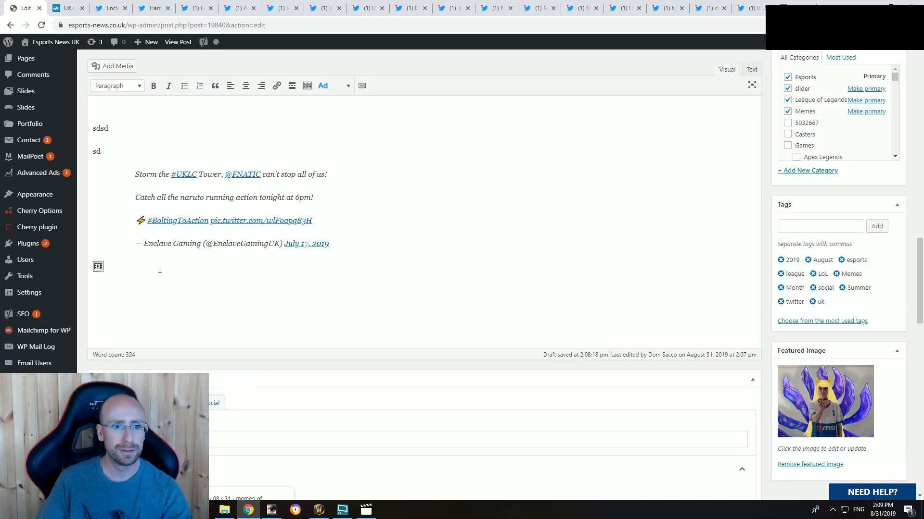
# Step: Format the "sdsd" placeholder above the Enclave Gaming tweet as a bold Heading 2
pyautogui.scroll(3, 239, 295)
pyautogui.click(123, 270)
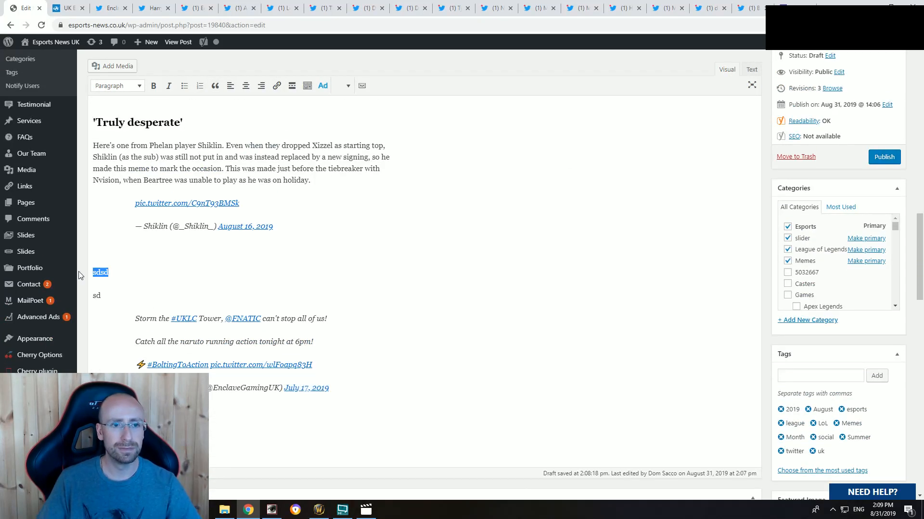
pyautogui.click(153, 86)
pyautogui.click(118, 86)
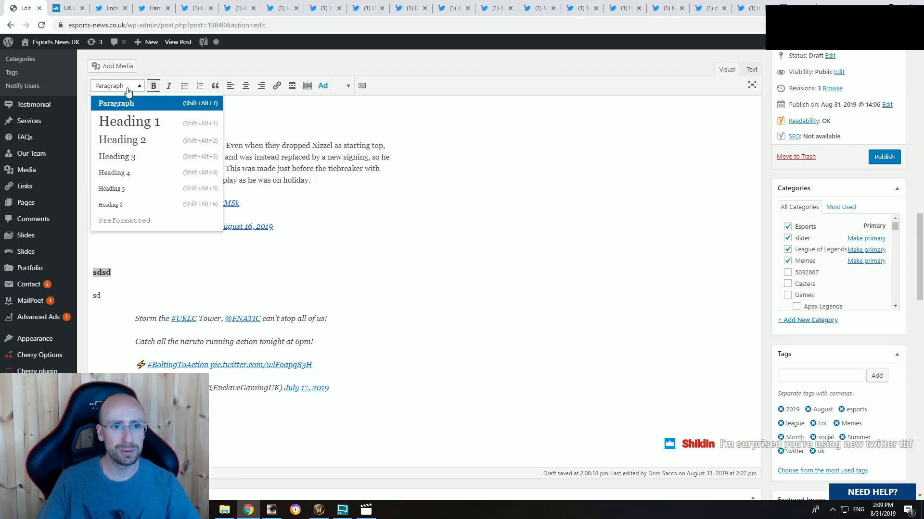
pyautogui.click(131, 139)
pyautogui.click(145, 272)
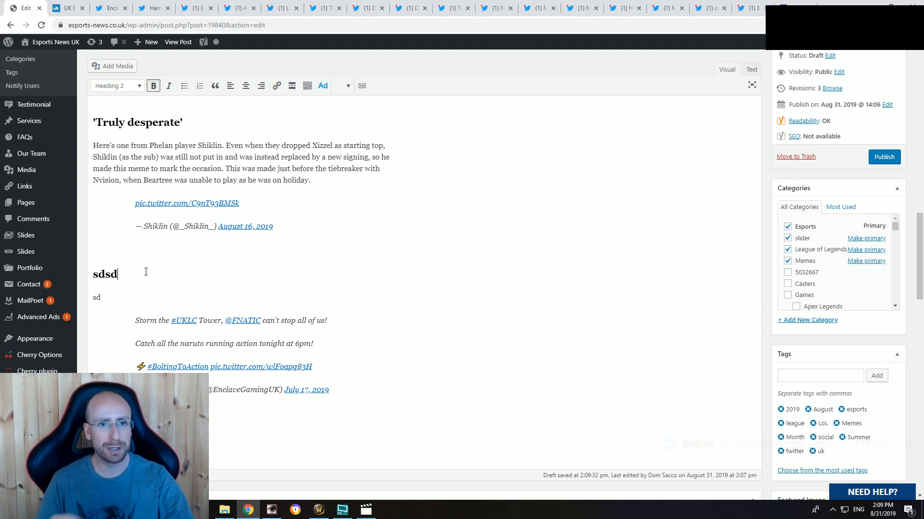
# Step: Look over the queued tweets, then replace the "sdsd" heading above the Enclave Gaming tweet with "Area 51"
pyautogui.click(753, 7)
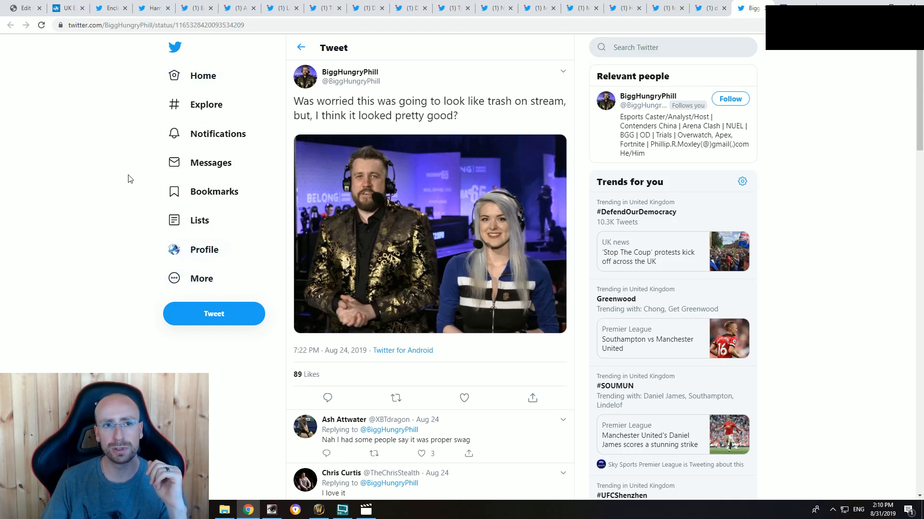
pyautogui.click(112, 9)
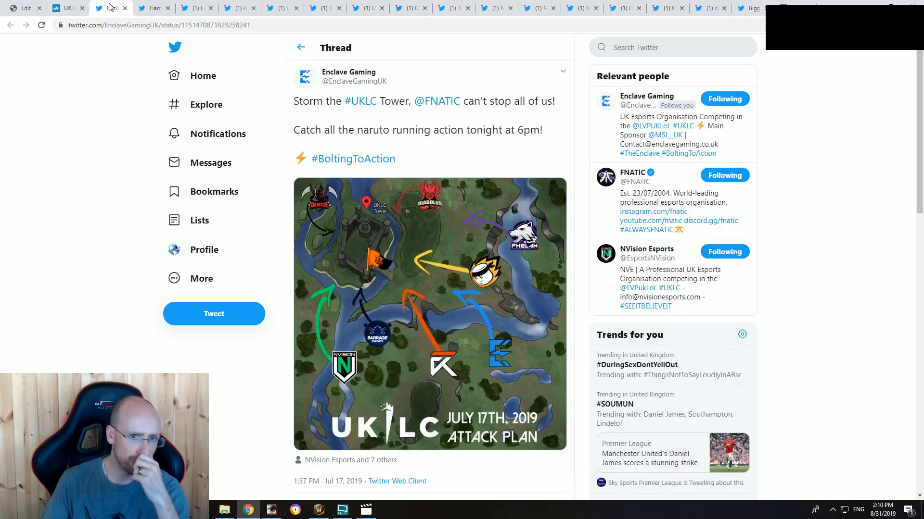
pyautogui.click(25, 8)
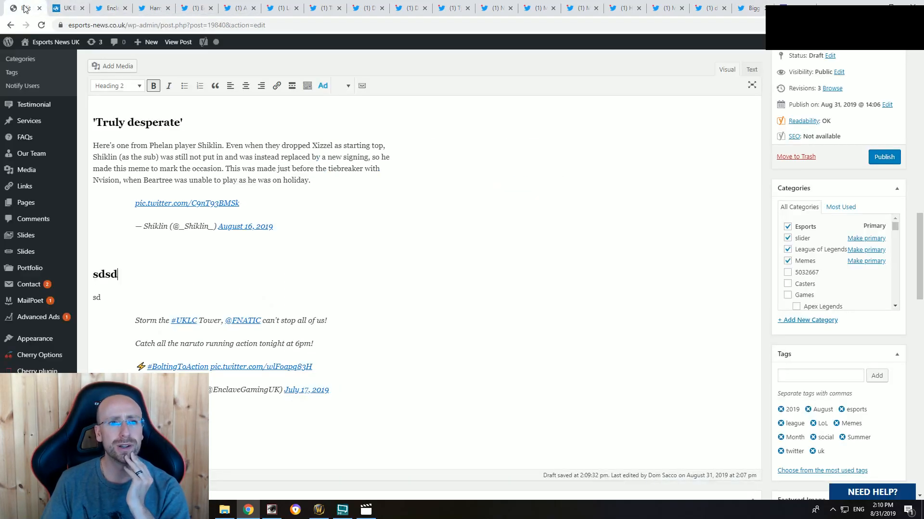
pyautogui.doubleClick(103, 275)
pyautogui.write('A')
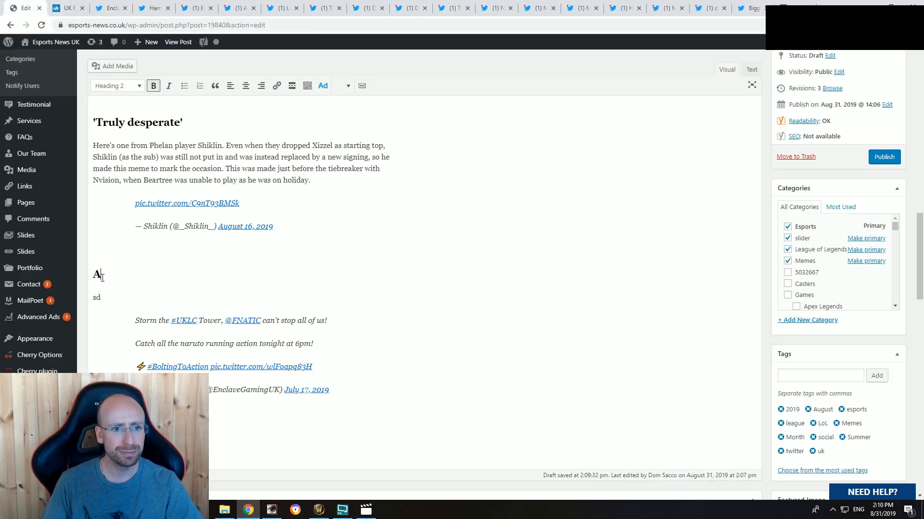
pyautogui.write('rea 51')
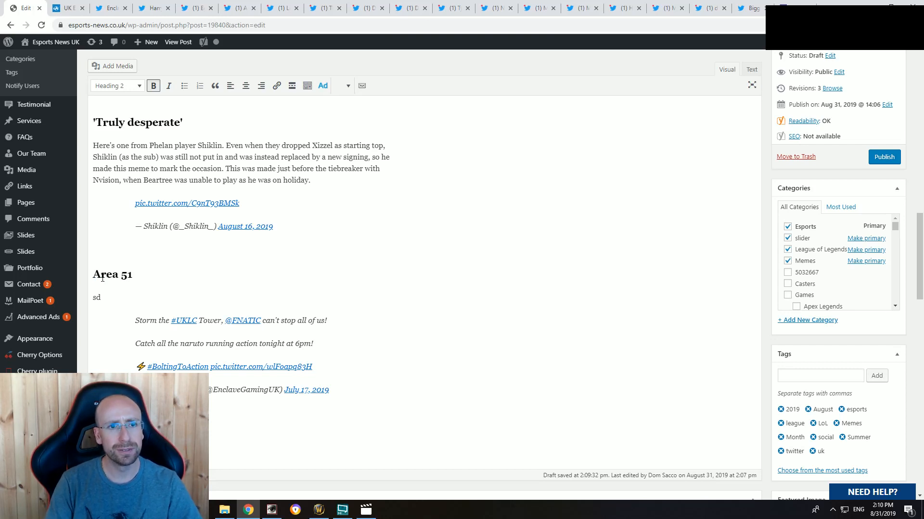
# Step: Check the Enclave Gaming tweet again and extend its heading in the draft to "Wholesome Area 51 meme"
pyautogui.click(112, 8)
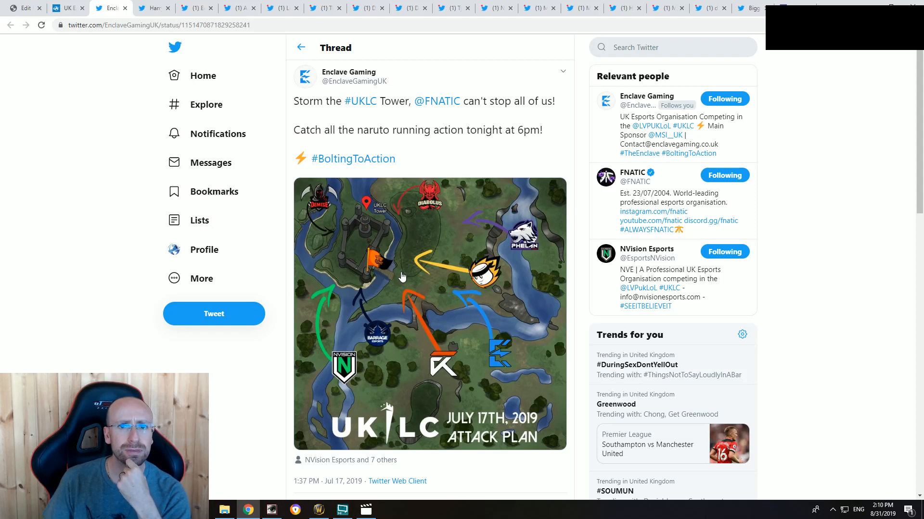
pyautogui.click(22, 10)
pyautogui.click(94, 274)
pyautogui.write('W')
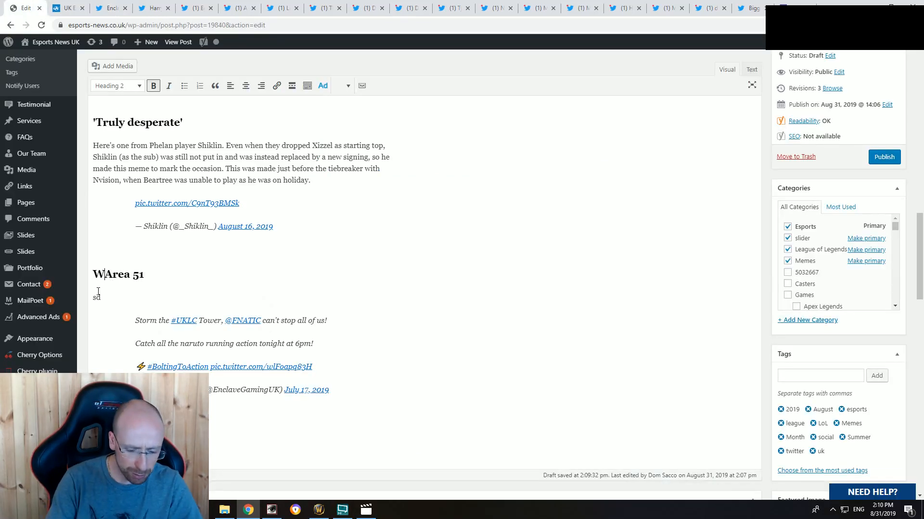
pyautogui.write('holesome')
pyautogui.click(99, 291)
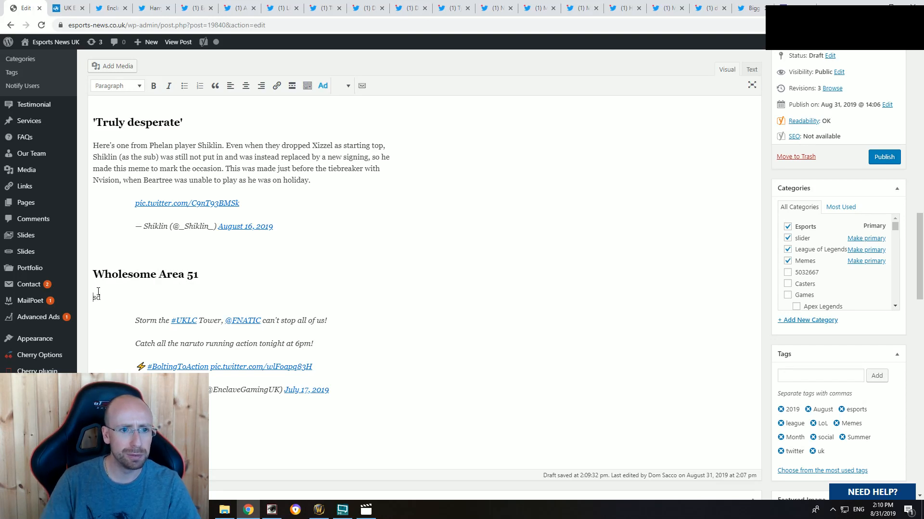
pyautogui.press('Up')
pyautogui.press('End')
pyautogui.write('meme')
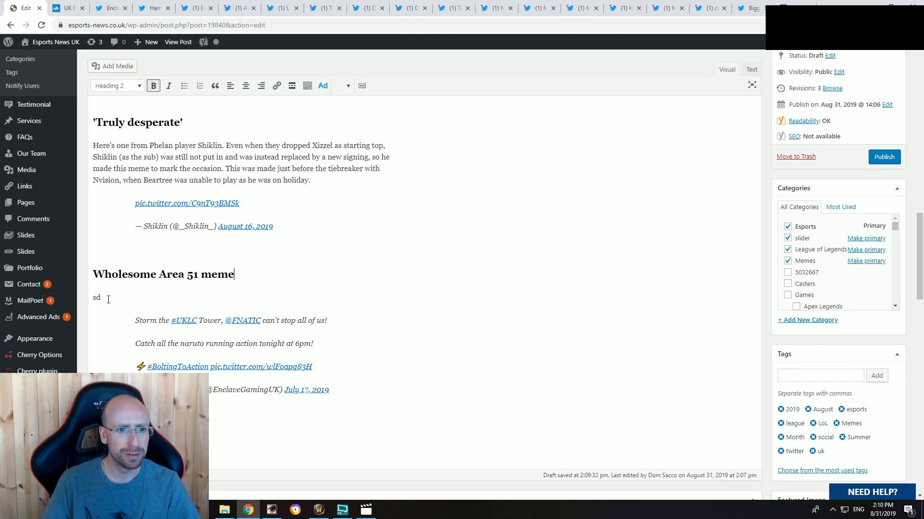
# Step: Replace the "sd" placeholder with "Enclave produced a UKLC-themed meme in the style of all those 'storming Area 51' memes from earlier in the summer:"
pyautogui.press('Down')
pyautogui.hotkey('shift', 'Home')
pyautogui.write('Encla')
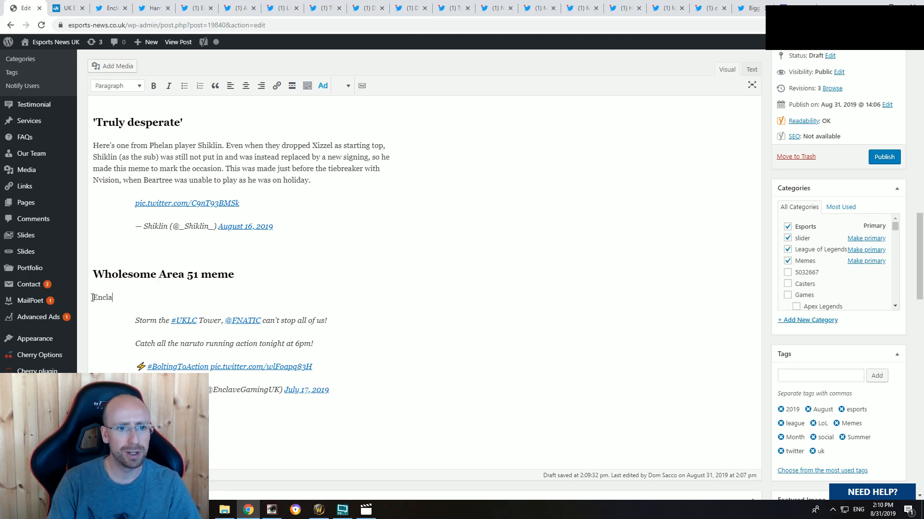
pyautogui.write('ve produced a UKL')
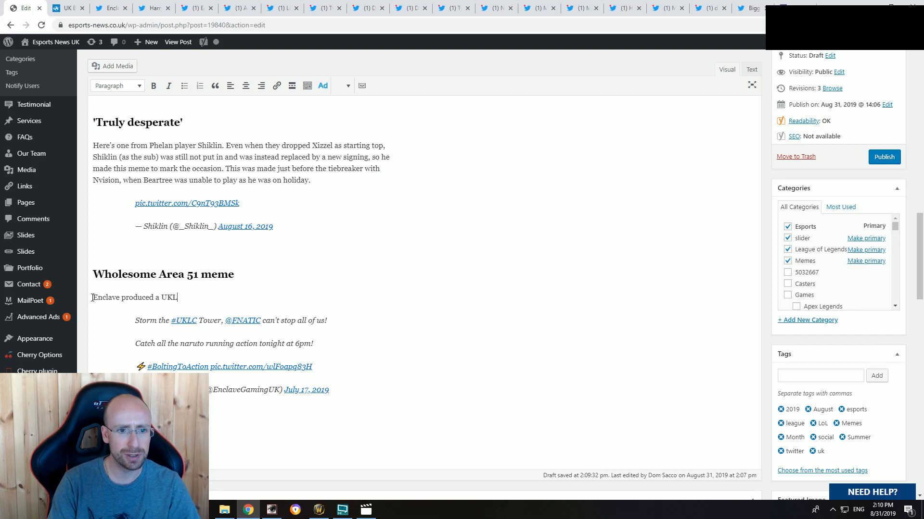
pyautogui.write('C-themed Area')
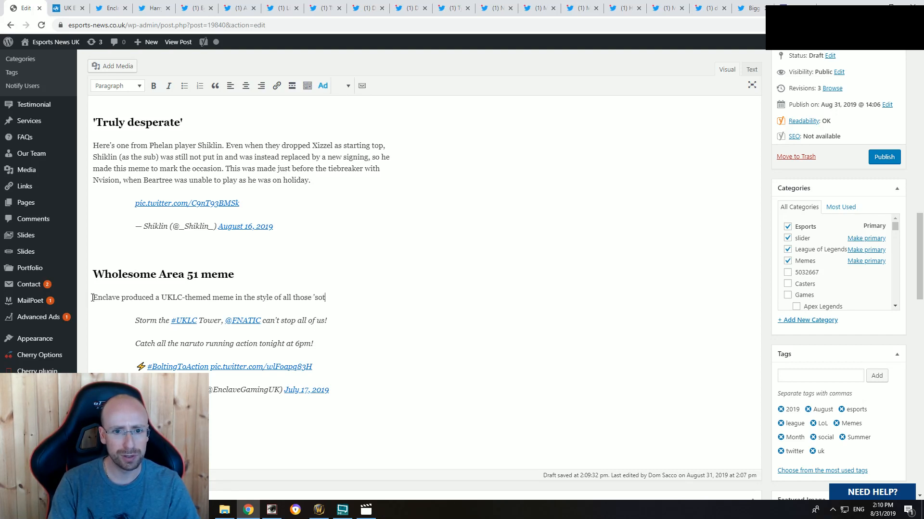
pyautogui.write("orming Area 51' me")
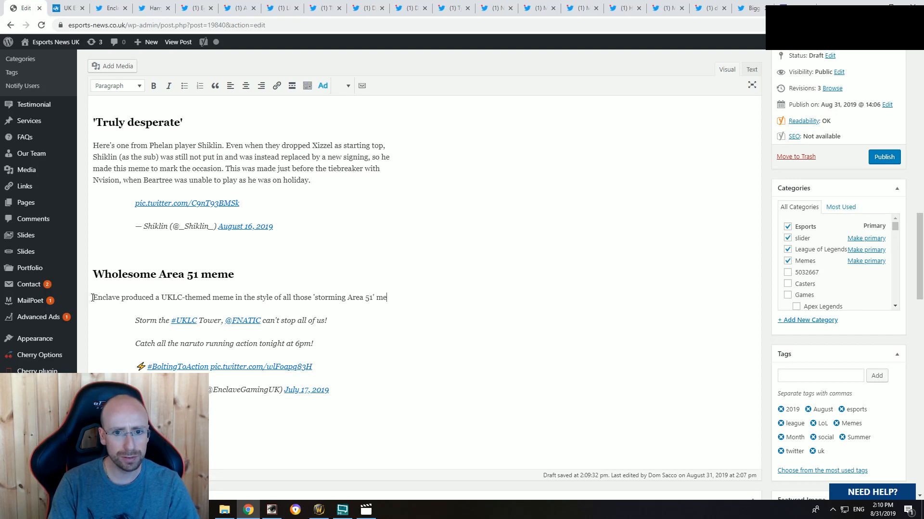
pyautogui.write('mes from ea')
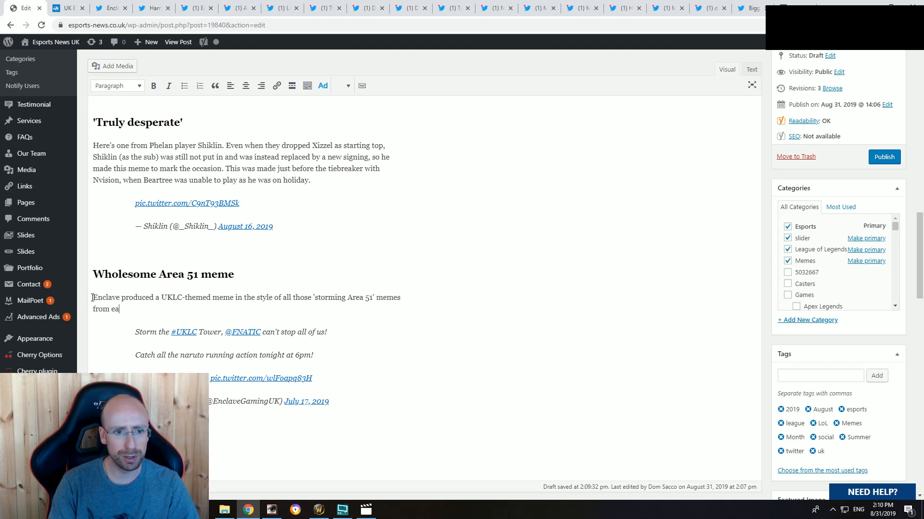
pyautogui.write('rlier in the summer:')
pyautogui.scroll(-1, 92, 297)
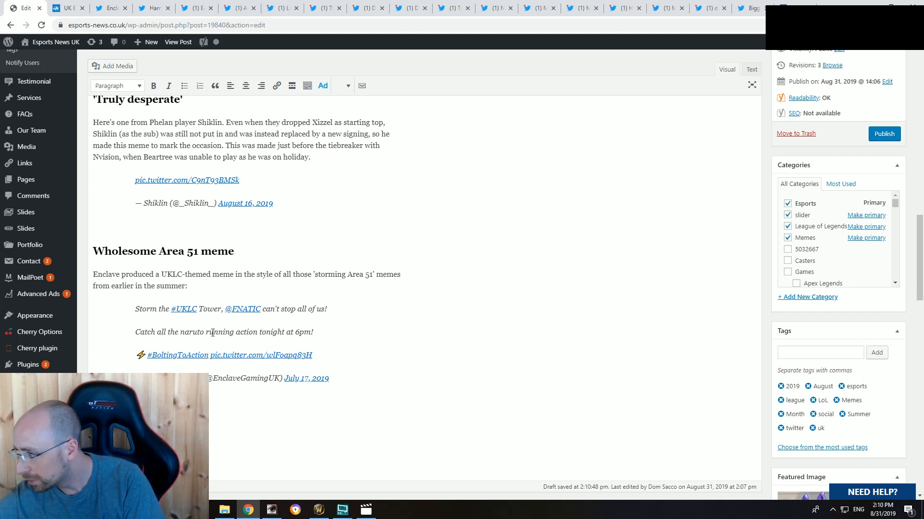
pyautogui.click(240, 7)
pyautogui.click(63, 7)
pyautogui.click(111, 6)
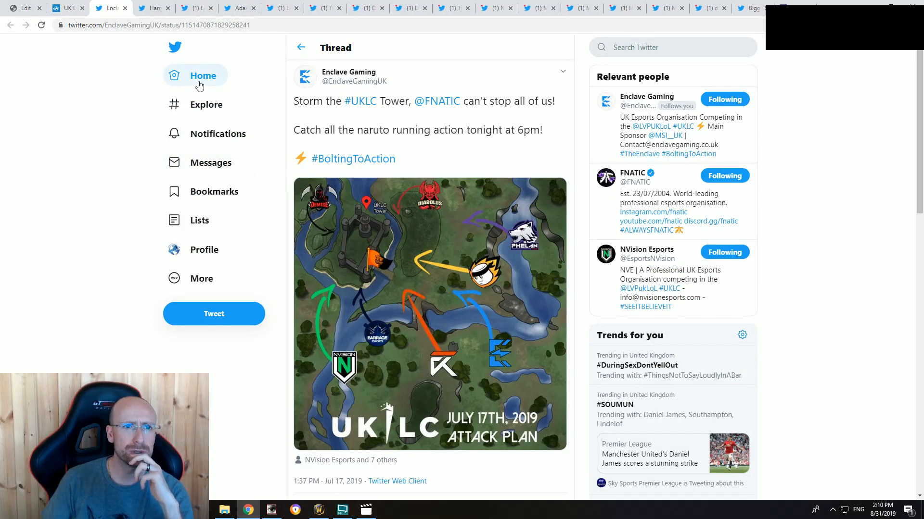
# Step: Open the Twitter home page, log out of the current account and log in with another account's saved username and password
pyautogui.click(708, 9)
pyautogui.click(753, 6)
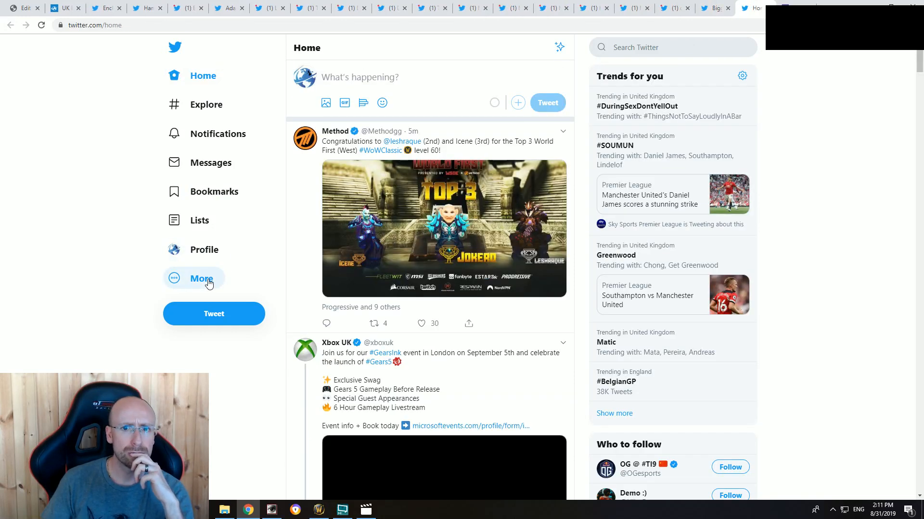
pyautogui.click(209, 284)
pyautogui.click(208, 283)
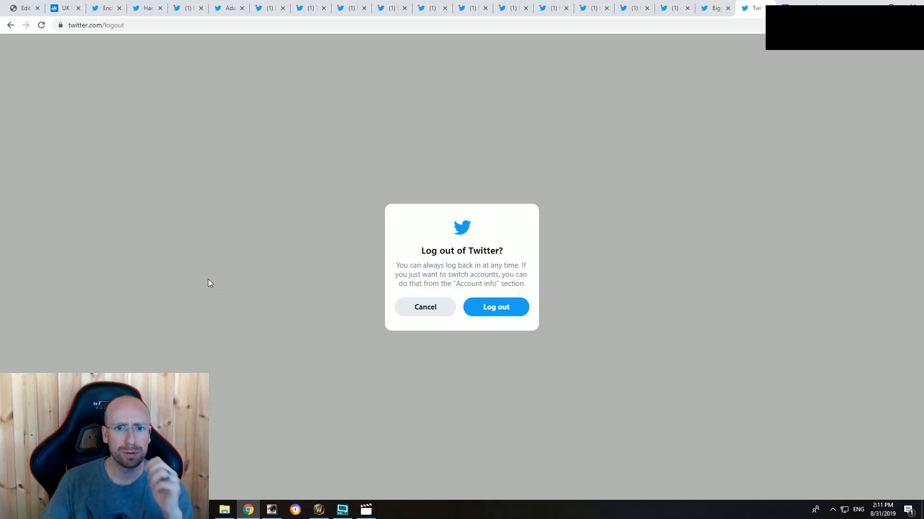
pyautogui.click(496, 309)
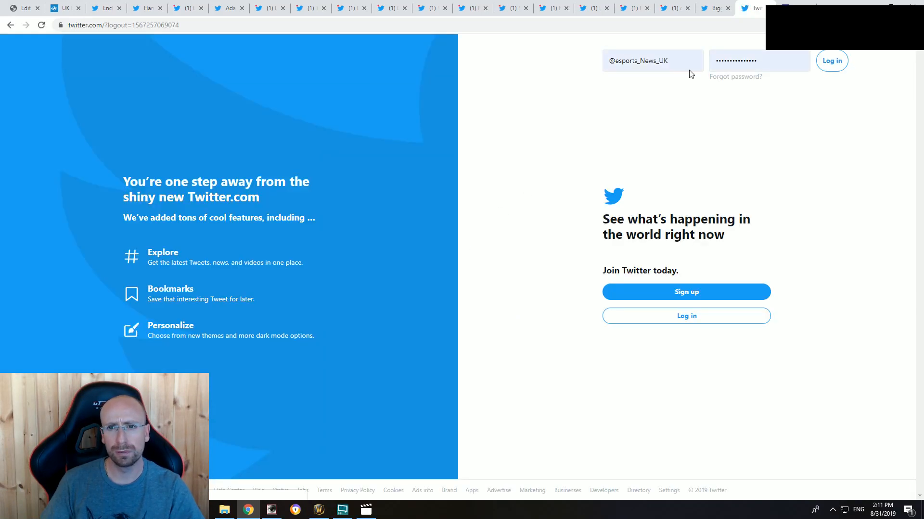
pyautogui.click(653, 61)
pyautogui.click(652, 145)
pyautogui.click(843, 61)
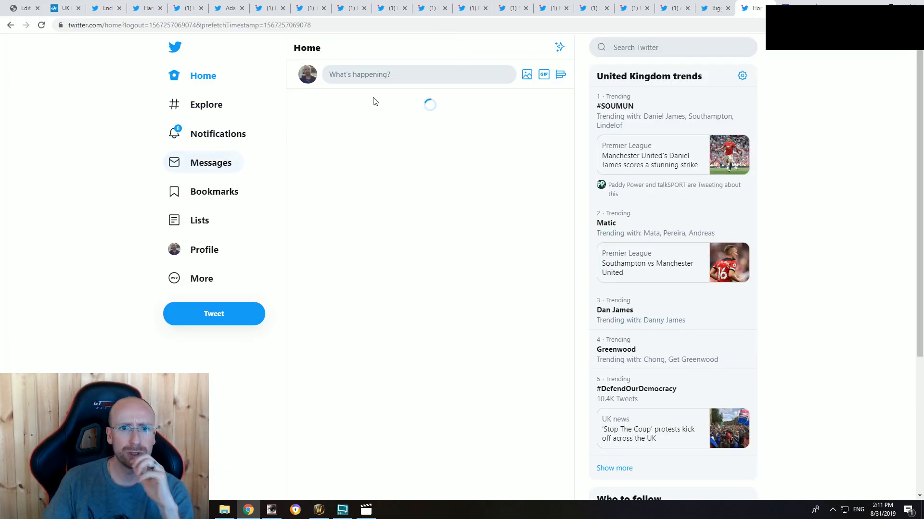
# Step: Search Twitter for the Esports News UK profile and retweet its post about putting together the Memes of the Month article live on stream
pyautogui.click(657, 48)
pyautogui.write('espo')
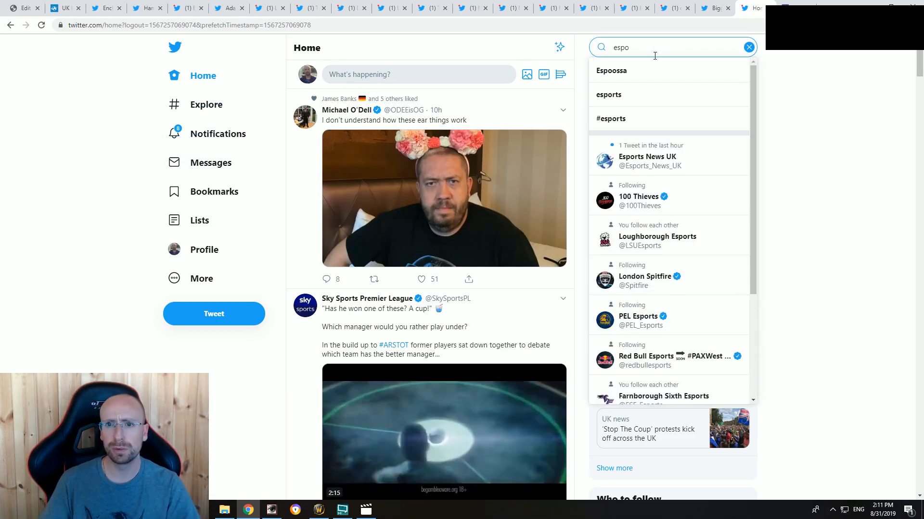
pyautogui.click(673, 162)
pyautogui.scroll(-4, 481, 234)
pyautogui.scroll(-3, 476, 234)
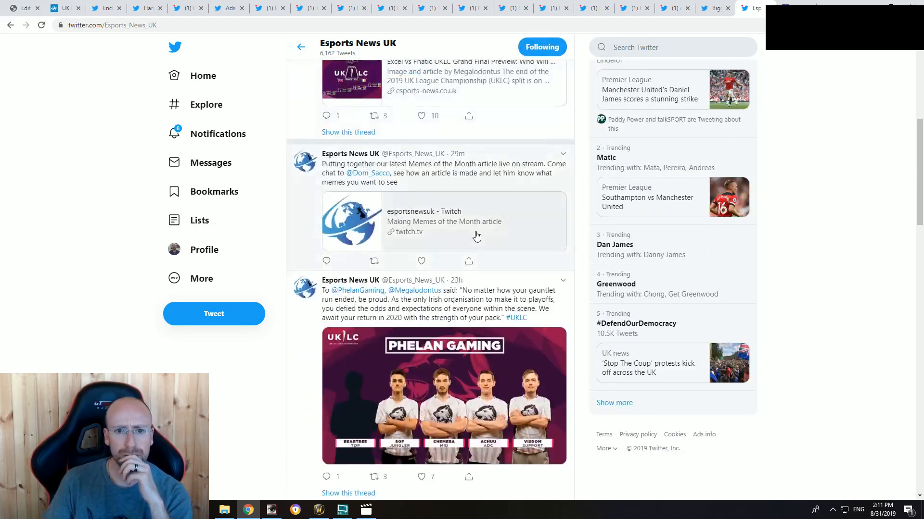
pyautogui.click(374, 262)
pyautogui.click(339, 270)
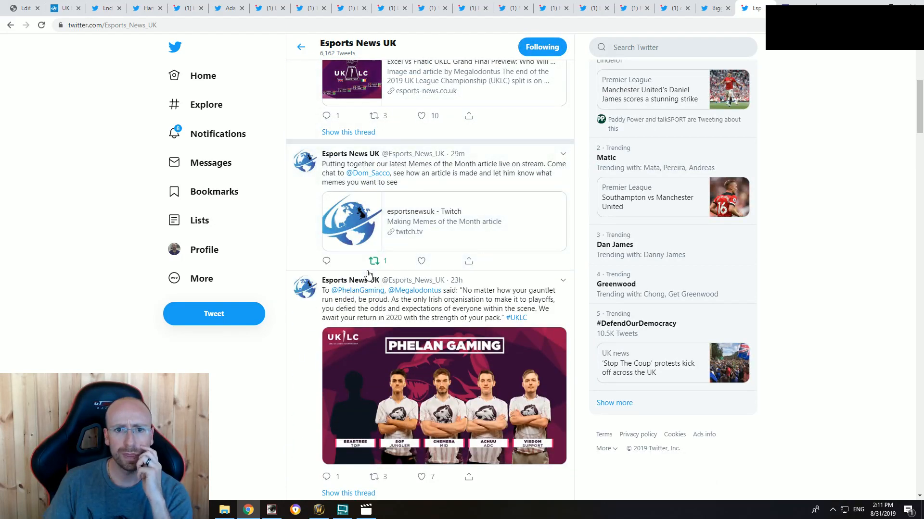
# Step: Check the article's preview page and close the Enclave Gaming tweet
pyautogui.click(65, 9)
pyautogui.scroll(4, 107, 179)
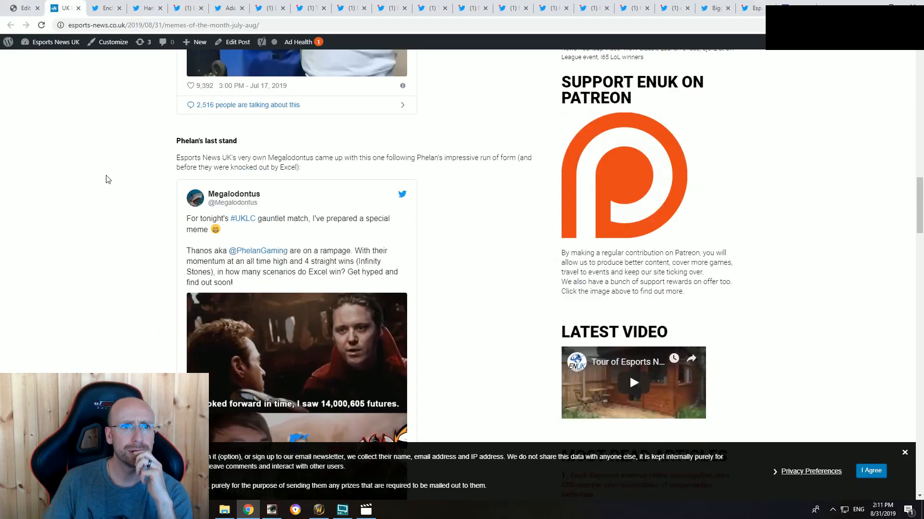
pyautogui.click(106, 8)
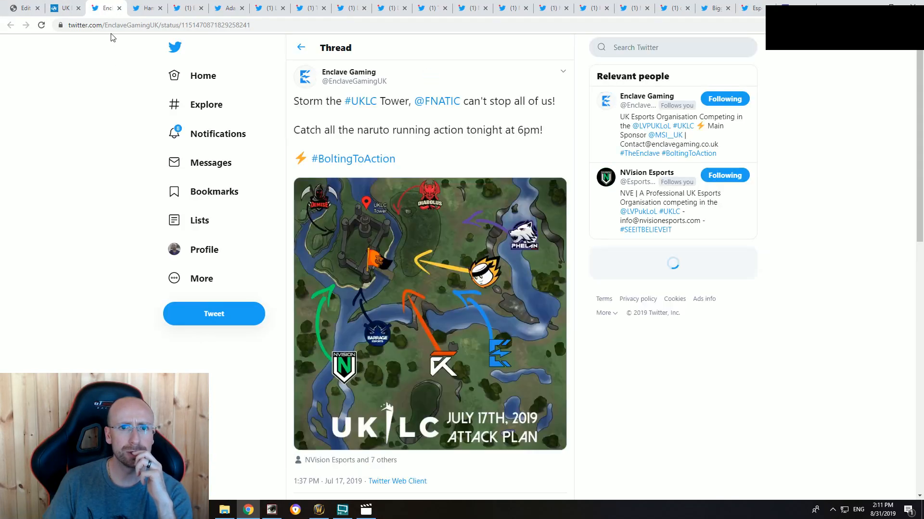
pyautogui.click(120, 8)
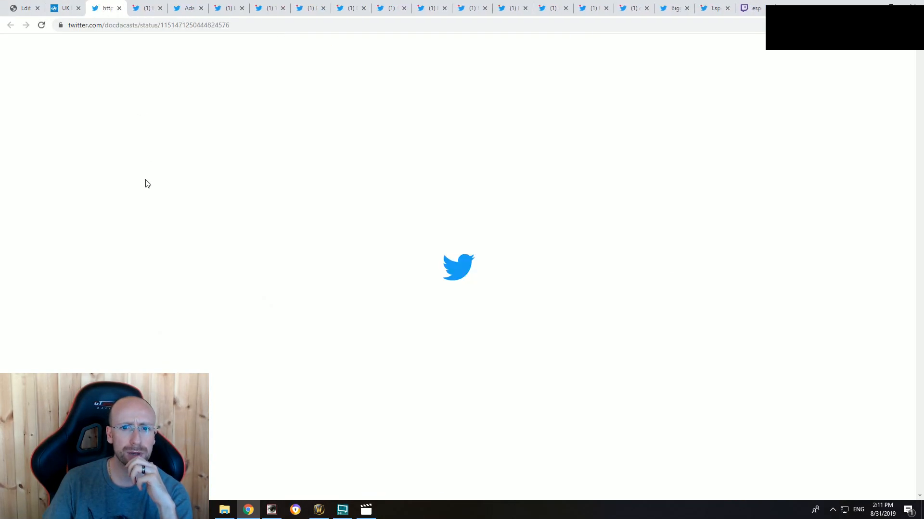
pyautogui.scroll(-3, 172, 321)
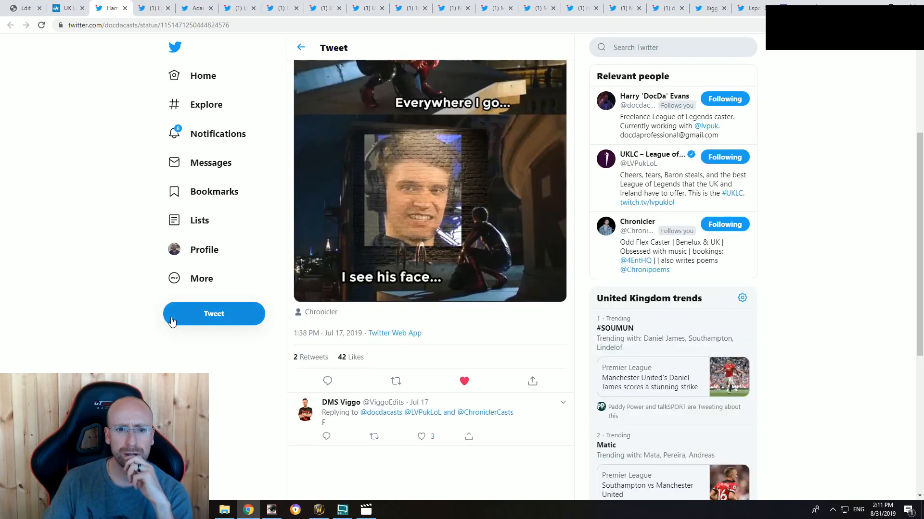
pyautogui.scroll(4, 172, 322)
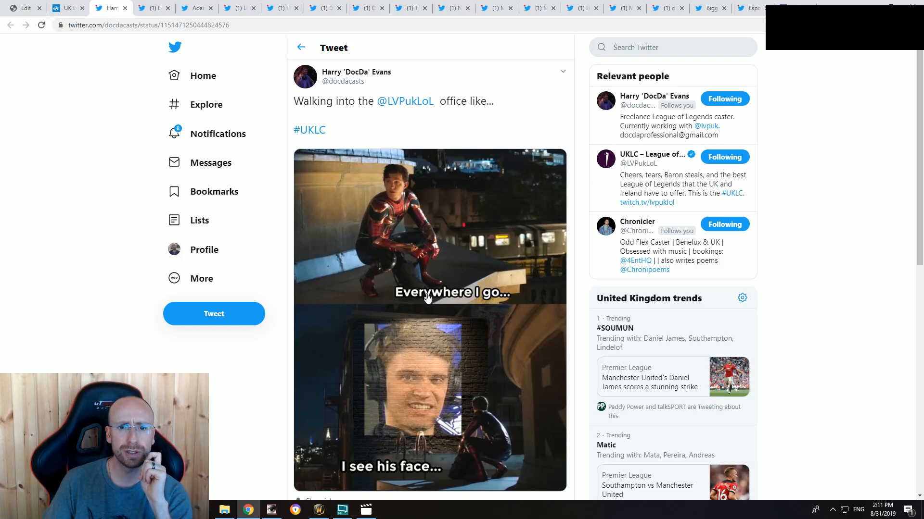
pyautogui.scroll(-3, 427, 298)
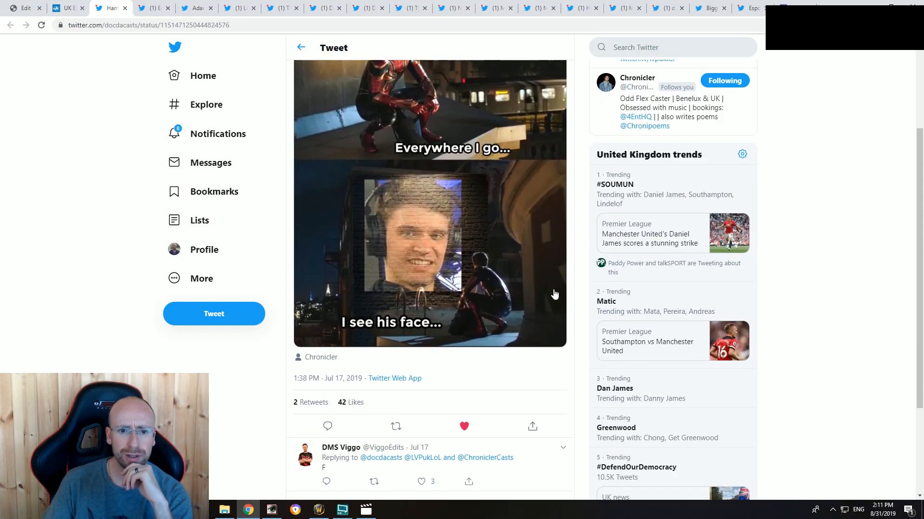
pyautogui.scroll(-2, 476, 310)
pyautogui.scroll(4, 470, 298)
pyautogui.click(470, 283)
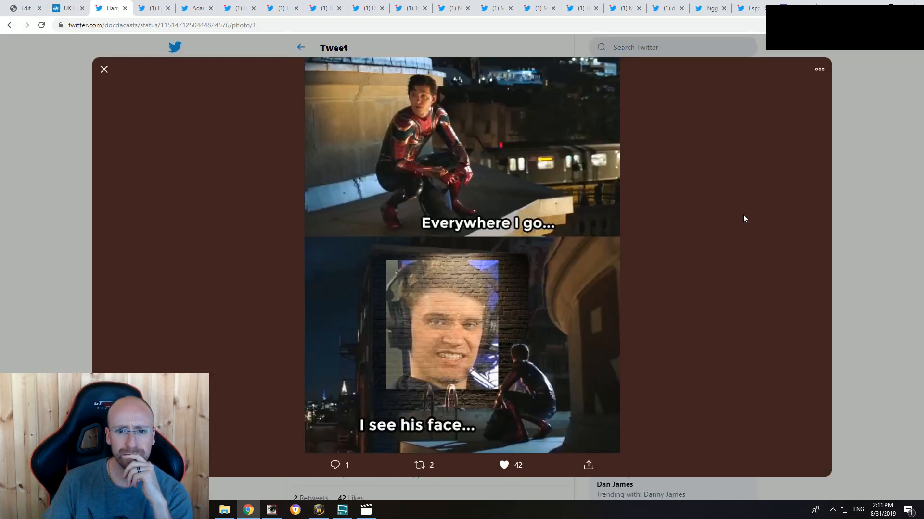
pyautogui.click(857, 165)
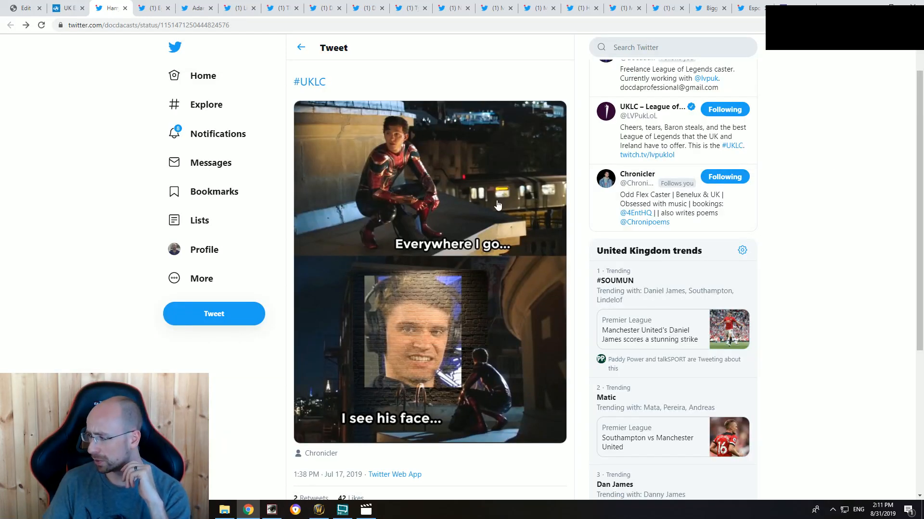
pyautogui.scroll(1, 520, 145)
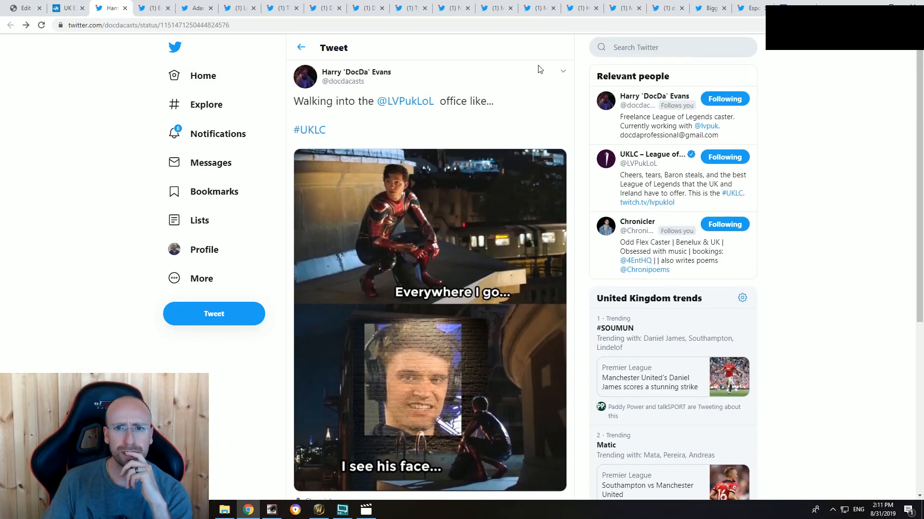
pyautogui.click(566, 72)
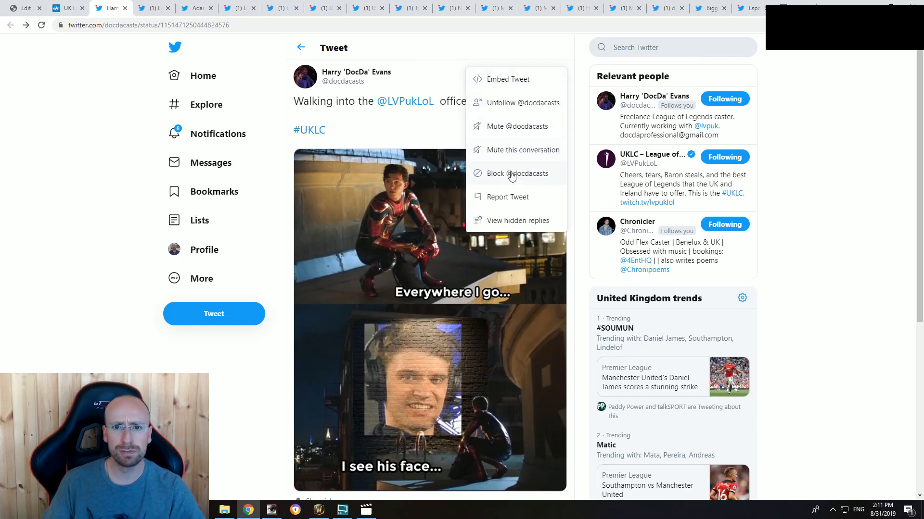
pyautogui.click(508, 79)
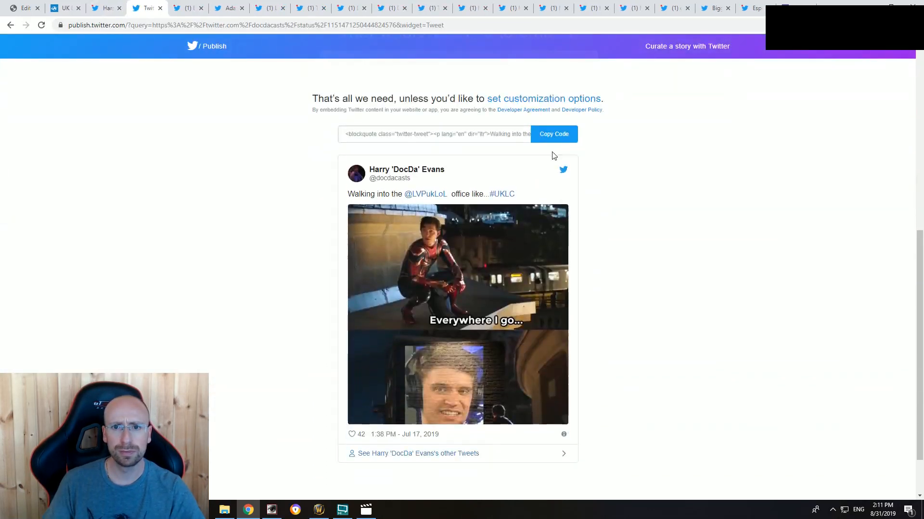
pyautogui.click(553, 137)
pyautogui.click(580, 206)
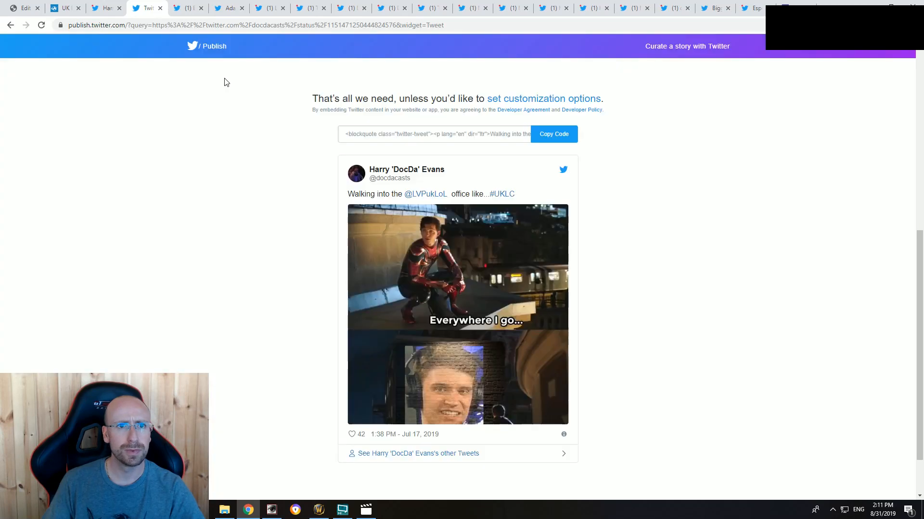
# Step: Close the finished embed-code page and retitle the "Phelan's last stand" section of the article as "LoL Avengers Assemble"
pyautogui.click(160, 9)
pyautogui.click(26, 5)
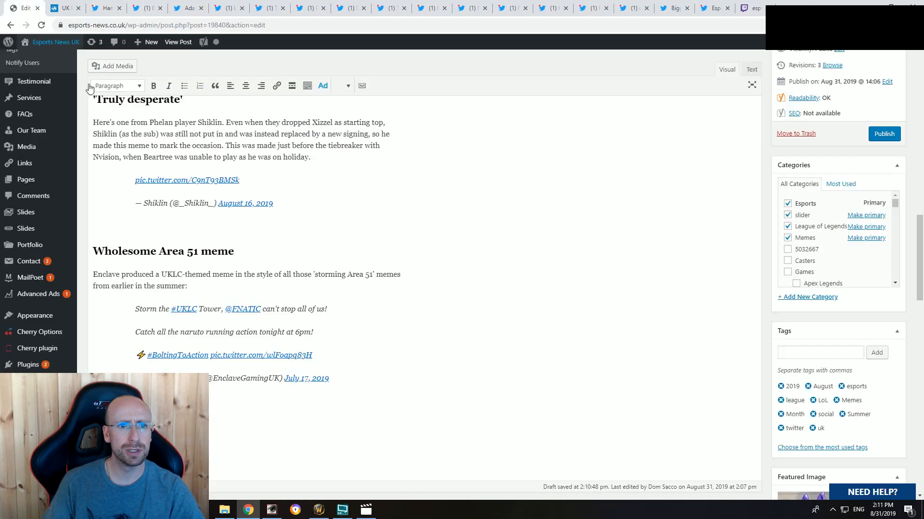
pyautogui.scroll(10, 223, 266)
pyautogui.scroll(5, 223, 266)
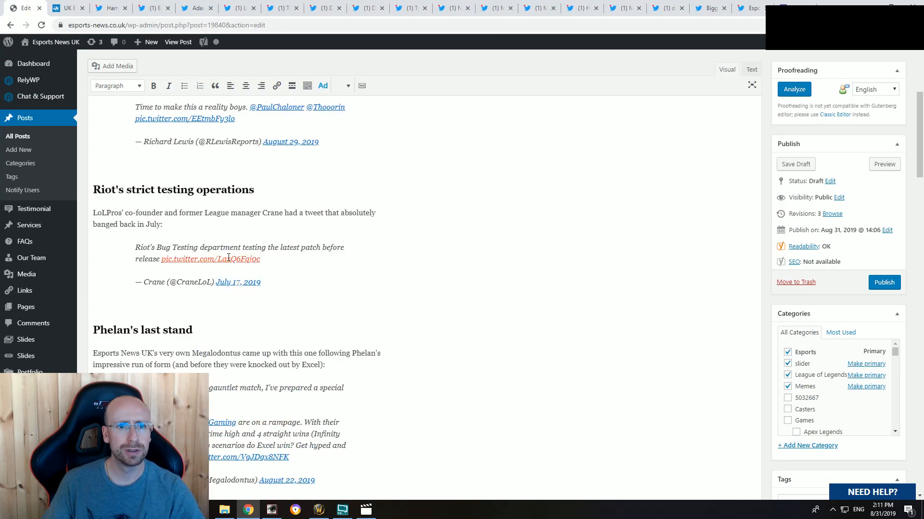
pyautogui.scroll(-4, 212, 284)
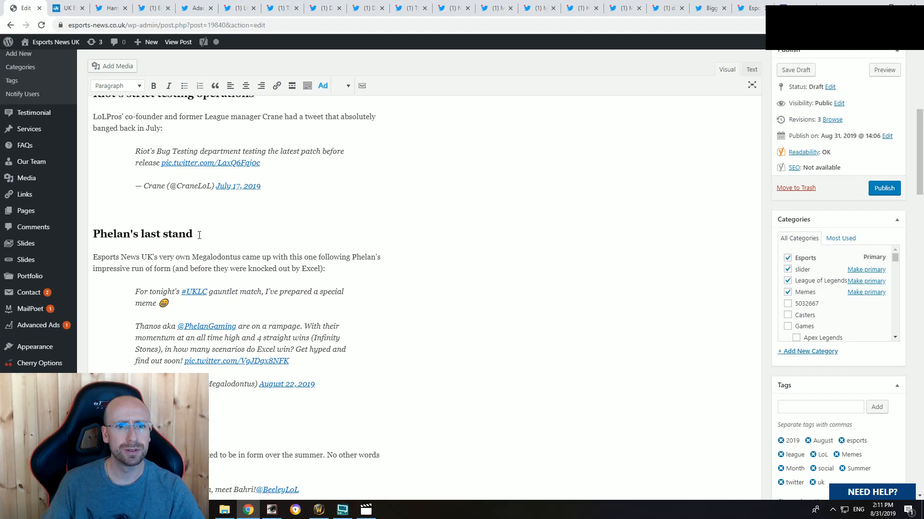
pyautogui.tripleClick(199, 235)
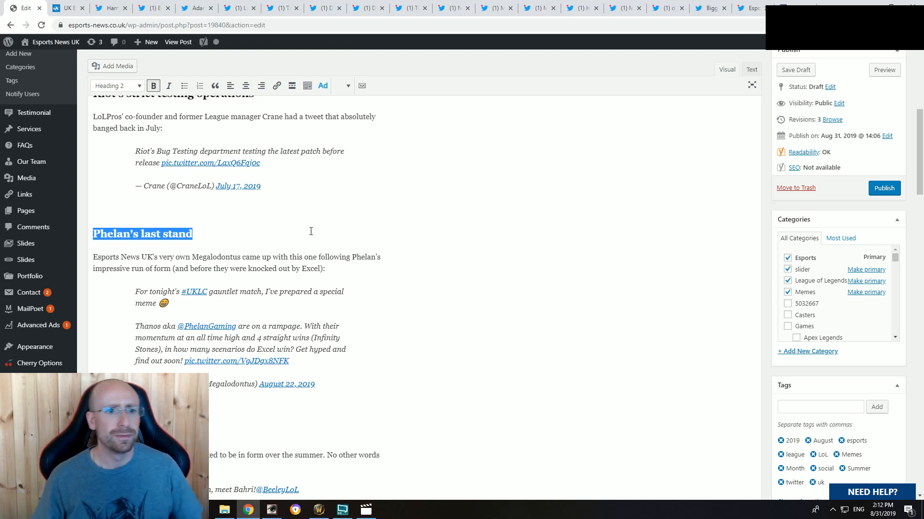
pyautogui.click(232, 400)
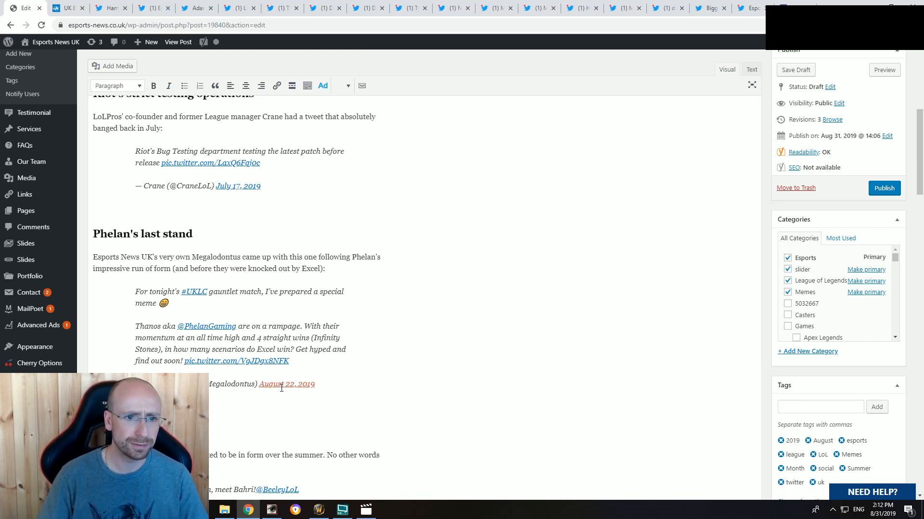
pyautogui.scroll(-1, 281, 389)
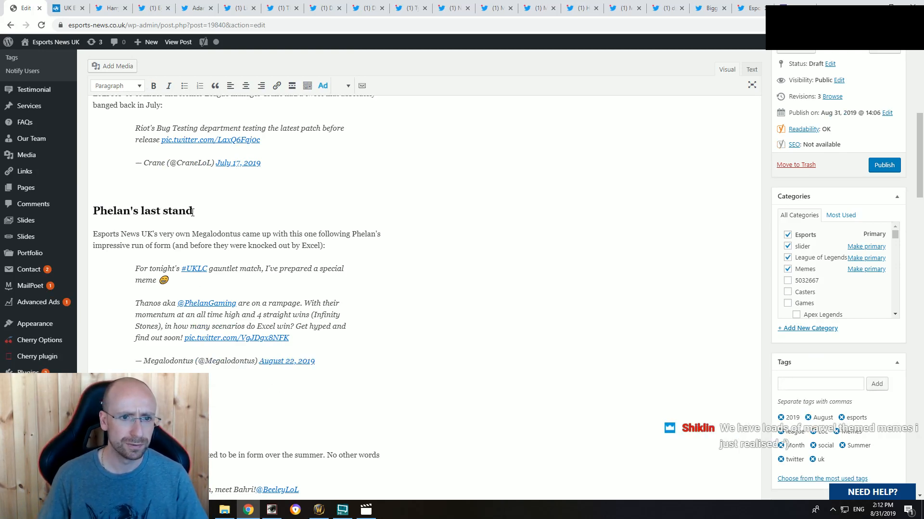
pyautogui.moveTo(192, 212); pyautogui.dragTo(93, 212)
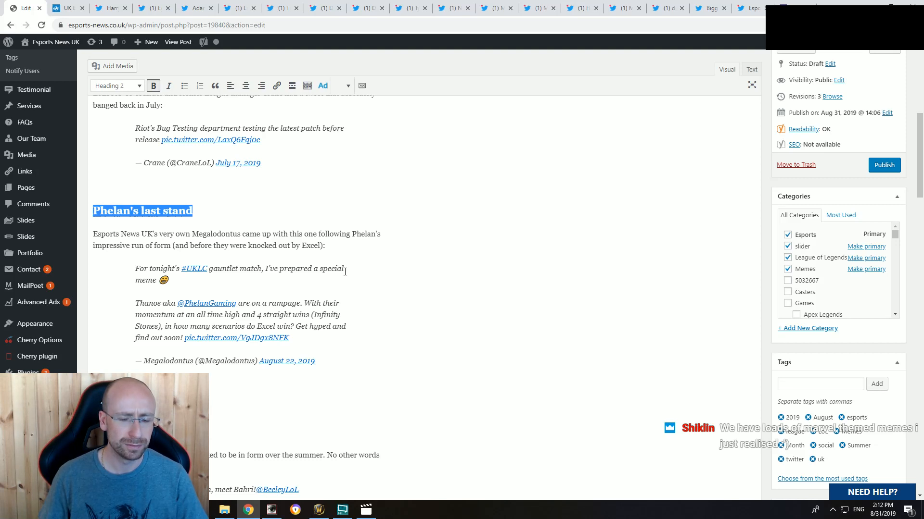
pyautogui.write('LoL ')
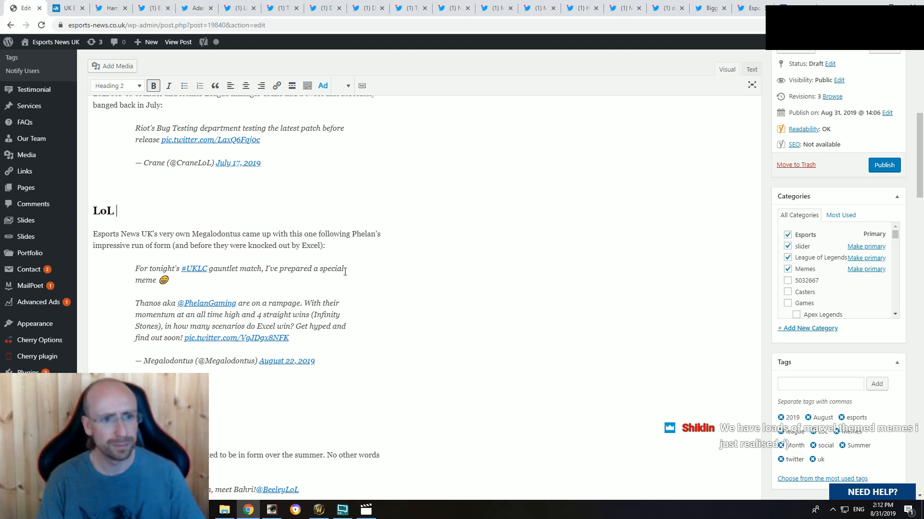
pyautogui.write('Avengers Assembly')
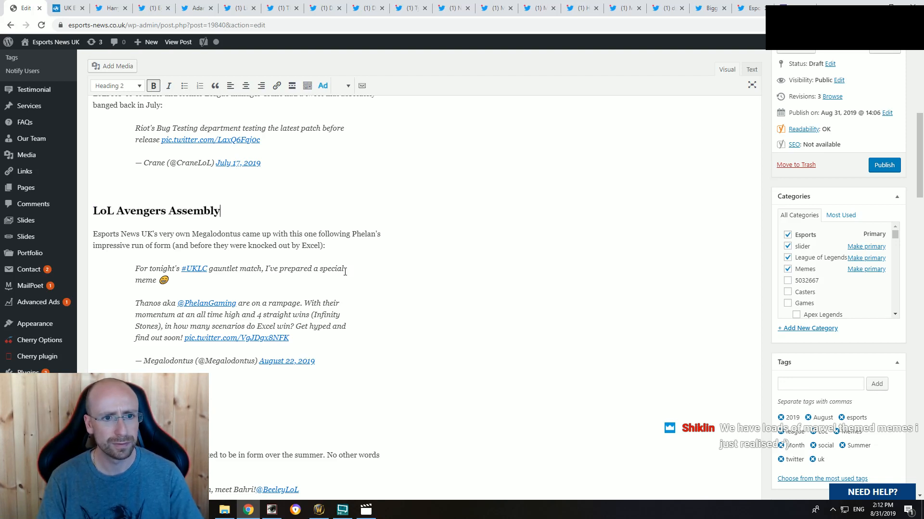
pyautogui.press('BackSpace')
pyautogui.write('e')
pyautogui.click(178, 387)
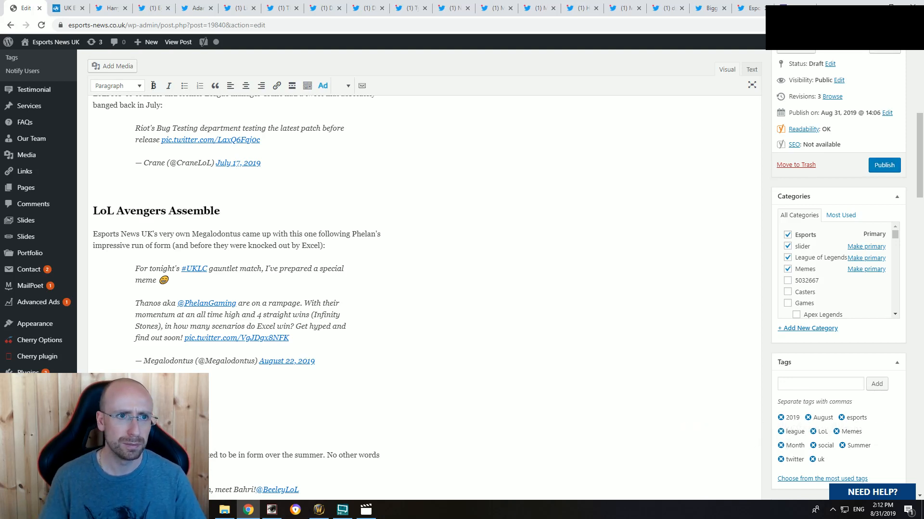
pyautogui.click(114, 7)
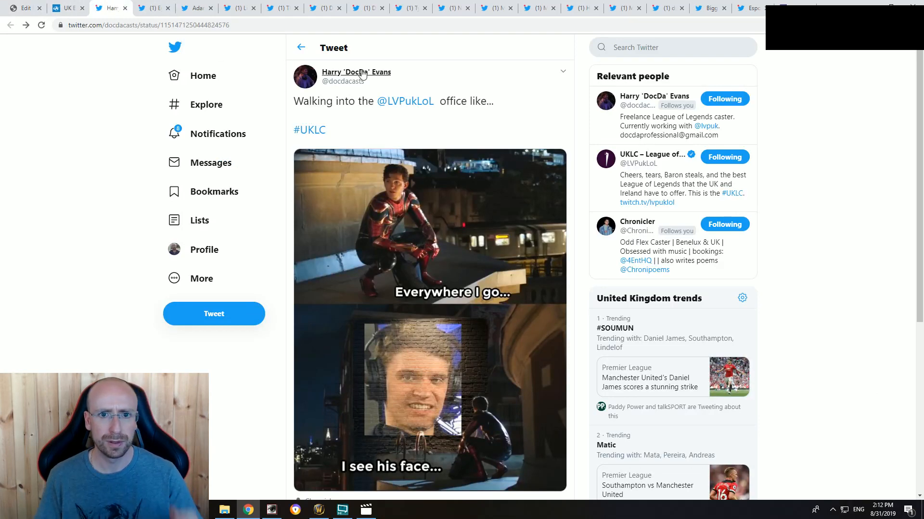
pyautogui.moveTo(363, 73)
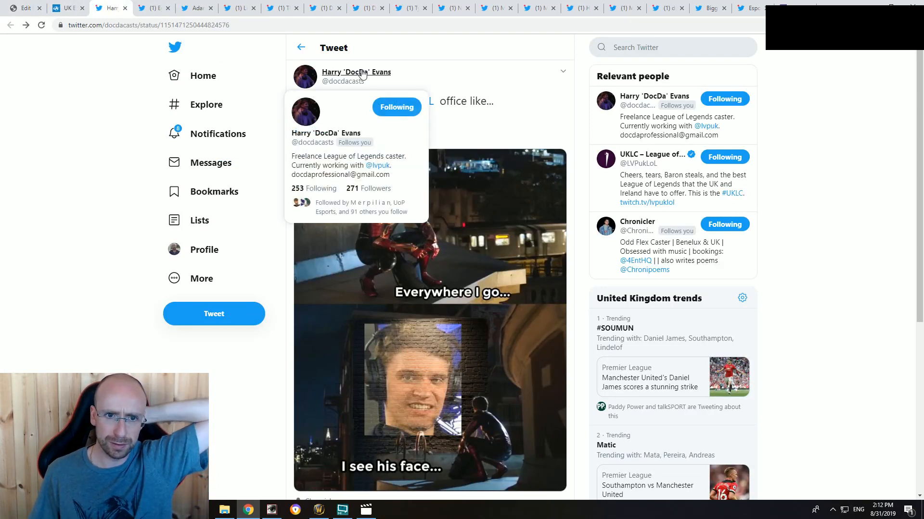
pyautogui.click(24, 8)
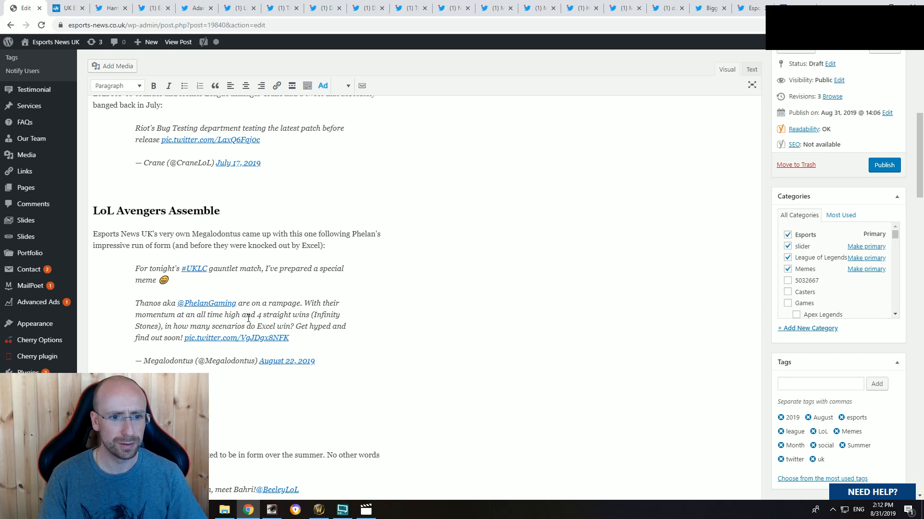
pyautogui.write('nother Avenges')
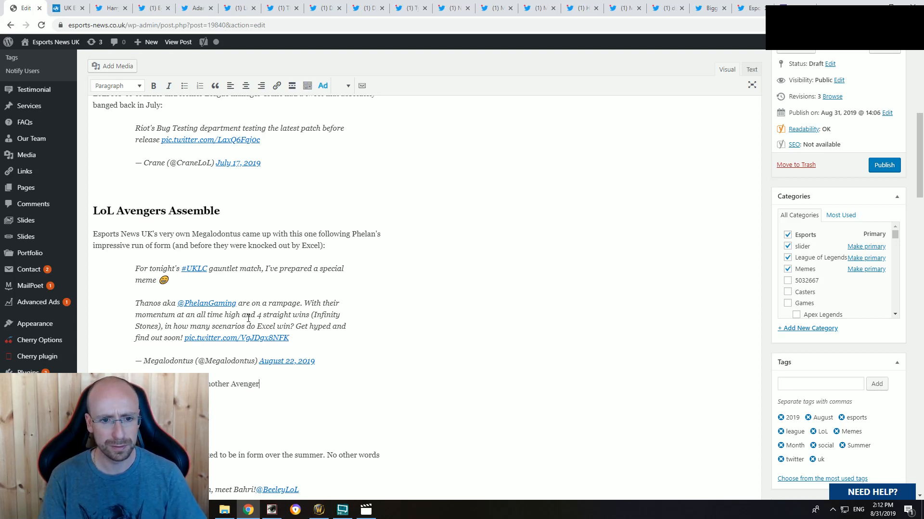
pyautogui.write('s-themed meme')
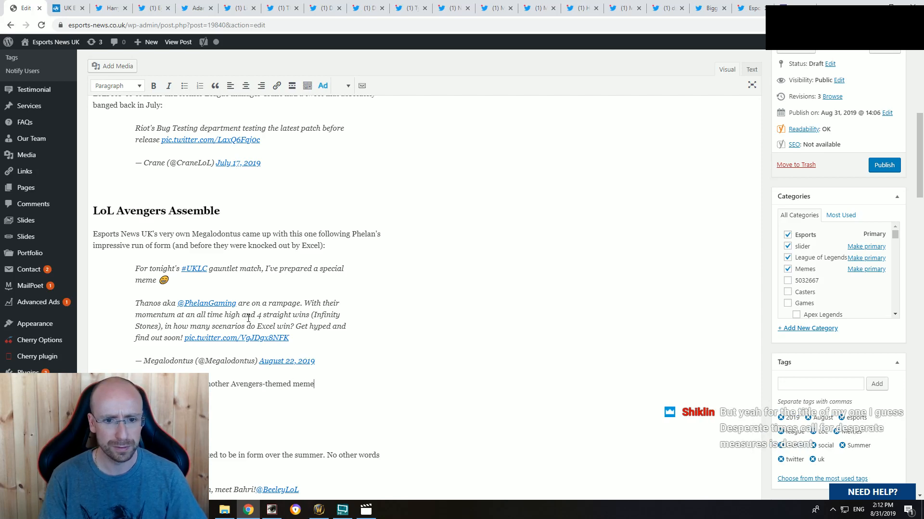
pyautogui.write(':')
# Step: Paste the copied tweet embed code into the article's HTML beneath the Avengers-themed line, and recheck the original tweet
pyautogui.click(751, 69)
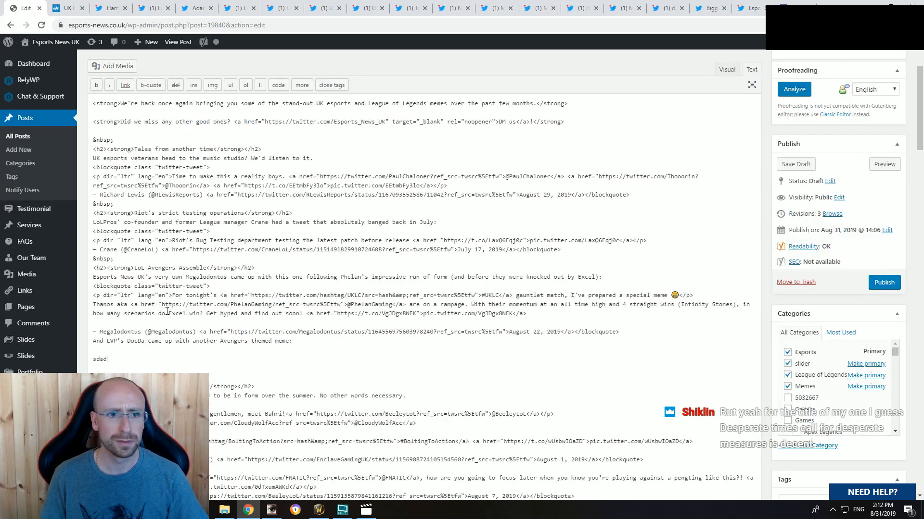
pyautogui.hotkey('ctrl', 'v')
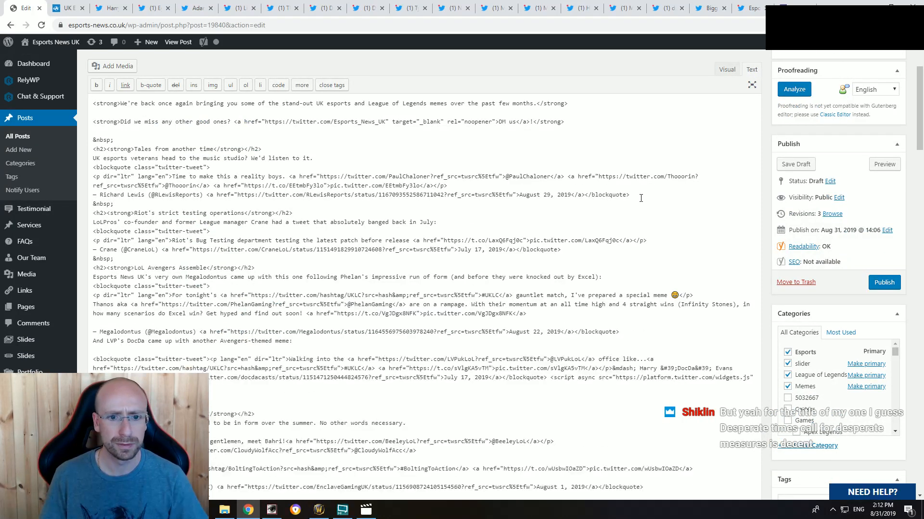
pyautogui.click(727, 69)
pyautogui.click(294, 241)
pyautogui.click(110, 8)
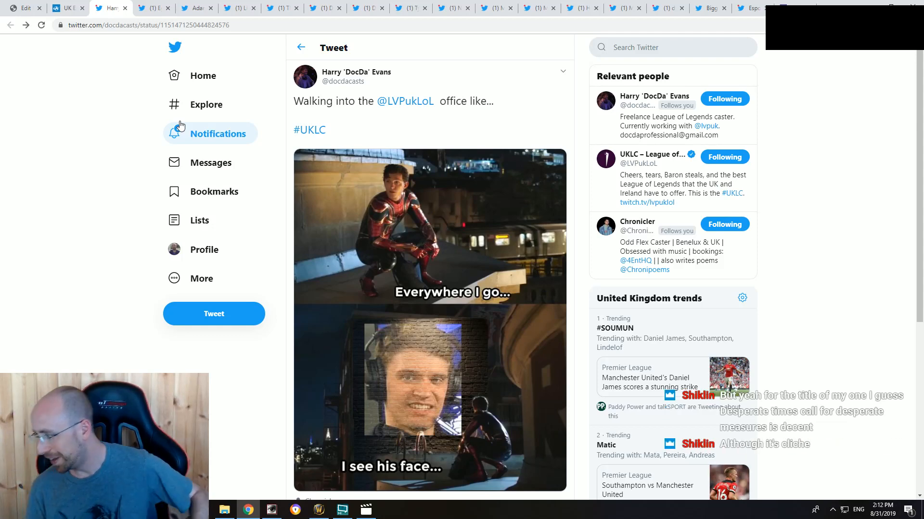
pyautogui.scroll(-6, 227, 74)
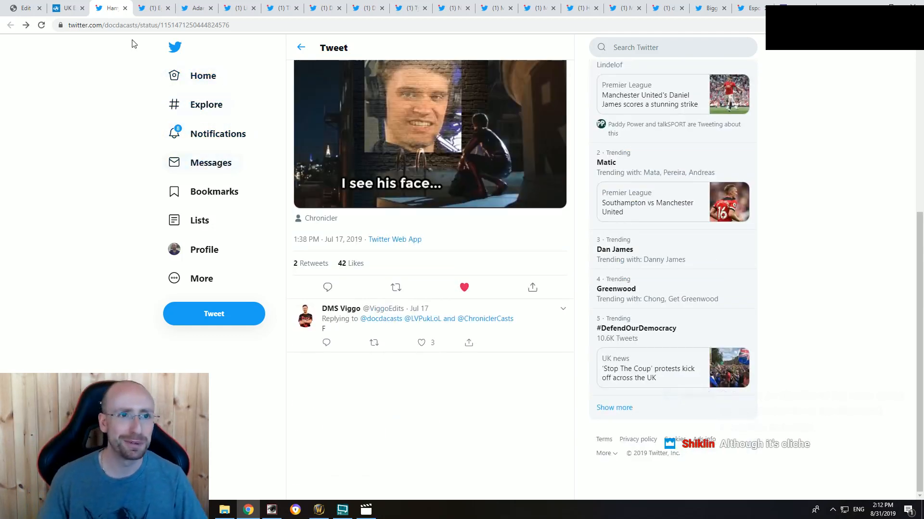
# Step: Retitle the "'Truly desperate'" section as "Desperate times call for desperate measures"
pyautogui.click(25, 7)
pyautogui.scroll(-8, 175, 256)
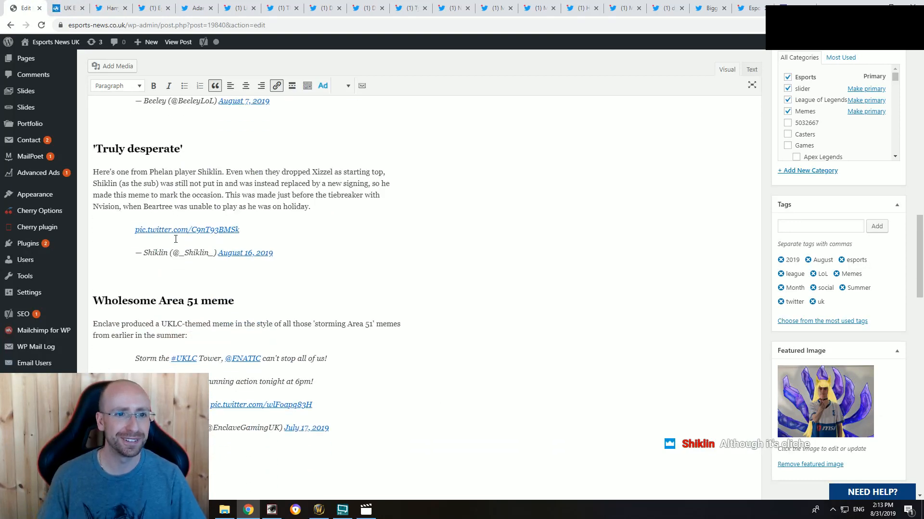
pyautogui.scroll(2, 180, 248)
pyautogui.moveTo(183, 245); pyautogui.dragTo(93, 245)
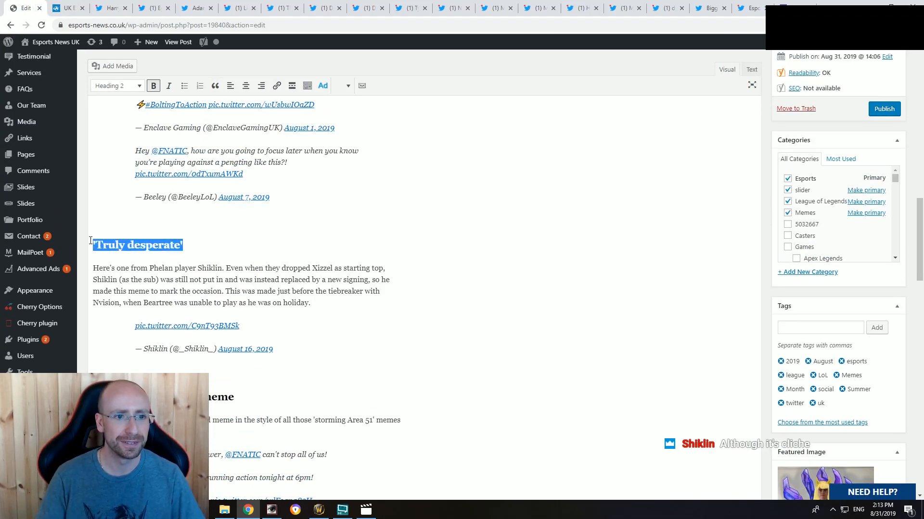
pyautogui.write('Desparat')
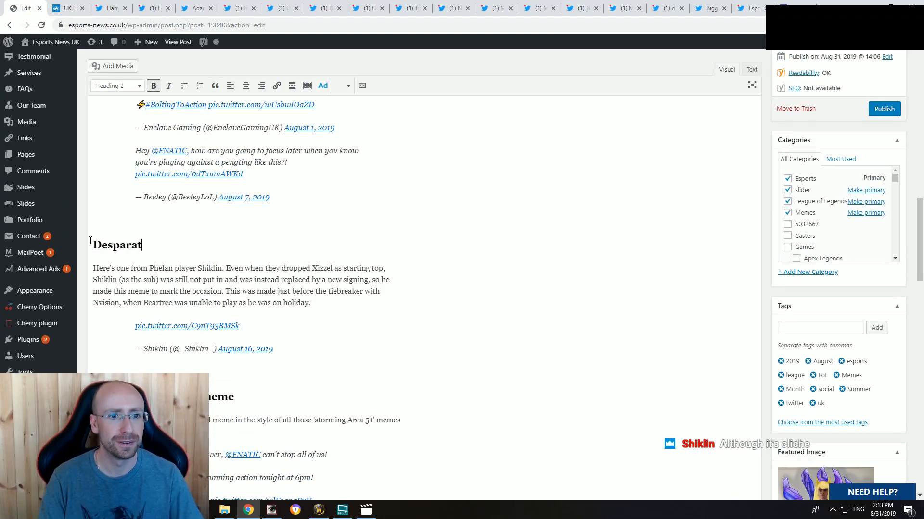
pyautogui.press('BackSpace')
pyautogui.press('BackSpace')
pyautogui.press('BackSpace')
pyautogui.press('BackSpace')
pyautogui.write('erat')
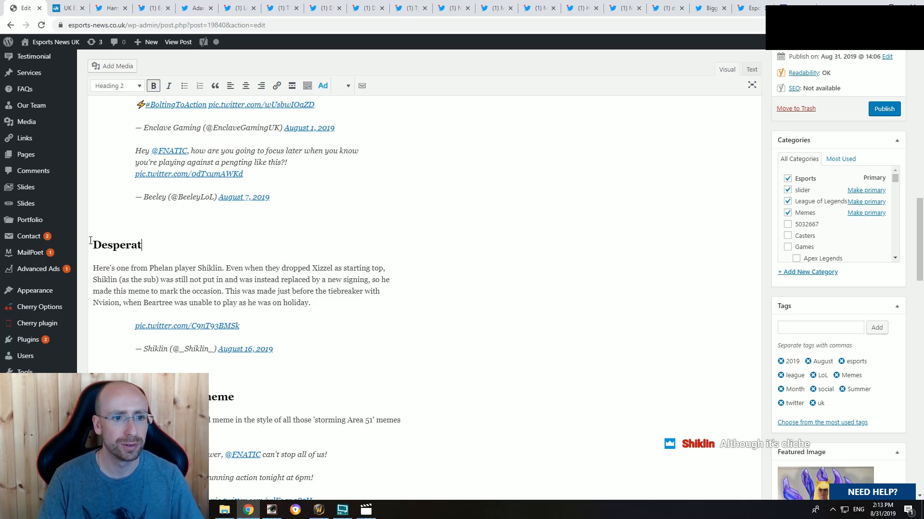
pyautogui.write('e times call for d')
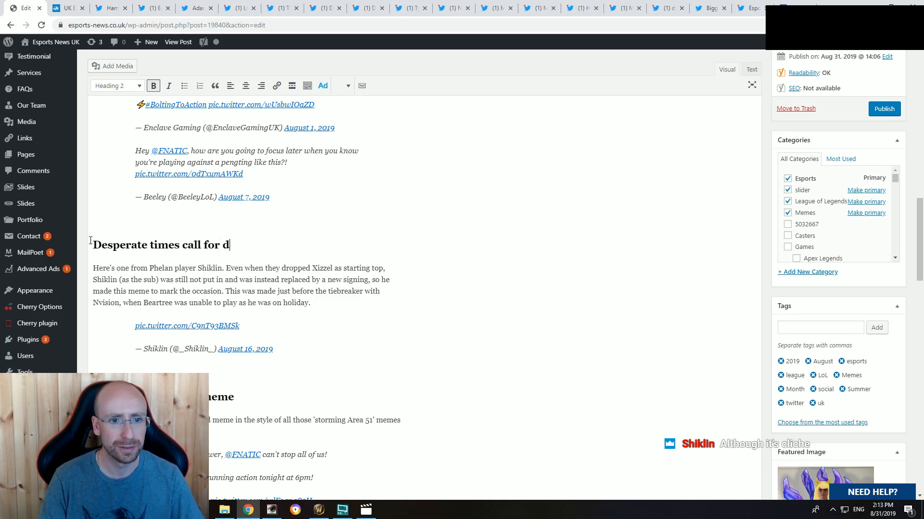
pyautogui.write('esparate ')
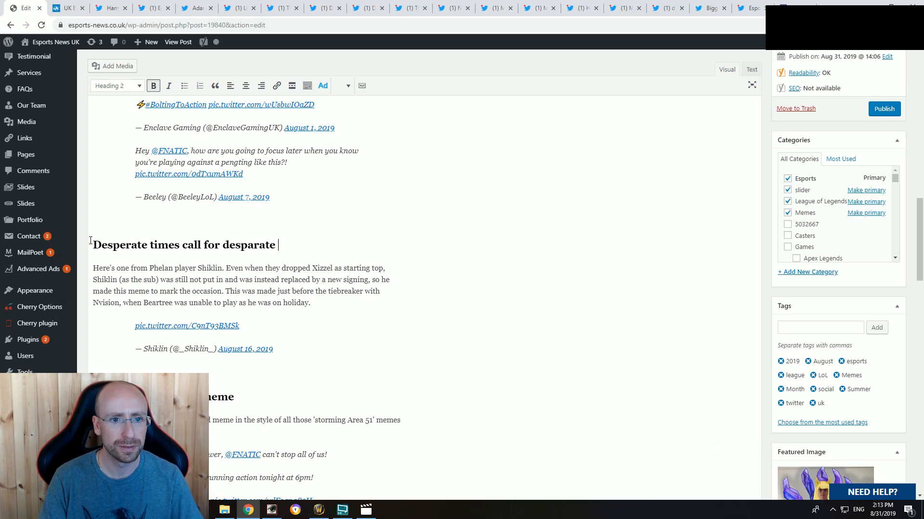
pyautogui.write('measures')
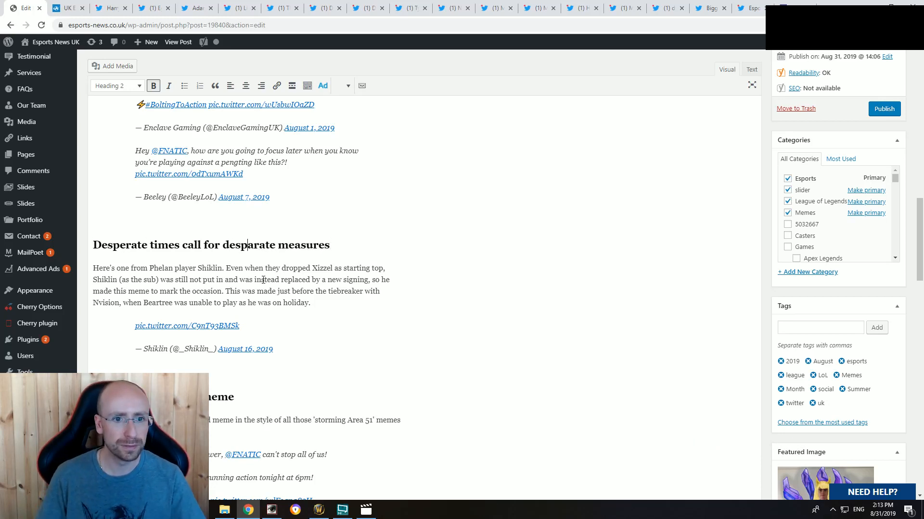
pyautogui.press('Delete')
pyautogui.write('e')
pyautogui.click(279, 278)
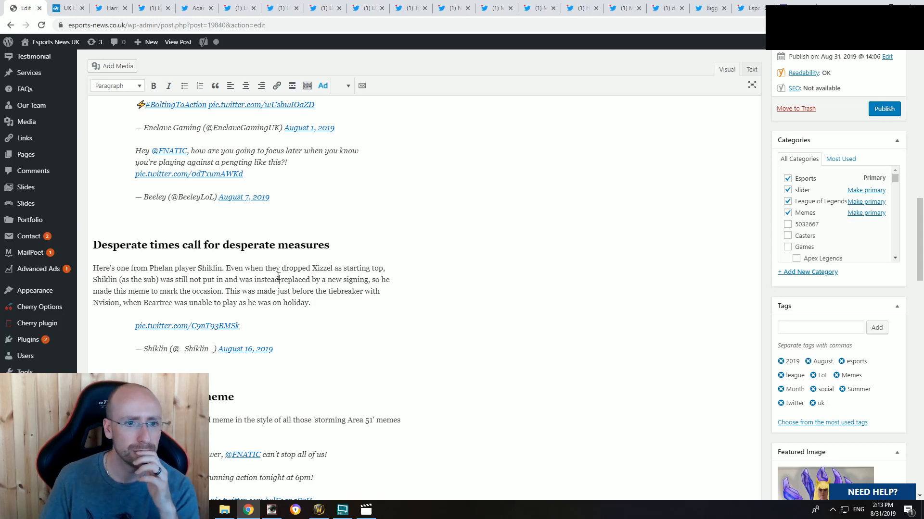
pyautogui.scroll(-4, 314, 302)
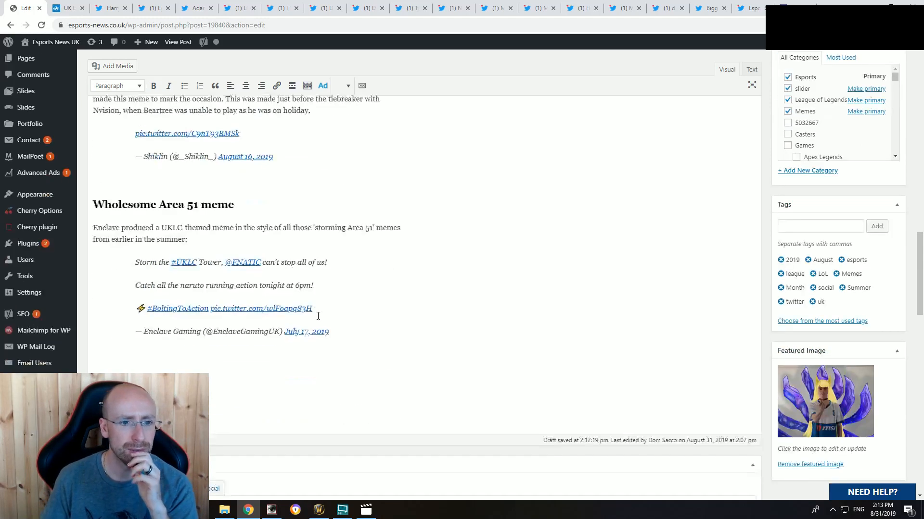
pyautogui.click(115, 8)
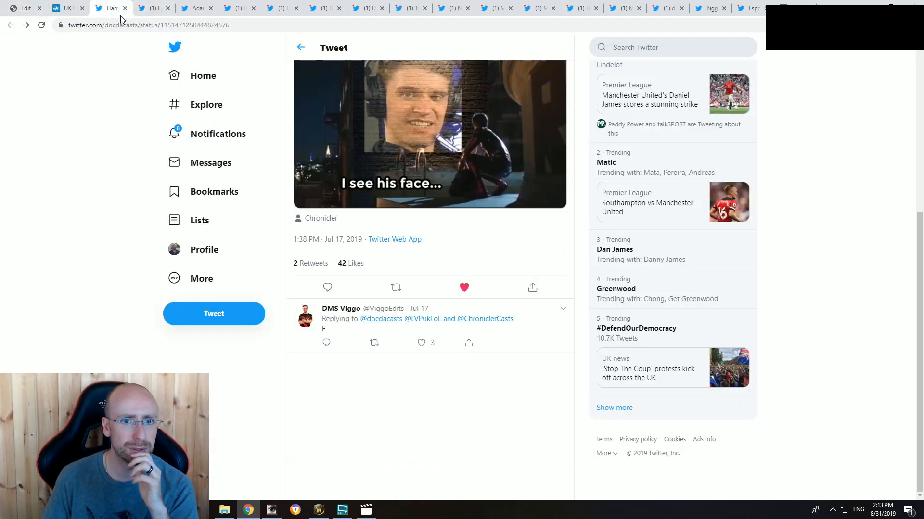
pyautogui.click(126, 8)
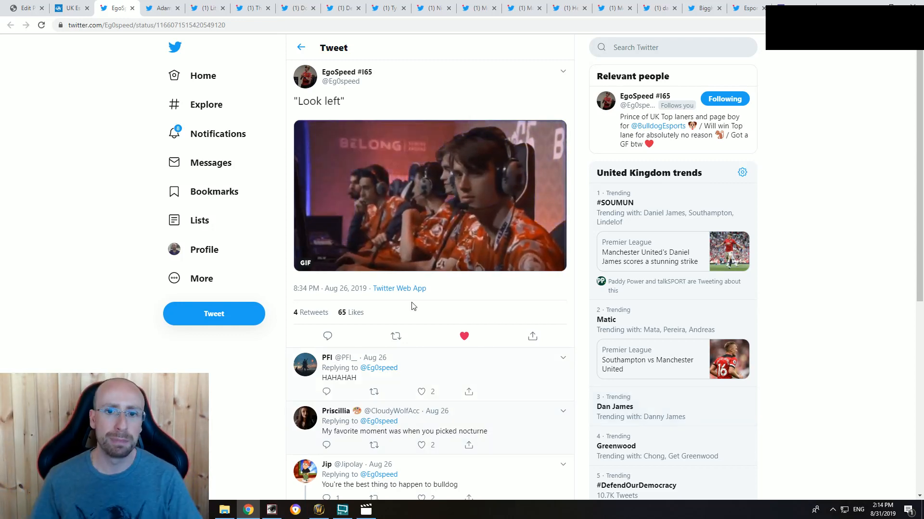
# Step: Look through the open meme tweets for one that relates to the "Look left" tweet
pyautogui.click(160, 5)
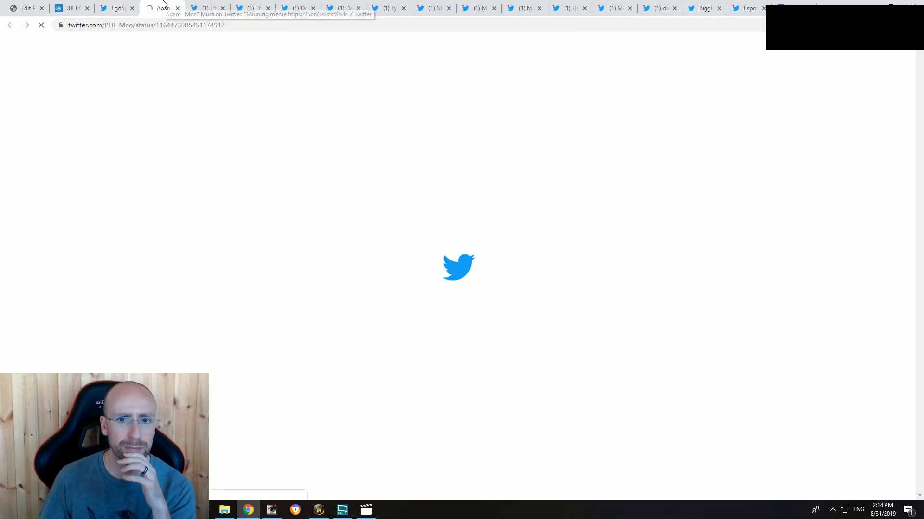
pyautogui.click(118, 5)
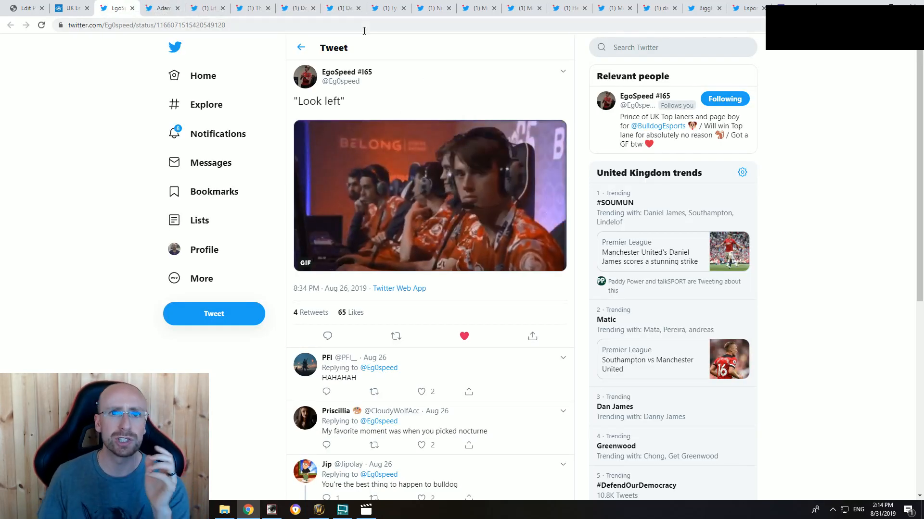
pyautogui.click(347, 7)
pyautogui.click(385, 6)
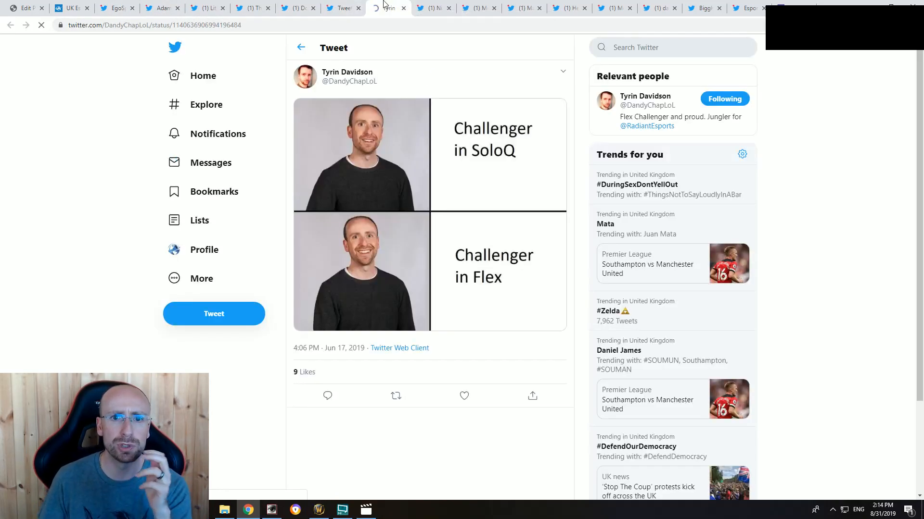
pyautogui.click(431, 6)
pyautogui.click(479, 4)
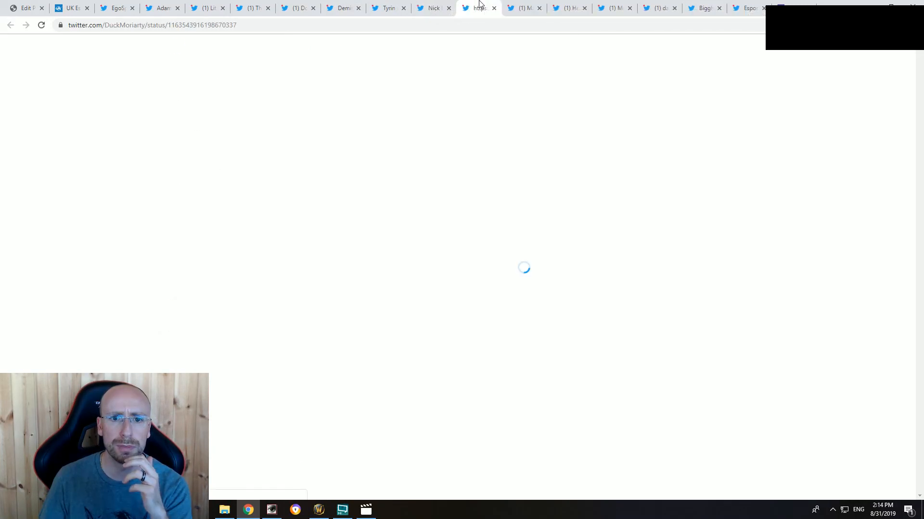
pyautogui.click(523, 5)
pyautogui.click(569, 4)
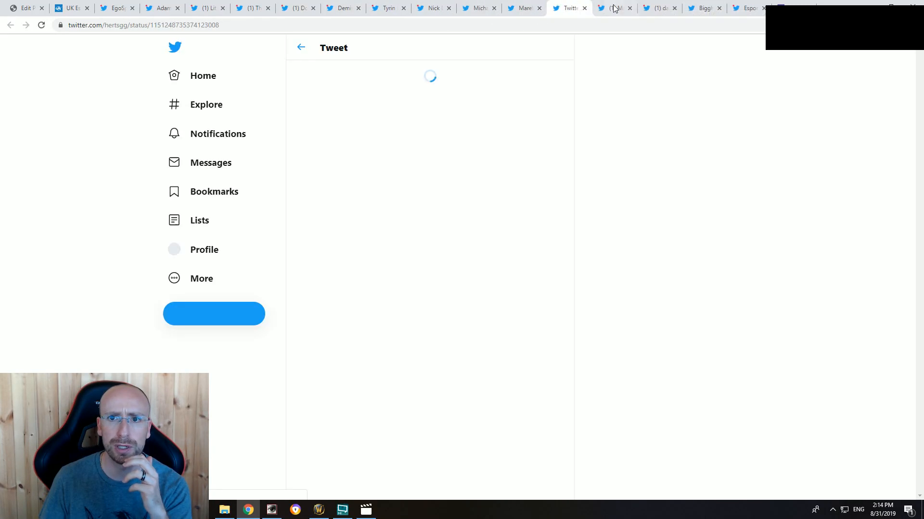
pyautogui.click(613, 5)
pyautogui.click(657, 3)
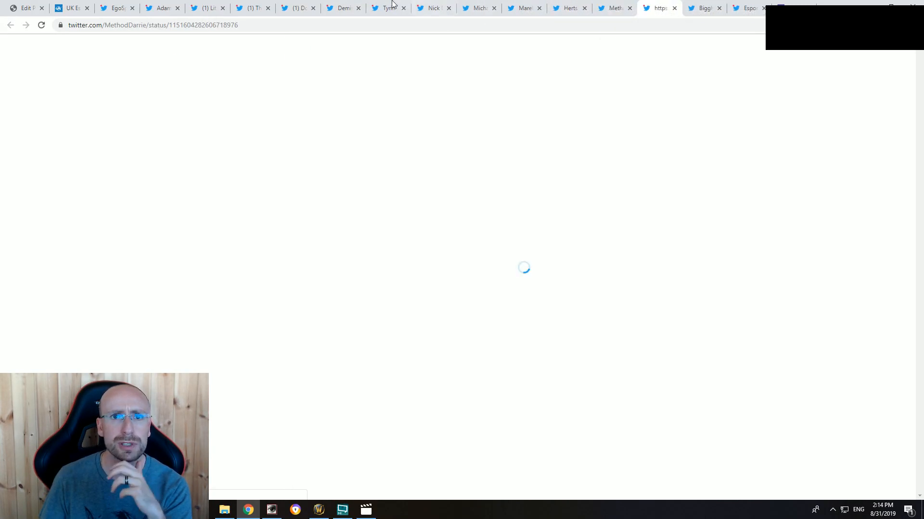
pyautogui.click(342, 6)
pyautogui.click(291, 4)
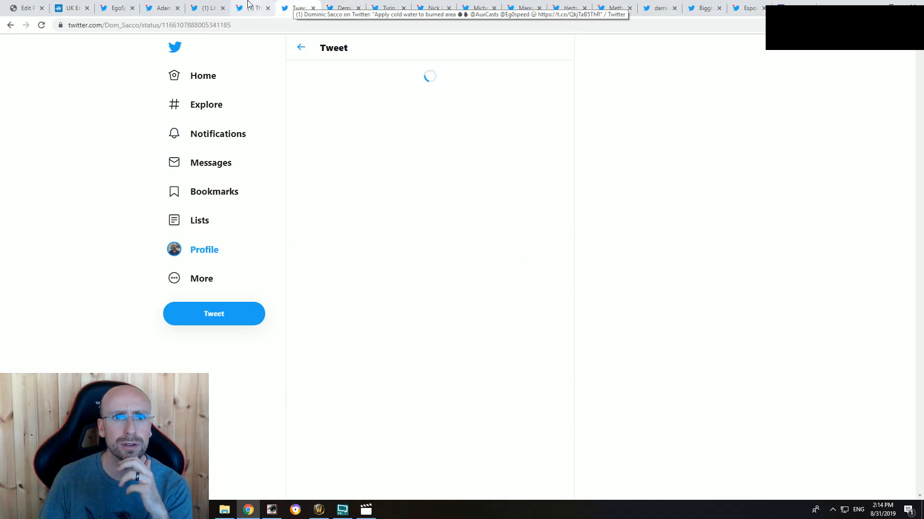
# Step: Place the "Apply cold water to burned area" tweet right after the "Look left" tweet and play its video from the start with sound
pyautogui.moveTo(298, 6); pyautogui.dragTo(176, 10)
pyautogui.click(396, 228)
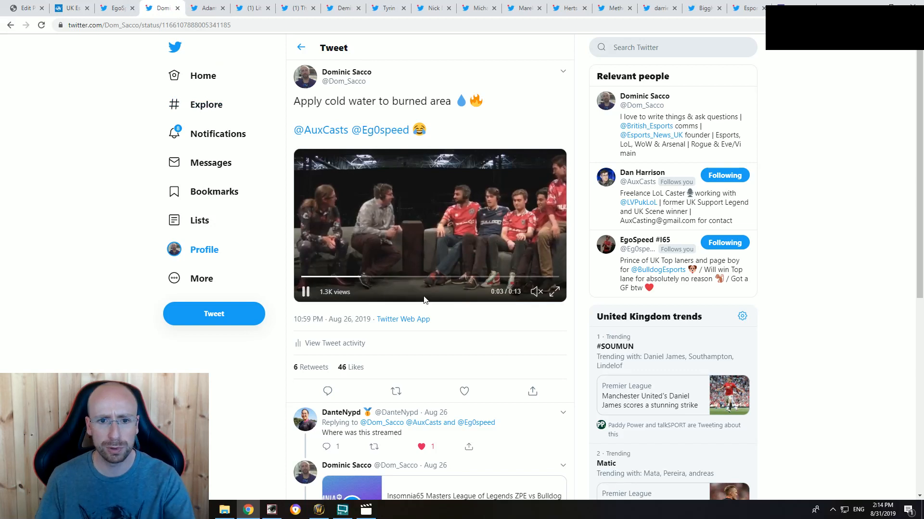
pyautogui.moveTo(359, 277); pyautogui.dragTo(299, 277)
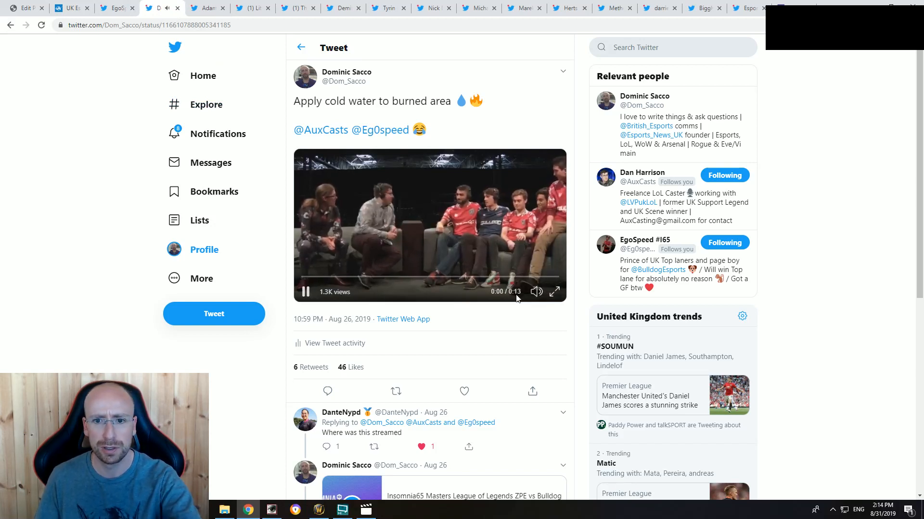
pyautogui.moveTo(535, 272)
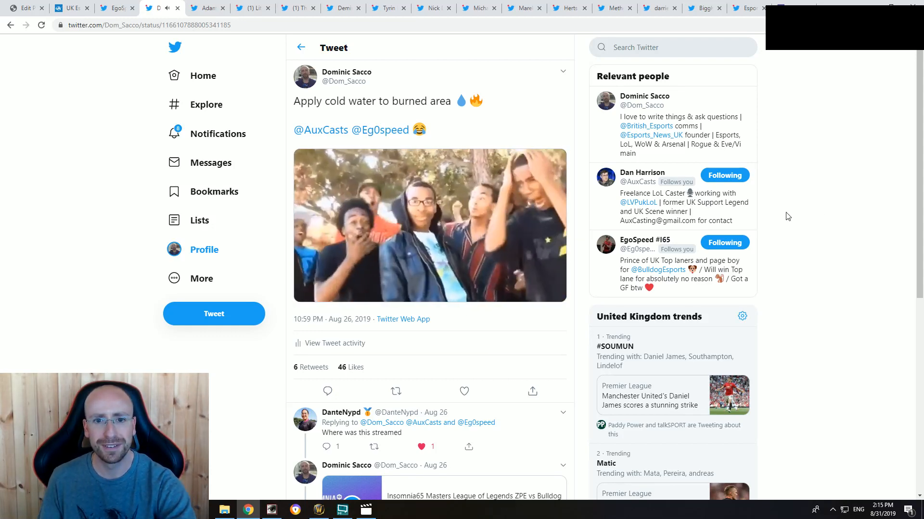
pyautogui.click(452, 213)
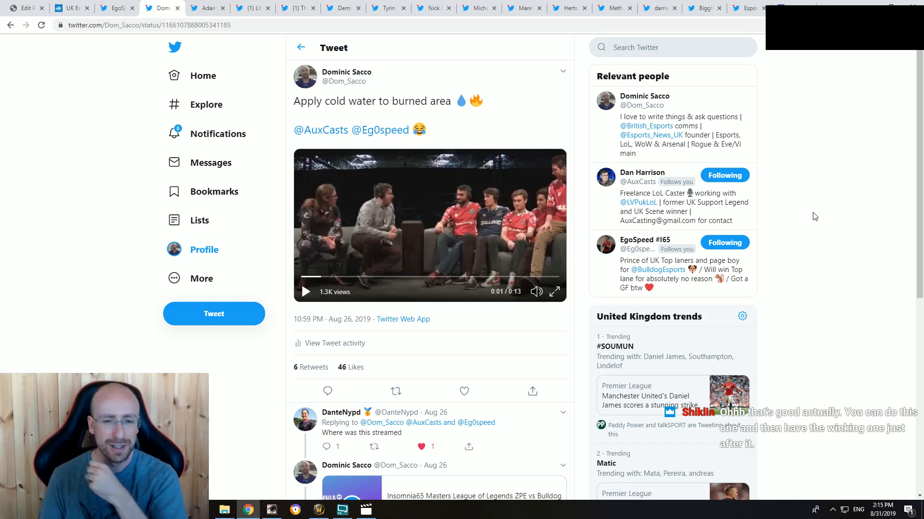
# Step: Compare the "Look left" and "Apply cold water to burned area" tweets with the end of the article draft
pyautogui.click(118, 7)
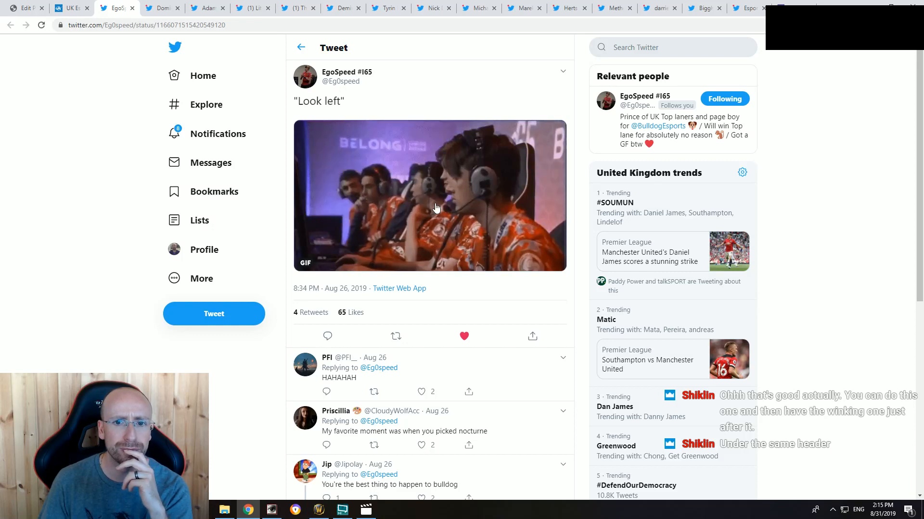
pyautogui.click(22, 9)
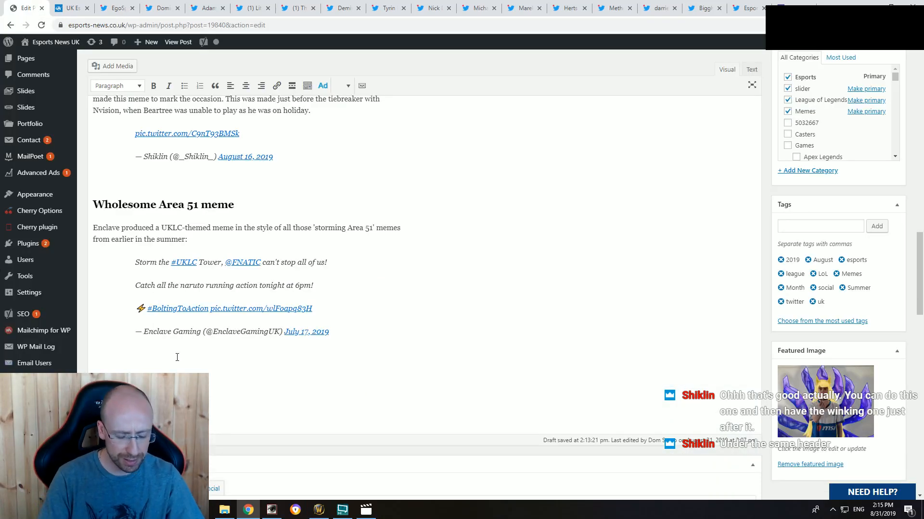
pyautogui.click(118, 8)
pyautogui.click(158, 5)
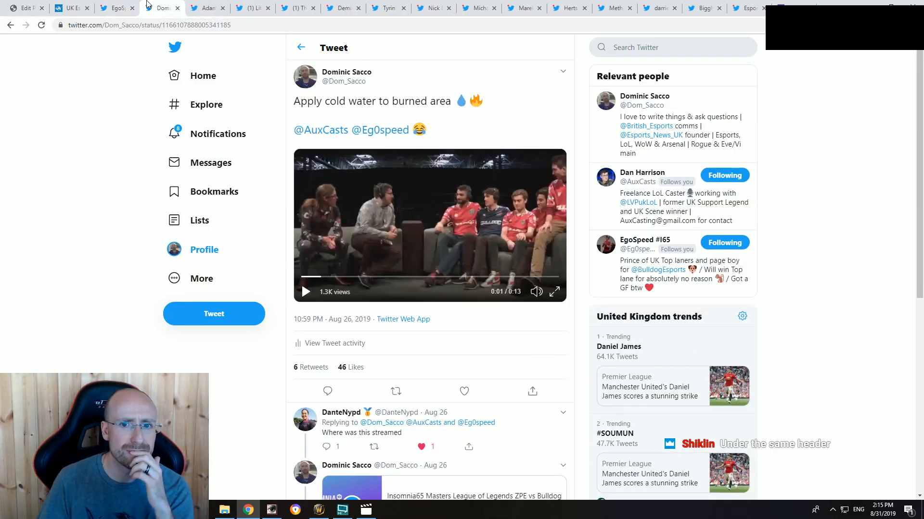
pyautogui.click(117, 8)
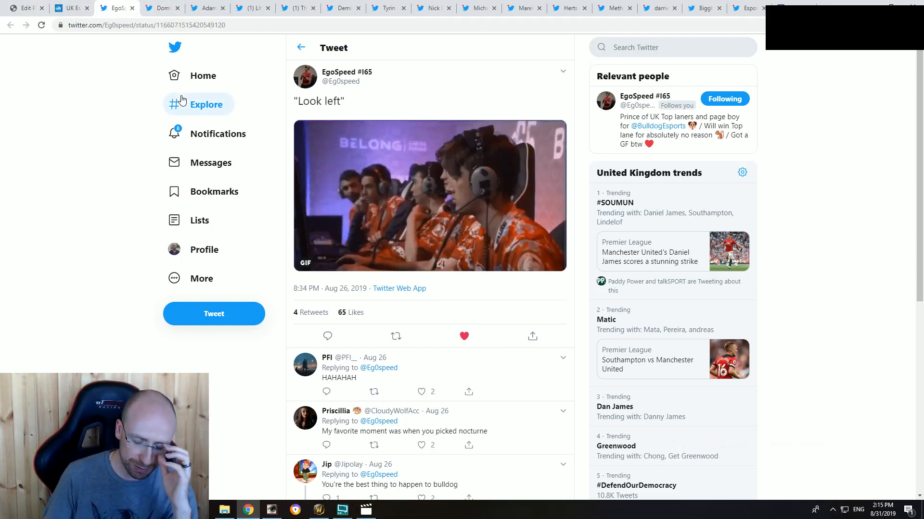
pyautogui.click(161, 8)
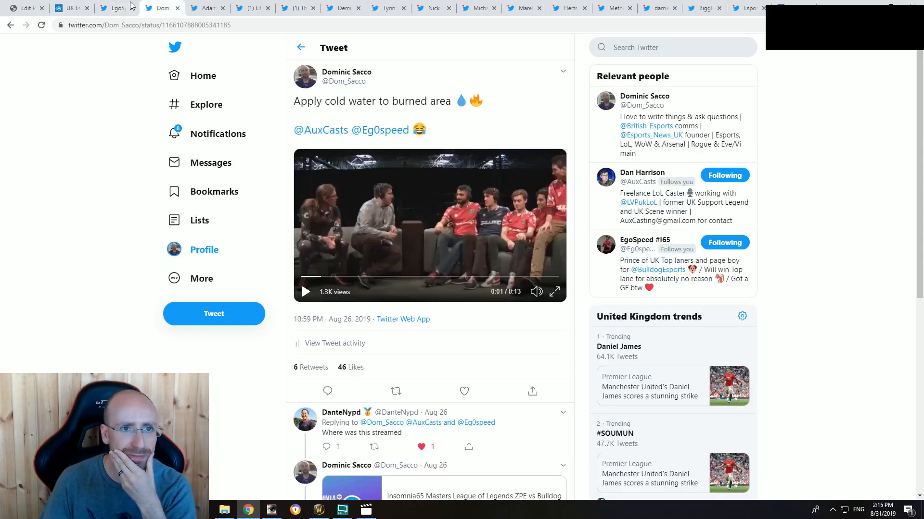
pyautogui.click(115, 7)
pyautogui.click(26, 8)
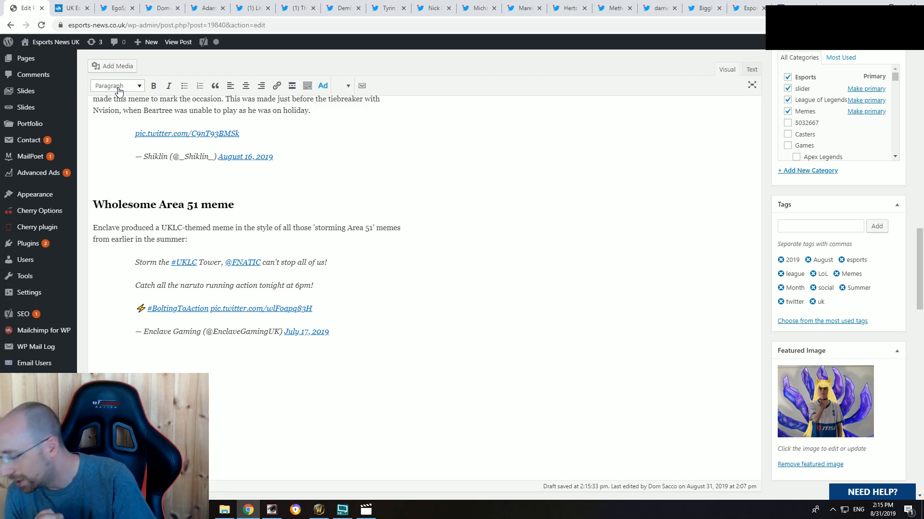
pyautogui.click(116, 8)
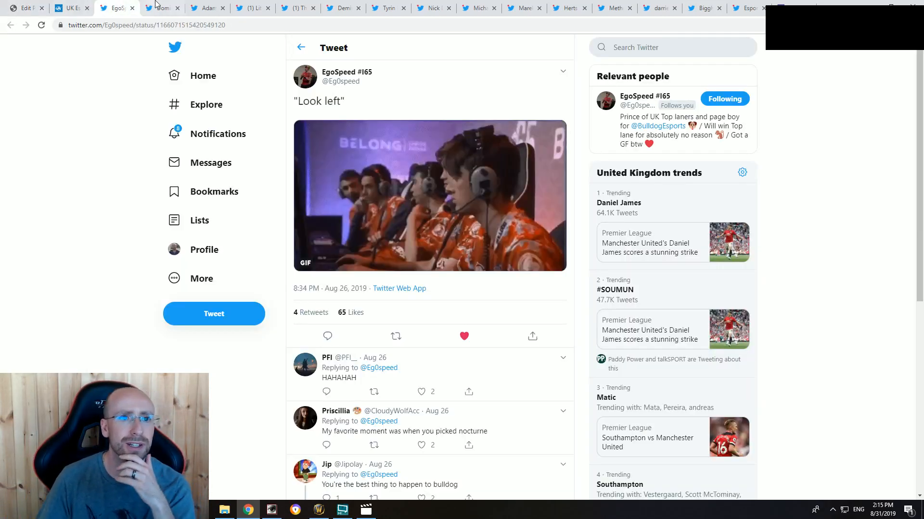
# Step: Reorder the open tweets so "Apply cold water to burned area" comes before "Look left", and recheck it against the draft
pyautogui.click(163, 5)
pyautogui.moveTo(163, 4); pyautogui.dragTo(115, 8)
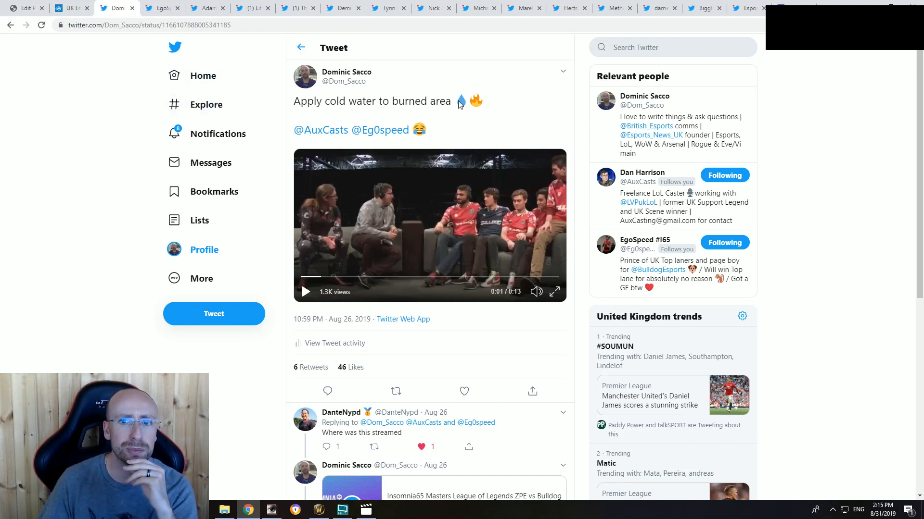
pyautogui.click(21, 6)
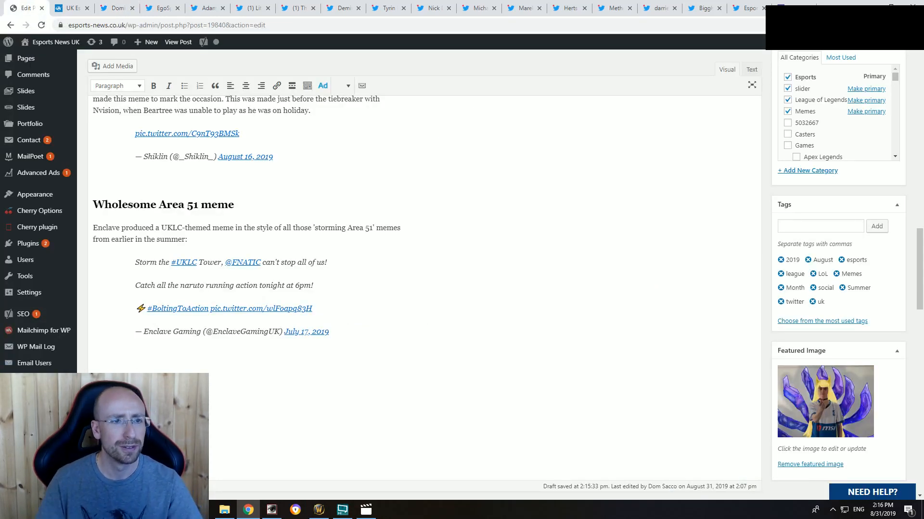
pyautogui.click(111, 10)
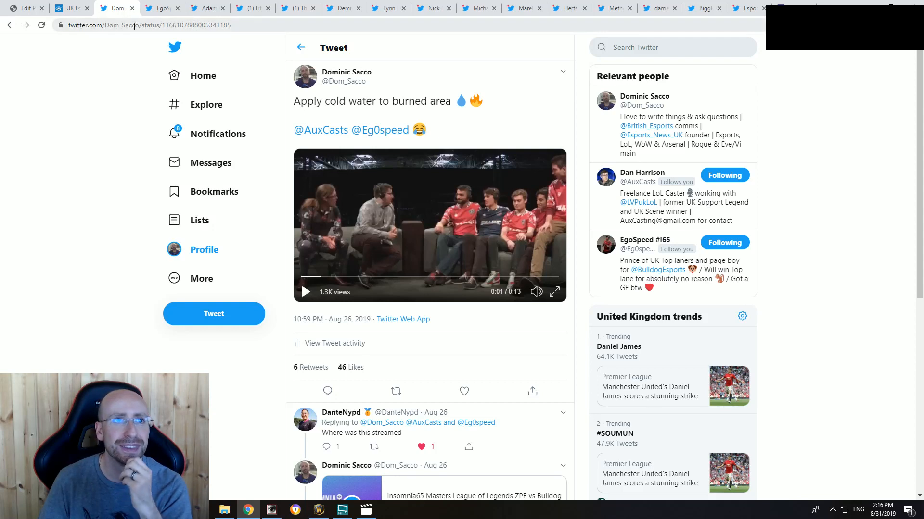
# Step: Add the Heading 2 title "Keeping Ego's ego in check" at the end of the article with an "sd" placeholder line below it
pyautogui.click(26, 9)
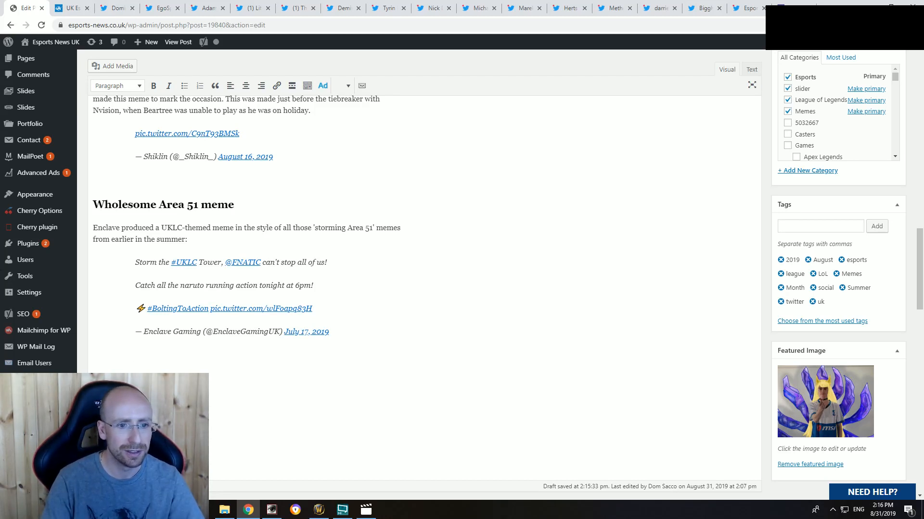
pyautogui.press('Return')
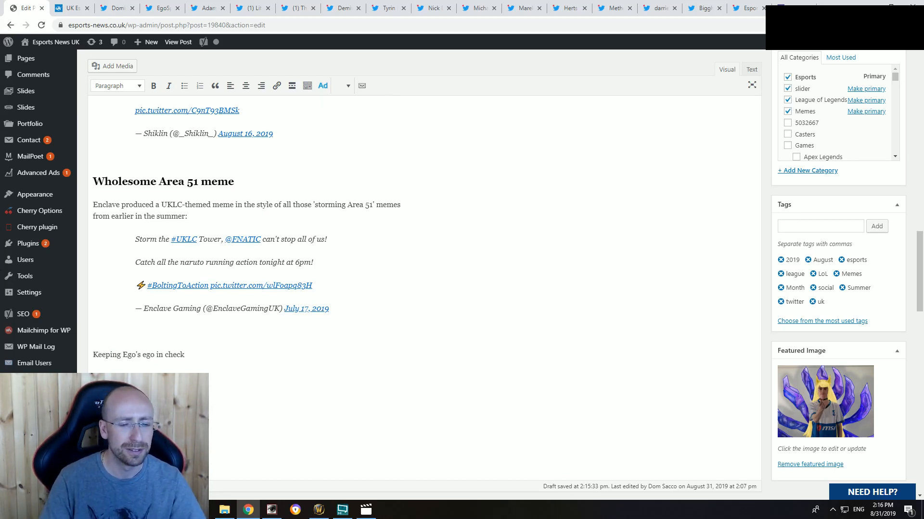
pyautogui.write('sd')
pyautogui.press('Return')
pyautogui.moveTo(185, 332); pyautogui.dragTo(93, 332)
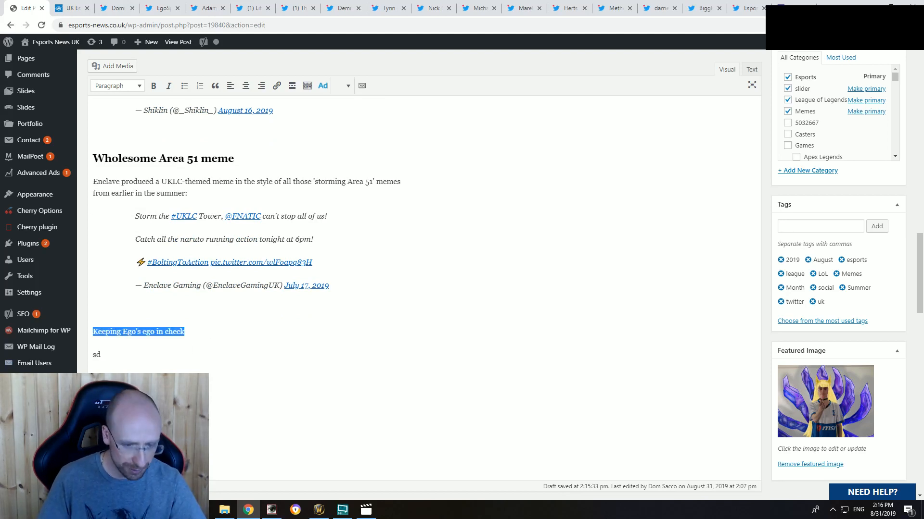
pyautogui.click(118, 85)
pyautogui.click(139, 139)
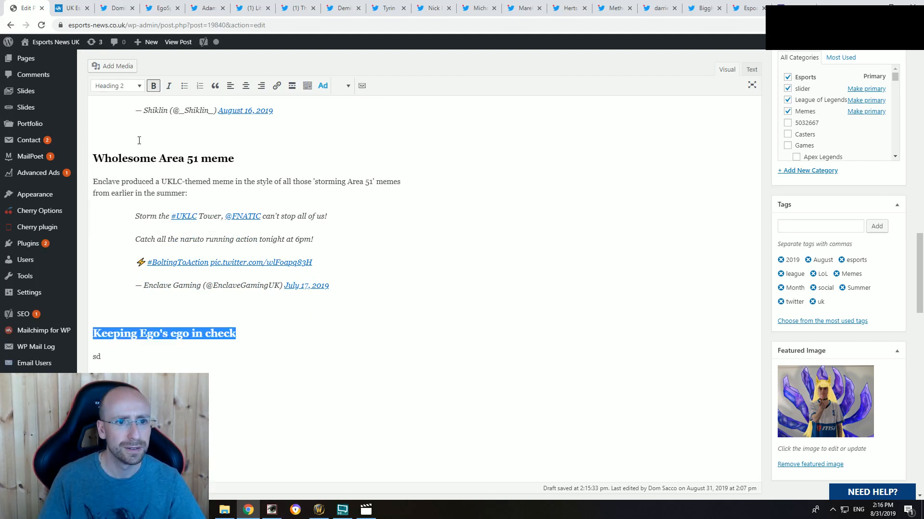
pyautogui.click(150, 155)
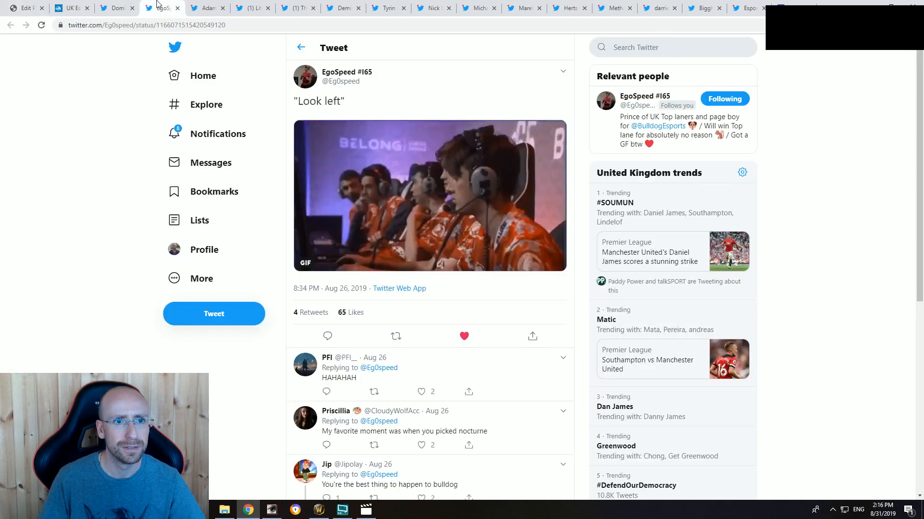
# Step: Copy the embed code of the "Apply cold water to burned area" tweet
pyautogui.click(161, 8)
pyautogui.click(117, 5)
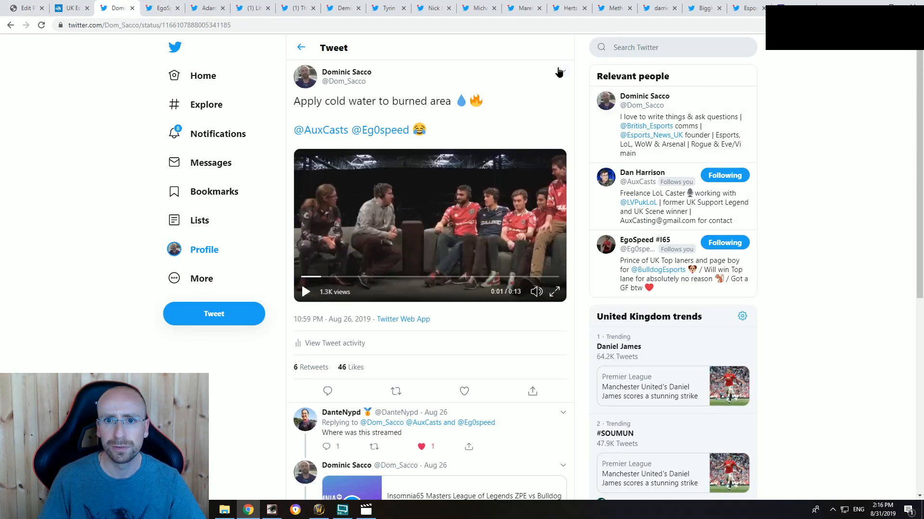
pyautogui.click(561, 72)
pyautogui.click(527, 127)
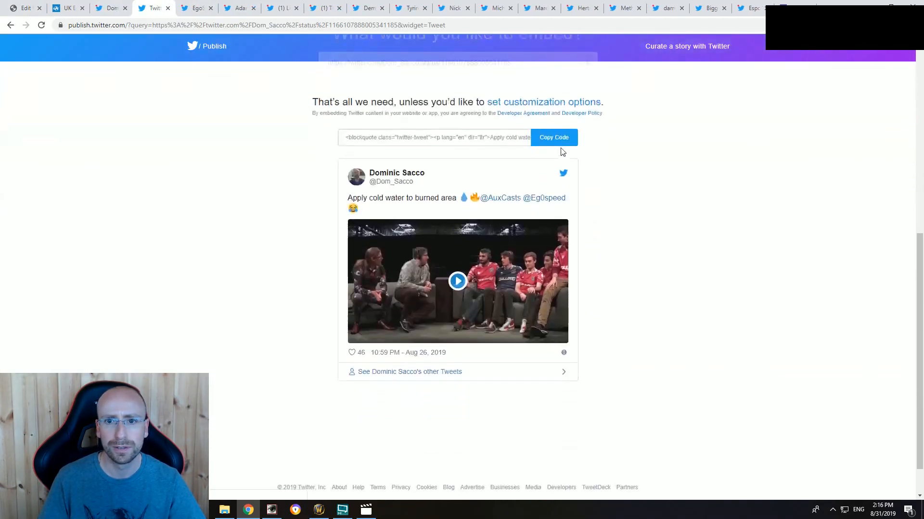
pyautogui.click(562, 134)
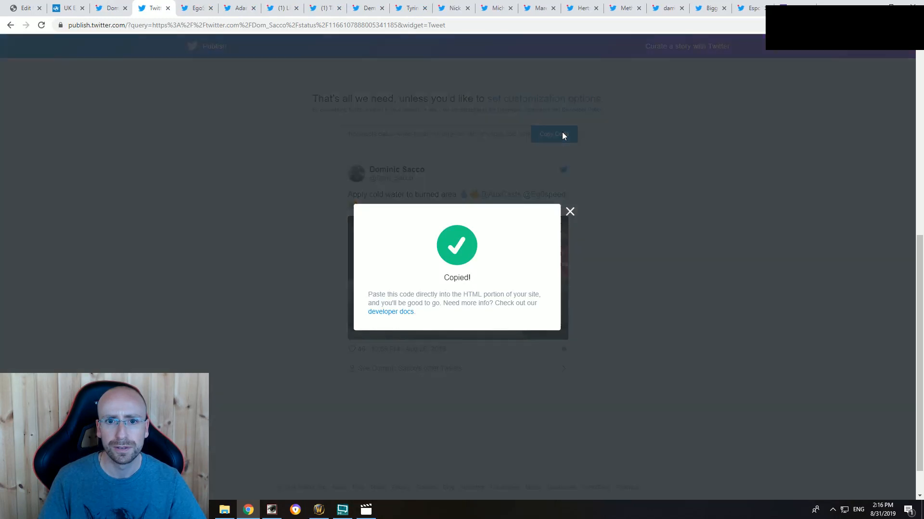
pyautogui.click(570, 212)
# Step: Add a second "sd" placeholder under "Keeping Ego's ego in check" and replace one placeholder with the copied embed code in the article's HTML
pyautogui.click(22, 5)
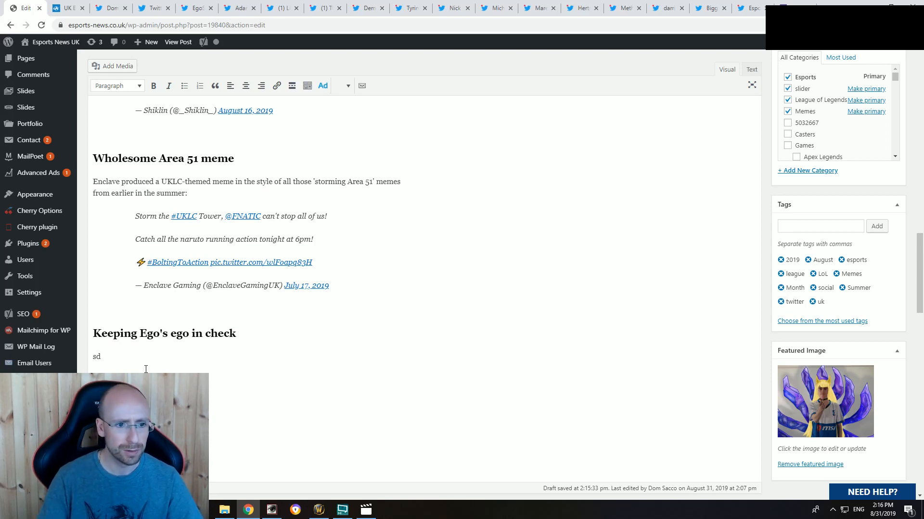
pyautogui.press('Return')
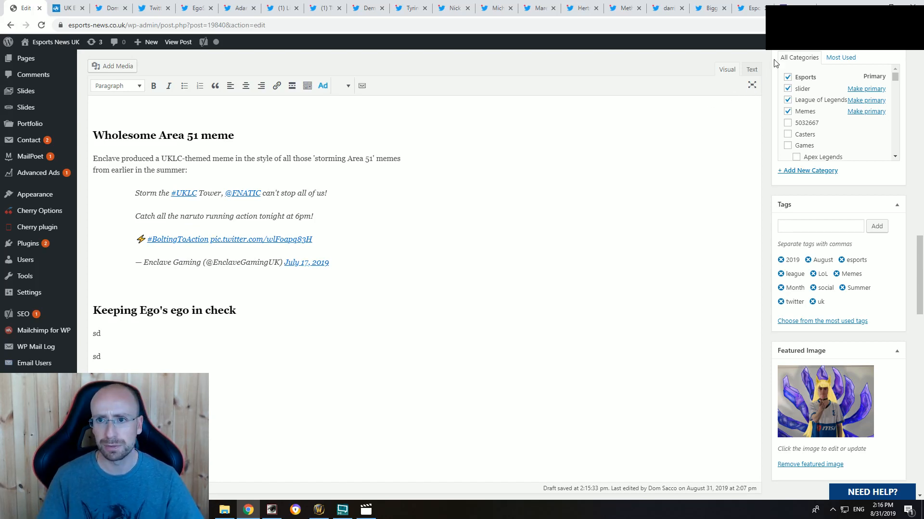
pyautogui.click(755, 72)
pyautogui.moveTo(101, 248); pyautogui.dragTo(92, 249)
pyautogui.hotkey('ctrl', 'v')
# Step: Copy the embed code of the "Look left" tweet
pyautogui.click(155, 8)
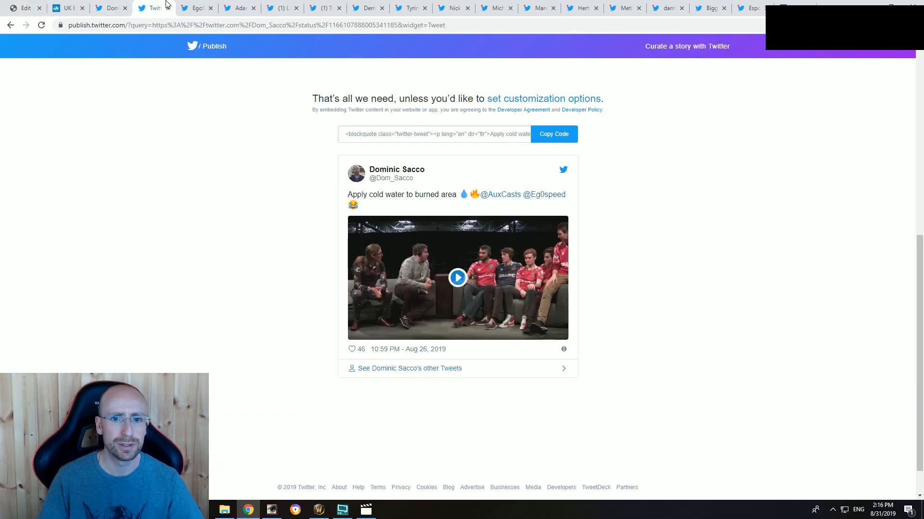
pyautogui.click(189, 7)
pyautogui.click(562, 73)
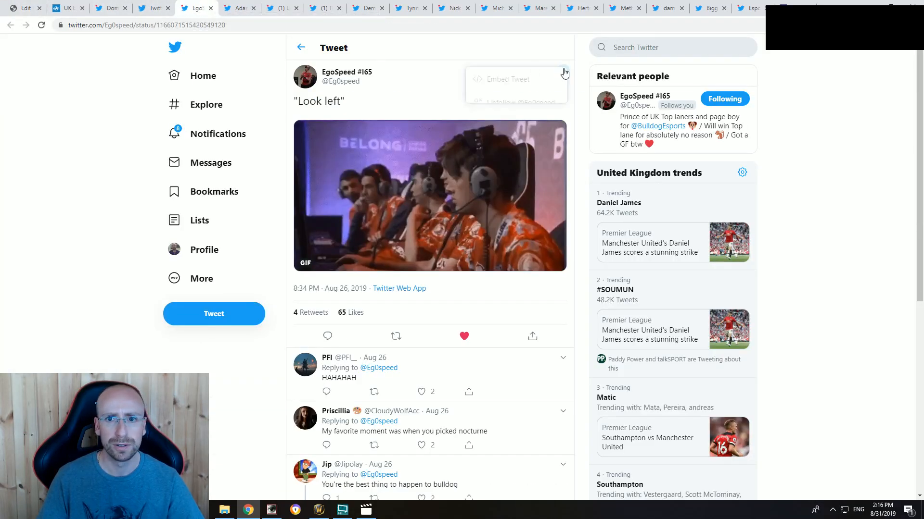
pyautogui.click(528, 79)
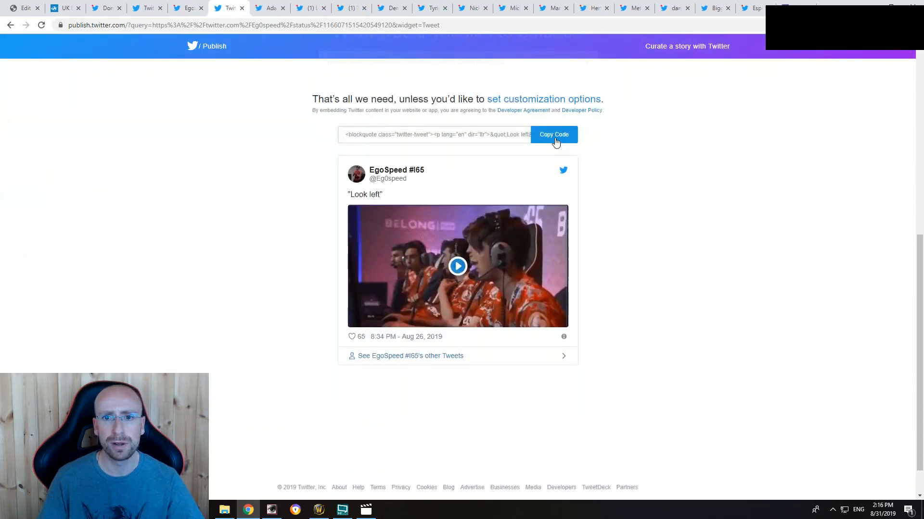
pyautogui.click(555, 138)
pyautogui.click(568, 211)
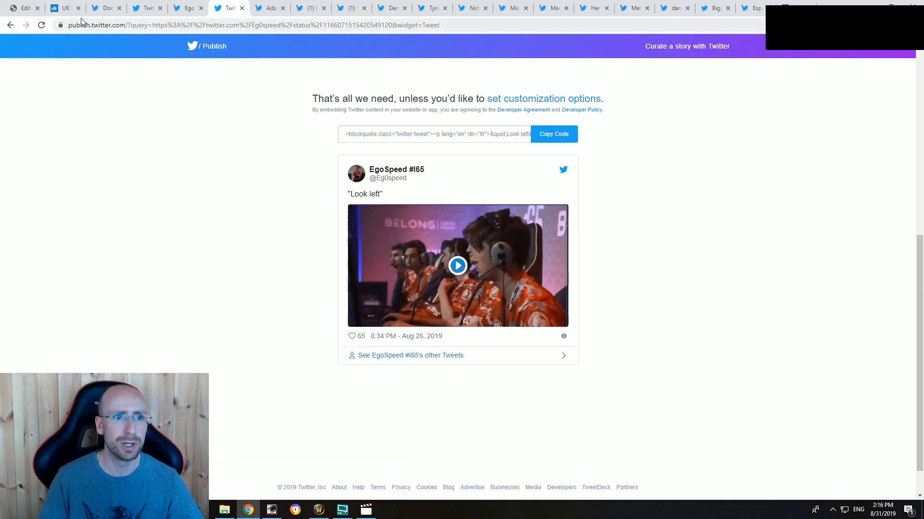
# Step: Replace the "sd" placeholder below the "Apply cold water to burned area" embed with the copied "Look left" embed code in the article's HTML
pyautogui.click(21, 7)
pyautogui.click(123, 294)
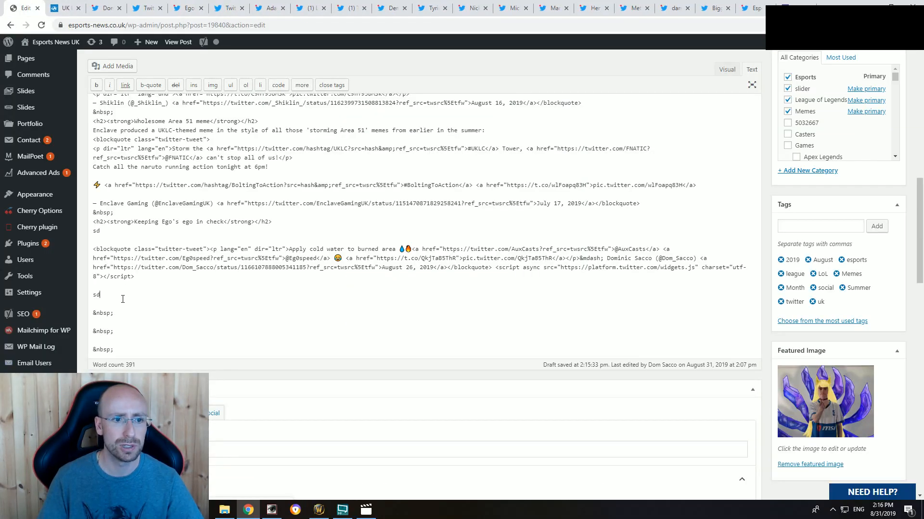
pyautogui.press('BackSpace')
pyautogui.press('BackSpace')
pyautogui.hotkey('ctrl', 'v')
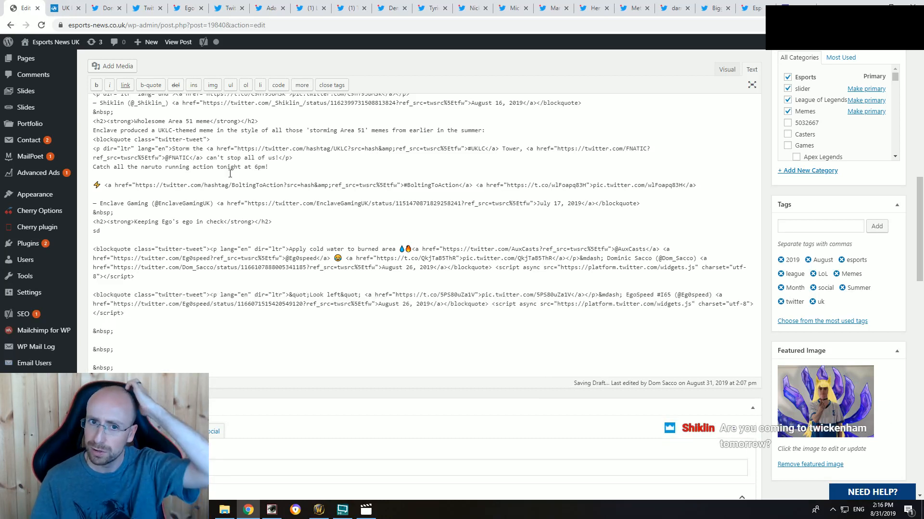
# Step: In the visual editor, replace the "sd" placeholder under "Keeping Ego's ego in check" with context text beginning "Bulldog Esports' top-laner"
pyautogui.click(727, 69)
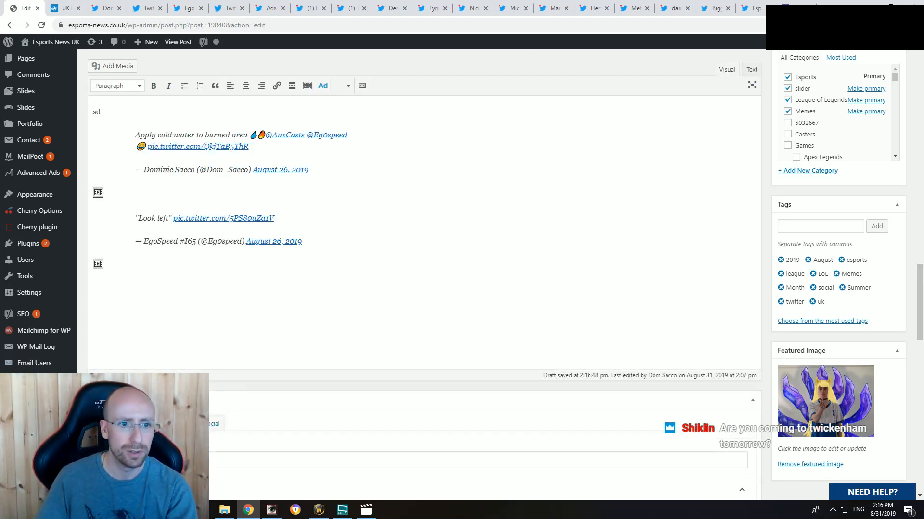
pyautogui.scroll(3, 135, 259)
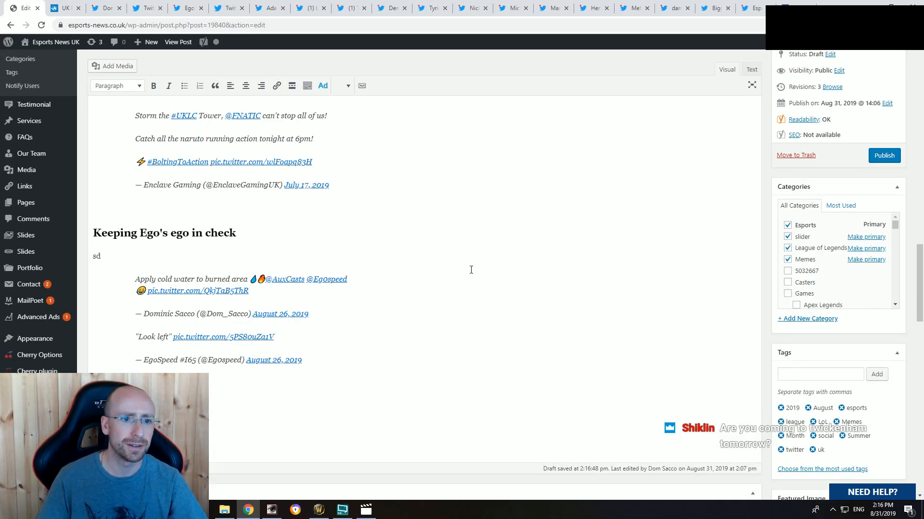
pyautogui.click(103, 6)
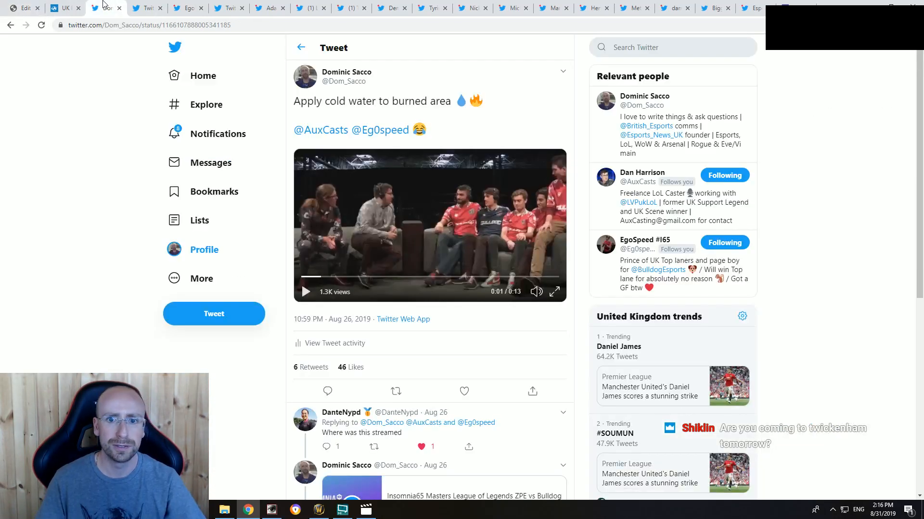
pyautogui.click(24, 7)
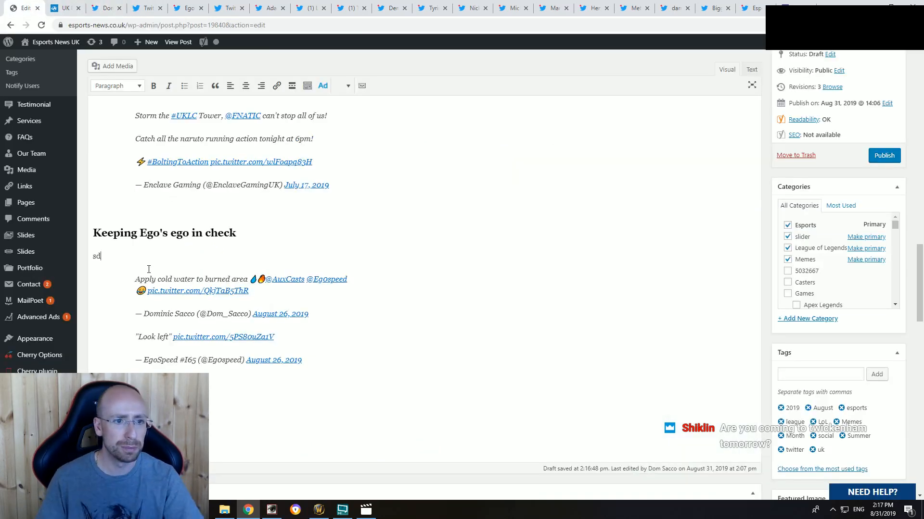
pyautogui.press('BackSpace')
pyautogui.press('BackSpace')
pyautogui.write('Bulldog')
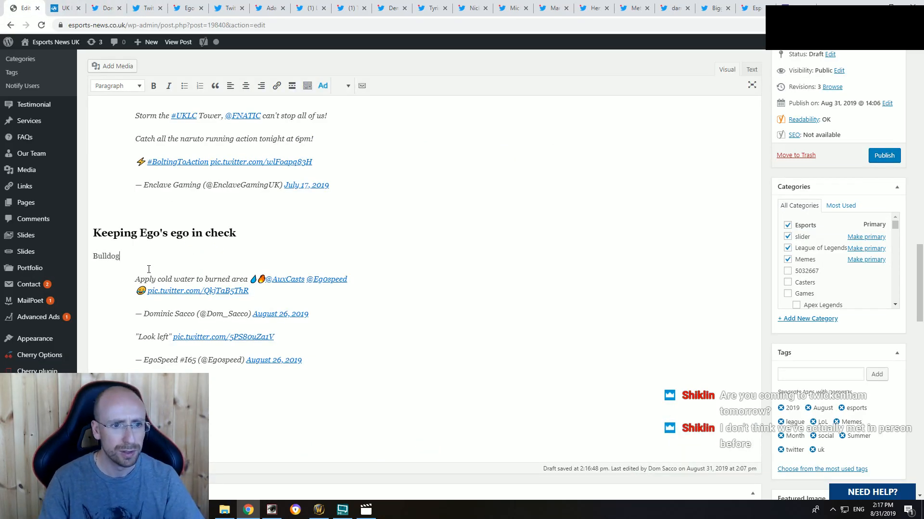
pyautogui.write(" Esports' top-lane")
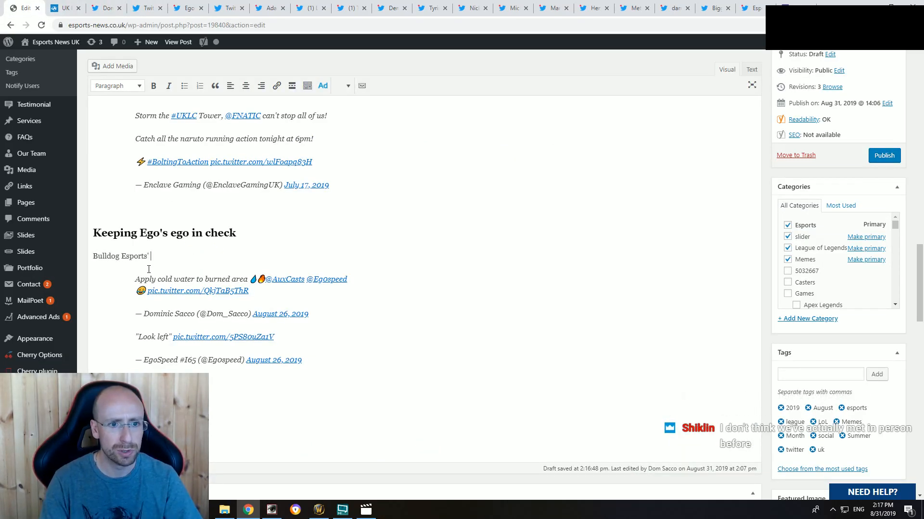
pyautogui.write('r')
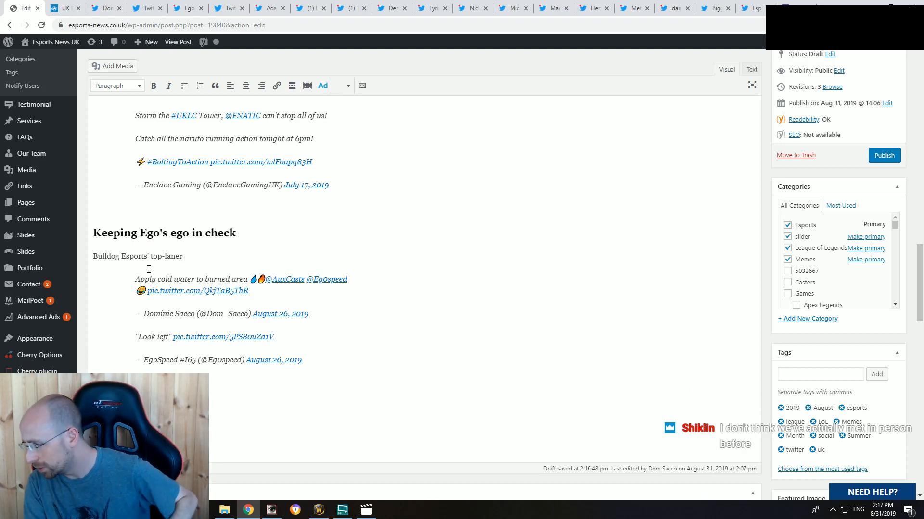
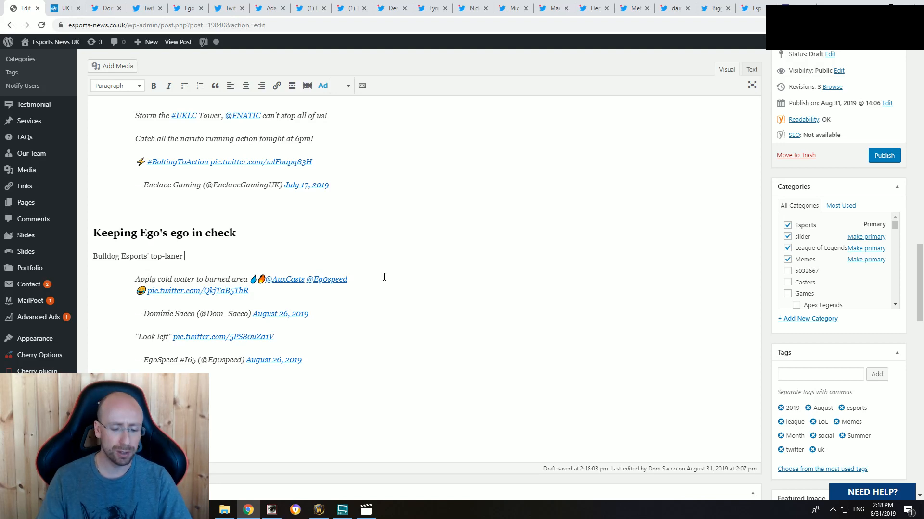
# Step: Continue the context sentence under "Keeping Ego's ego in check" with the top-laner's handle and "suffered a nasty funny burn"
pyautogui.write('gospeed')
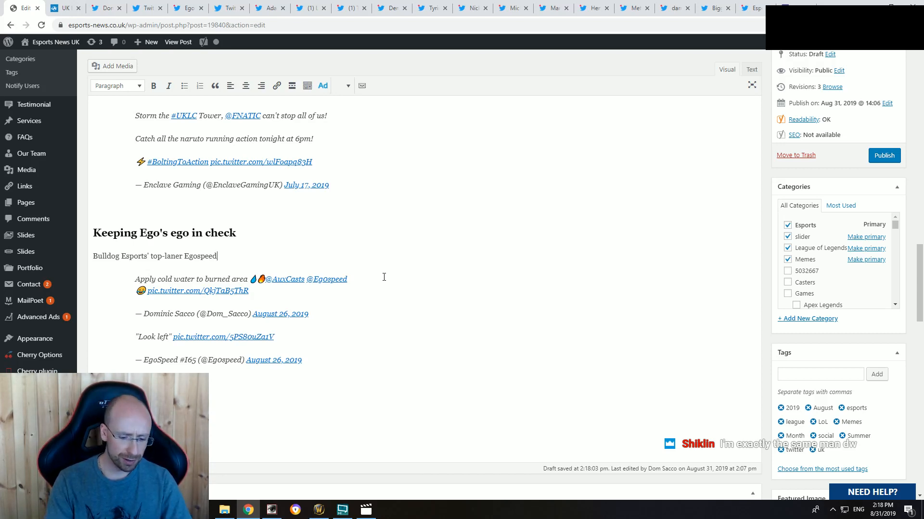
pyautogui.write('suffered a nas')
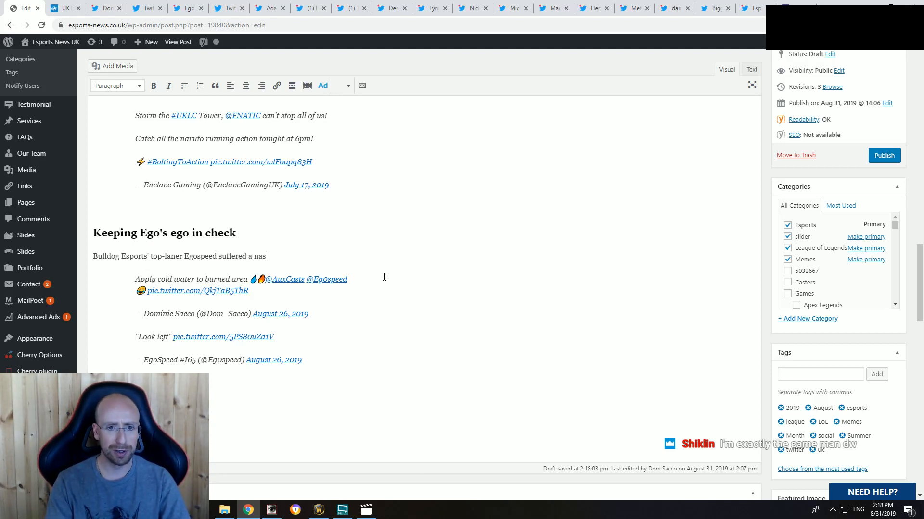
pyautogui.write('ty burn')
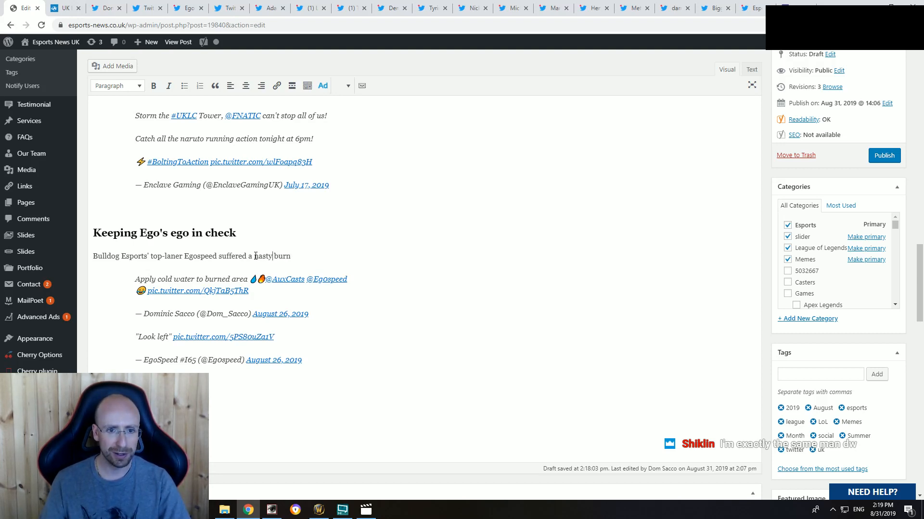
pyautogui.write(' funny')
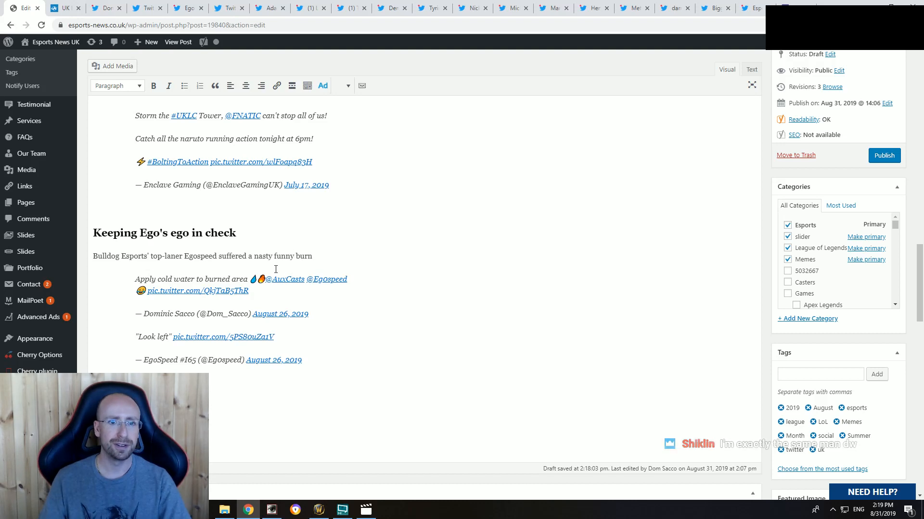
# Step: Apply strikethrough to the word "nasty" in the context sentence
pyautogui.moveTo(272, 254); pyautogui.dragTo(258, 255)
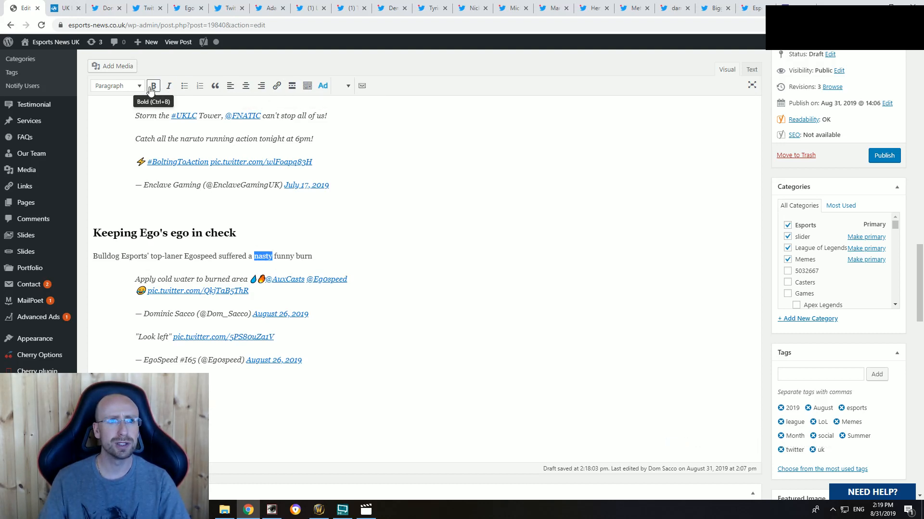
pyautogui.click(308, 87)
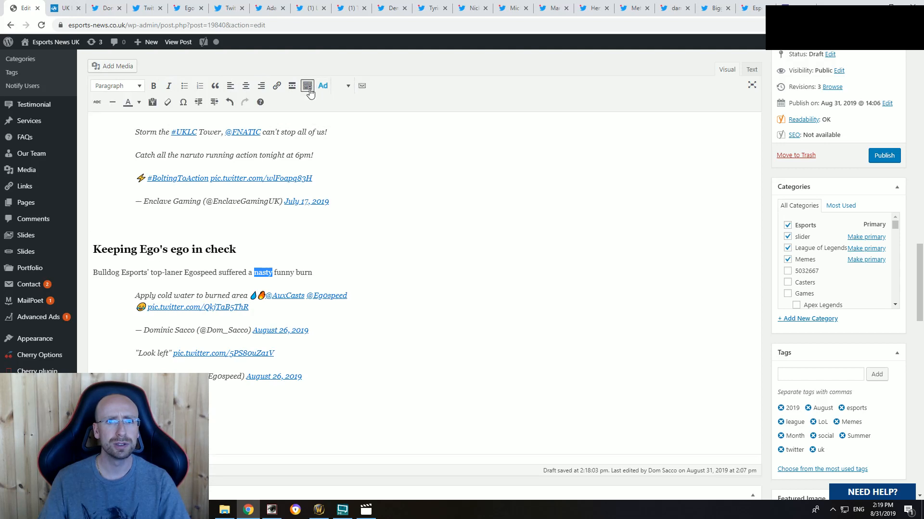
pyautogui.click(98, 102)
pyautogui.click(218, 272)
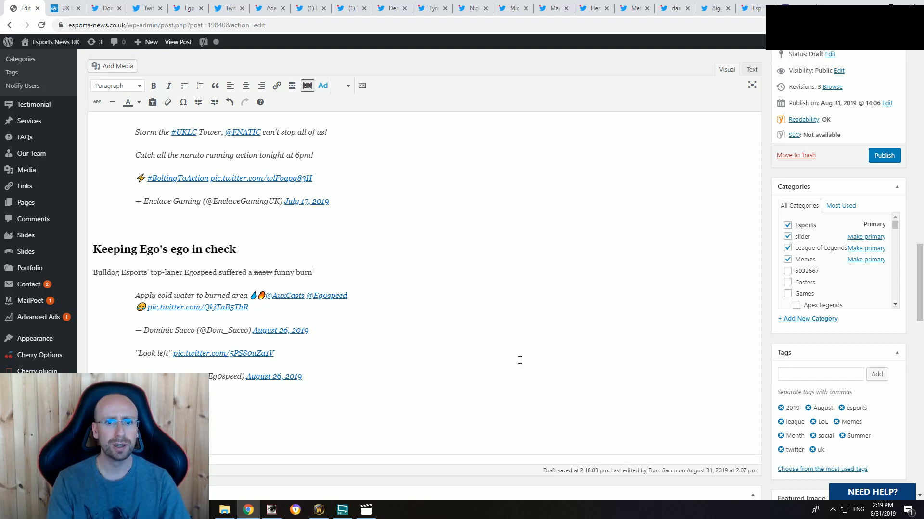
# Step: Finish the context sentence with "at Insomnia the other week, courtesy of caster" followed by the caster's handle and a full stop
pyautogui.write('at Inso')
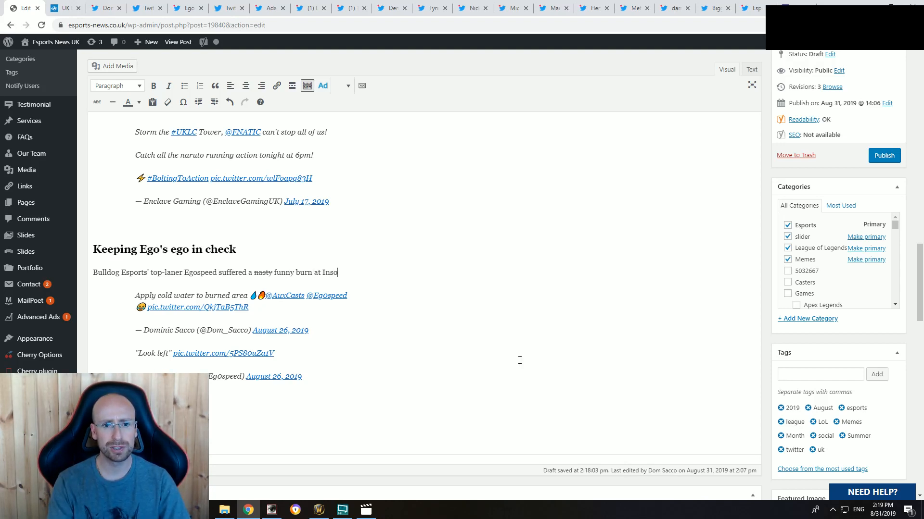
pyautogui.write('mn')
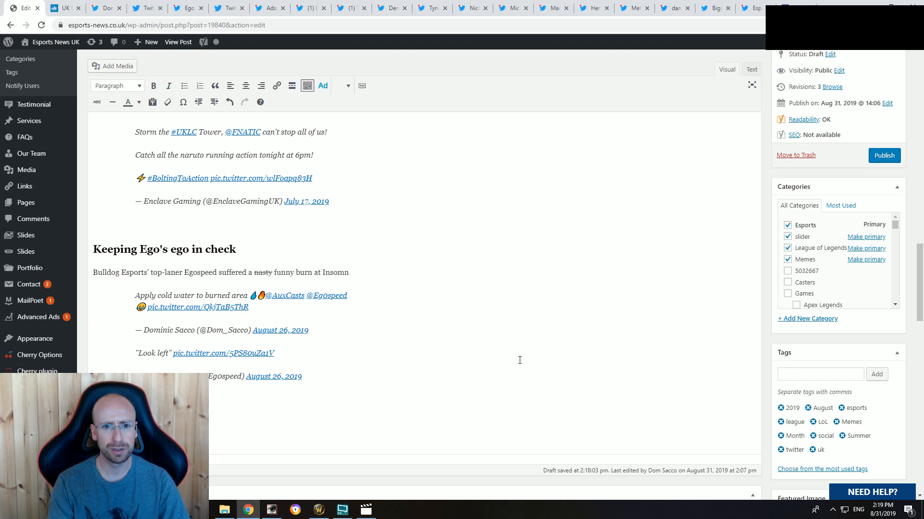
pyautogui.write('uia tia the other week')
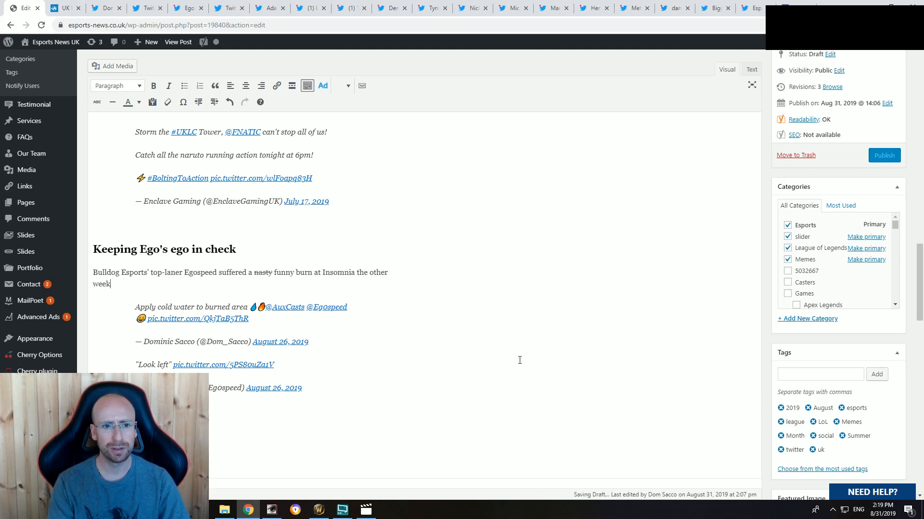
pyautogui.write(', courtes')
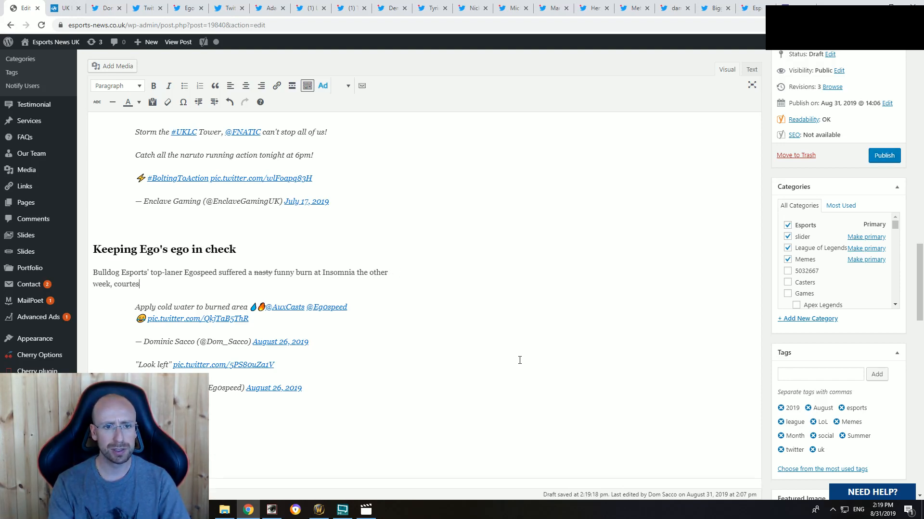
pyautogui.write('y of caster Aux')
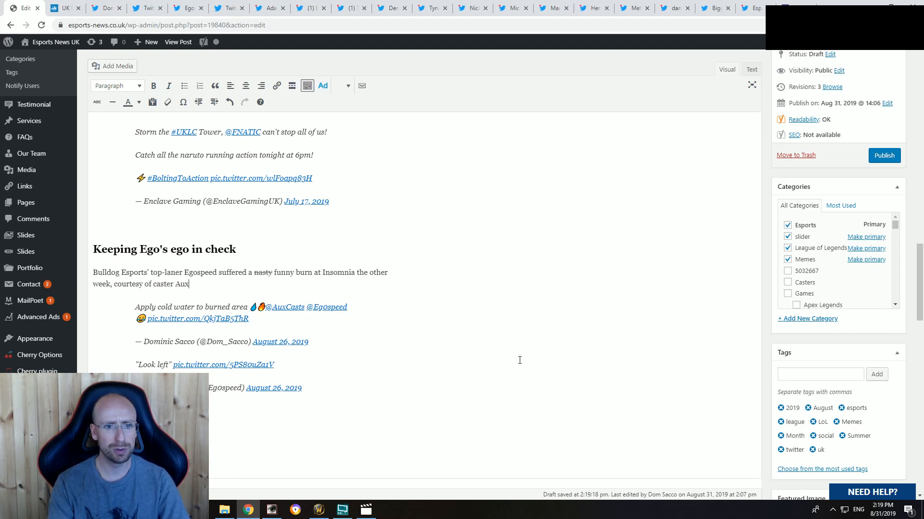
pyautogui.write('.')
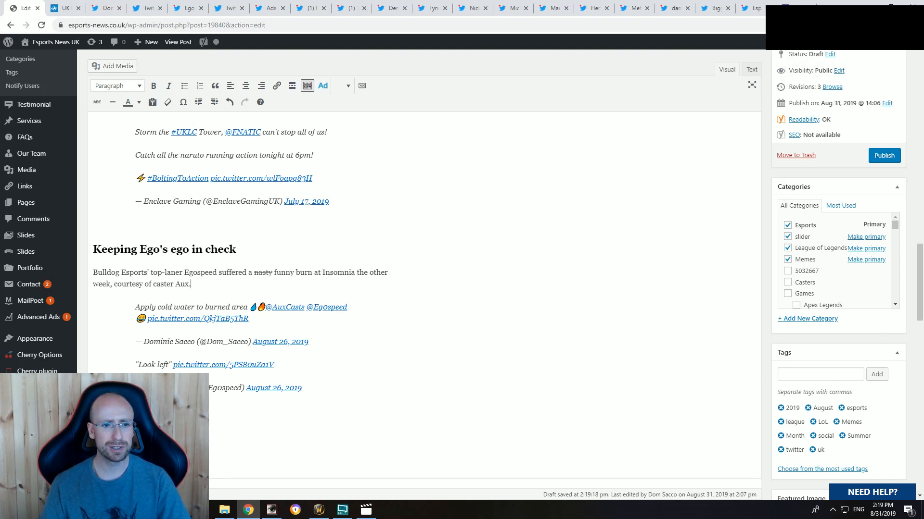
# Step: Review the source tweets "Apply cold water to burned area" and "Look left", and return to the article draft
pyautogui.click(105, 8)
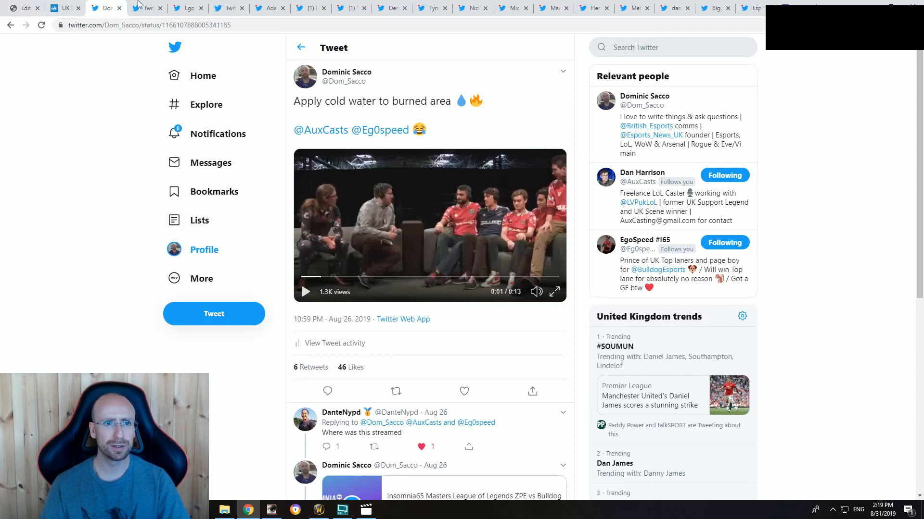
pyautogui.click(148, 8)
pyautogui.click(187, 8)
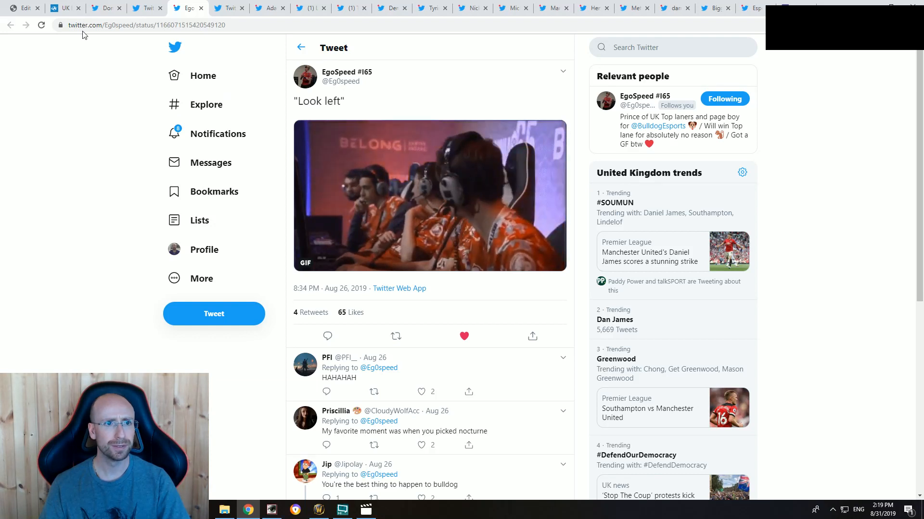
pyautogui.click(15, 5)
pyautogui.click(285, 287)
pyautogui.write('B')
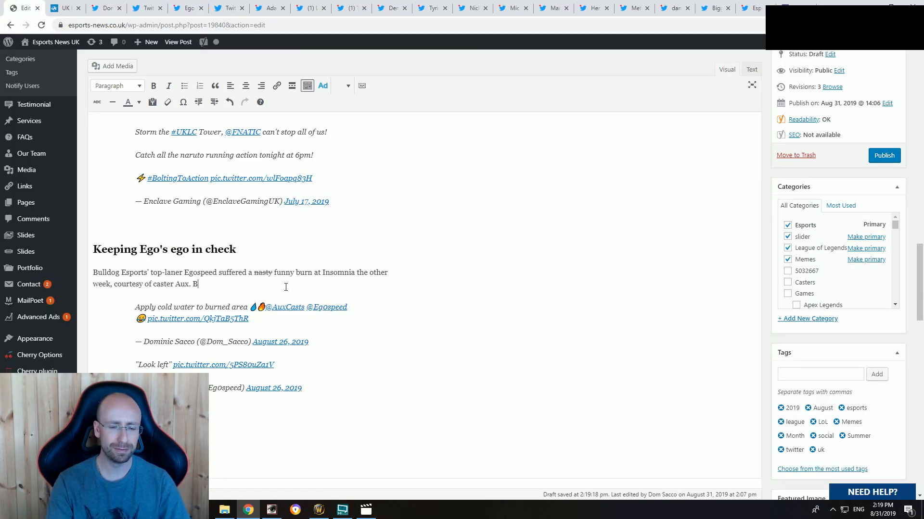
pyautogui.press('BackSpace')
pyautogui.write('At least')
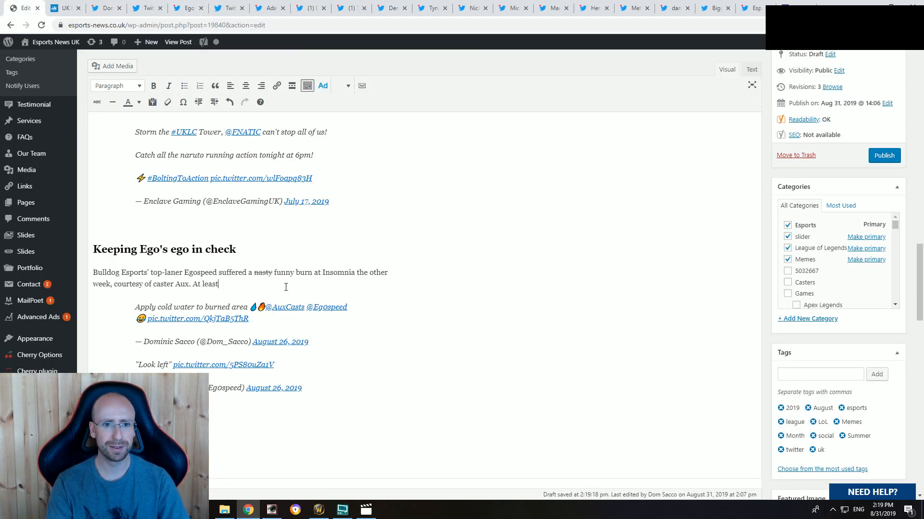
pyautogui.write(" he;'")
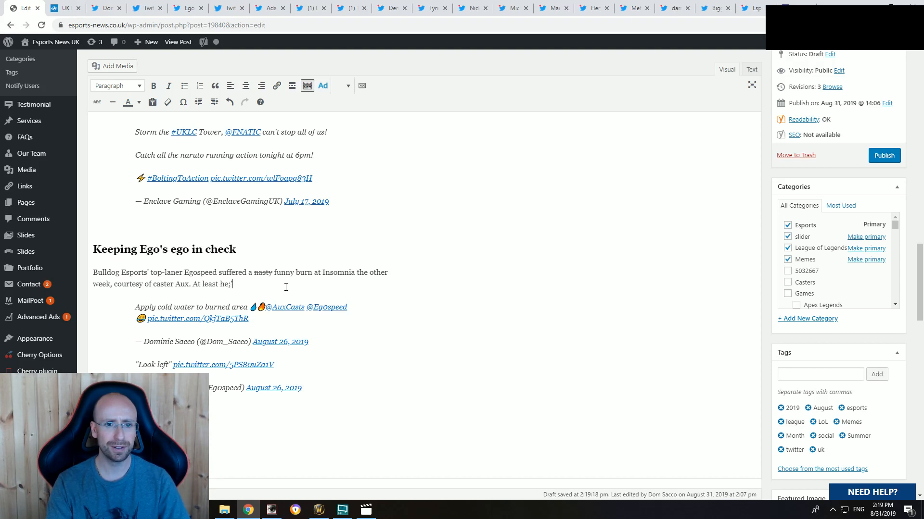
pyautogui.press('BackSpace')
pyautogui.press('BackSpace')
pyautogui.press('BackSpace')
pyautogui.press('BackSpace')
pyautogui.press('BackSpace')
pyautogui.press('BackSpace')
pyautogui.press('BackSpace')
pyautogui.press('BackSpace')
pyautogui.press('BackSpace')
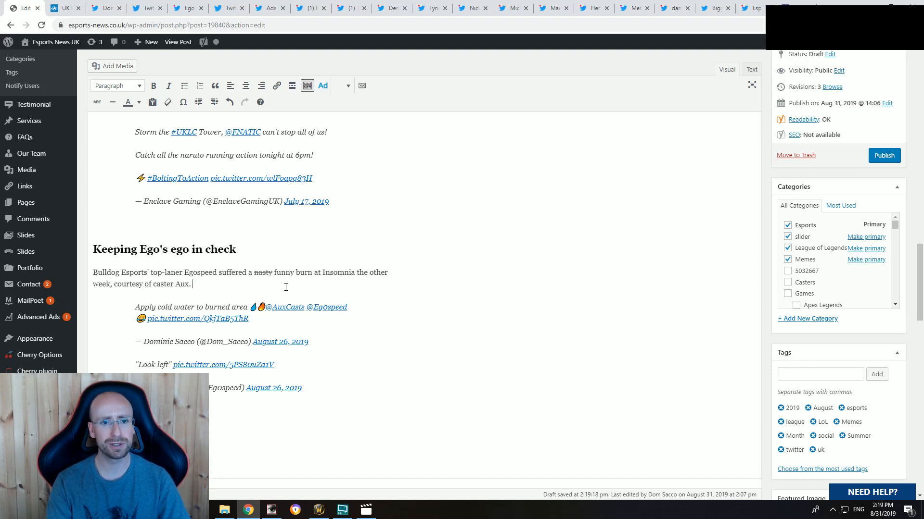
# Step: Add a new paragraph below the context sentence reading "Bulldog ended up losing the BYOC final to Nox."
pyautogui.press('Return')
pyautogui.write('B')
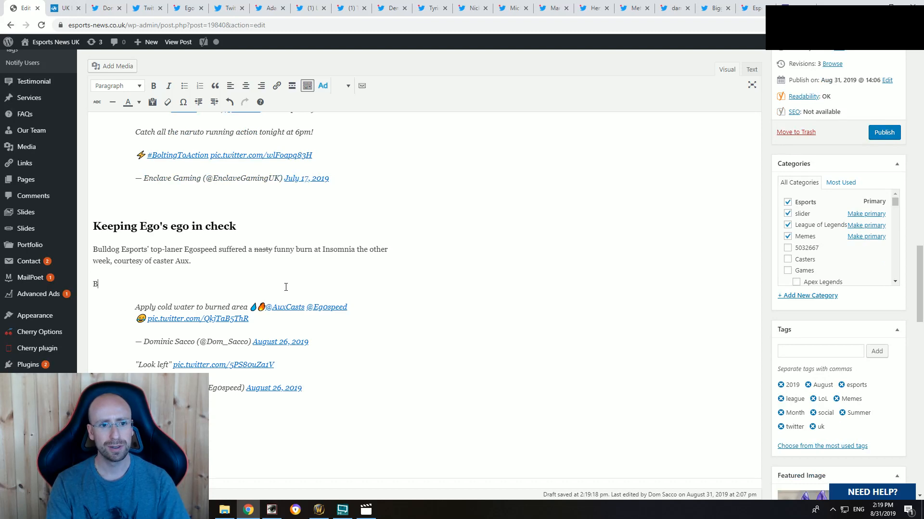
pyautogui.write('ulldog ')
pyautogui.write('ende')
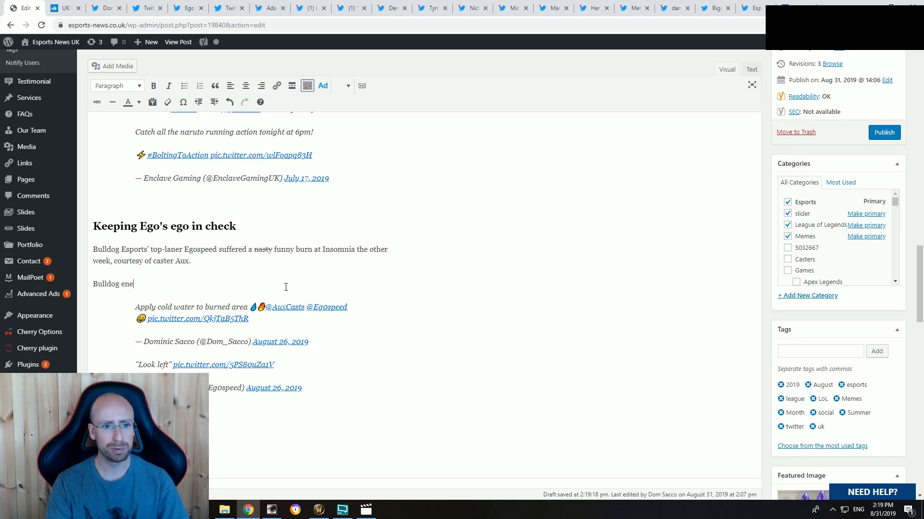
pyautogui.press('BackSpace')
pyautogui.write('ded up losing th')
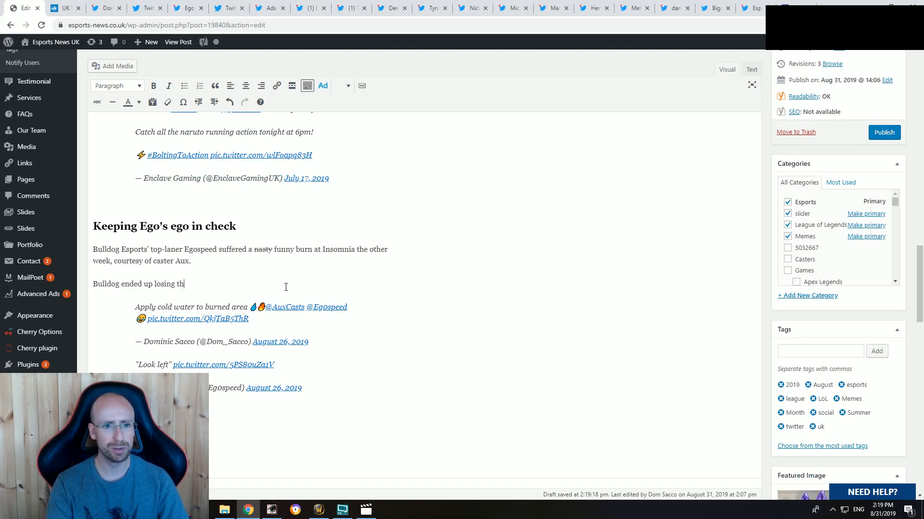
pyautogui.write('e BYOC final to Nox.')
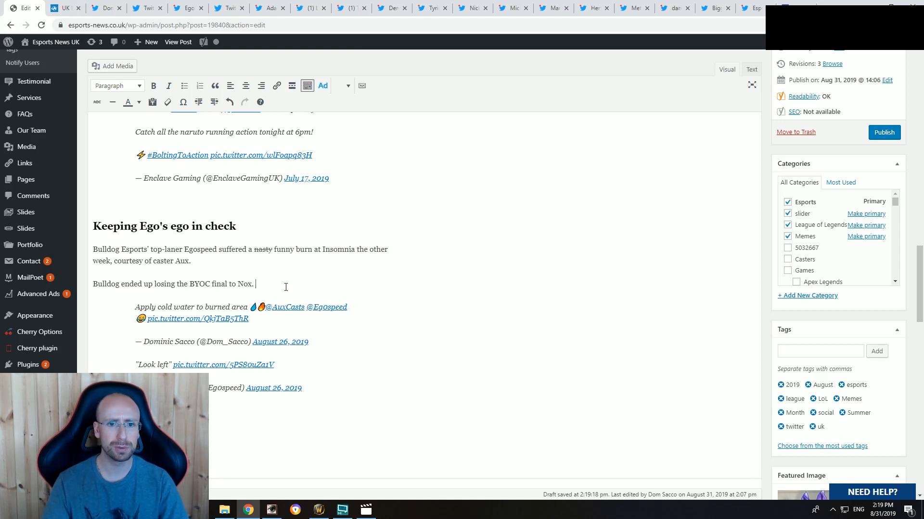
# Step: Search Google for "bulldog nox" and open the Esports News UK article on Nox beating Bulldog in the Insomnia65 final
pyautogui.hotkey('ctrl', 't')
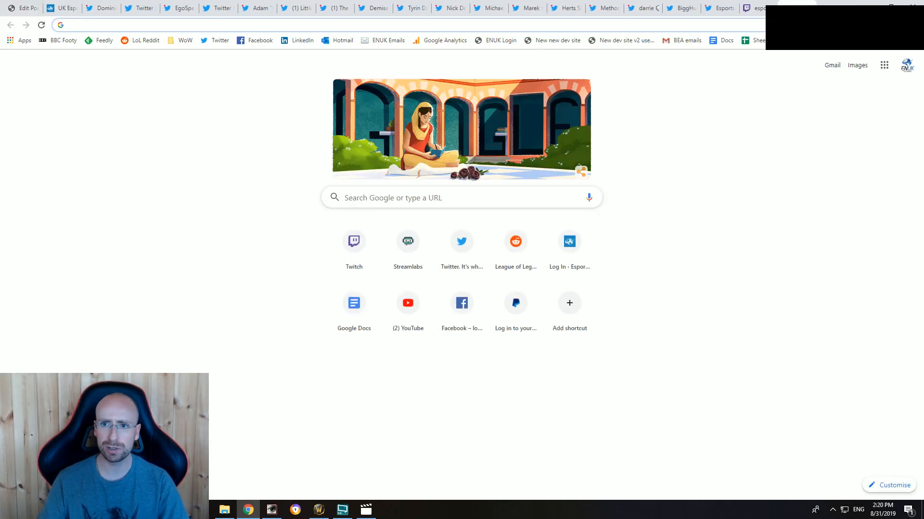
pyautogui.write('bulldog nox')
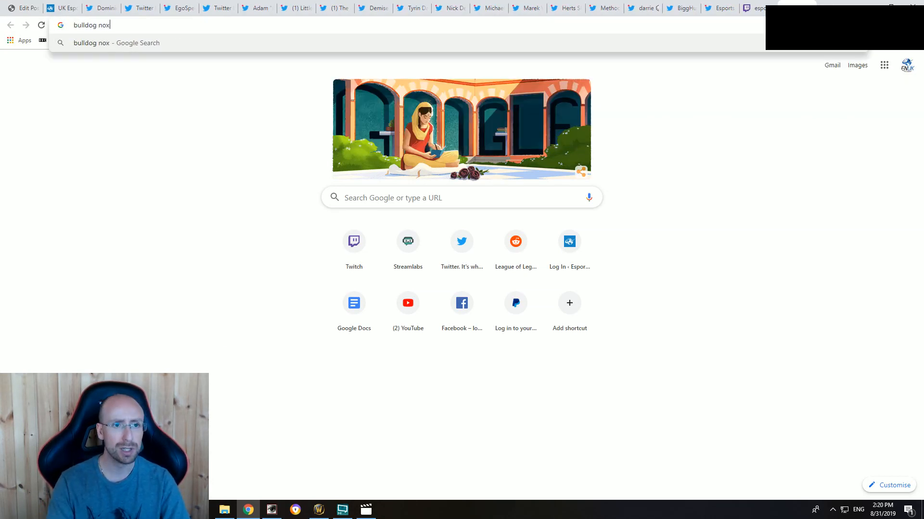
pyautogui.press('Return')
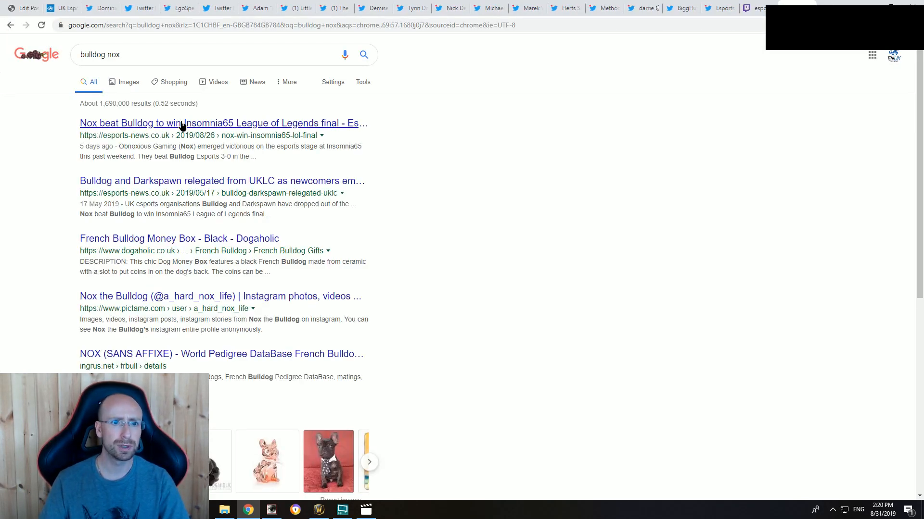
pyautogui.click(337, 124)
# Step: Copy the web address of the Nox versus Bulldog Insomnia65 final article
pyautogui.click(224, 24)
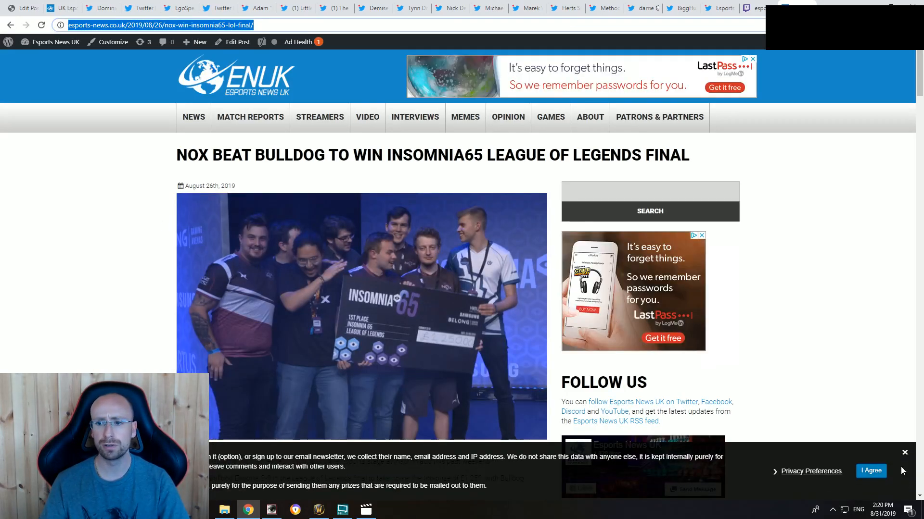
pyautogui.press('Return')
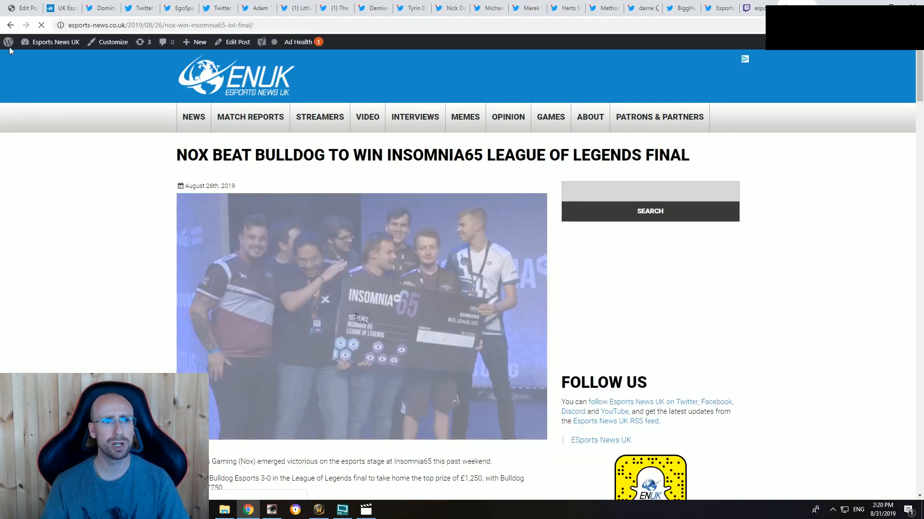
pyautogui.click(16, 7)
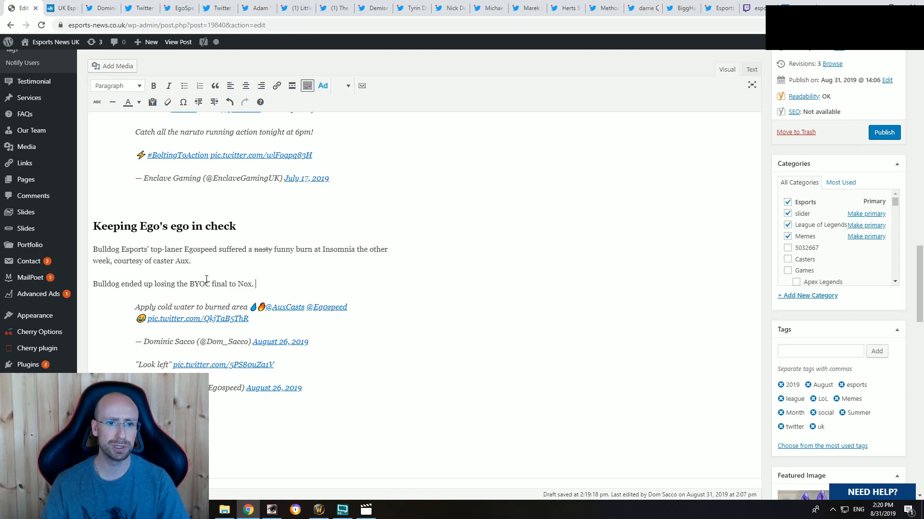
pyautogui.click(63, 8)
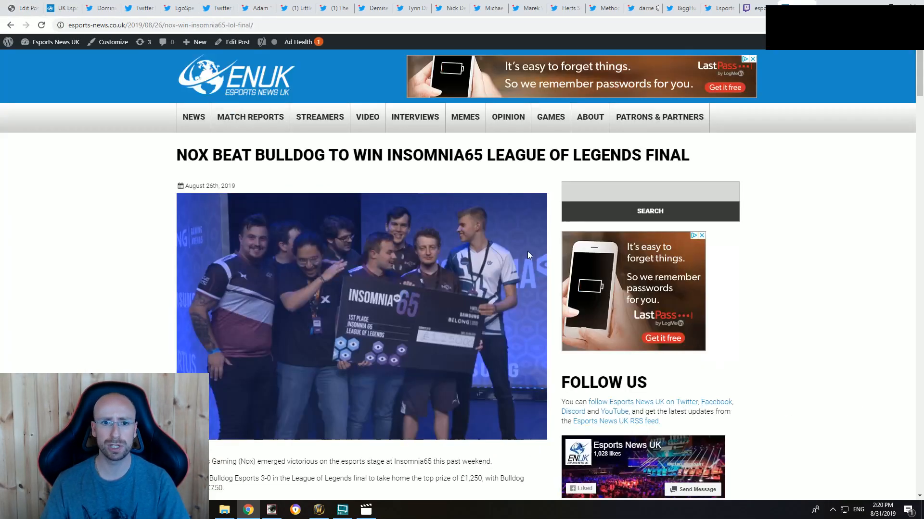
pyautogui.click(254, 26)
pyautogui.hotkey('ctrl', 'c')
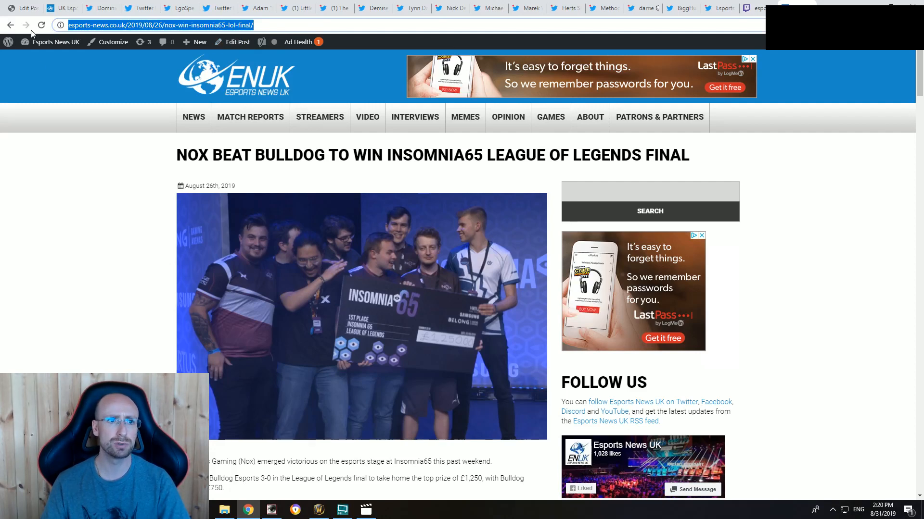
# Step: In the article draft, insert "Insomnia LoL" before "BYOC final" in the sentence about Bulldog losing to Nox
pyautogui.click(26, 8)
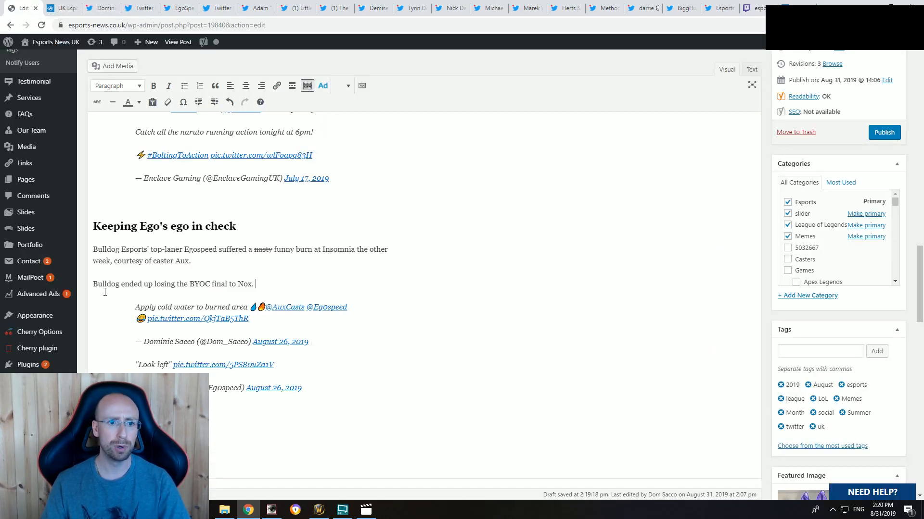
pyautogui.moveTo(94, 283); pyautogui.dragTo(166, 283)
pyautogui.click(195, 284)
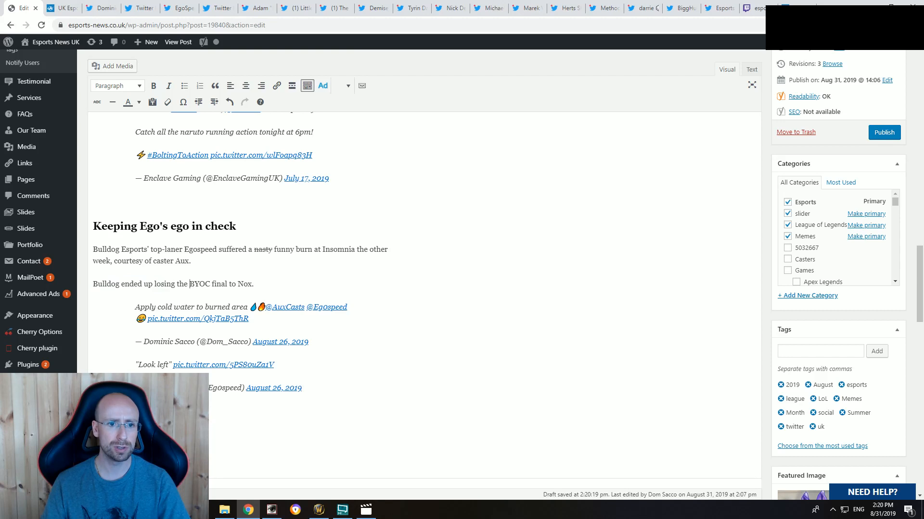
pyautogui.write('Insomn')
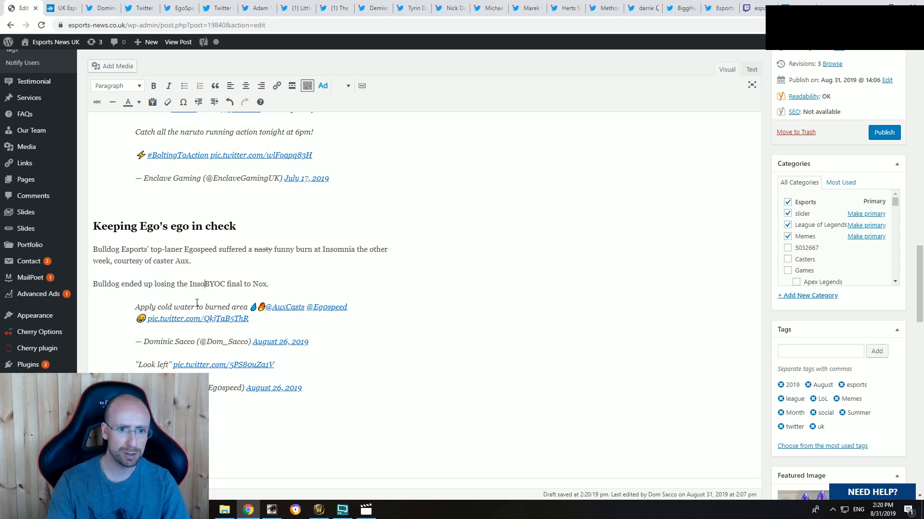
pyautogui.write('ia LoL')
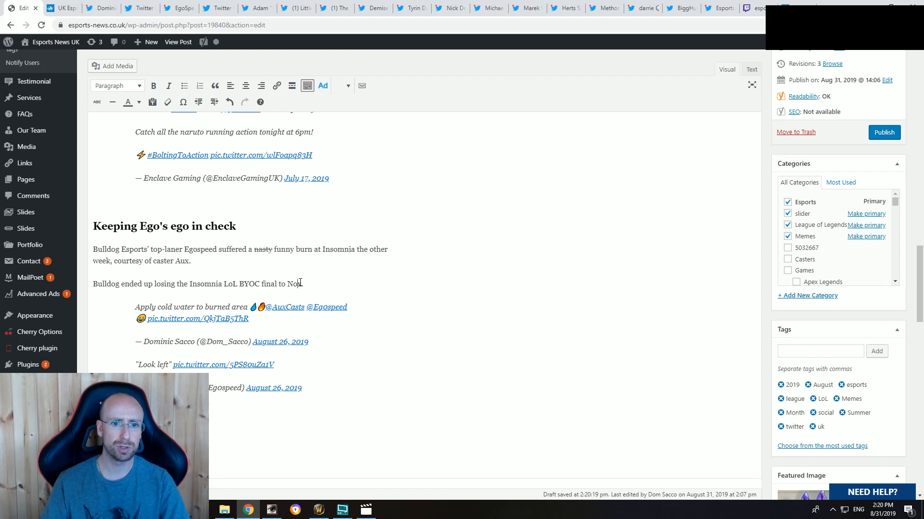
# Step: Link the sentence "Bulldog ended up losing the Insomnia LoL BYOC final to Nox" to the copied article address
pyautogui.moveTo(302, 284); pyautogui.dragTo(91, 283)
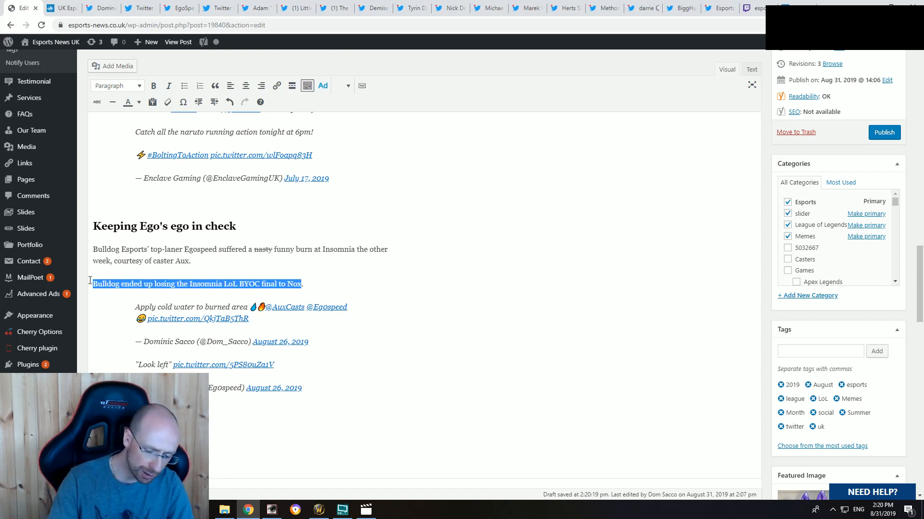
pyautogui.hotkey('ctrl', 'k')
pyautogui.hotkey('ctrl', 'v')
pyautogui.press('Return')
pyautogui.click(151, 282)
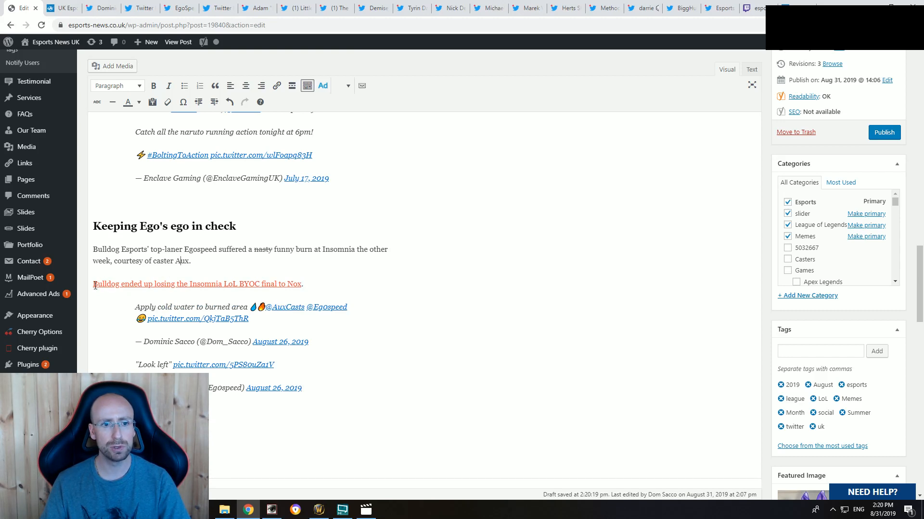
# Step: Bring up the Google results for "bulldog nox" again and return to the article draft
pyautogui.click(794, 6)
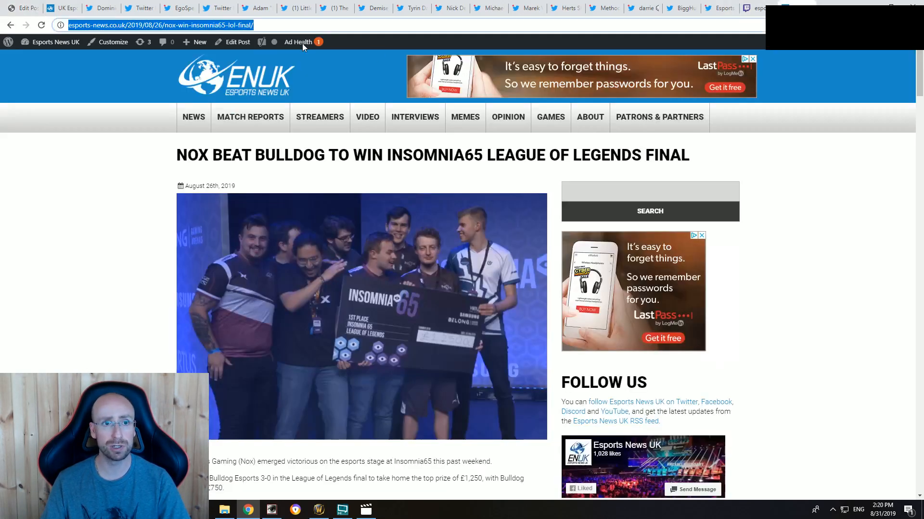
pyautogui.write('bulldog nox')
pyautogui.press('Return')
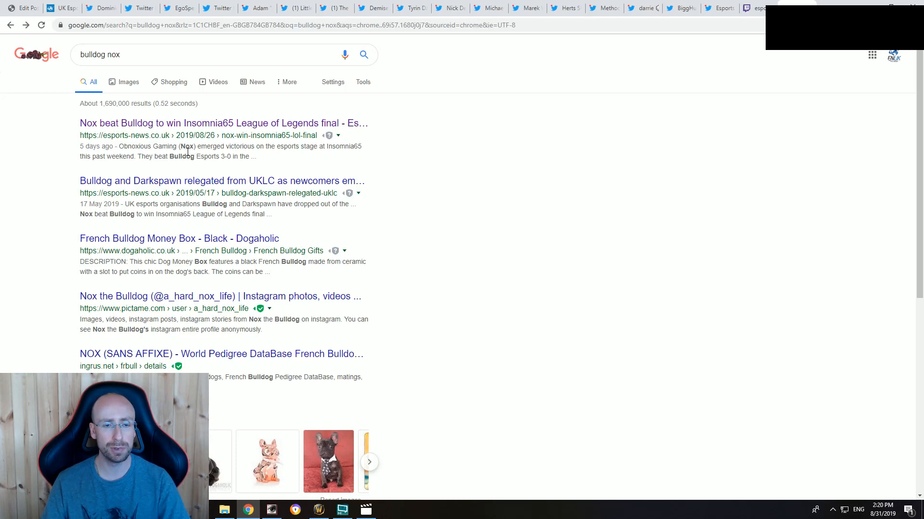
pyautogui.click(23, 10)
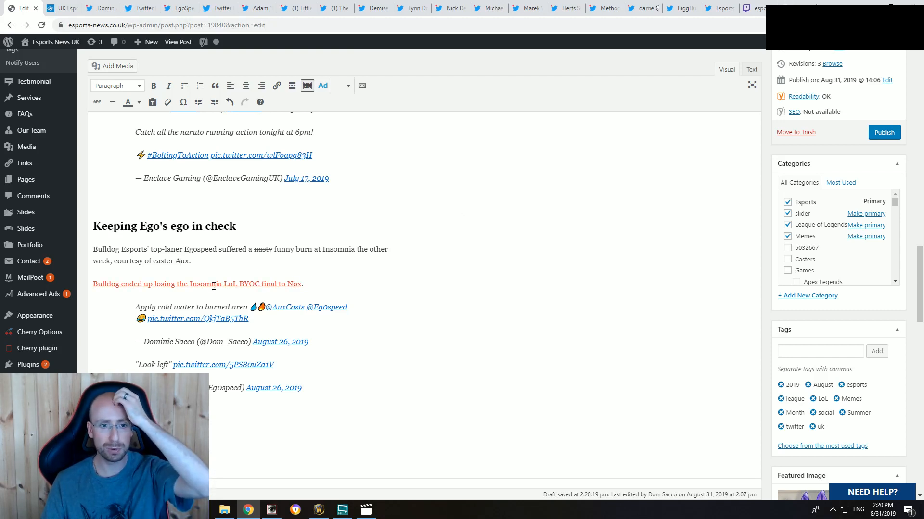
pyautogui.keyDown('ctrl'); pyautogui.click(232, 286); pyautogui.keyUp('ctrl')
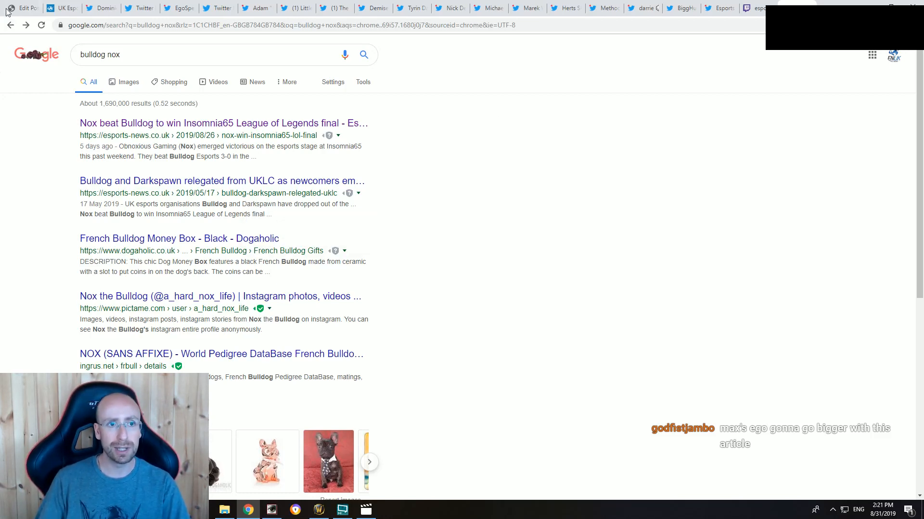
pyautogui.hotkey('ctrl', '1')
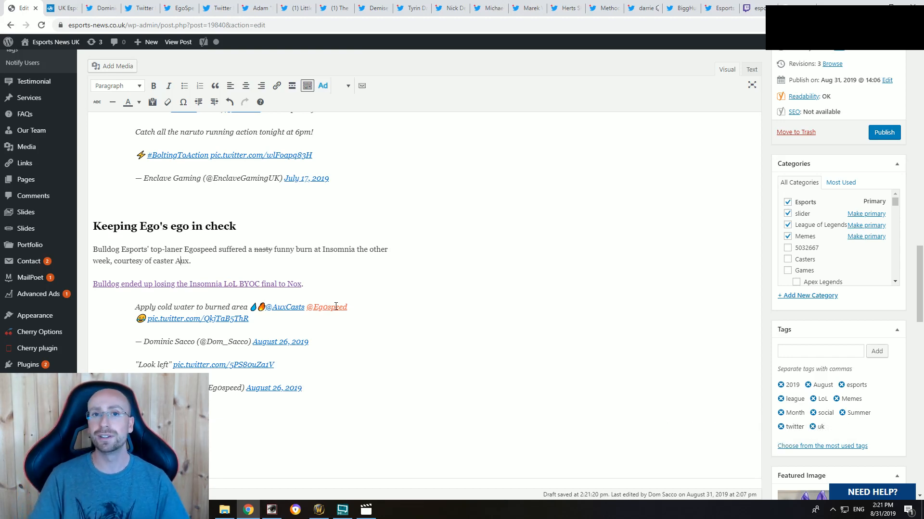
pyautogui.click(187, 6)
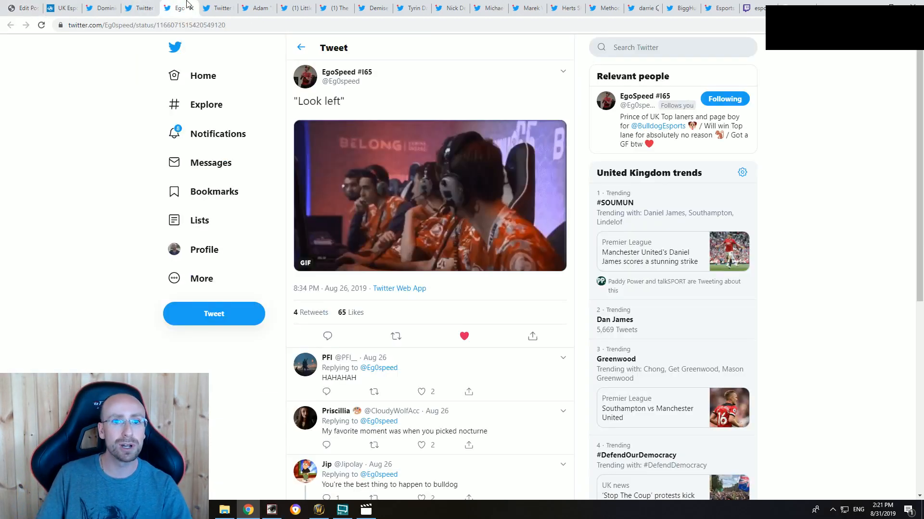
pyautogui.click(136, 6)
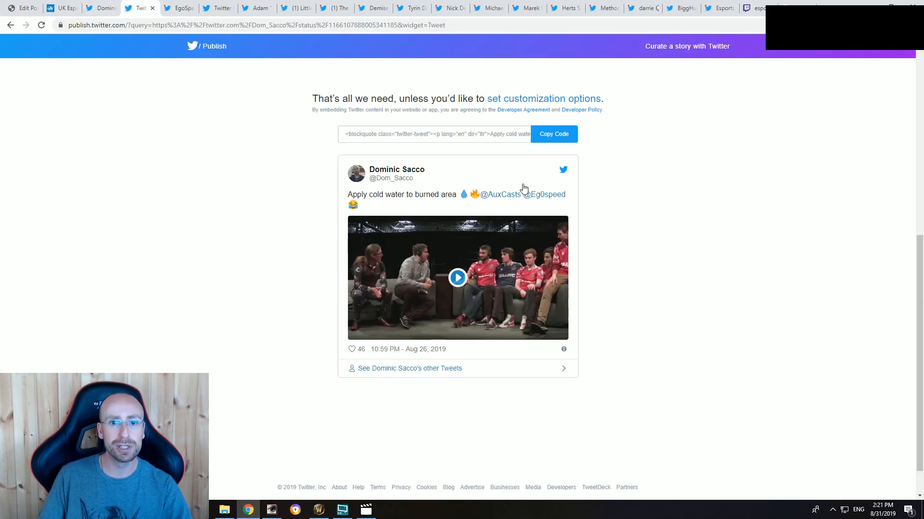
pyautogui.click(102, 8)
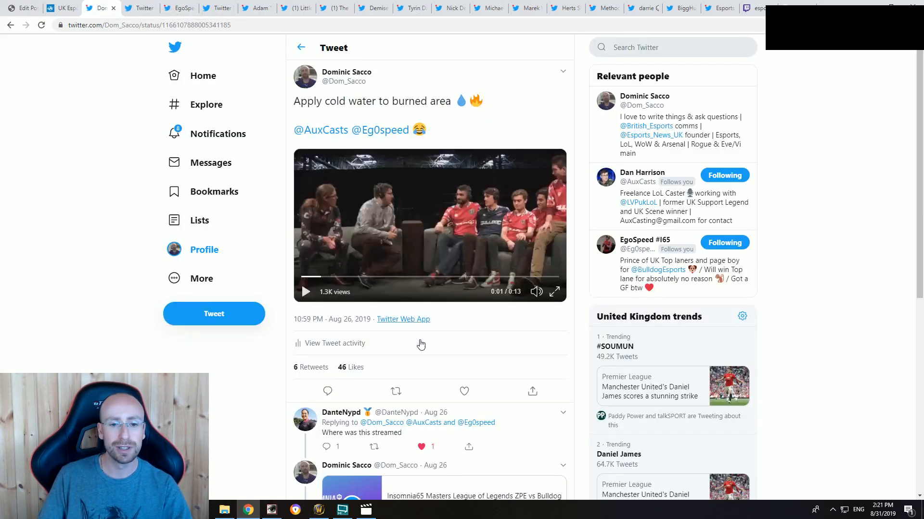
pyautogui.scroll(-7, 420, 344)
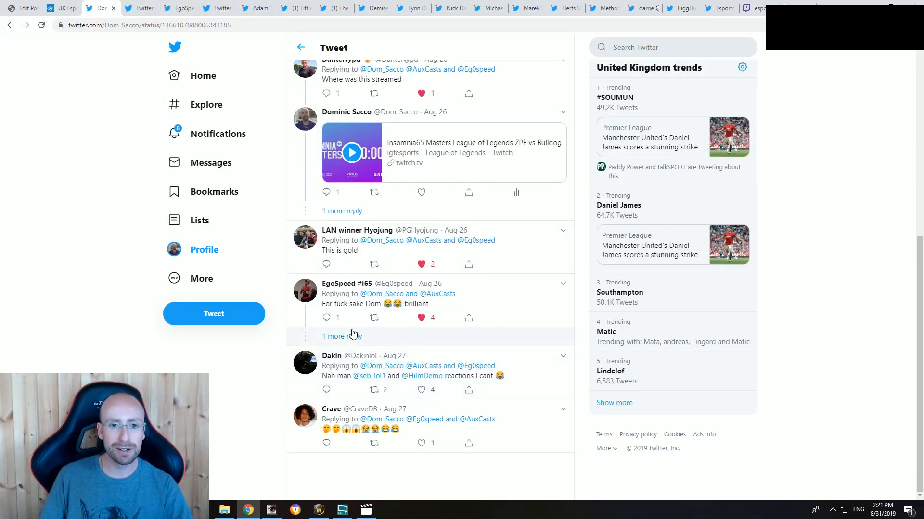
pyautogui.click(345, 336)
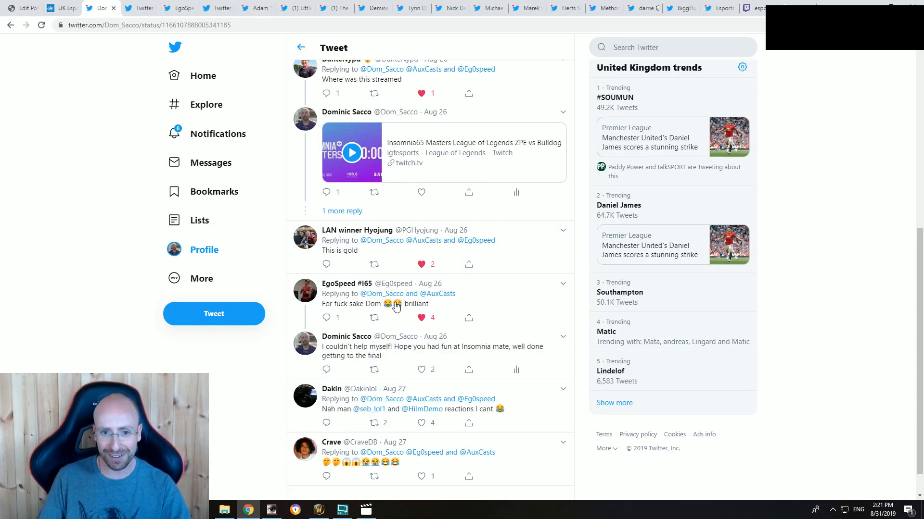
pyautogui.scroll(7, 773, 321)
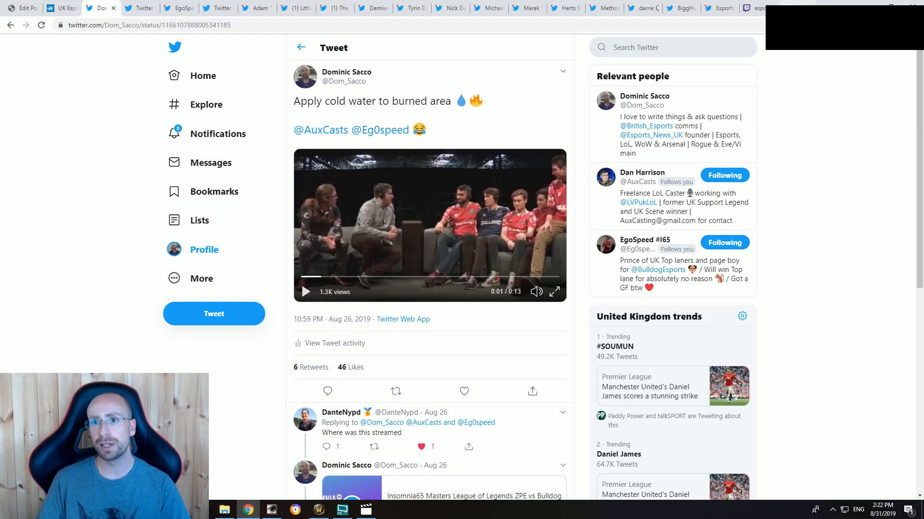
# Step: Search Google for "google analytics" and open the Analytics home page for the Esports News UK site
pyautogui.click(796, 5)
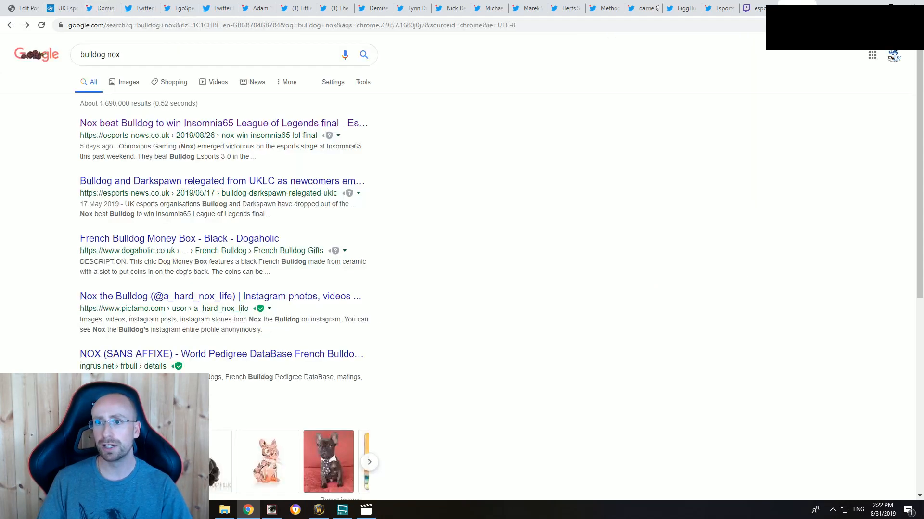
pyautogui.click(741, 26)
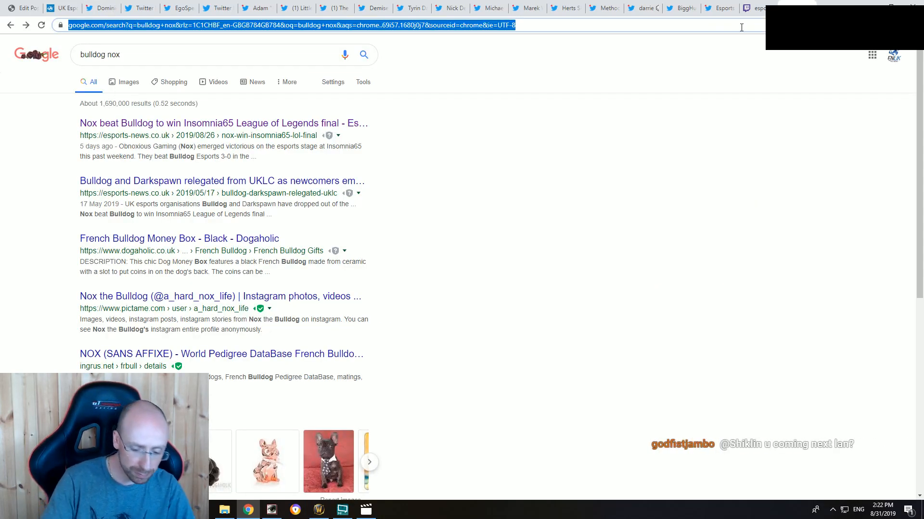
pyautogui.write('google analytics')
pyautogui.press('Return')
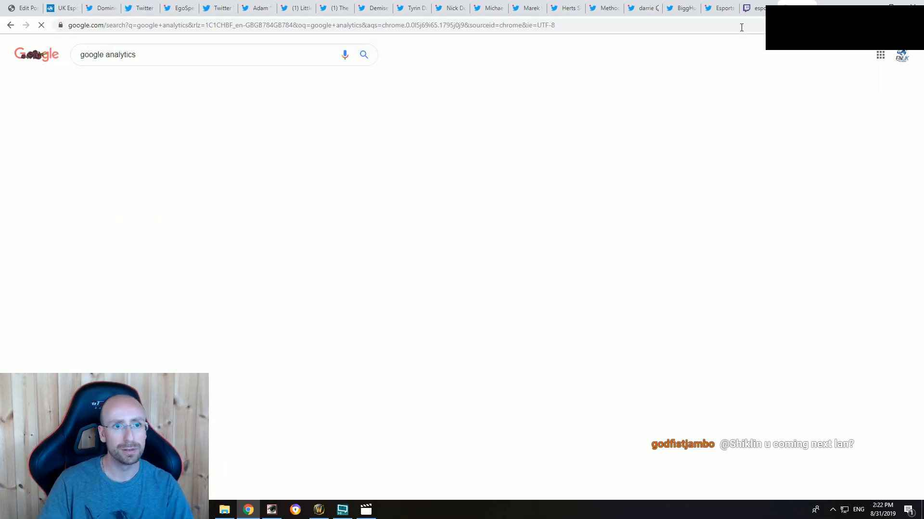
pyautogui.click(137, 126)
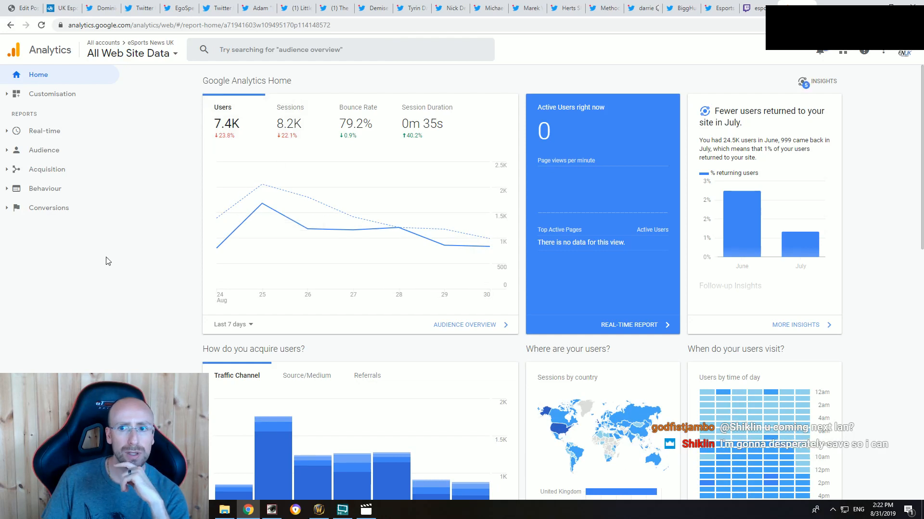
# Step: Look over the site's Audience overview and open the Behaviour overview report
pyautogui.click(44, 160)
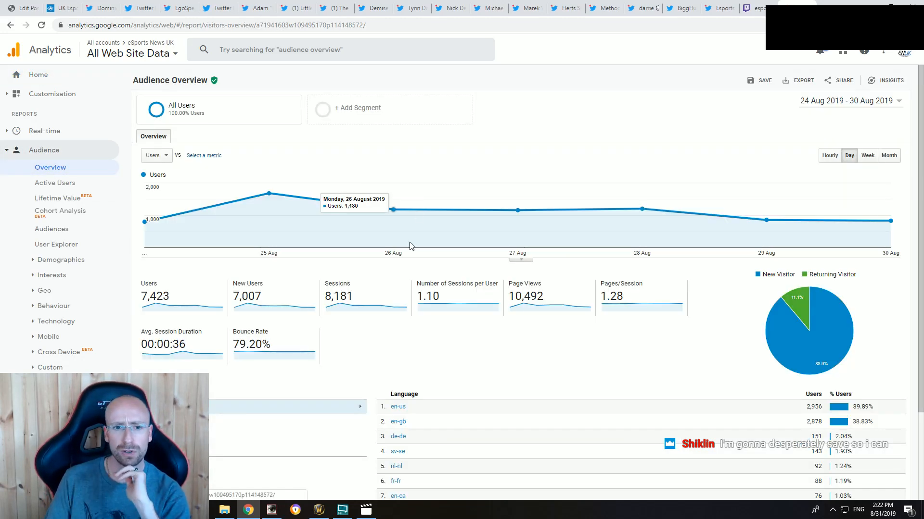
pyautogui.scroll(-3, 411, 248)
pyautogui.scroll(3, 445, 266)
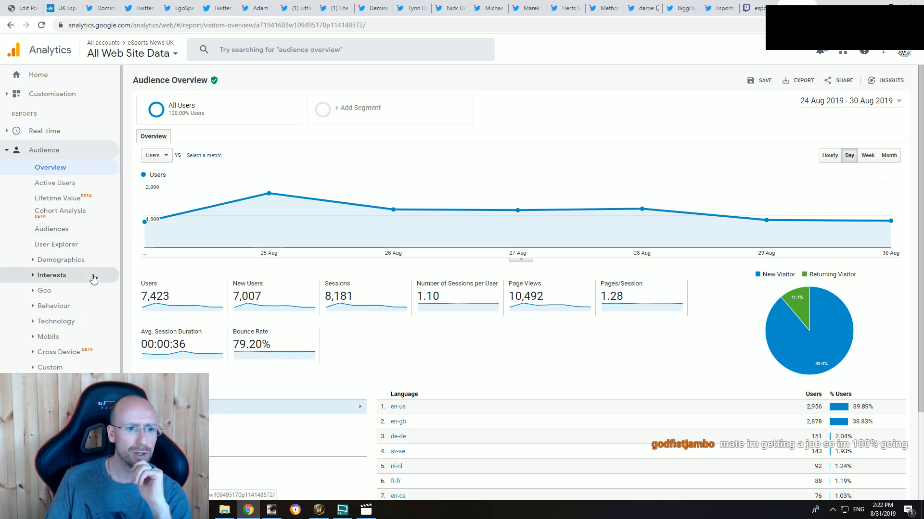
pyautogui.scroll(-1, 94, 280)
pyautogui.click(72, 413)
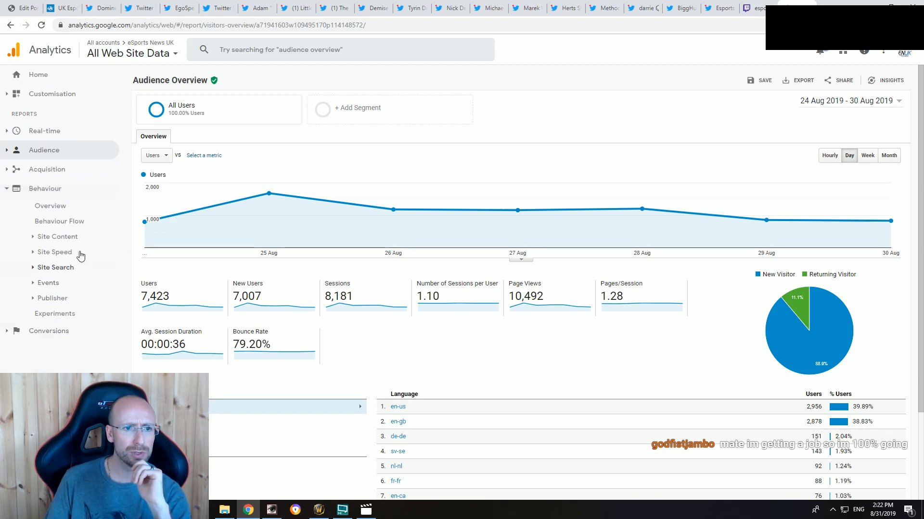
pyautogui.click(51, 206)
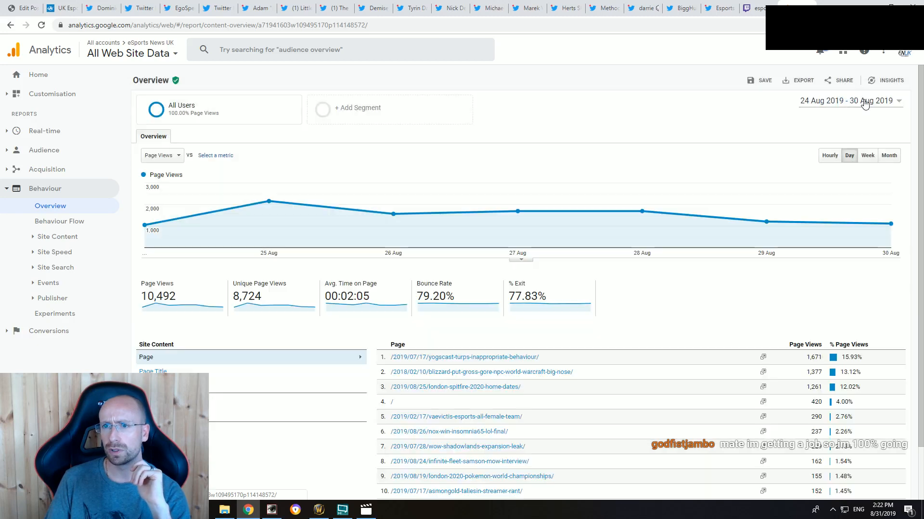
# Step: Set the Behaviour report's date range to 1 Aug 2019 - 31 Aug 2019
pyautogui.click(883, 101)
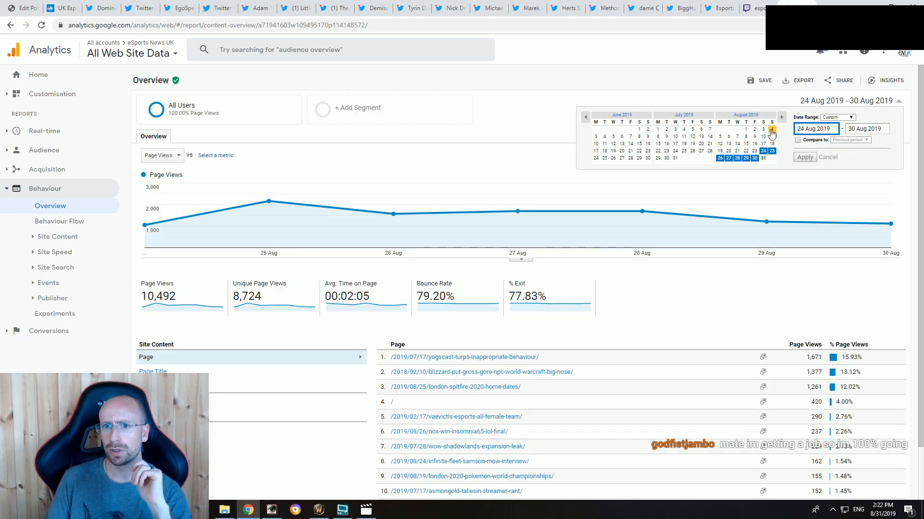
pyautogui.click(745, 129)
pyautogui.click(762, 158)
pyautogui.click(805, 157)
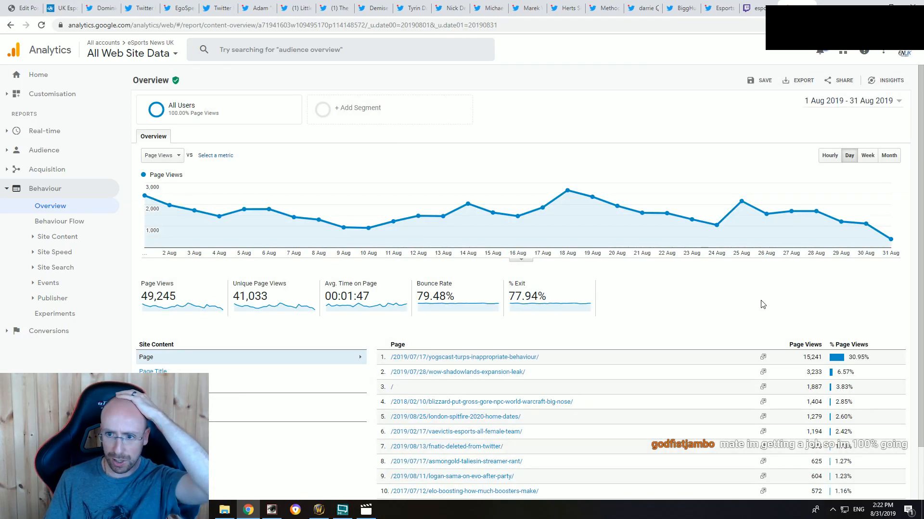
# Step: Show 100 rows of the full All Pages report and find "nox" among the page addresses
pyautogui.scroll(-1, 761, 303)
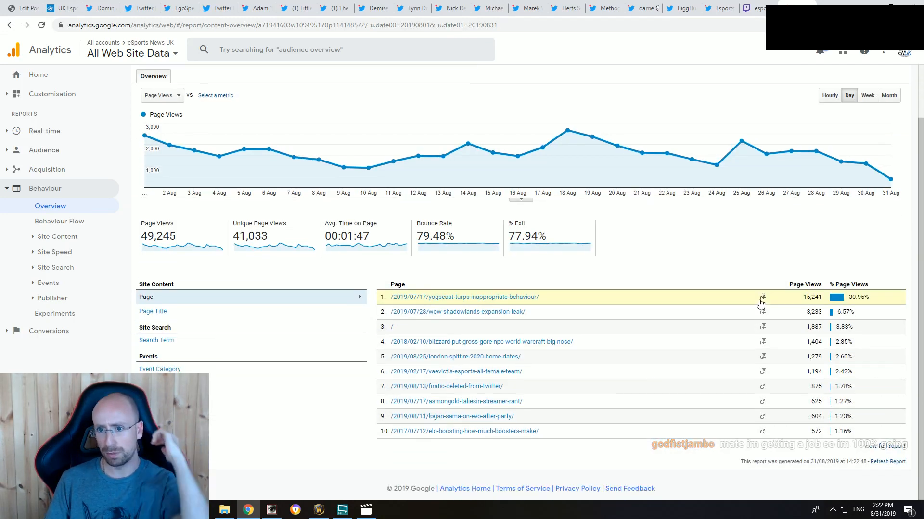
pyautogui.click(870, 447)
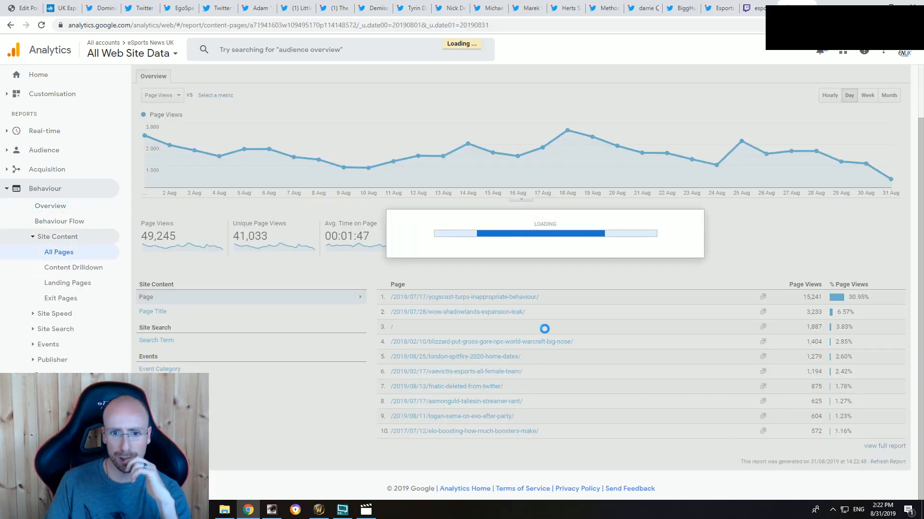
pyautogui.scroll(-1, 509, 332)
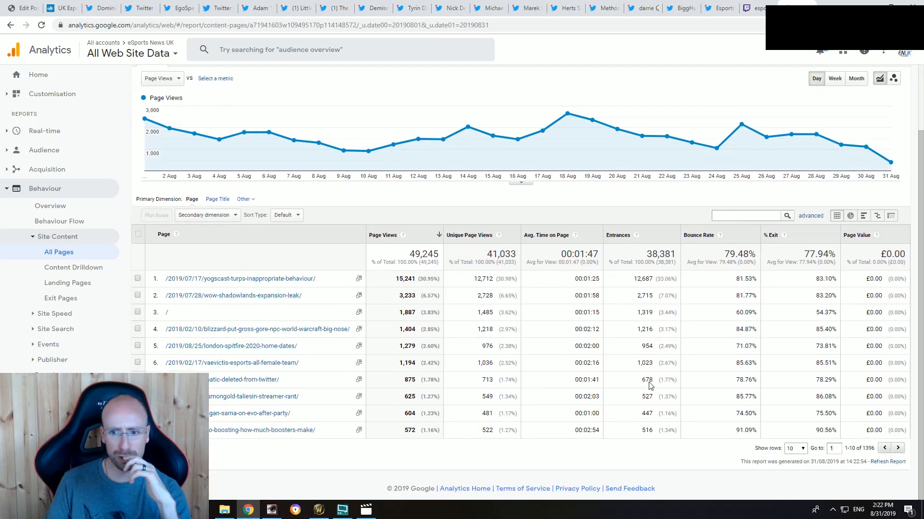
pyautogui.click(795, 448)
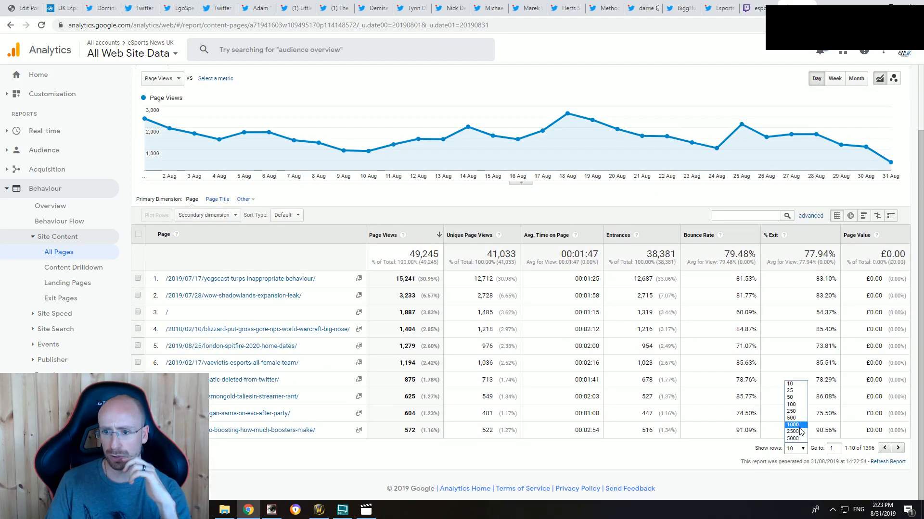
pyautogui.click(797, 407)
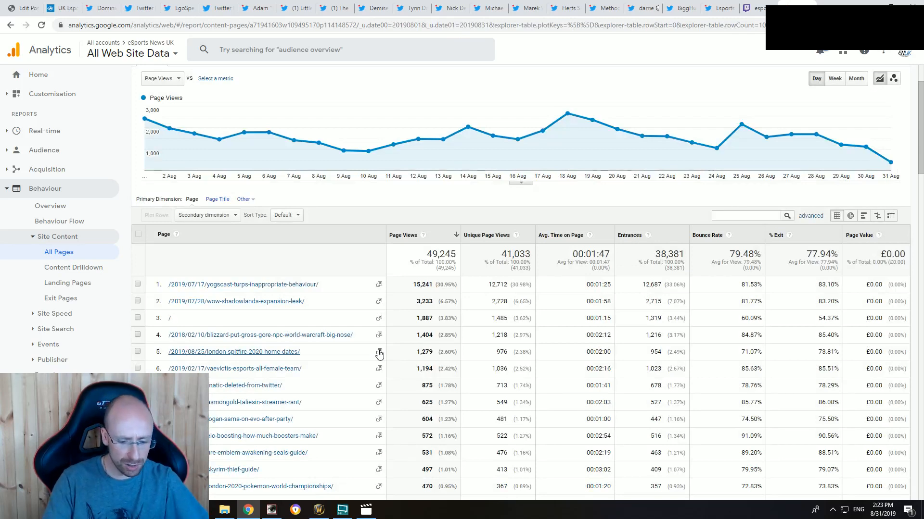
pyautogui.hotkey('ctrl', 'f')
pyautogui.write('nox')
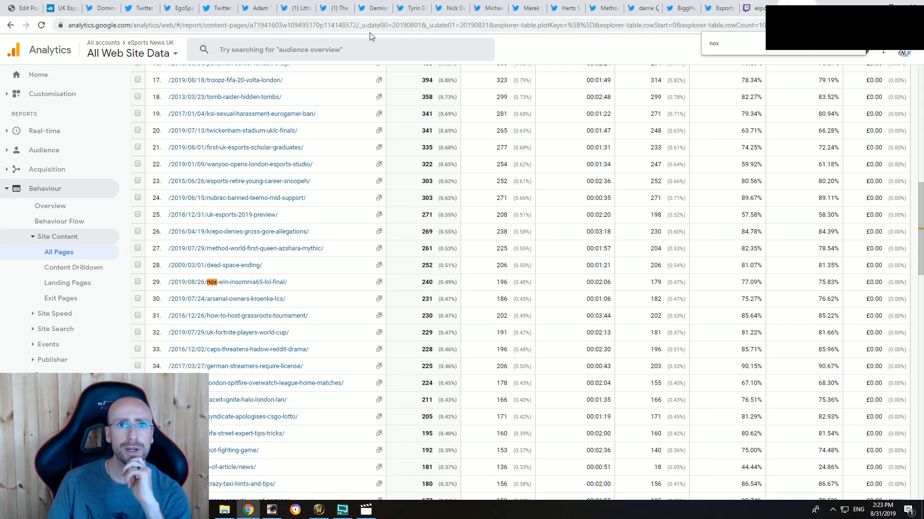
# Step: Return to the "Apply cold water to burned area" tweet and play its video
pyautogui.click(101, 8)
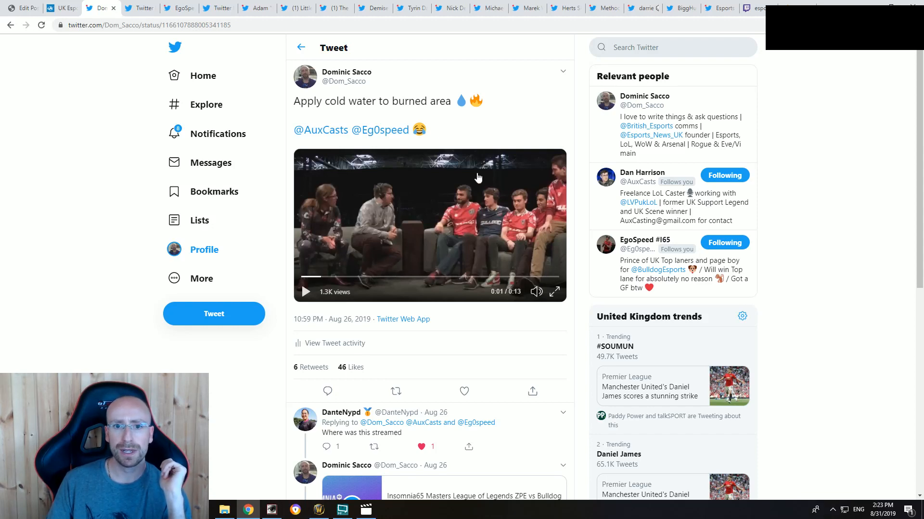
pyautogui.rightClick(472, 201)
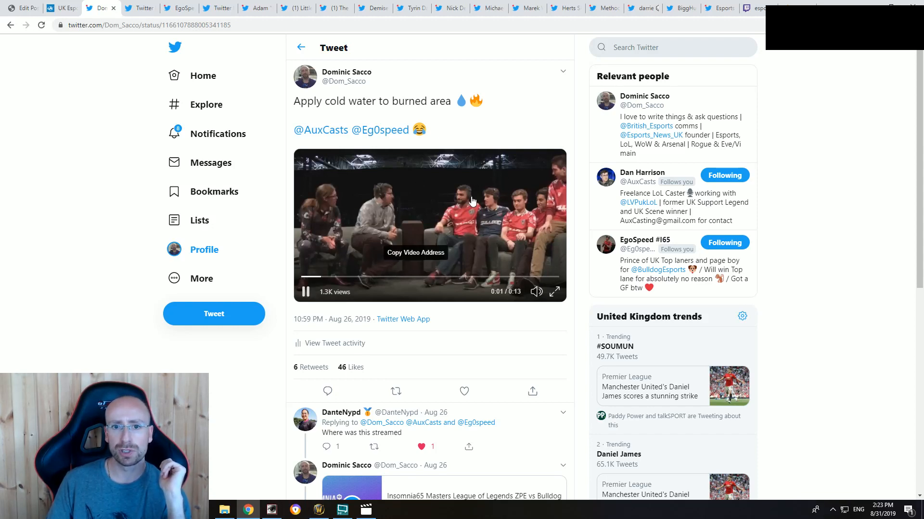
pyautogui.click(340, 242)
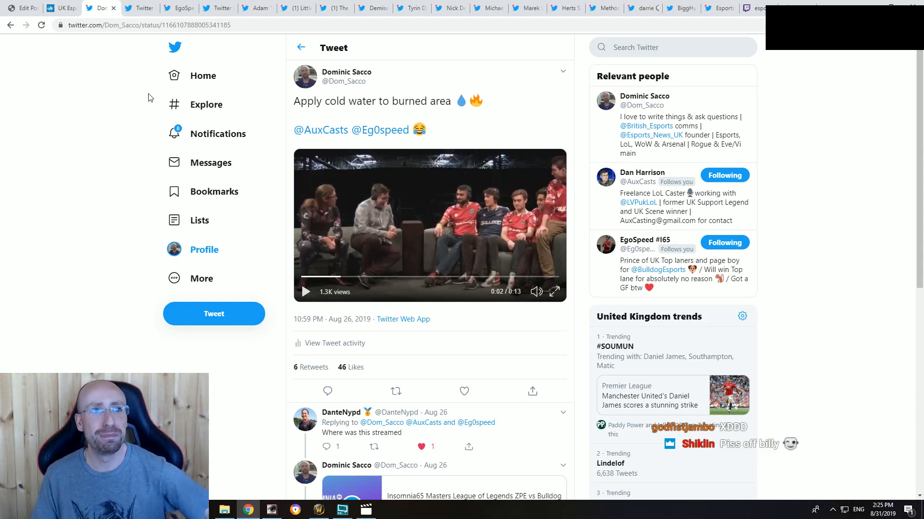
# Step: Go to the beginning of the memes article on the Esports News UK site and accept the privacy notice
pyautogui.click(62, 10)
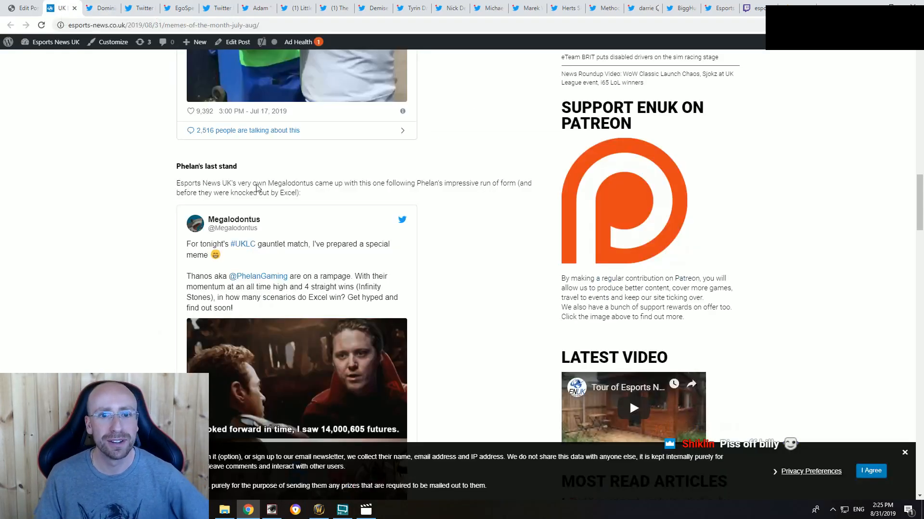
pyautogui.scroll(15, 197, 262)
pyautogui.scroll(4, 197, 262)
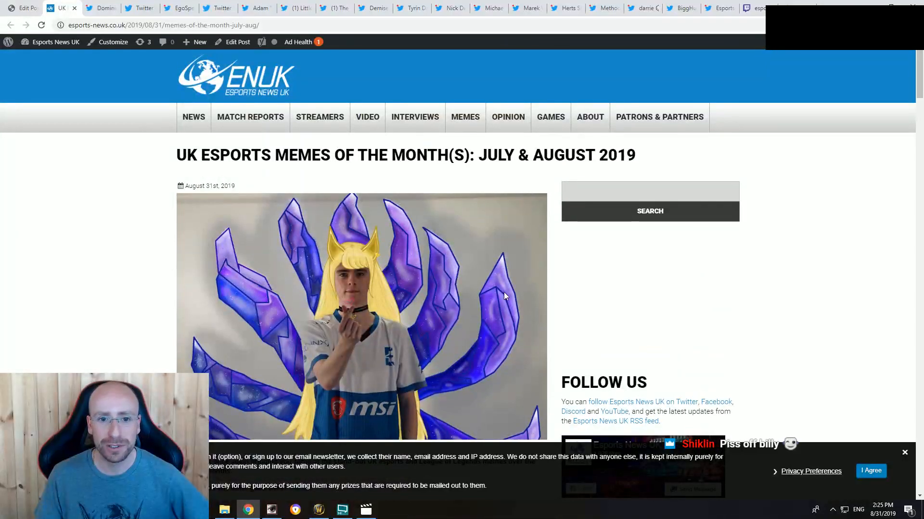
pyautogui.click(870, 471)
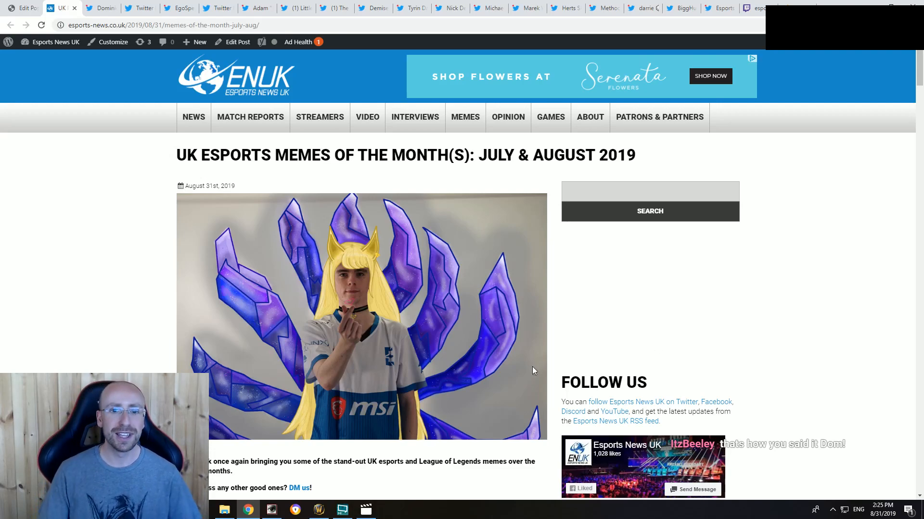
# Step: Review the article preview down to "Beeley the beautiful" and locate the same section in the post editor
pyautogui.scroll(-20, 406, 298)
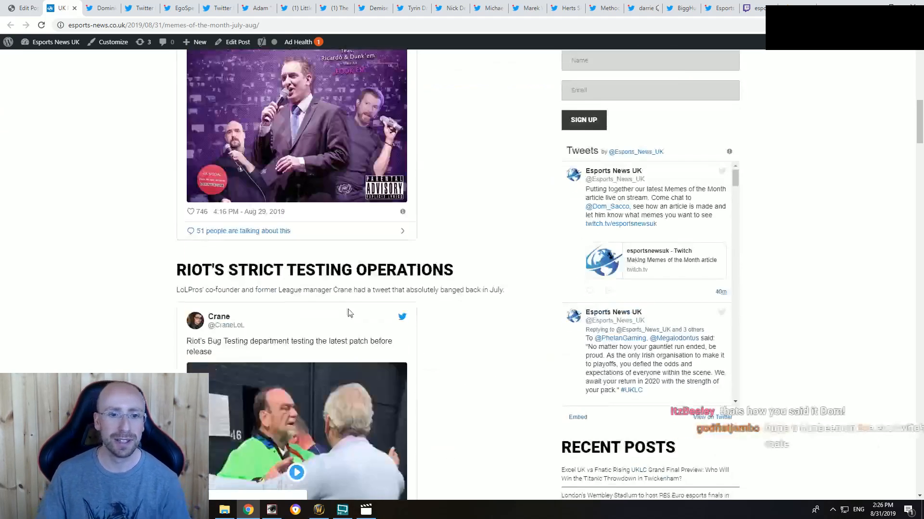
pyautogui.scroll(-20, 350, 313)
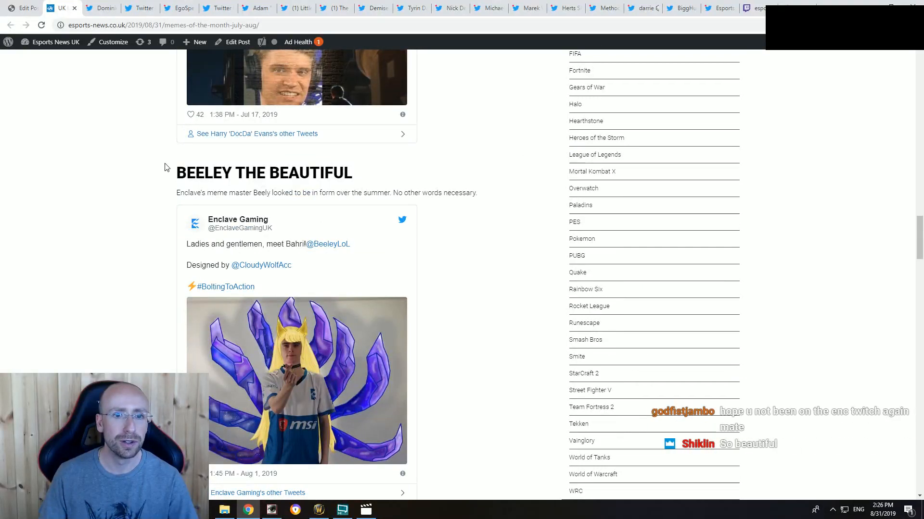
pyautogui.click(24, 8)
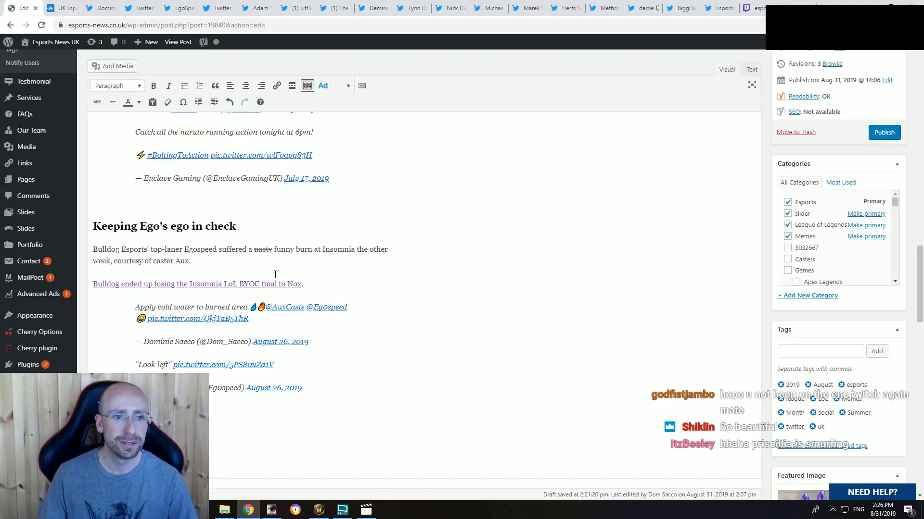
pyautogui.scroll(-5, 254, 281)
pyautogui.scroll(6, 242, 286)
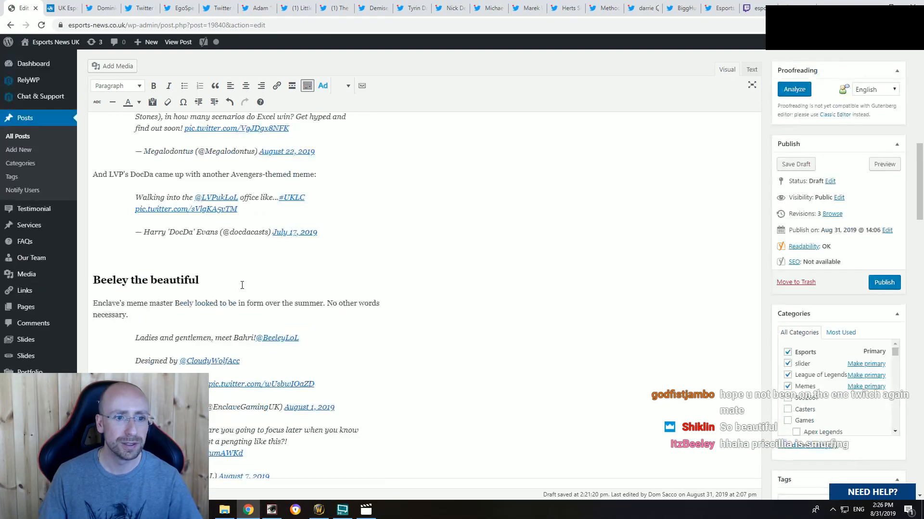
pyautogui.click(95, 280)
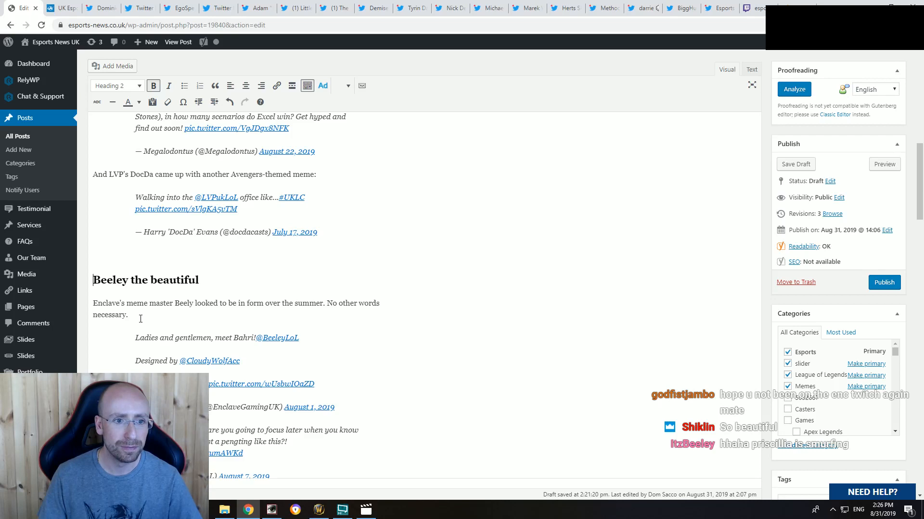
# Step: Add "Introducing Bahri - a bastardized hybrid of the popular League champion Ahri and" after "over the summer." and correct "Beely" to "Beeley"
pyautogui.click(326, 304)
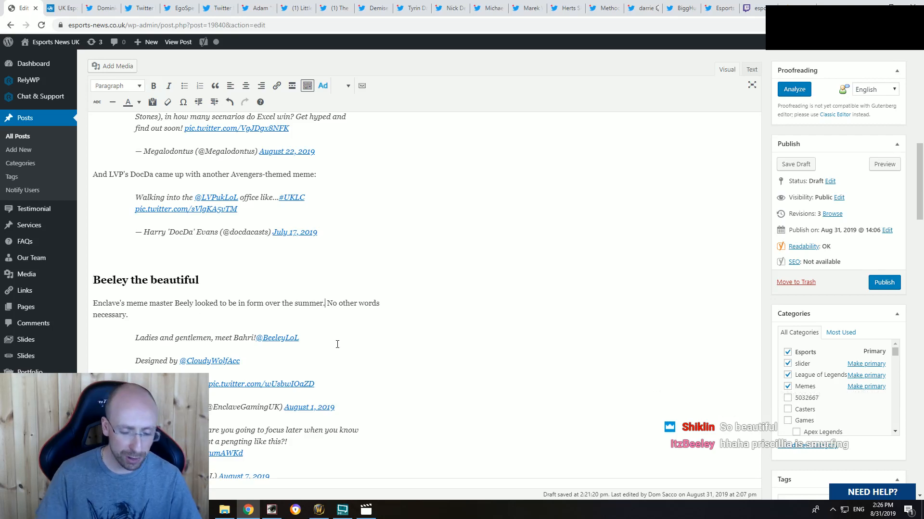
pyautogui.write('Introducin')
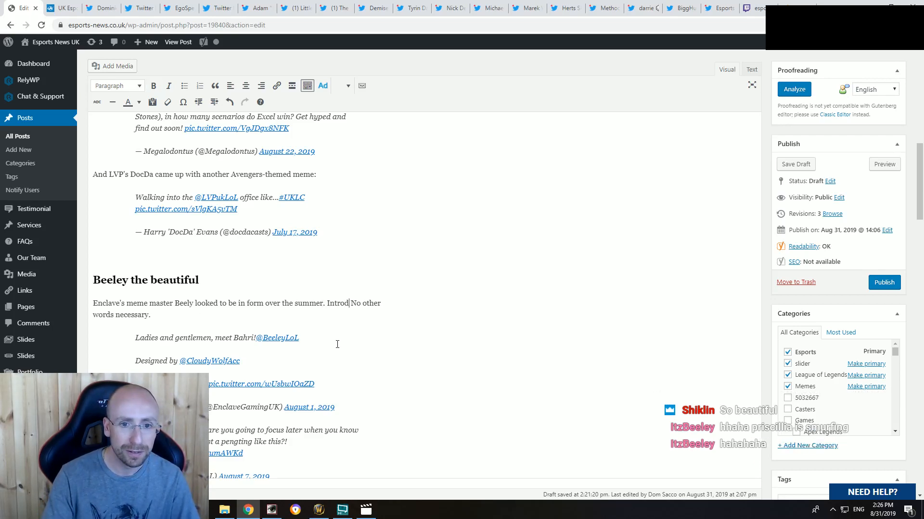
pyautogui.write('g Bahri - an')
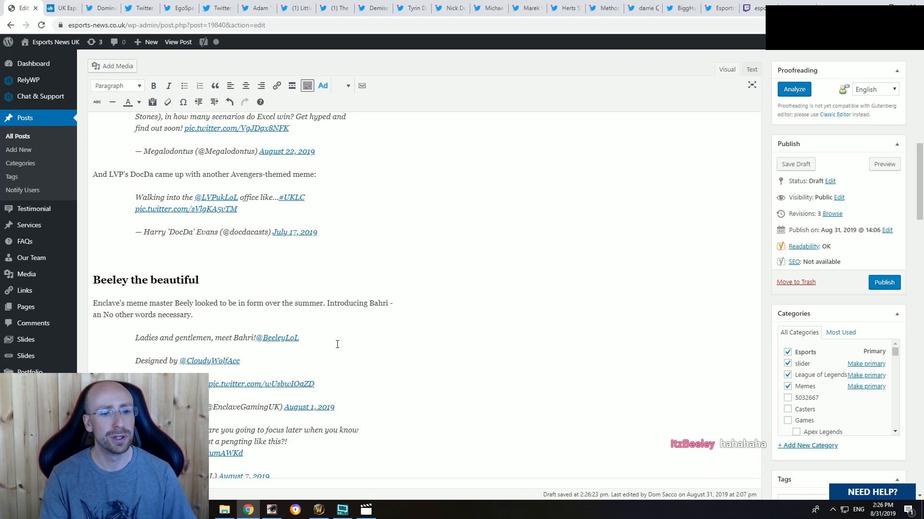
pyautogui.write('hybrid')
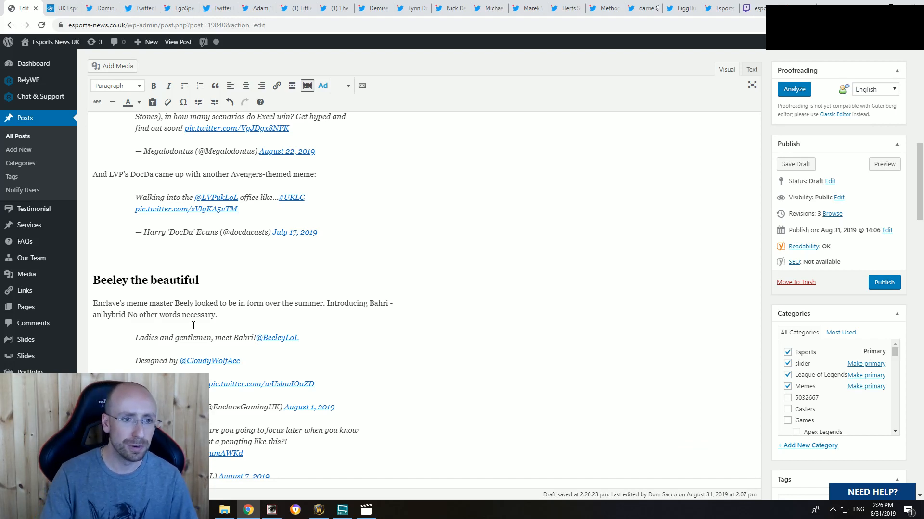
pyautogui.press('BackSpace')
pyautogui.write('bastardized')
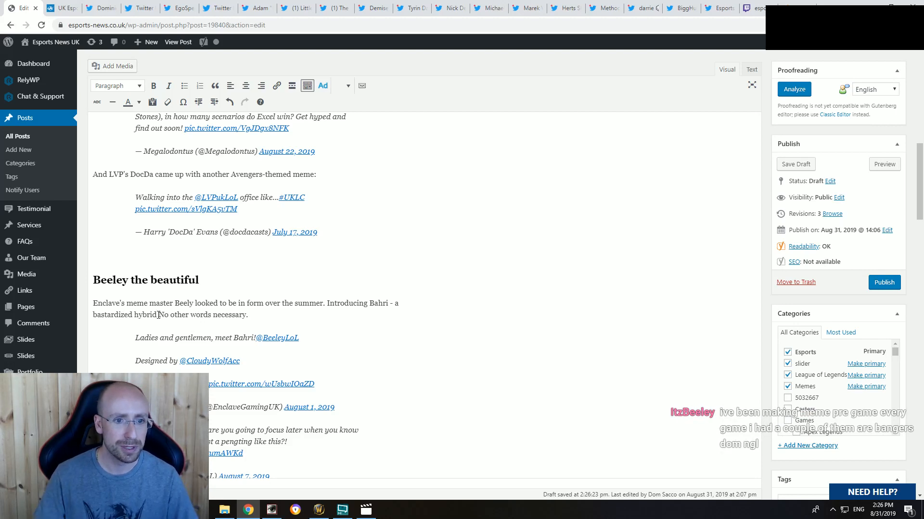
pyautogui.write(' hybrid of')
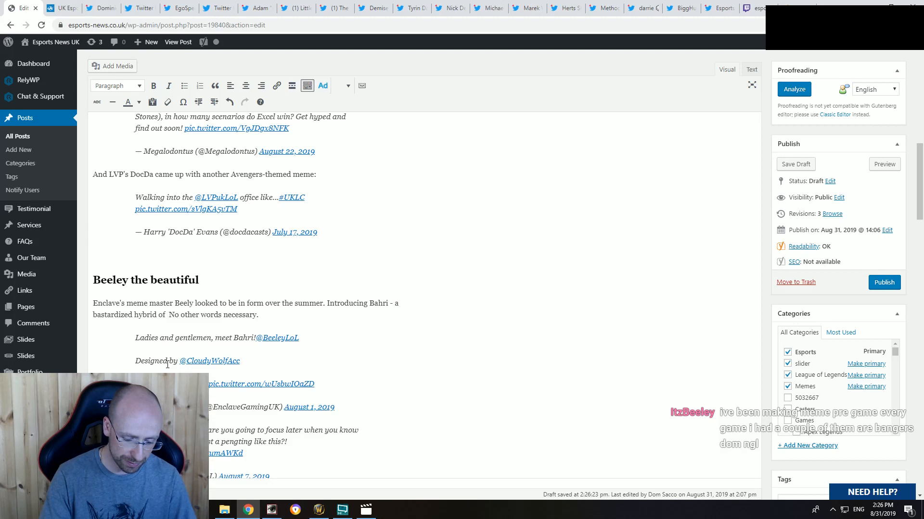
pyautogui.write(' the popular Leag')
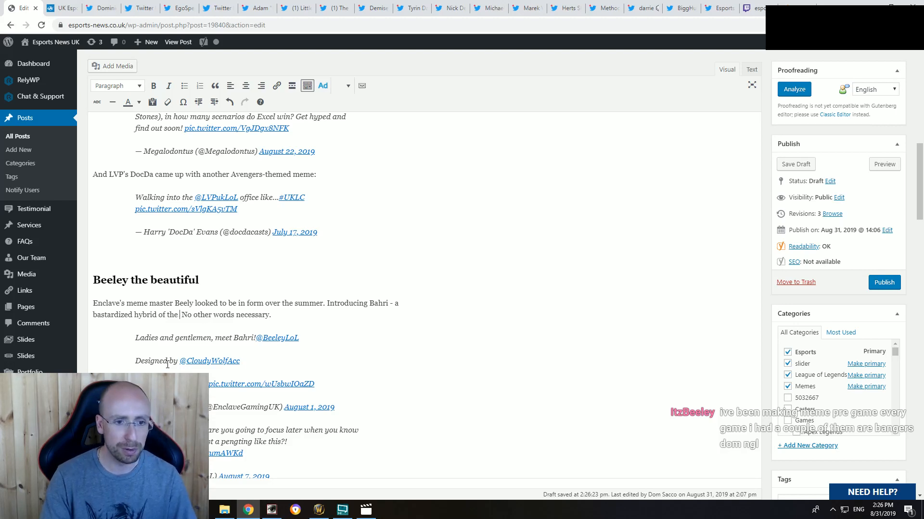
pyautogui.write('ue champion ')
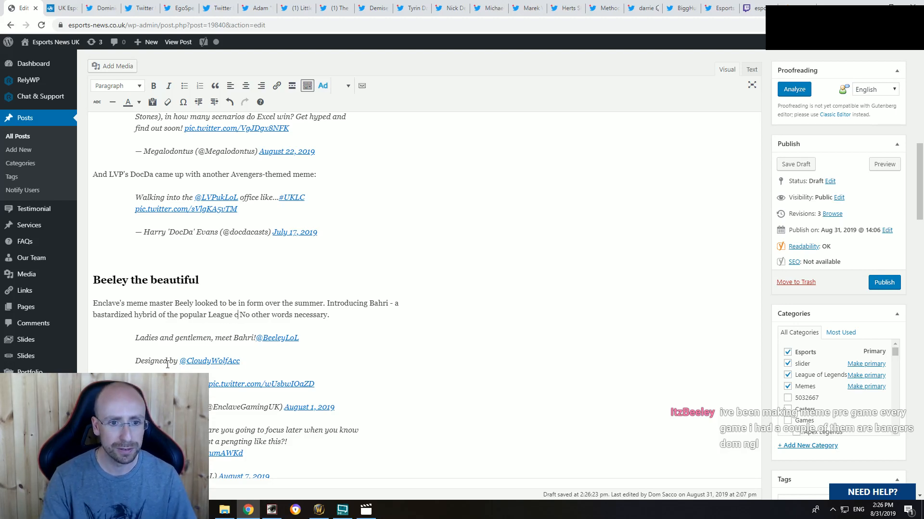
pyautogui.write('Ahri and')
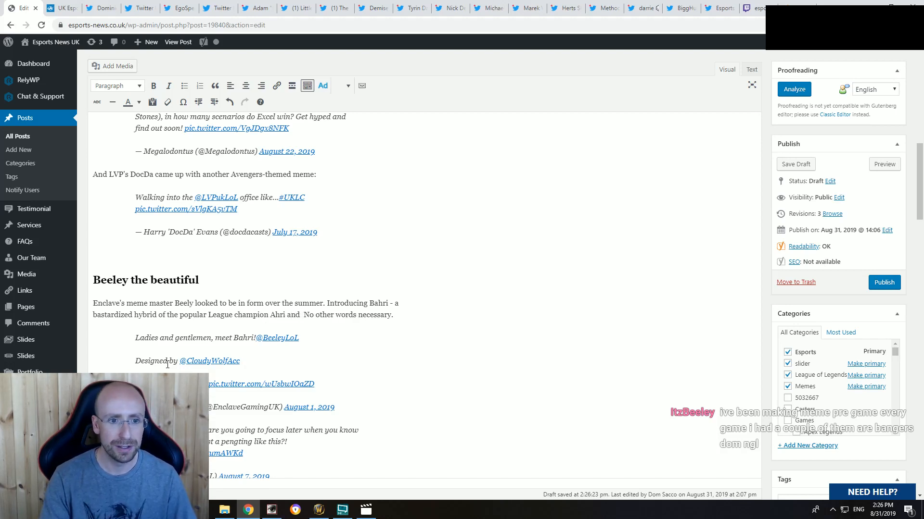
pyautogui.click(191, 303)
pyautogui.write('e')
# Step: Complete the new sentence about Bahri with "Beeley himself." and save the post draft
pyautogui.click(308, 314)
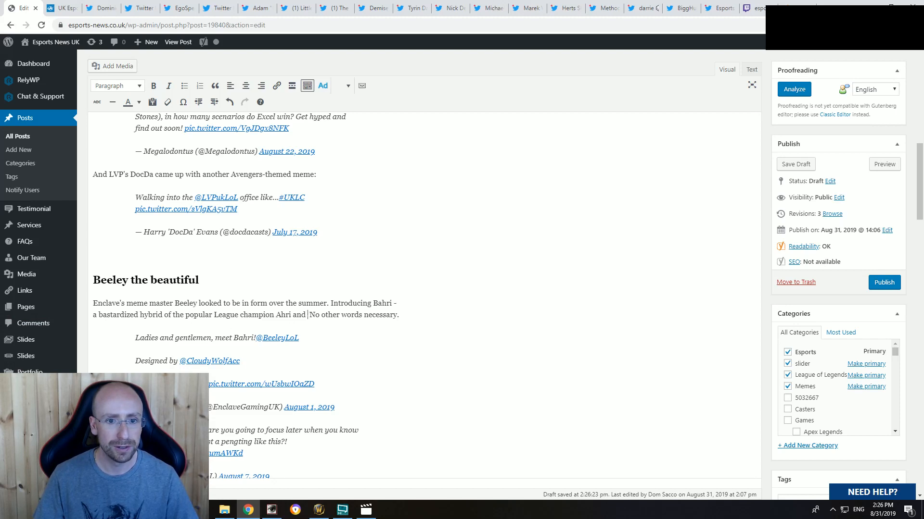
pyautogui.write('Beeley himself')
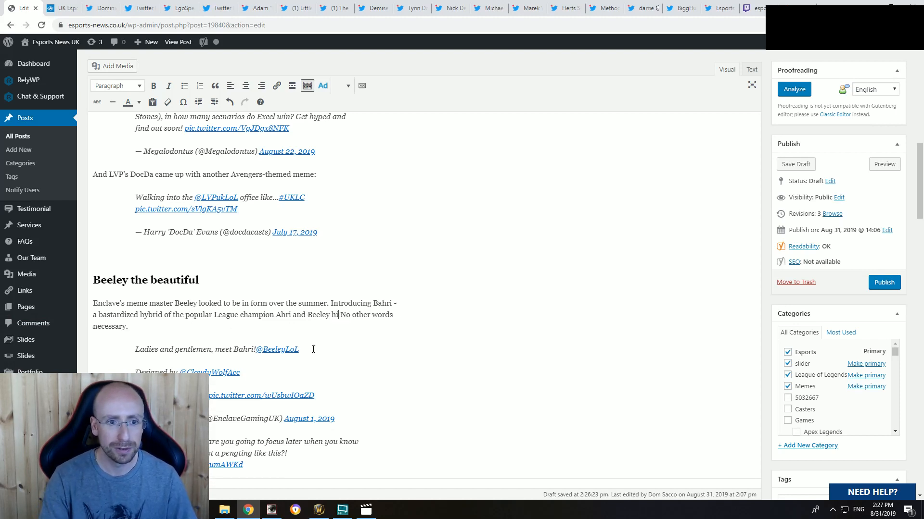
pyautogui.write('.')
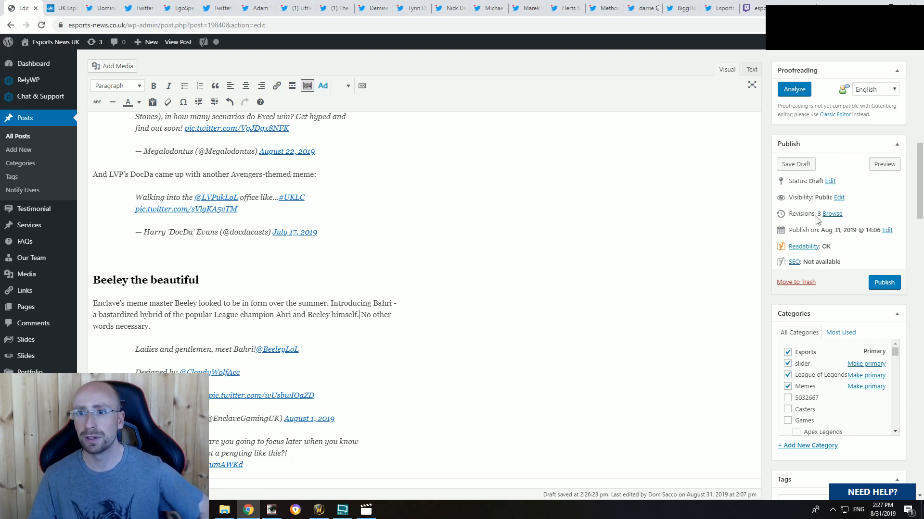
pyautogui.click(792, 164)
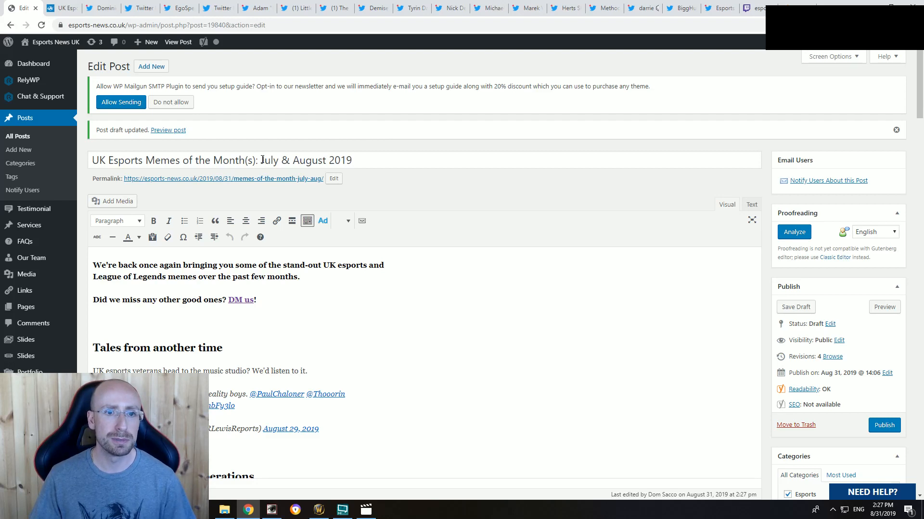
pyautogui.moveTo(260, 160); pyautogui.dragTo(353, 161)
pyautogui.click(306, 275)
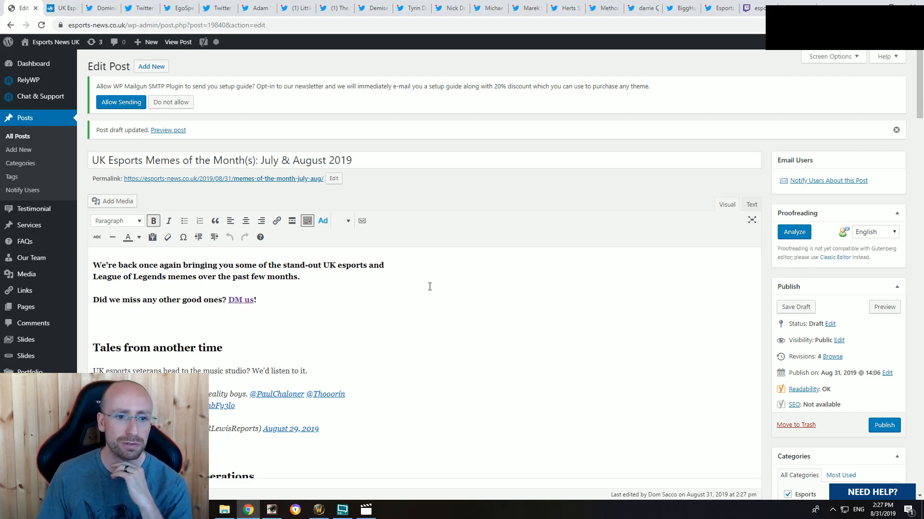
pyautogui.scroll(-12, 337, 322)
pyautogui.scroll(7, 381, 340)
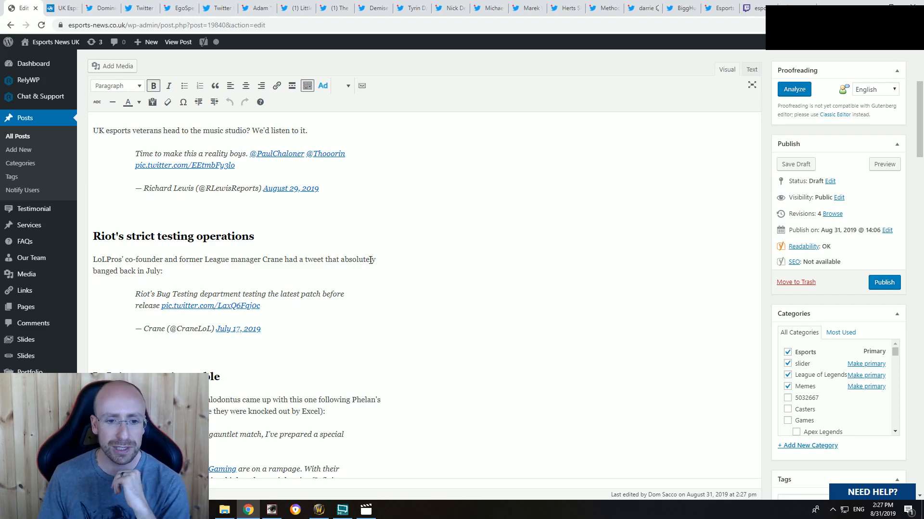
pyautogui.scroll(-5, 370, 260)
pyautogui.scroll(5, 366, 260)
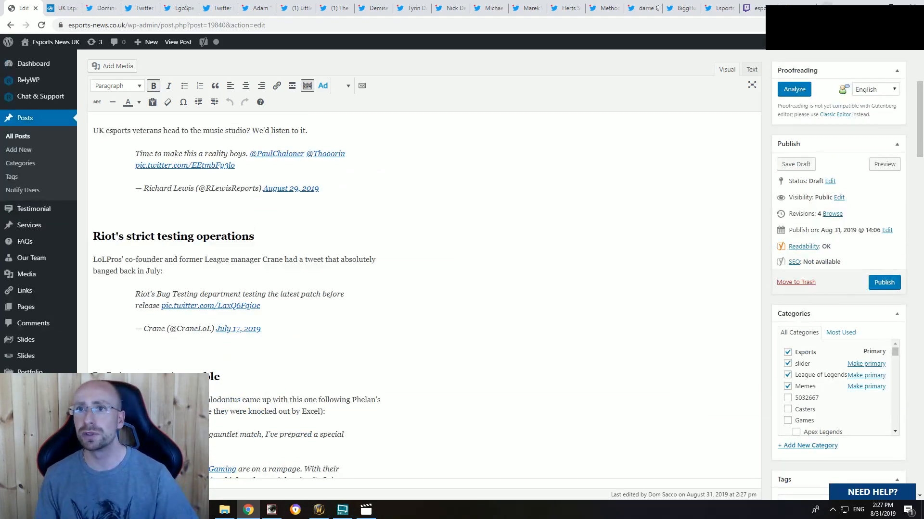
# Step: Search Google for "draggles memes month" in a new tab and open the "Memes of the Month (ish): June/July Toaster special" article
pyautogui.hotkey('ctrl', 't')
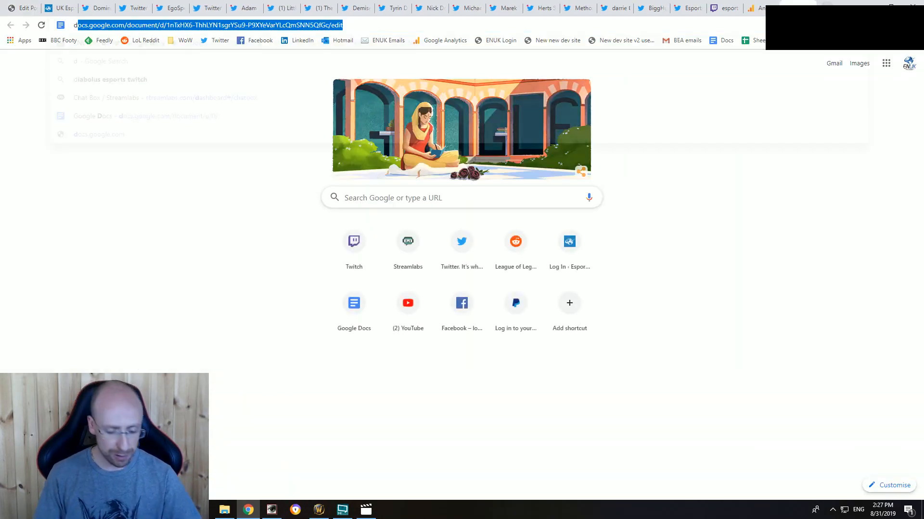
pyautogui.write('draggles memes month')
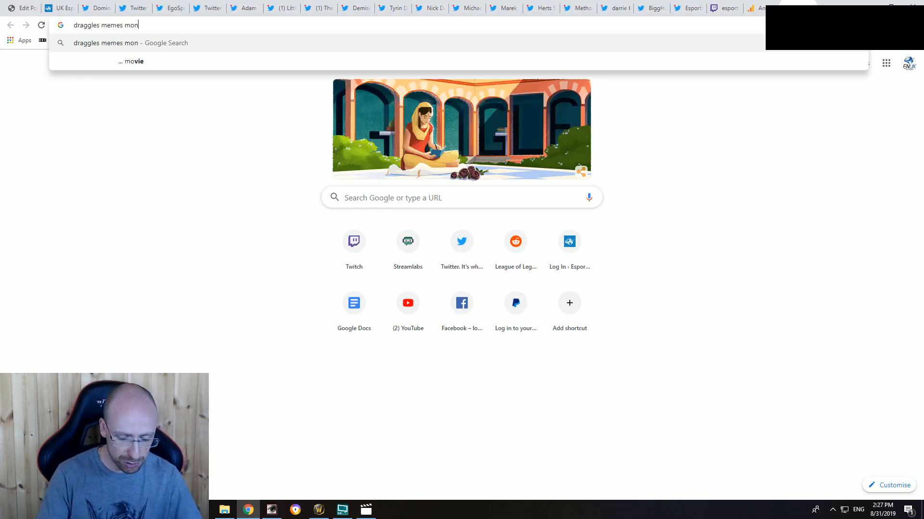
pyautogui.press('Return')
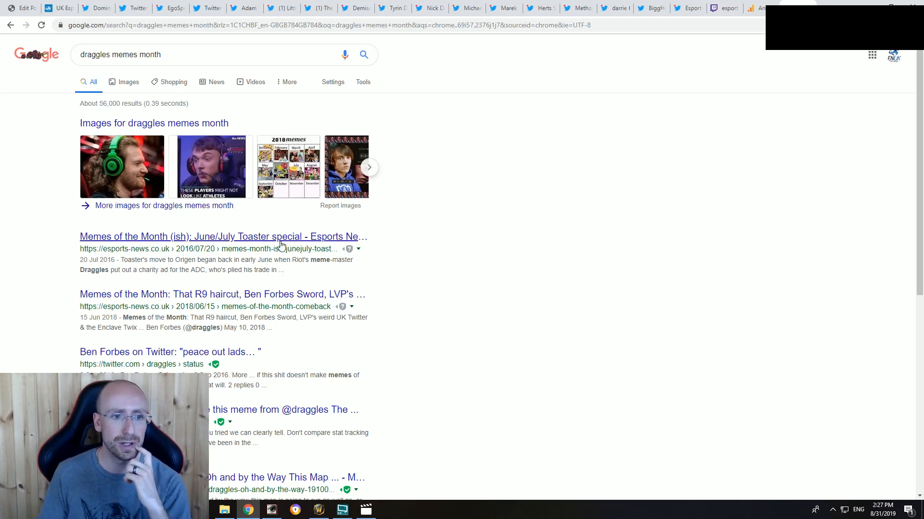
pyautogui.click(217, 243)
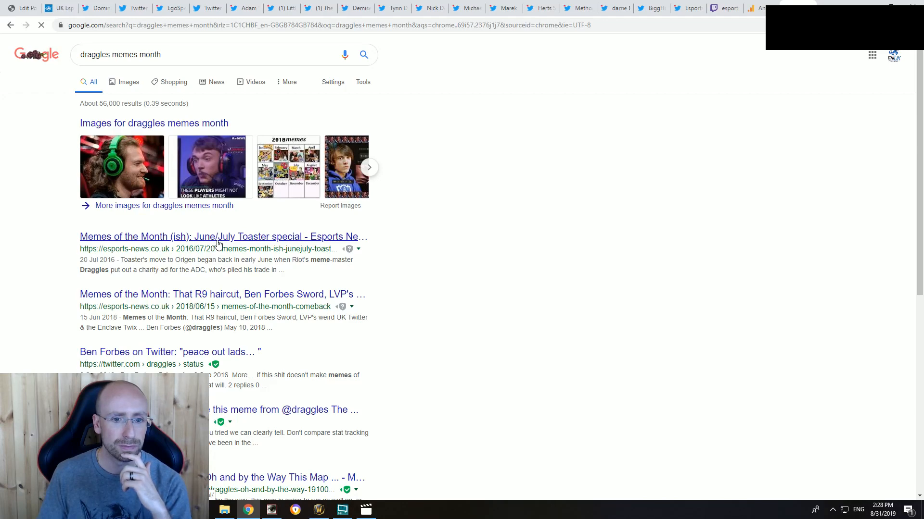
pyautogui.hotkey('alt', 'Left')
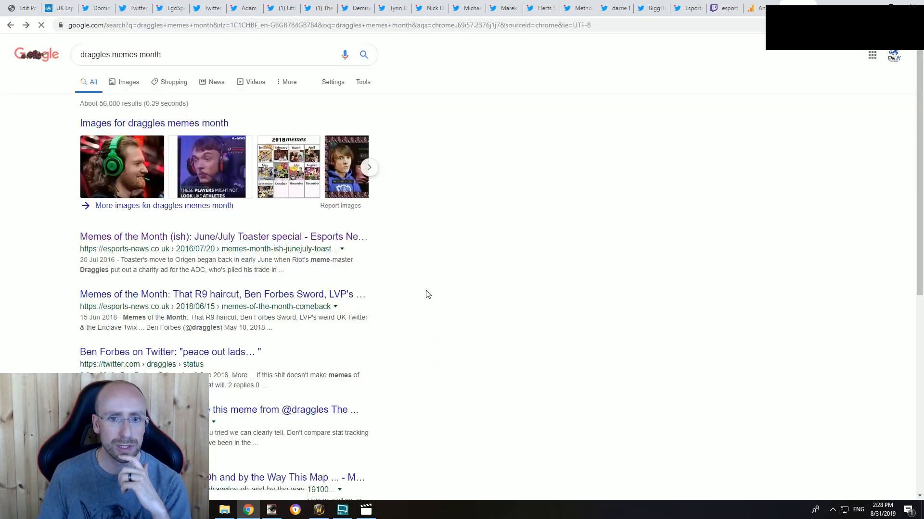
pyautogui.click(221, 245)
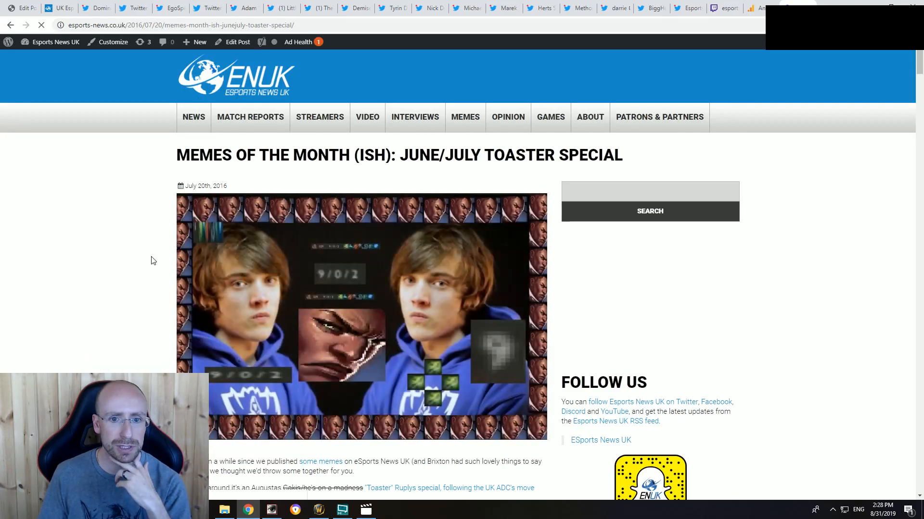
# Step: Review the embedded Toaster tweets and context lines in the 2016 Memes of the Month article, down to "One for future memes..."
pyautogui.scroll(-5, 385, 318)
pyautogui.scroll(-10, 385, 317)
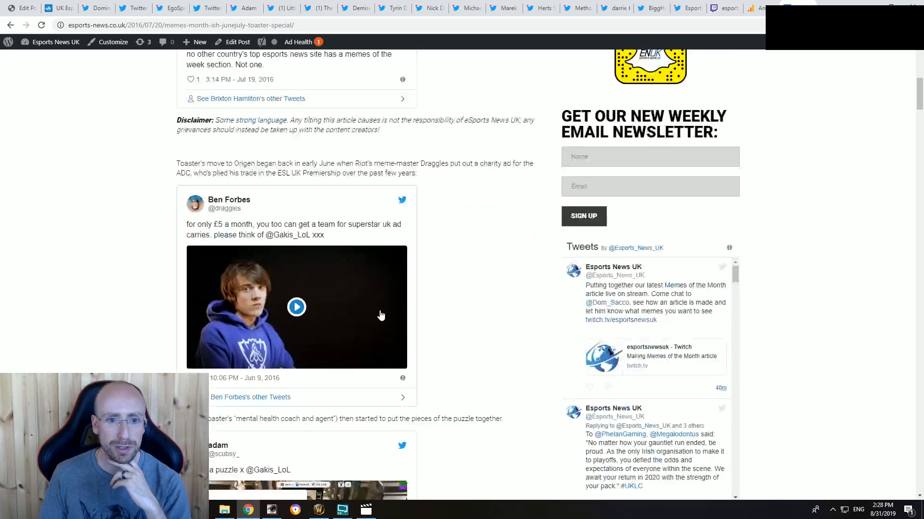
pyautogui.scroll(-4, 460, 268)
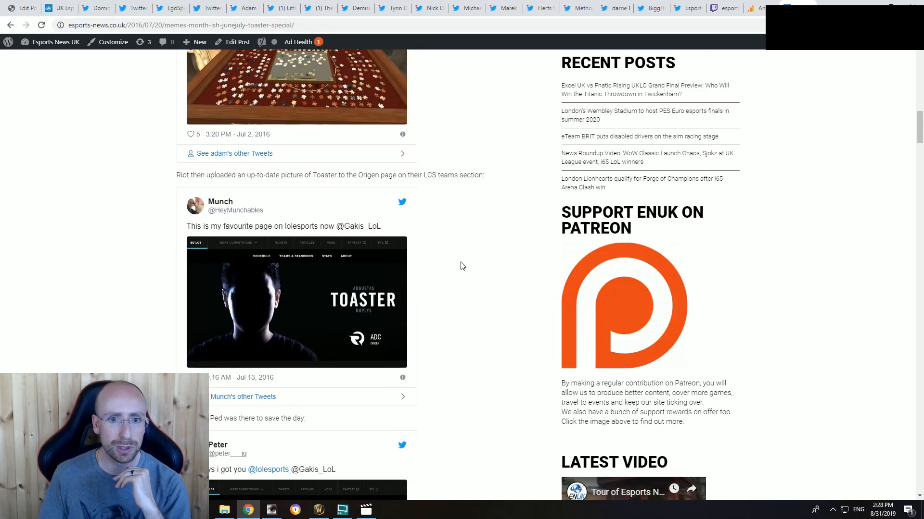
pyautogui.scroll(-5, 462, 266)
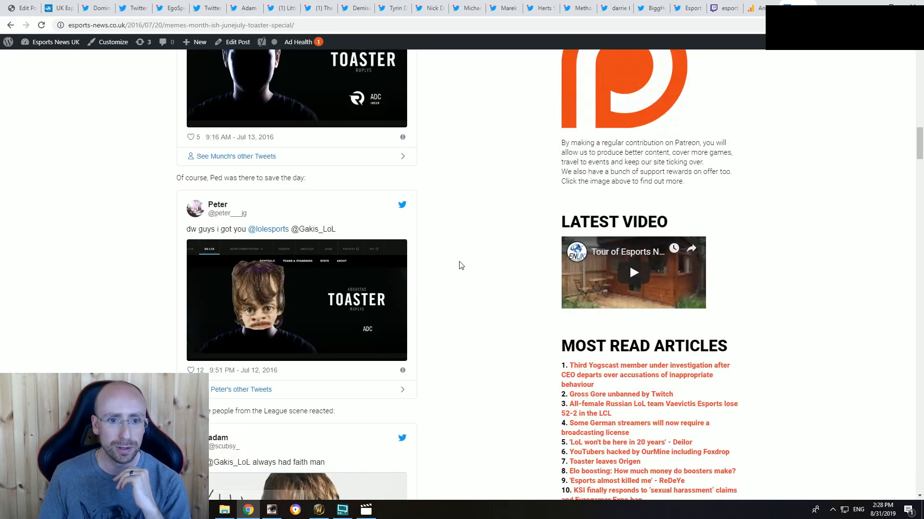
pyautogui.scroll(-2, 325, 227)
pyautogui.scroll(-3, 325, 228)
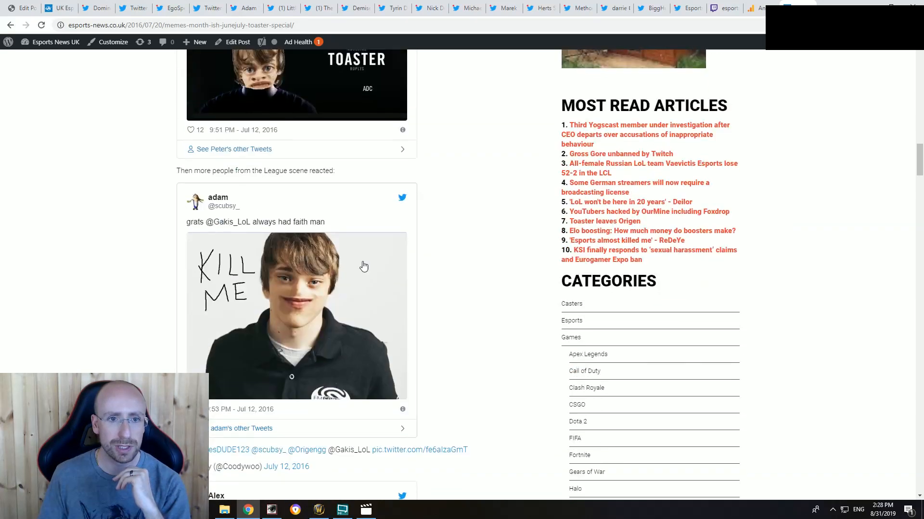
pyautogui.scroll(4, 435, 269)
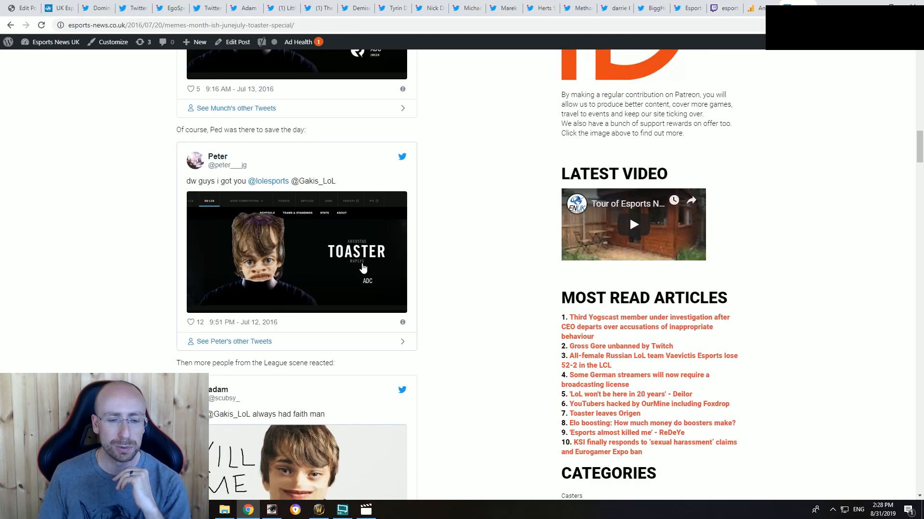
pyautogui.scroll(-9, 385, 267)
pyautogui.scroll(-5, 423, 268)
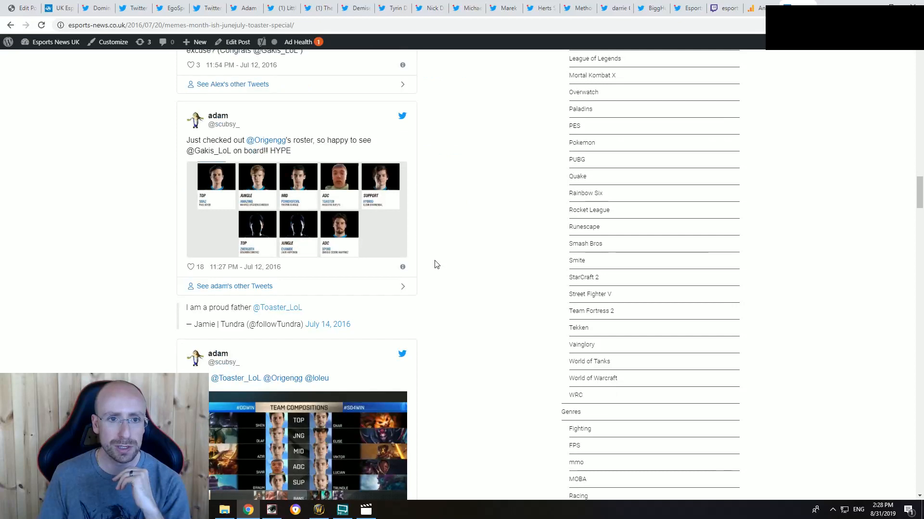
pyautogui.scroll(-9, 437, 264)
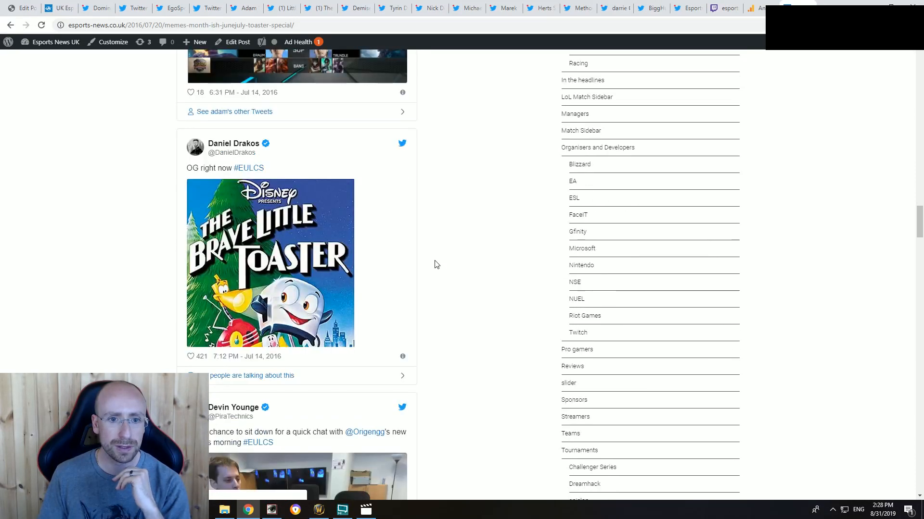
pyautogui.scroll(-18, 452, 259)
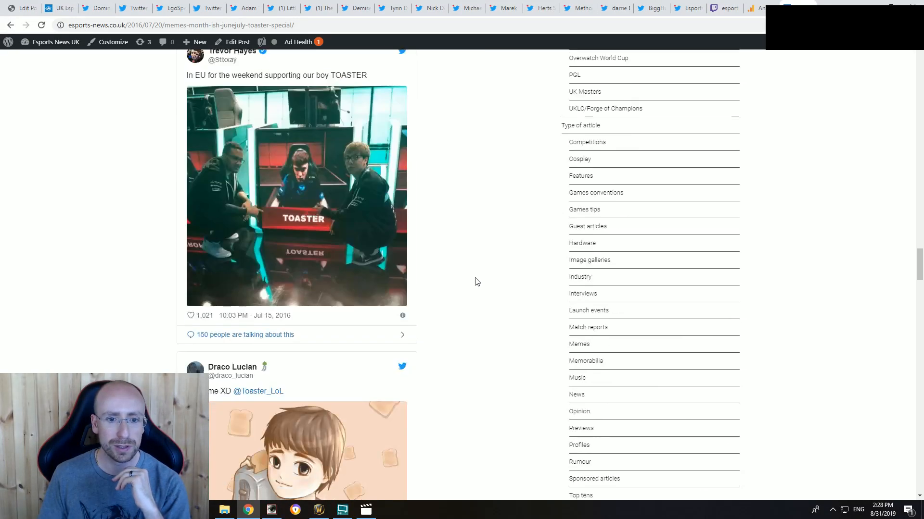
pyautogui.scroll(-12, 465, 281)
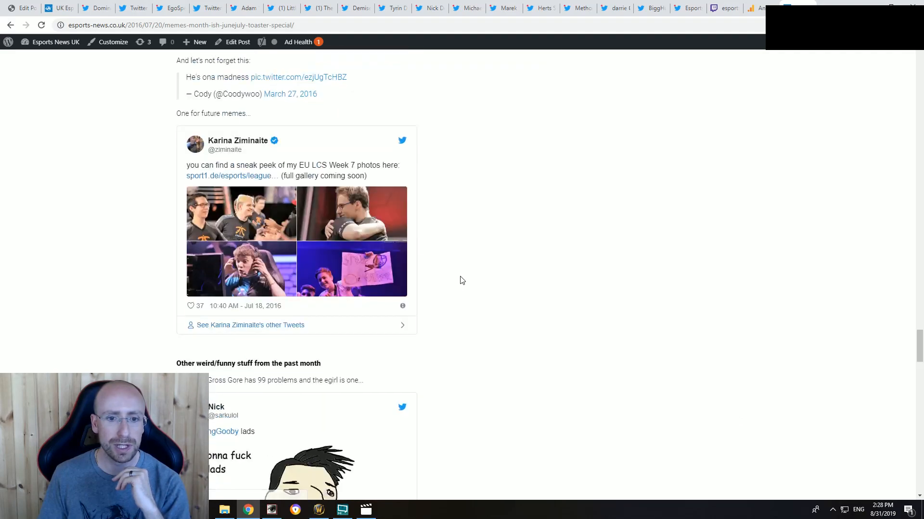
# Step: Examine the final Toaster memes and the "Other weird/funny stuff from the past month" section through the end of the article
pyautogui.scroll(8, 460, 282)
pyautogui.scroll(4, 458, 287)
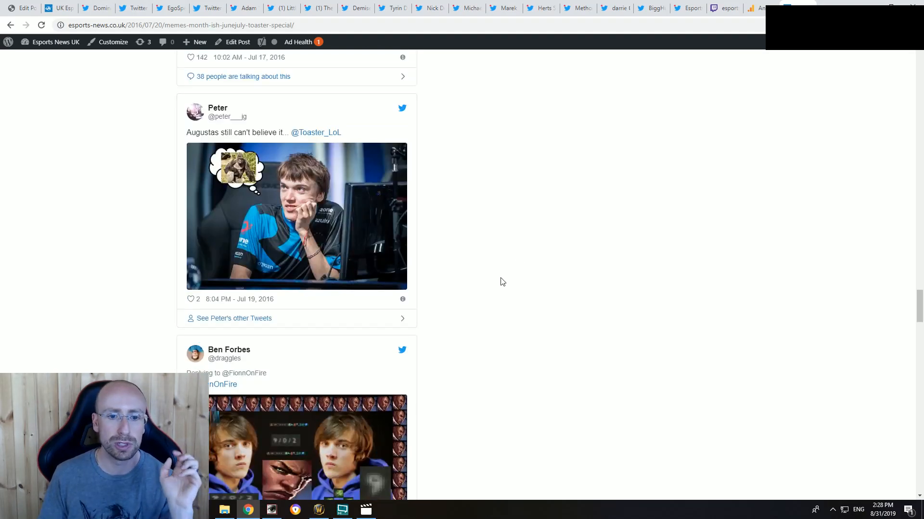
pyautogui.scroll(-10, 455, 291)
pyautogui.scroll(-2, 454, 290)
pyautogui.scroll(4, 449, 291)
pyautogui.scroll(-10, 447, 291)
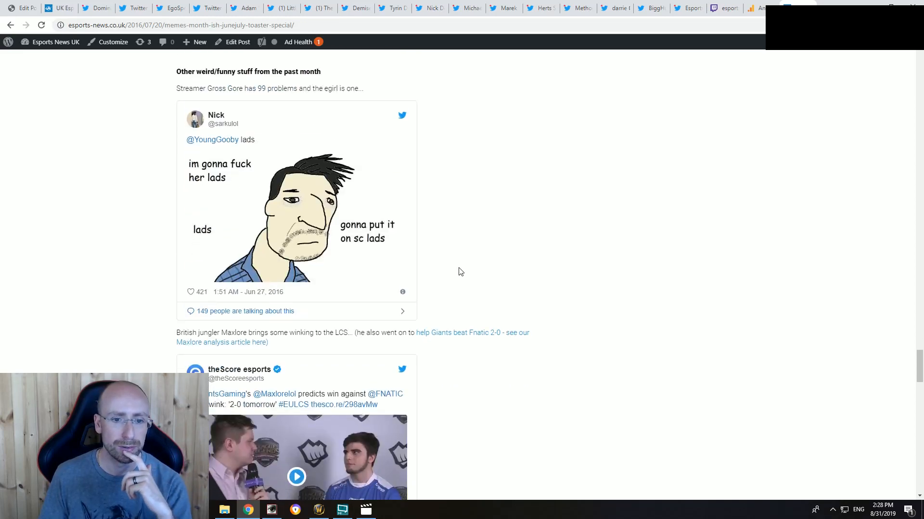
pyautogui.scroll(-6, 459, 272)
pyautogui.scroll(-12, 458, 272)
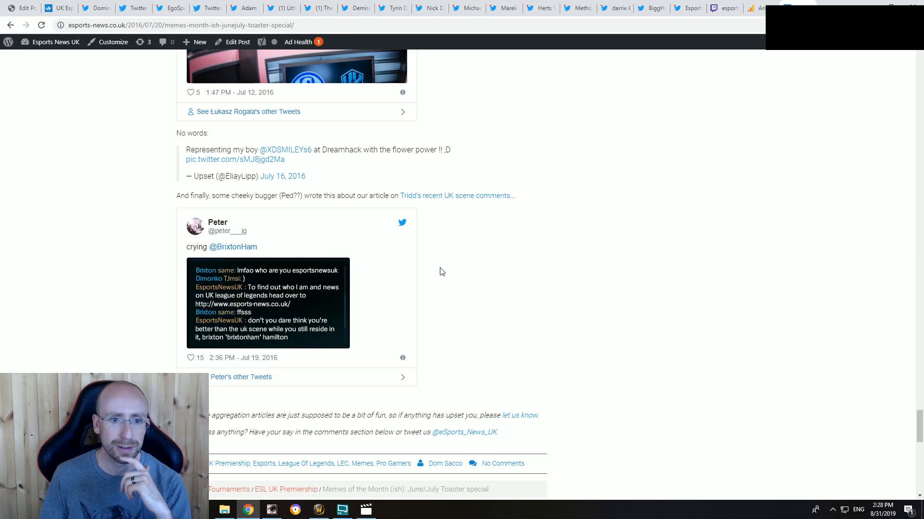
pyautogui.scroll(-5, 439, 270)
pyautogui.scroll(20, 562, 336)
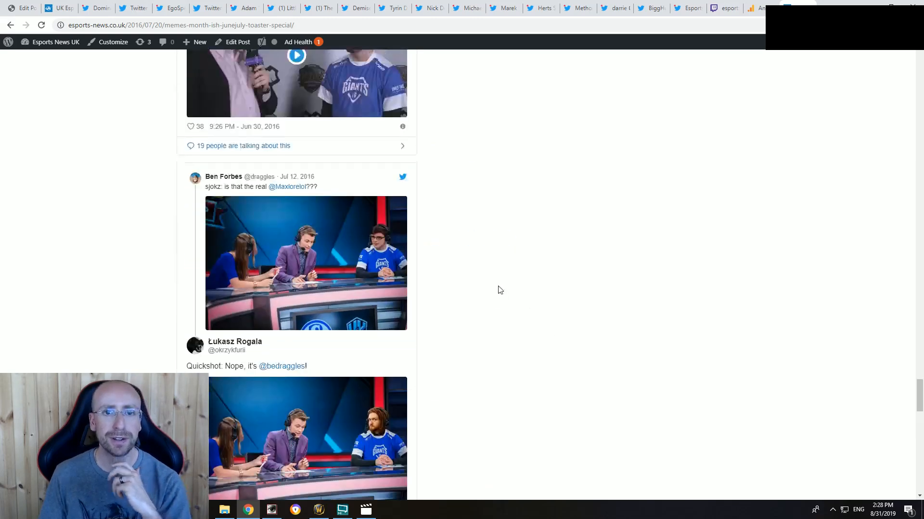
pyautogui.scroll(20, 560, 325)
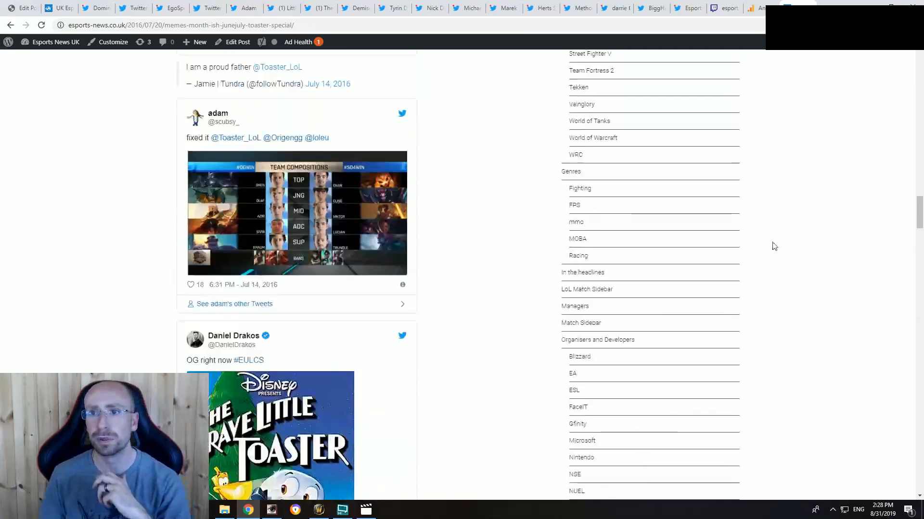
pyautogui.scroll(5, 777, 268)
# Step: Return to the search results, open the "peace out lads" tweet, read its replies and enlarge its picture
pyautogui.hotkey('alt', 'Left')
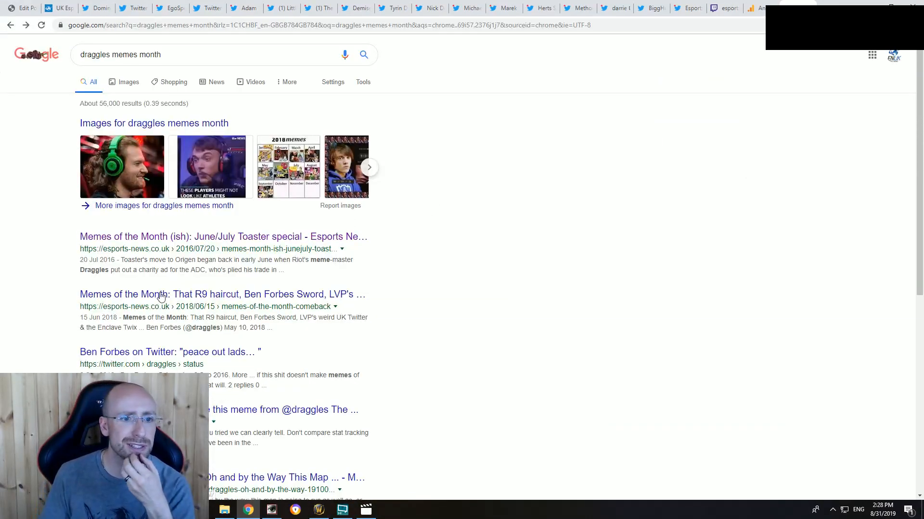
pyautogui.click(147, 352)
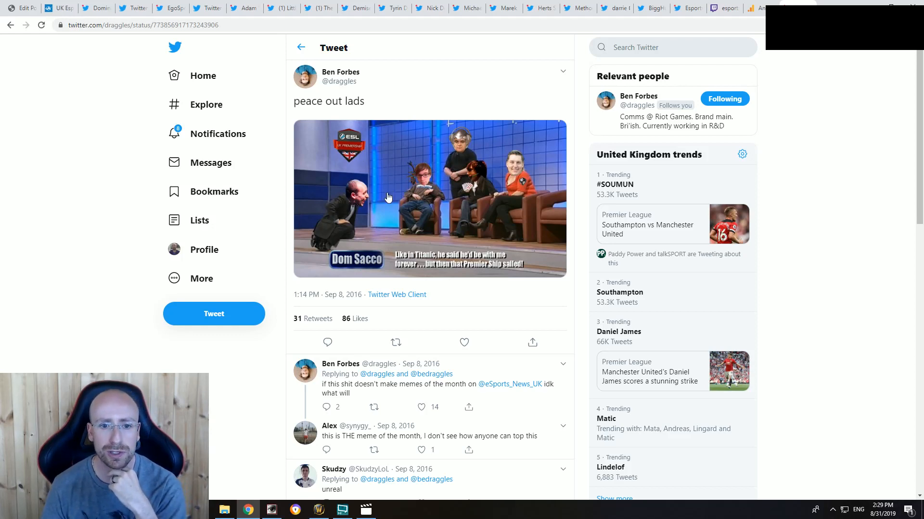
pyautogui.scroll(-4, 449, 332)
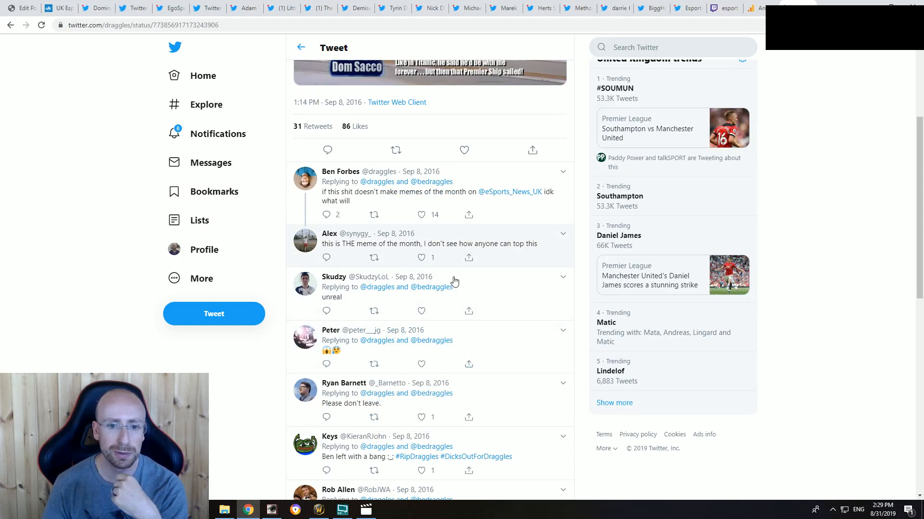
pyautogui.scroll(-6, 452, 289)
pyautogui.scroll(10, 450, 301)
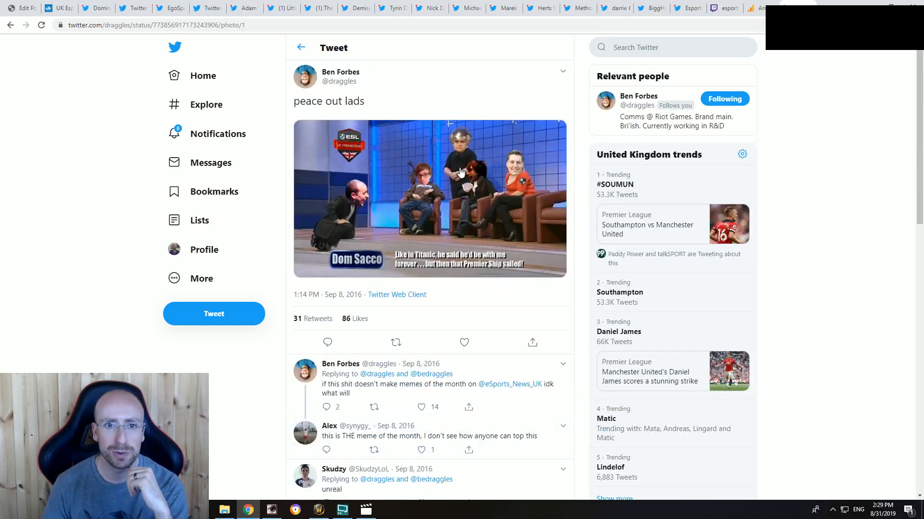
pyautogui.click(461, 173)
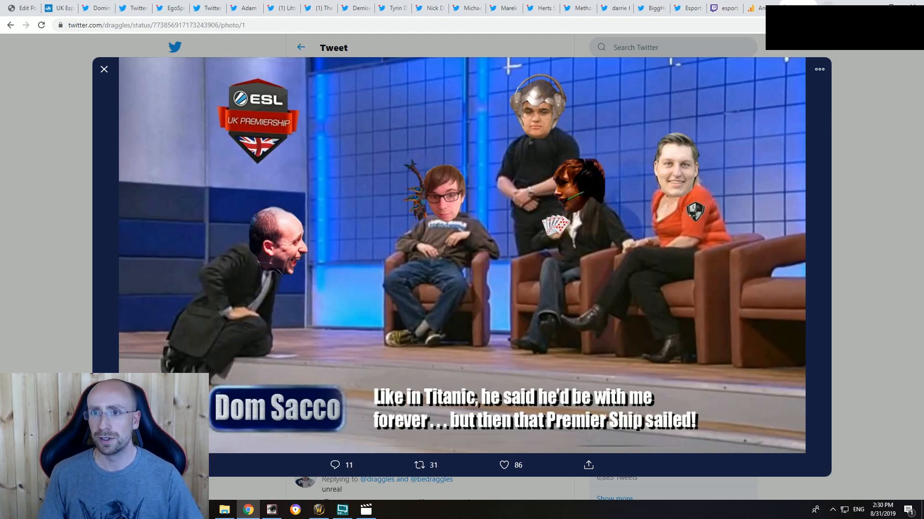
# Step: Search Google for "uk drama esports last remedy" in a new tab and open the "UK League of Legends drama continues" article
pyautogui.hotkey('ctrl', 't')
pyautogui.write('u')
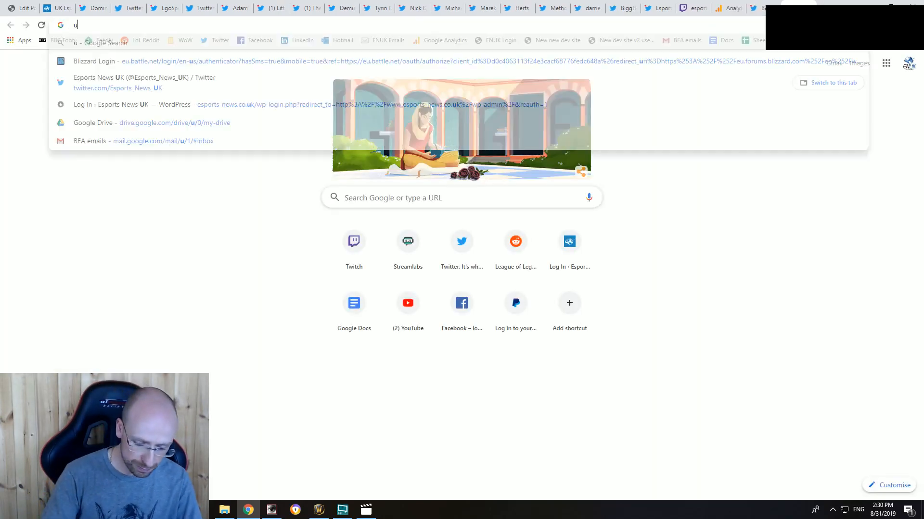
pyautogui.write('k drama')
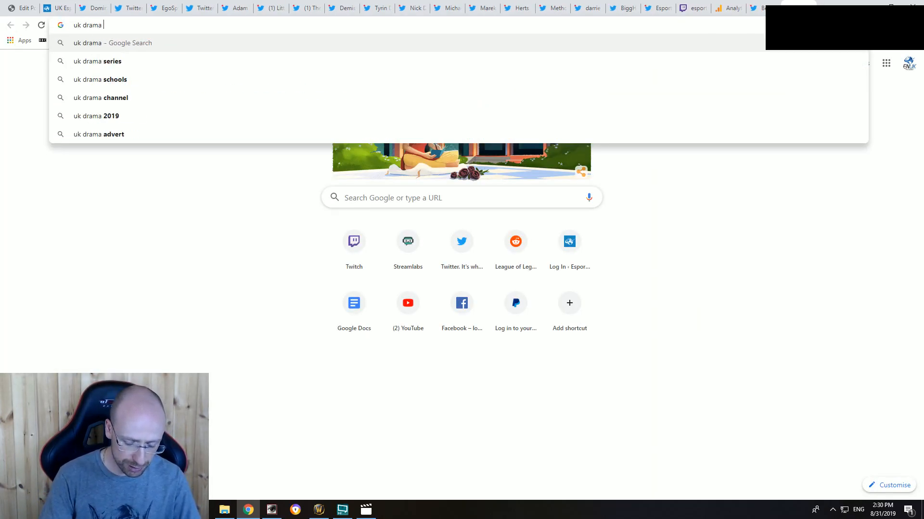
pyautogui.write(' esports')
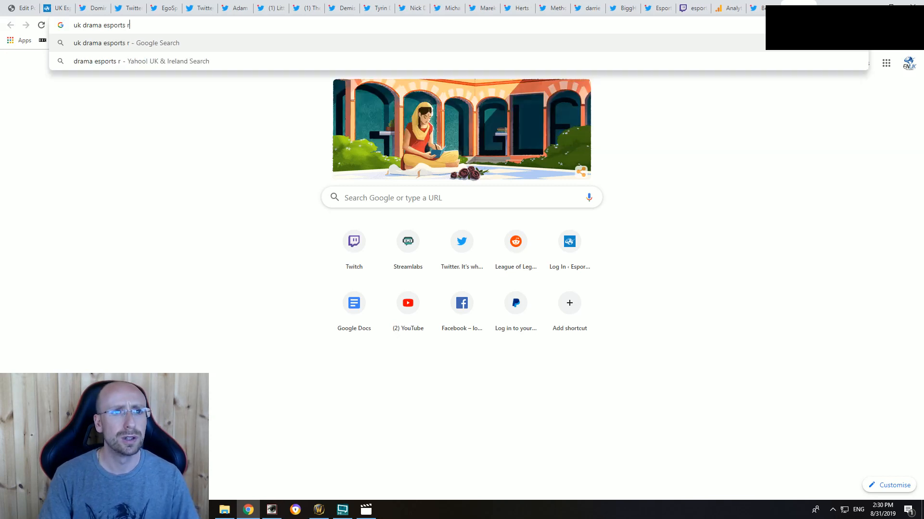
pyautogui.write(' last remedy')
pyautogui.press('Return')
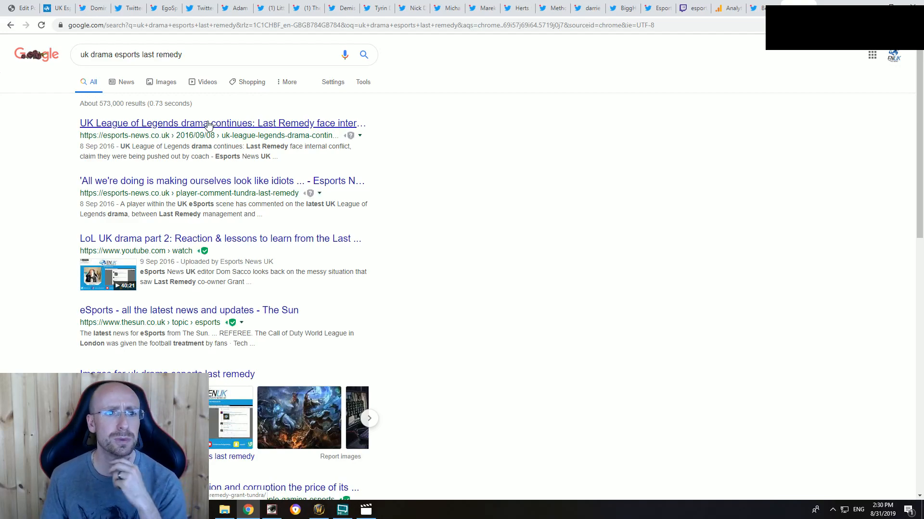
pyautogui.click(208, 126)
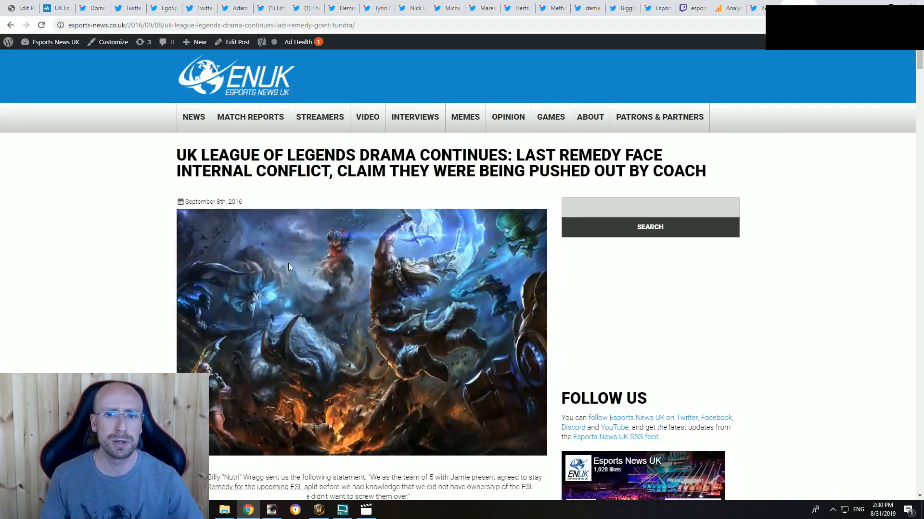
# Step: Skim the opening of the Last Remedy article, copy its web address and switch to the open Twitch video page
pyautogui.scroll(-20, 186, 300)
pyautogui.scroll(-11, 185, 300)
pyautogui.scroll(20, 88, 260)
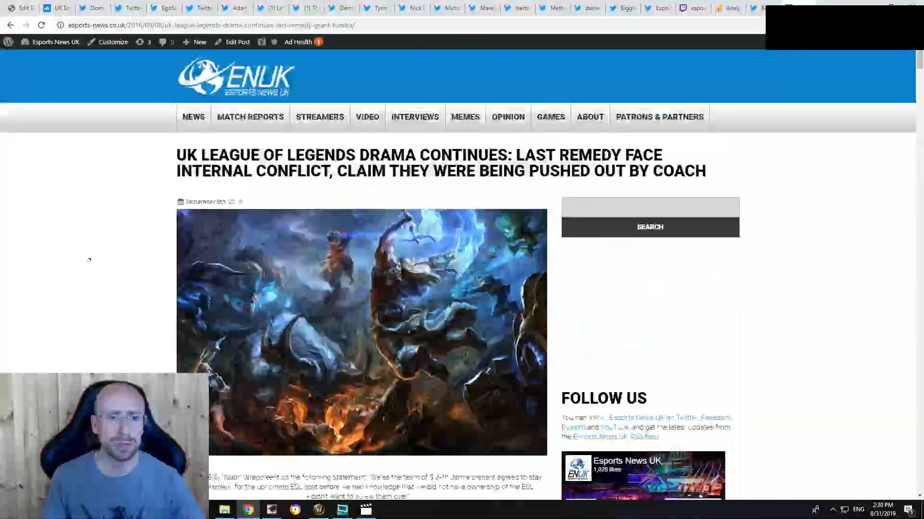
pyautogui.scroll(-5, 85, 268)
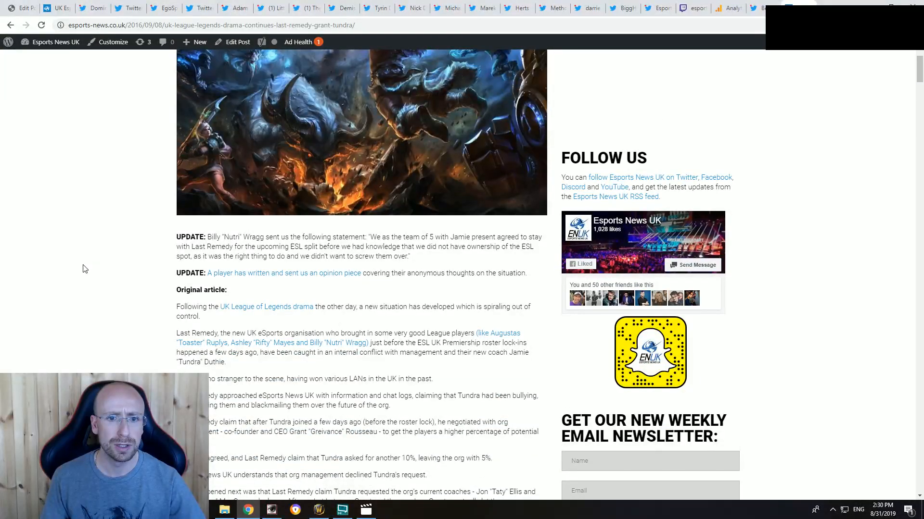
pyautogui.click(279, 25)
pyautogui.hotkey('ctrl', 'c')
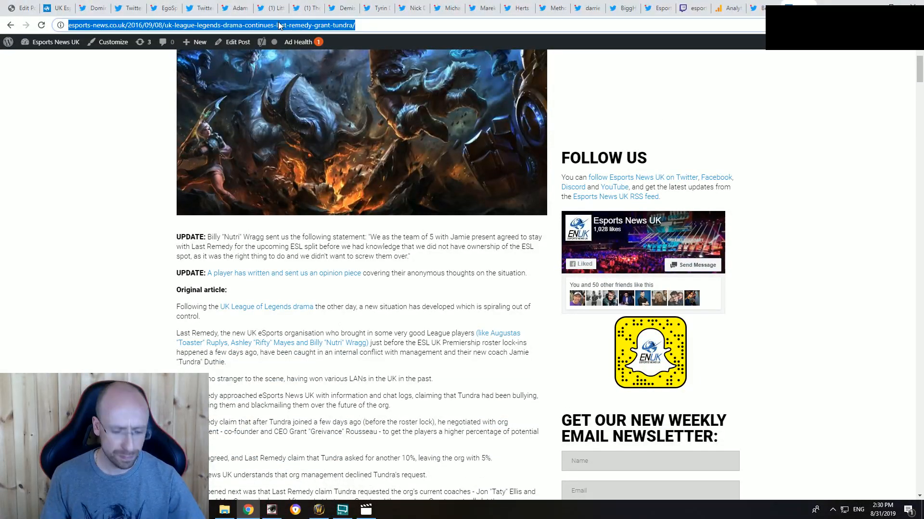
pyautogui.click(694, 5)
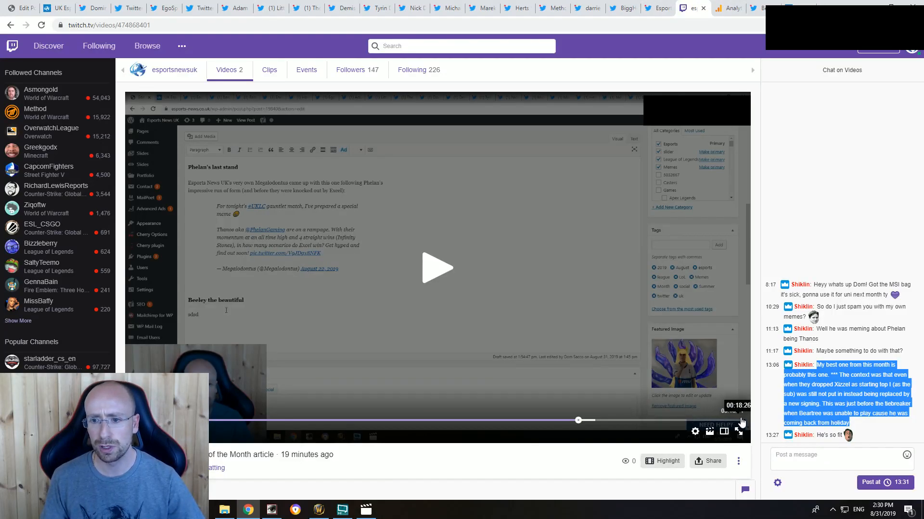
# Step: Try to add the article link to the Twitch video's chat, reloading the page and jumping to the end of the recording
pyautogui.click(819, 459)
pyautogui.hotkey('ctrl', 'v')
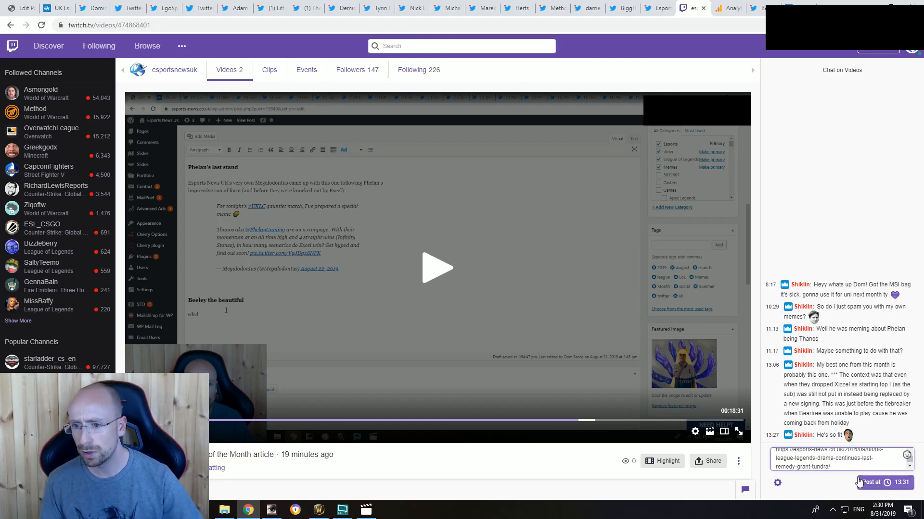
pyautogui.click(41, 25)
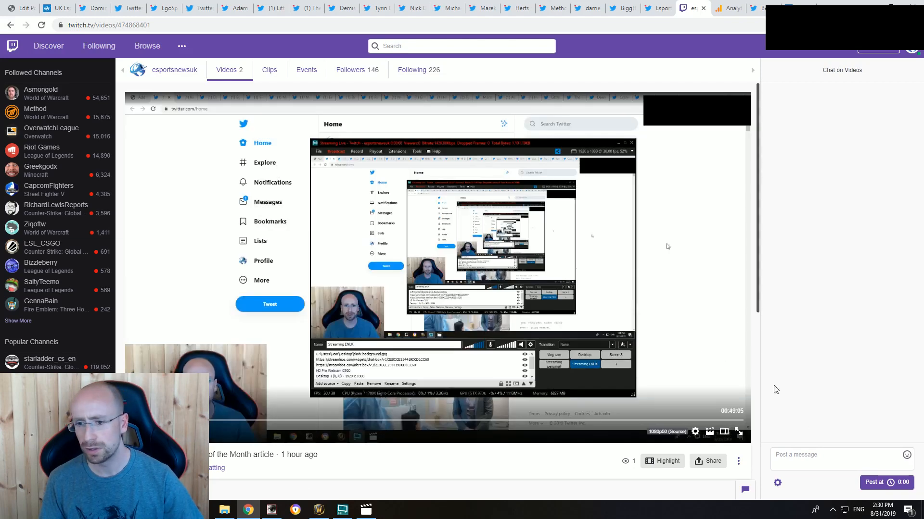
pyautogui.click(829, 462)
pyautogui.hotkey('ctrl', 'v')
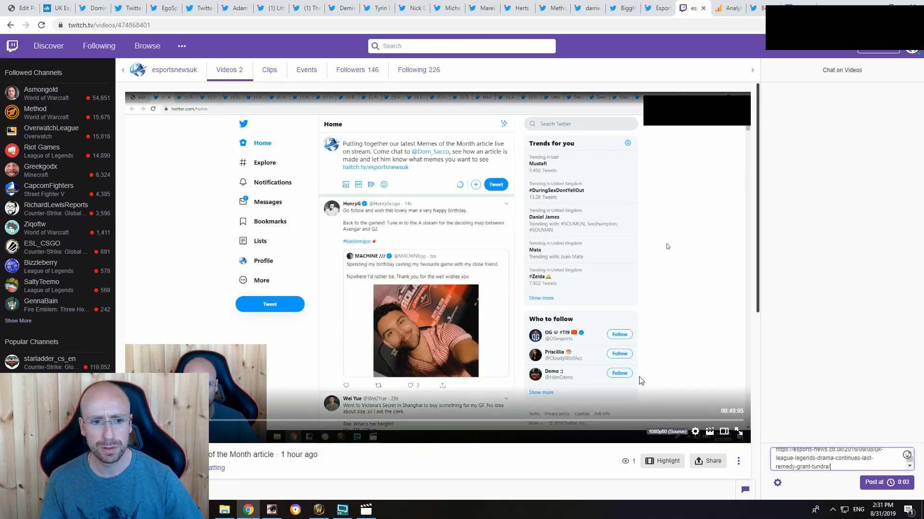
pyautogui.click(742, 421)
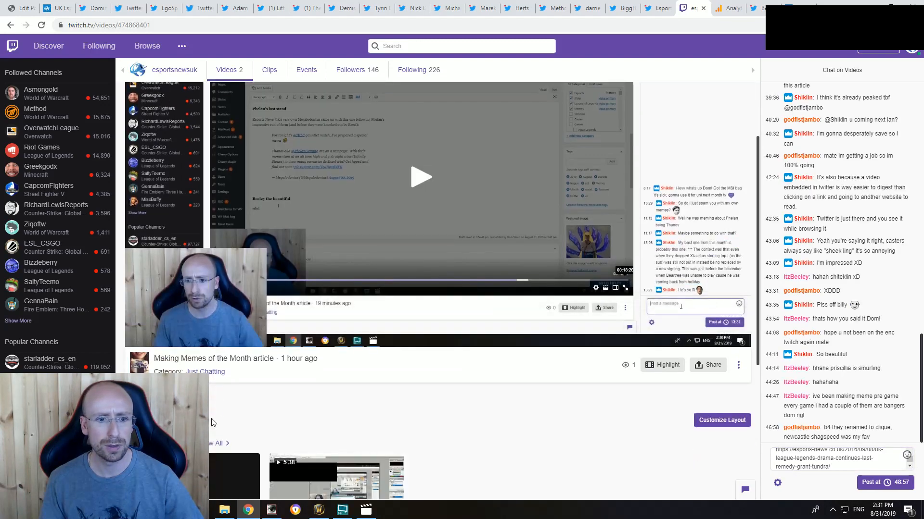
# Step: Open the esportsnewsuk live channel page and send the Last Remedy article link in the stream chat
pyautogui.click(156, 70)
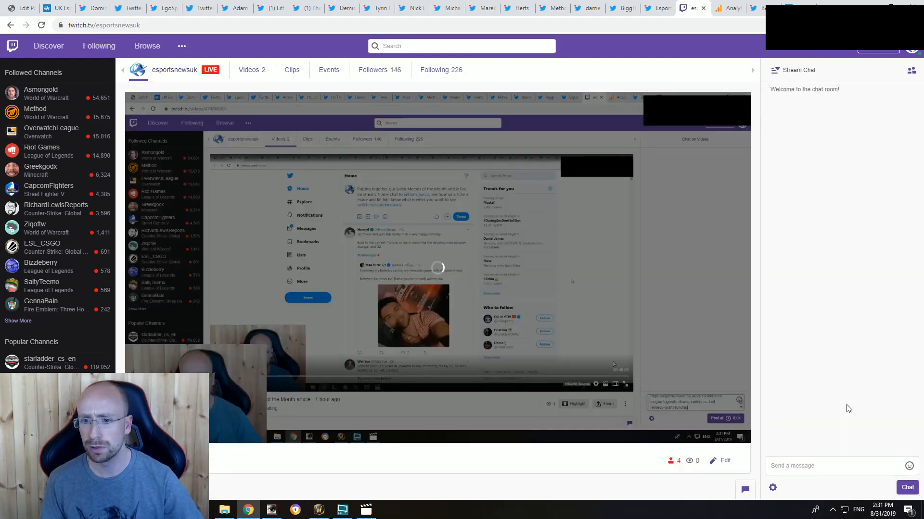
pyautogui.click(808, 465)
pyautogui.hotkey('ctrl', 'v')
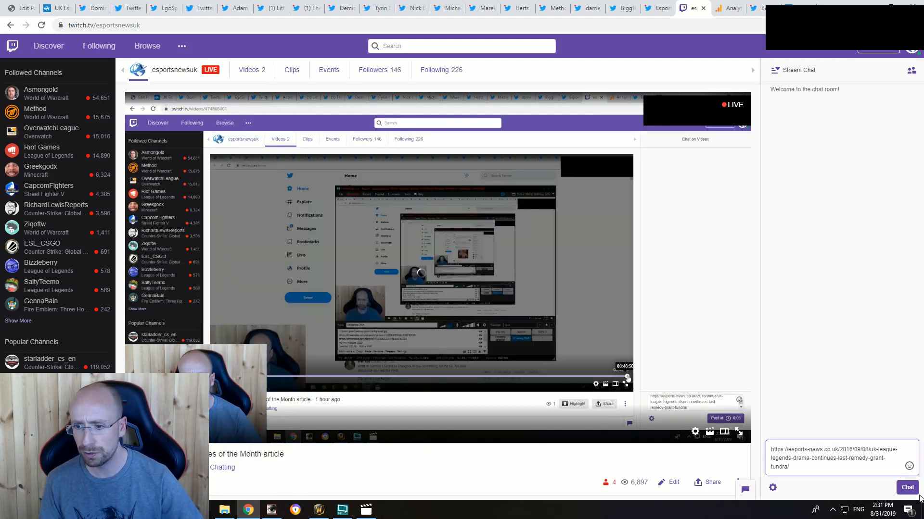
pyautogui.click(907, 487)
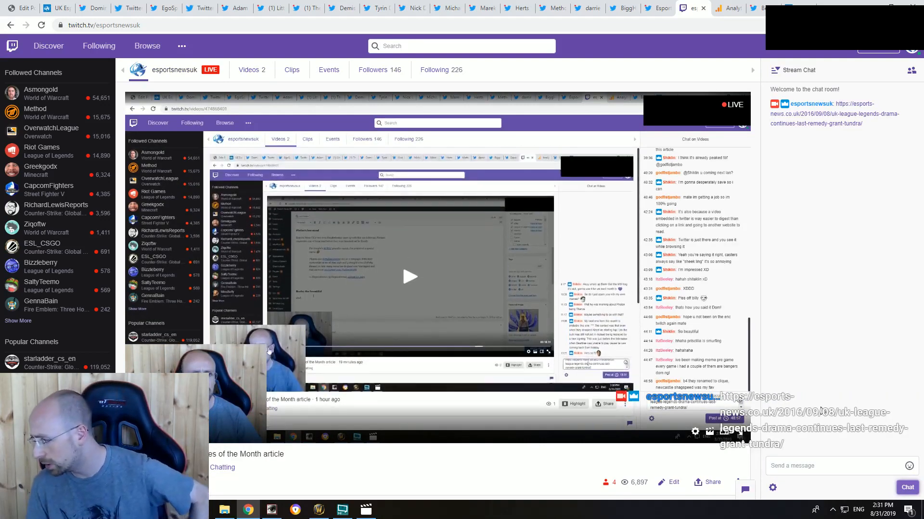
# Step: Close the Twitch channel, Analytics, ESL UK Premiership meme tweet and Last Remedy article tabs
pyautogui.click(705, 9)
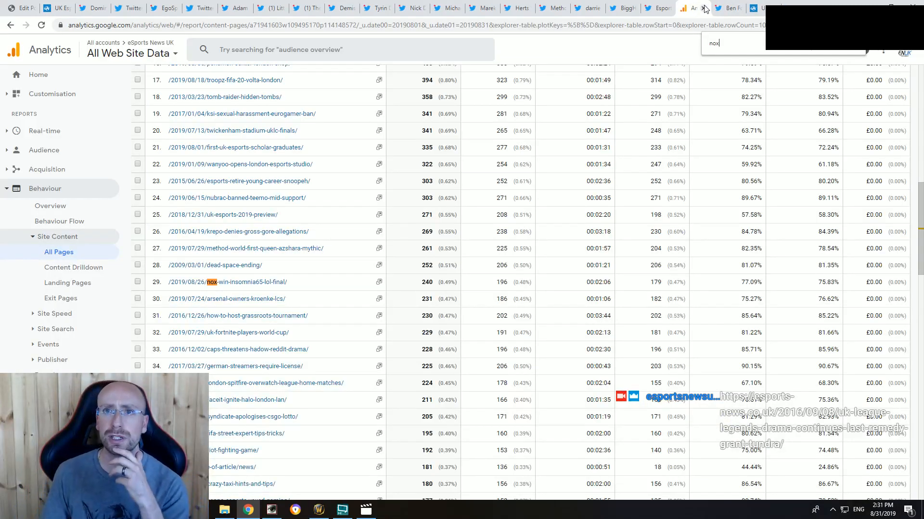
pyautogui.click(705, 9)
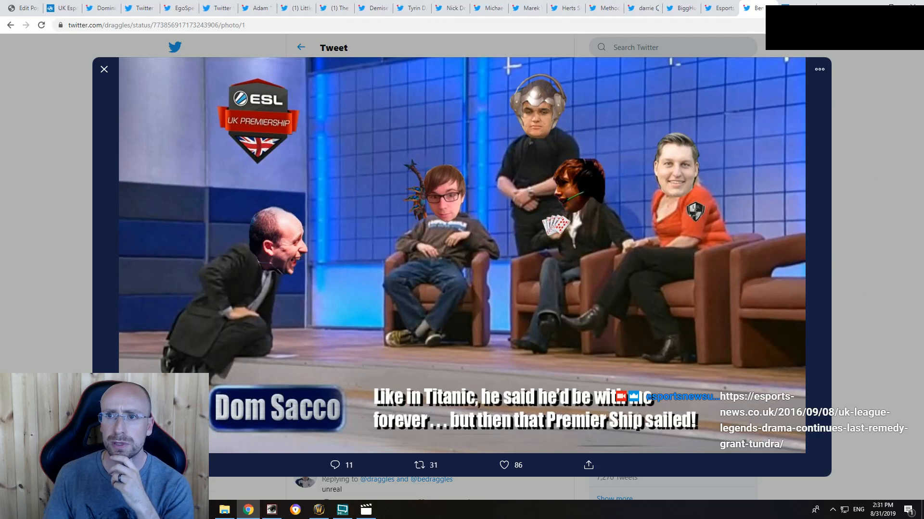
pyautogui.hotkey('ctrl', 'w')
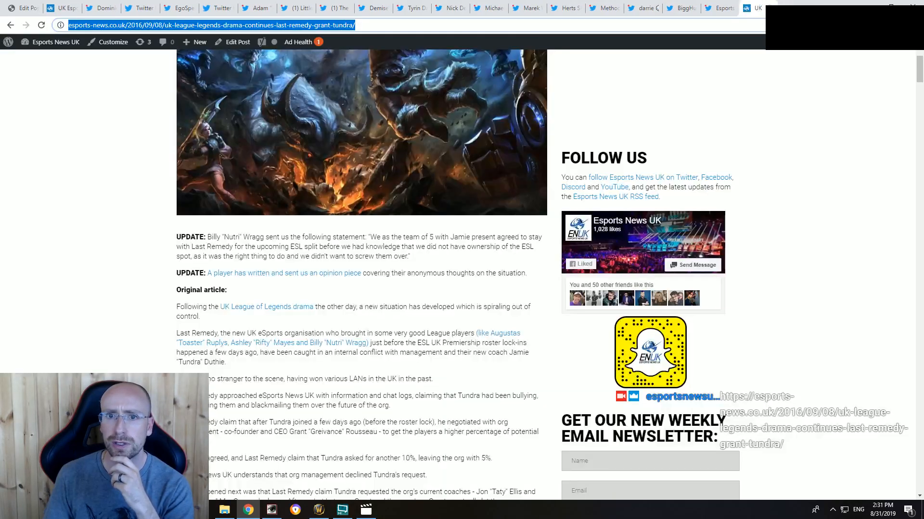
pyautogui.hotkey('ctrl', 'w')
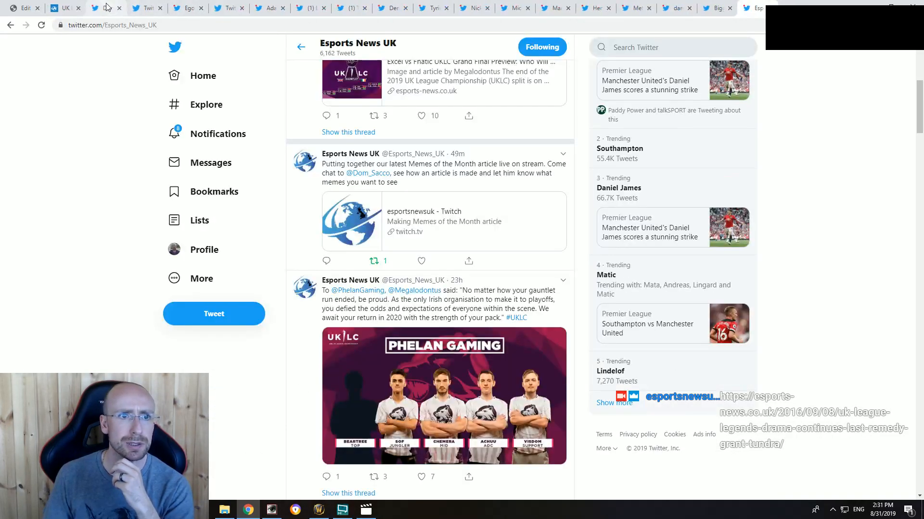
# Step: Return to the article draft and add an empty line below the "Look left" tweet in the "Keeping Ego's ego in check" section
pyautogui.click(109, 8)
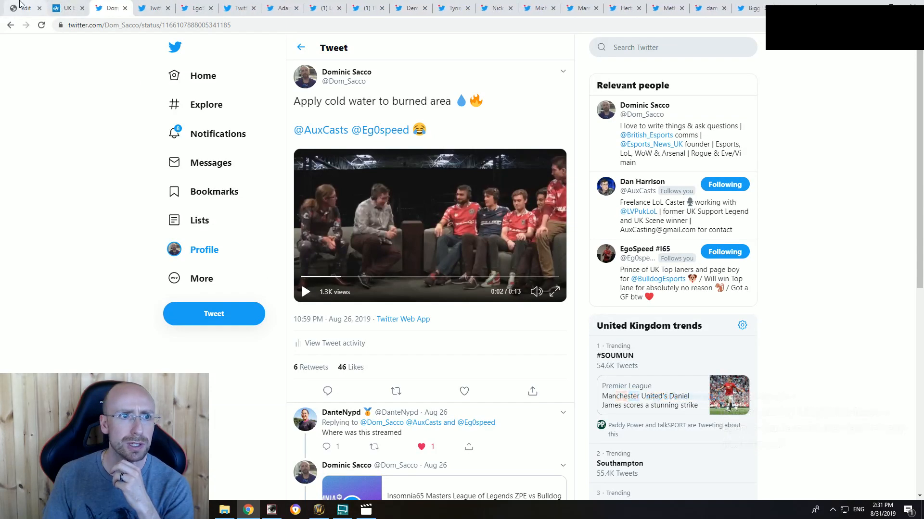
pyautogui.hotkey('ctrl', '1')
pyautogui.scroll(-15, 542, 351)
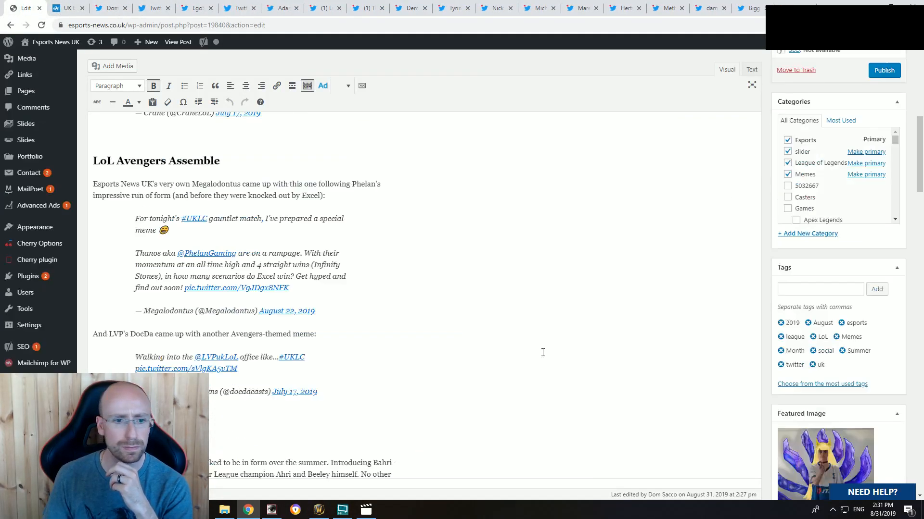
pyautogui.scroll(-6, 447, 328)
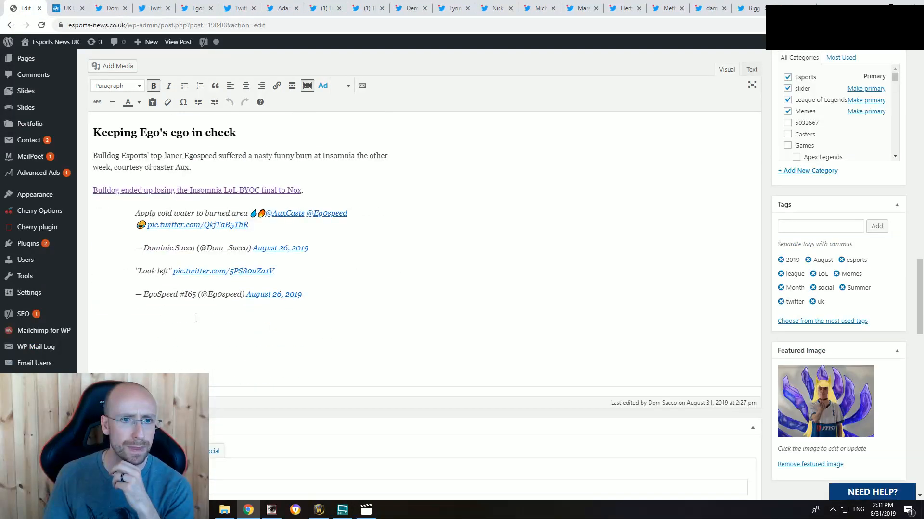
pyautogui.click(168, 312)
pyautogui.press('Return')
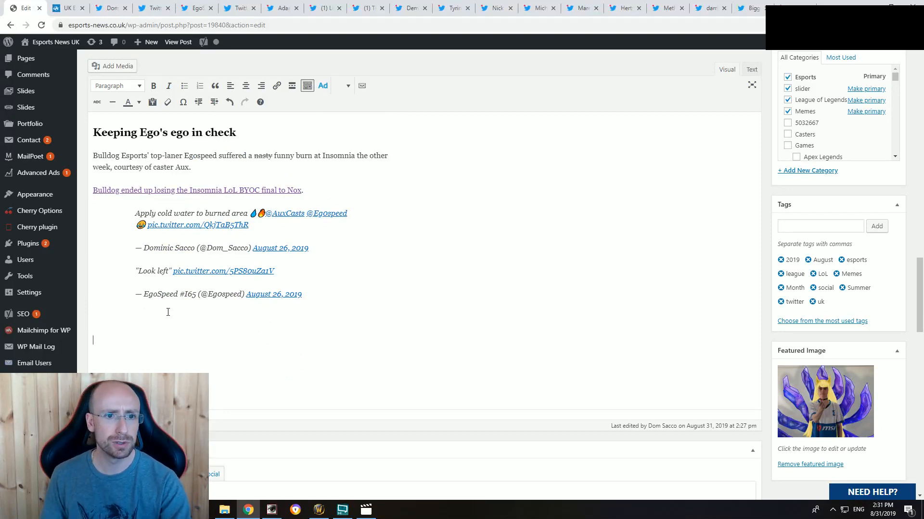
# Step: Close the tabs of the already embedded "Apply cold water to burned area" and "Look left" tweets, along with their embed-code pages
pyautogui.scroll(5, 195, 271)
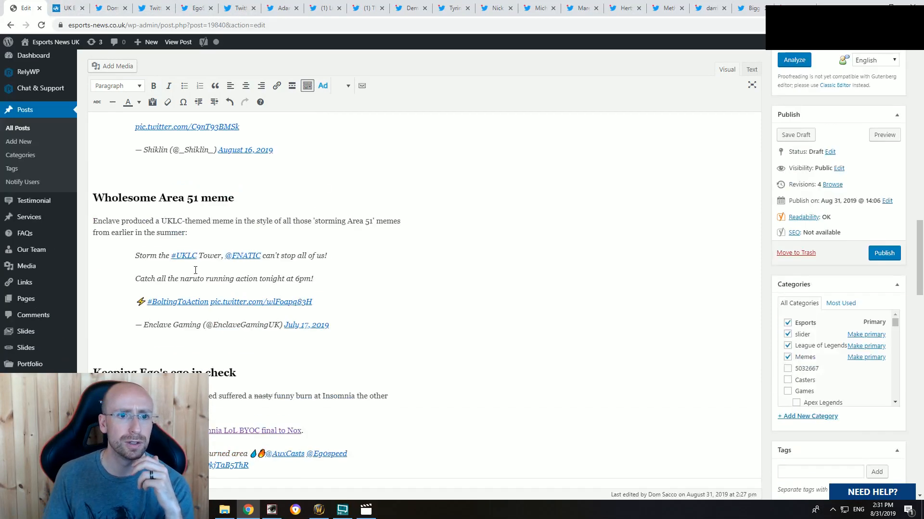
pyautogui.scroll(-5, 193, 271)
pyautogui.click(112, 7)
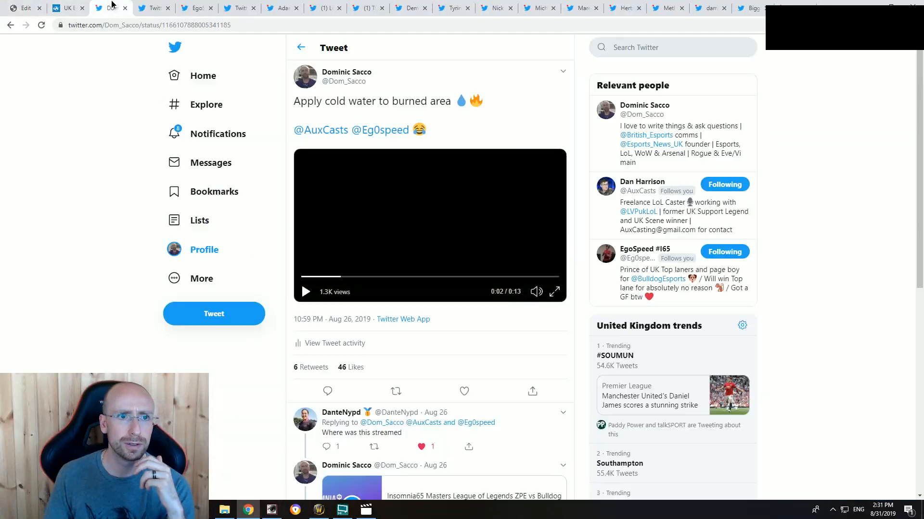
pyautogui.click(124, 9)
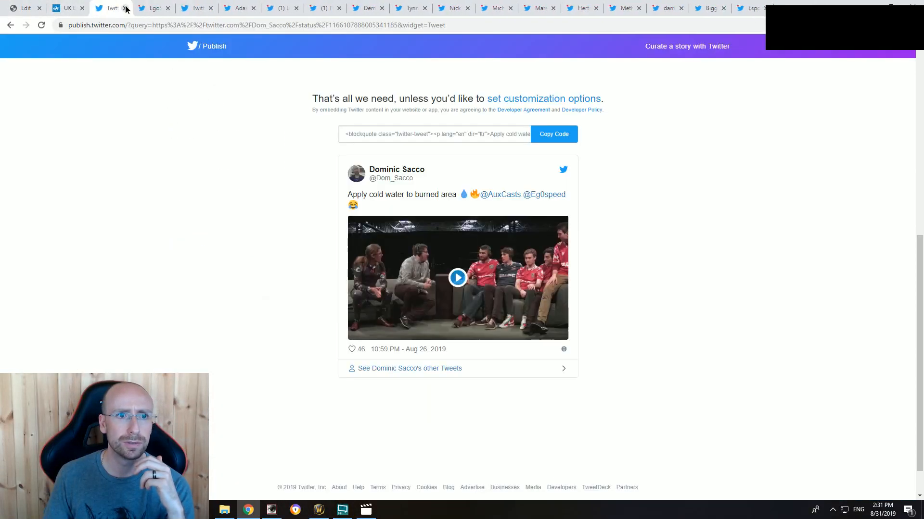
pyautogui.click(126, 9)
pyautogui.click(125, 8)
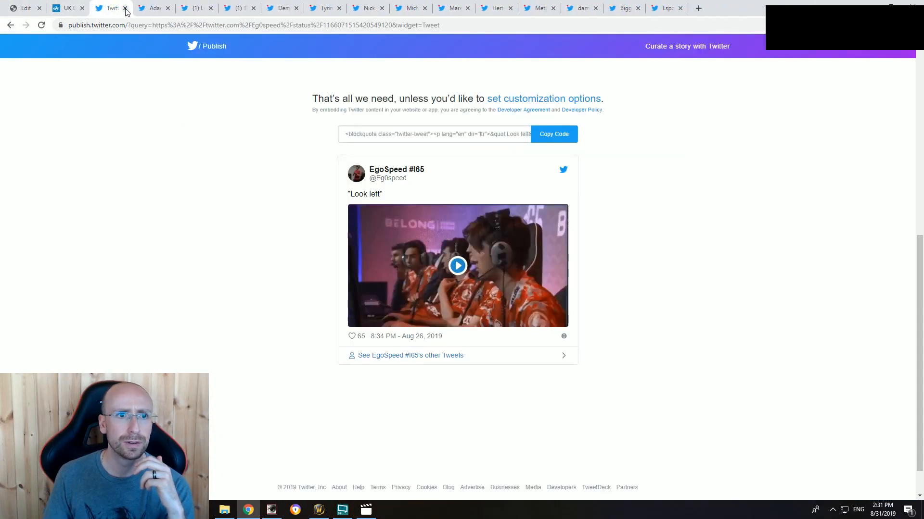
pyautogui.click(125, 8)
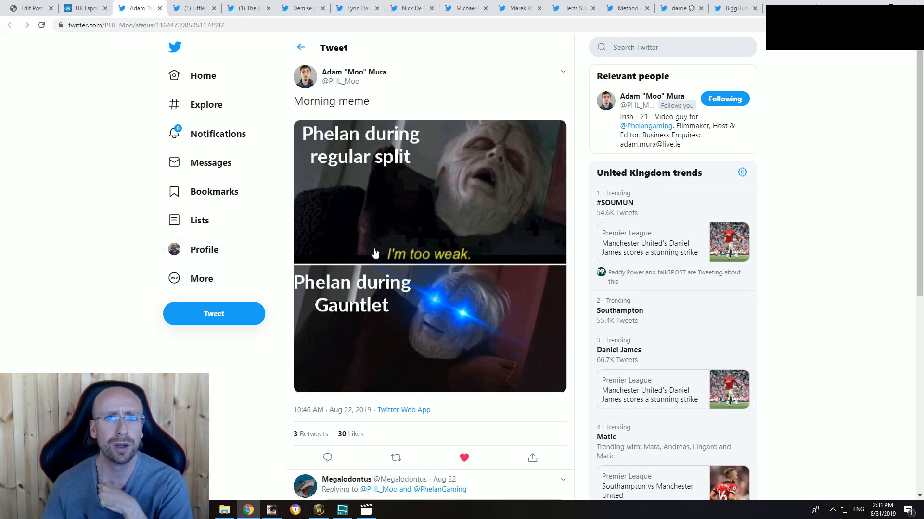
# Step: Look over the Phelan "Morning meme" tweet and its replies, copy its embed code and close the embed-code page
pyautogui.moveTo(382, 73)
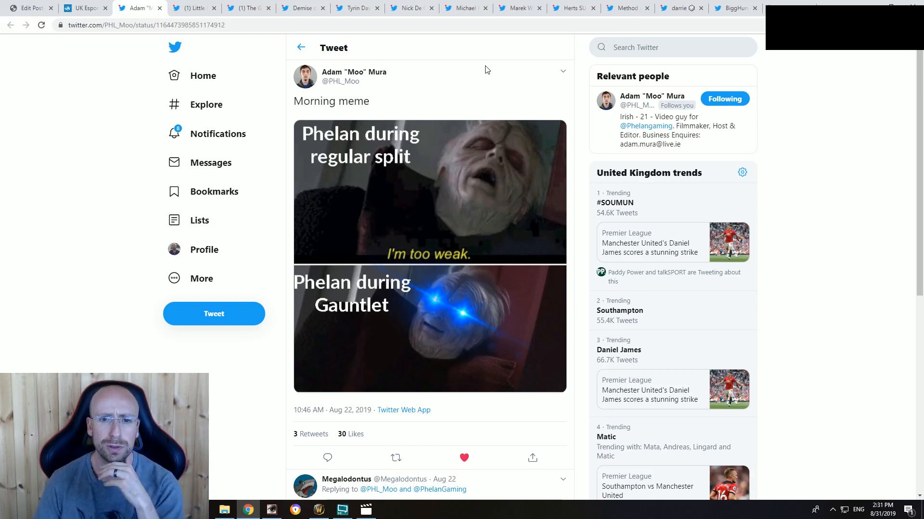
pyautogui.click(457, 203)
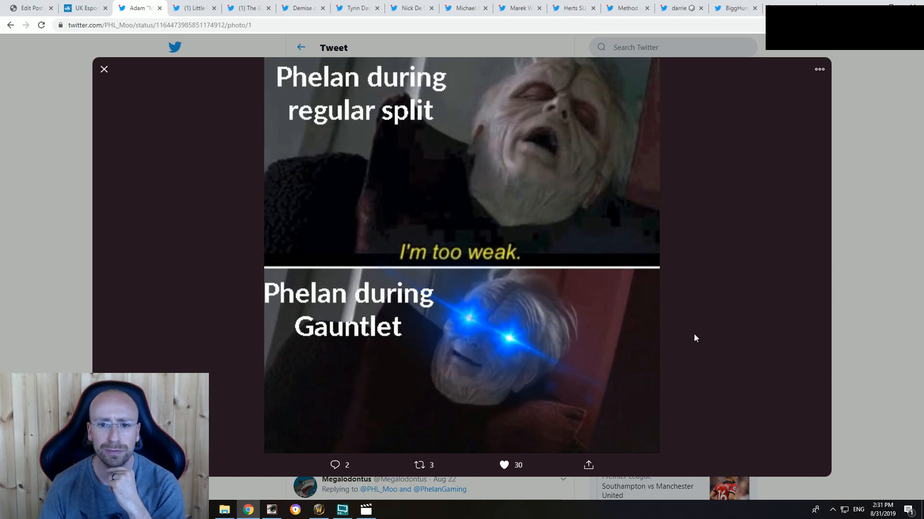
pyautogui.click(831, 290)
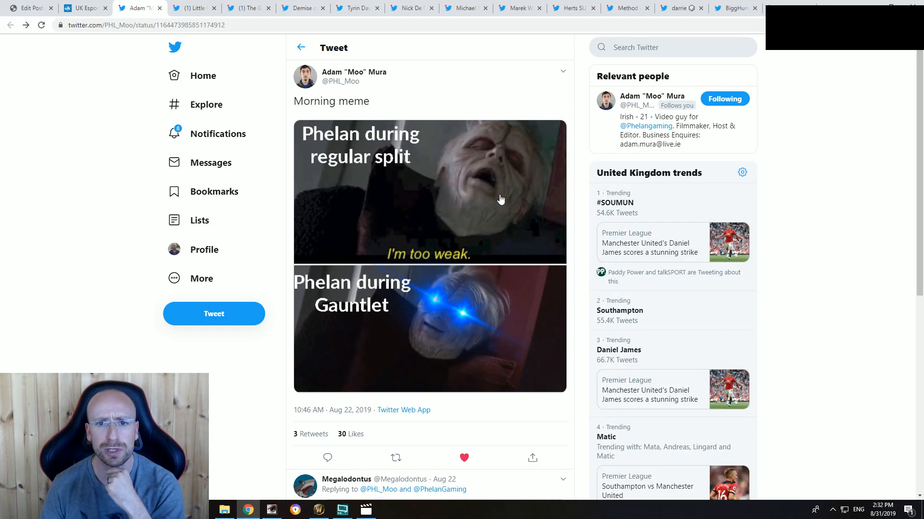
pyautogui.scroll(-5, 402, 356)
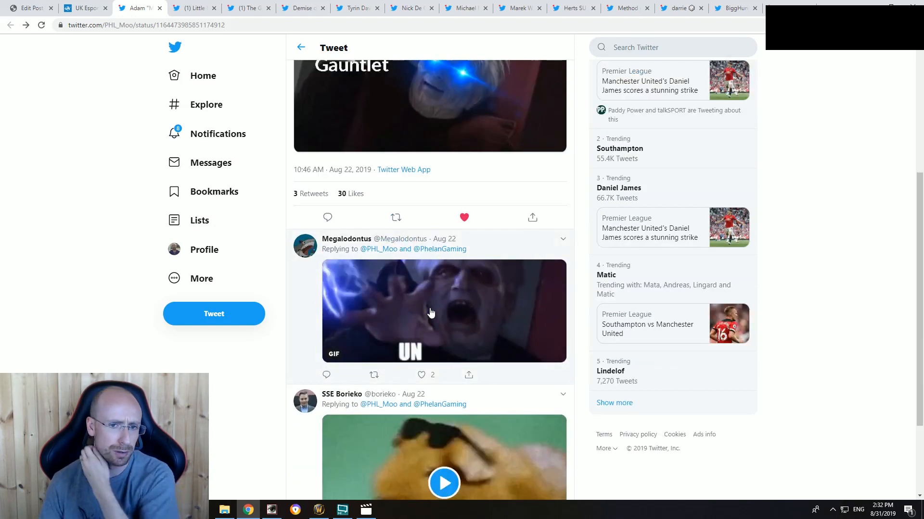
pyautogui.scroll(5, 433, 313)
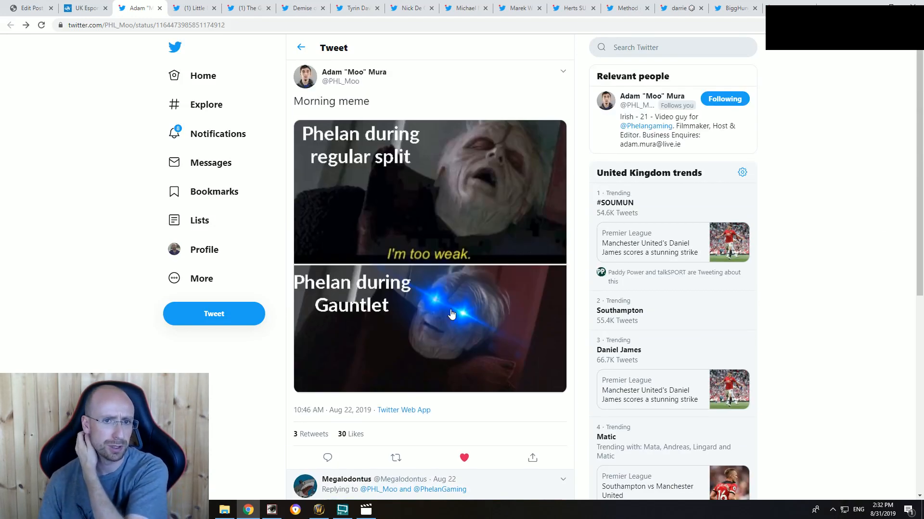
pyautogui.click(562, 72)
pyautogui.click(514, 83)
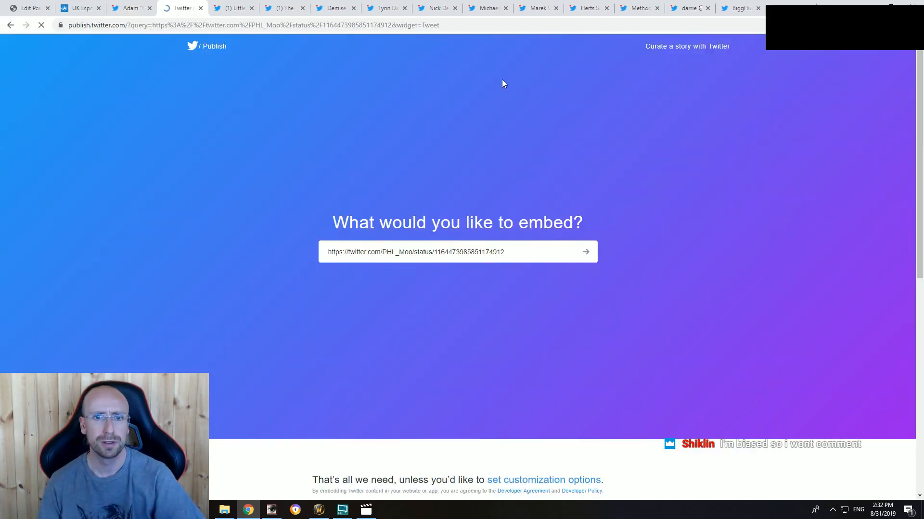
pyautogui.scroll(-5, 512, 273)
pyautogui.click(555, 137)
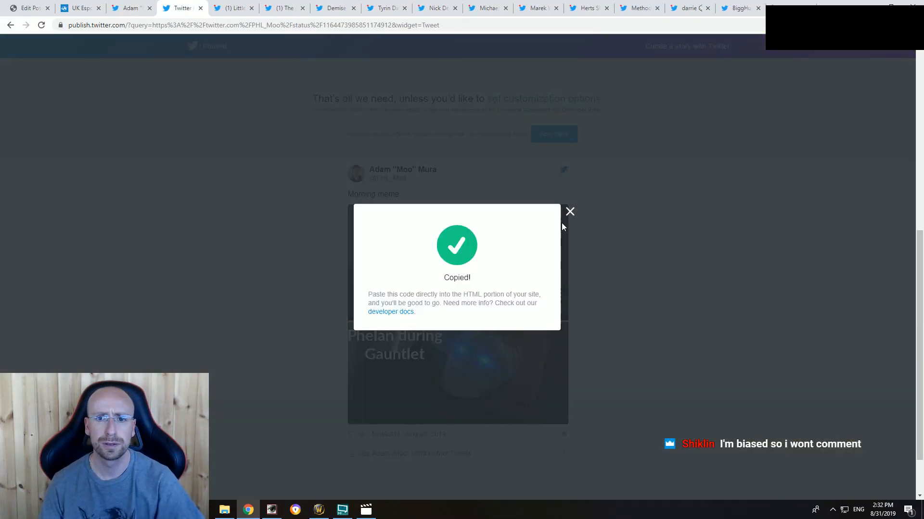
pyautogui.click(570, 211)
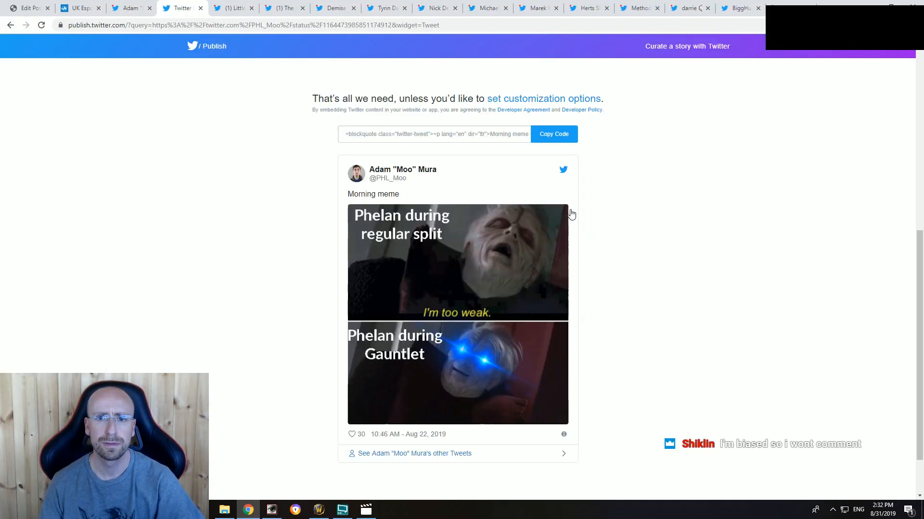
pyautogui.click(201, 8)
# Step: In the article draft, write "Phelan" below the Egospeed tweets and add the placeholder text "sdsdsd" a few lines beneath it
pyautogui.click(41, 4)
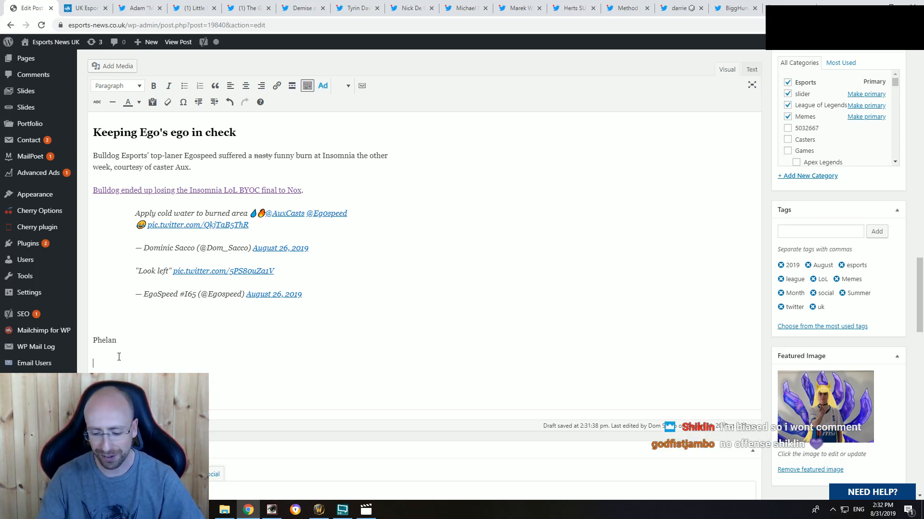
pyautogui.press('Return')
pyautogui.press('Return')
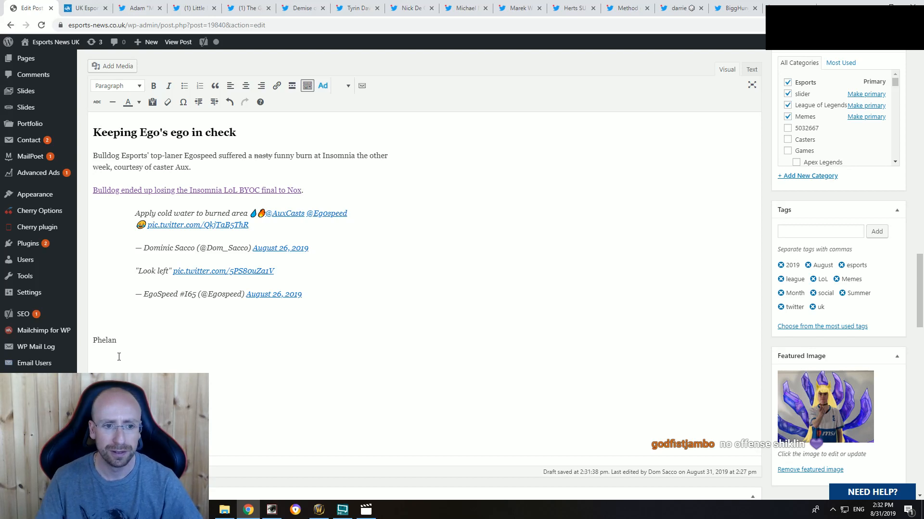
pyautogui.write('sdsdsd')
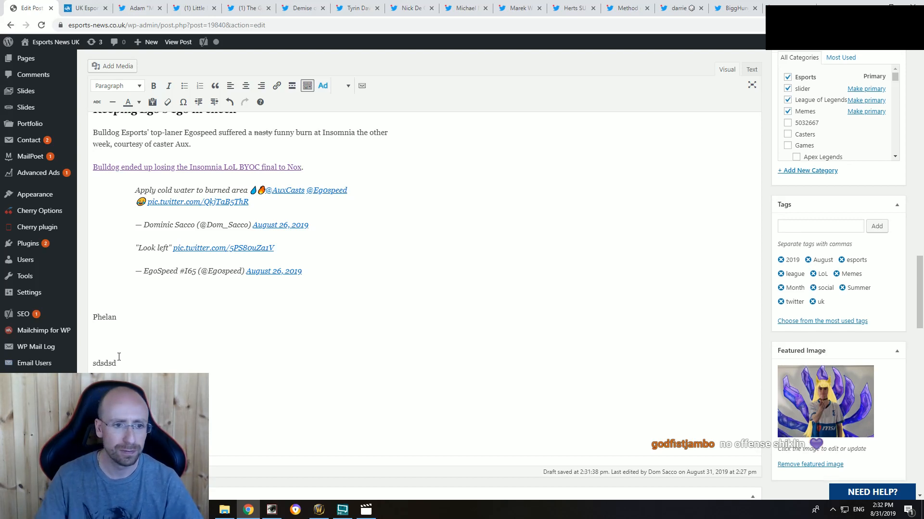
# Step: Replace the "sdsdsd" placeholder in the article's HTML with the "Morning meme" embed code, and remove surplus blank lines below it in the visual view
pyautogui.click(751, 70)
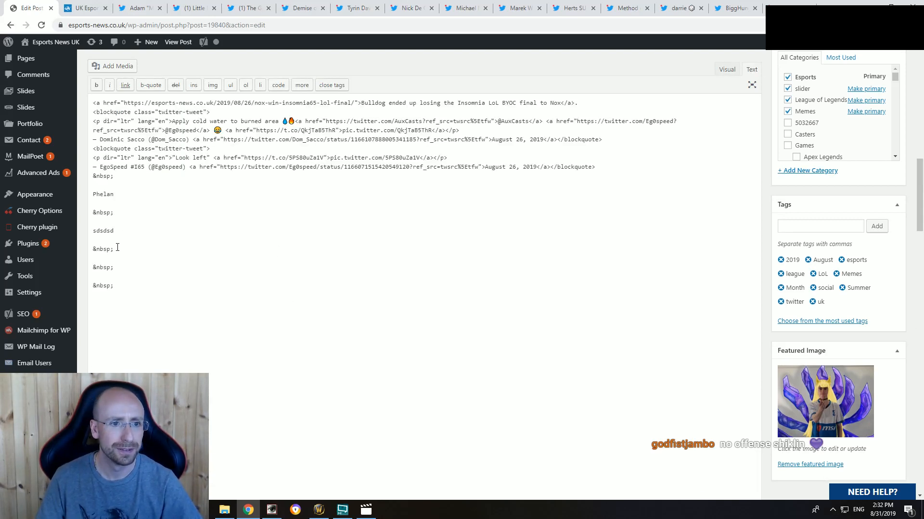
pyautogui.hotkey('shift', 'Home')
pyautogui.hotkey('ctrl', 'v')
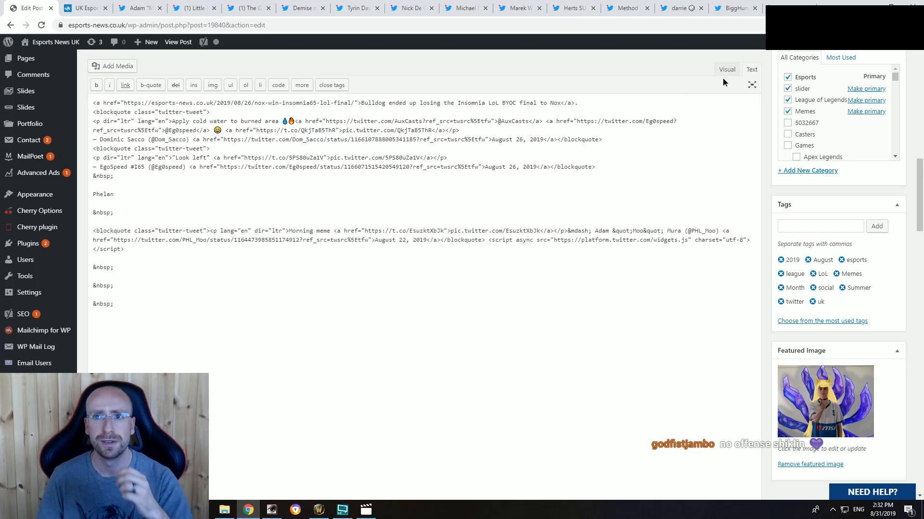
pyautogui.click(726, 71)
pyautogui.press('BackSpace')
pyautogui.press('BackSpace')
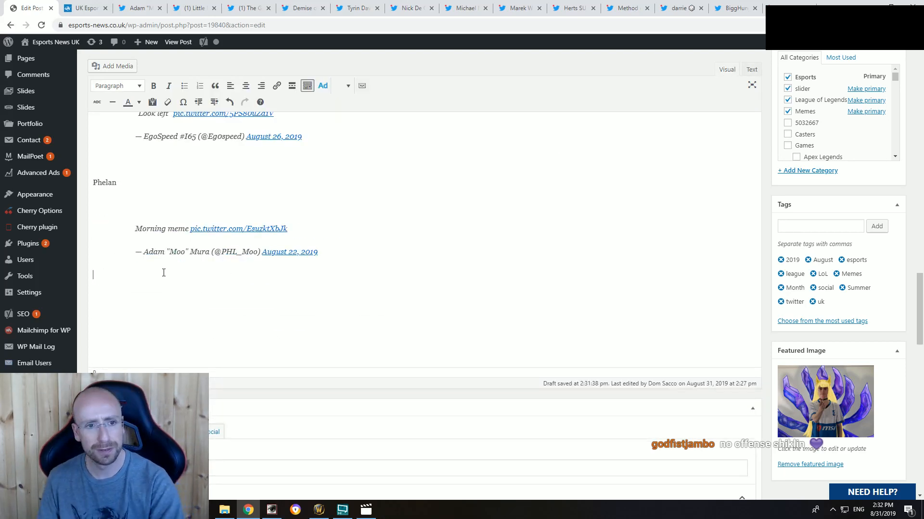
pyautogui.click(178, 213)
pyautogui.click(182, 207)
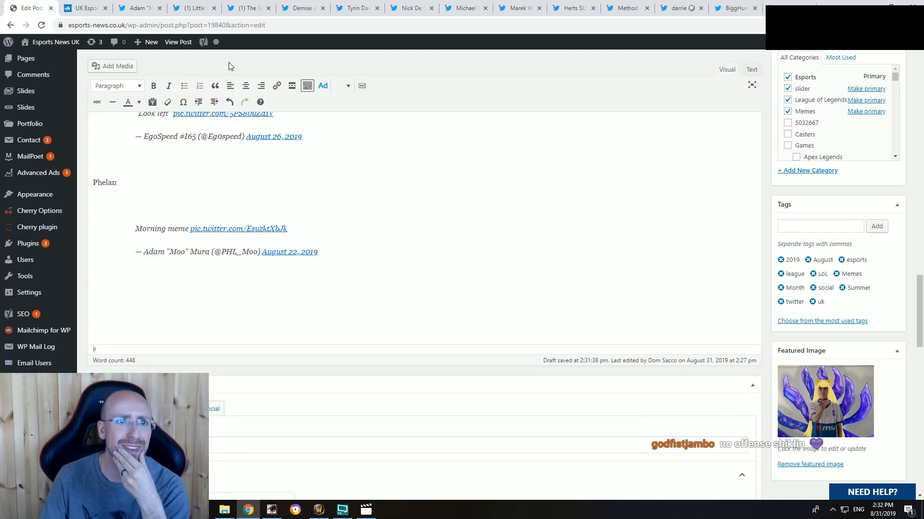
# Step: Recheck the "Morning meme" tweet and extend the "Phelan" line in the draft to "Phelan when they decide to start playing"
pyautogui.click(194, 8)
pyautogui.click(139, 8)
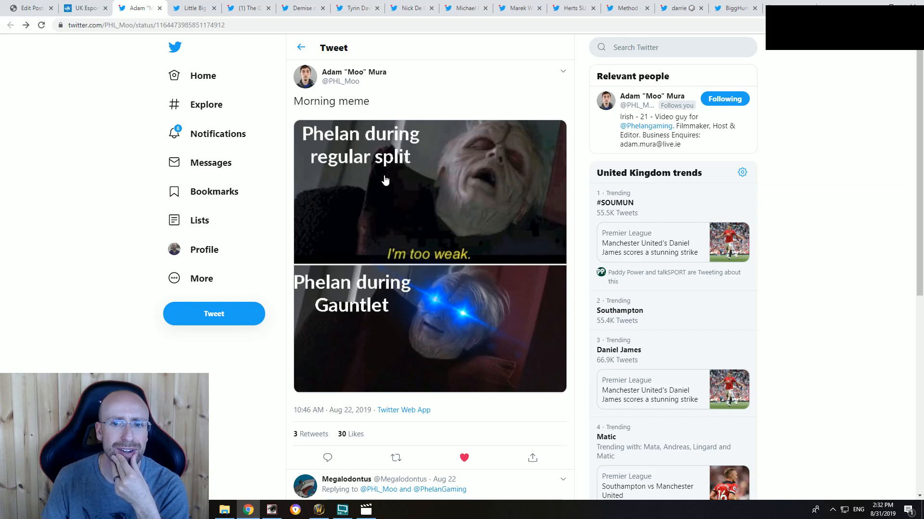
pyautogui.scroll(-7, 387, 185)
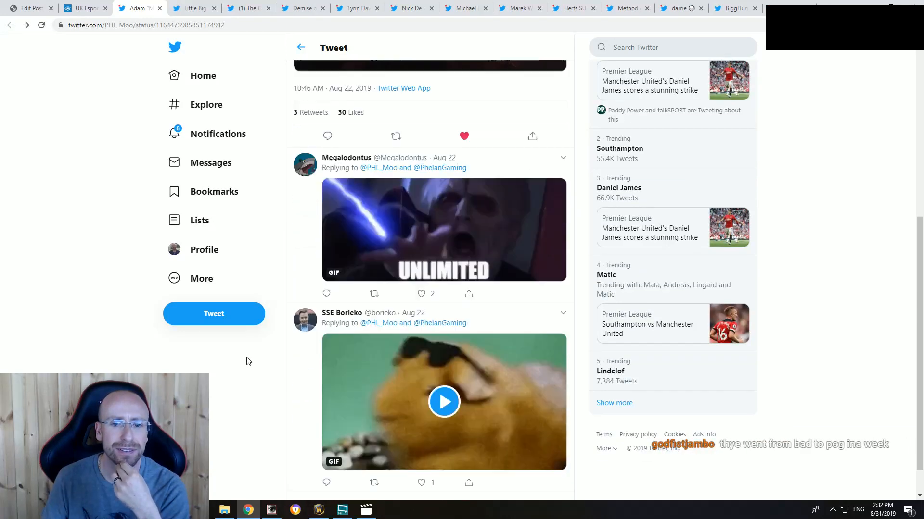
pyautogui.scroll(7, 231, 373)
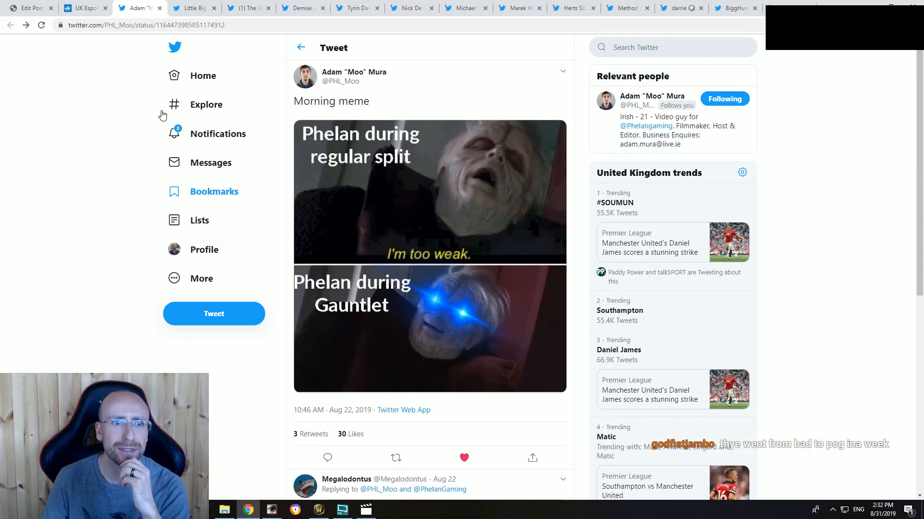
pyautogui.click(31, 8)
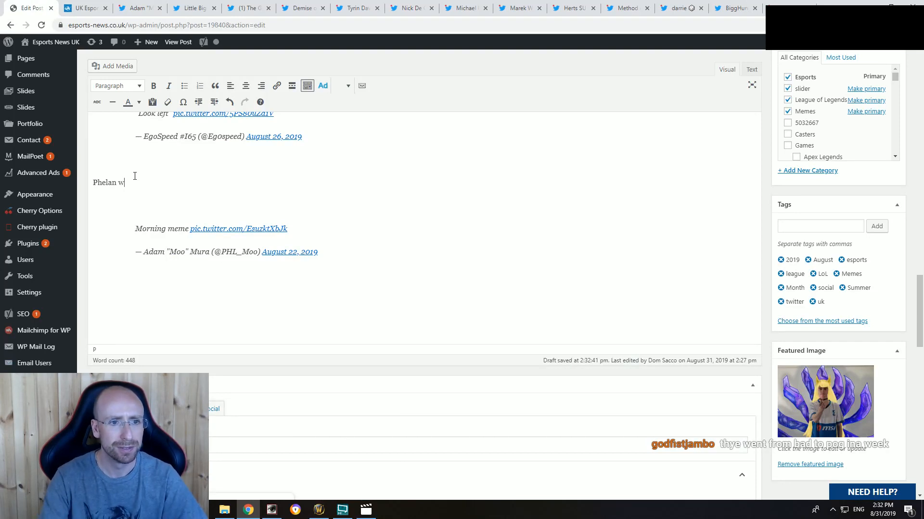
pyautogui.write('when they')
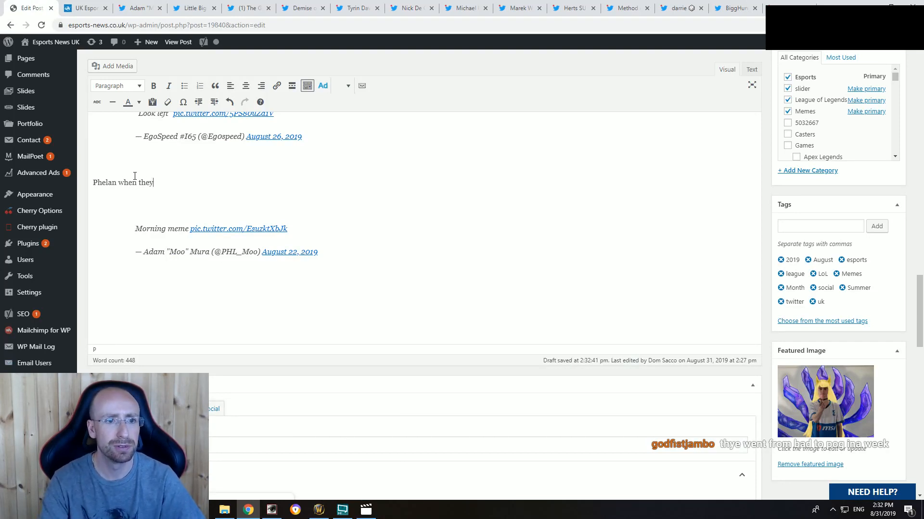
pyautogui.write(' wak')
pyautogui.press('BackSpace')
pyautogui.press('BackSpace')
pyautogui.press('BackSpace')
pyautogui.press('BackSpace')
pyautogui.press('BackSpace')
pyautogui.press('BackSpace')
pyautogui.press('BackSpace')
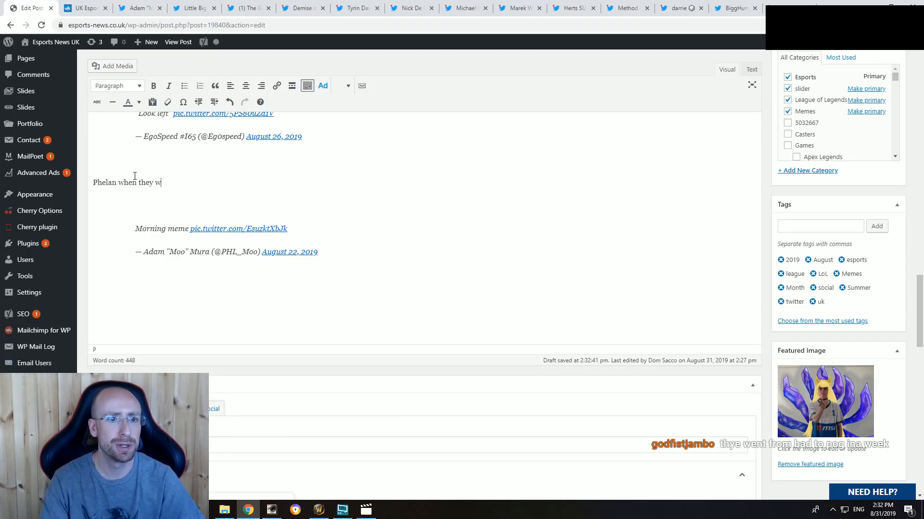
pyautogui.write('decide to start')
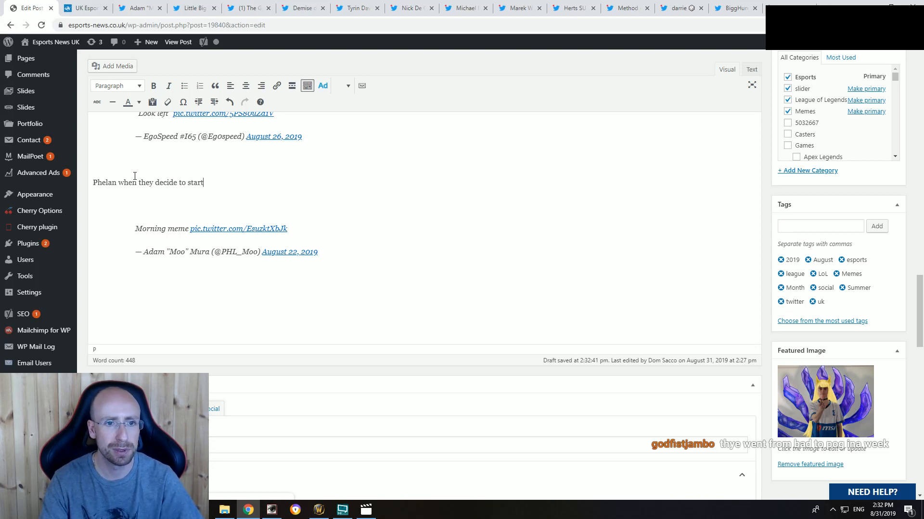
pyautogui.write(' playing')
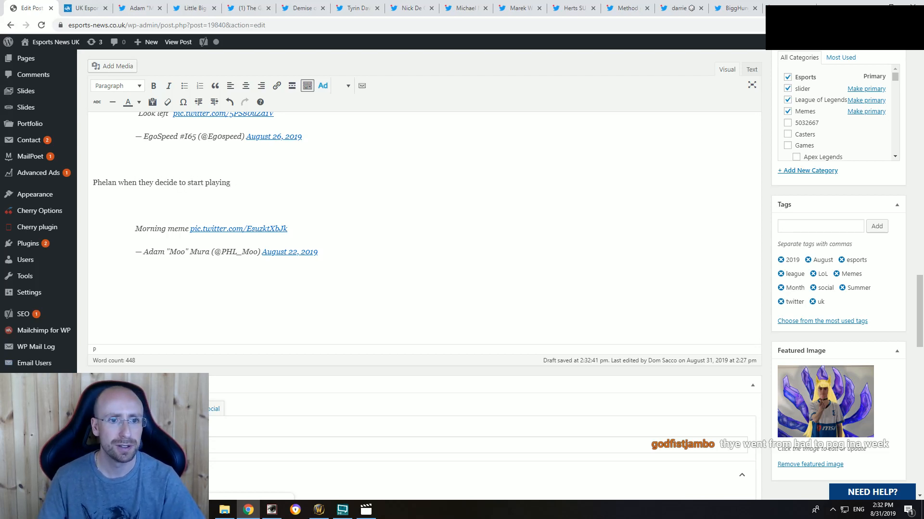
# Step: Format the line "Phelan when they decide to start playing" as a bold Heading 3
pyautogui.moveTo(231, 183); pyautogui.dragTo(102, 183)
pyautogui.click(154, 86)
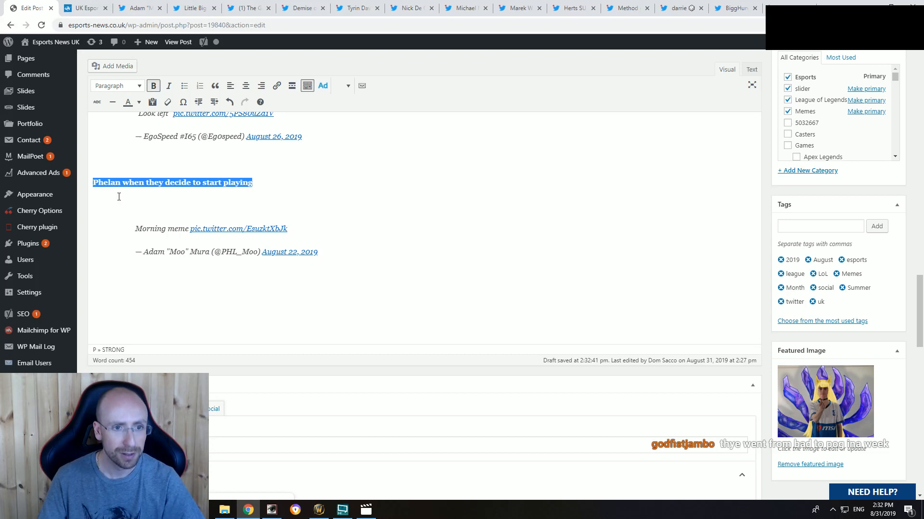
pyautogui.click(118, 85)
pyautogui.click(135, 157)
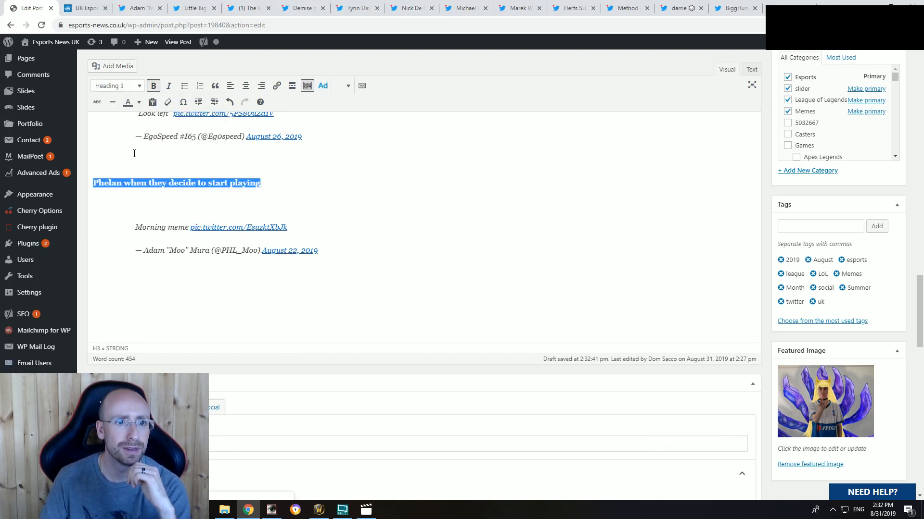
# Step: Below the heading, write "Phelan might not have been the best in the regular UKLC split, but when it came to the gauntlet, they were a team transformed."
pyautogui.click(164, 204)
pyautogui.click(139, 8)
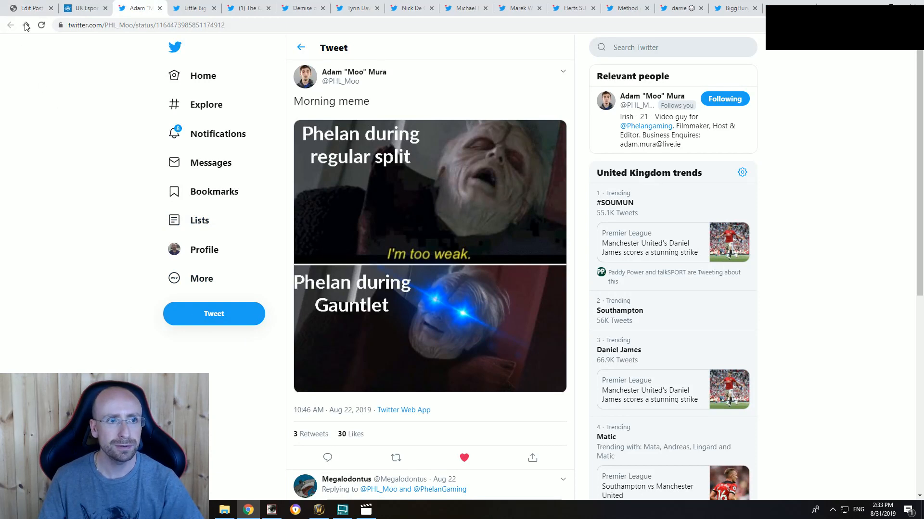
pyautogui.click(30, 7)
pyautogui.write('Ph')
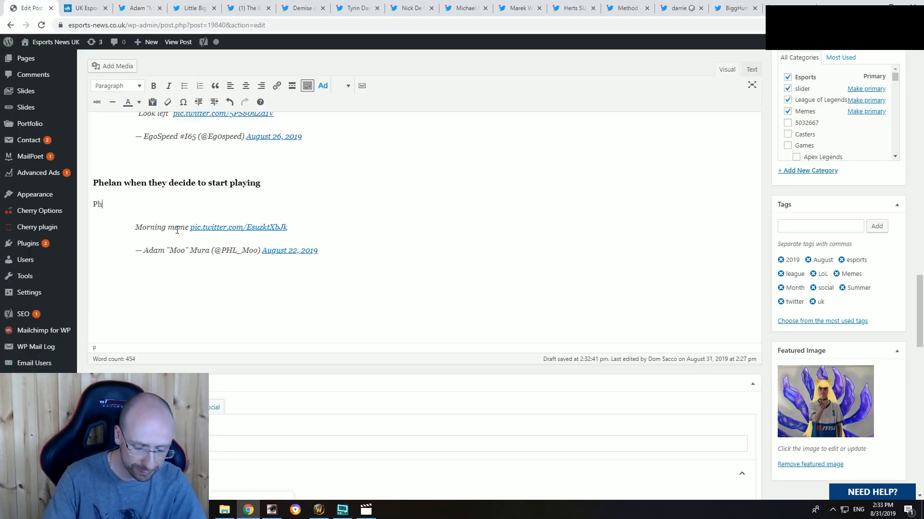
pyautogui.write('elan might not ')
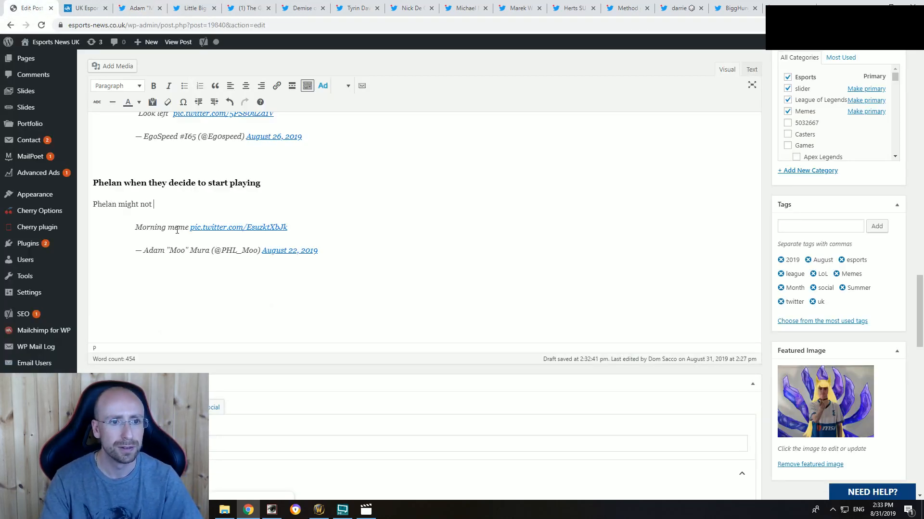
pyautogui.write('have be')
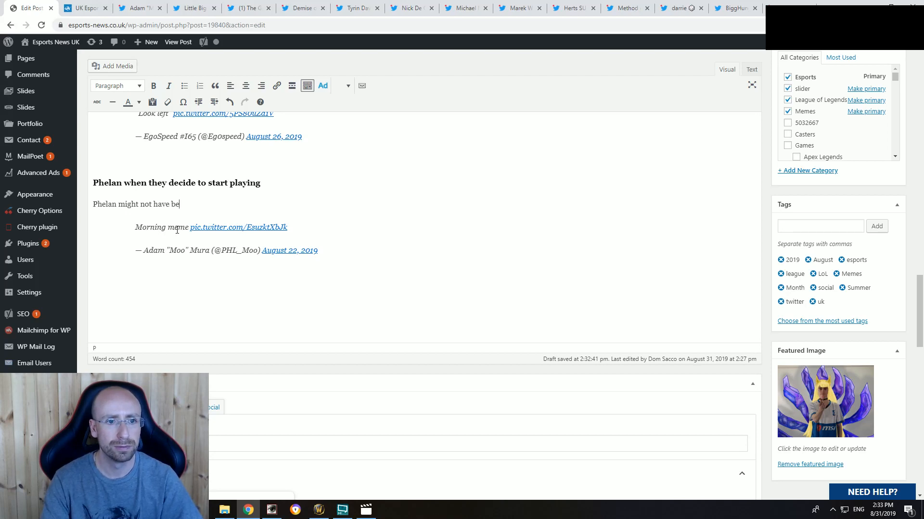
pyautogui.write('en the best in the re')
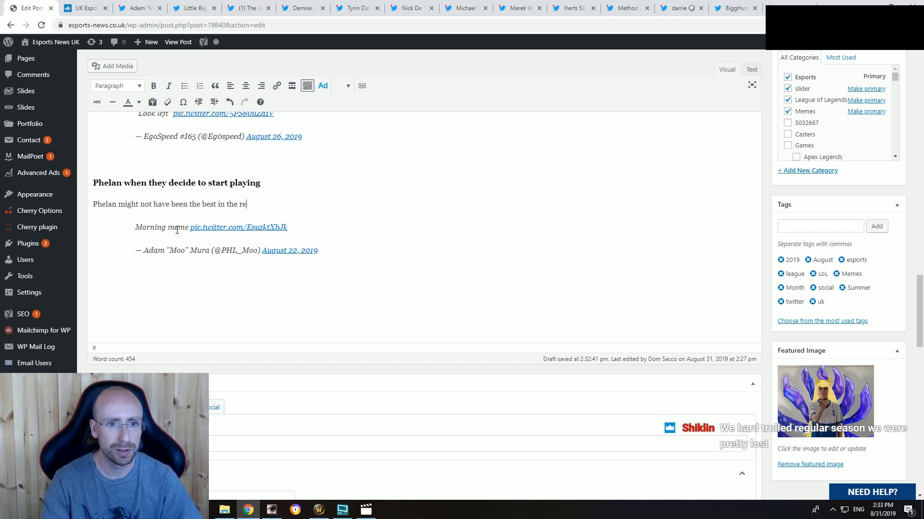
pyautogui.write('gular UIKLC ')
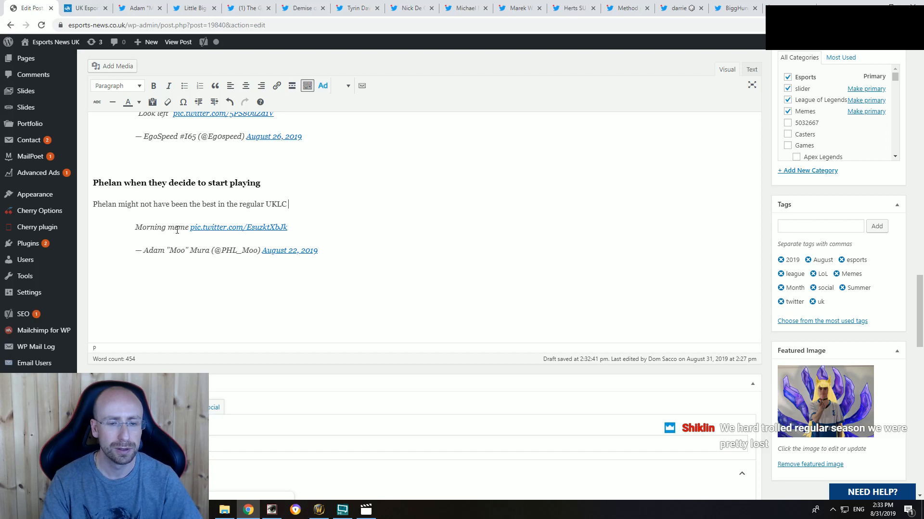
pyautogui.write('sop')
pyautogui.write('it, w')
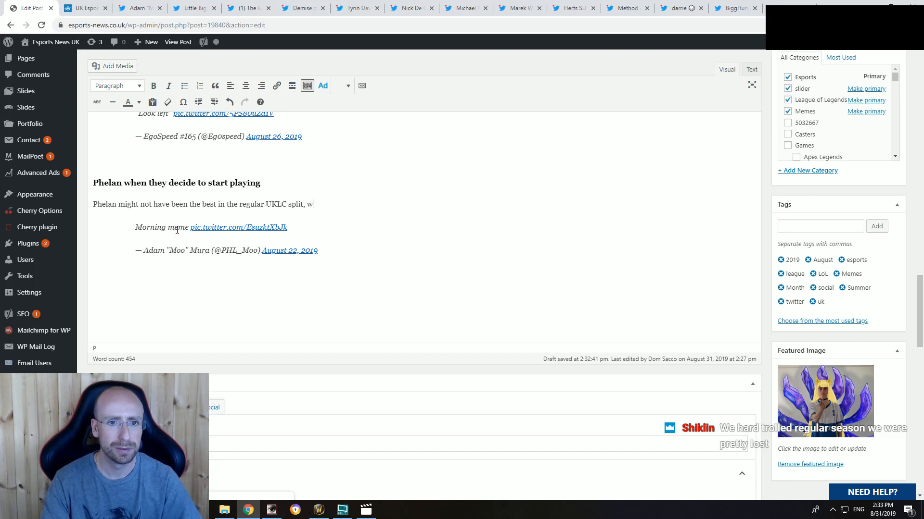
pyautogui.press('BackSpace')
pyautogui.write('but when it came')
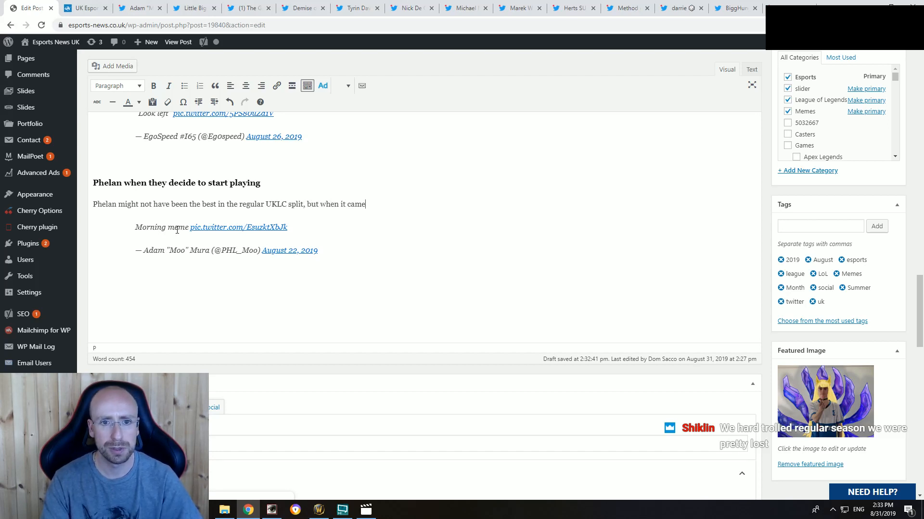
pyautogui.write(' to the gau')
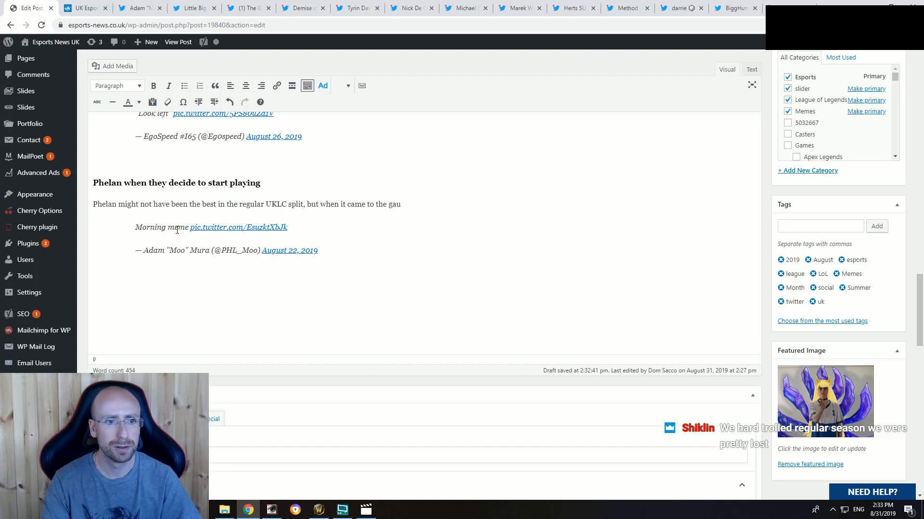
pyautogui.write('ntlet, they w')
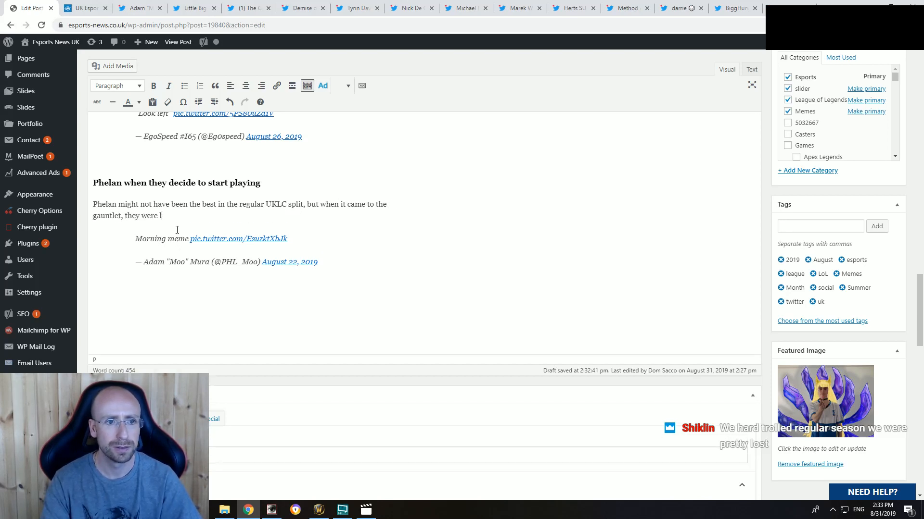
pyautogui.write('ere a team transfo')
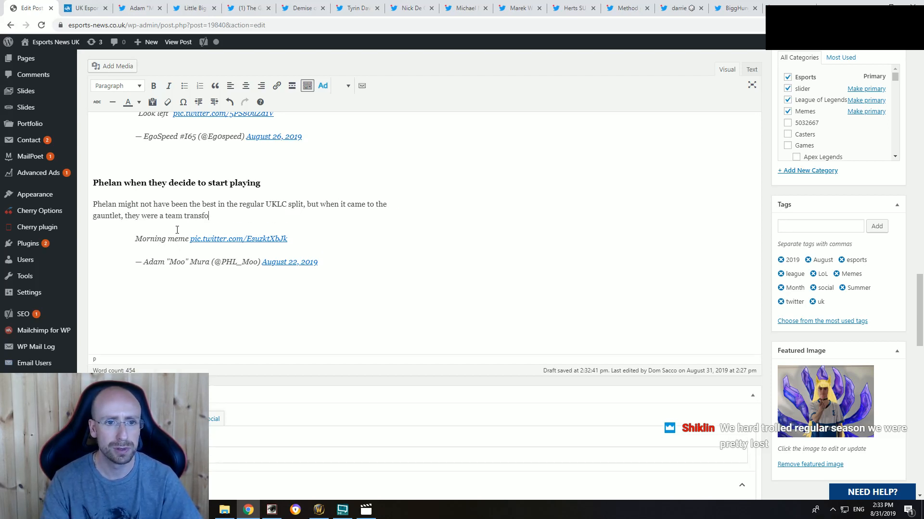
pyautogui.write('rmed.')
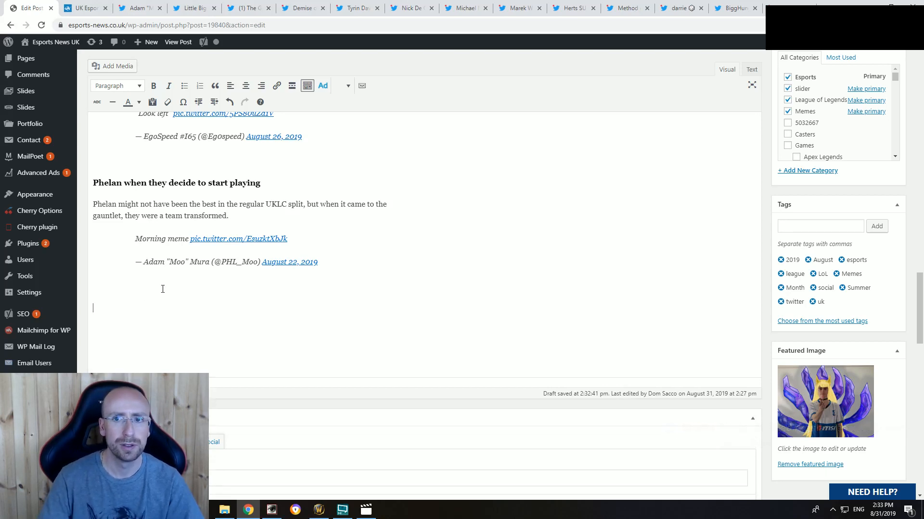
# Step: Close the "Morning meme" tweet's tab and look over the "Summer Season in a nutshell" tweet
pyautogui.click(159, 13)
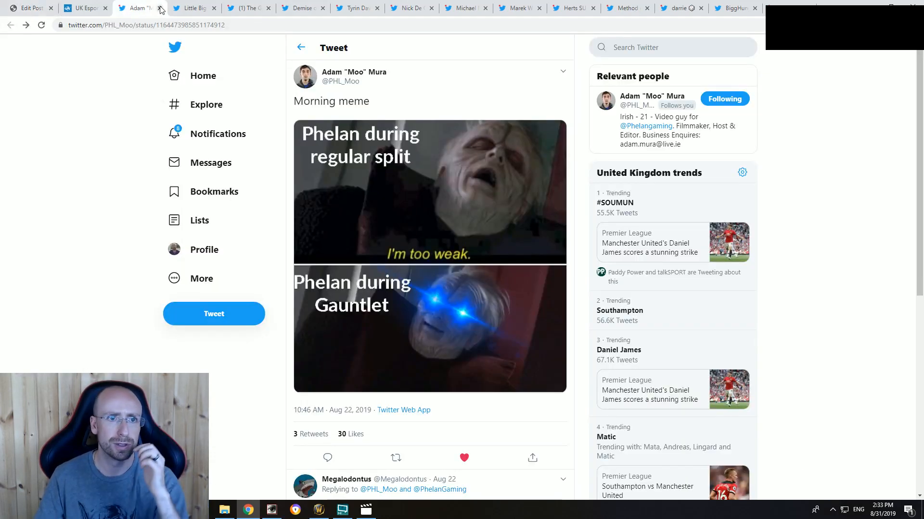
pyautogui.click(159, 8)
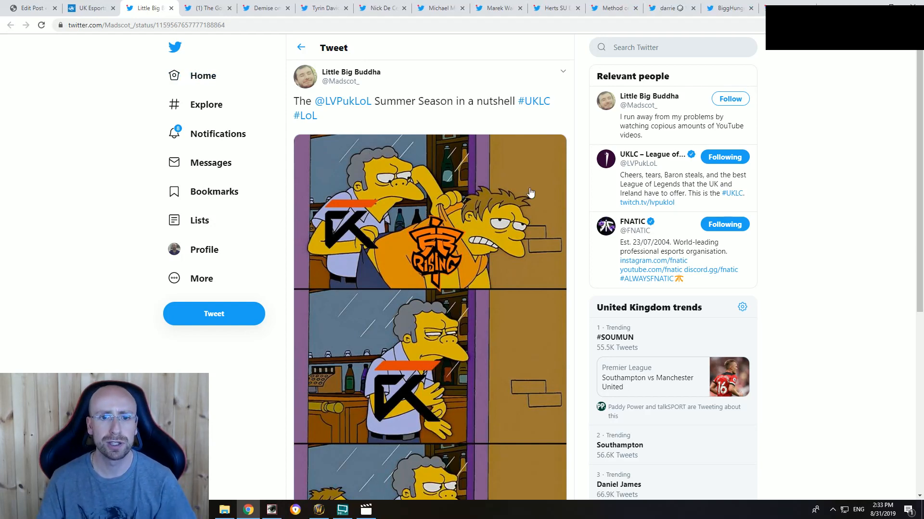
pyautogui.scroll(-2, 530, 193)
pyautogui.scroll(2, 460, 244)
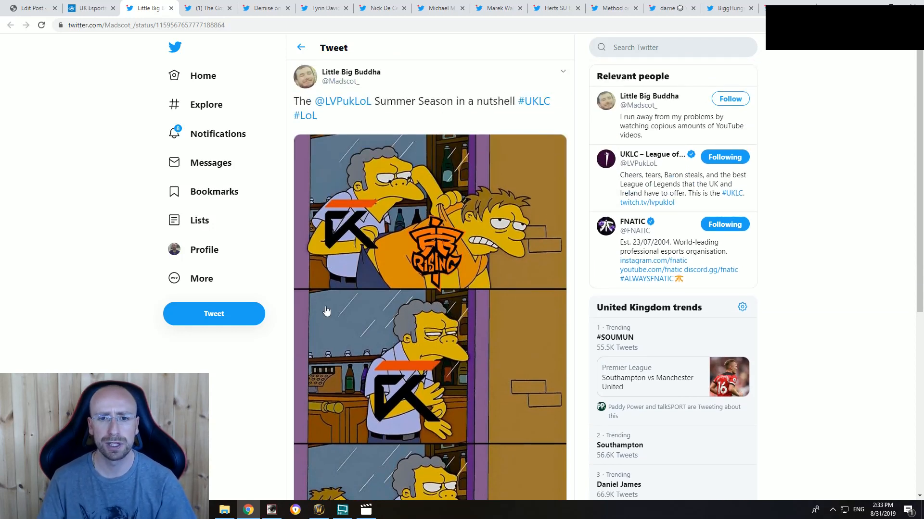
pyautogui.scroll(-4, 524, 331)
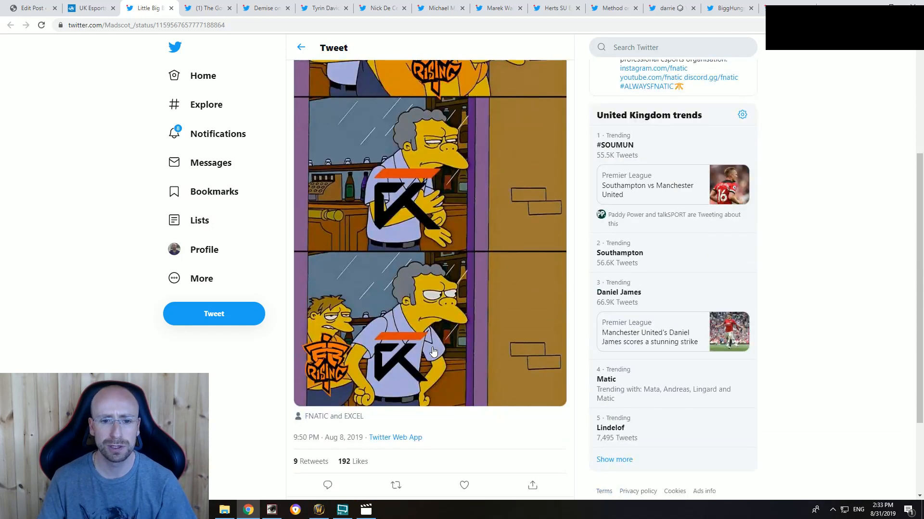
pyautogui.scroll(-3, 423, 352)
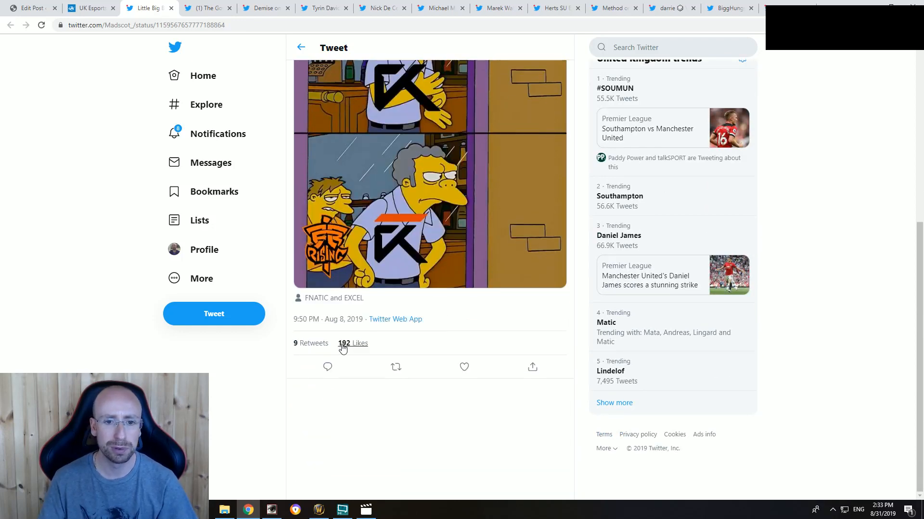
pyautogui.scroll(7, 384, 342)
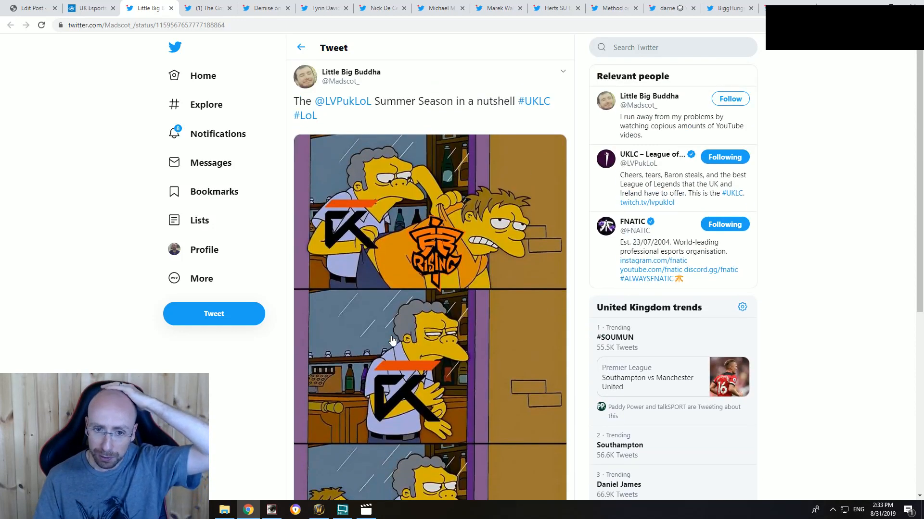
# Step: Copy the embed code of the "Summer Season in a nutshell" tweet and return to the article draft
pyautogui.click(562, 72)
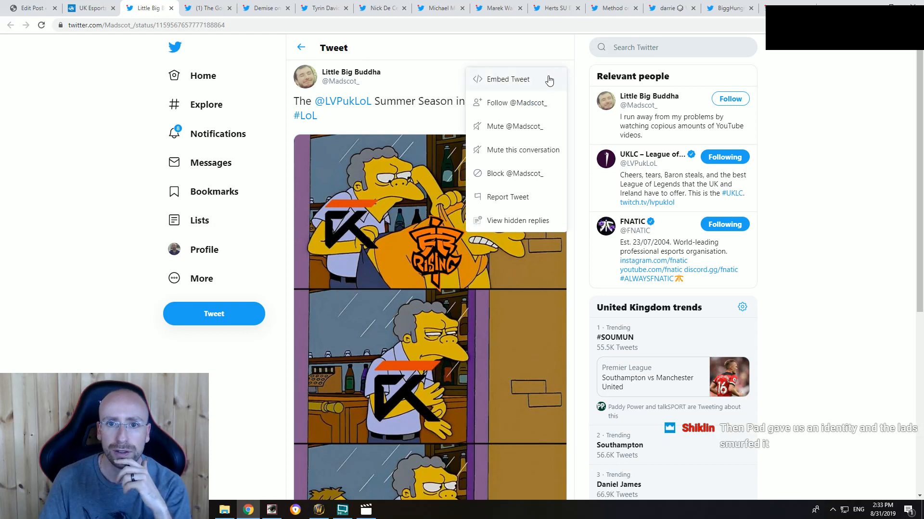
pyautogui.click(524, 82)
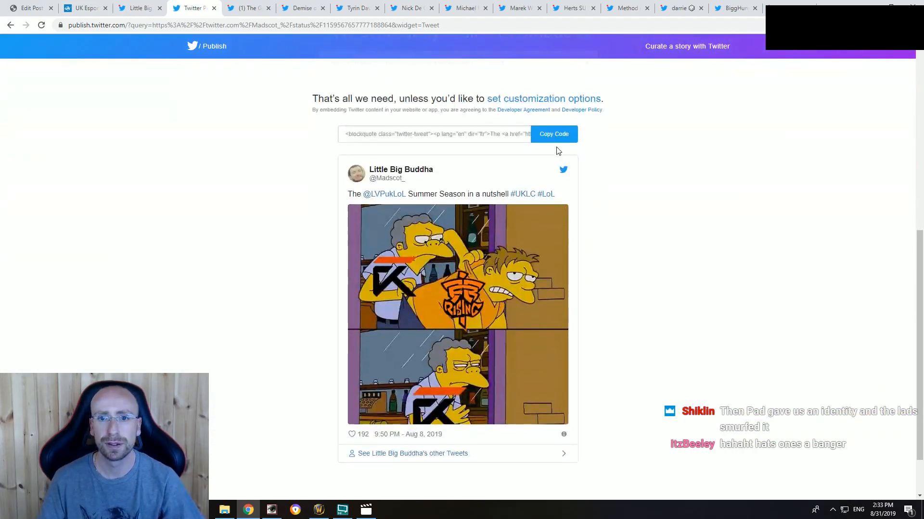
pyautogui.click(551, 138)
pyautogui.click(569, 212)
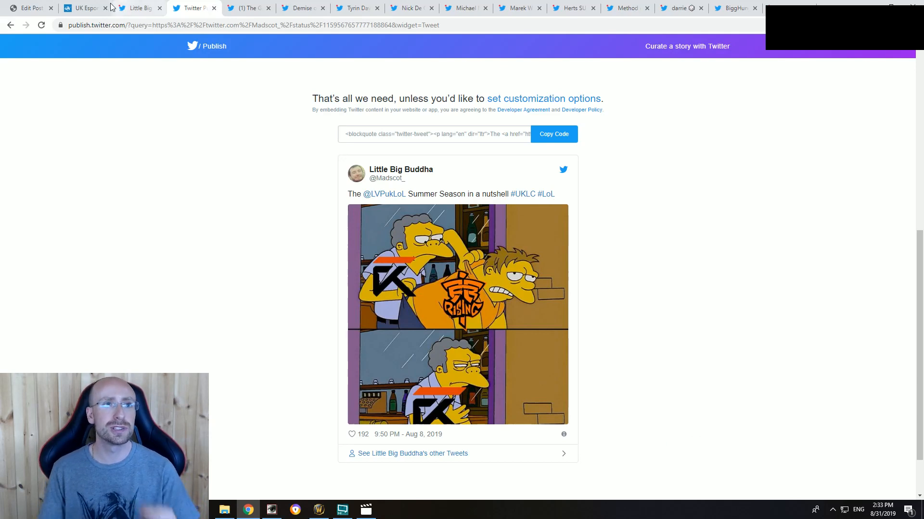
pyautogui.click(32, 8)
pyautogui.click(192, 8)
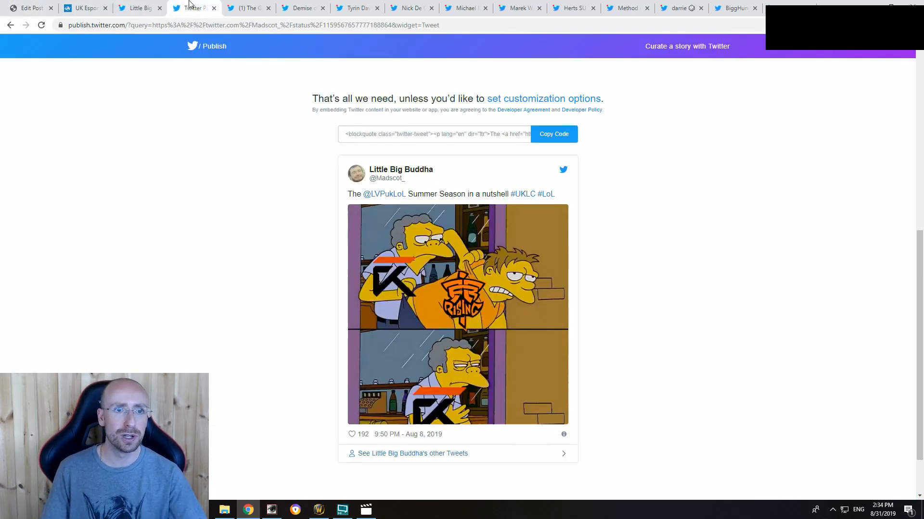
pyautogui.click(139, 8)
pyautogui.click(13, 10)
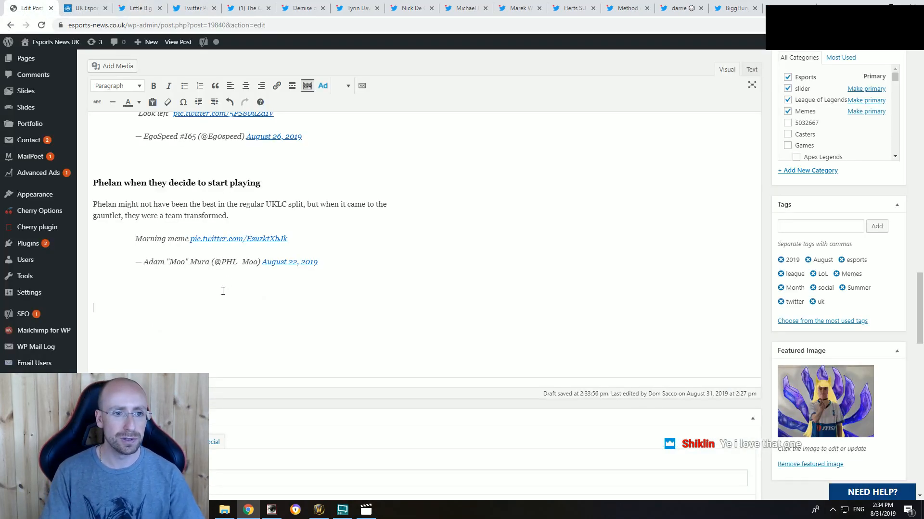
# Step: Add placeholder lines below the "Morning meme" tweet, paste the "Summer Season in a nutshell" embed code over the last one, and delete the leftover script object
pyautogui.write('sdsd')
pyautogui.press('Return')
pyautogui.write('sd')
pyautogui.press('Return')
pyautogui.write('sd')
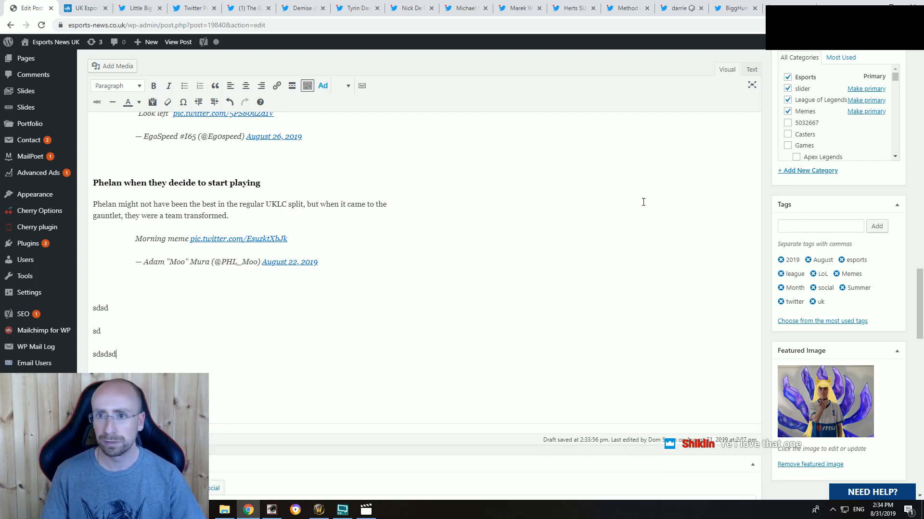
pyautogui.click(751, 69)
pyautogui.moveTo(135, 261); pyautogui.dragTo(93, 266)
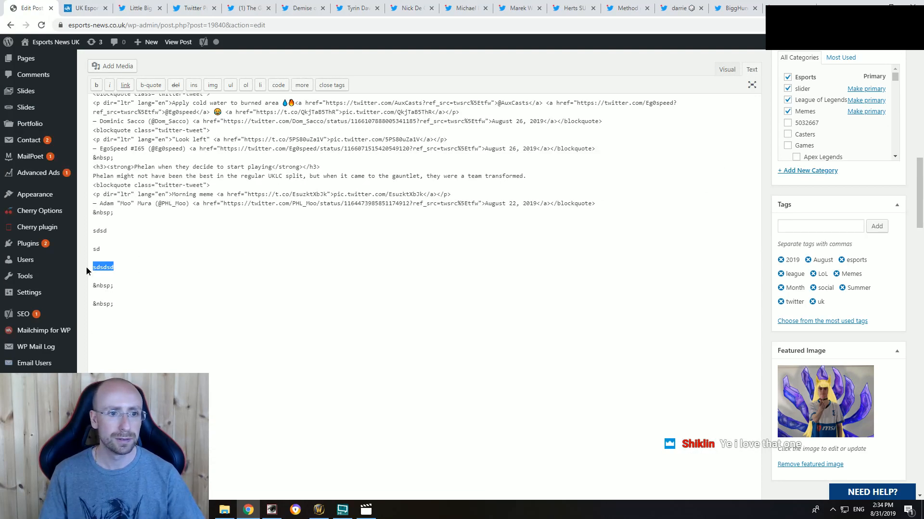
pyautogui.hotkey('ctrl', 'v')
pyautogui.click(726, 69)
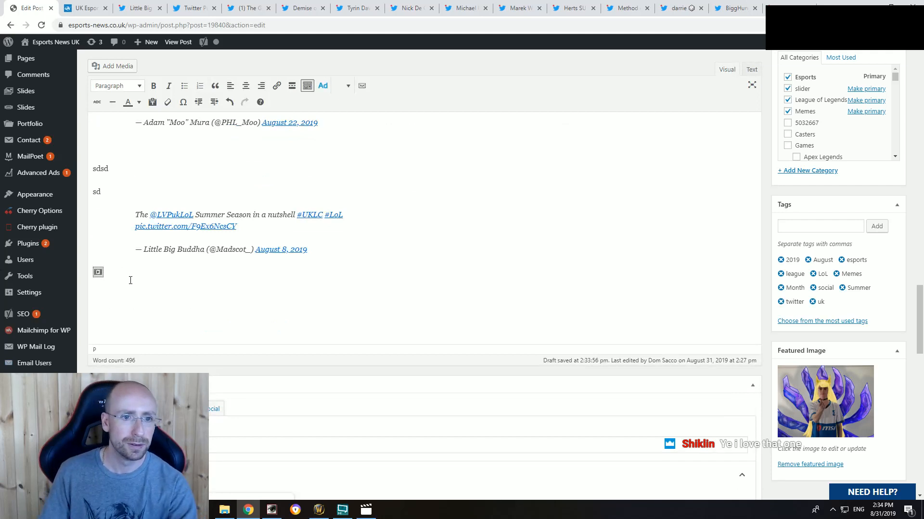
pyautogui.press('BackSpace')
pyautogui.press('BackSpace')
# Step: Look over the full image of the "Summer Season in a nutshell" tweet again
pyautogui.click(109, 192)
pyautogui.scroll(2, 107, 243)
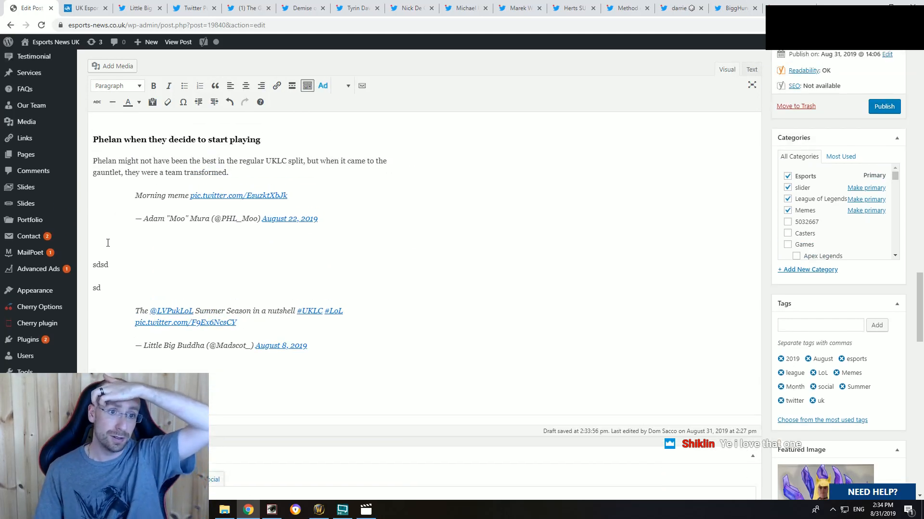
pyautogui.click(193, 7)
pyautogui.click(146, 7)
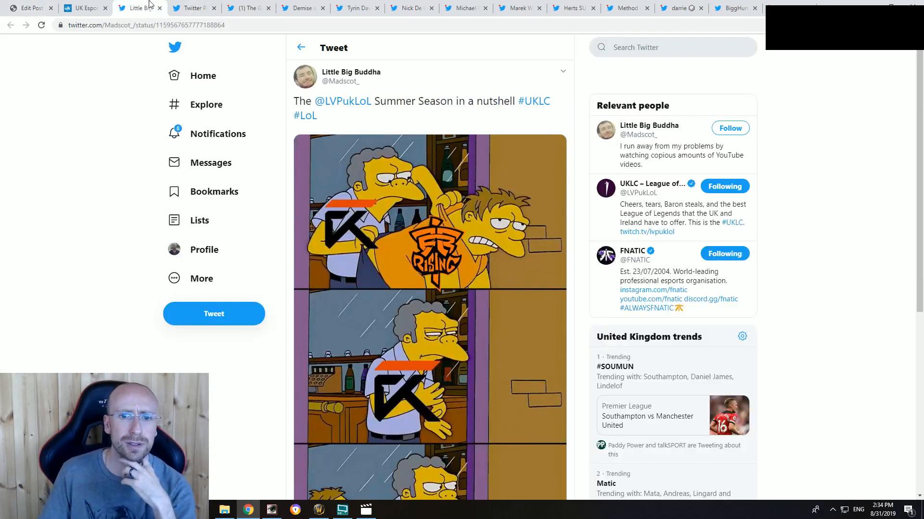
pyautogui.scroll(-4, 300, 285)
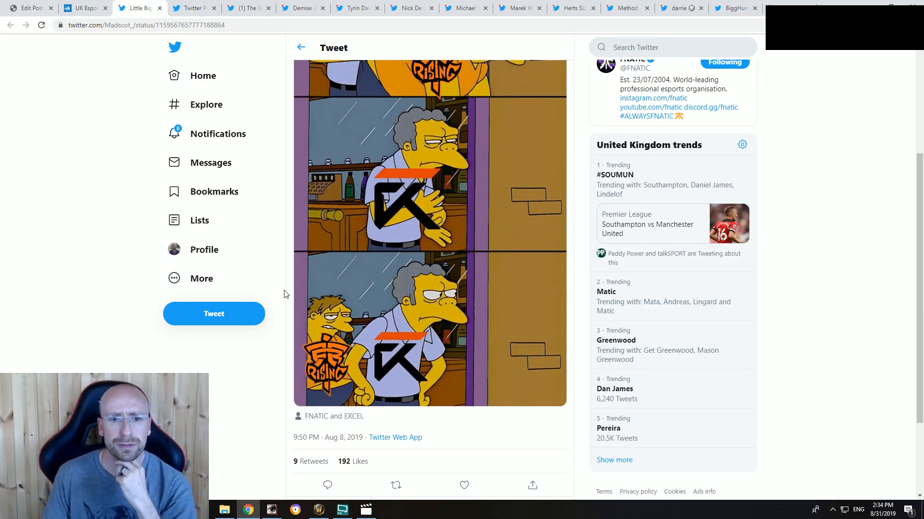
pyautogui.scroll(4, 277, 303)
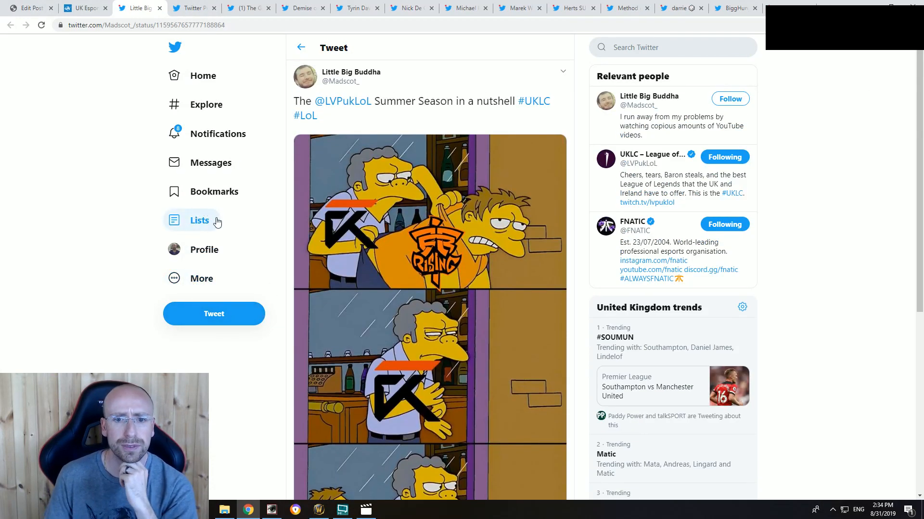
# Step: Replace the two placeholder lines above the new tweet with the single line "Fnatic vs Excel in a nutshell"
pyautogui.click(32, 8)
pyautogui.doubleClick(100, 264)
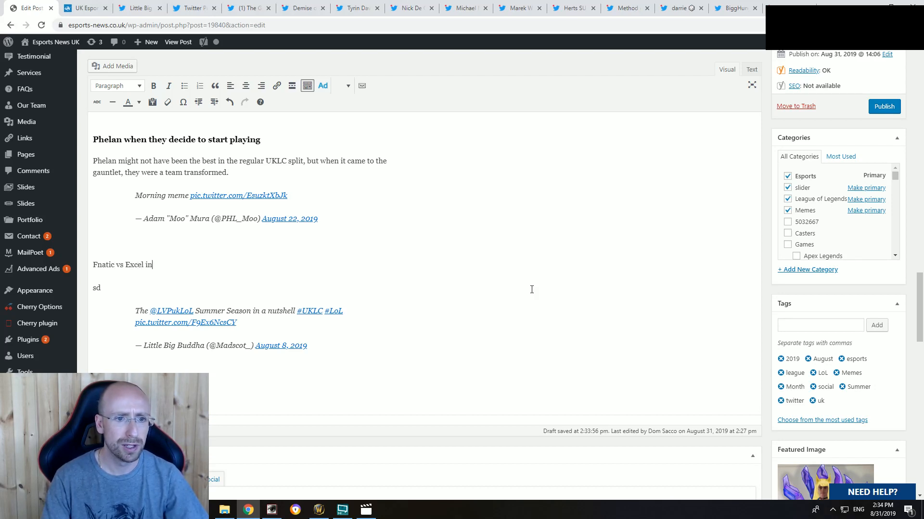
pyautogui.write('utsheell')
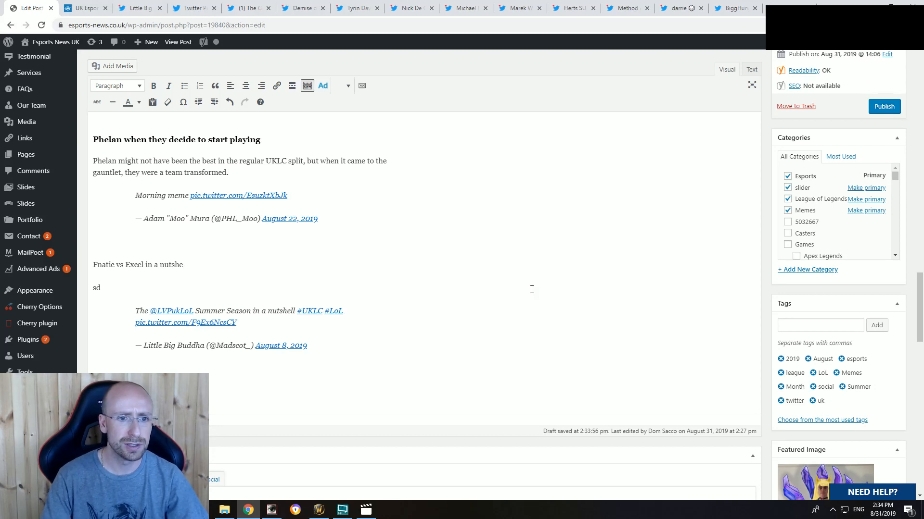
pyautogui.press('BackSpace')
pyautogui.press('BackSpace')
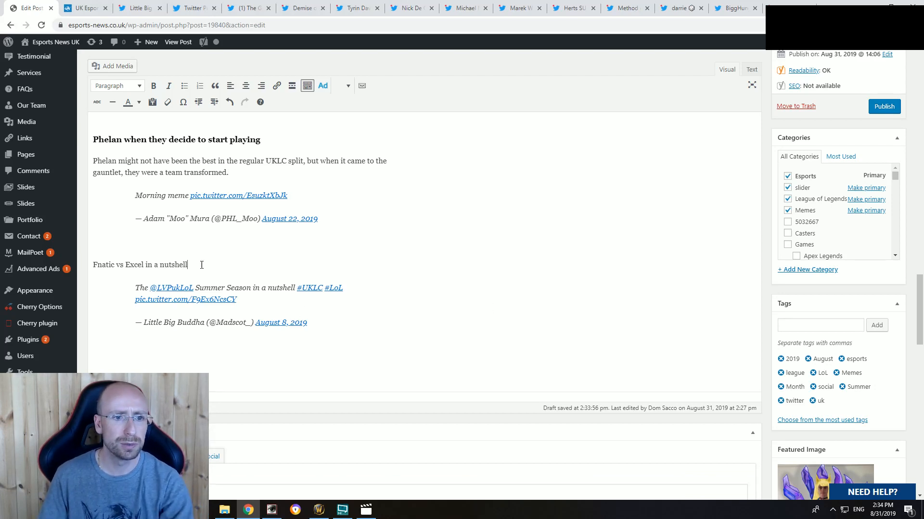
# Step: Format the line "Fnatic vs Excel in a nutshell" as a bold Heading 2
pyautogui.moveTo(187, 264); pyautogui.dragTo(93, 265)
pyautogui.hotkey('ctrl', 'b')
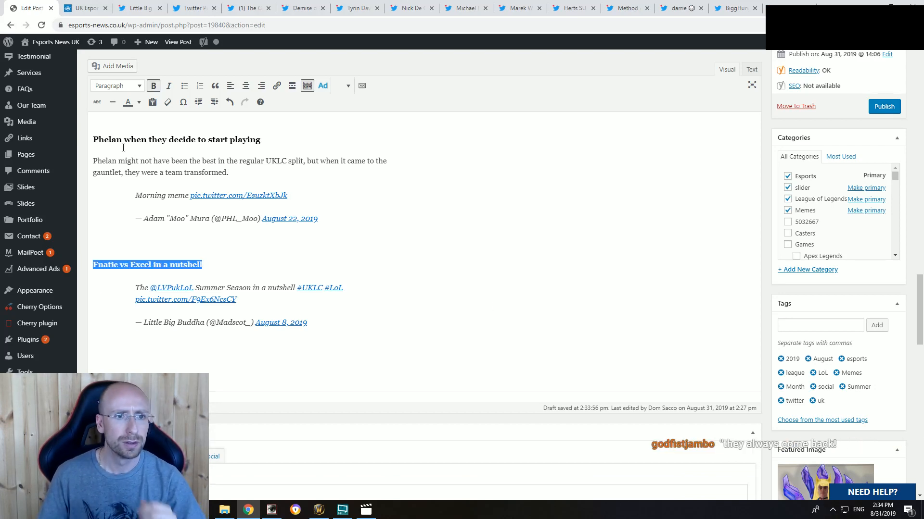
pyautogui.click(118, 86)
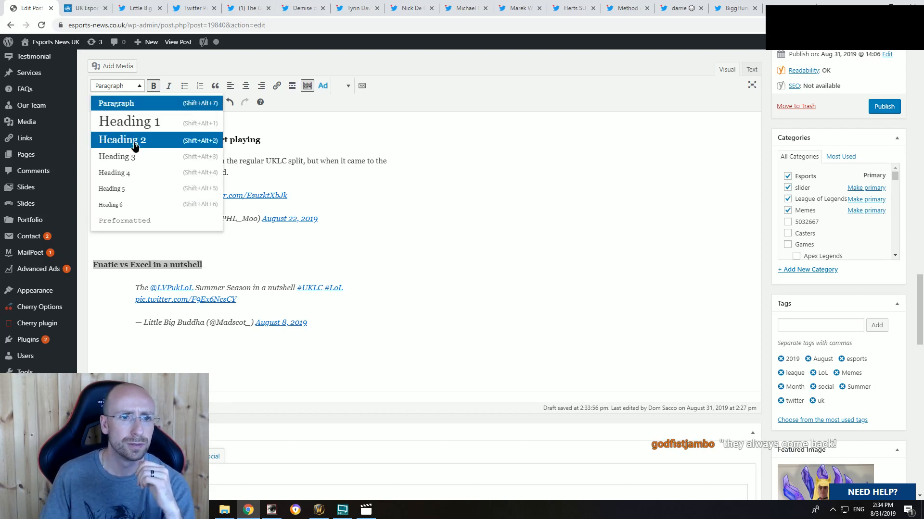
pyautogui.click(130, 156)
# Step: Change the heading "Phelan when they decide to start playing" to Heading 2
pyautogui.scroll(4, 175, 237)
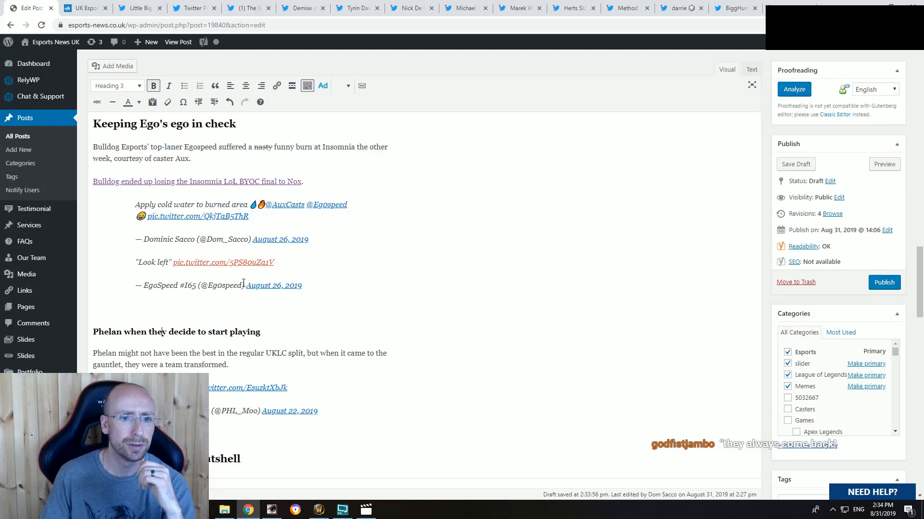
pyautogui.moveTo(261, 332); pyautogui.dragTo(92, 332)
pyautogui.click(117, 86)
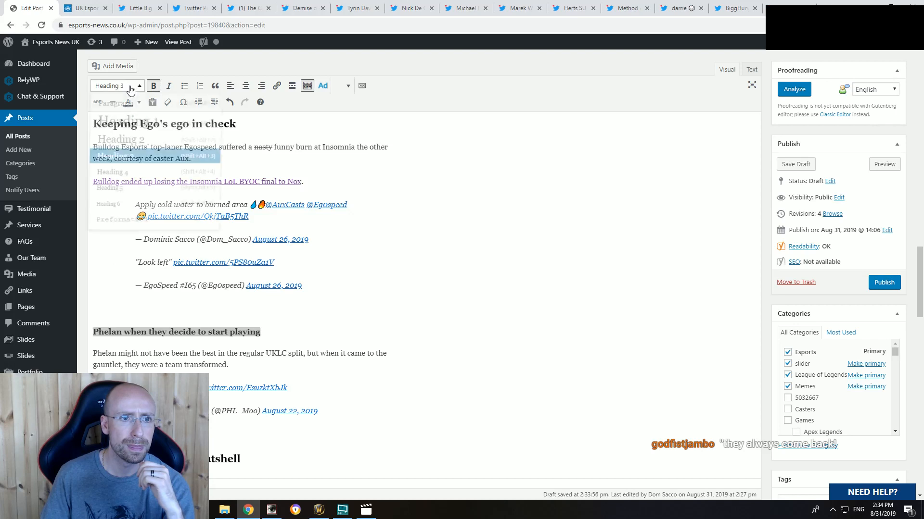
pyautogui.click(118, 147)
pyautogui.scroll(-2, 153, 272)
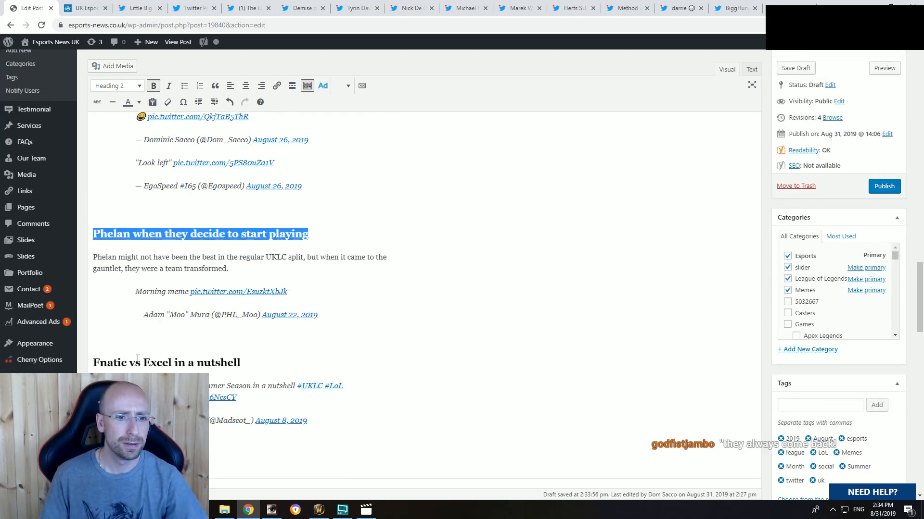
pyautogui.click(137, 362)
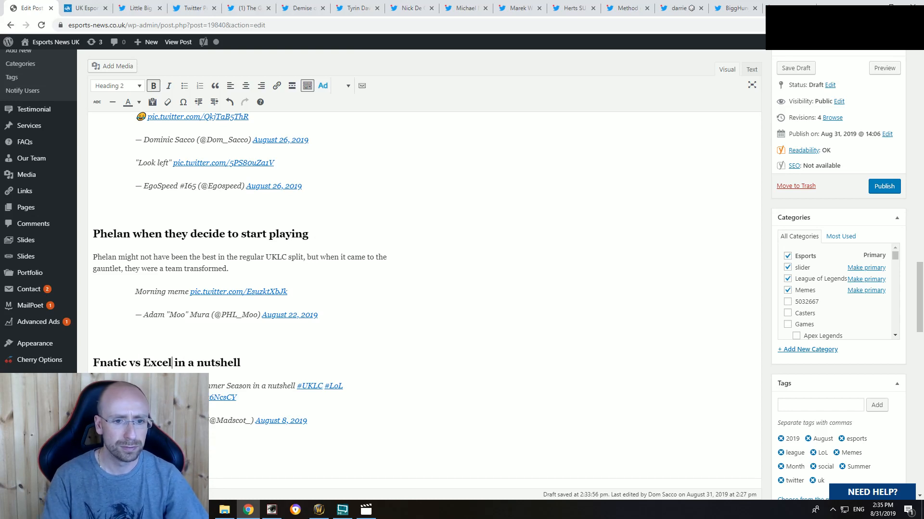
pyautogui.write('UKLC')
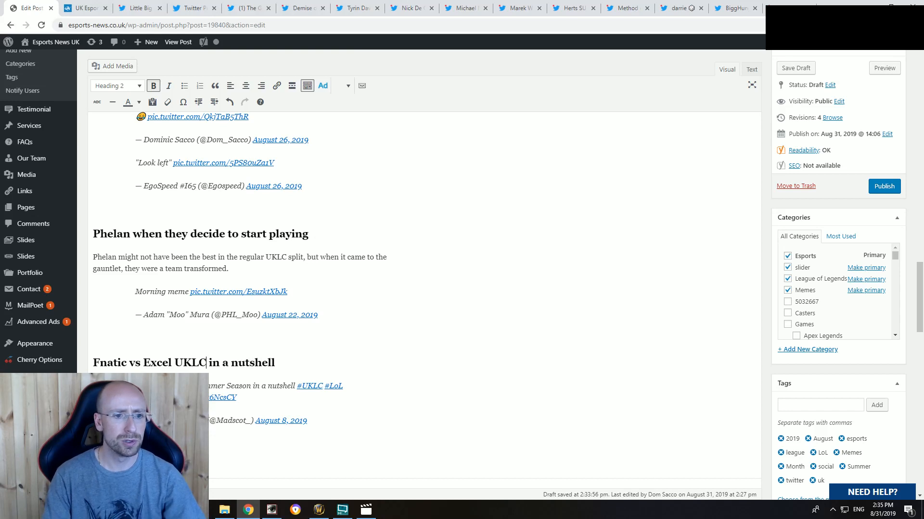
pyautogui.press('BackSpace')
pyautogui.press('BackSpace')
pyautogui.press('BackSpace')
pyautogui.press('BackSpace')
pyautogui.press('BackSpace')
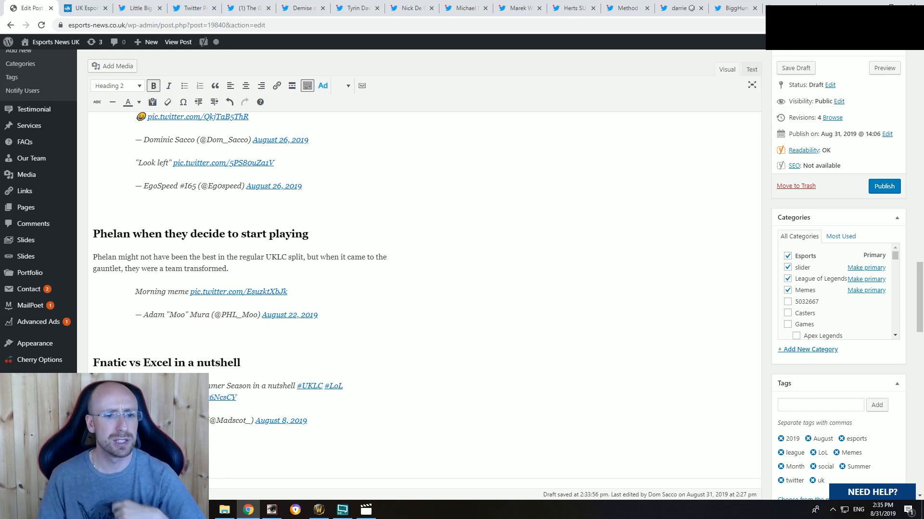
# Step: Add two empty paragraphs below the "Summer Season in a nutshell" tweet at the end of the draft
pyautogui.click(195, 445)
pyautogui.scroll(-3, 336, 382)
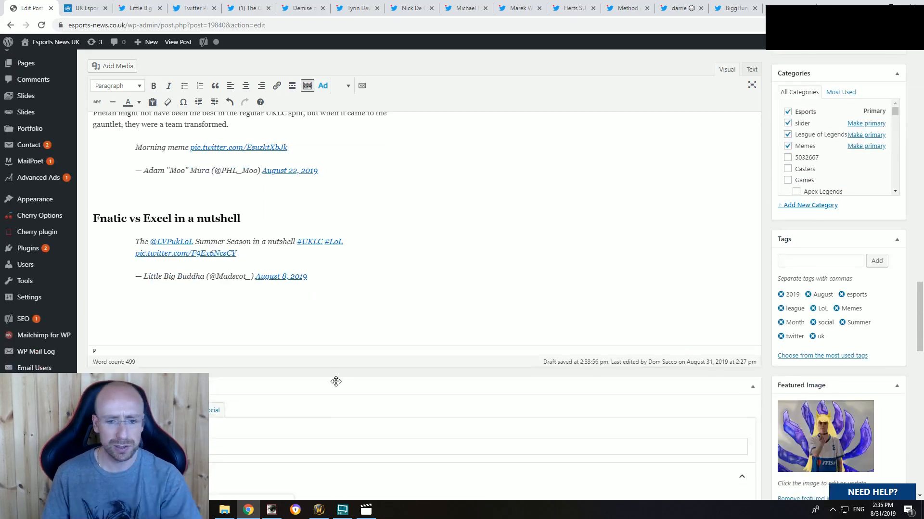
pyautogui.press('Return')
pyautogui.press('Return')
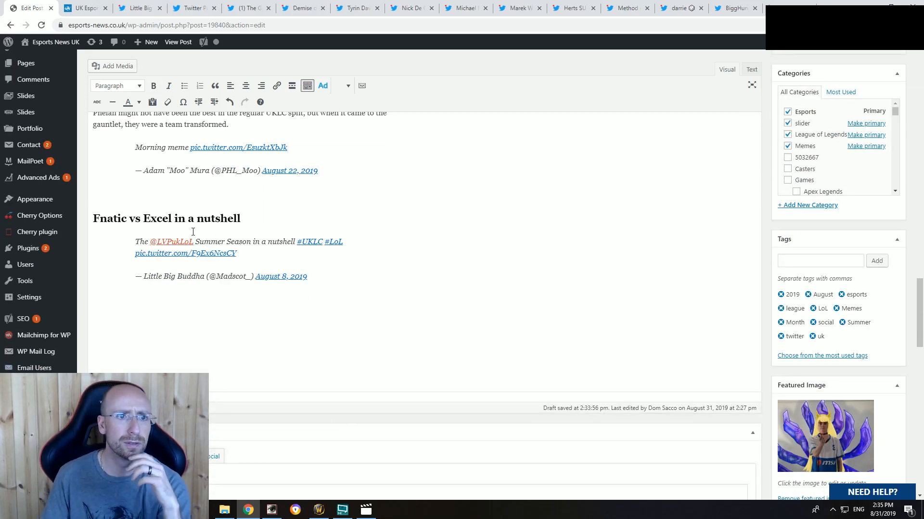
# Step: Close the "Summer Season in a nutshell" tweet's tab and the tab of the tweet about spinning Barrage's UKLC game
pyautogui.click(96, 8)
pyautogui.click(131, 4)
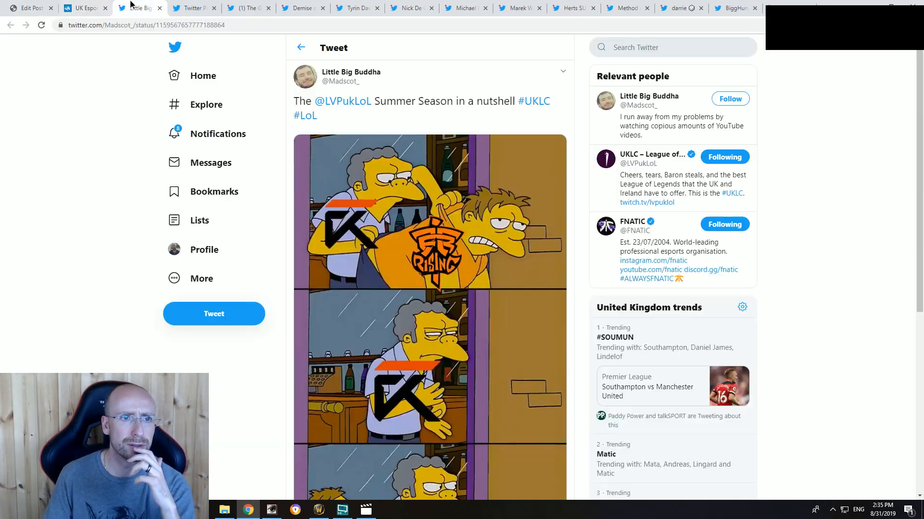
pyautogui.click(160, 8)
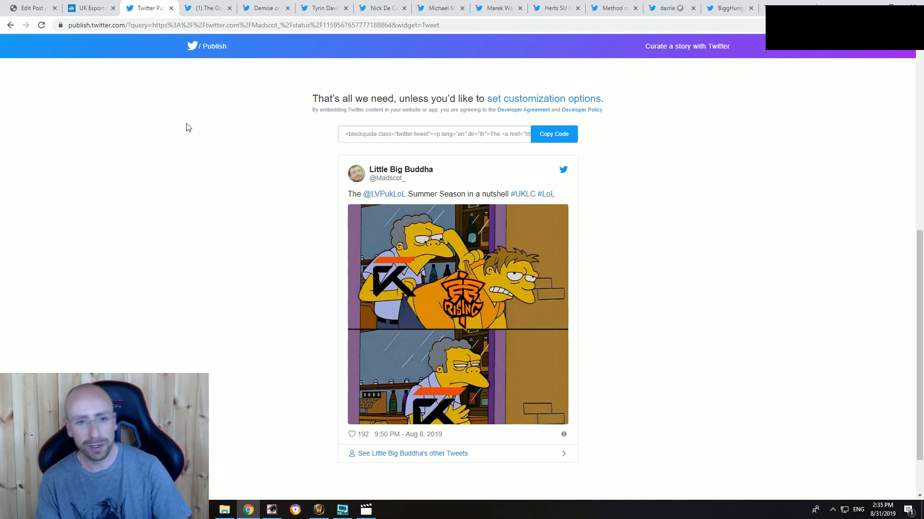
pyautogui.click(202, 7)
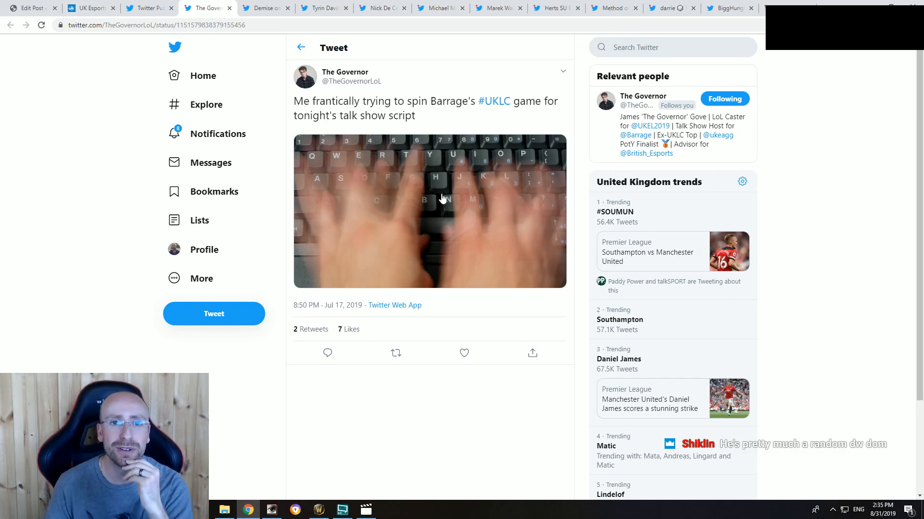
pyautogui.click(229, 8)
# Step: Return to the article draft and review all its sections from the introduction to the "Fnatic vs Excel in a nutshell" heading
pyautogui.click(34, 7)
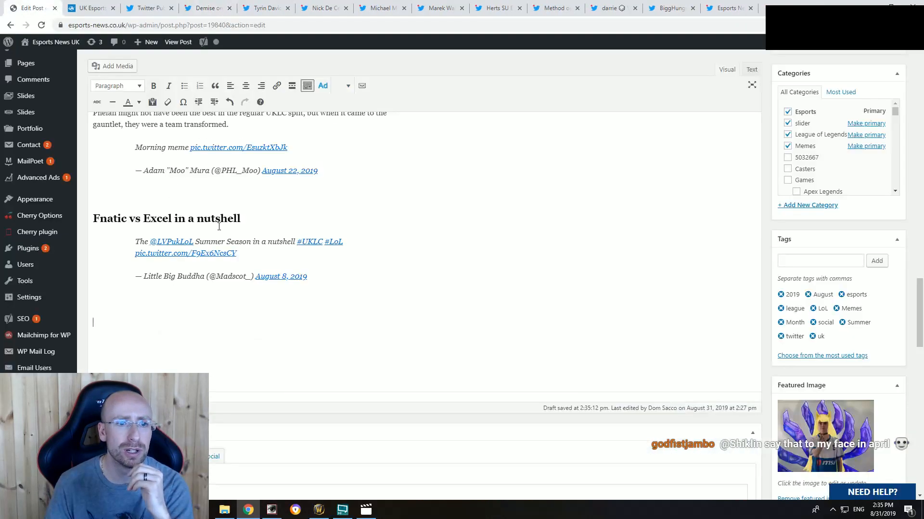
pyautogui.scroll(15, 237, 265)
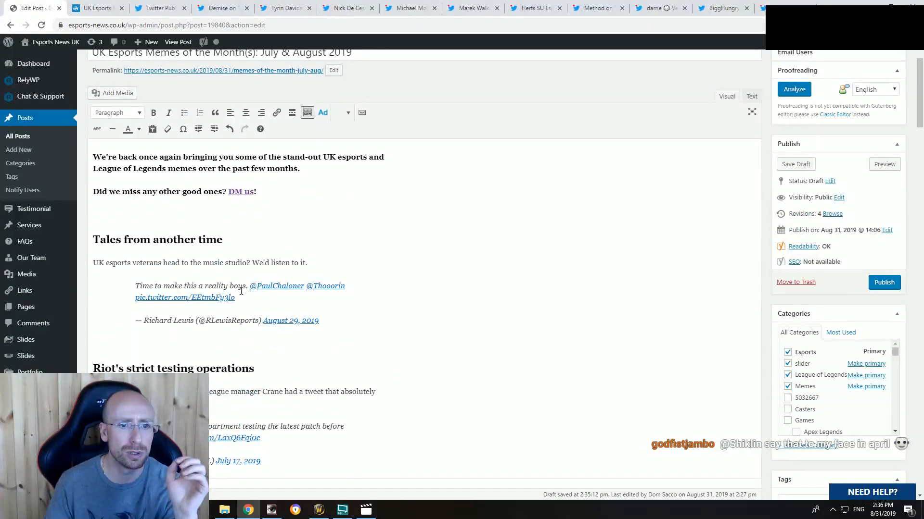
pyautogui.scroll(-3, 237, 291)
pyautogui.scroll(-7, 237, 294)
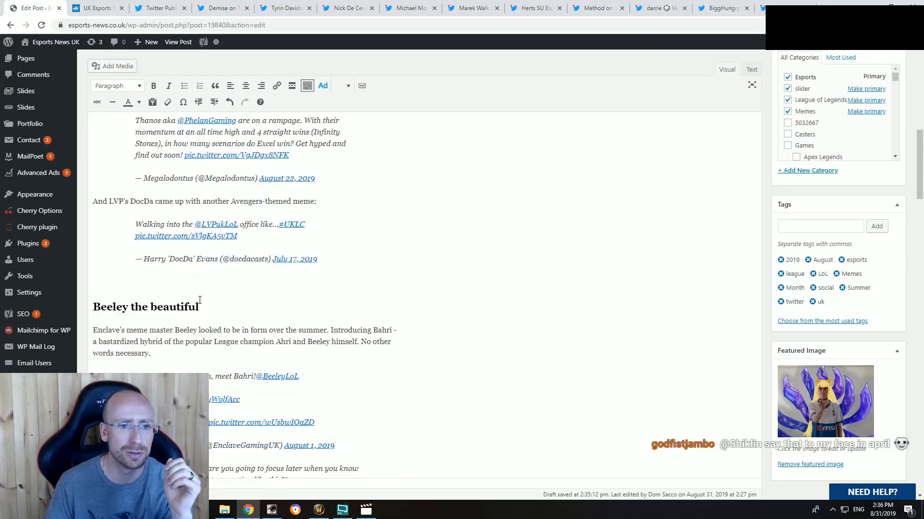
pyautogui.scroll(-10, 220, 252)
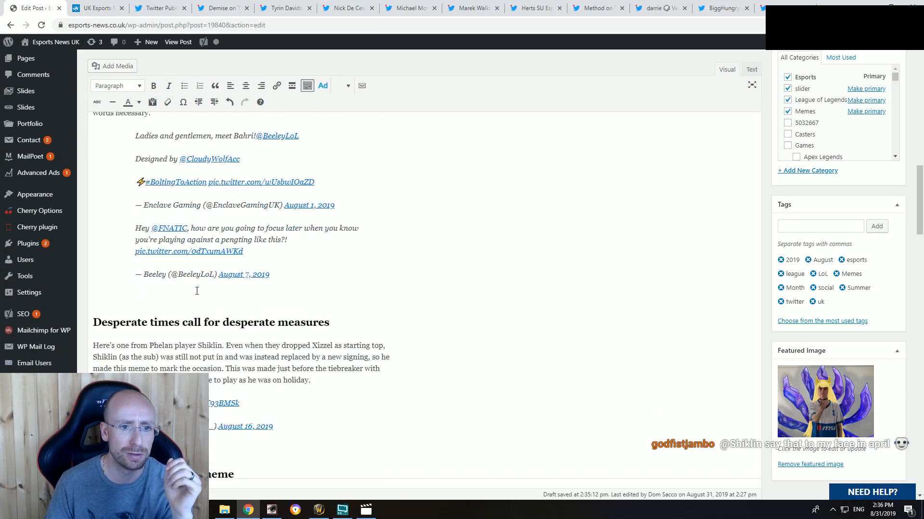
pyautogui.scroll(-10, 189, 282)
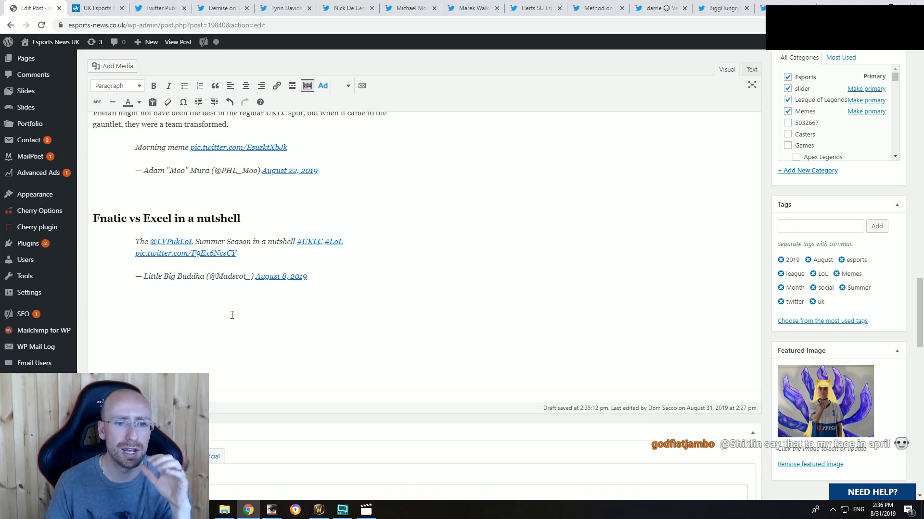
pyautogui.scroll(20, 232, 315)
pyautogui.scroll(15, 227, 322)
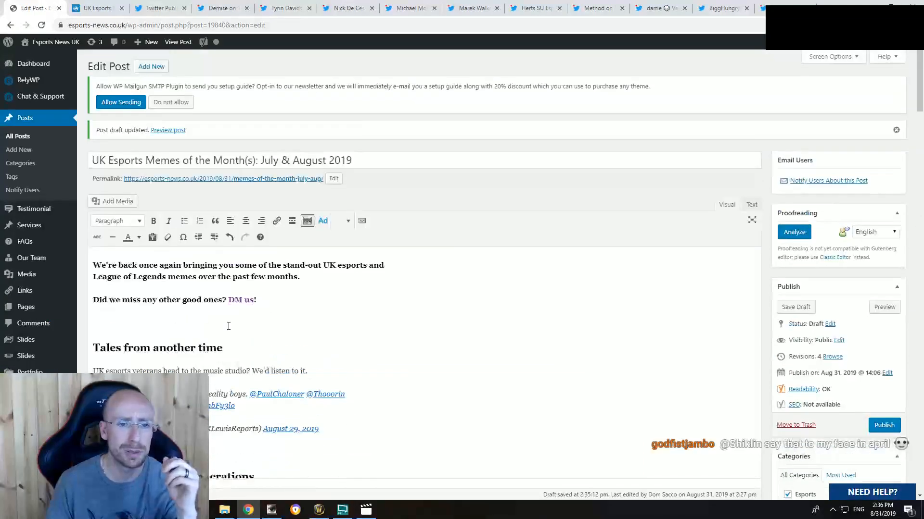
pyautogui.scroll(-20, 224, 325)
pyautogui.scroll(-15, 220, 325)
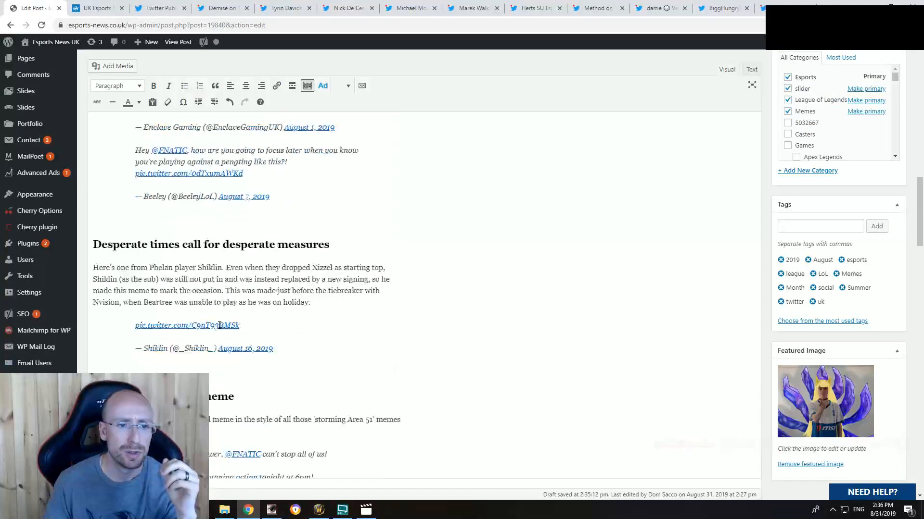
pyautogui.scroll(-3, 218, 325)
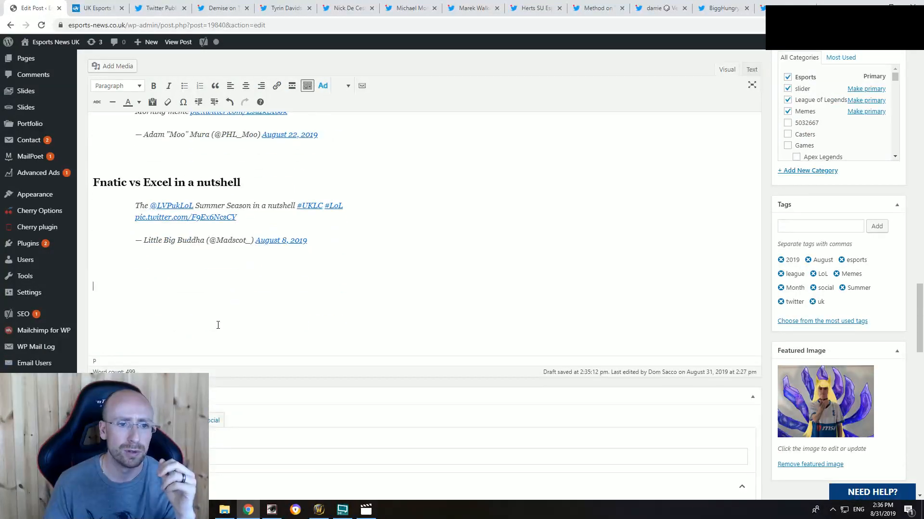
# Step: Close the Twitter Publish tab and look over the Demise tweet about storming down midlane, including its replies
pyautogui.click(96, 7)
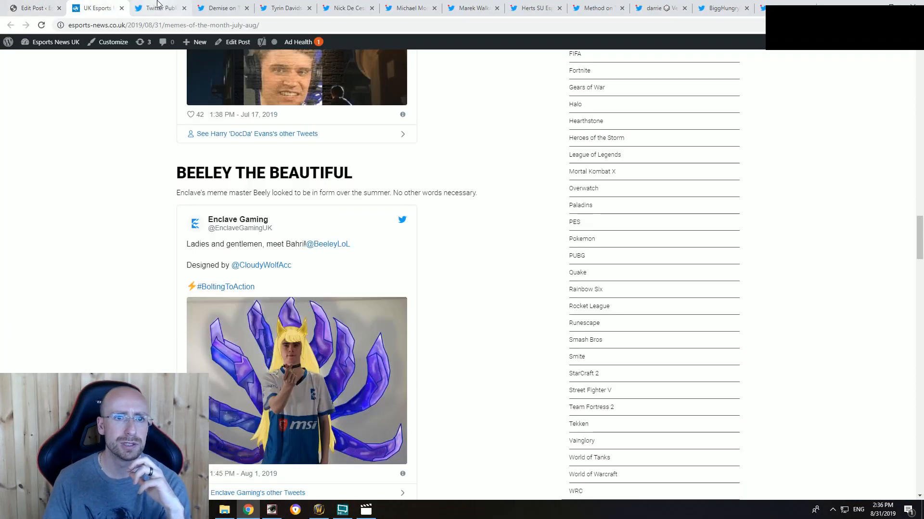
pyautogui.click(160, 5)
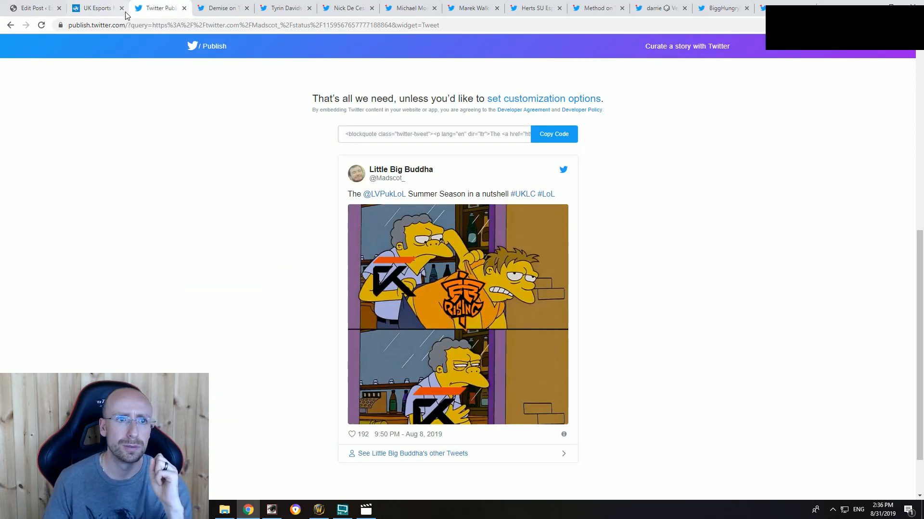
pyautogui.click(184, 8)
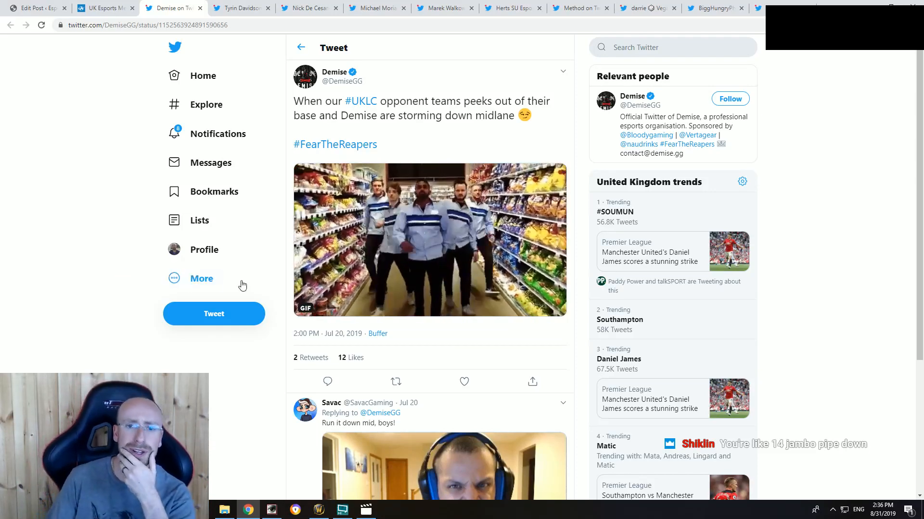
pyautogui.scroll(-3, 452, 313)
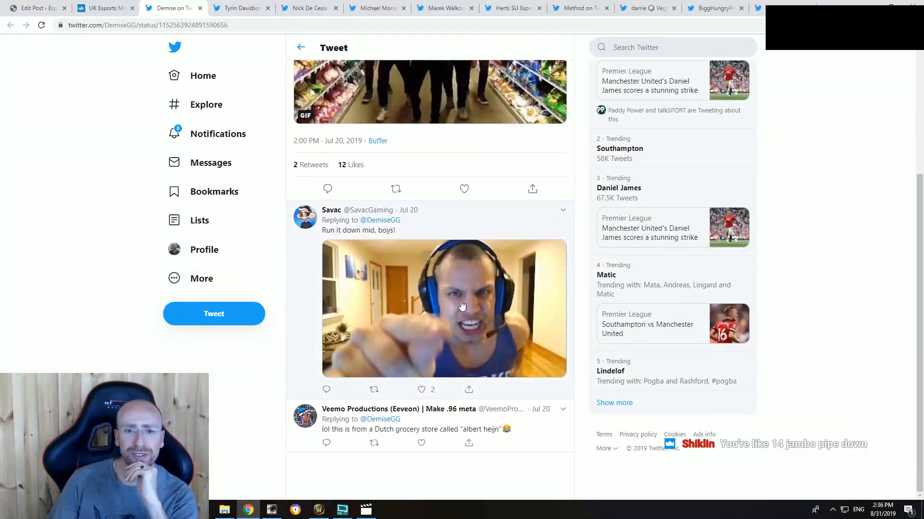
# Step: Reread the Demise tweet about storming down midlane and close its tab
pyautogui.scroll(3, 452, 313)
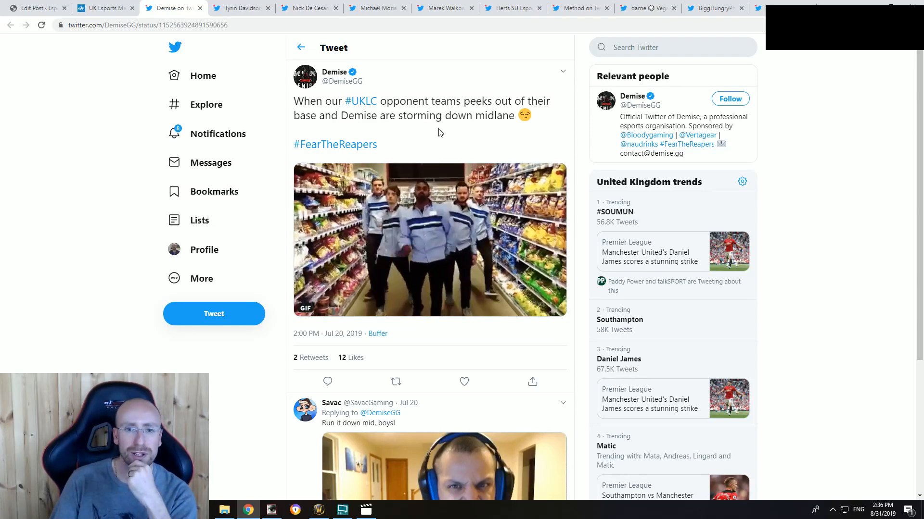
pyautogui.scroll(2, 451, 139)
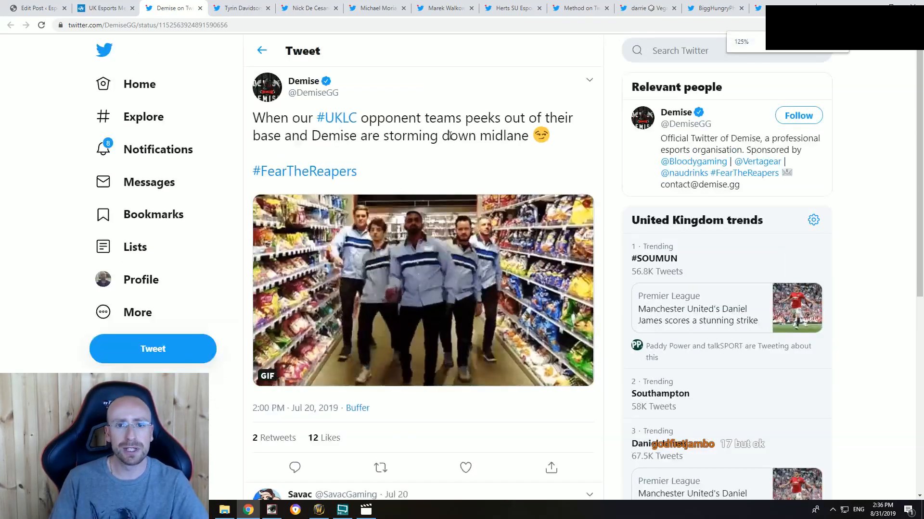
pyautogui.scroll(-1, 451, 139)
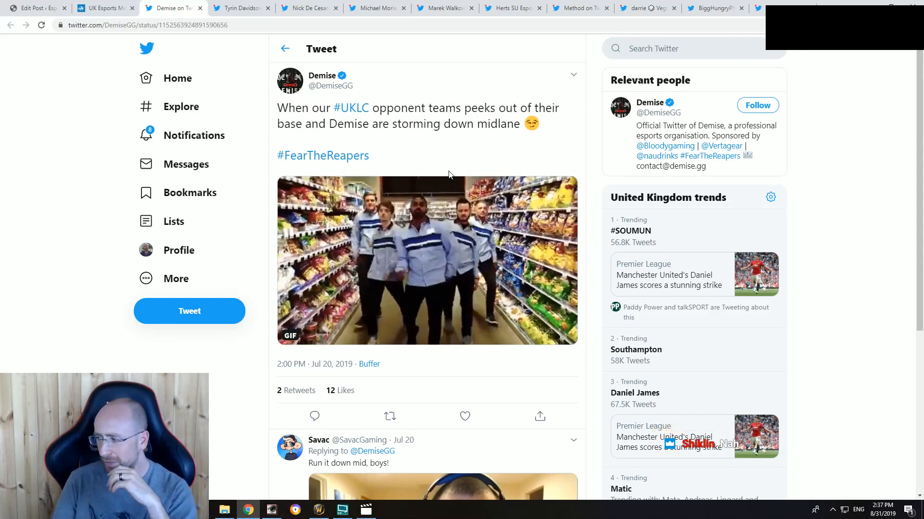
pyautogui.click(200, 8)
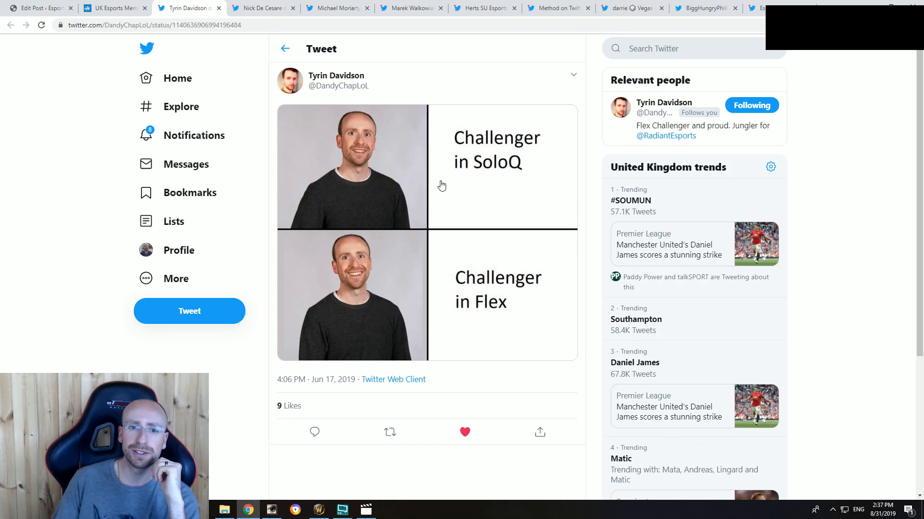
# Step: Open the signed-in account's own Twitter profile and show its media posts
pyautogui.click(688, 55)
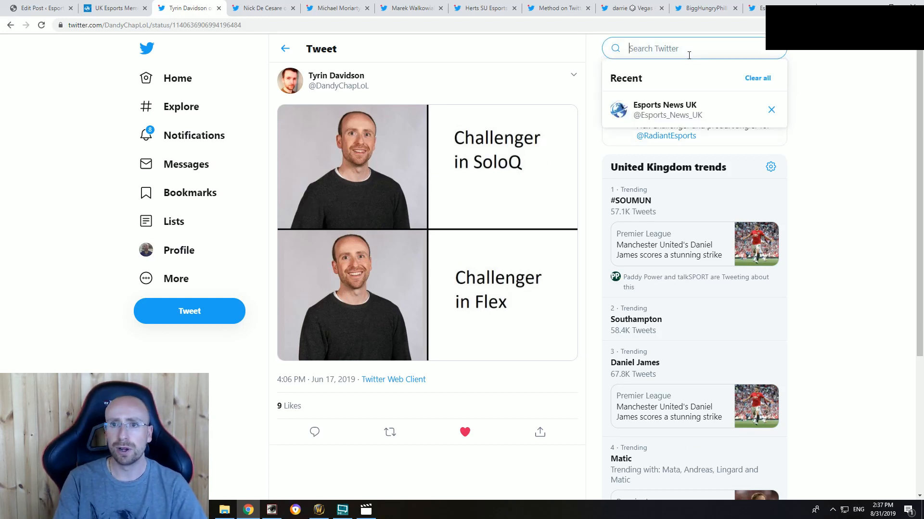
pyautogui.click(181, 250)
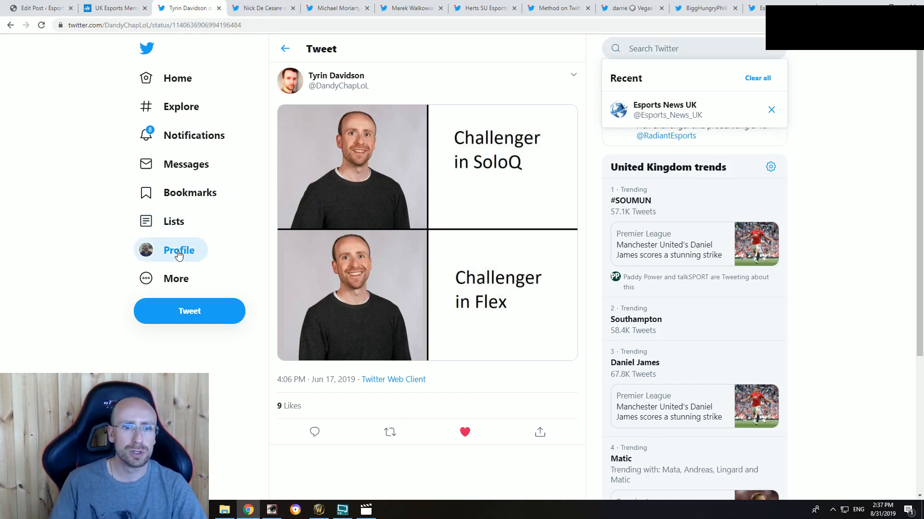
pyautogui.scroll(-15, 557, 312)
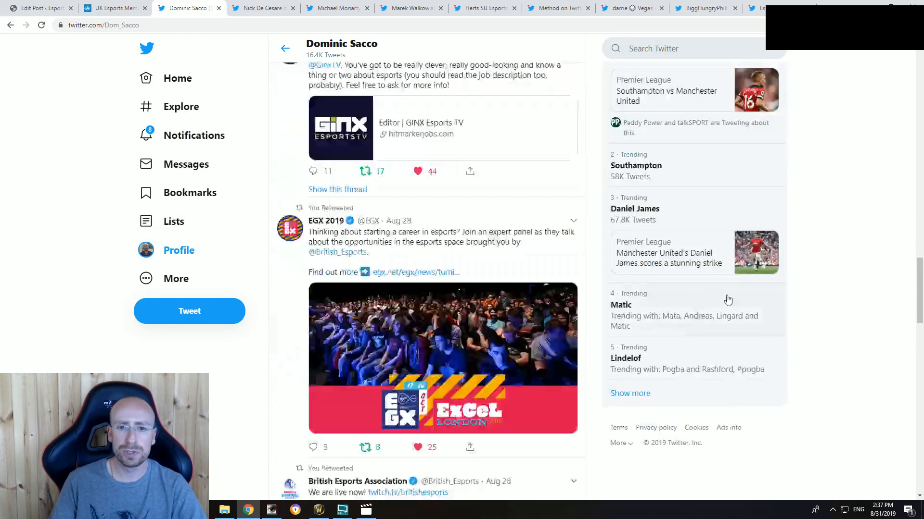
pyautogui.scroll(15, 713, 289)
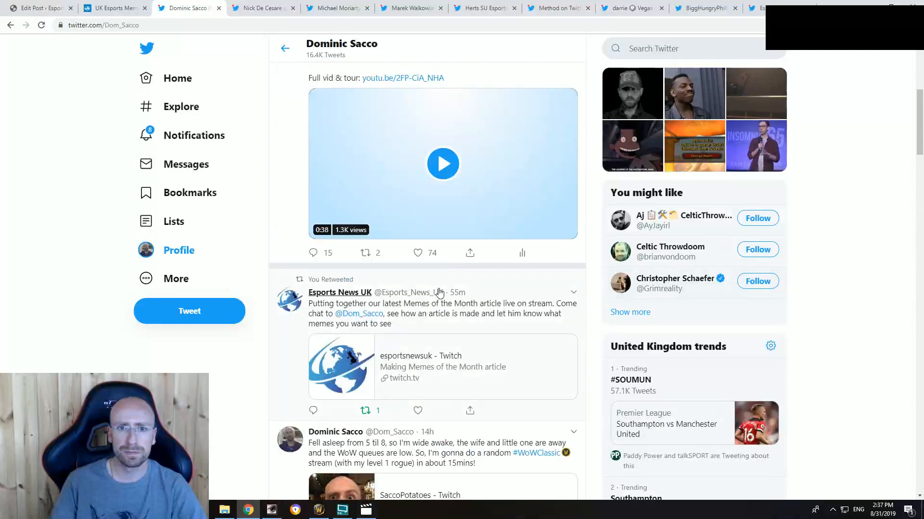
pyautogui.click(485, 171)
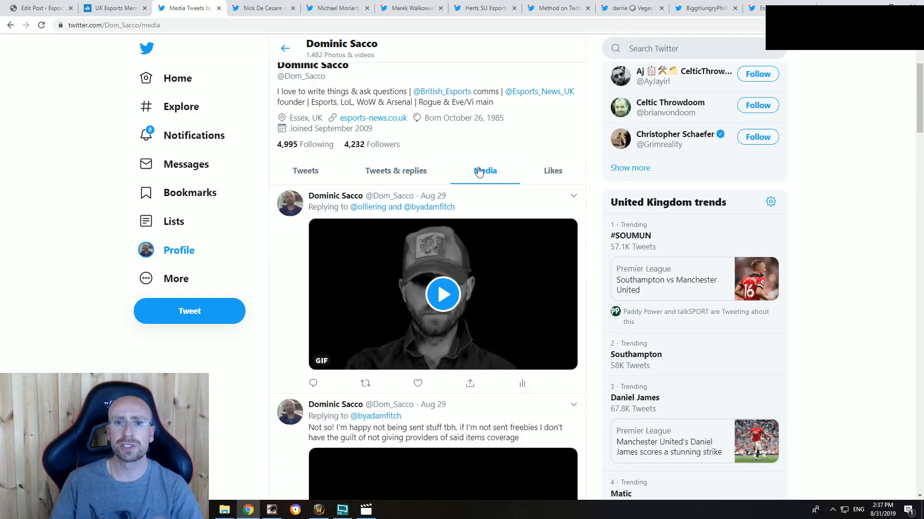
# Step: Go back through the media posts to mid-June 2019 and open the tweet "Why do my new work photos make me look like a madman?!"
pyautogui.scroll(-20, 483, 272)
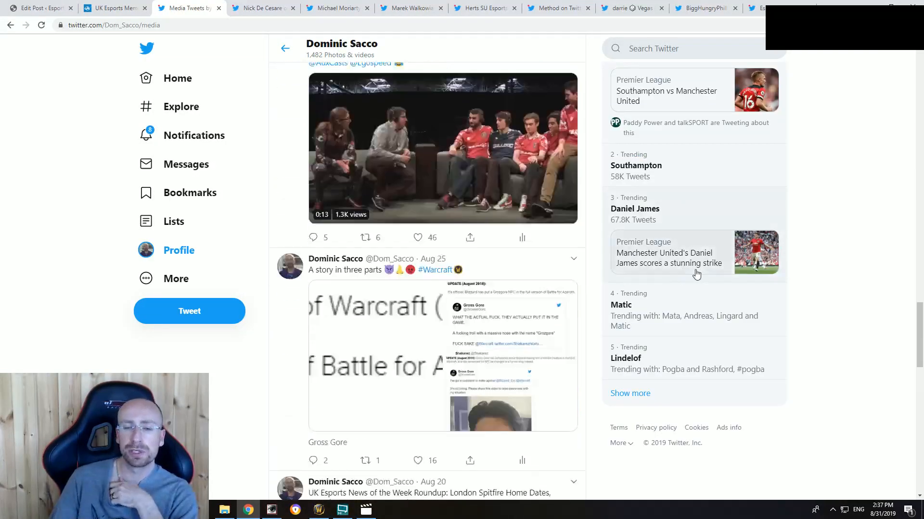
pyautogui.scroll(-5, 793, 269)
pyautogui.scroll(12, 814, 264)
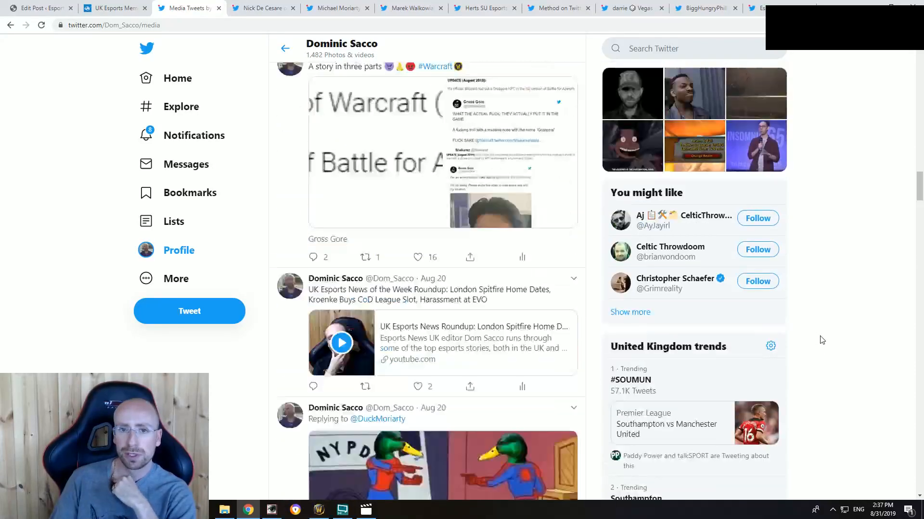
pyautogui.moveTo(919, 168); pyautogui.dragTo(905, 505)
pyautogui.scroll(14, 851, 390)
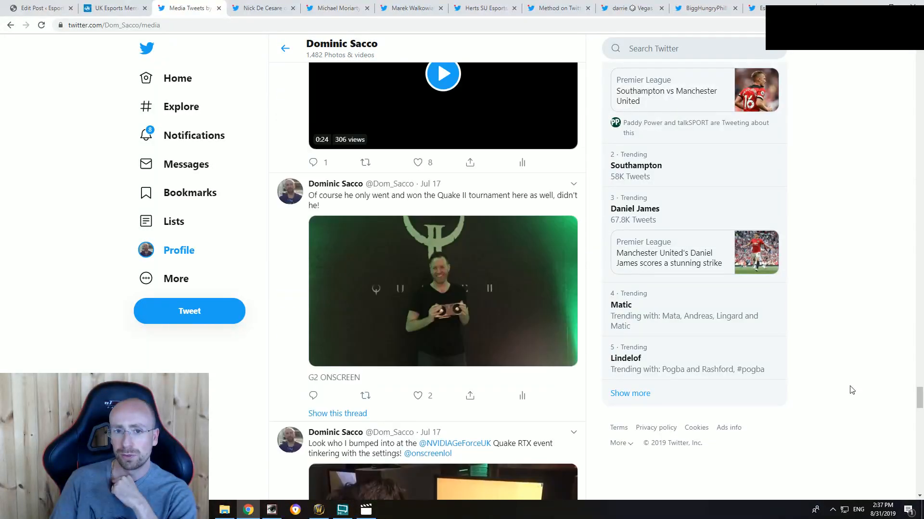
pyautogui.scroll(-10, 890, 380)
pyautogui.moveTo(919, 346); pyautogui.dragTo(909, 509)
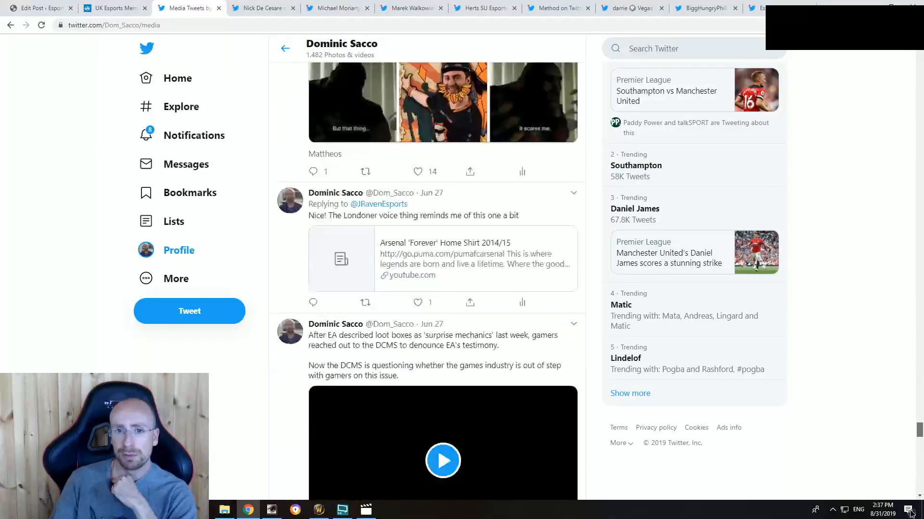
pyautogui.scroll(-20, 819, 370)
pyautogui.scroll(-14, 807, 384)
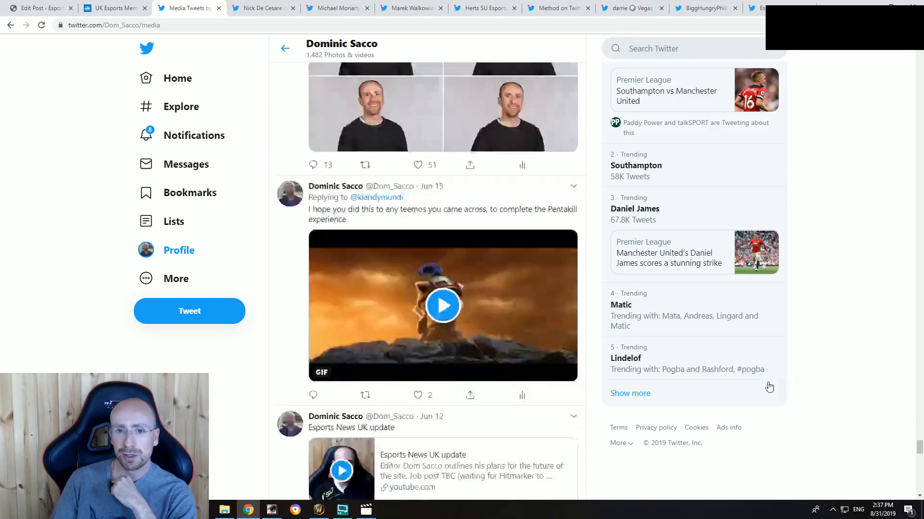
pyautogui.scroll(6, 720, 373)
pyautogui.click(435, 271)
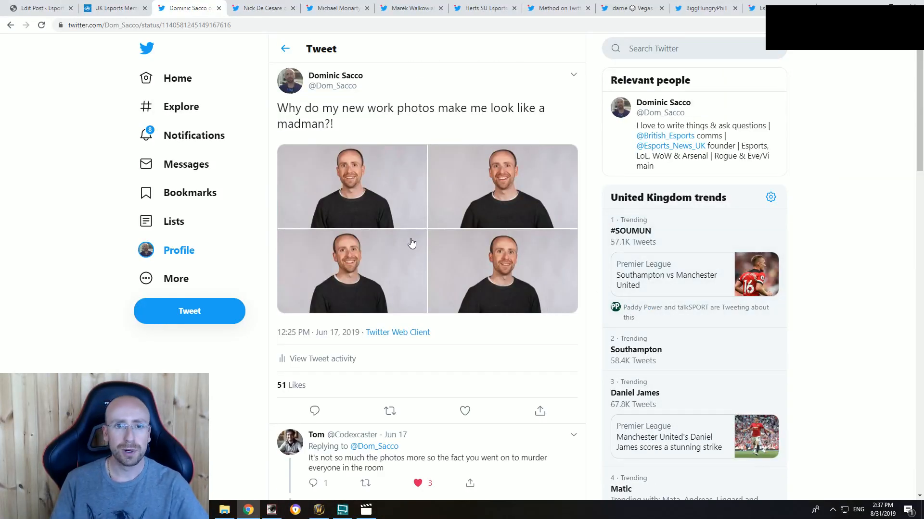
# Step: Enlarge the page to 125%, view the work photos at full size and close the tweet's tab
pyautogui.hotkey('ctrl', '+')
pyautogui.hotkey('ctrl', '+')
pyautogui.hotkey('ctrl', '+')
pyautogui.hotkey('ctrl', '+')
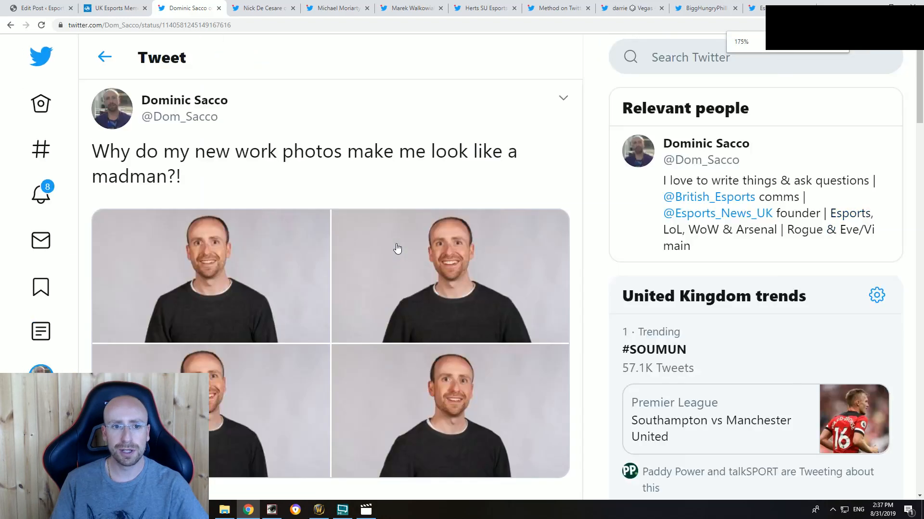
pyautogui.hotkey('ctrl', '-')
pyautogui.hotkey('ctrl', '-')
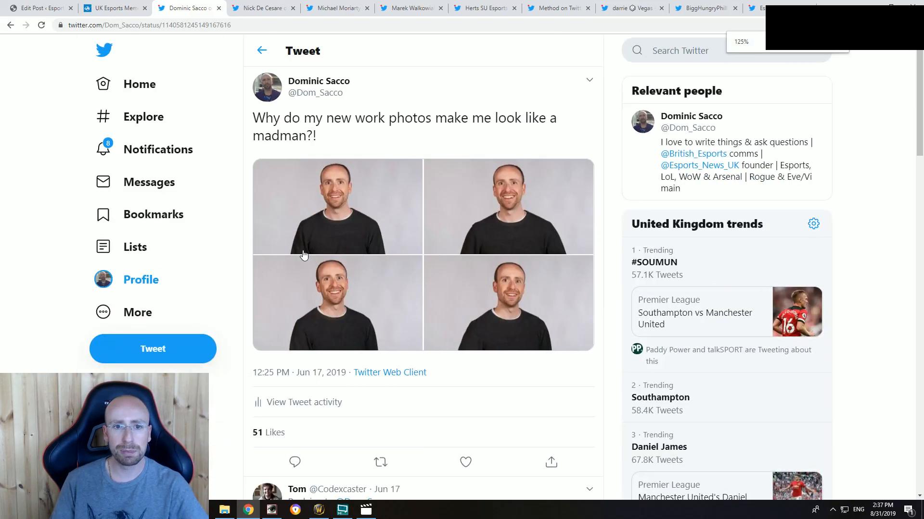
pyautogui.click(369, 226)
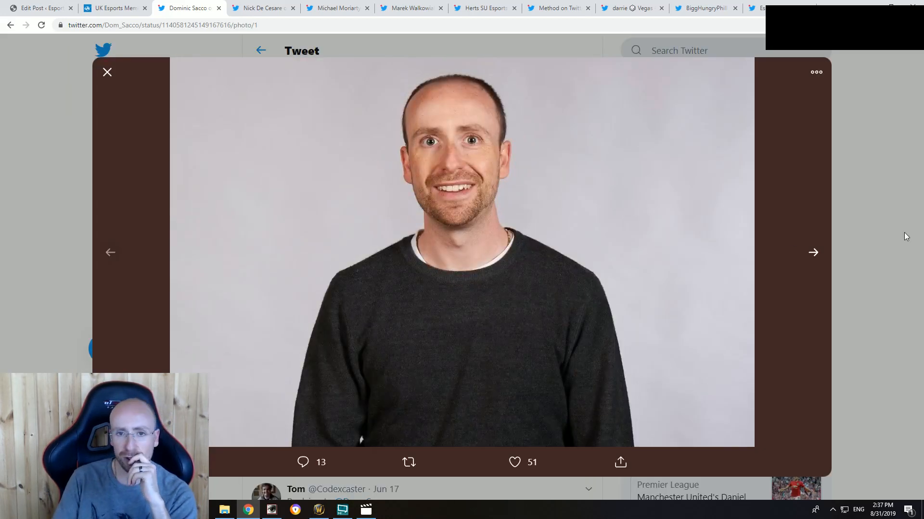
pyautogui.press('Right')
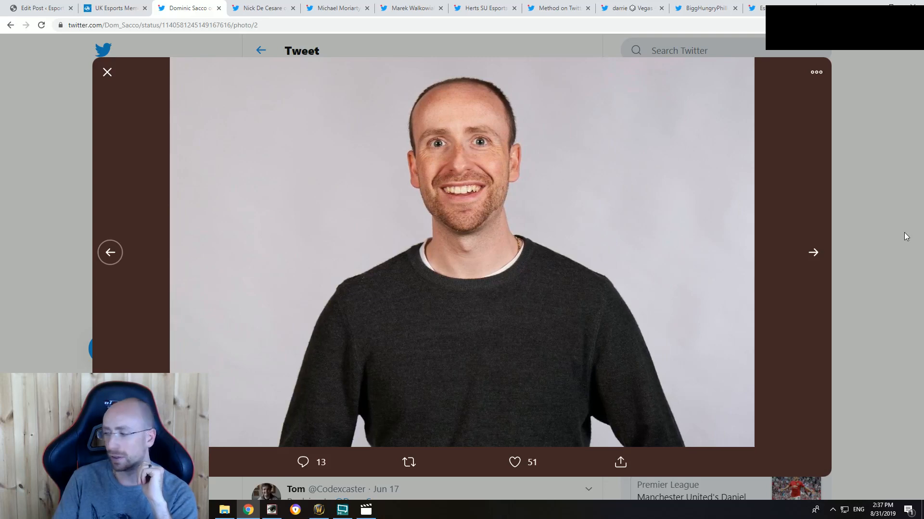
pyautogui.press('Right')
pyautogui.press('Right')
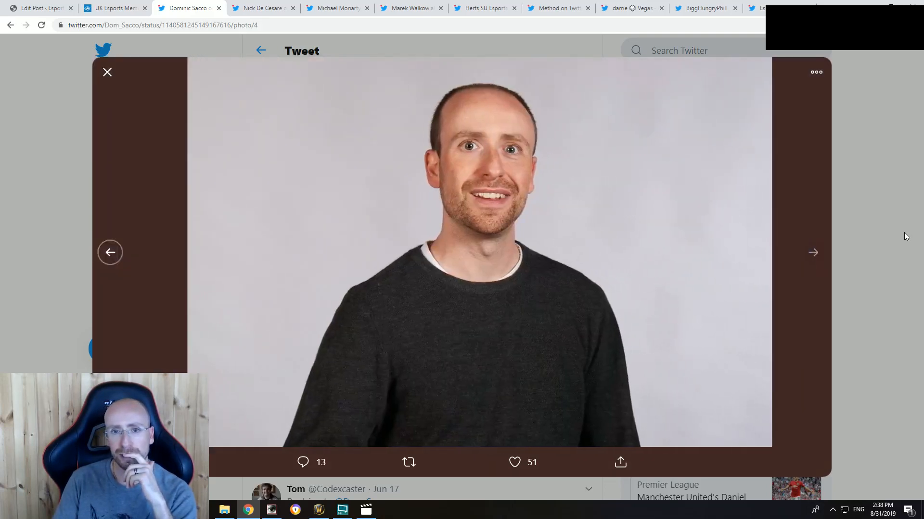
pyautogui.press('Left')
pyautogui.press('Left')
pyautogui.press('Left')
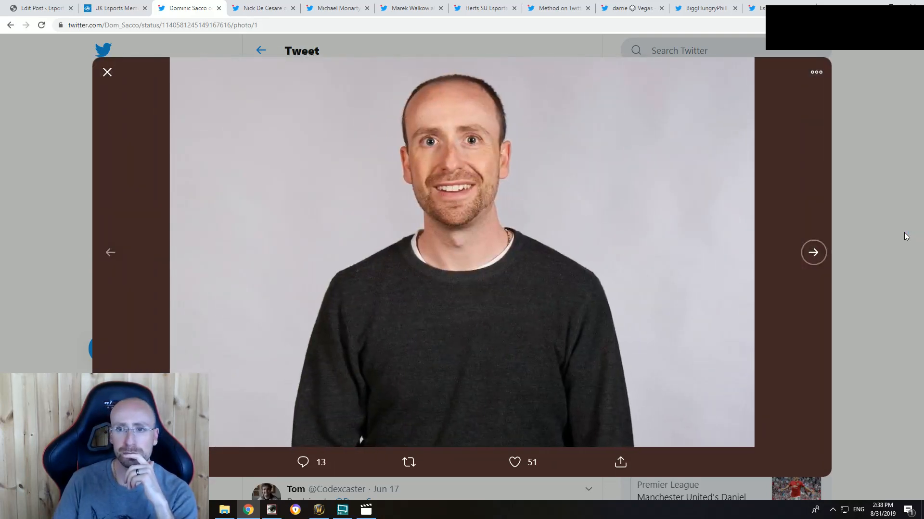
pyautogui.click(901, 108)
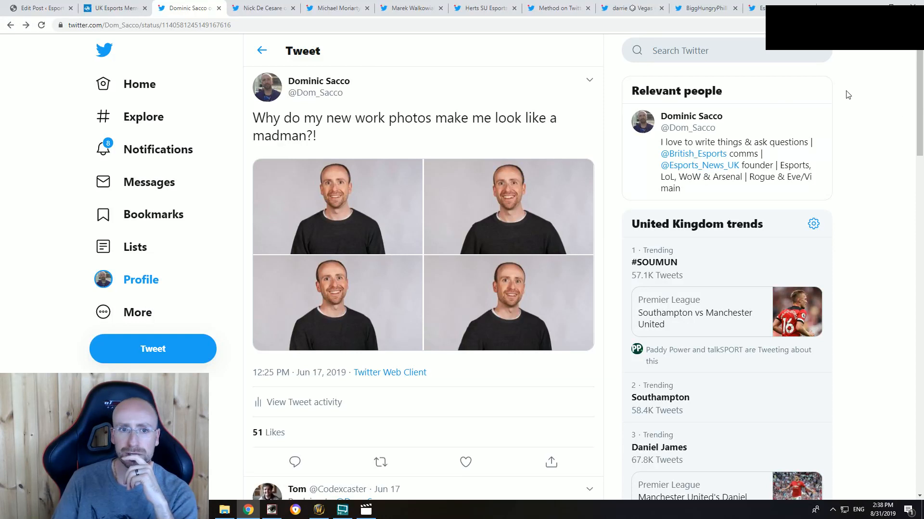
pyautogui.click(219, 8)
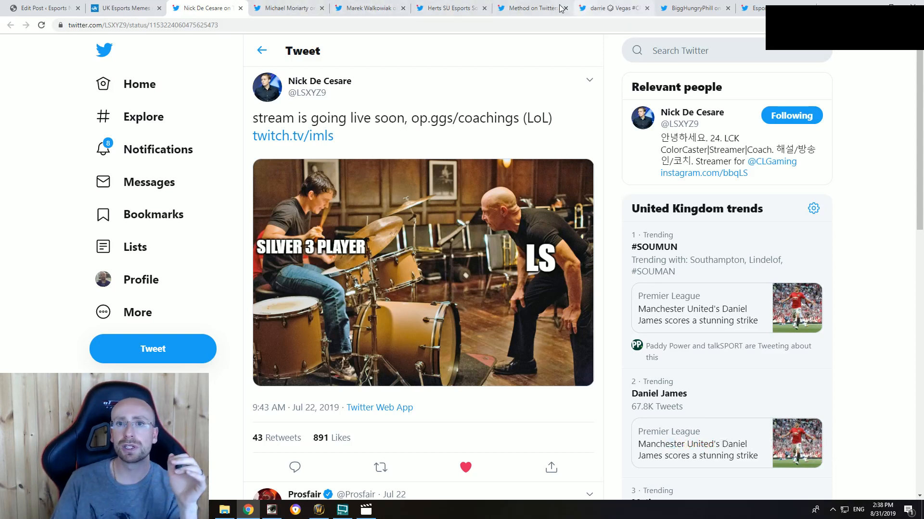
# Step: Reorder the open tweet tabs, putting the "look like trash on stream" casters tweet first and the Herts Area 51 Raid tweet second
pyautogui.click(529, 8)
pyautogui.click(618, 7)
pyautogui.click(693, 7)
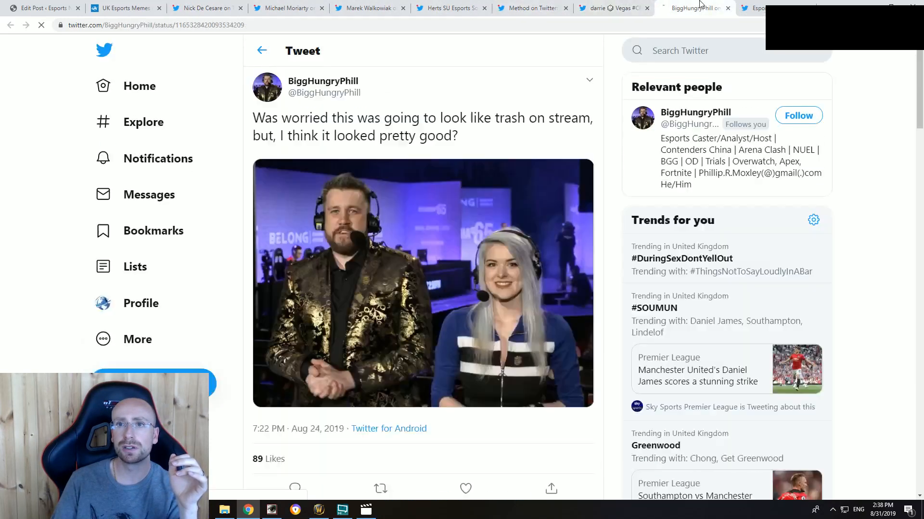
pyautogui.click(752, 7)
pyautogui.moveTo(688, 8); pyautogui.dragTo(208, 9)
pyautogui.moveTo(291, 7); pyautogui.dragTo(393, 8)
pyautogui.click(453, 8)
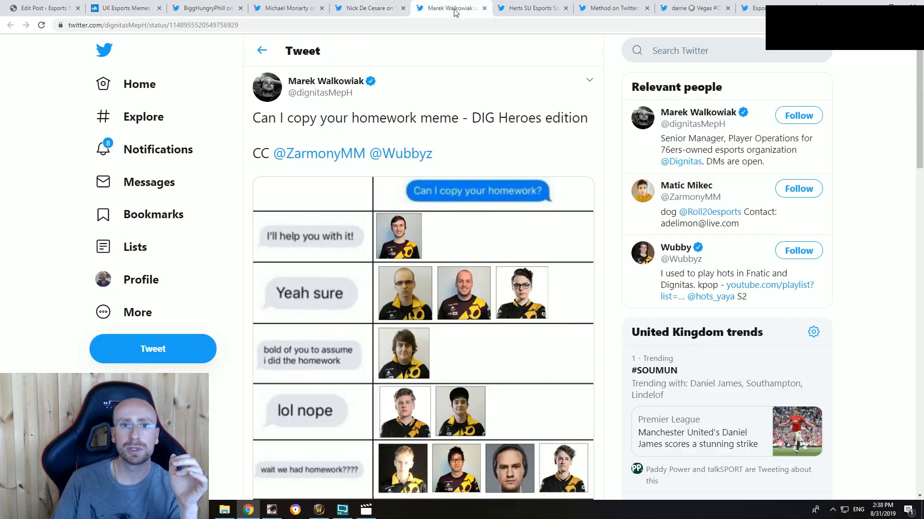
pyautogui.click(530, 8)
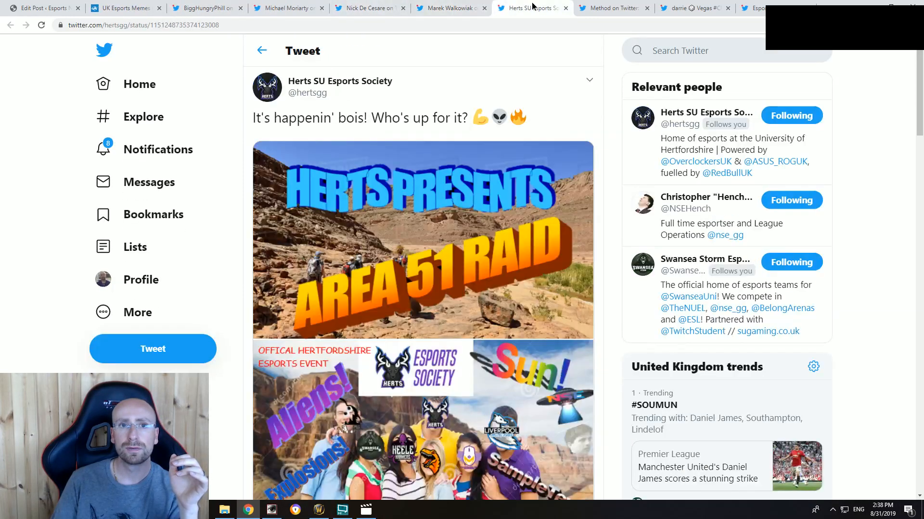
pyautogui.moveTo(529, 9); pyautogui.dragTo(289, 8)
# Step: Check the remaining tabs, including the Method meme tweet, the Esports News UK profile and the Herts Area 51 Raid tweet
pyautogui.click(553, 8)
pyautogui.click(610, 8)
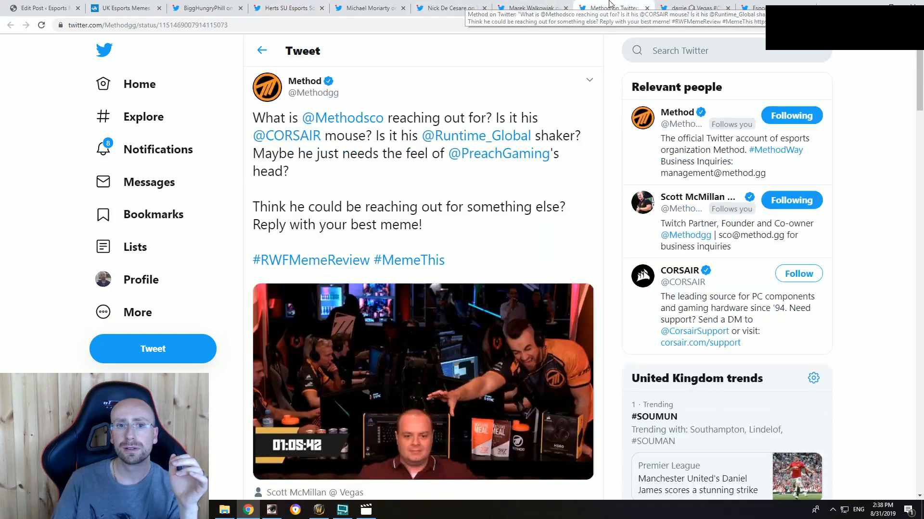
pyautogui.click(679, 7)
pyautogui.click(759, 6)
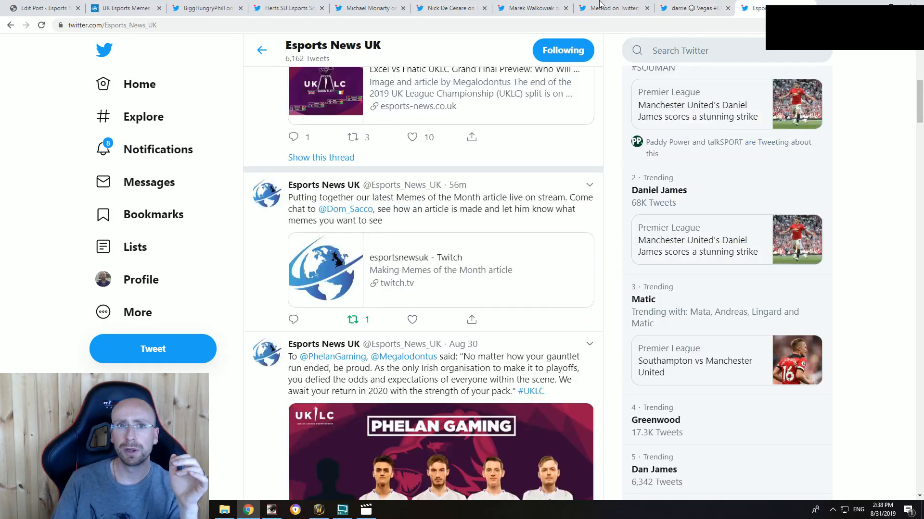
pyautogui.click(382, 5)
pyautogui.click(287, 4)
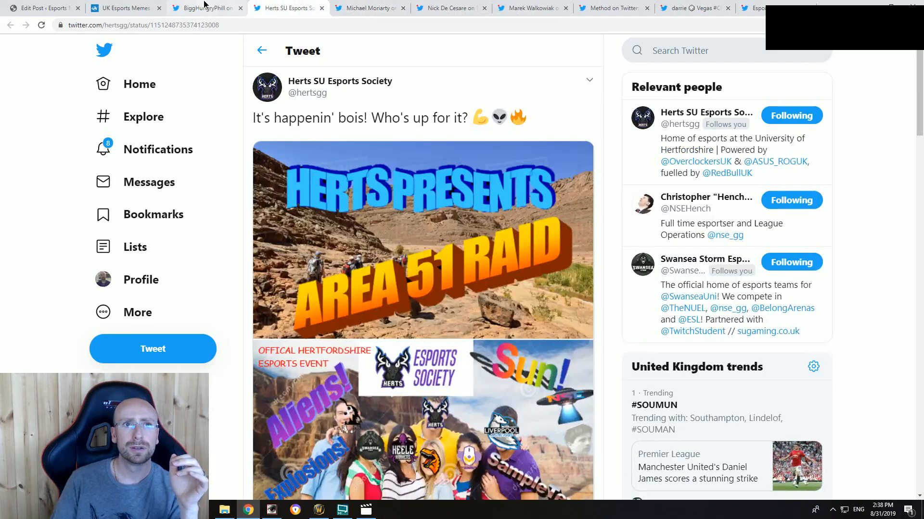
# Step: Copy the embed code of the "look like trash on stream" casters tweet, close the Twitter Publish page and return to the article draft
pyautogui.click(207, 7)
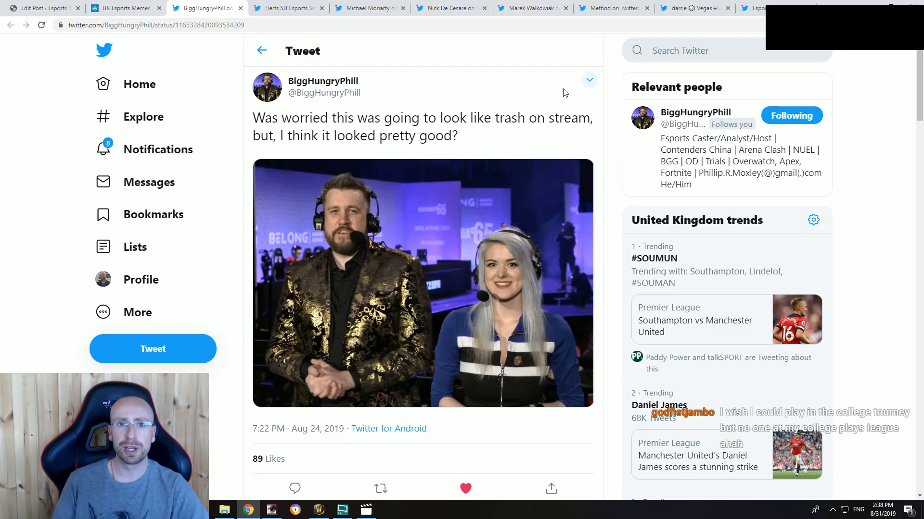
pyautogui.click(589, 80)
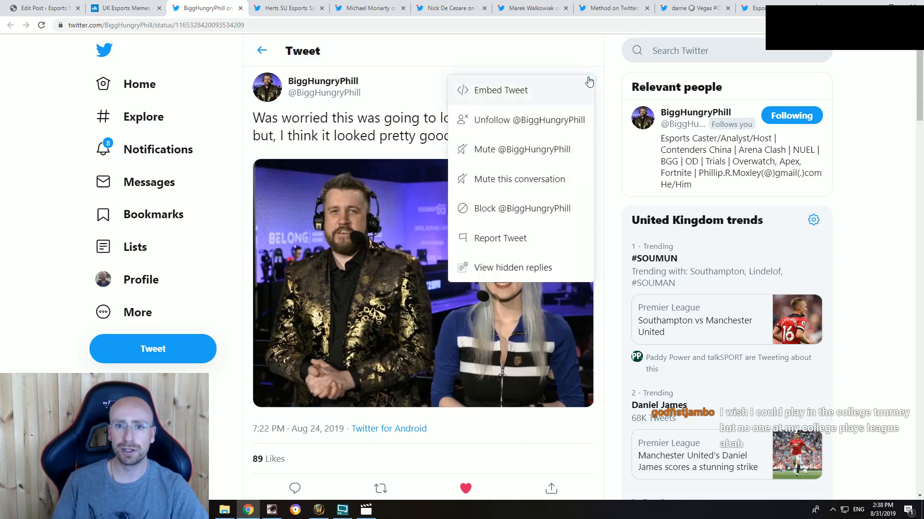
pyautogui.click(498, 90)
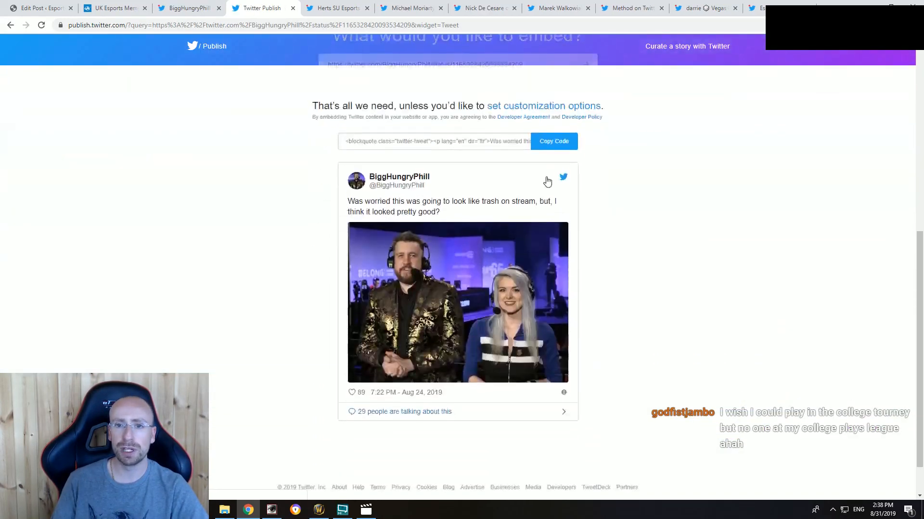
pyautogui.click(553, 135)
pyautogui.click(568, 211)
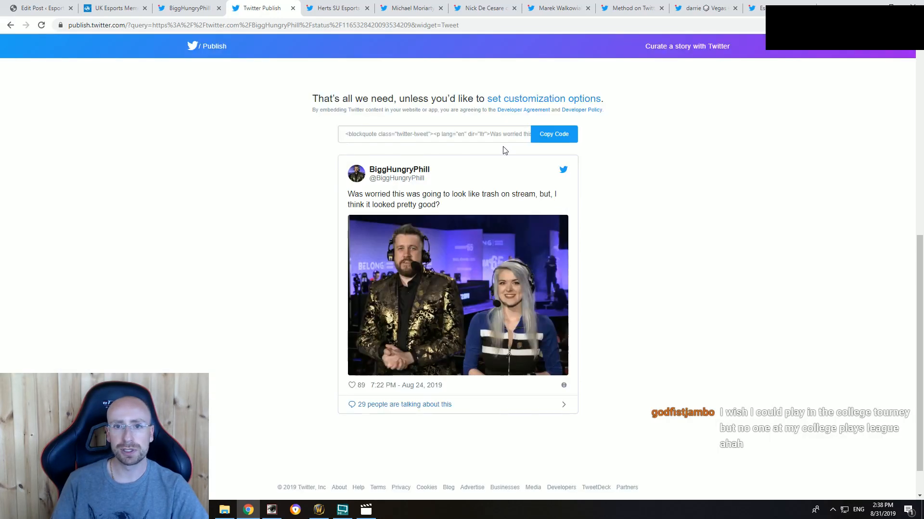
pyautogui.click(293, 8)
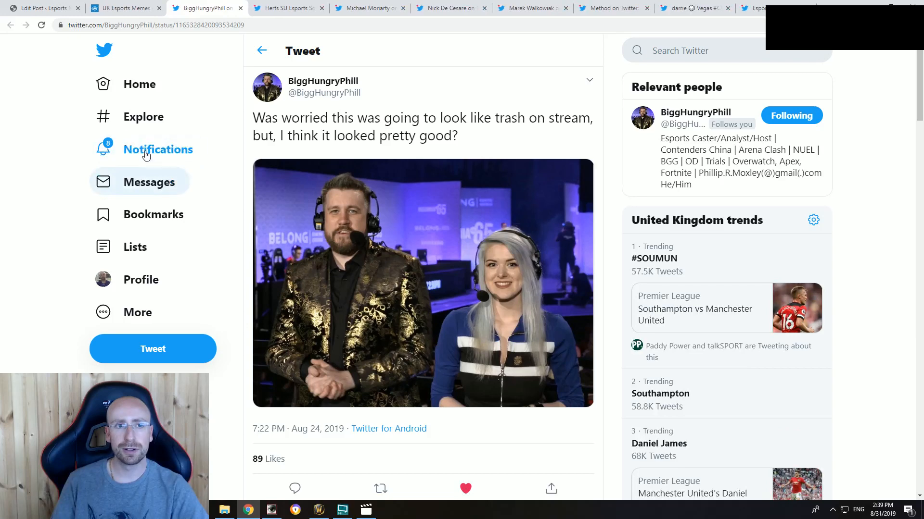
pyautogui.click(44, 8)
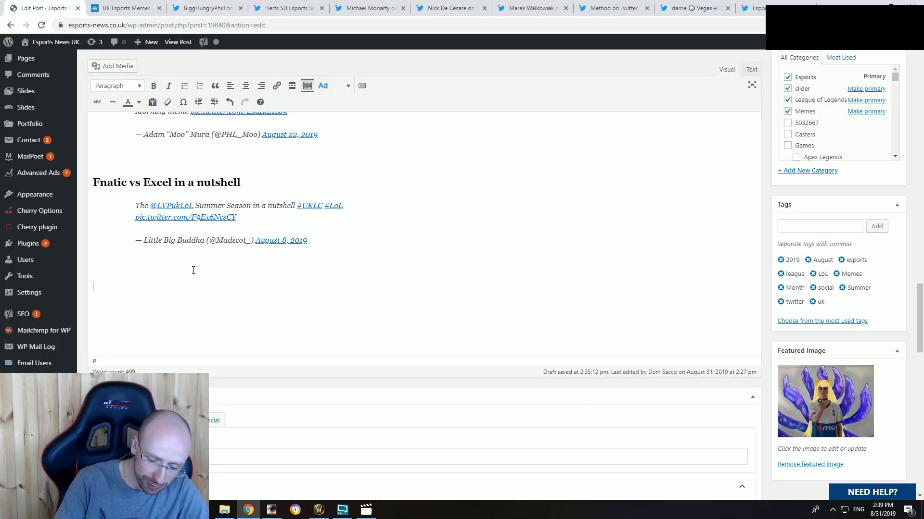
# Step: Below the Fnatic vs Excel tweet, add a line with the caster's first name followed by "'s amazing technicolour dreamcoat"
pyautogui.write('Phill')
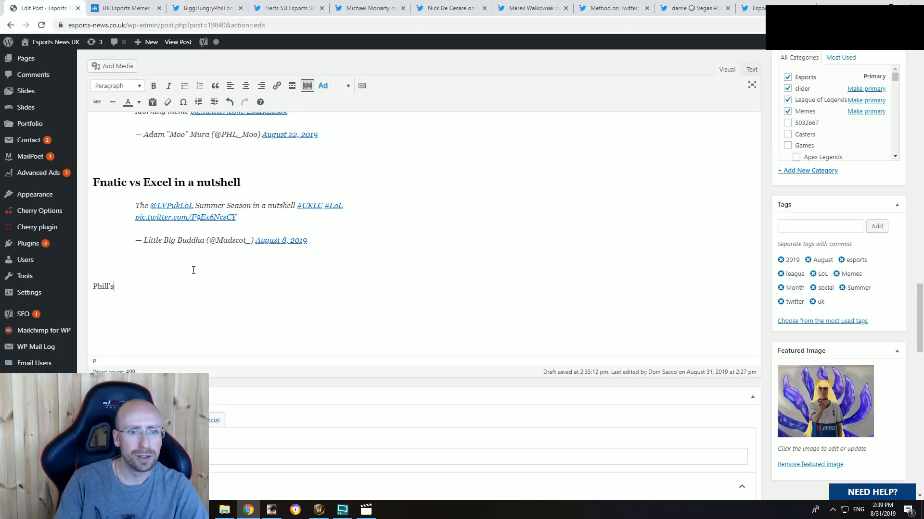
pyautogui.write("'s am")
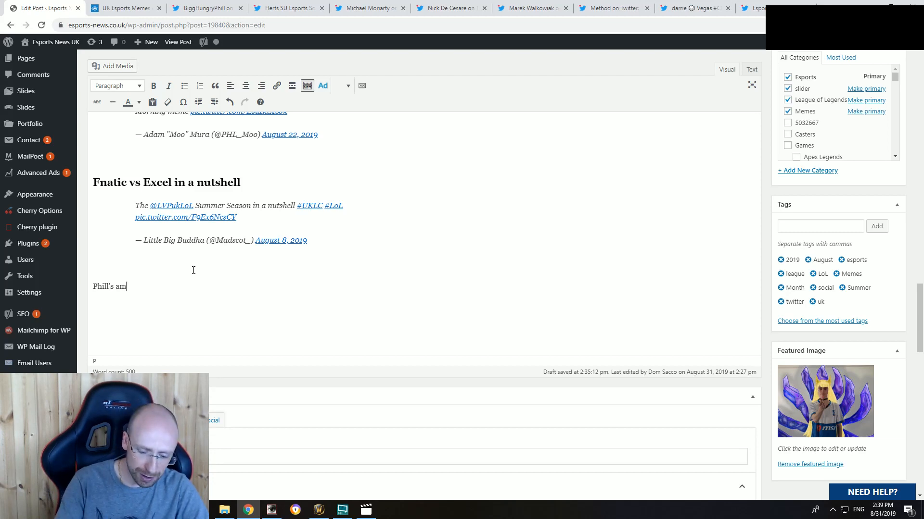
pyautogui.write('azing technocl')
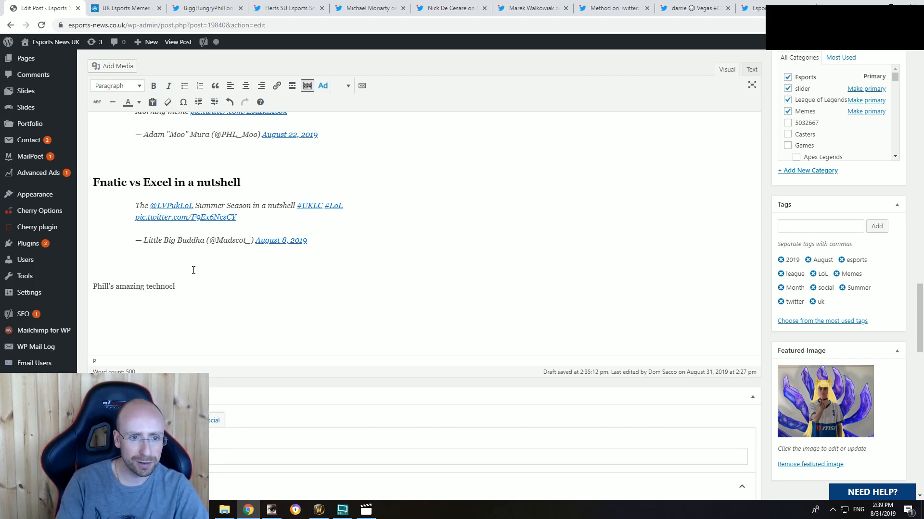
pyautogui.press('BackSpace')
pyautogui.press('BackSpace')
pyautogui.press('BackSpace')
pyautogui.write('ico')
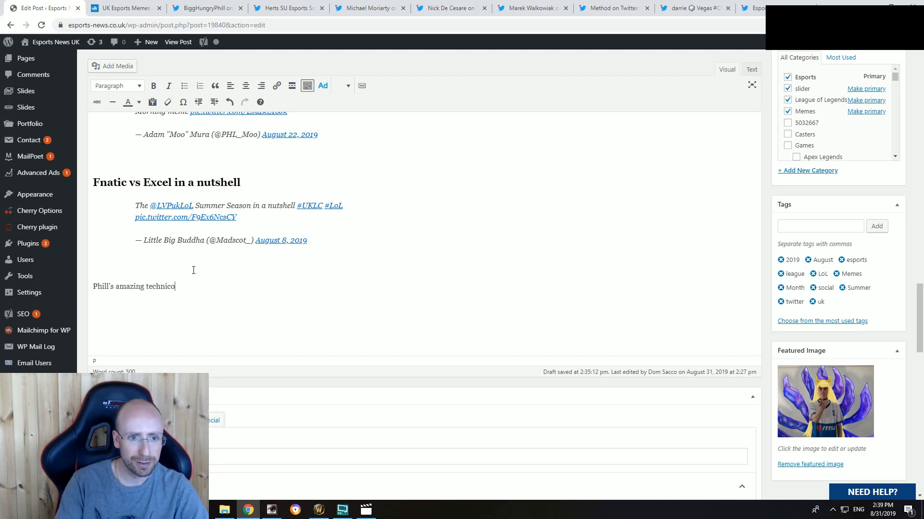
pyautogui.write('lour dreamcoat')
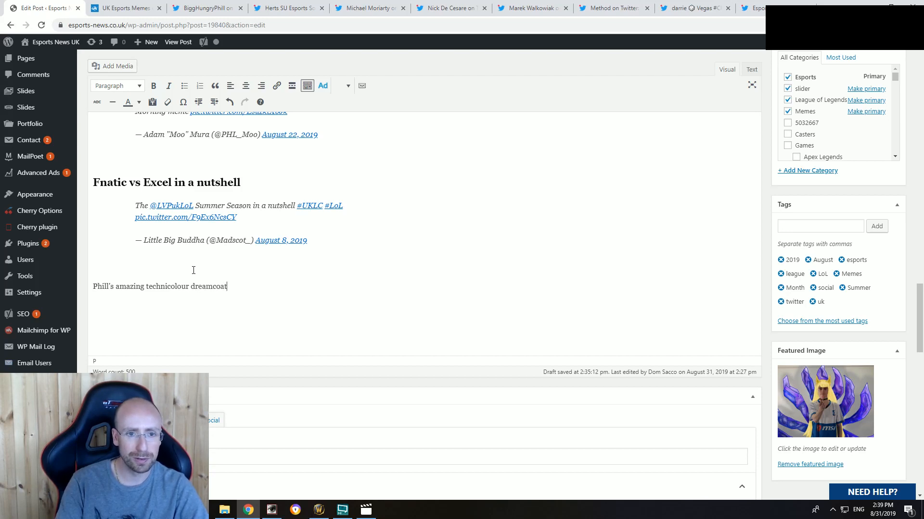
pyautogui.press('Return')
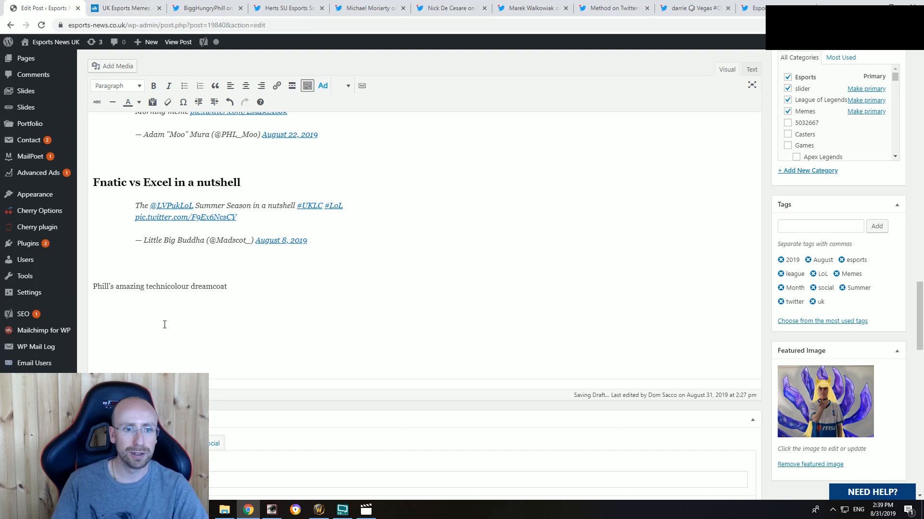
# Step: Format the "amazing technicolour dreamcoat" line as a bold Heading 2
pyautogui.moveTo(227, 287); pyautogui.dragTo(93, 287)
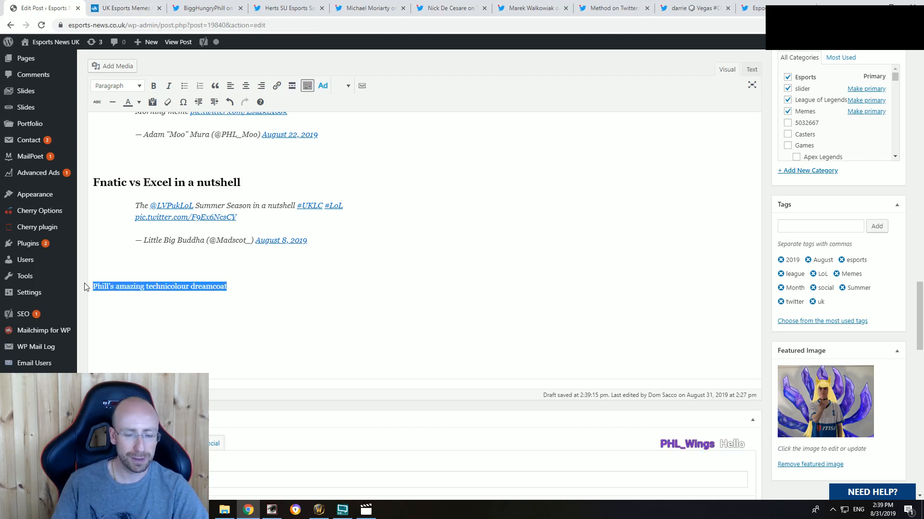
pyautogui.hotkey('ctrl', 'b')
pyautogui.click(133, 87)
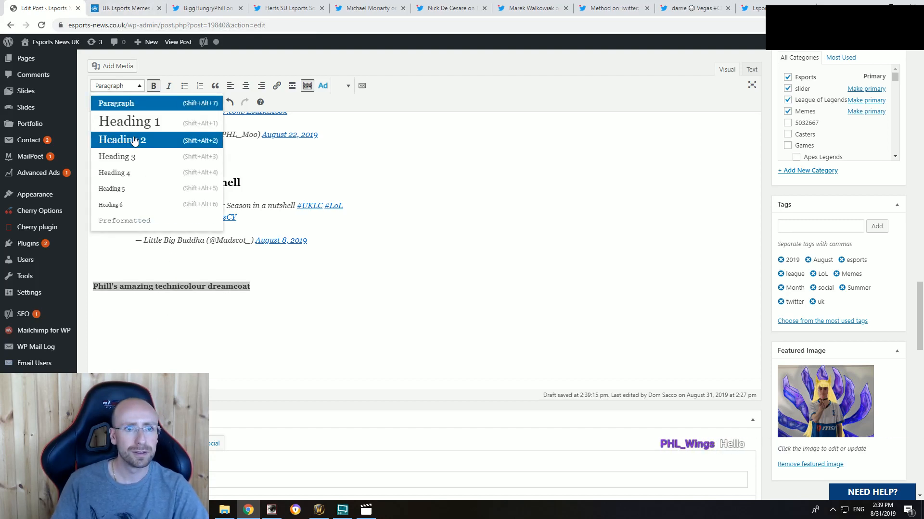
pyautogui.click(134, 140)
# Step: Write the introduction "No words needed." under the technicolour dreamcoat heading
pyautogui.press('End')
pyautogui.press('Return')
pyautogui.write('N')
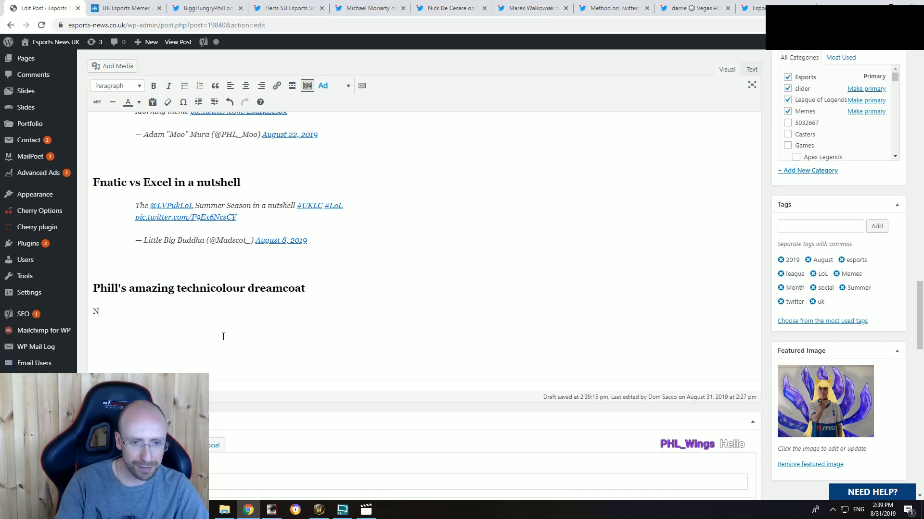
pyautogui.write('o words n')
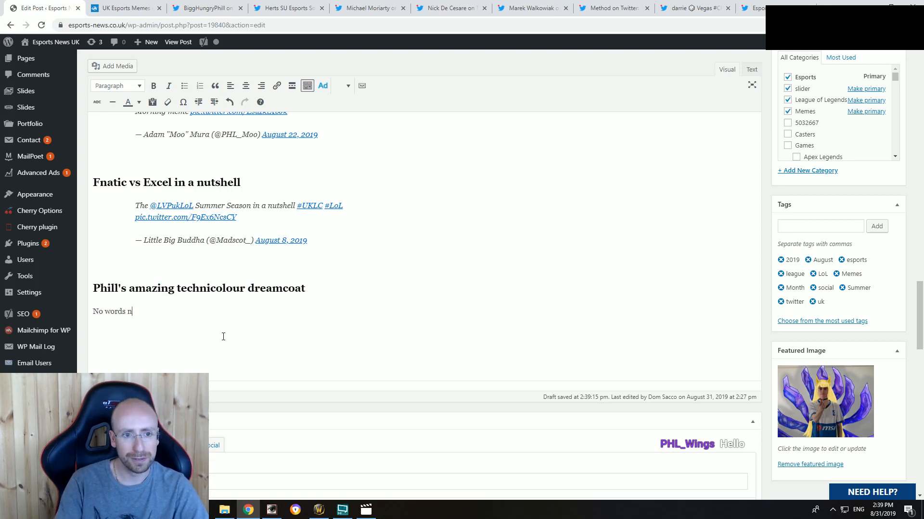
pyautogui.write('eeded.')
# Step: Embed the copied "look like trash on stream" tweet below "No words needed." using a placeholder replaced in the HTML source, and return to the visual view
pyautogui.press('Return')
pyautogui.write('sdsdsdsd')
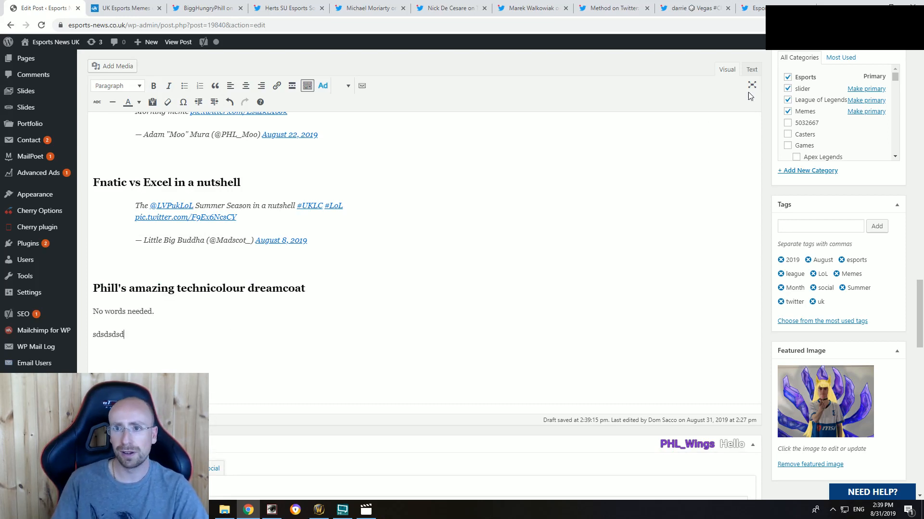
pyautogui.click(751, 70)
pyautogui.moveTo(122, 267); pyautogui.dragTo(93, 267)
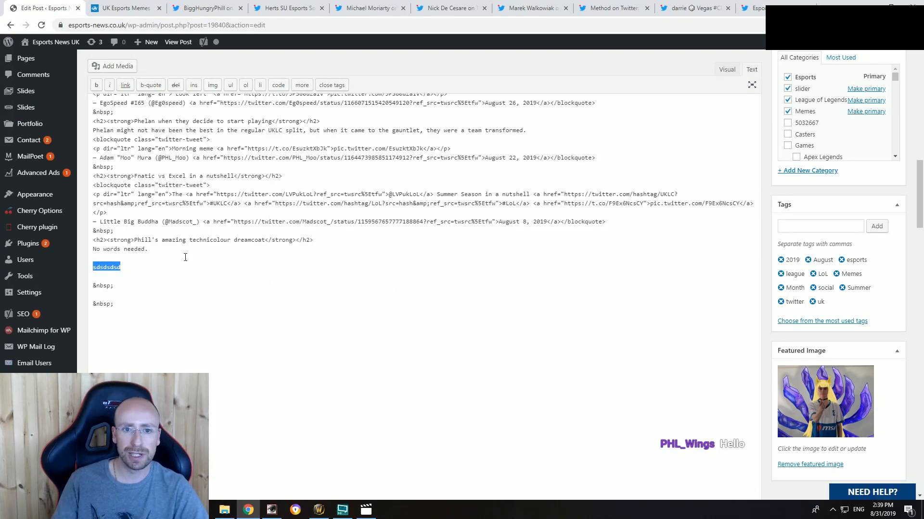
pyautogui.hotkey('ctrl', 'v')
pyautogui.click(727, 70)
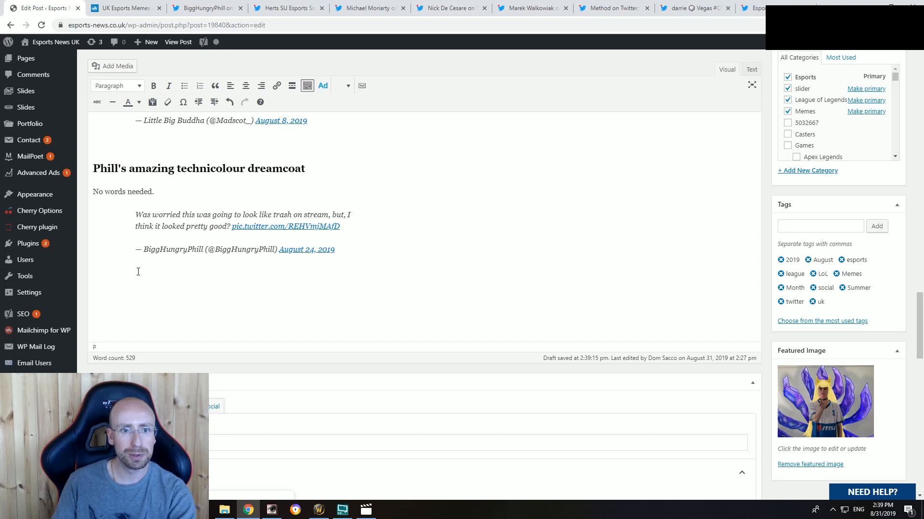
# Step: Look at the casters' "look like trash on stream" tweet again and close its tab
pyautogui.click(212, 5)
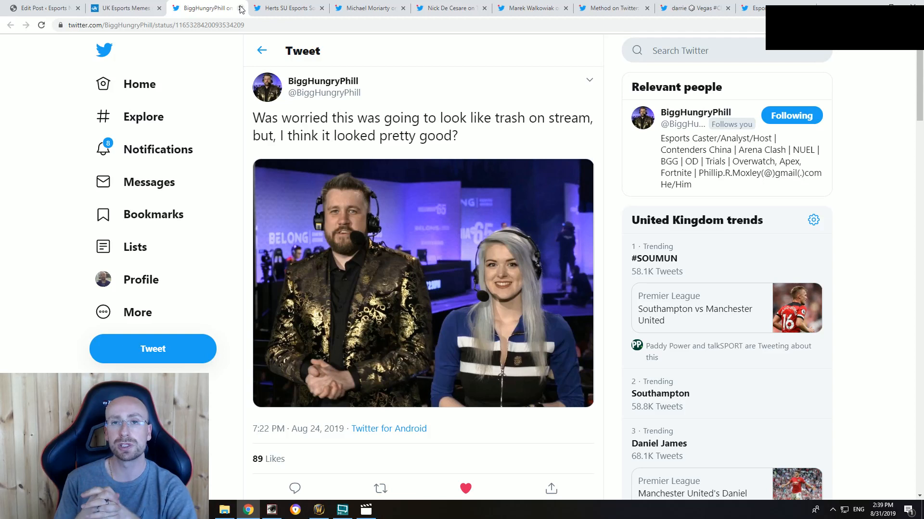
pyautogui.click(241, 8)
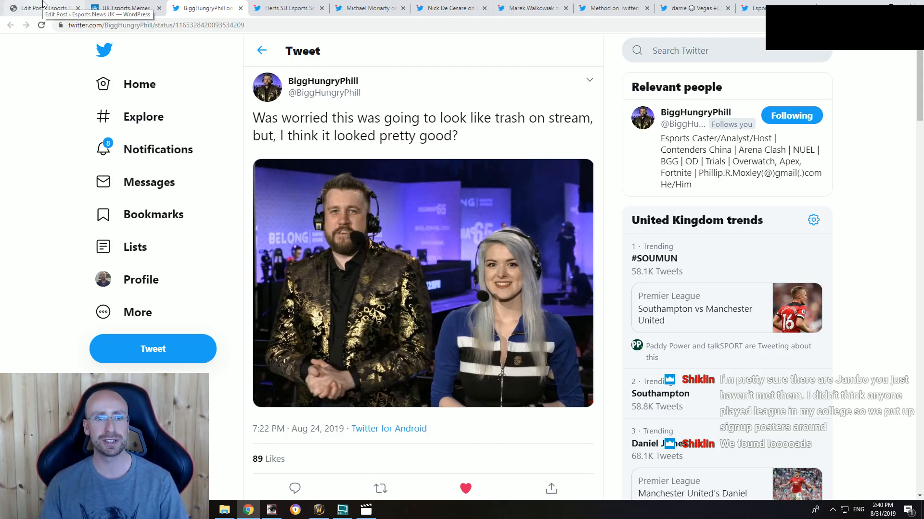
pyautogui.click(240, 8)
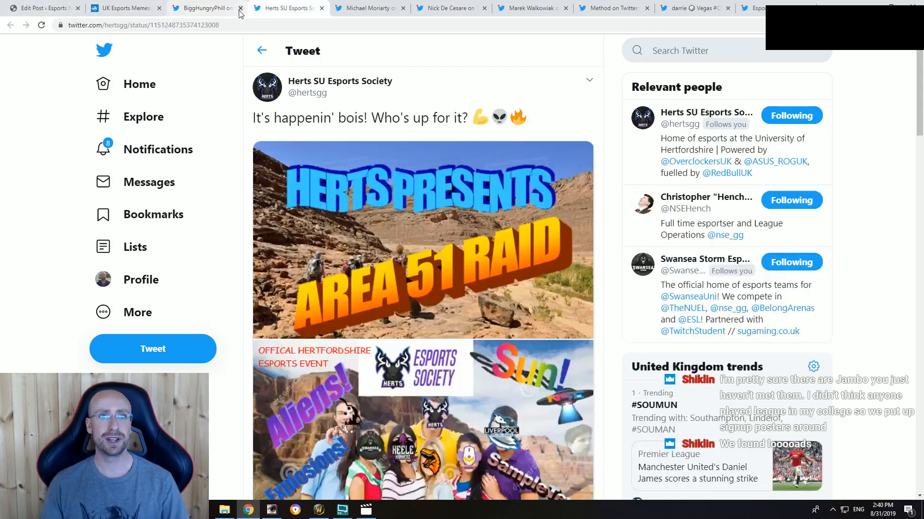
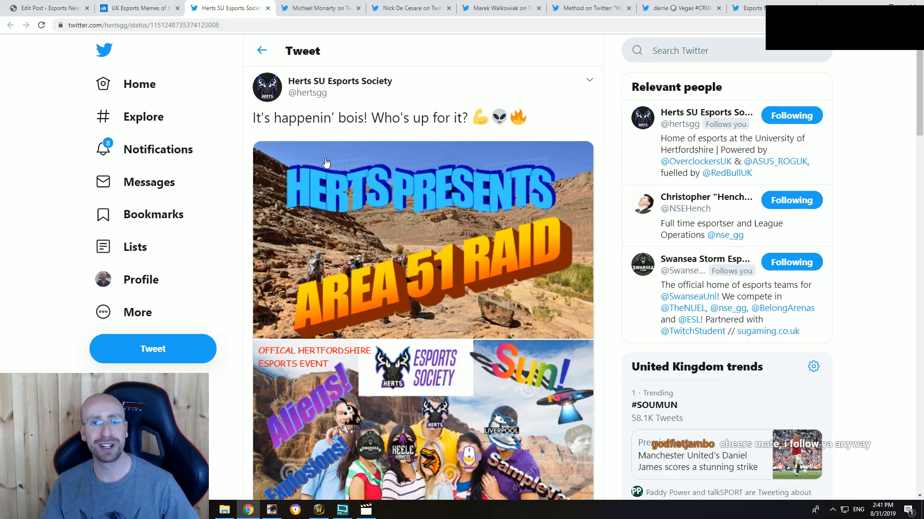
# Step: Examine the Herts SU Esports Society Area 51 raid tweet, its image and the replies from other university esports accounts
pyautogui.scroll(-5, 326, 164)
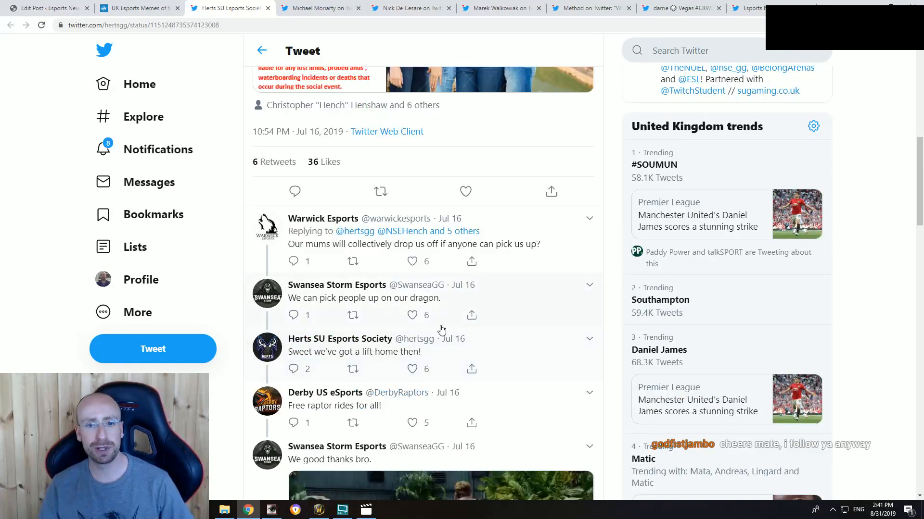
pyautogui.scroll(10, 441, 330)
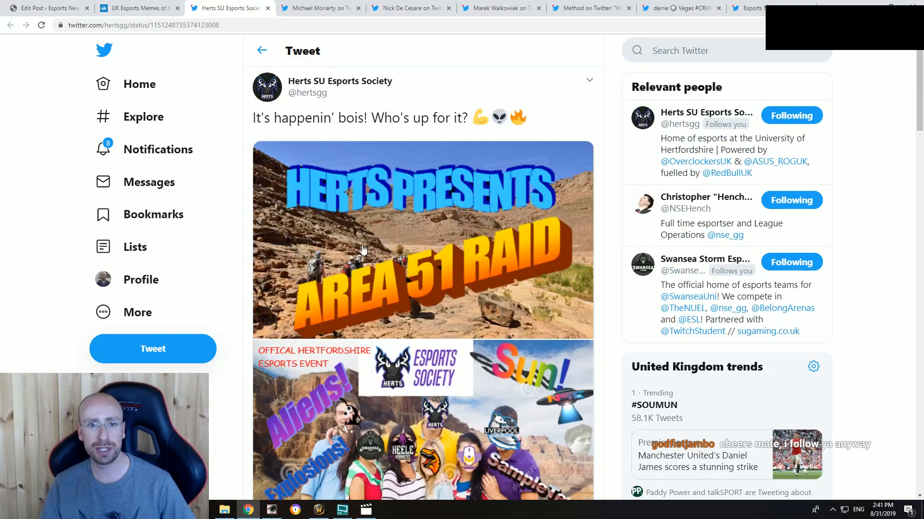
pyautogui.moveTo(328, 90)
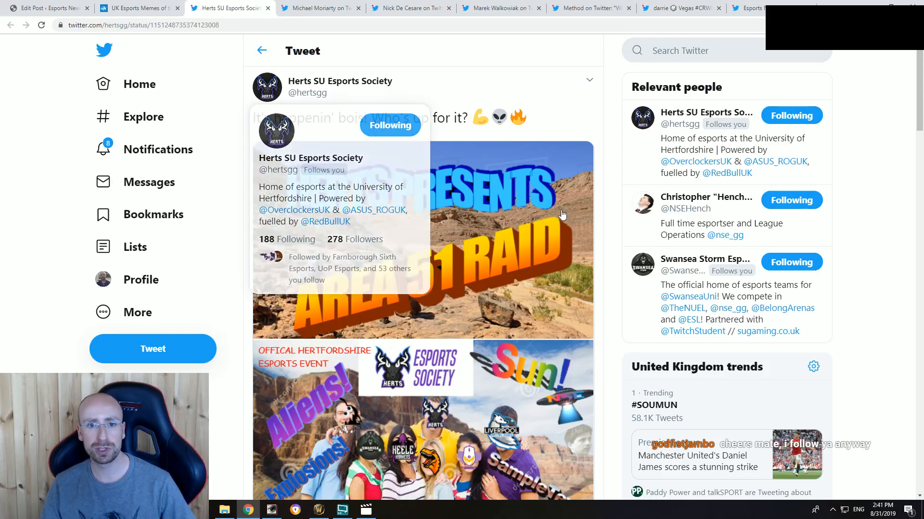
pyautogui.scroll(-3, 464, 342)
pyautogui.scroll(1, 465, 342)
pyautogui.scroll(2, 464, 342)
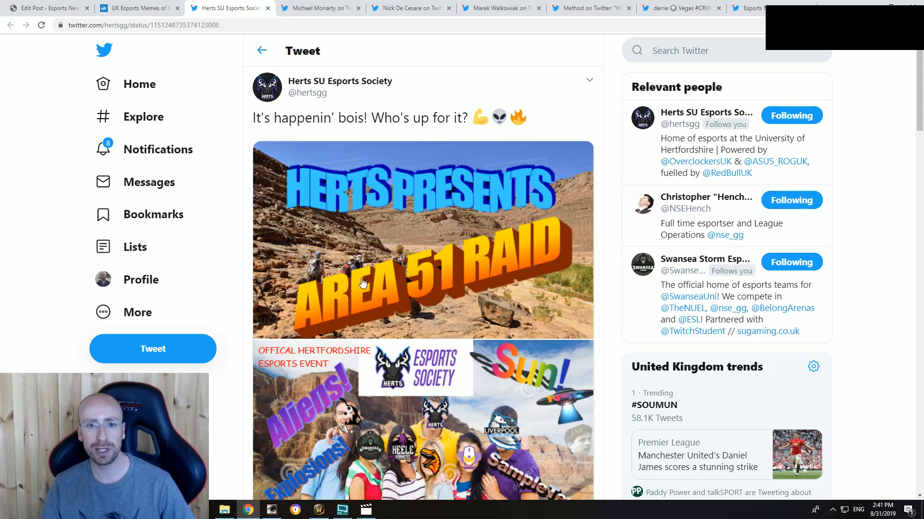
pyautogui.scroll(-3, 488, 295)
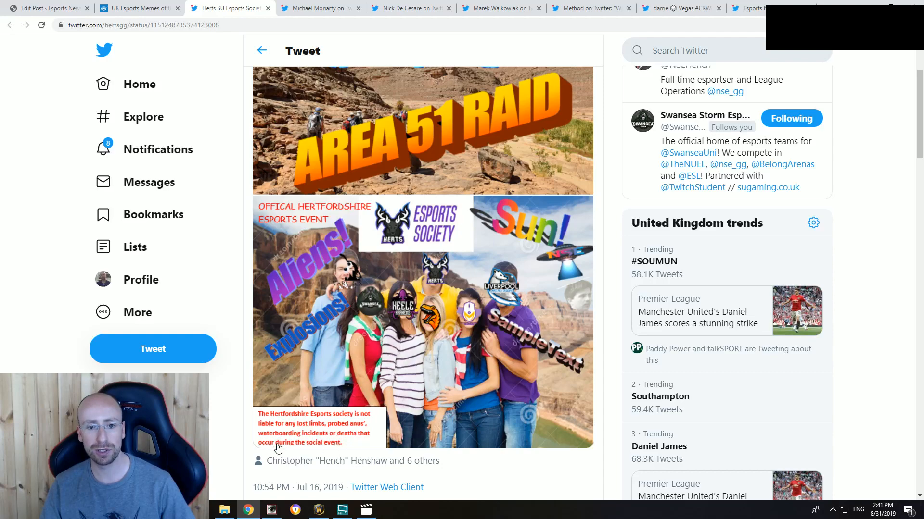
pyautogui.scroll(-3, 317, 441)
pyautogui.scroll(-3, 386, 392)
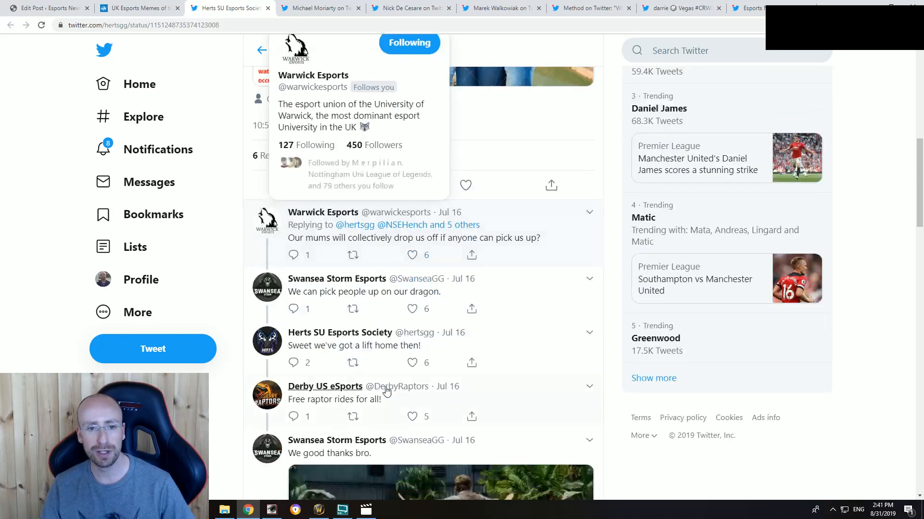
pyautogui.scroll(-4, 387, 391)
pyautogui.scroll(2, 408, 432)
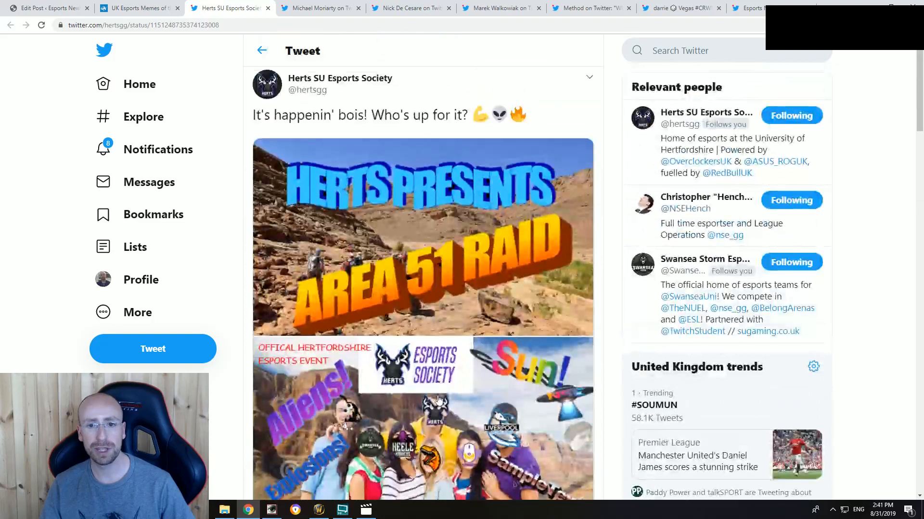
pyautogui.scroll(-4, 486, 322)
pyautogui.scroll(4, 465, 299)
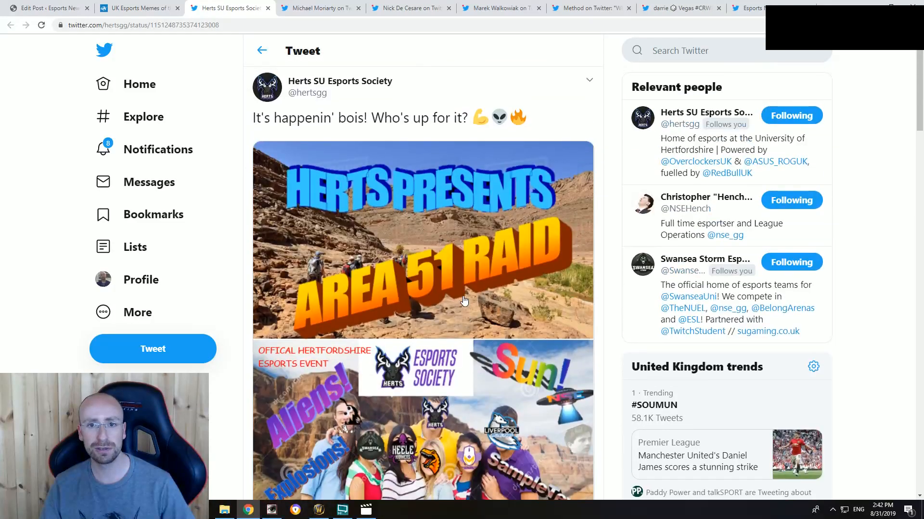
# Step: Generate the embed code for the Herts SU Esports Society tweet and copy it
pyautogui.click(589, 78)
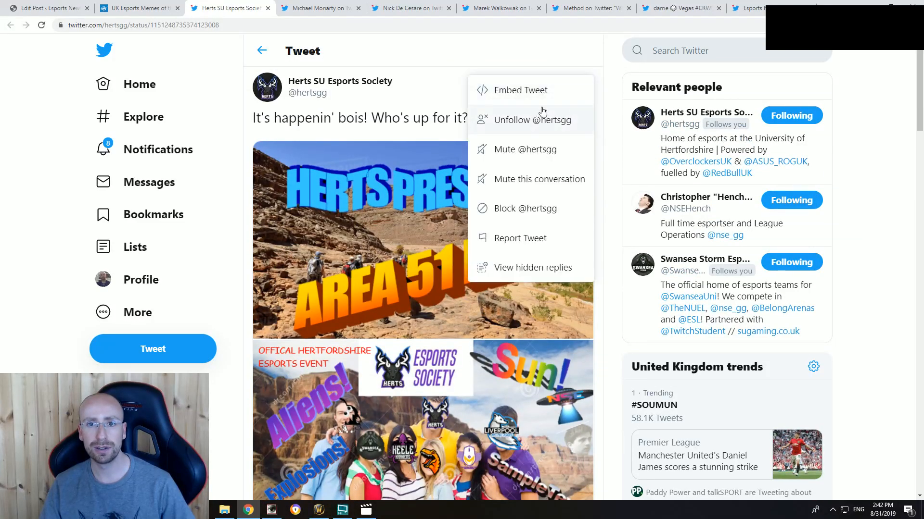
pyautogui.click(528, 92)
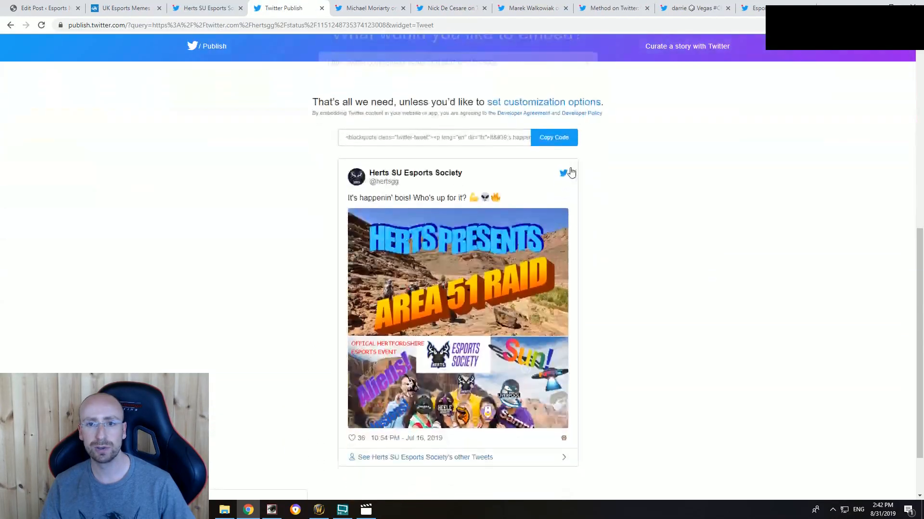
pyautogui.click(554, 135)
pyautogui.click(572, 211)
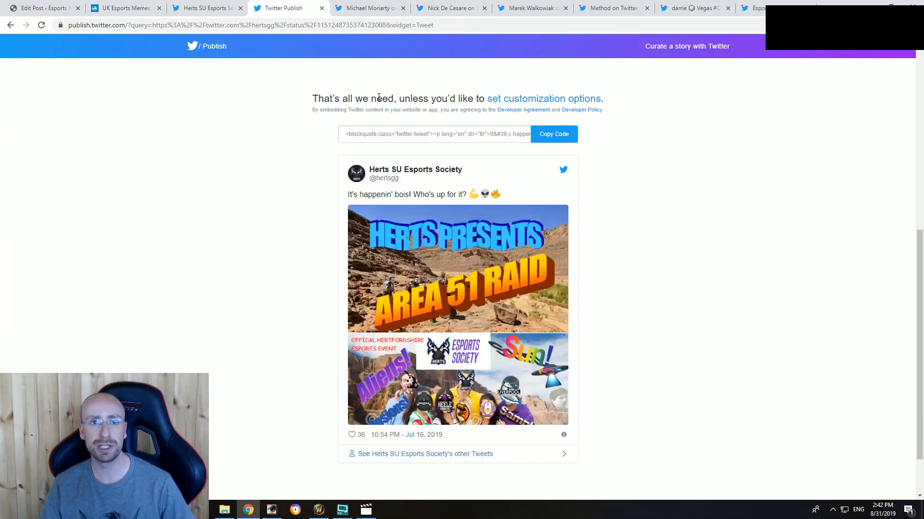
# Step: In the draft memes post, change the Area 51 section heading to "Wholesome Area 51 memes"
pyautogui.hotkey('ctrl', 'shift', 'Tab')
pyautogui.scroll(-4, 369, 313)
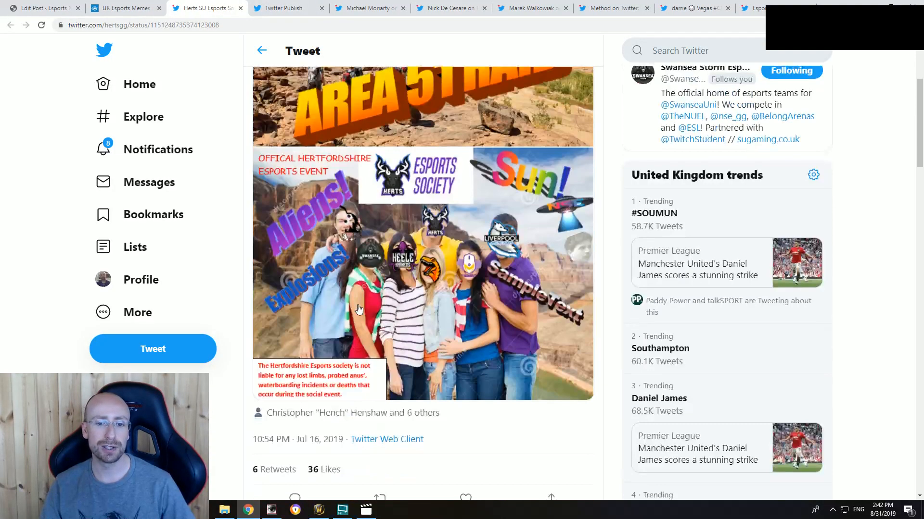
pyautogui.scroll(4, 318, 286)
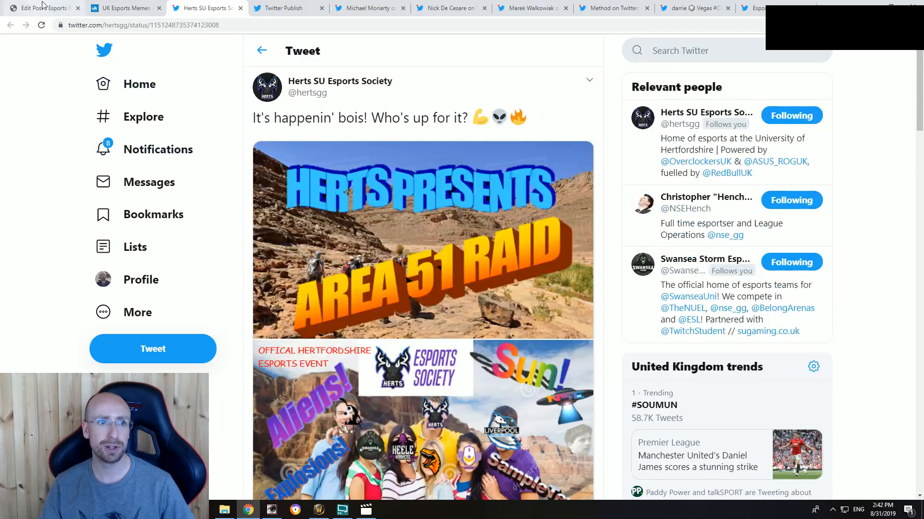
pyautogui.click(42, 6)
pyautogui.scroll(5, 197, 246)
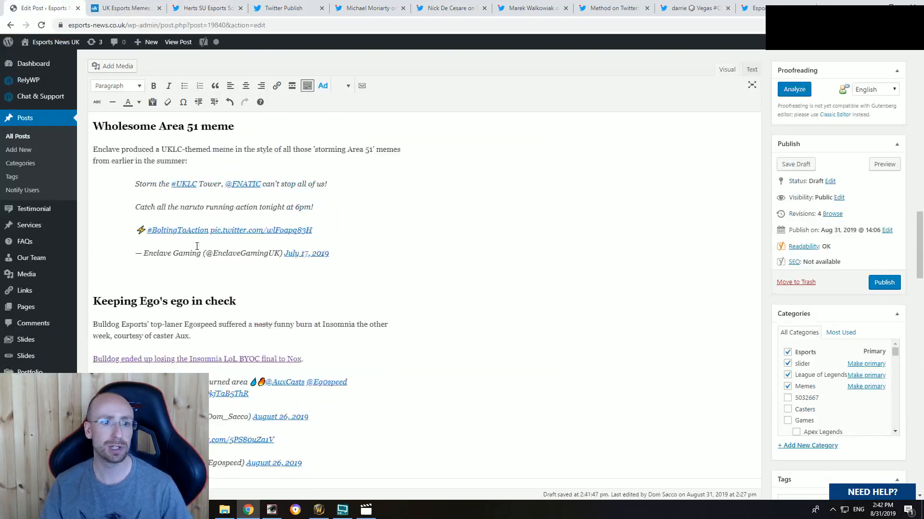
pyautogui.scroll(3, 197, 247)
pyautogui.scroll(-2, 197, 246)
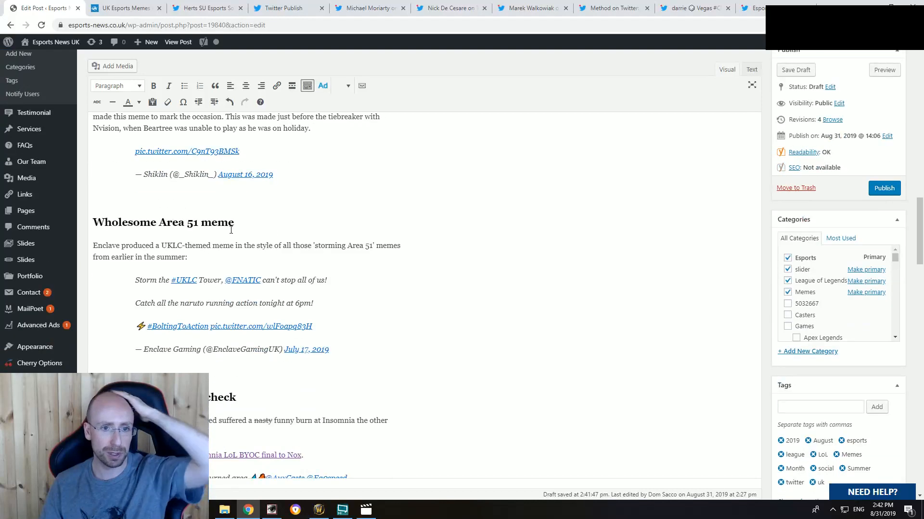
pyautogui.click(241, 222)
pyautogui.write('s')
# Step: Add two placeholder lines reading "sdsdsd" below the Enclave Gaming tweet in the Area 51 section
pyautogui.click(178, 363)
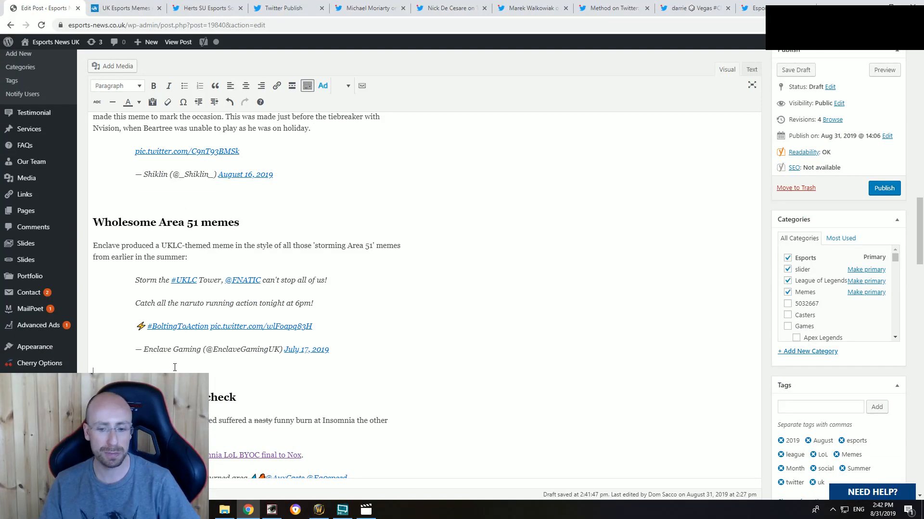
pyautogui.scroll(-1, 330, 271)
pyautogui.write('sdsdsd')
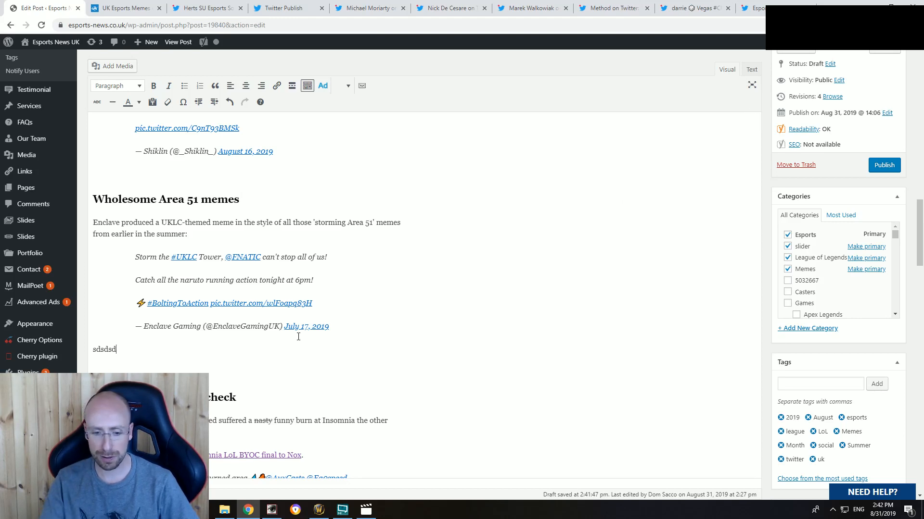
pyautogui.press('Return')
pyautogui.write('sdsd')
pyautogui.scroll(-1, 298, 336)
pyautogui.write('sd')
# Step: Replace the second placeholder line with the copied tweet embed code in the HTML source, and remove the stray script element below the embed
pyautogui.click(750, 70)
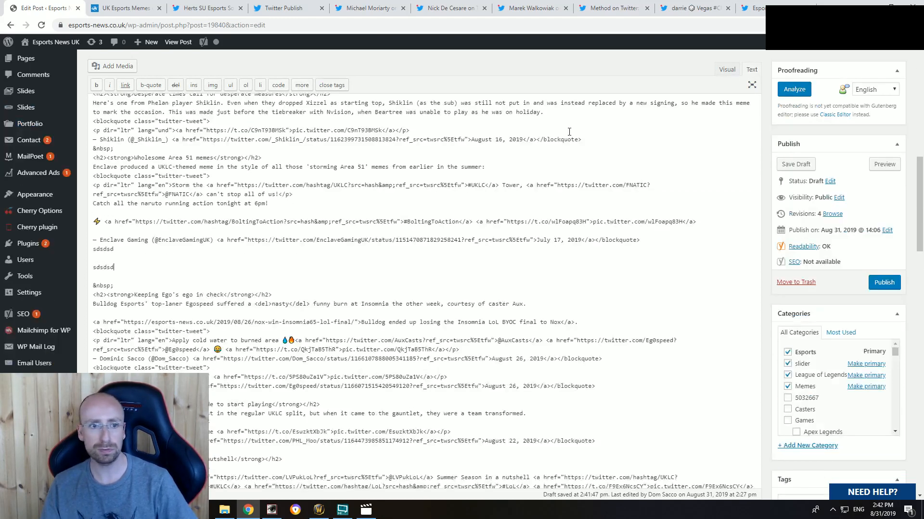
pyautogui.doubleClick(105, 271)
pyautogui.hotkey('ctrl', 'v')
pyautogui.click(729, 69)
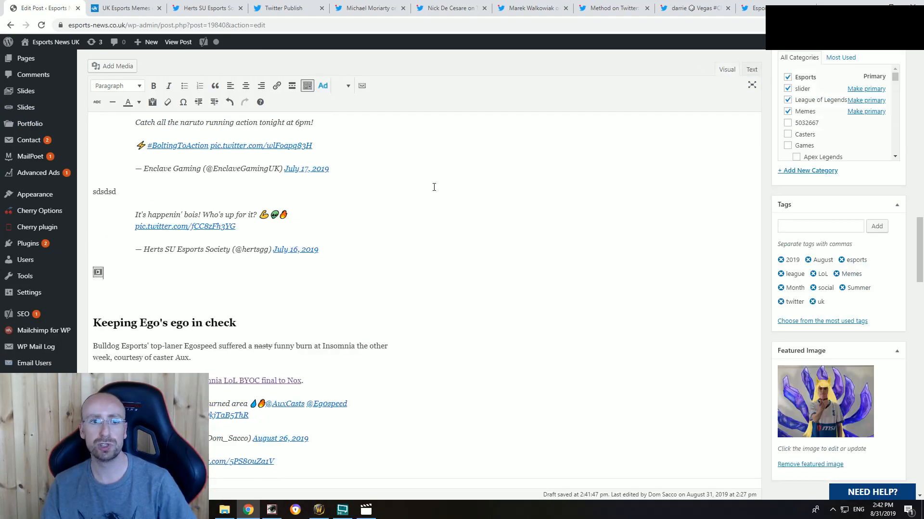
pyautogui.click(166, 285)
pyautogui.scroll(3, 166, 284)
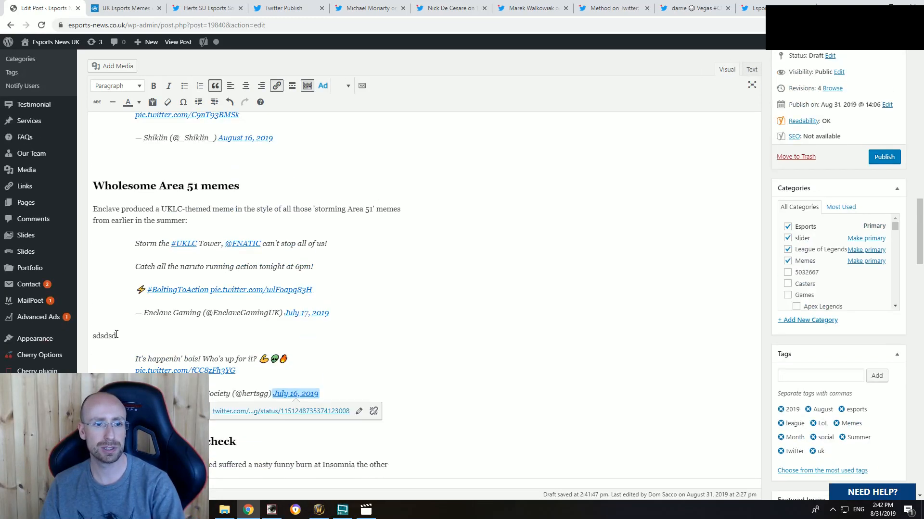
# Step: Replace the remaining placeholder above the Herts tweet with the opening words "And the esports society at"
pyautogui.doubleClick(104, 336)
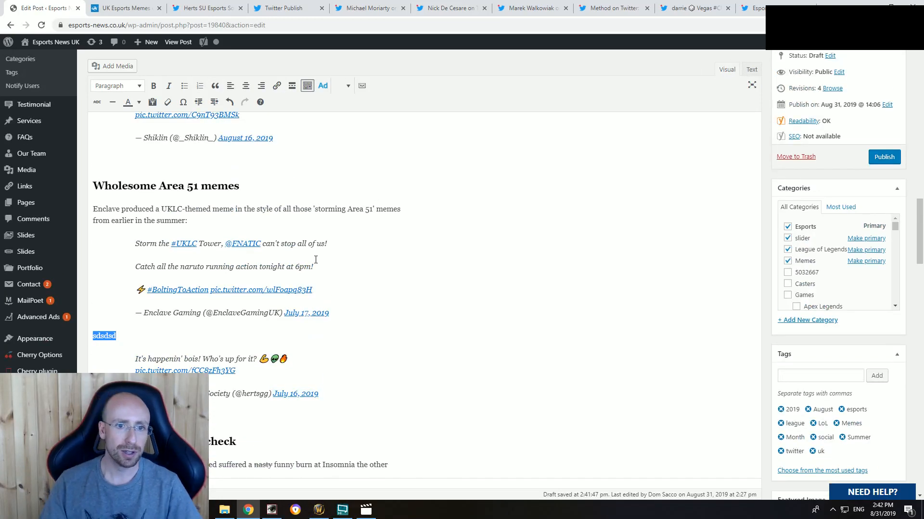
pyautogui.write('And ')
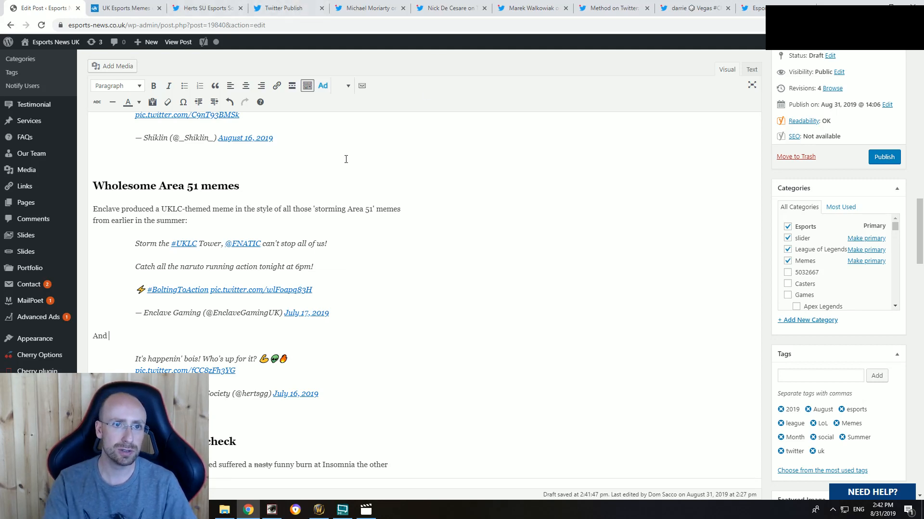
pyautogui.write('the esports society at')
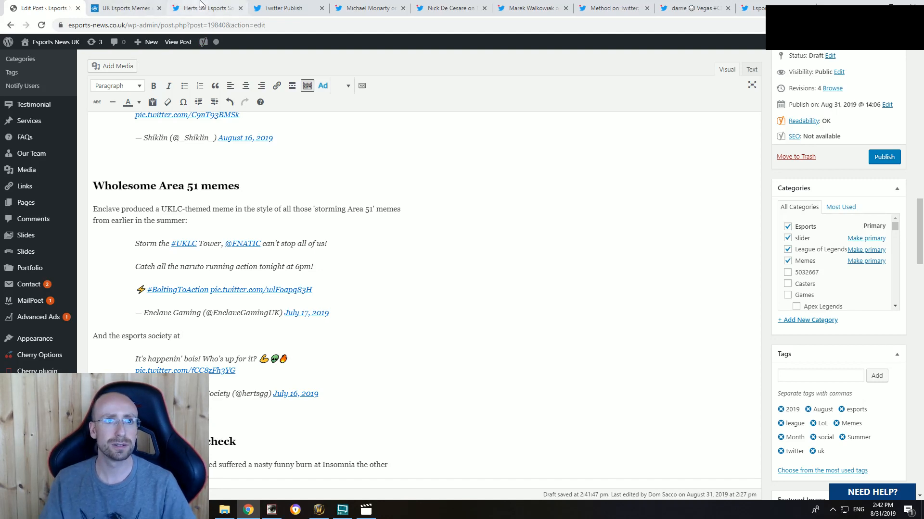
# Step: Copy "the University of Hertfordshire" from the society's Twitter profile summary and paste it after "And the esports society at" in the post
pyautogui.click(207, 9)
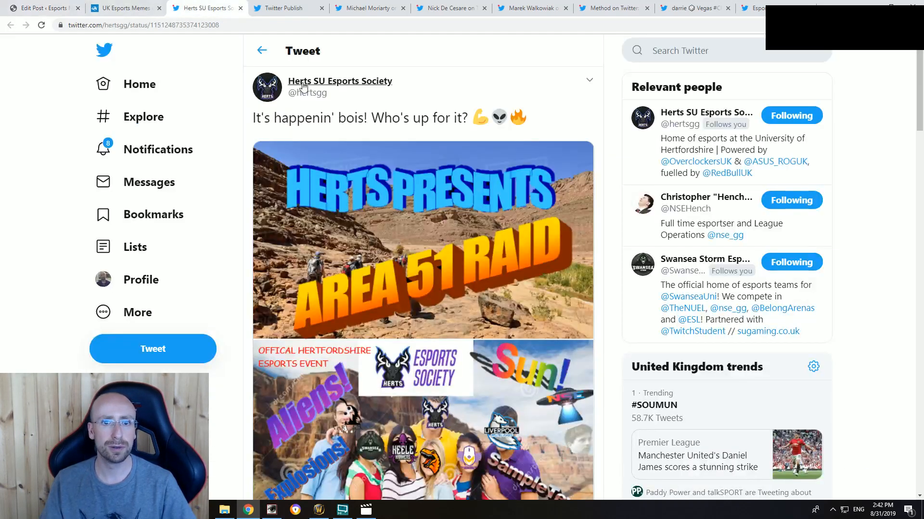
pyautogui.moveTo(303, 87)
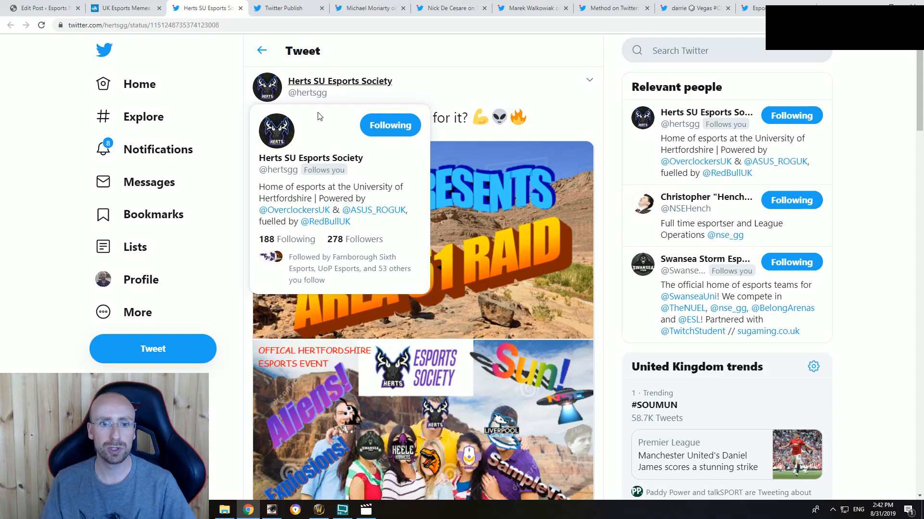
pyautogui.moveTo(312, 198); pyautogui.dragTo(350, 183)
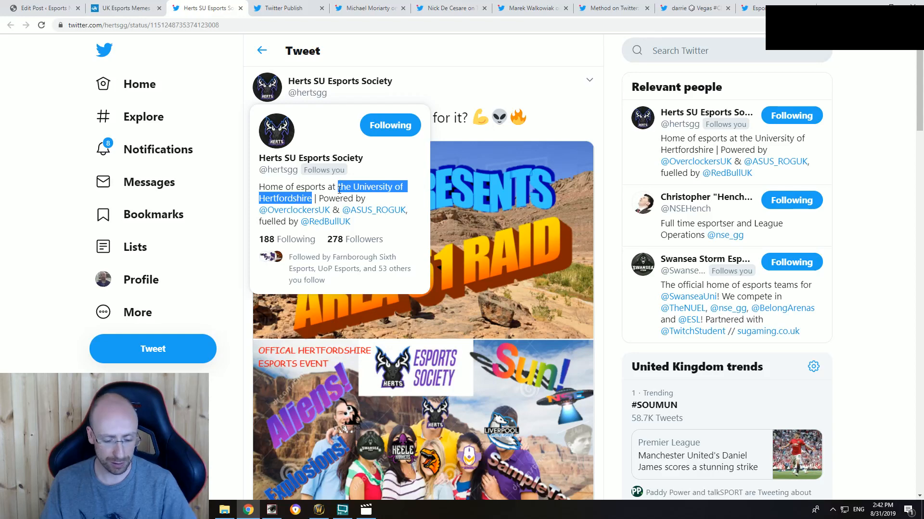
pyautogui.click(57, 6)
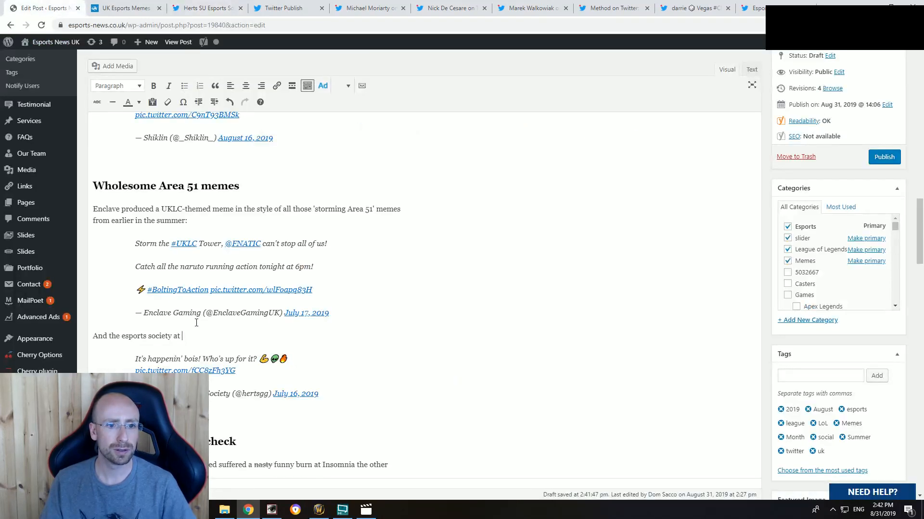
pyautogui.hotkey('ctrl', 'v')
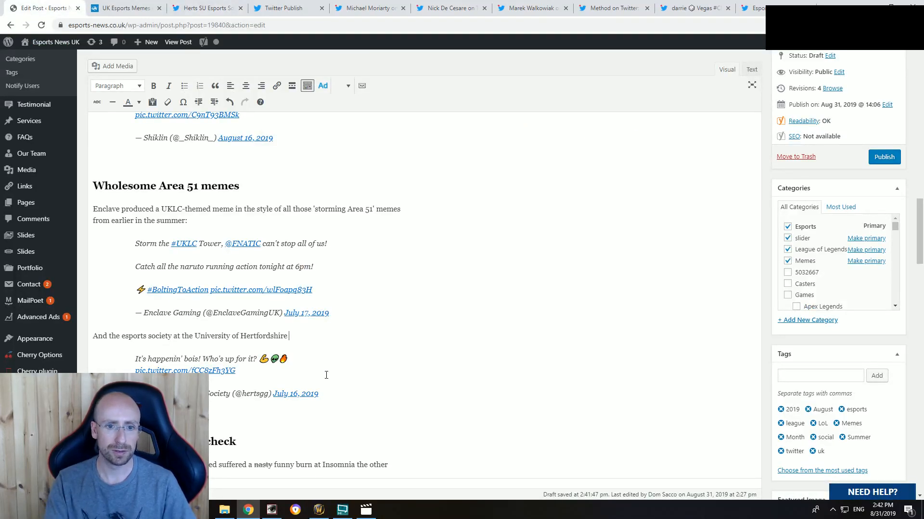
# Step: Finish the sentence with "also got on board with some alien antics:" and insert "Area 51" before "antics"
pyautogui.write('also got on bo')
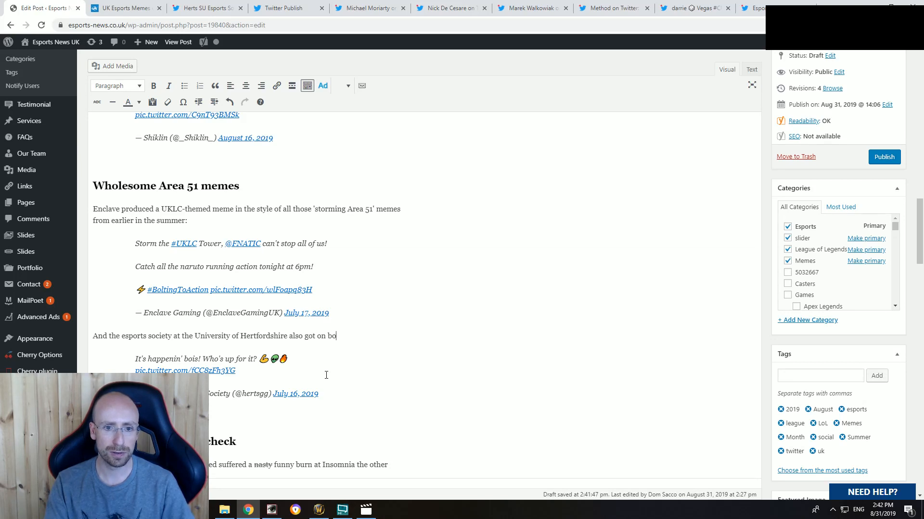
pyautogui.write('ard with some alien')
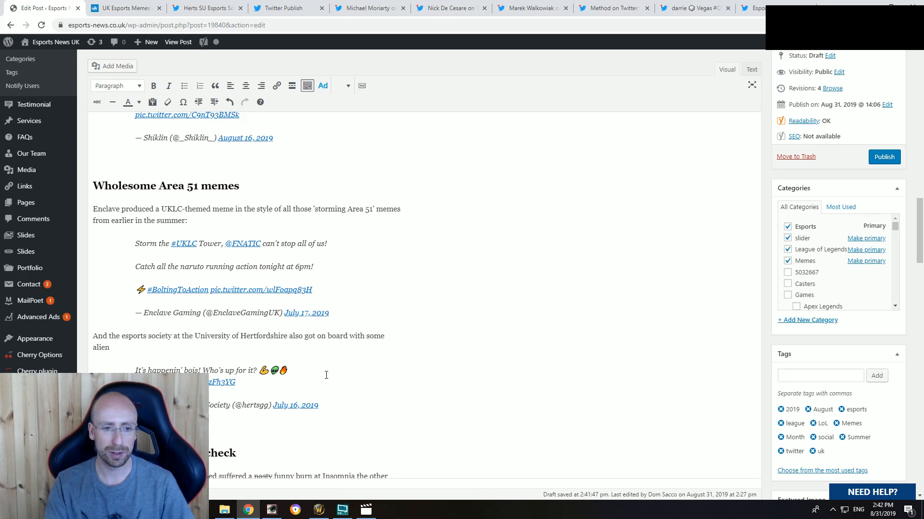
pyautogui.write(' antics:')
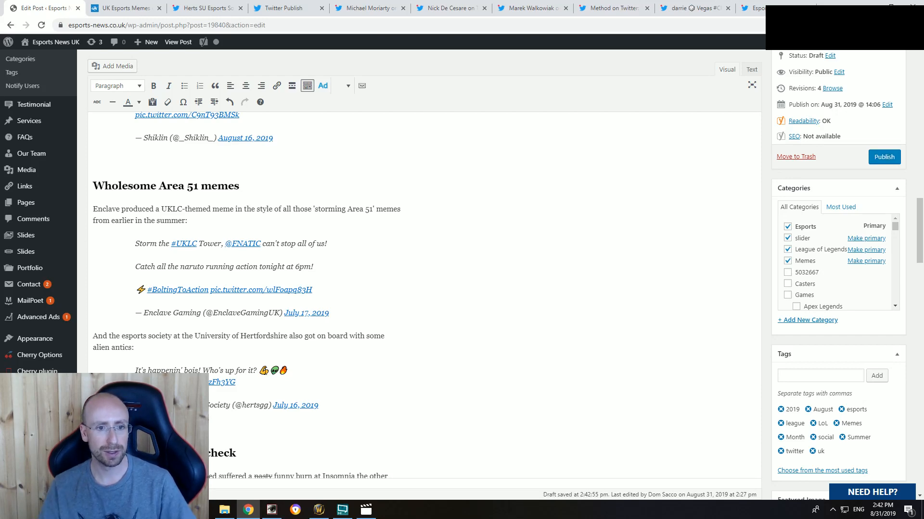
pyautogui.scroll(-6, 425, 295)
pyautogui.scroll(6, 424, 296)
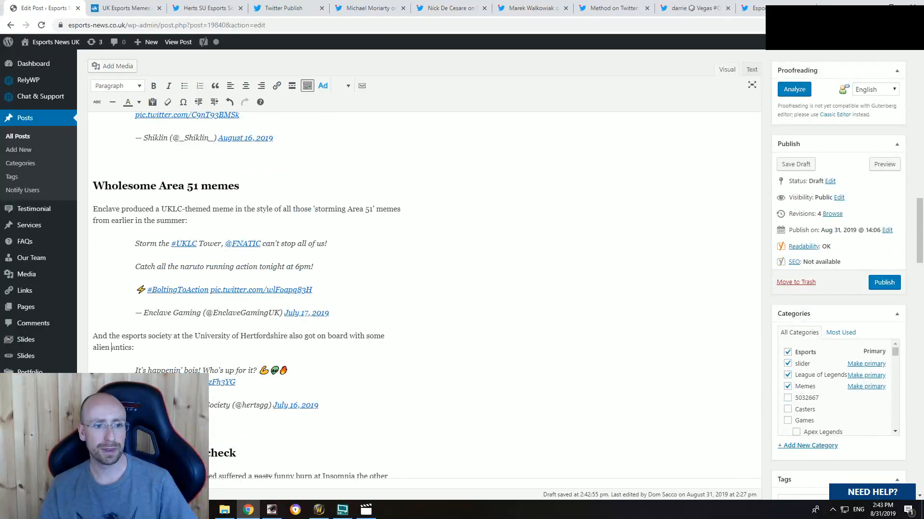
pyautogui.write('Area 51')
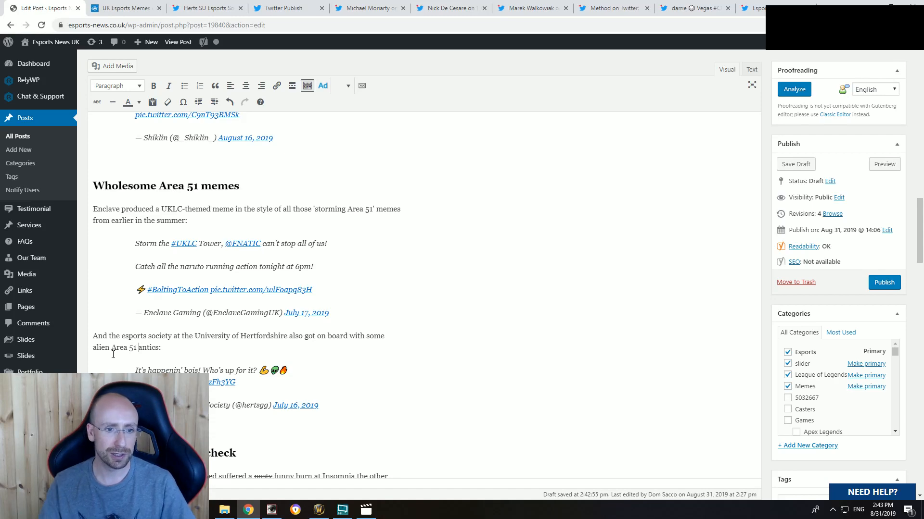
# Step: Check the remaining sections of the post and save it as a draft
pyautogui.scroll(-15, 200, 337)
pyautogui.scroll(10, 200, 337)
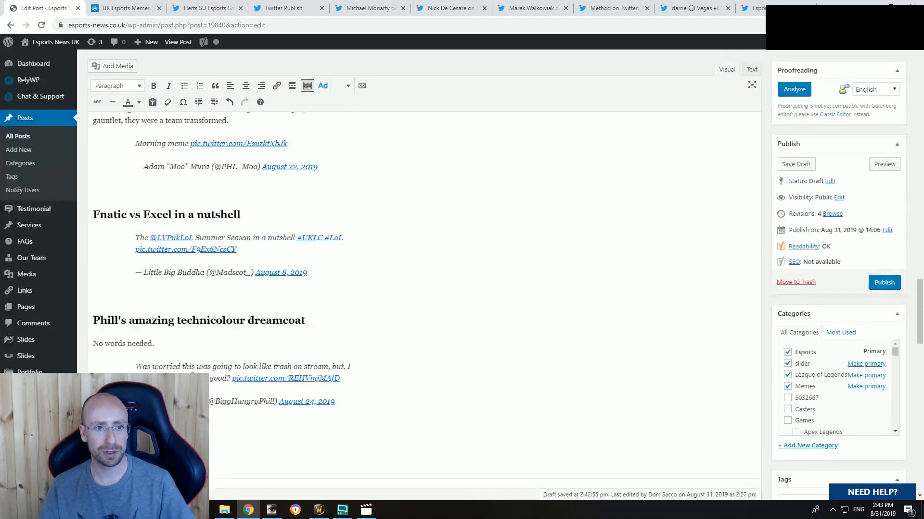
pyautogui.scroll(-2, 676, 136)
pyautogui.click(801, 72)
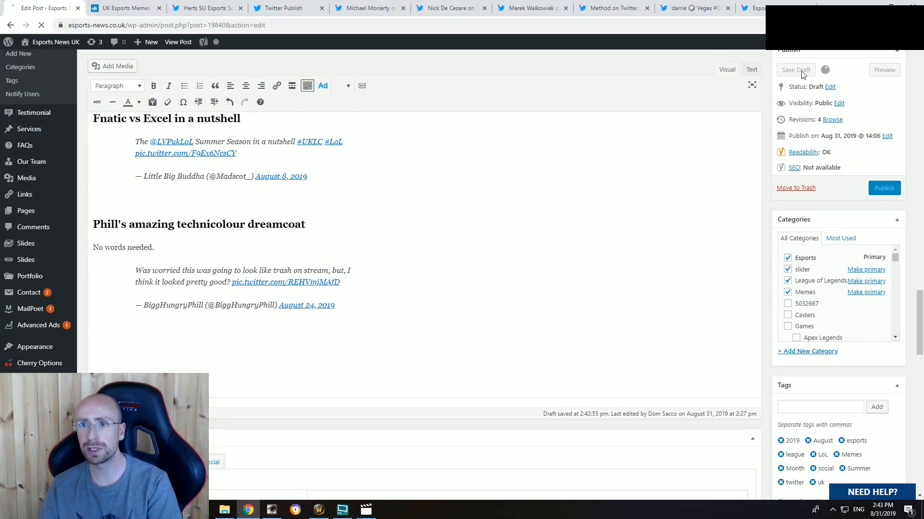
# Step: Close the Herts Area 51 tweet and its embed-code page
pyautogui.click(226, 9)
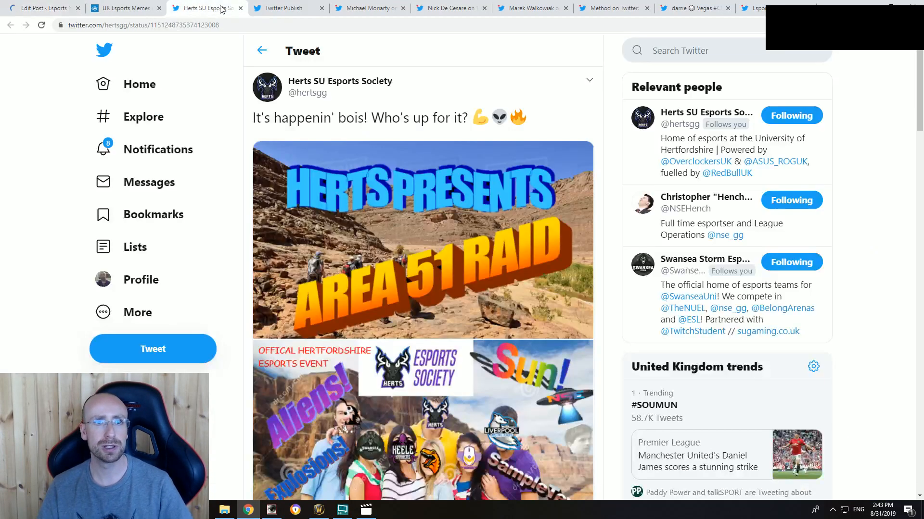
pyautogui.click(241, 9)
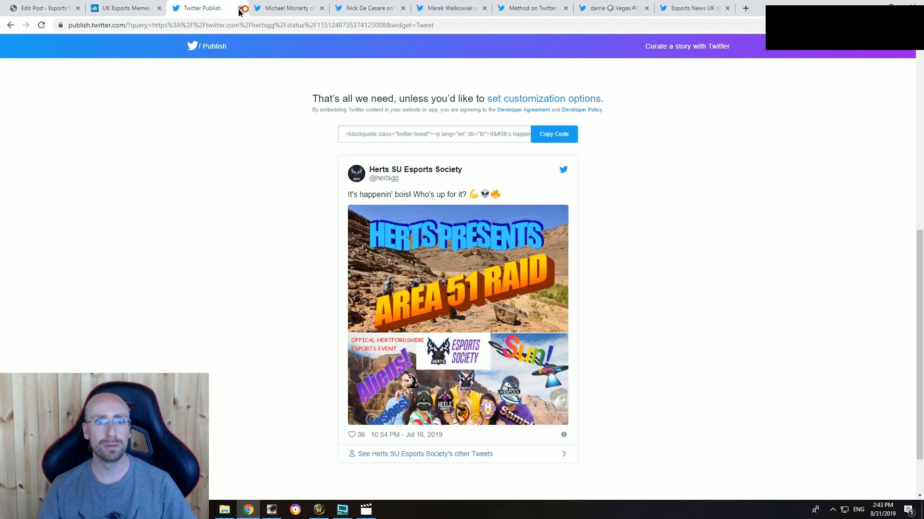
pyautogui.click(240, 8)
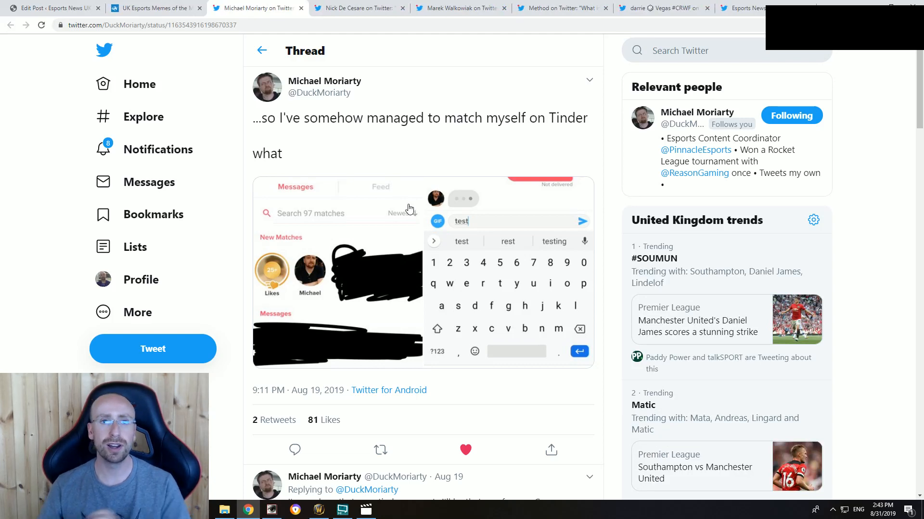
# Step: Examine both screenshots in the Tinder self-match tweet and the duck-headed Spider-Man image in its replies
pyautogui.moveTo(343, 83)
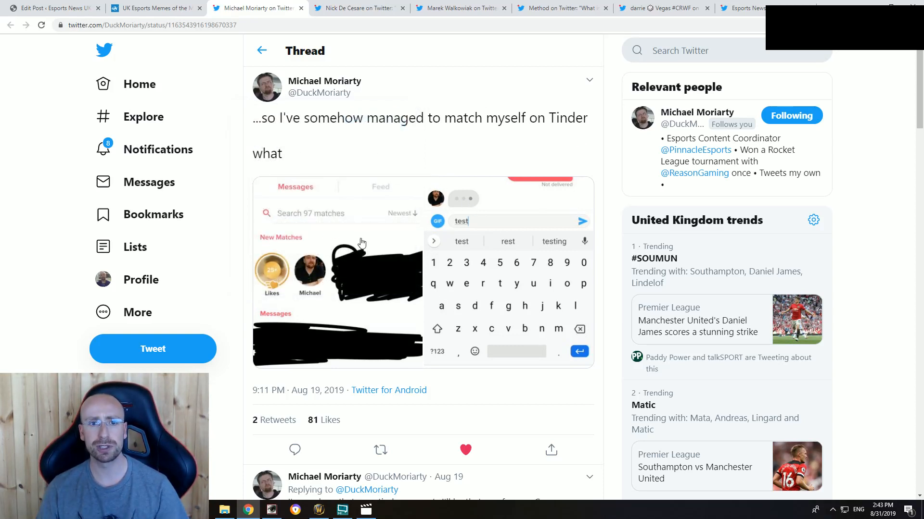
pyautogui.click(339, 258)
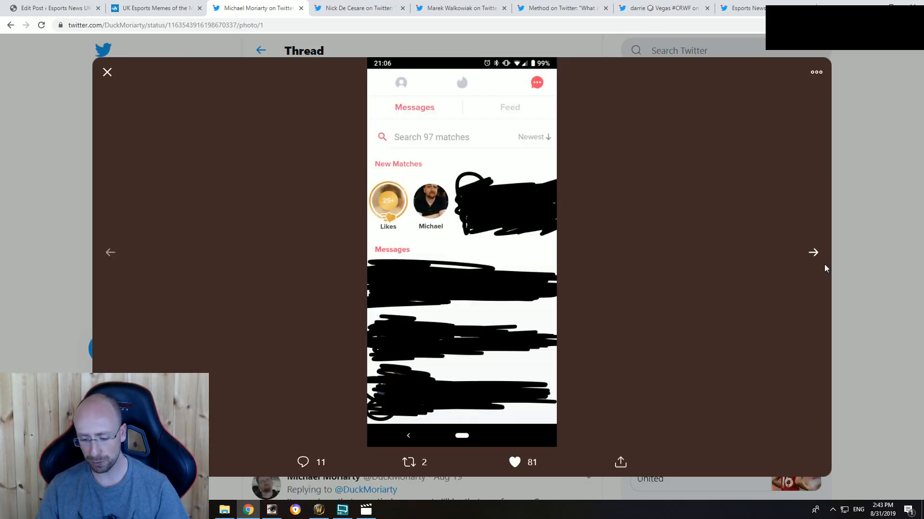
pyautogui.press('Right')
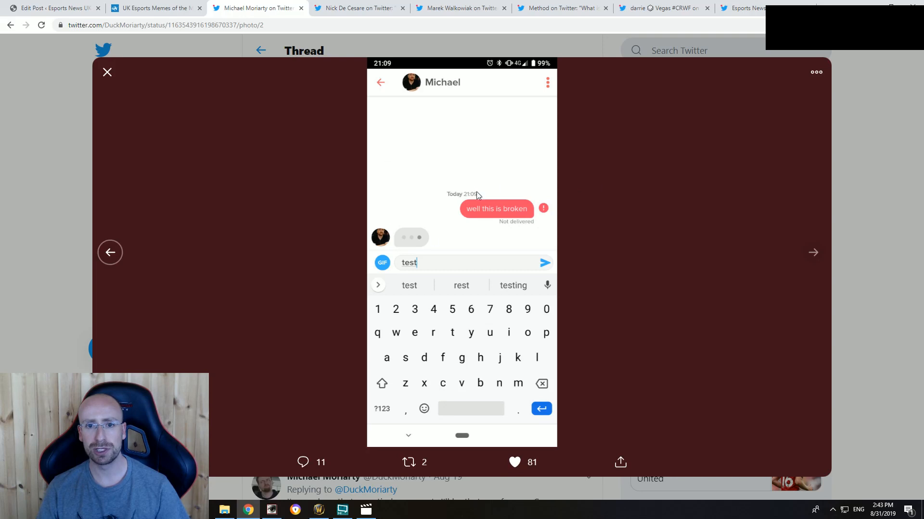
pyautogui.click(867, 207)
pyautogui.scroll(-2, 513, 308)
pyautogui.click(506, 264)
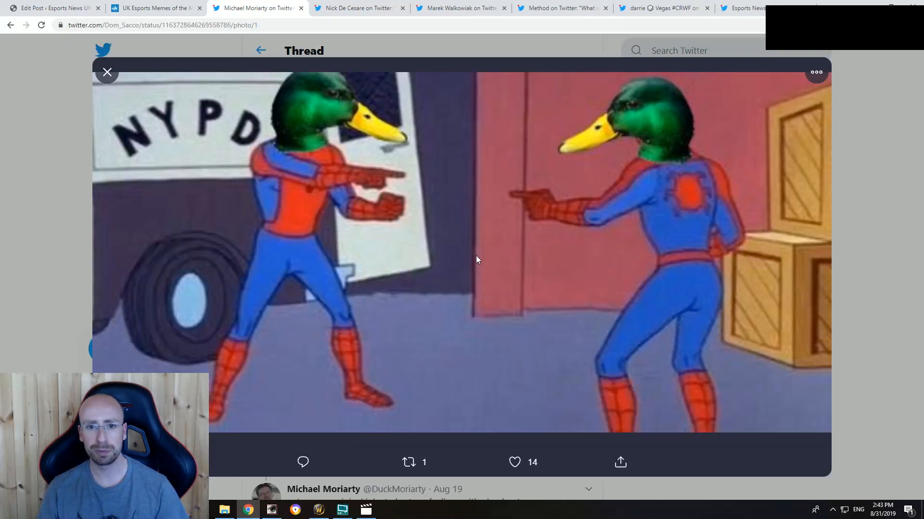
pyautogui.click(863, 176)
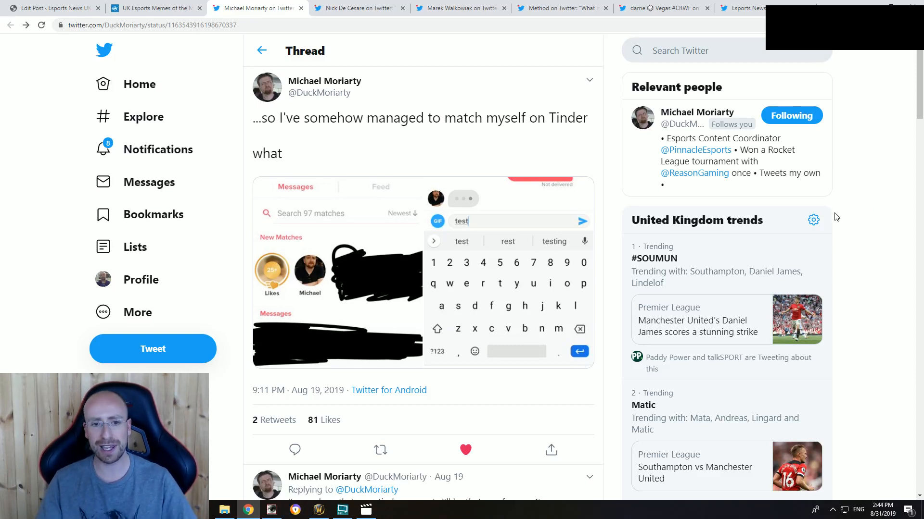
# Step: Generate the embed code for the Tinder self-match tweet and copy it
pyautogui.click(584, 82)
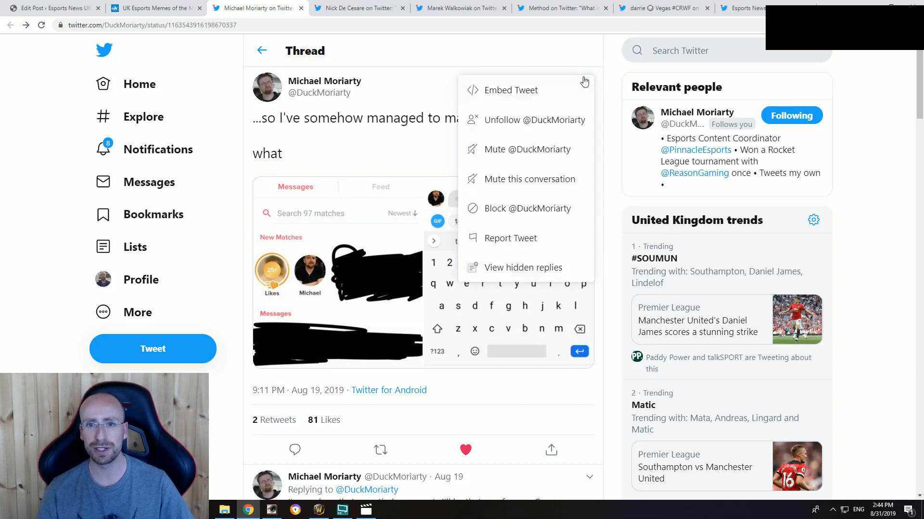
pyautogui.click(494, 89)
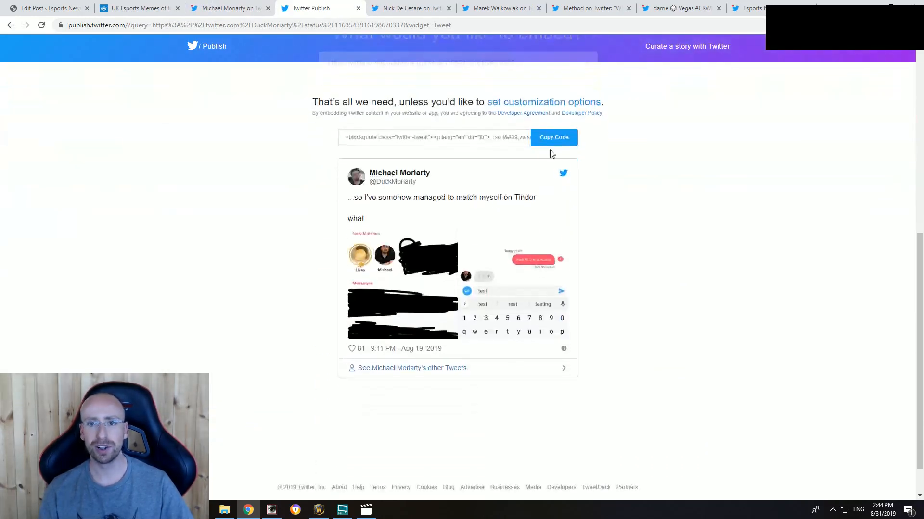
pyautogui.click(553, 134)
pyautogui.click(570, 211)
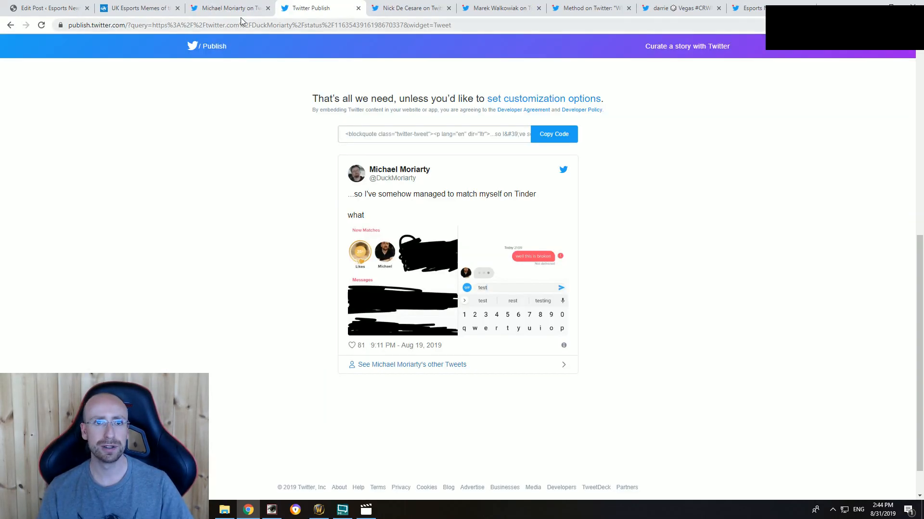
# Step: Add the line "Duck meets Duck" below the Phill tweet in the post, followed by the placeholder line "sdsdsd"
pyautogui.click(243, 9)
pyautogui.click(53, 8)
pyautogui.scroll(-1, 236, 301)
pyautogui.scroll(-20, 237, 301)
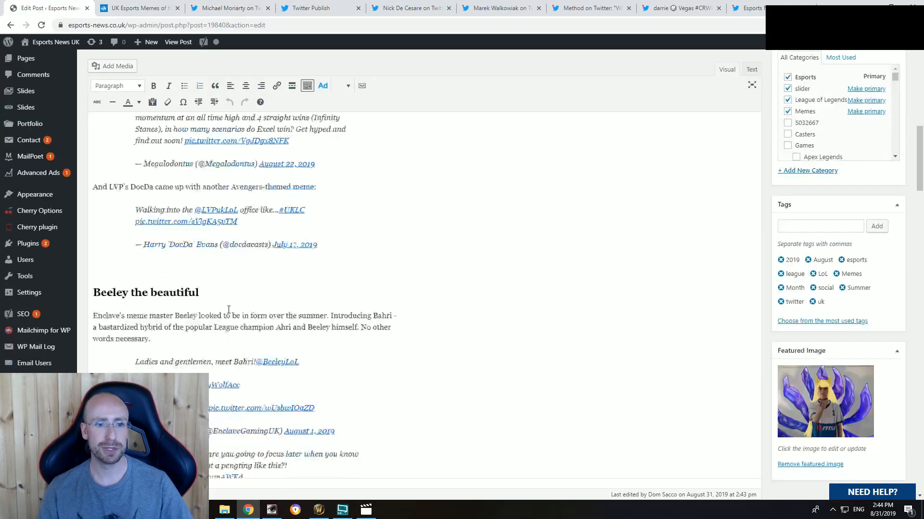
pyautogui.scroll(4, 216, 311)
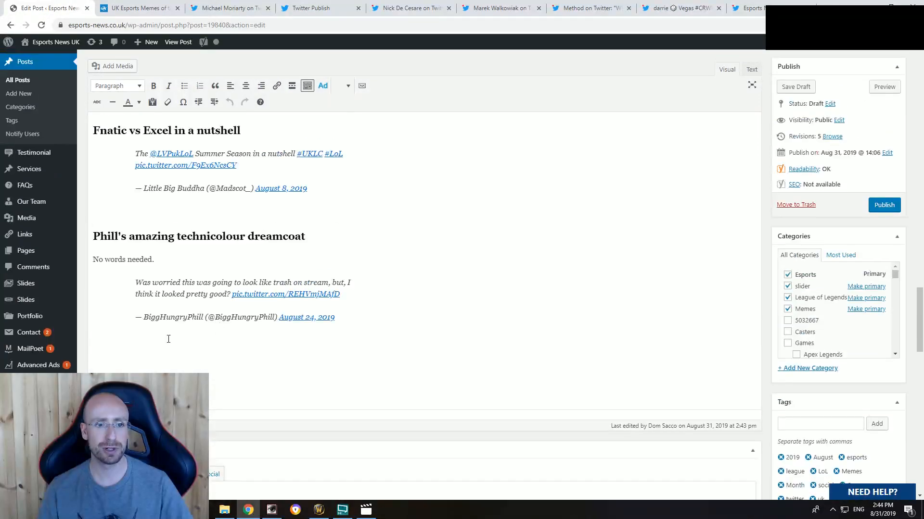
pyautogui.click(166, 345)
pyautogui.write('Du')
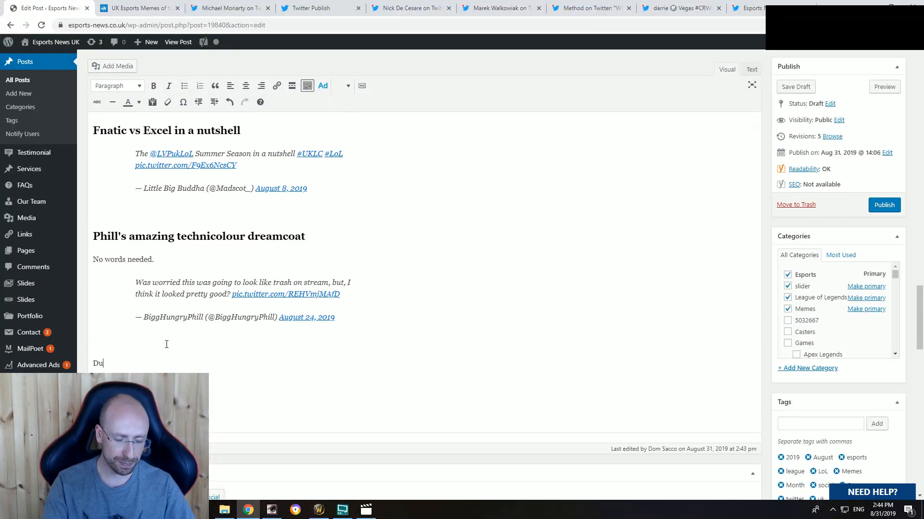
pyautogui.write('ck m')
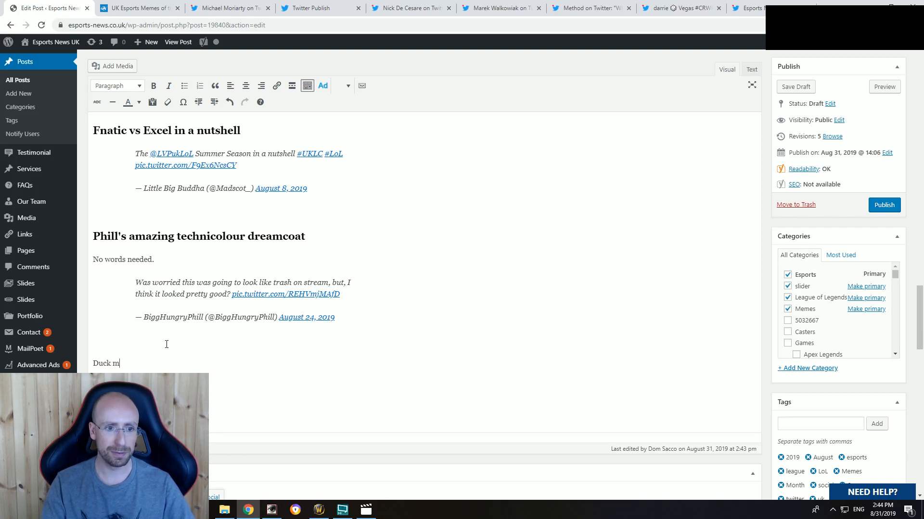
pyautogui.write('eet Duc')
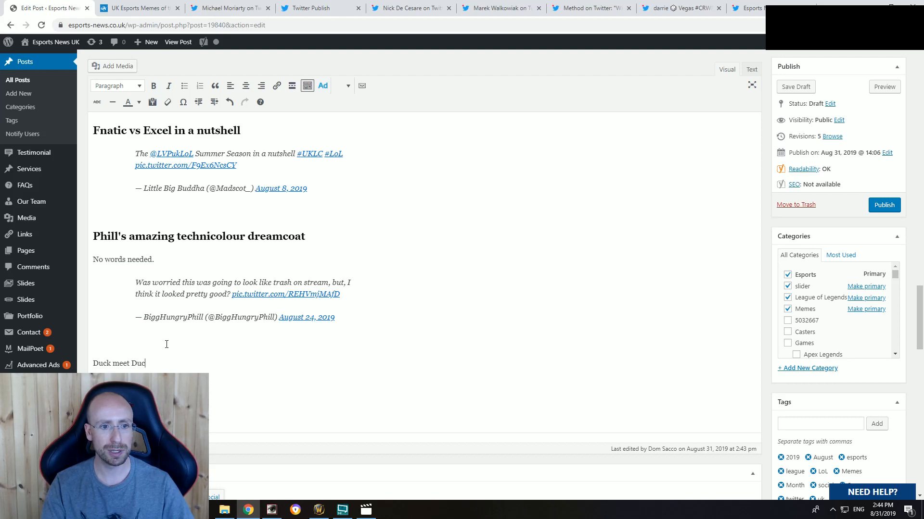
pyautogui.press('BackSpace')
pyautogui.press('BackSpace')
pyautogui.press('BackSpace')
pyautogui.press('BackSpace')
pyautogui.write('s Duck')
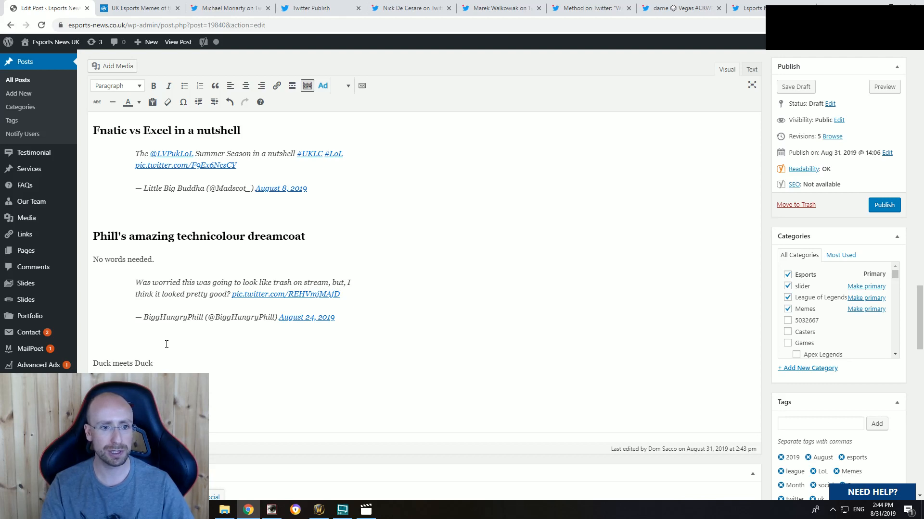
pyautogui.press('Return')
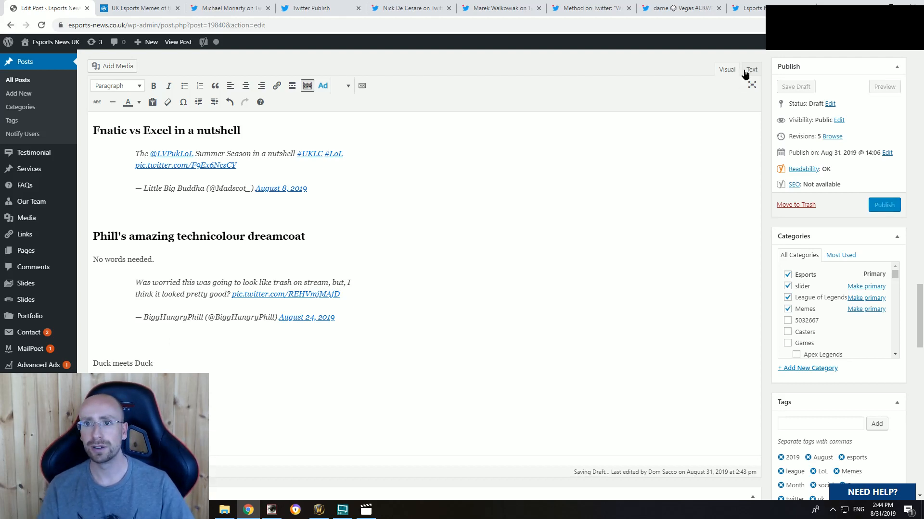
# Step: Paste the tweet's embed code below the "sdsdsd" placeholder in the post's HTML and remove the leftover script element beneath the tweet
pyautogui.click(748, 70)
pyautogui.click(163, 271)
pyautogui.press('Return')
pyautogui.press('Return')
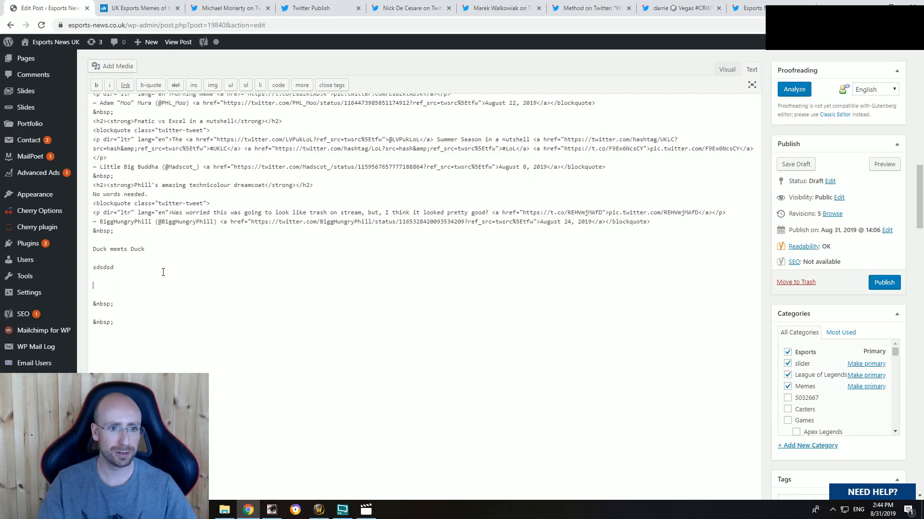
pyautogui.hotkey('ctrl', 'v')
pyautogui.click(727, 70)
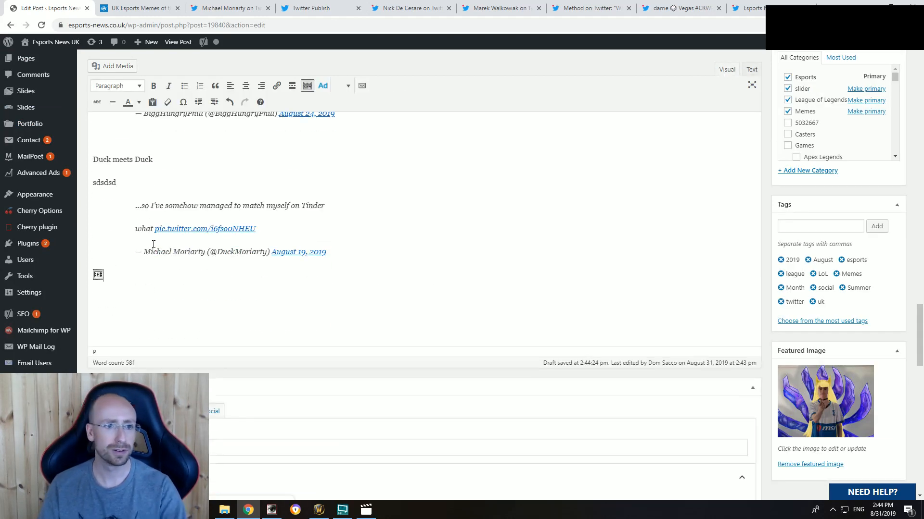
pyautogui.click(141, 272)
pyautogui.press('BackSpace')
pyautogui.press('BackSpace')
# Step: Format the "Duck meets Duck" line as a bold Heading 2
pyautogui.scroll(3, 155, 219)
pyautogui.moveTo(153, 304); pyautogui.dragTo(93, 303)
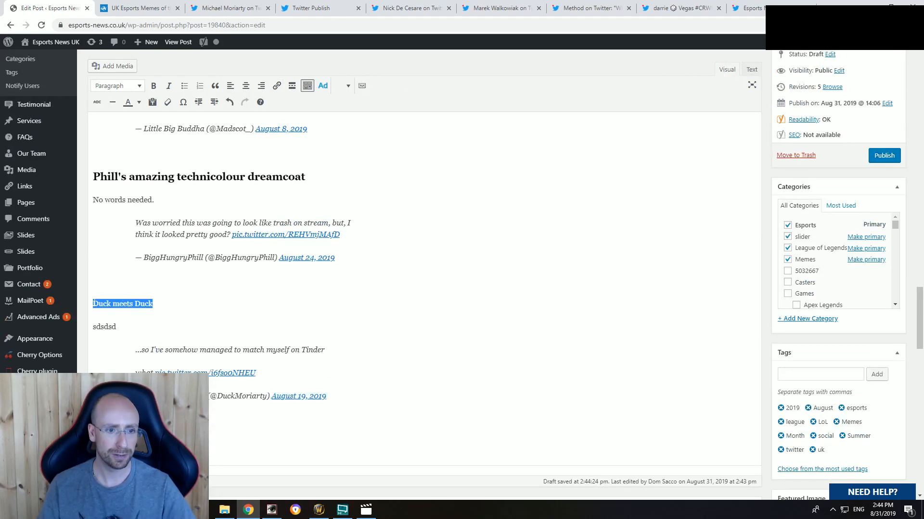
pyautogui.hotkey('ctrl', 'b')
pyautogui.click(126, 87)
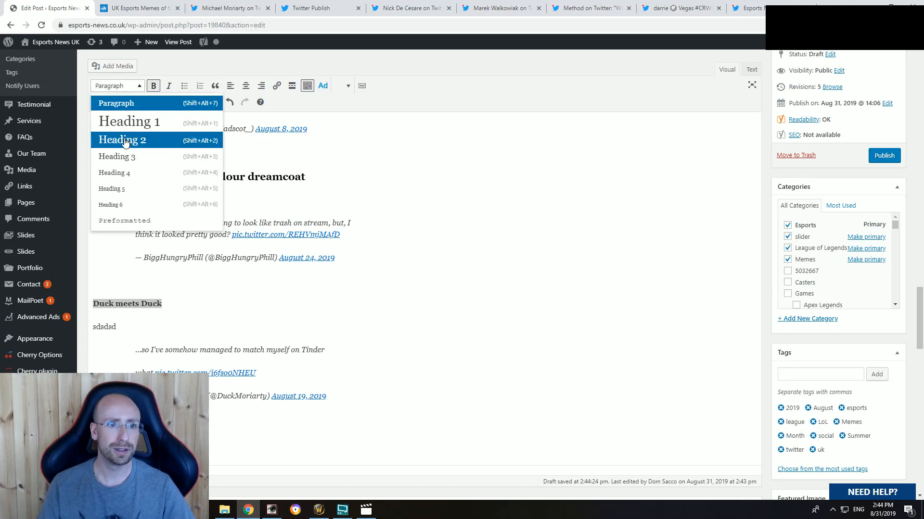
pyautogui.click(125, 144)
pyautogui.click(140, 308)
# Step: Replace the "sdsdsd" placeholder with "Forget boy meets girl. UK CSGO content creator Duck meet himself on Tinder"
pyautogui.moveTo(117, 328); pyautogui.dragTo(72, 327)
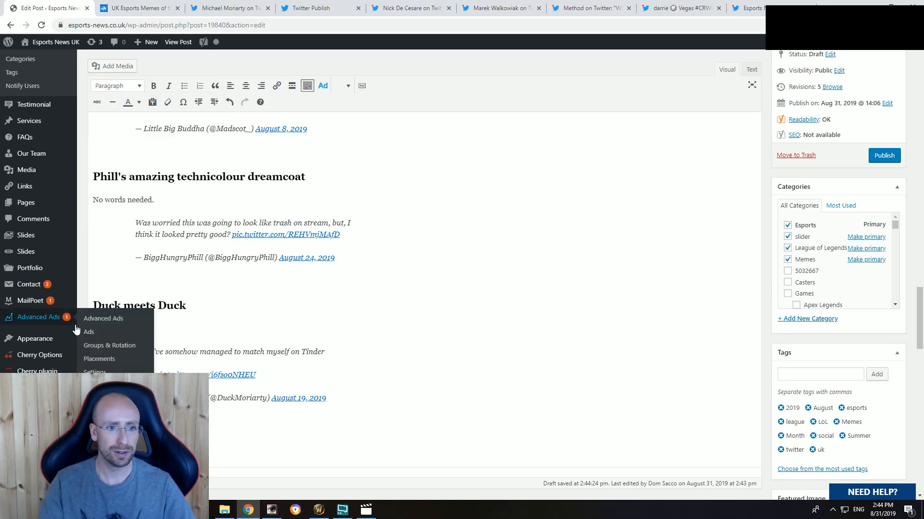
pyautogui.write('Forget boy me')
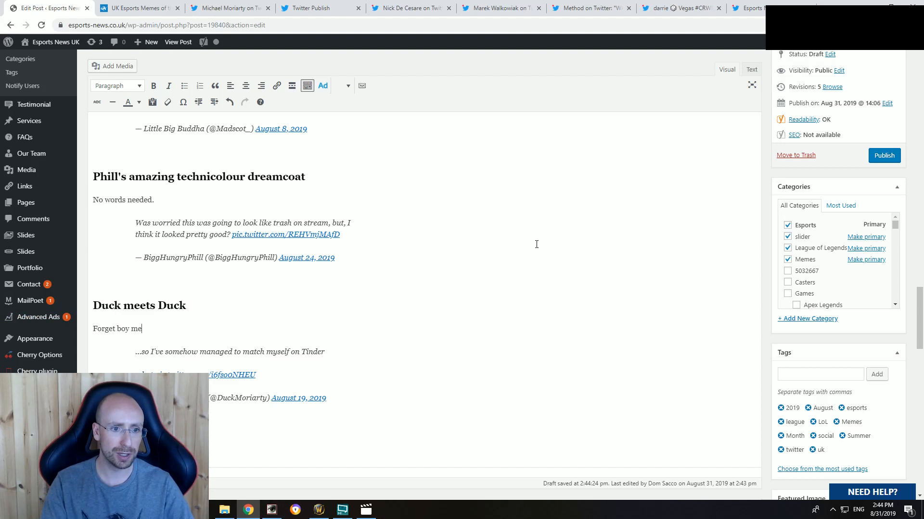
pyautogui.write('ets girl. UK CSGO content creator Duck meet himself on Tinder')
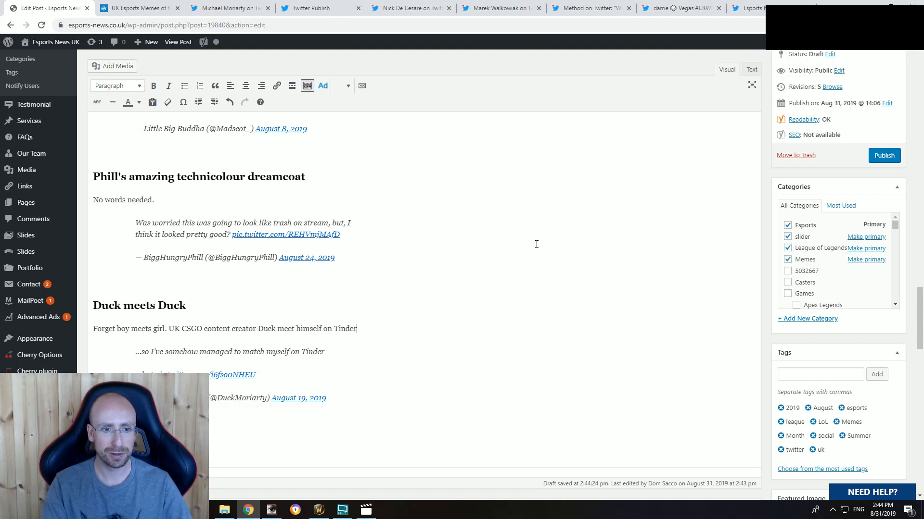
# Step: Finish the Duck introduction with "the other evening - and made the mistake of sharing it with the world."
pyautogui.write('evening')
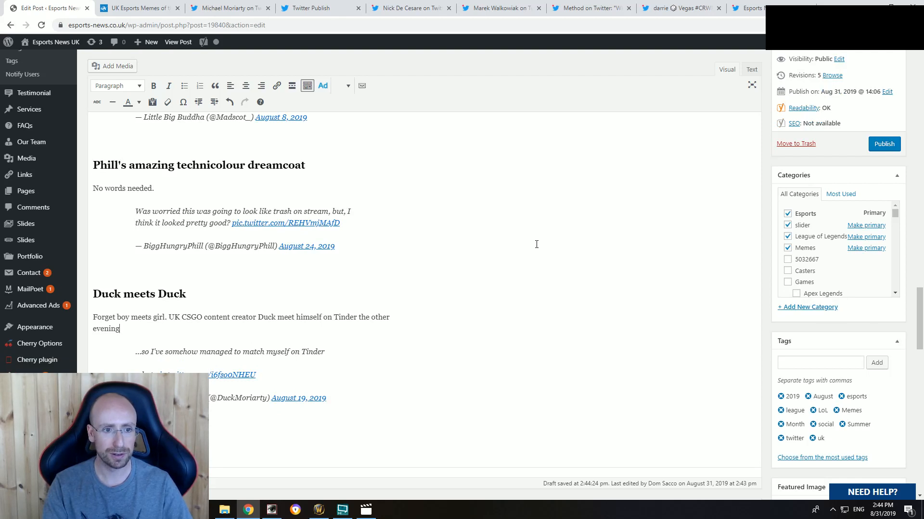
pyautogui.write(' - and made')
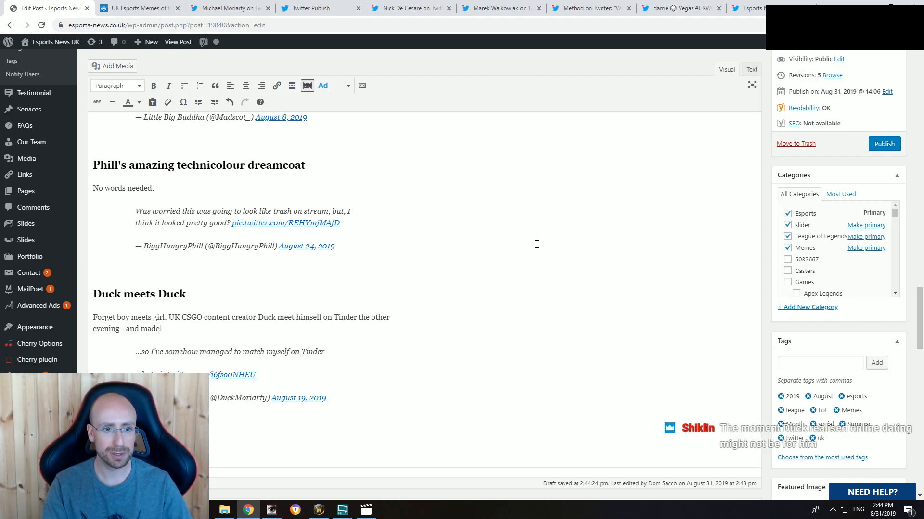
pyautogui.write(' the mistake of sharing')
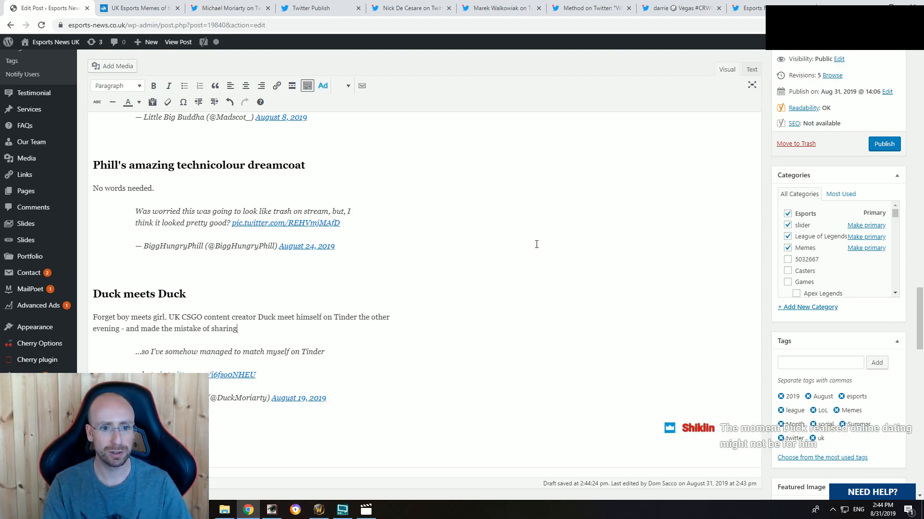
pyautogui.write(' it with the world.')
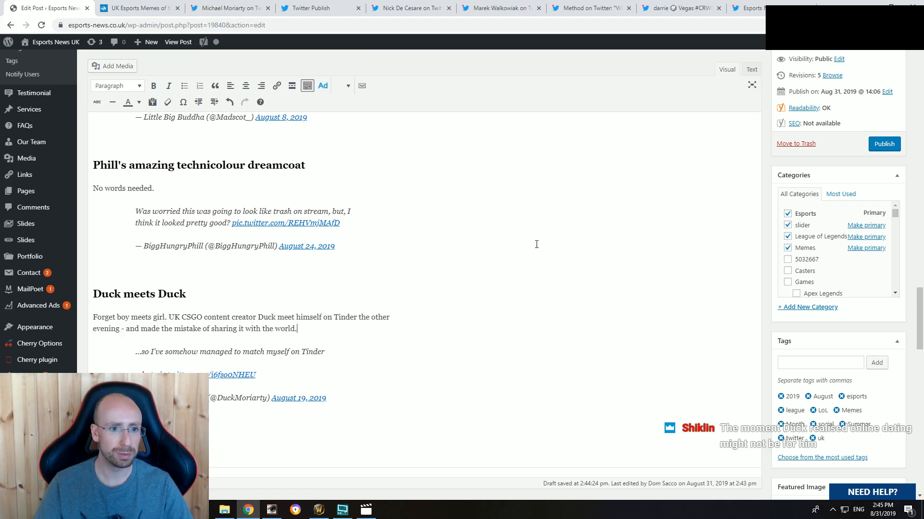
# Step: Check the finished Duck section and close the Tinder tweet's page
pyautogui.scroll(-1, 536, 244)
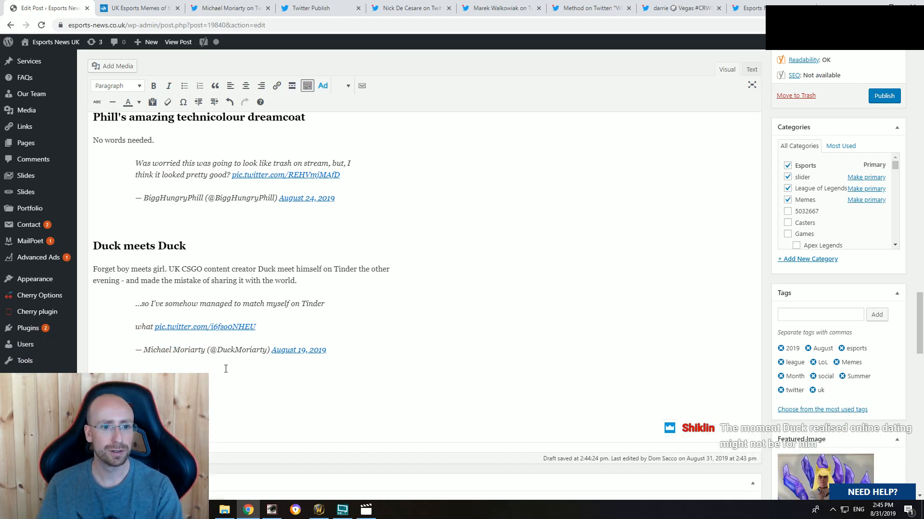
pyautogui.click(145, 7)
pyautogui.click(249, 14)
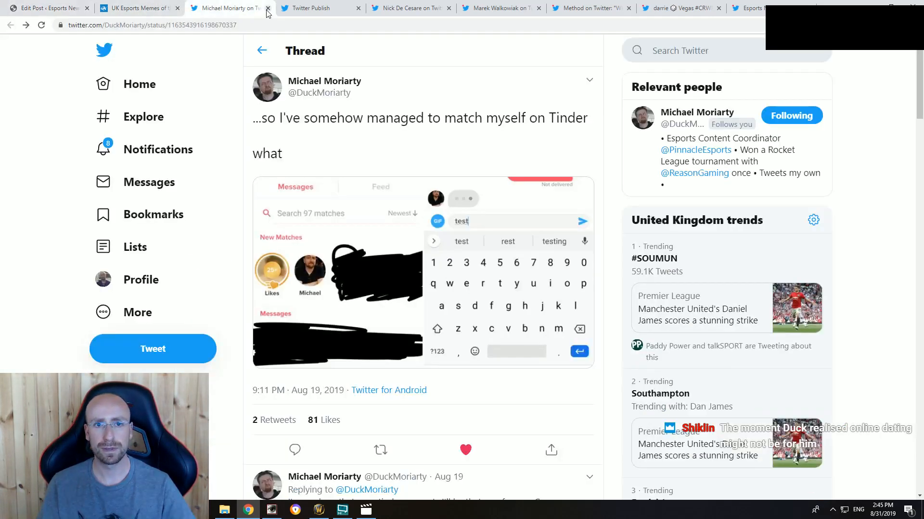
pyautogui.click(267, 8)
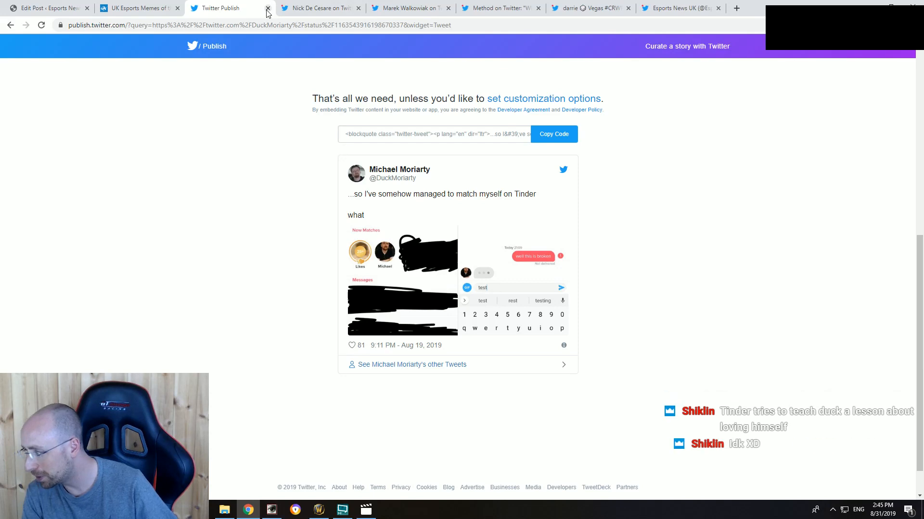
# Step: Reopen the Tinder tweet from its embed preview and go to the duck-headed Spider-Man reply
pyautogui.click(140, 10)
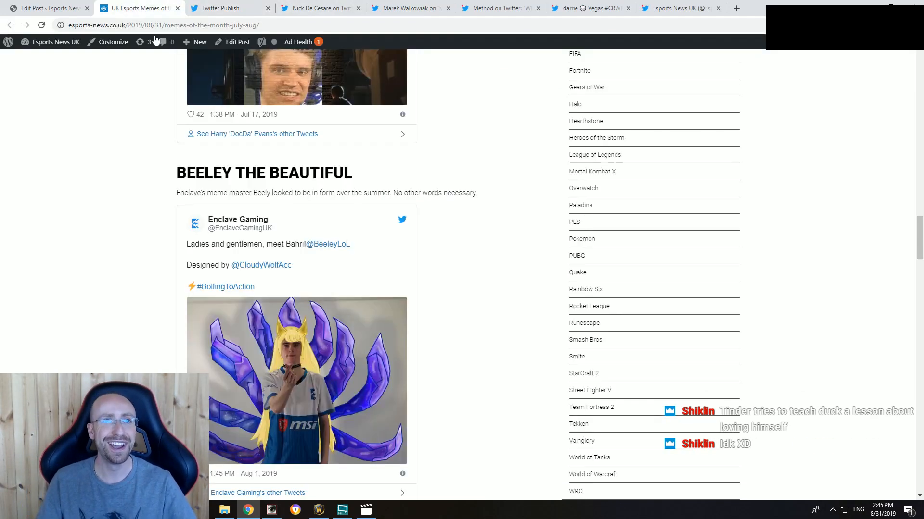
pyautogui.click(238, 9)
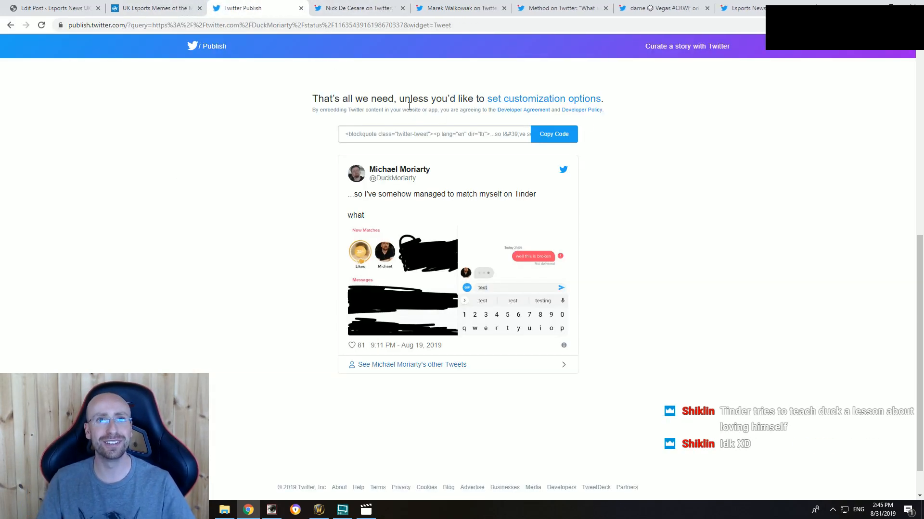
pyautogui.click(405, 345)
pyautogui.scroll(-7, 373, 212)
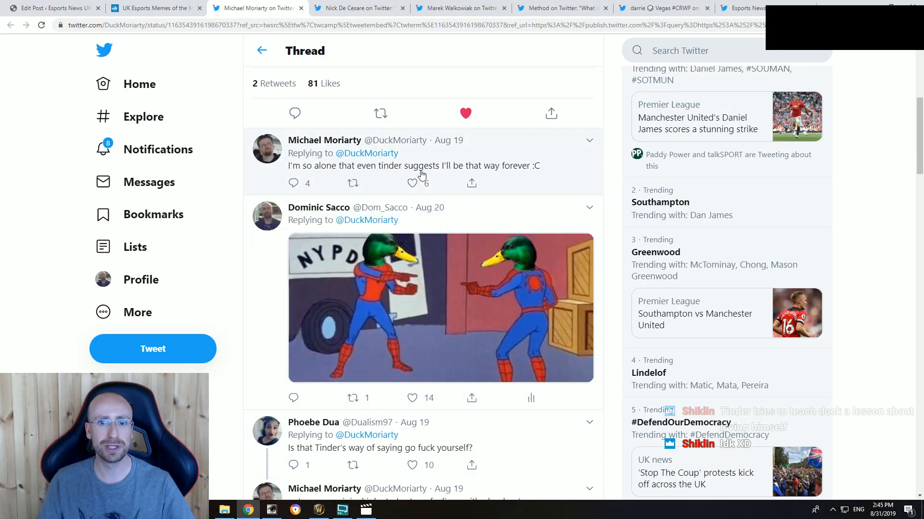
# Step: Read the replies under the Duck Tinder tweet, opening the quoted reply and returning to the thread
pyautogui.scroll(-5, 459, 253)
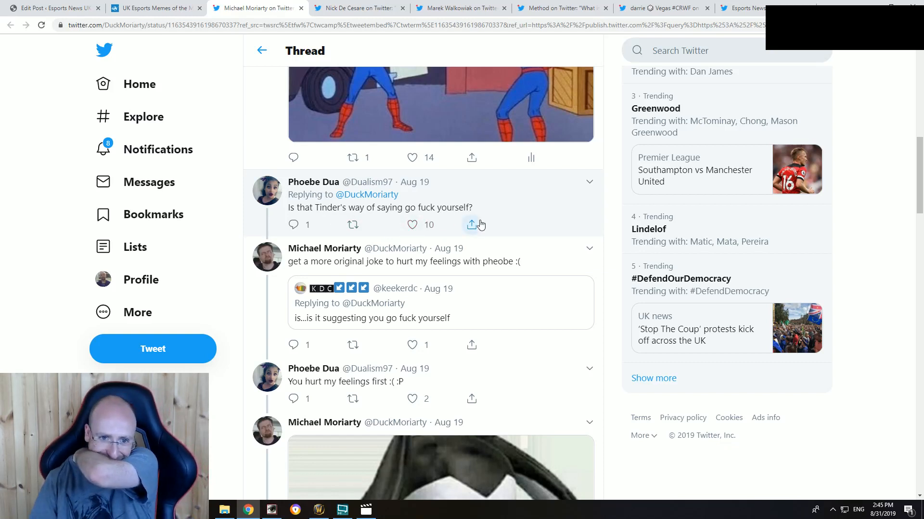
pyautogui.click(466, 314)
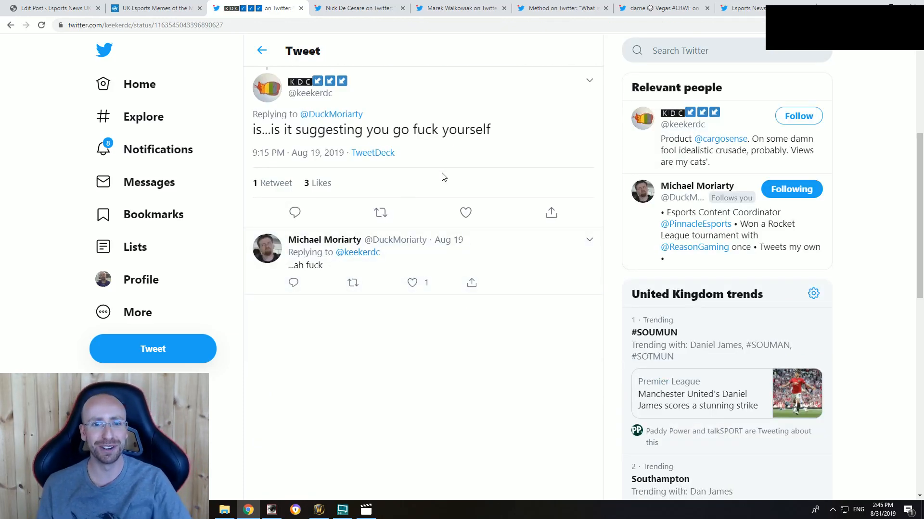
pyautogui.click(262, 50)
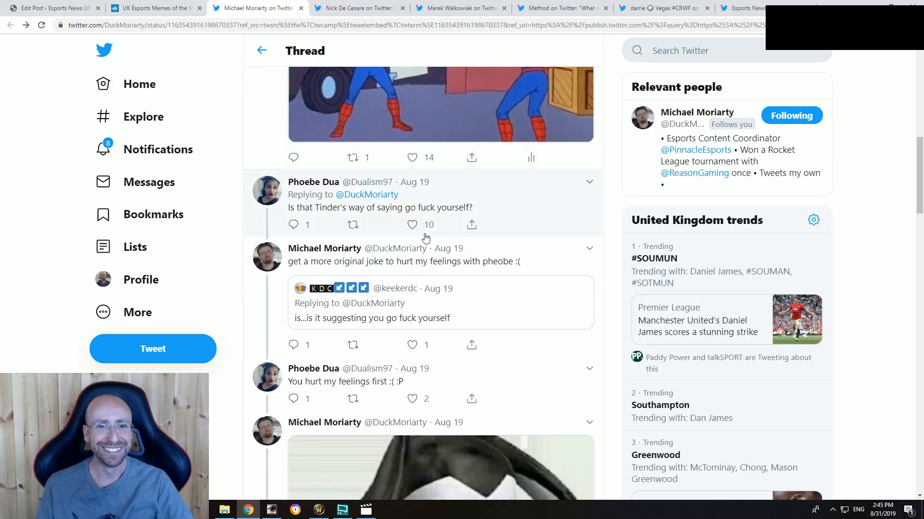
pyautogui.scroll(4, 425, 233)
# Step: In the WordPress post, add the paragraph "Maybe Tinder's trying to teach Duck a lesson about loving himself? Who knows." below the Duck introduction
pyautogui.click(72, 8)
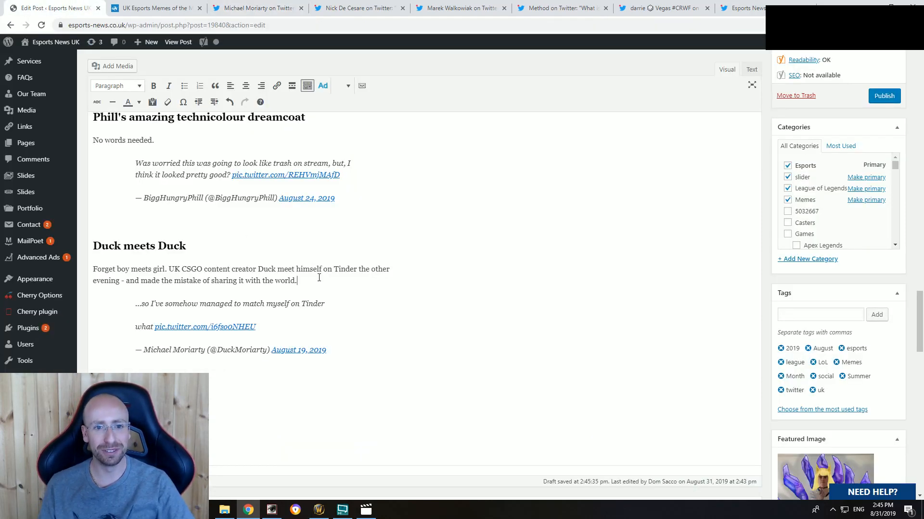
pyautogui.press('Return')
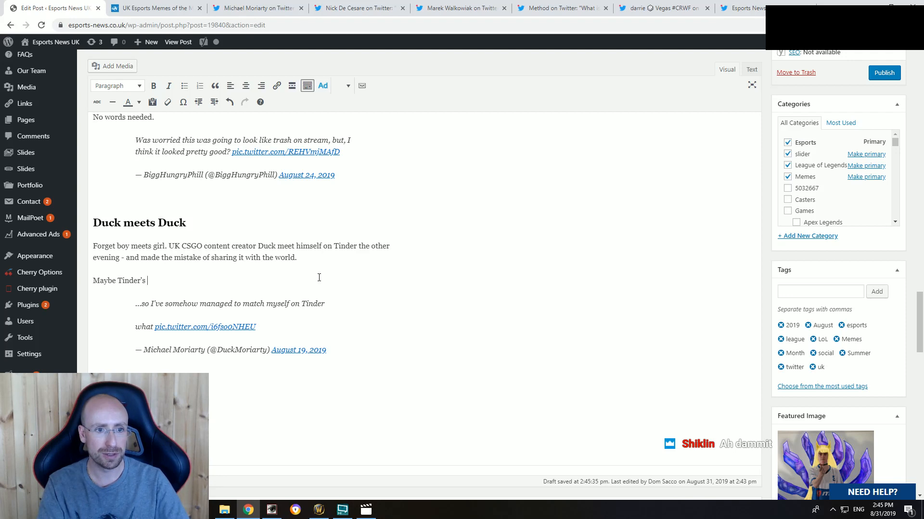
pyautogui.write('ing to teach Duck a lesson ab')
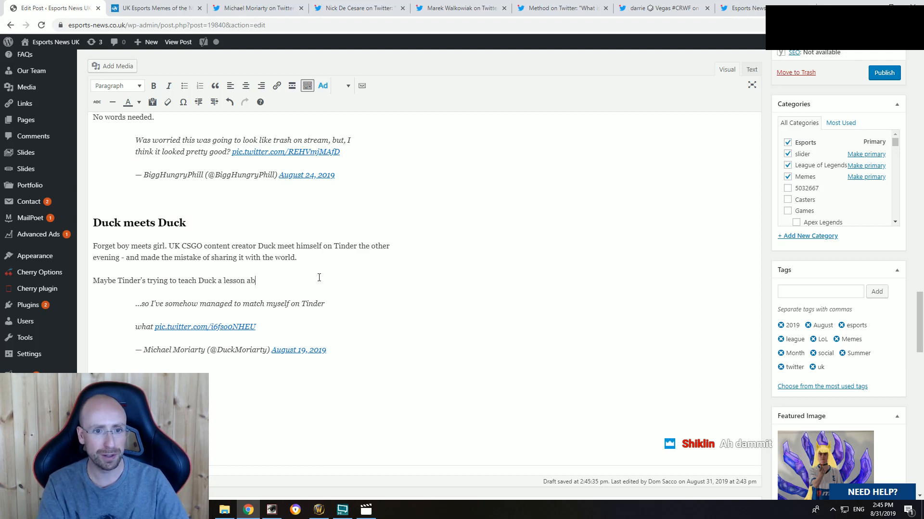
pyautogui.write('out loving himself')
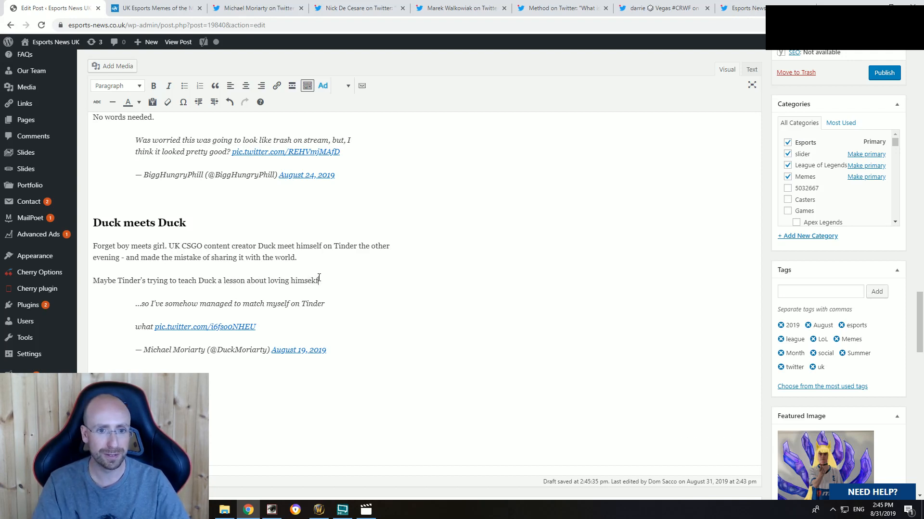
pyautogui.write('? Who knows.')
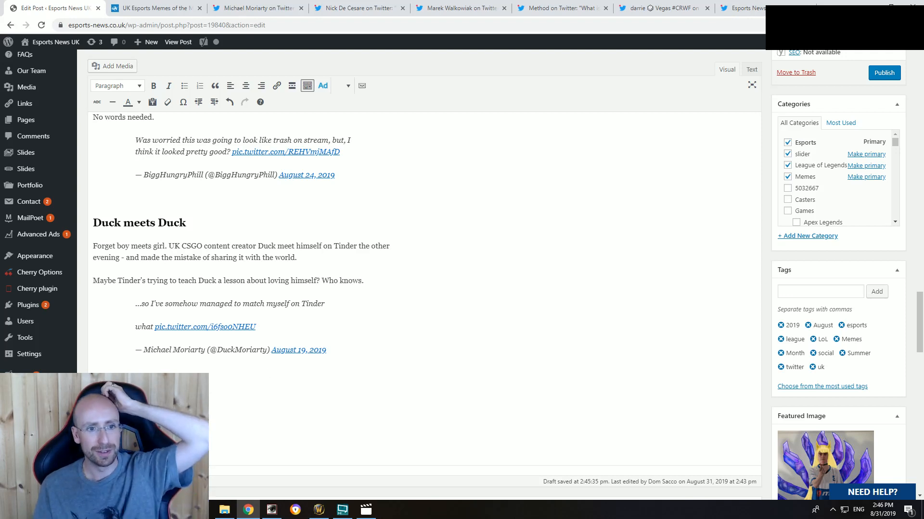
# Step: Close the Duck Tinder tweet's page and check the post draft and its preview page
pyautogui.click(260, 8)
pyautogui.click(301, 9)
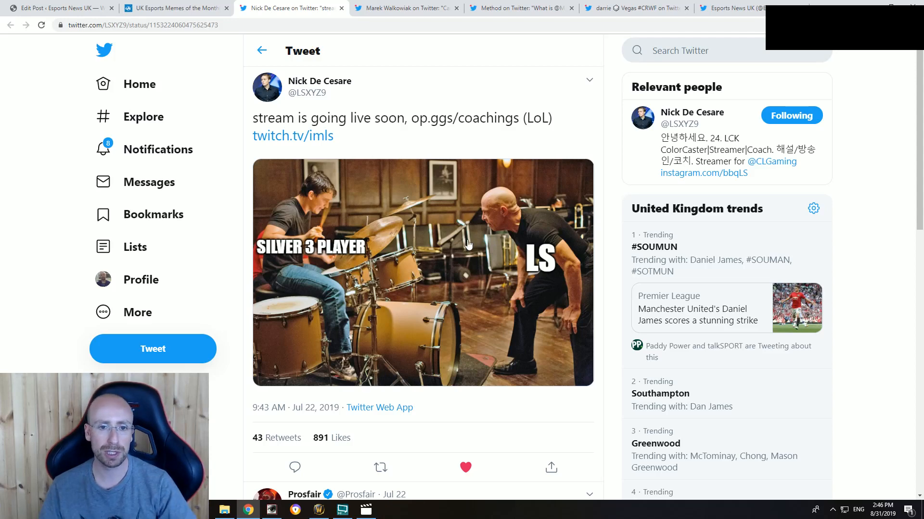
pyautogui.click(66, 9)
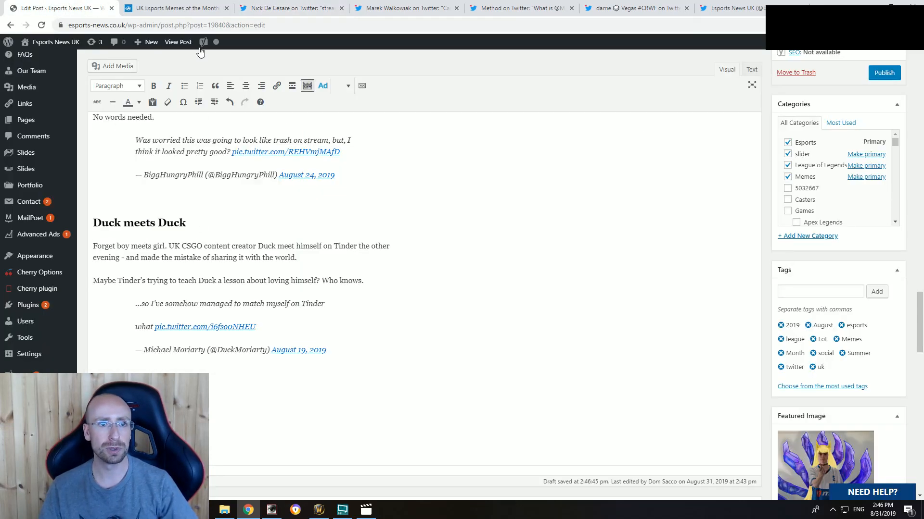
pyautogui.click(191, 9)
pyautogui.scroll(5, 346, 85)
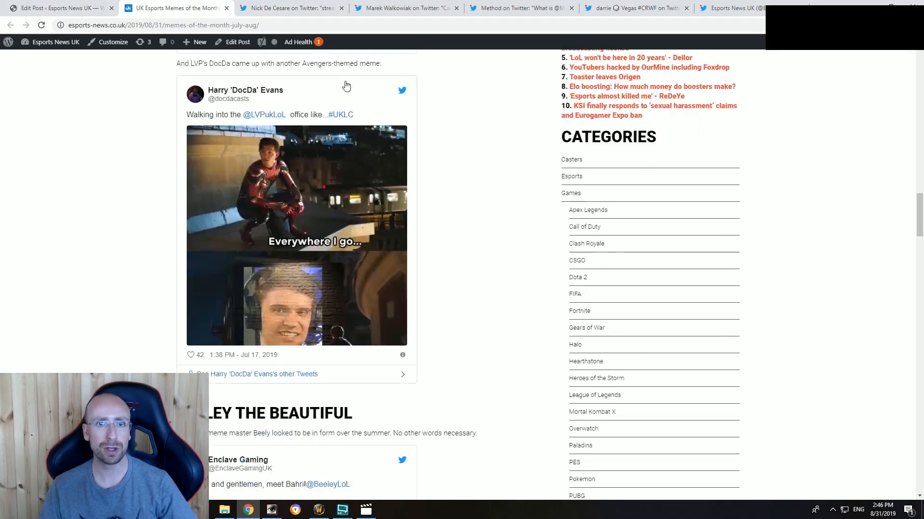
# Step: Expand the hidden reply under the "Silver 3 Player" LS drumming tweet and open its linked Prosfair coaching article
pyautogui.click(289, 8)
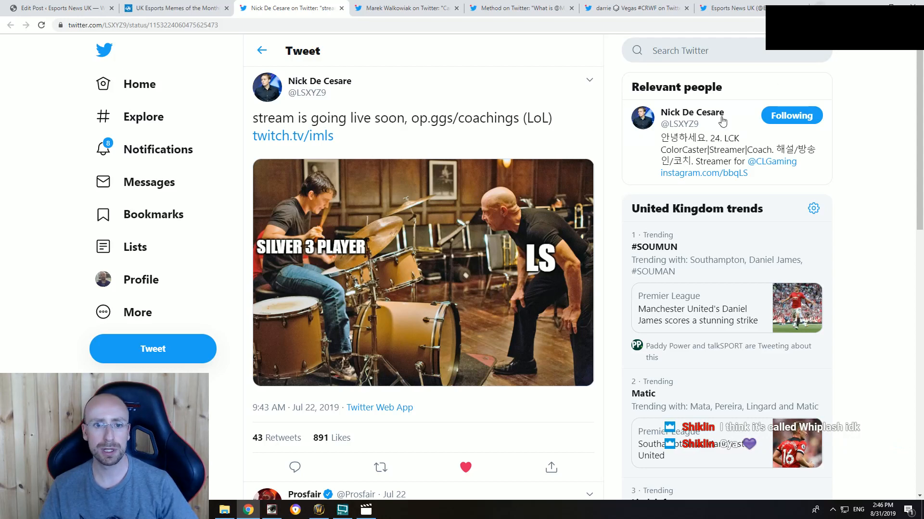
pyautogui.scroll(-5, 426, 295)
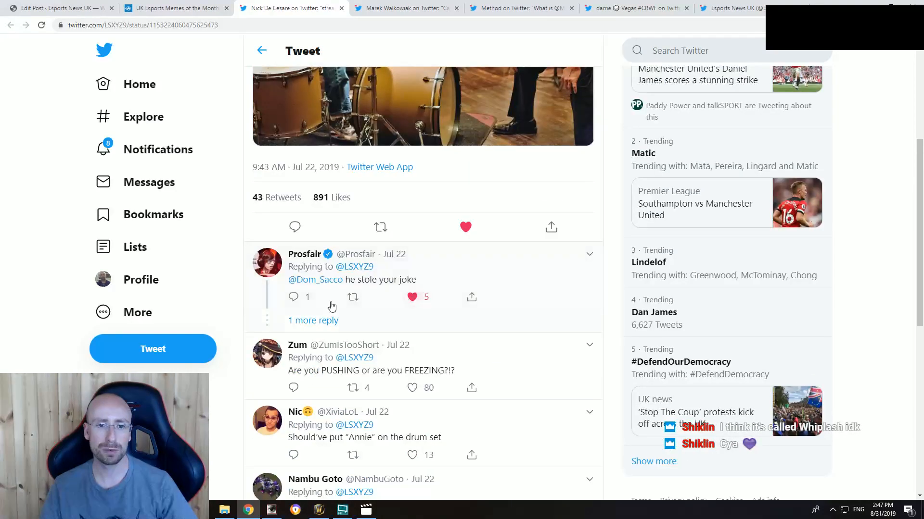
pyautogui.click(309, 324)
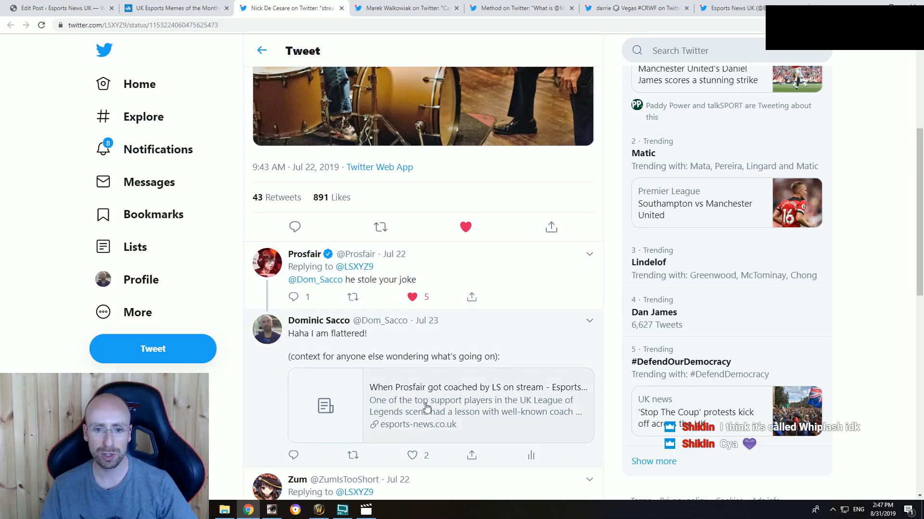
pyautogui.click(426, 408)
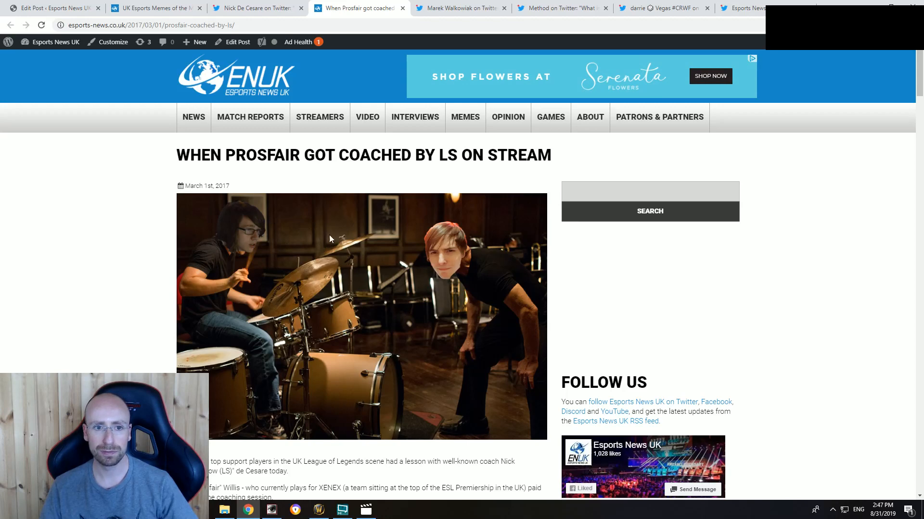
# Step: Examine the Prosfair coaching article for its Whiplash reference, stream clips and the Cooldown Conundrum section
pyautogui.scroll(-10, 309, 291)
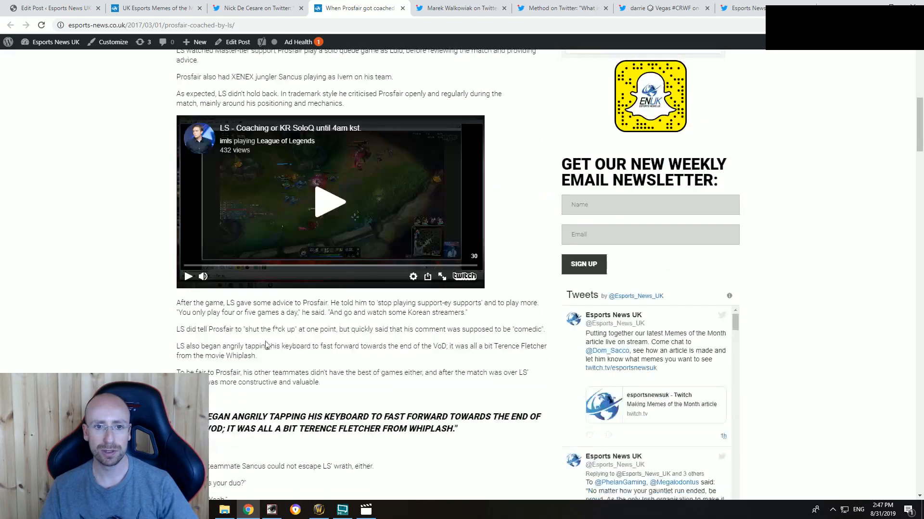
pyautogui.scroll(14, 149, 276)
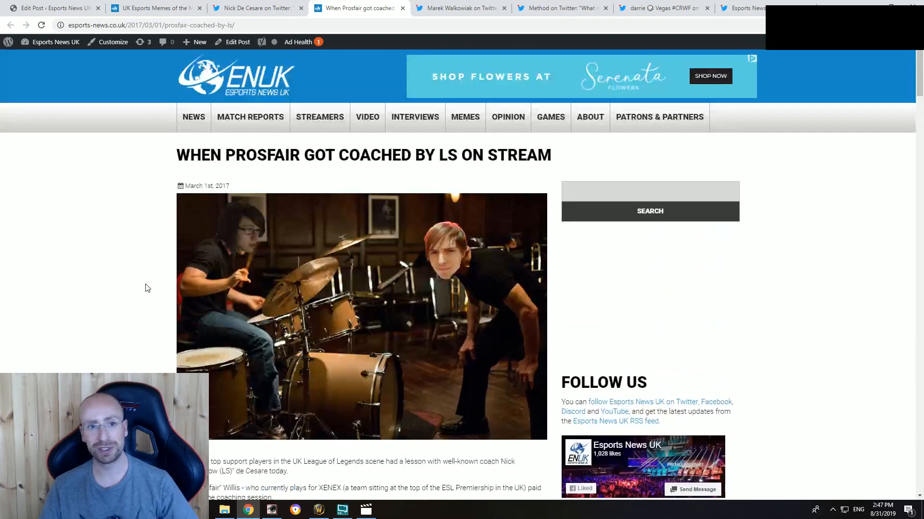
pyautogui.scroll(-17, 147, 289)
pyautogui.scroll(-20, 149, 288)
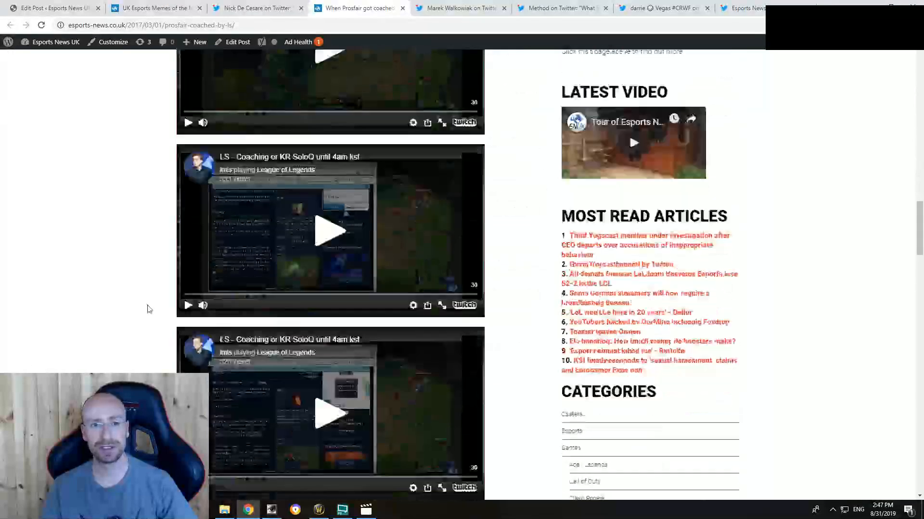
pyautogui.scroll(5, 136, 322)
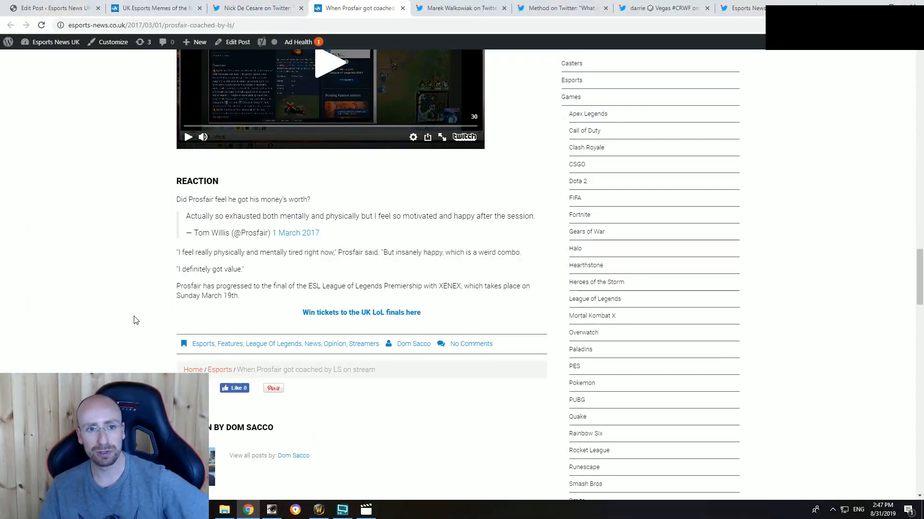
pyautogui.scroll(8, 137, 322)
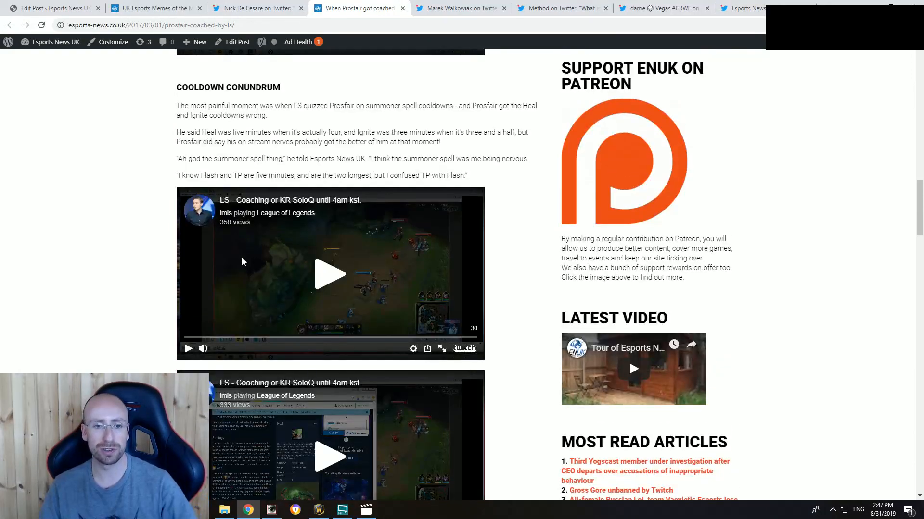
pyautogui.scroll(-2, 137, 274)
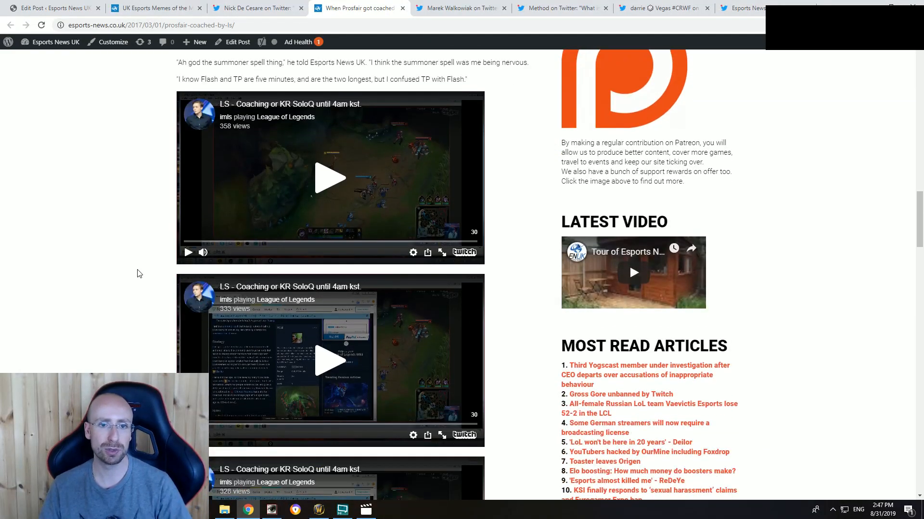
pyautogui.scroll(-7, 127, 313)
pyautogui.scroll(14, 128, 314)
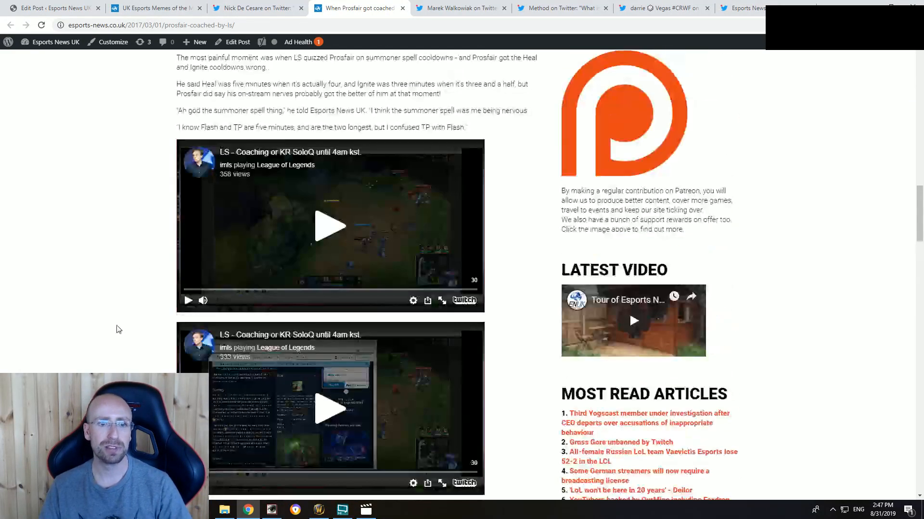
pyautogui.scroll(4, 117, 326)
pyautogui.scroll(-2, 113, 298)
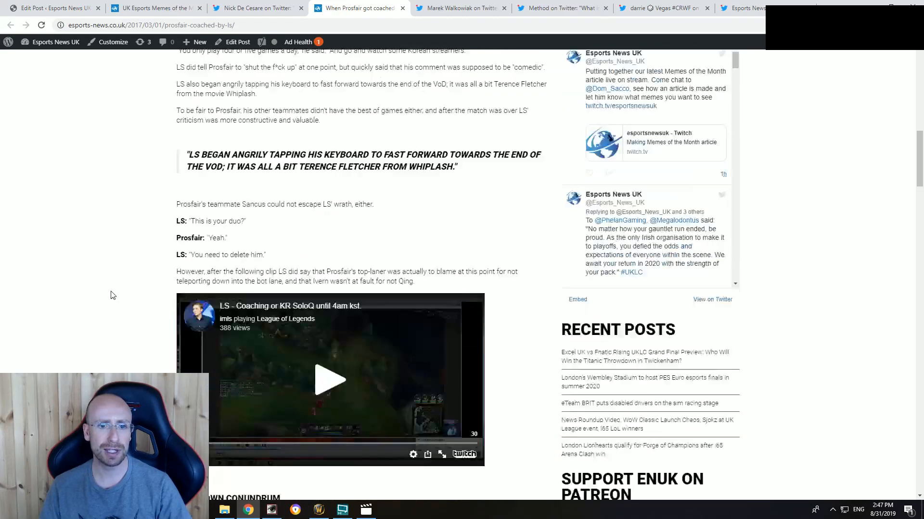
pyautogui.scroll(-5, 112, 296)
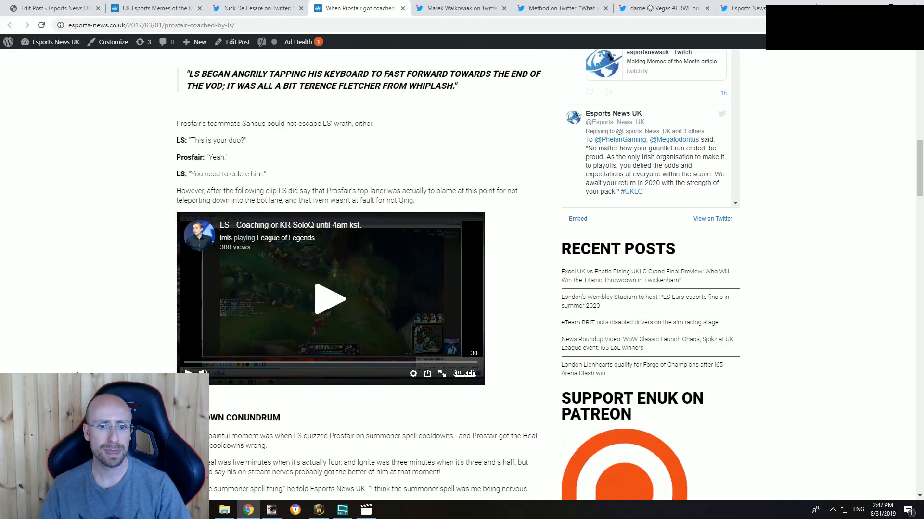
pyautogui.scroll(-4, 76, 373)
pyautogui.scroll(5, 77, 373)
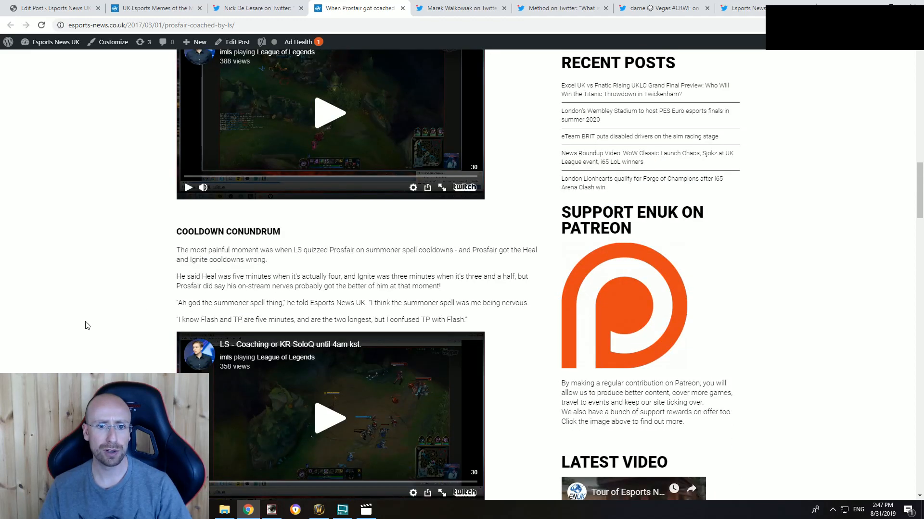
# Step: Watch the first clip under Cooldown Conundrum in full screen and return to the article
pyautogui.scroll(-3, 88, 326)
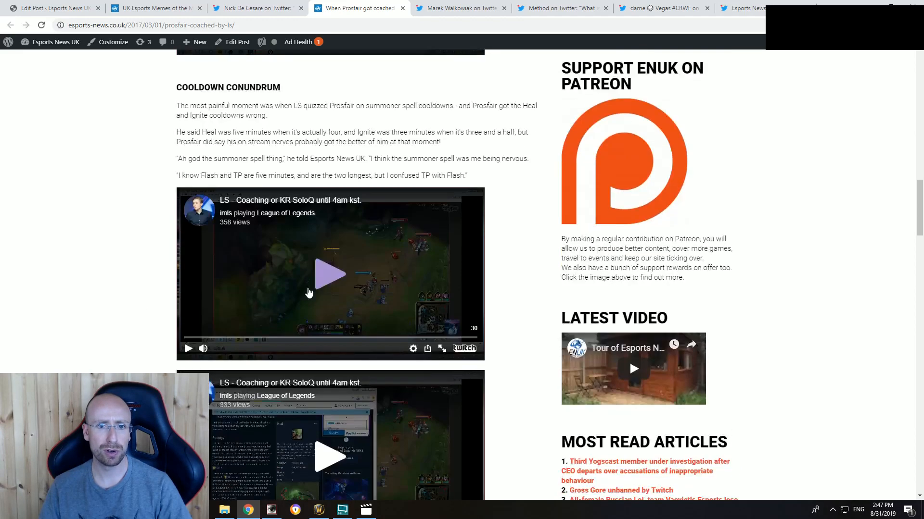
pyautogui.click(336, 278)
pyautogui.click(442, 349)
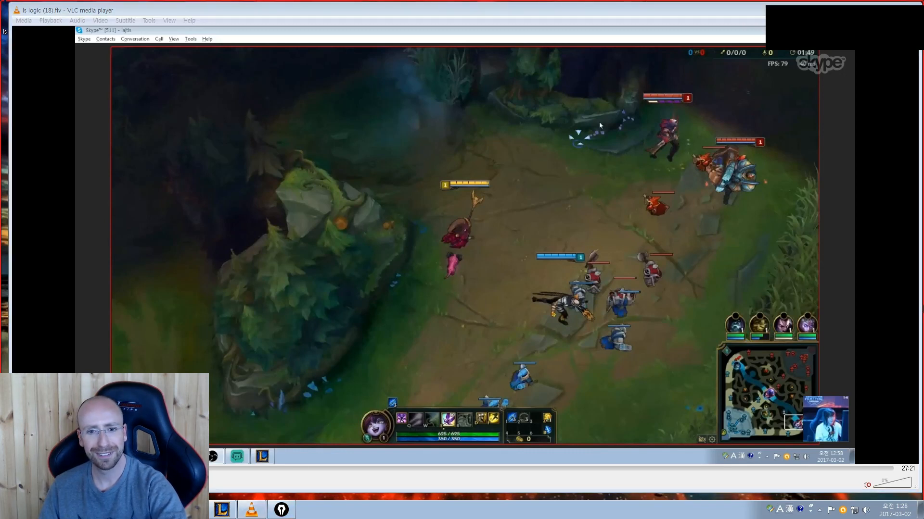
pyautogui.moveTo(920, 296)
pyautogui.moveTo(0, 126); pyautogui.dragTo(363, 76)
pyautogui.moveTo(359, 280); pyautogui.dragTo(328, 280)
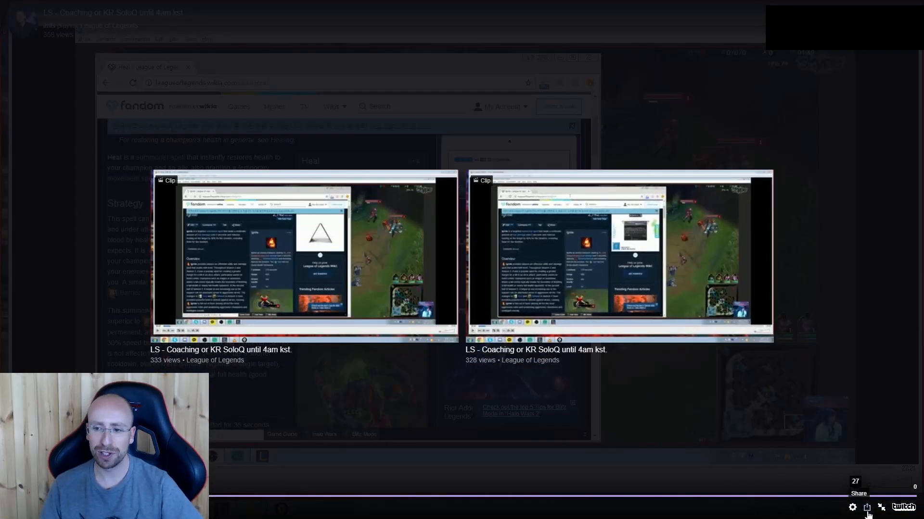
pyautogui.click(880, 508)
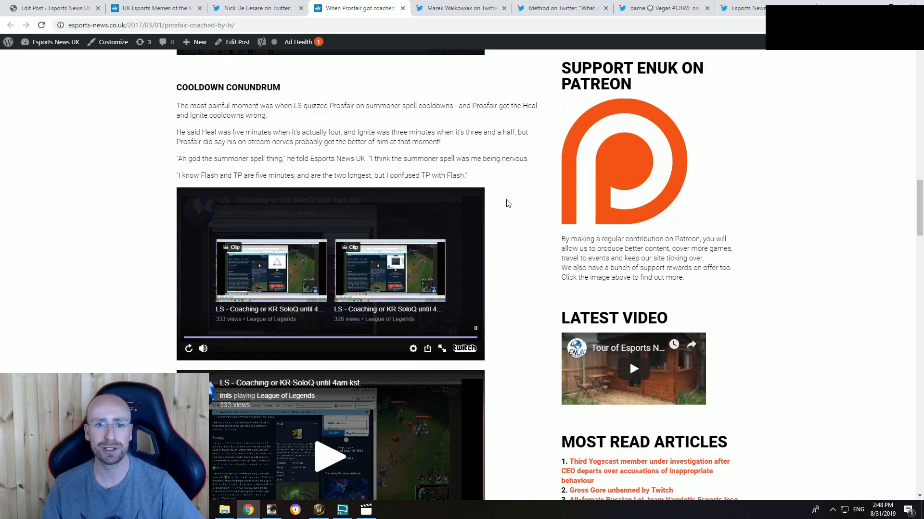
# Step: Look over the article's remaining clips and Reaction section, ending at its header image
pyautogui.scroll(-10, 500, 226)
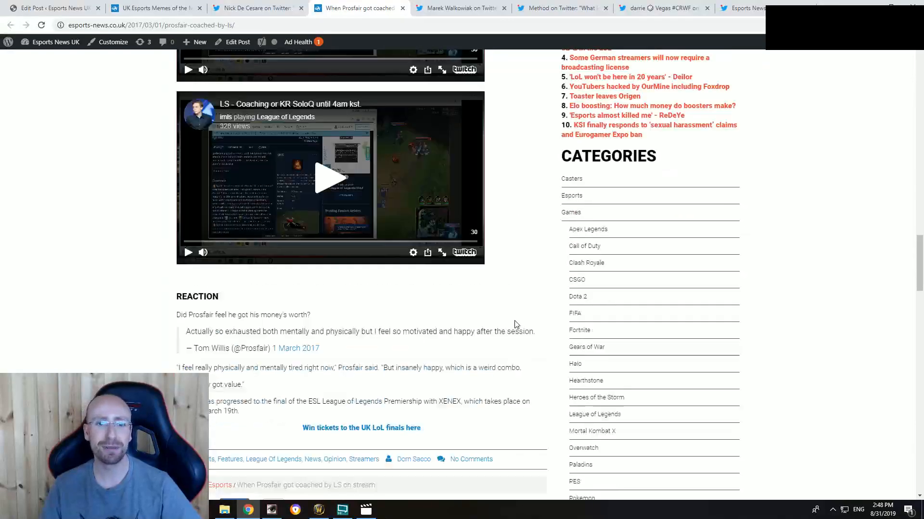
pyautogui.scroll(9, 512, 320)
pyautogui.scroll(-13, 510, 298)
pyautogui.scroll(12, 481, 303)
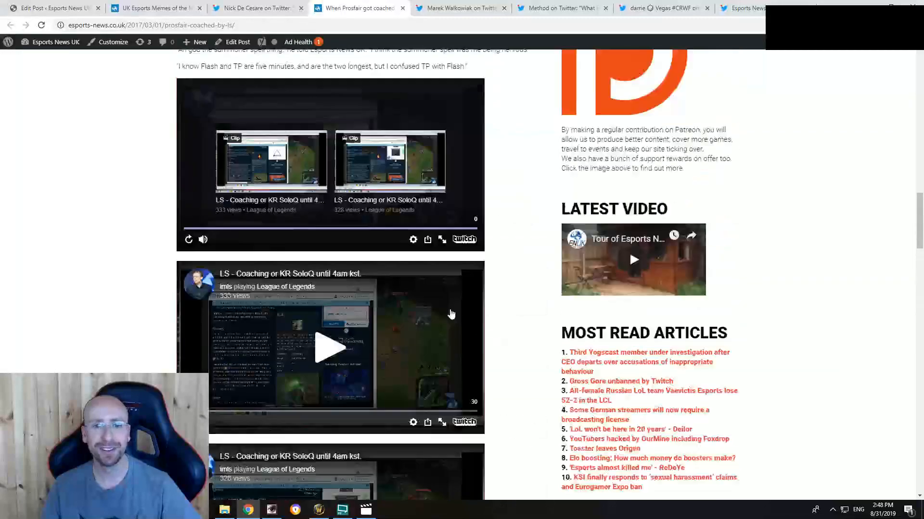
pyautogui.scroll(16, 451, 315)
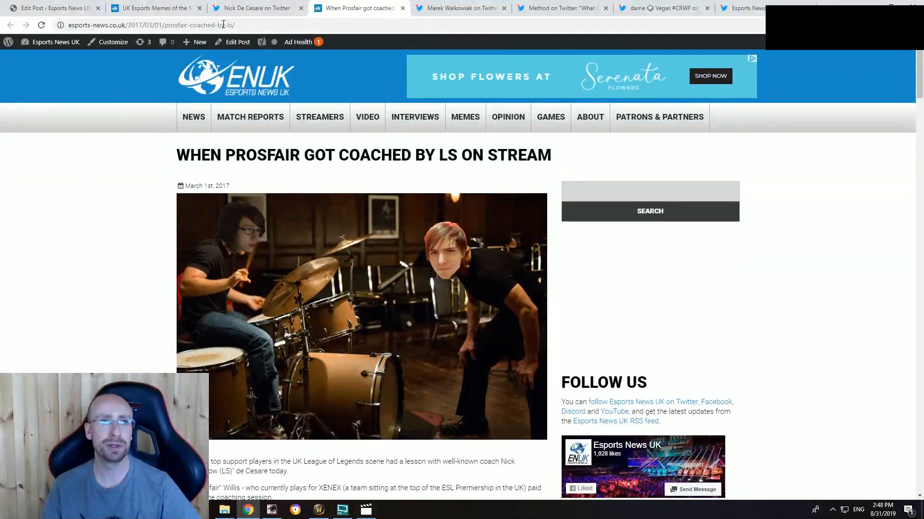
# Step: Generate the embed code for the "Silver 3 Player" LS drumming tweet and copy it
pyautogui.click(230, 8)
pyautogui.click(589, 84)
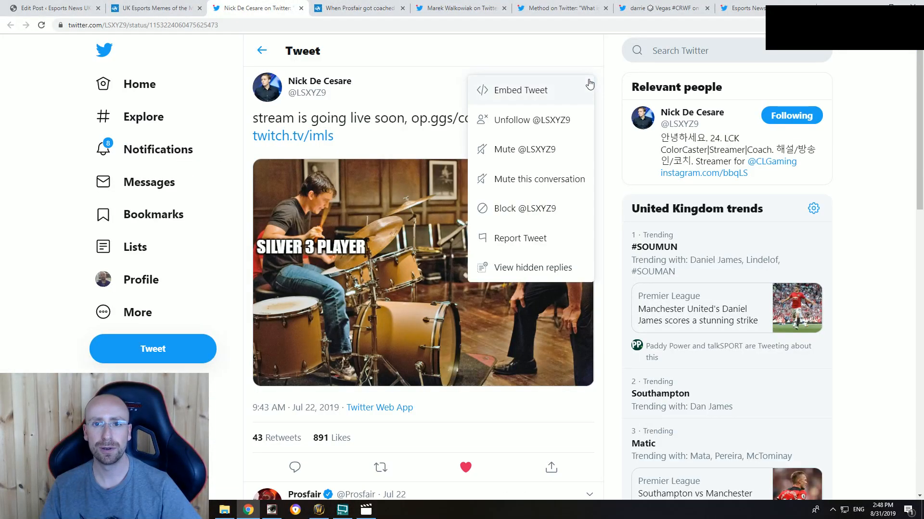
pyautogui.click(545, 91)
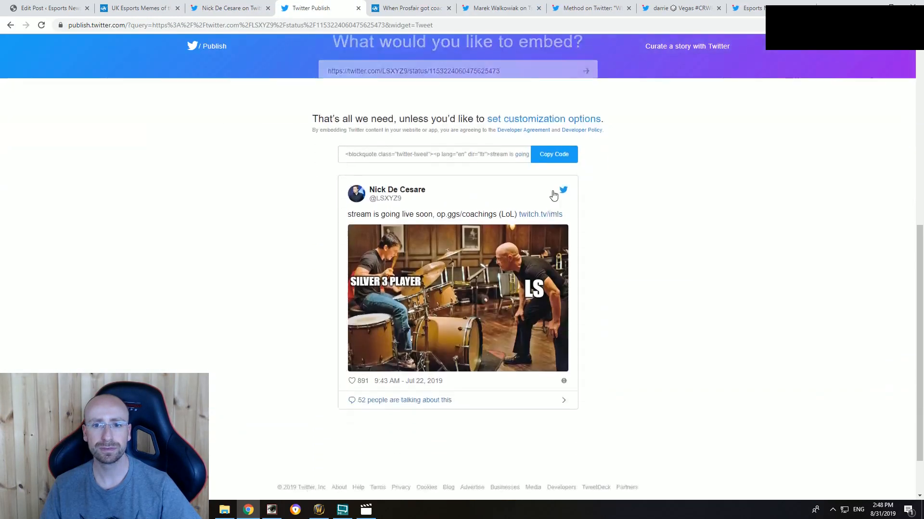
pyautogui.click(556, 136)
pyautogui.click(569, 211)
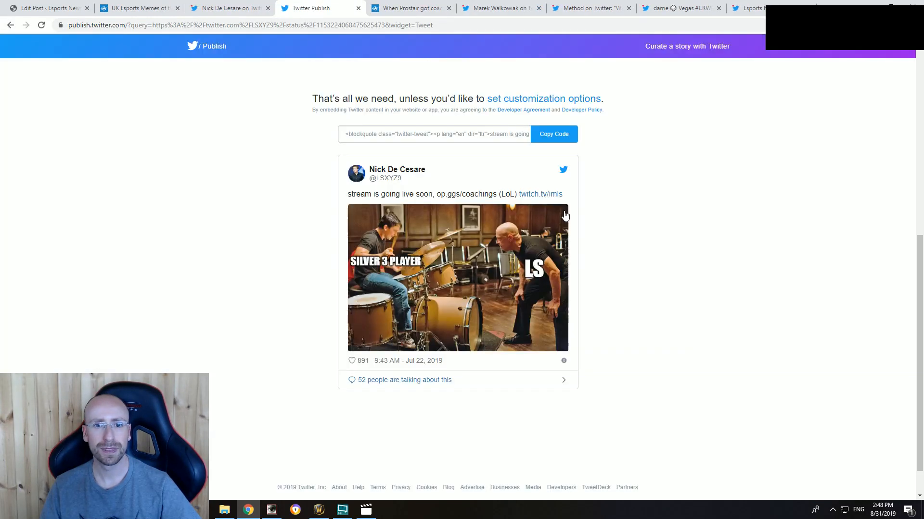
# Step: Replace the "sdsdsd" placeholder in the post's HTML source with the copied LS tweet embed code and return to the visual view
pyautogui.click(42, 10)
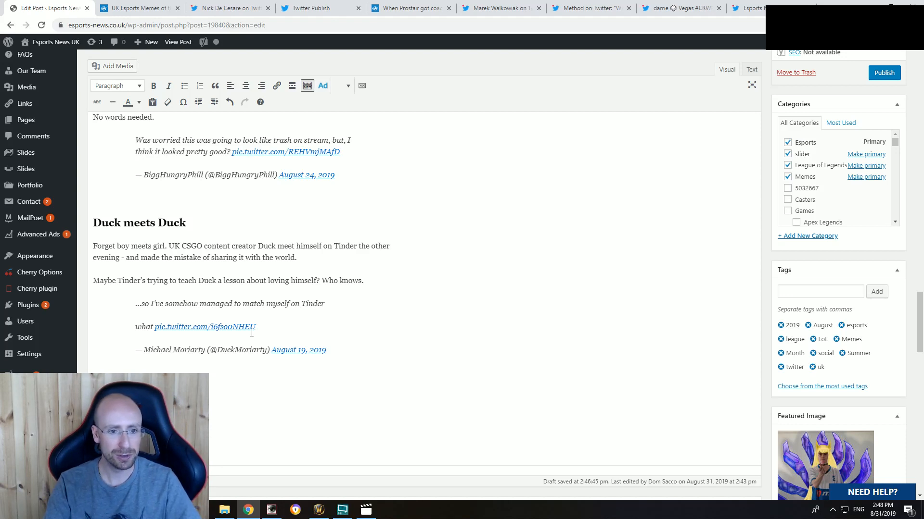
pyautogui.scroll(-1, 252, 332)
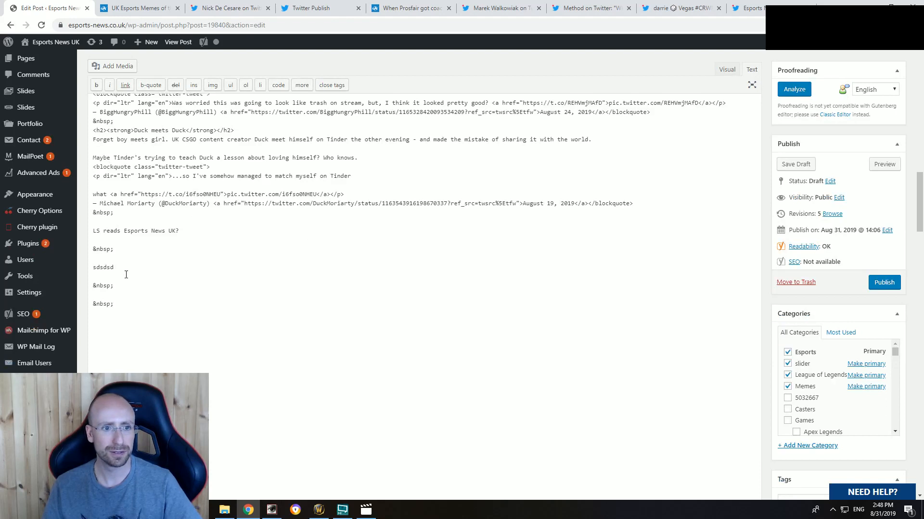
pyautogui.doubleClick(104, 268)
pyautogui.hotkey('ctrl', 'v')
pyautogui.click(727, 69)
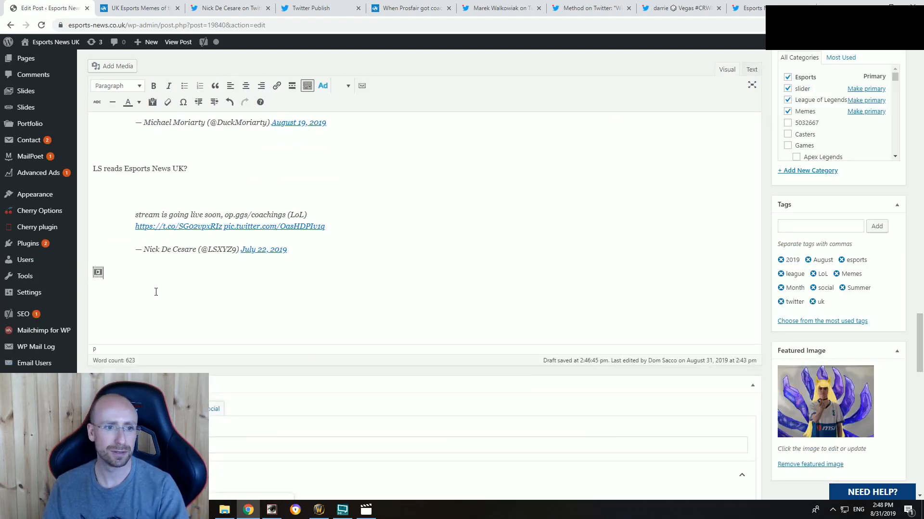
# Step: Format the line "LS reads Esports News UK?" as a heading and place the cursor on the empty line below it
pyautogui.moveTo(187, 168); pyautogui.dragTo(93, 169)
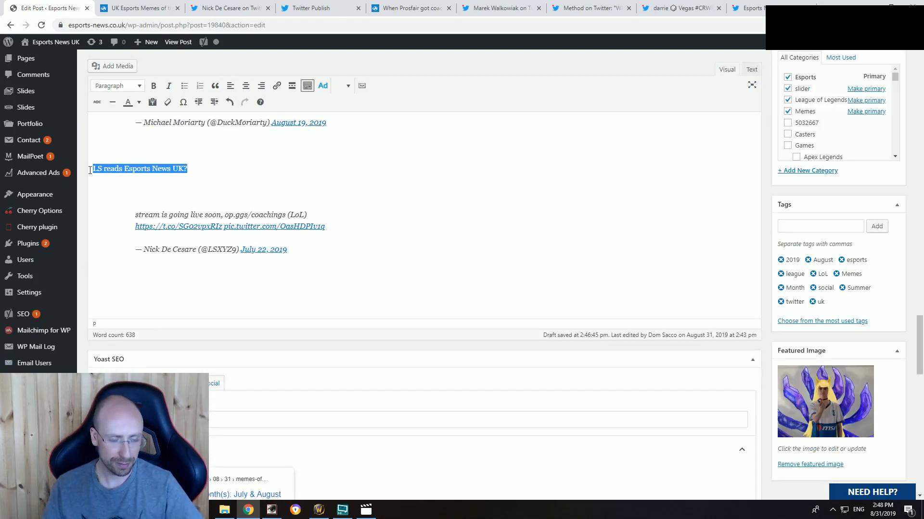
pyautogui.click(118, 85)
pyautogui.click(115, 138)
pyautogui.click(173, 187)
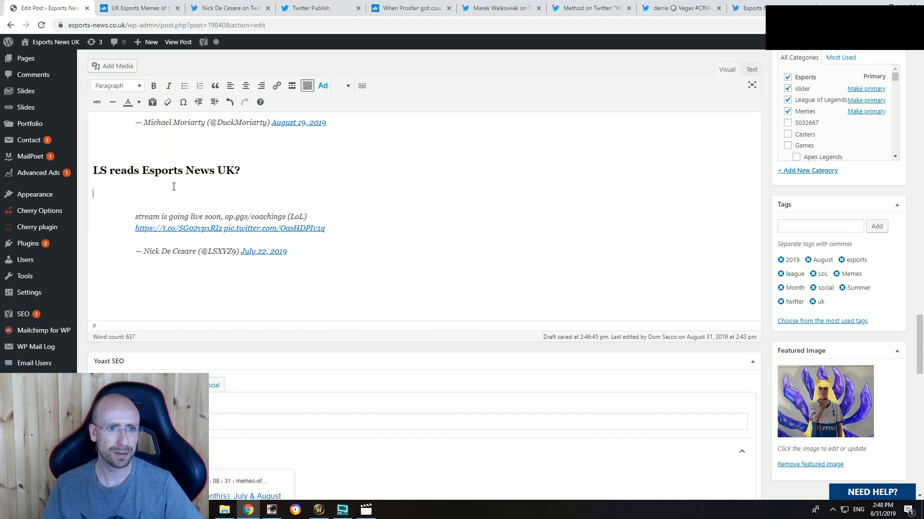
# Step: Start the introduction under the heading with "LS used an image based on the drumming film Whiplash to advertise his stream"
pyautogui.scroll(1, 322, 268)
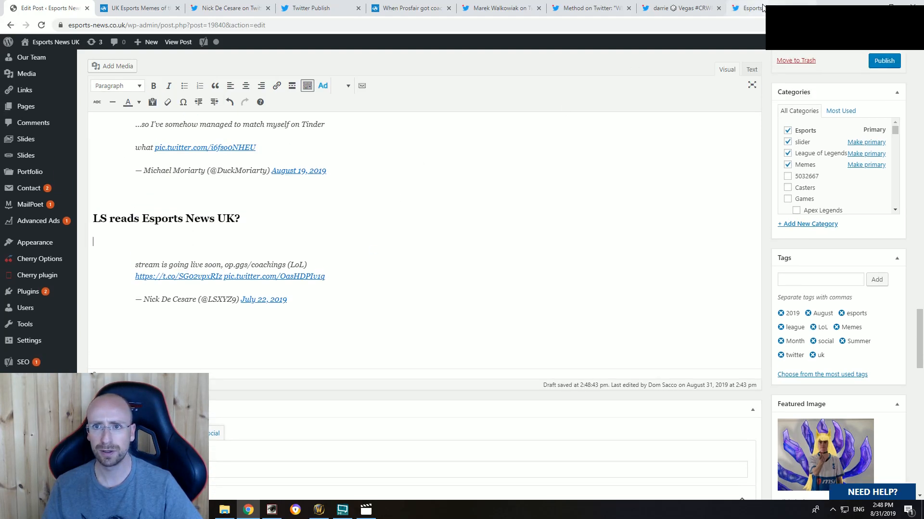
pyautogui.write('LS ')
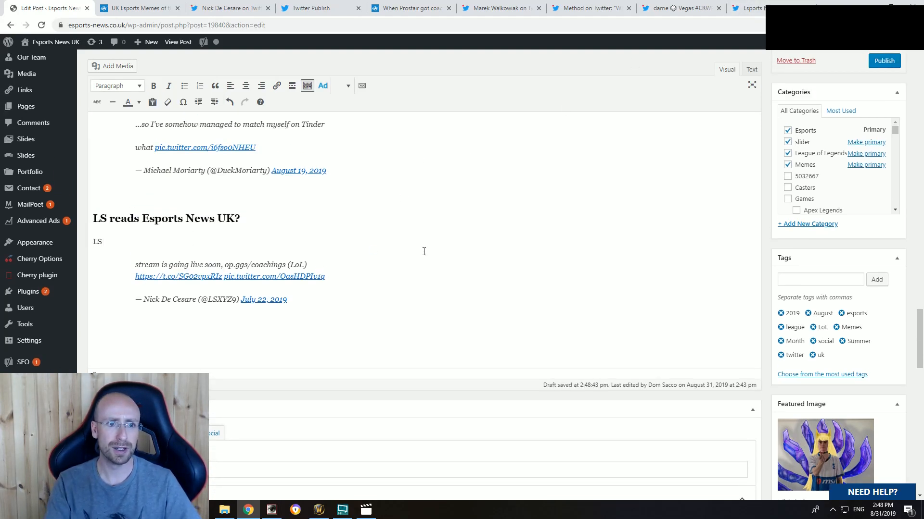
pyautogui.write('used a')
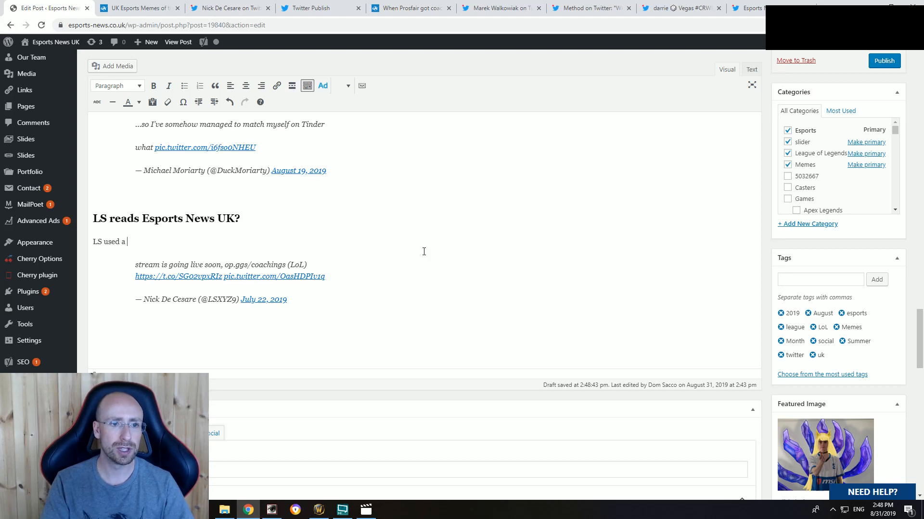
pyautogui.write(' UK')
pyautogui.press('BackSpace')
pyautogui.press('BackSpace')
pyautogui.write('i')
pyautogui.press('BackSpace')
pyautogui.press('BackSpace')
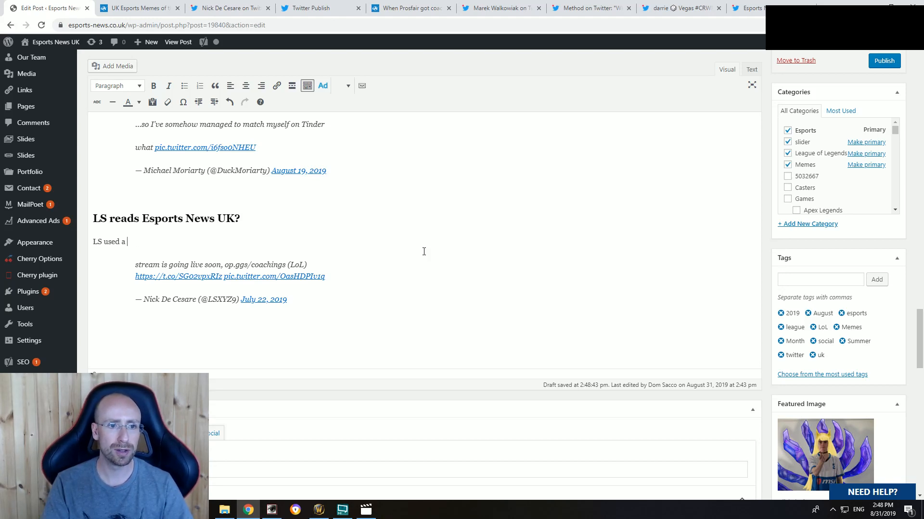
pyautogui.write('n image based on the dru')
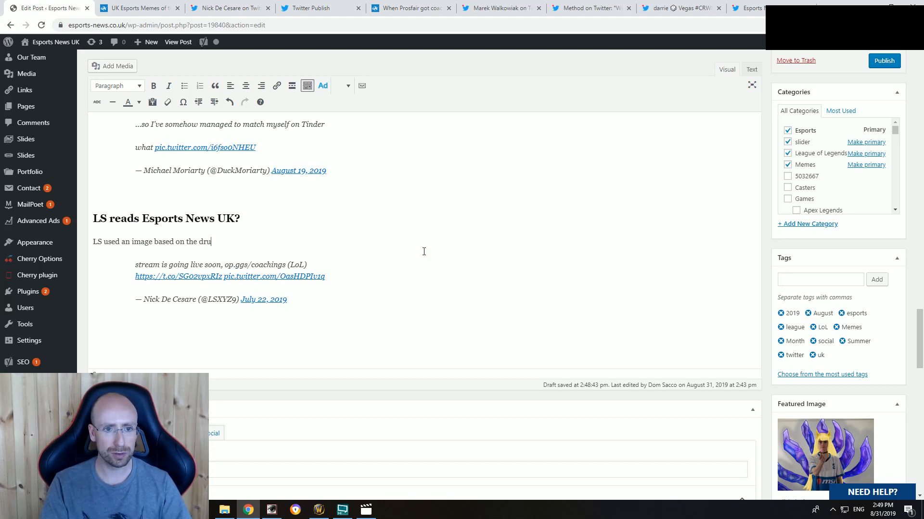
pyautogui.write('mming fil;')
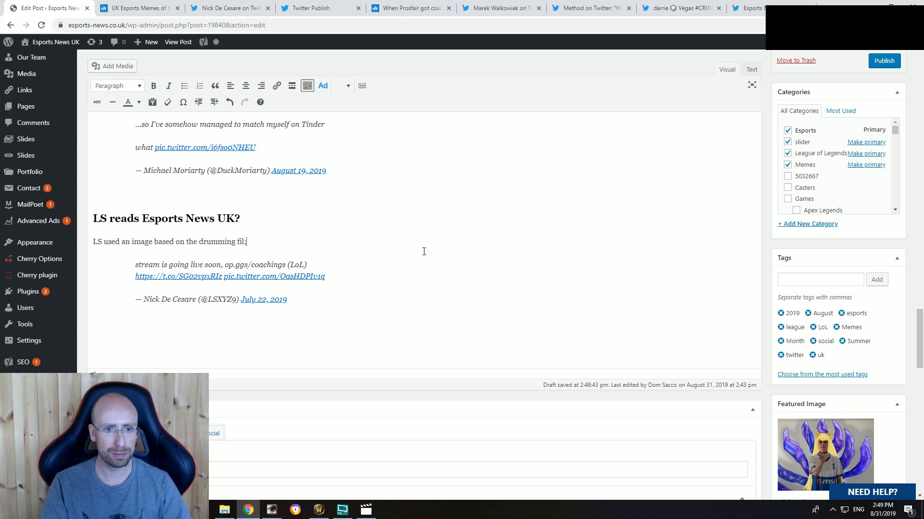
pyautogui.press('BackSpace')
pyautogui.write('m Whiplash to advertise his stream')
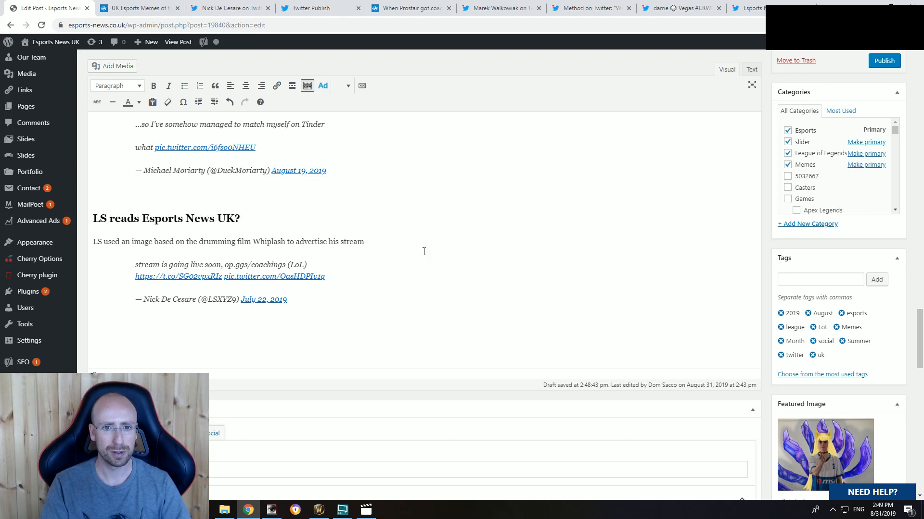
pyautogui.write(' the other week, and it was ee')
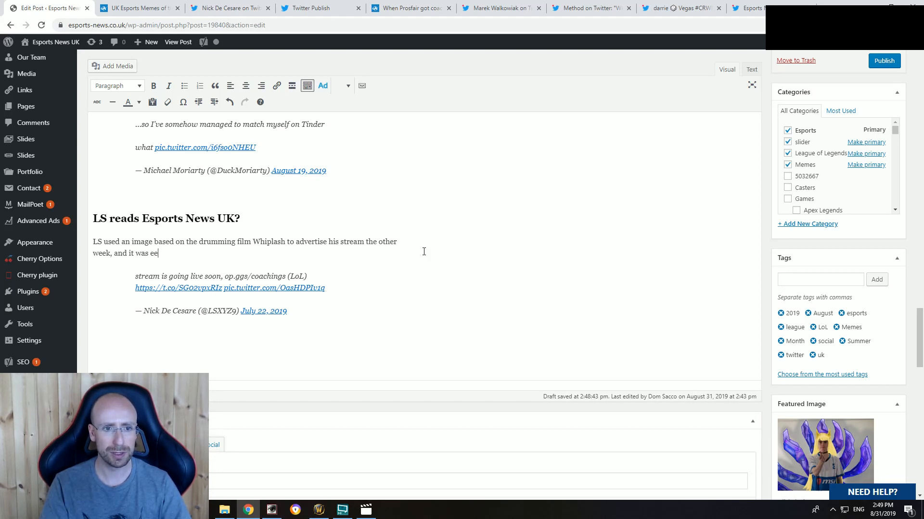
# Step: Continue the sentence with "the other week, and it was eerily reminiscent of an image Esports News UK used to cover"
pyautogui.write('rily reminiscent of an image')
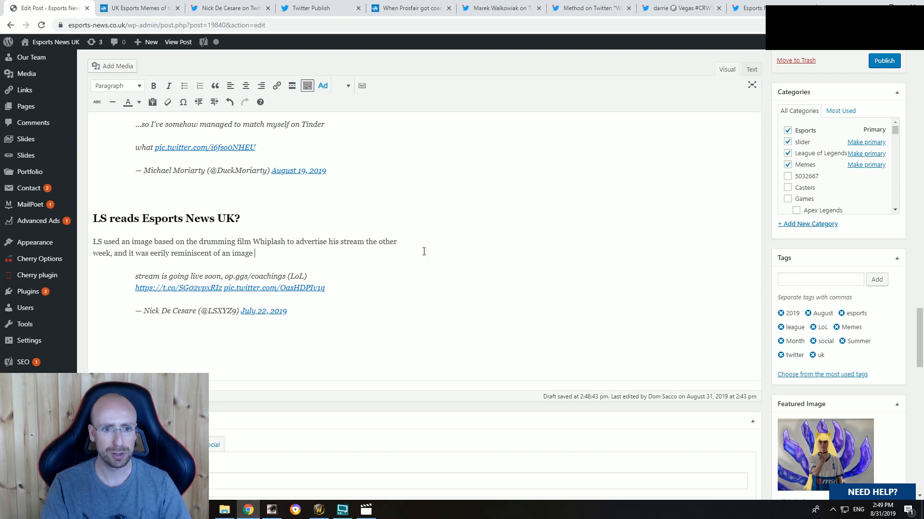
pyautogui.write('Esports News UK used to cover')
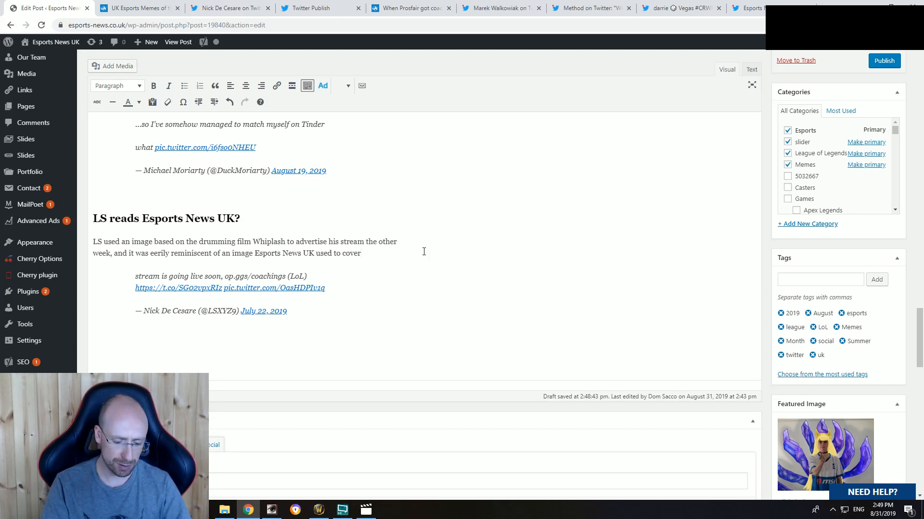
# Step: Finish the sentence with "that time when UK League support player Prosfair bought some coaching from LS..."
pyautogui.write('that time when')
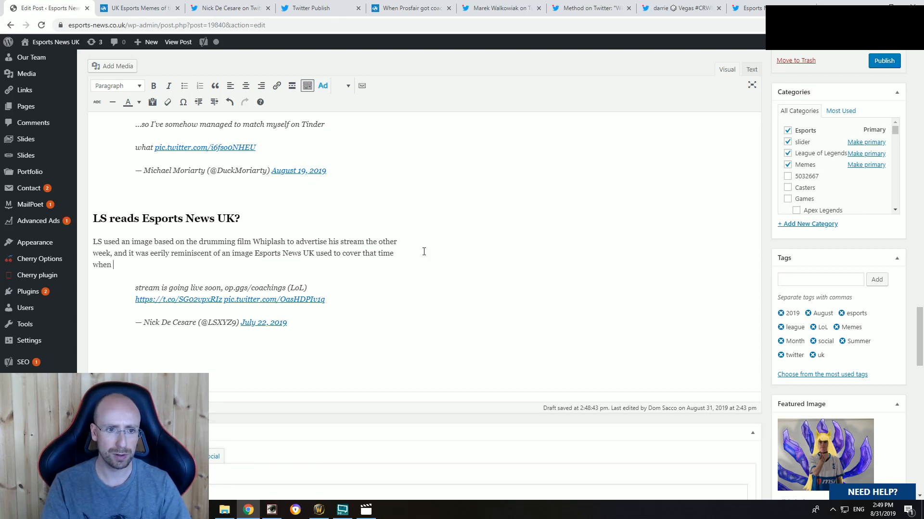
pyautogui.write('UK League support player Prosfair bought some coaching from LS')
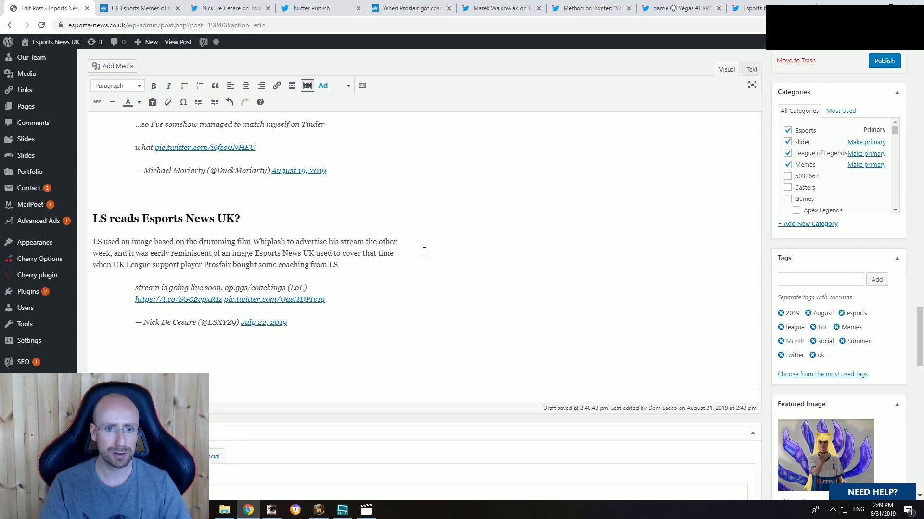
pyautogui.write('...')
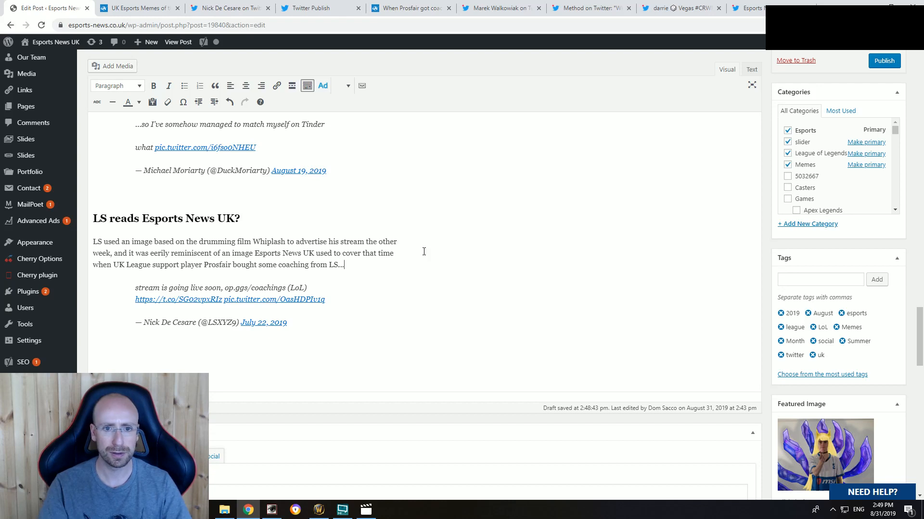
# Step: Link the words "Prosfair bought some coaching from LS" to the Prosfair coaching article, using its copied URL
pyautogui.click(402, 8)
pyautogui.click(399, 27)
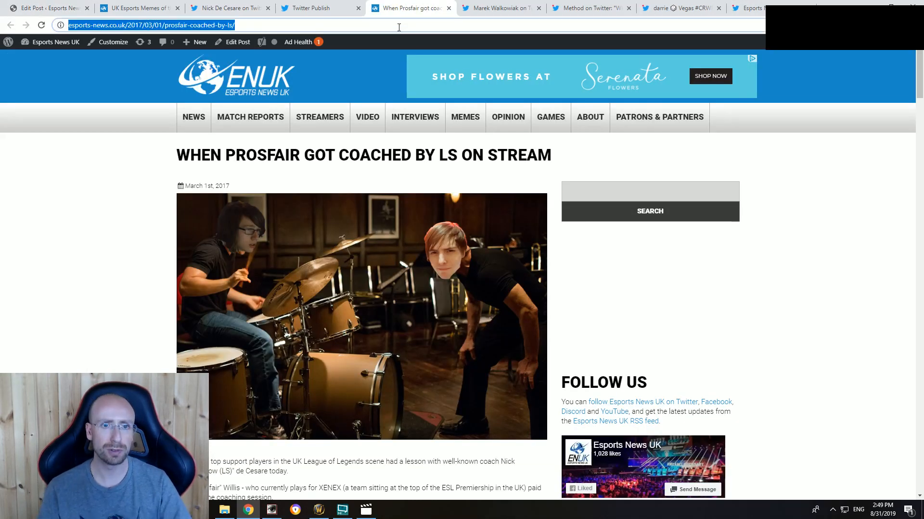
pyautogui.click(48, 9)
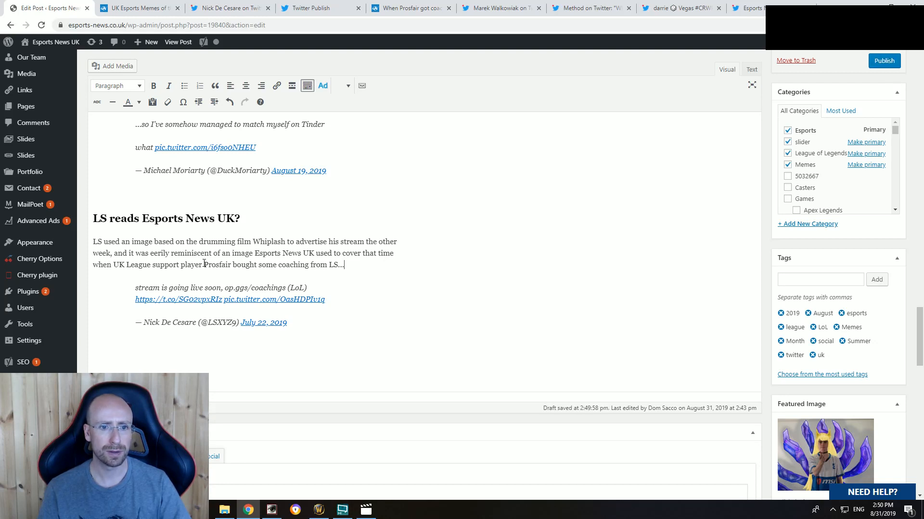
pyautogui.moveTo(204, 265); pyautogui.dragTo(337, 265)
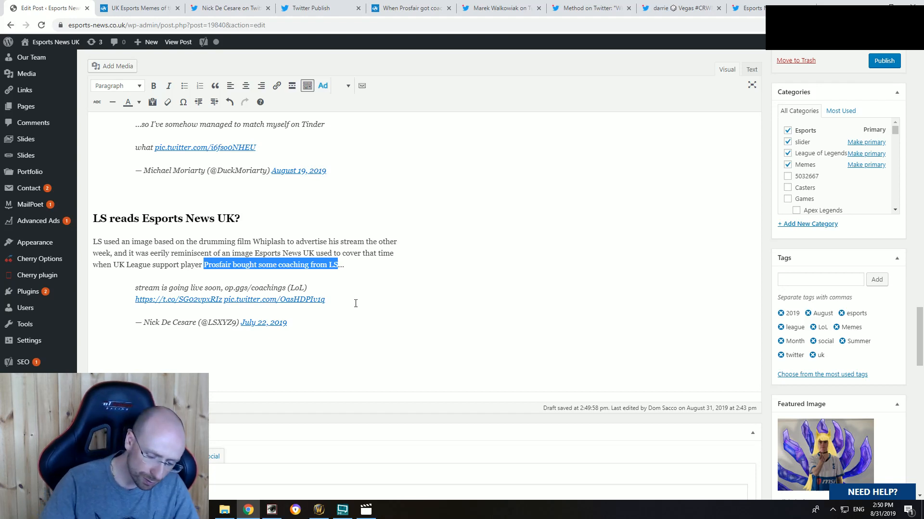
pyautogui.hotkey('ctrl', 'k')
pyautogui.hotkey('ctrl', 'v')
pyautogui.press('Return')
pyautogui.click(348, 255)
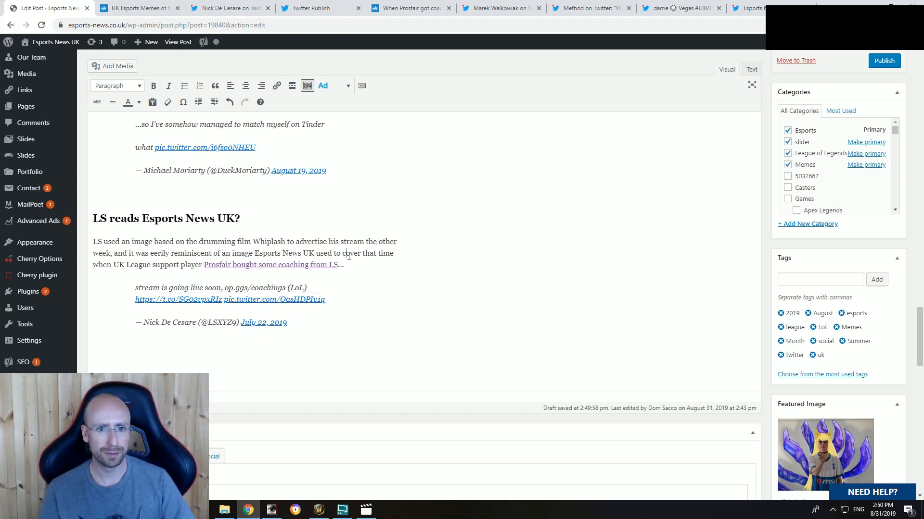
pyautogui.click(747, 7)
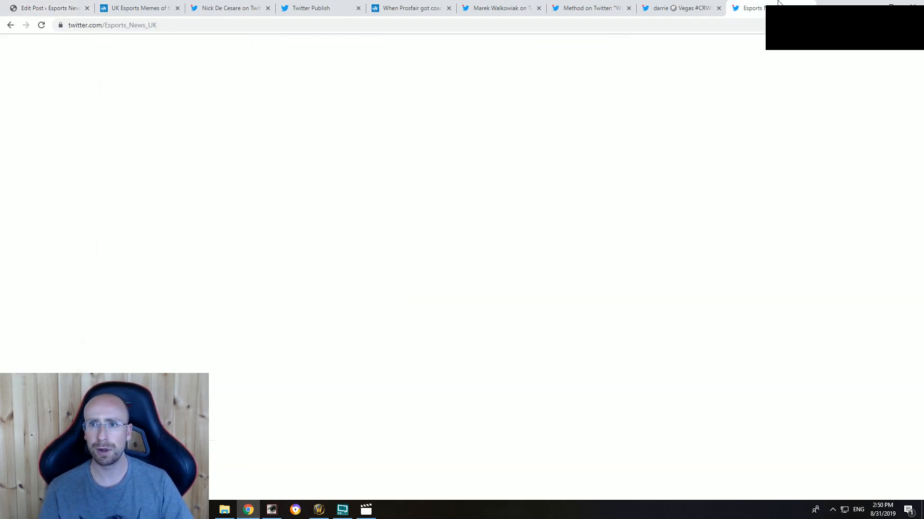
pyautogui.click(683, 5)
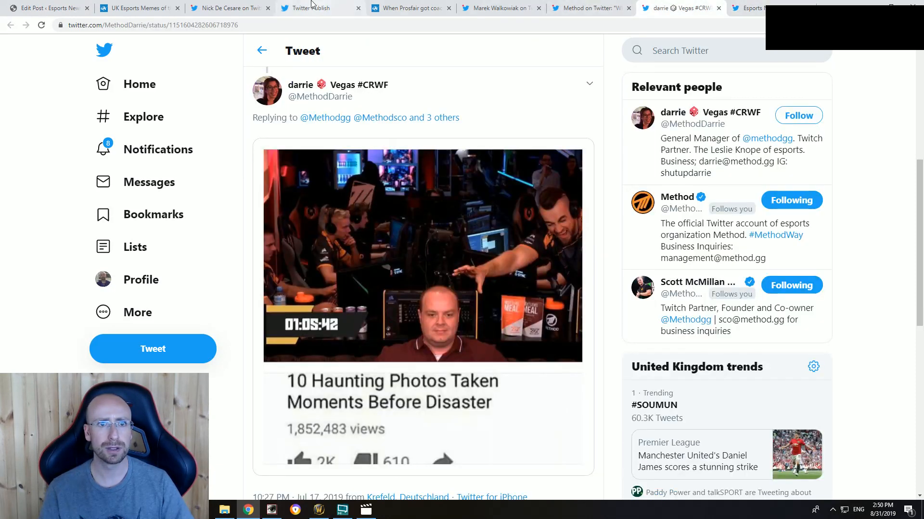
pyautogui.click(255, 7)
pyautogui.click(144, 8)
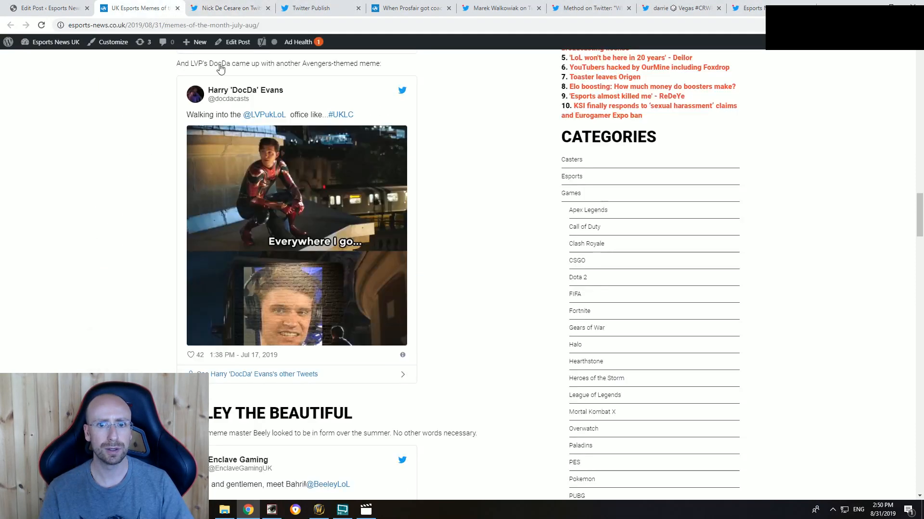
pyautogui.click(410, 8)
pyautogui.rightClick(373, 258)
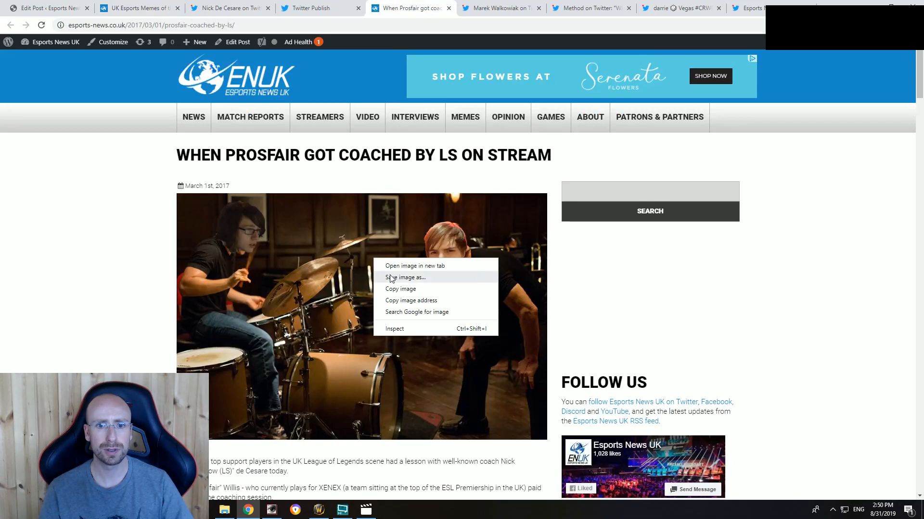
pyautogui.click(389, 275)
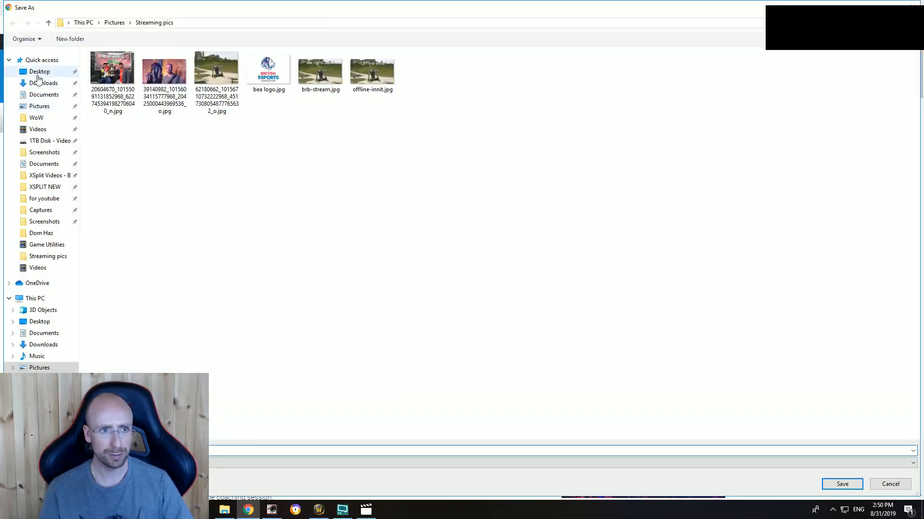
pyautogui.click(41, 73)
pyautogui.click(890, 484)
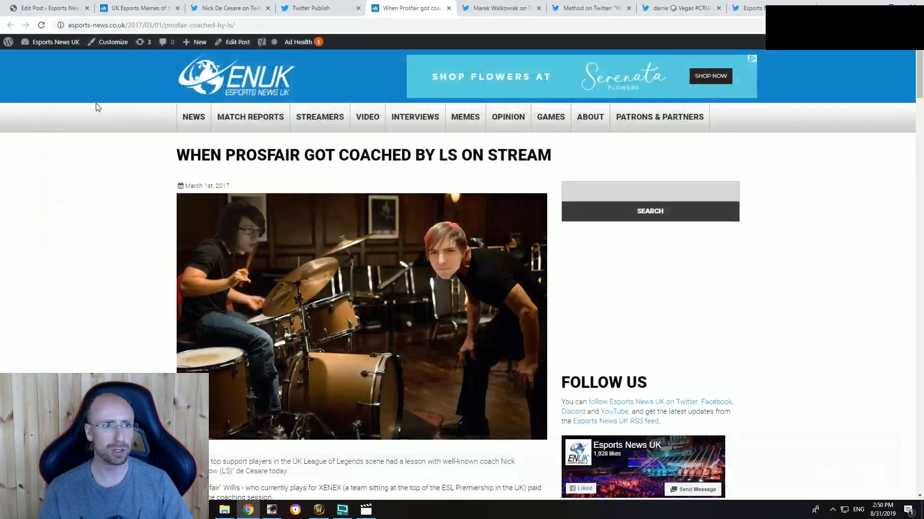
# Step: Add the line "ENUK's picture for comparison:" below the embedded LS tweet in the post and start a new paragraph
pyautogui.click(55, 5)
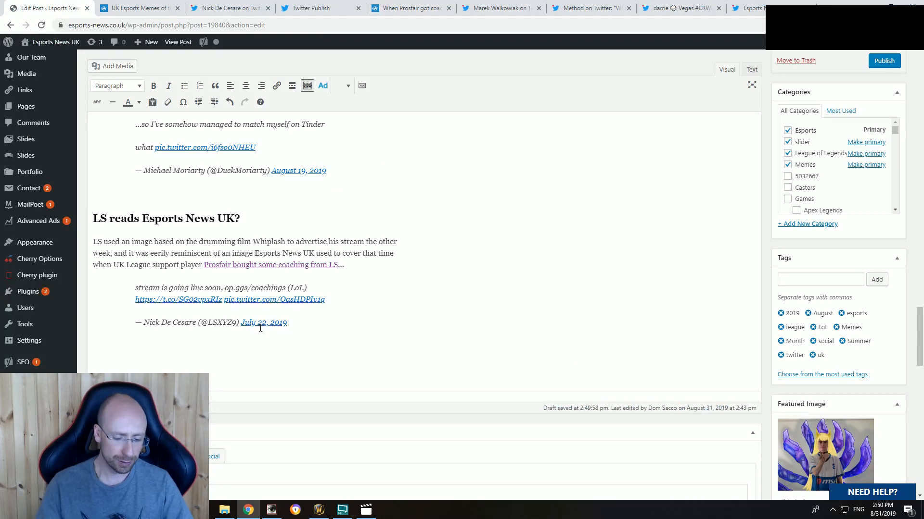
pyautogui.write("UK's picture for")
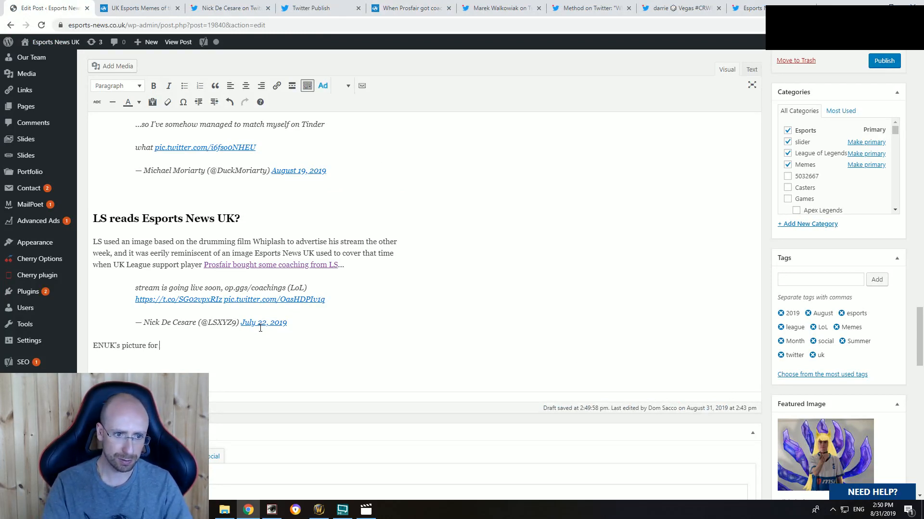
pyautogui.write(' comparison:')
pyautogui.press('Return')
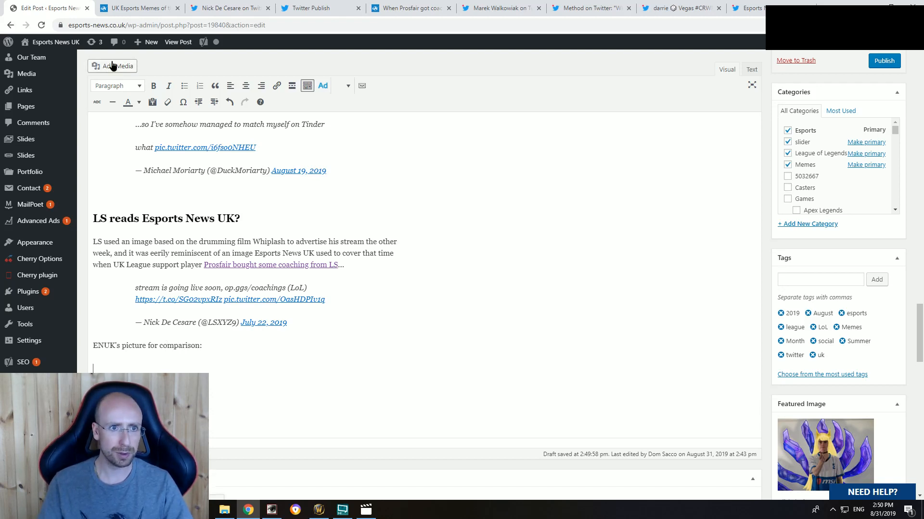
# Step: Search the media library for "prosfair" and insert prosfair-coached-by-ls-stre.jpg into the post below the comparison line
pyautogui.click(108, 66)
pyautogui.click(690, 99)
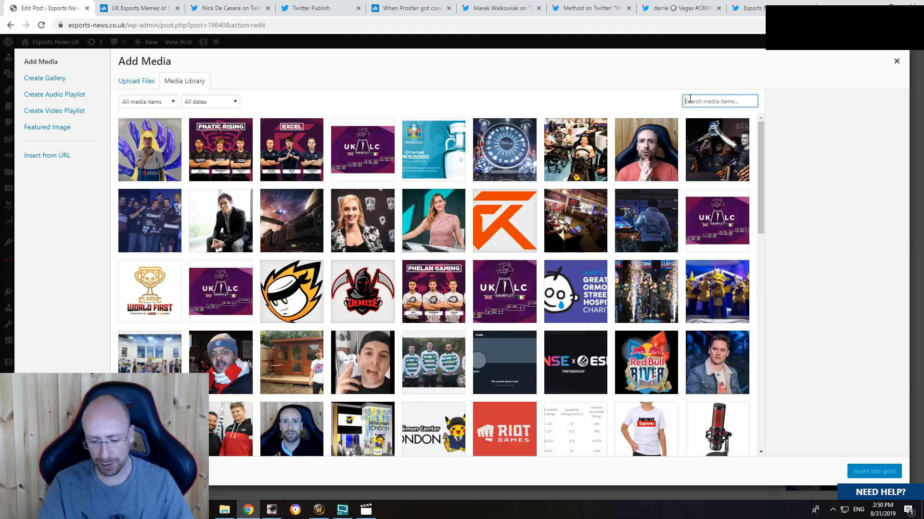
pyautogui.write('prosfair')
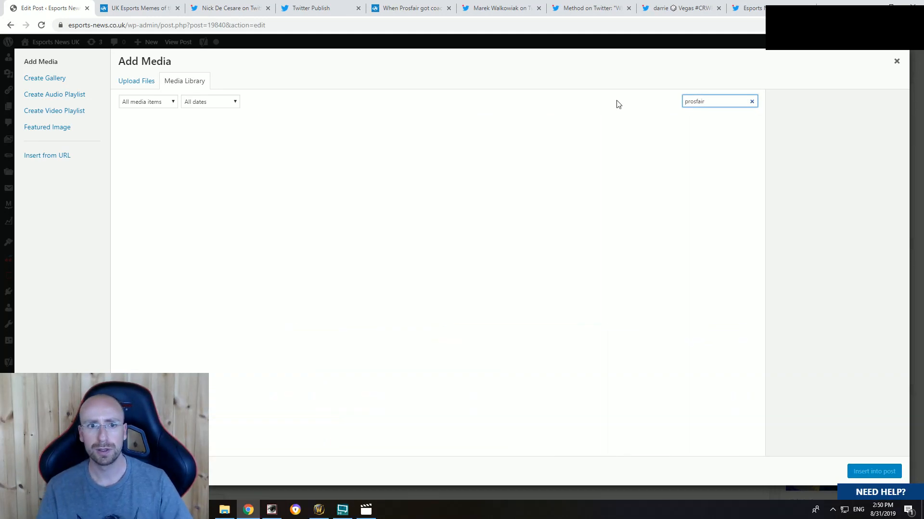
pyautogui.click(238, 159)
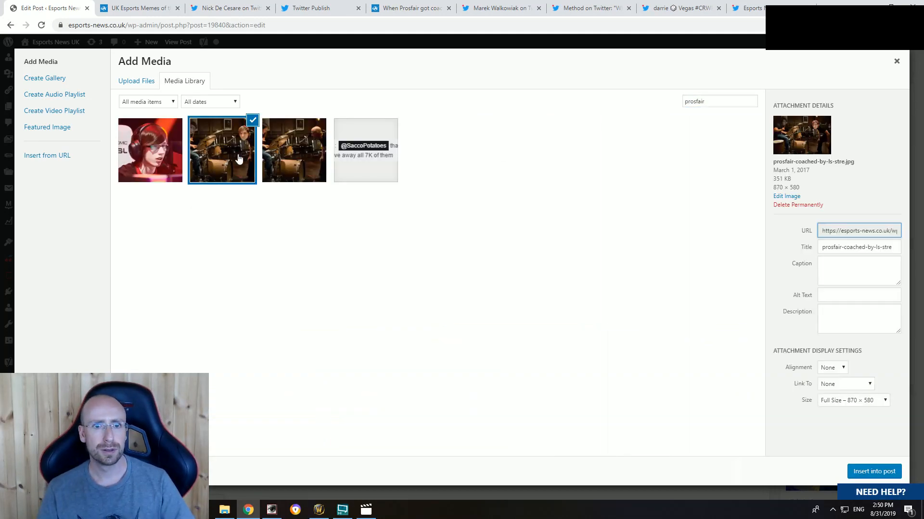
pyautogui.click(863, 471)
pyautogui.scroll(-5, 515, 311)
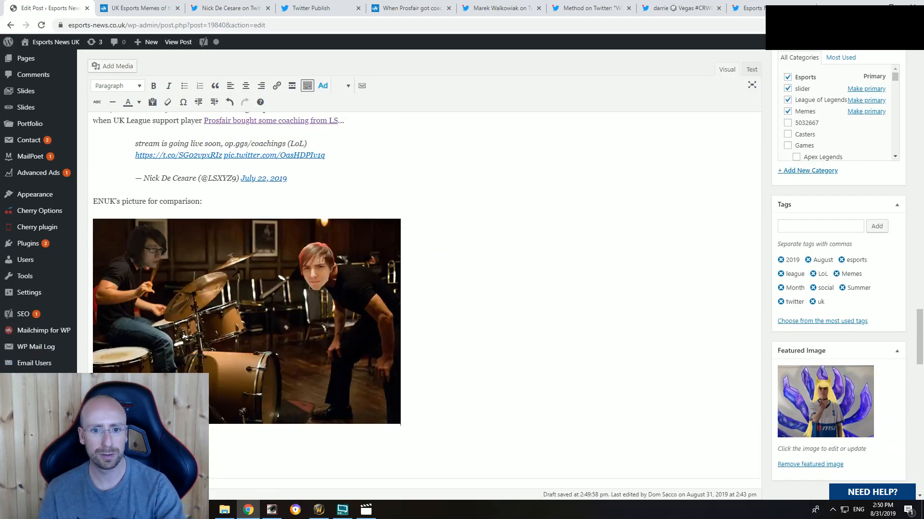
# Step: Close the browser pages for the LS tweet, its embed code, the Prosfair coaching article and the Esports News UK Twitter profile
pyautogui.scroll(-1, 455, 385)
pyautogui.click(248, 6)
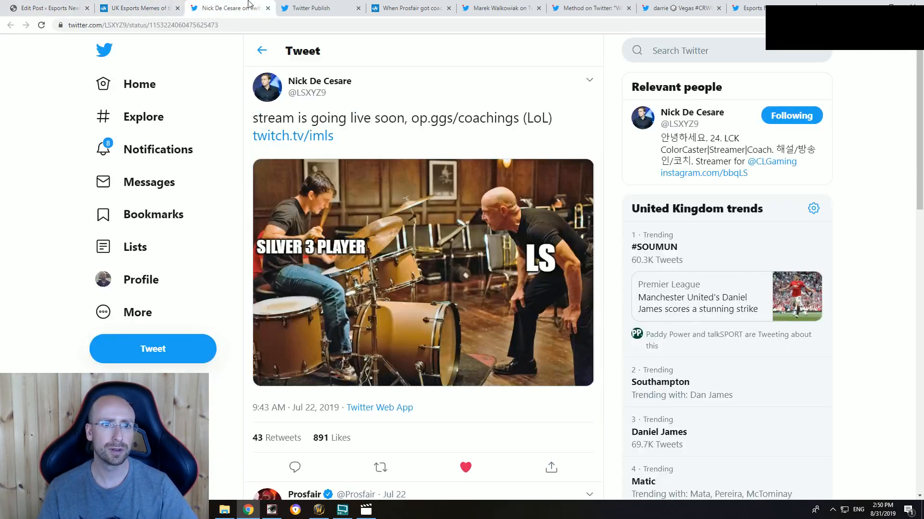
pyautogui.click(267, 8)
pyautogui.click(267, 8)
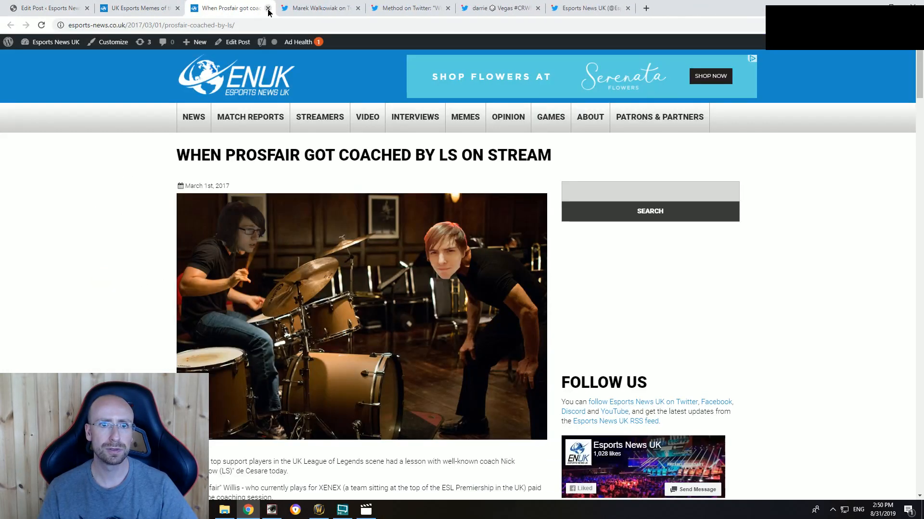
pyautogui.click(268, 8)
pyautogui.click(315, 8)
pyautogui.click(408, 7)
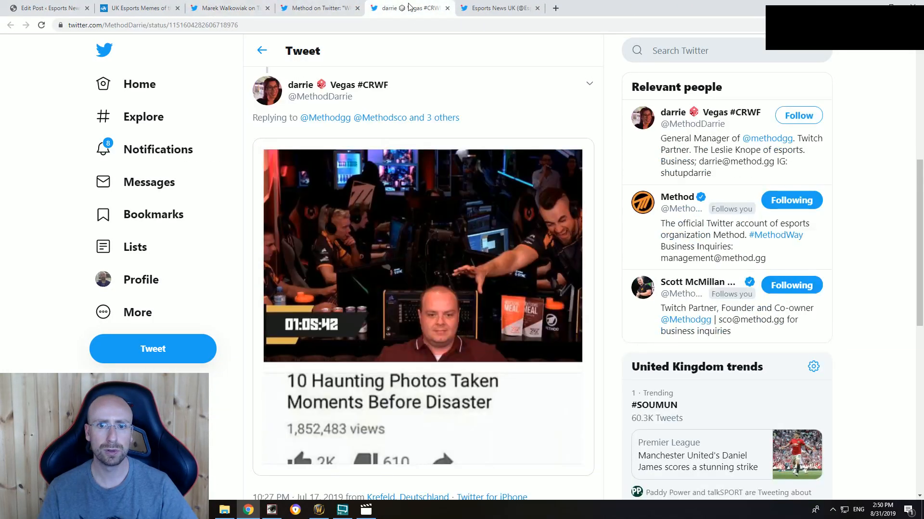
pyautogui.click(500, 7)
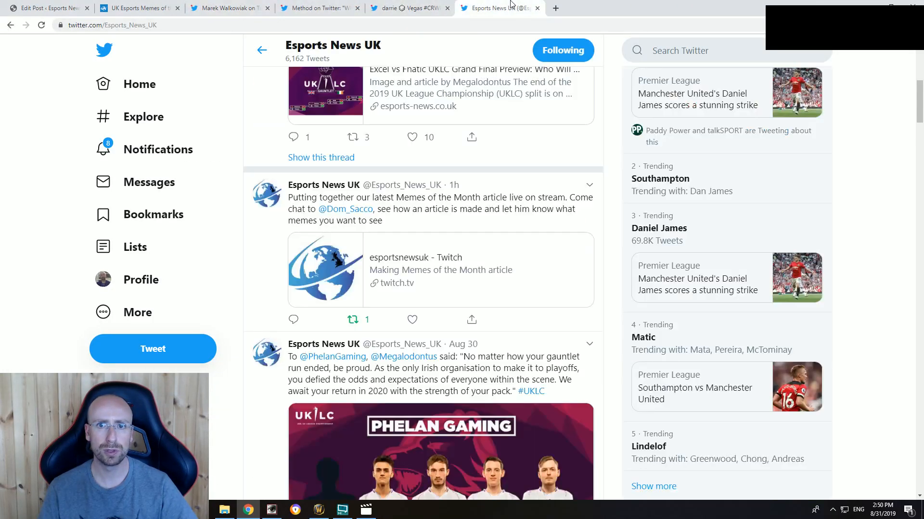
pyautogui.click(537, 8)
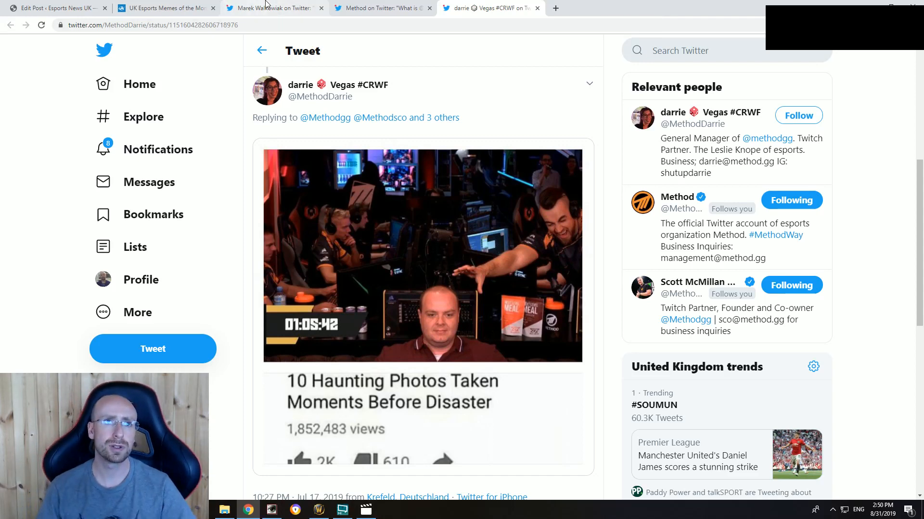
# Step: Read through the "Can I copy your homework meme - DIG Heroes edition" tweet and copy its embed code
pyautogui.click(273, 8)
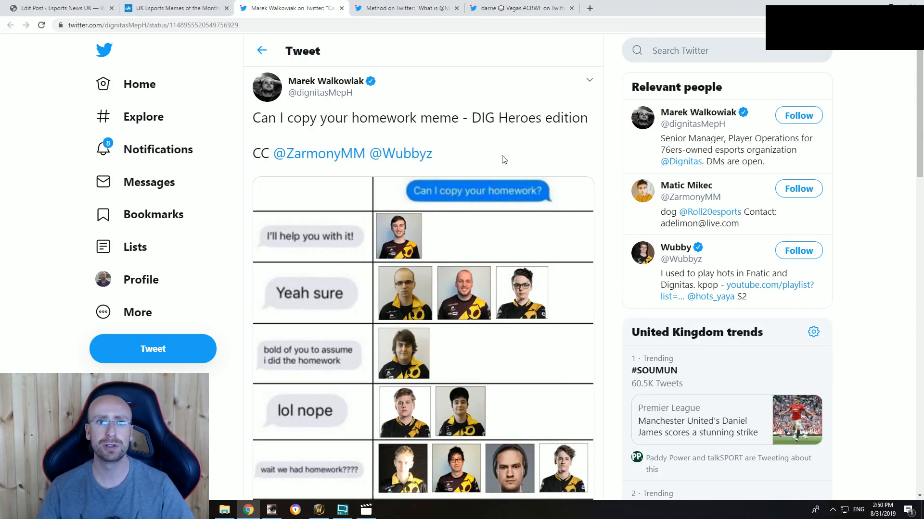
pyautogui.scroll(-2, 492, 215)
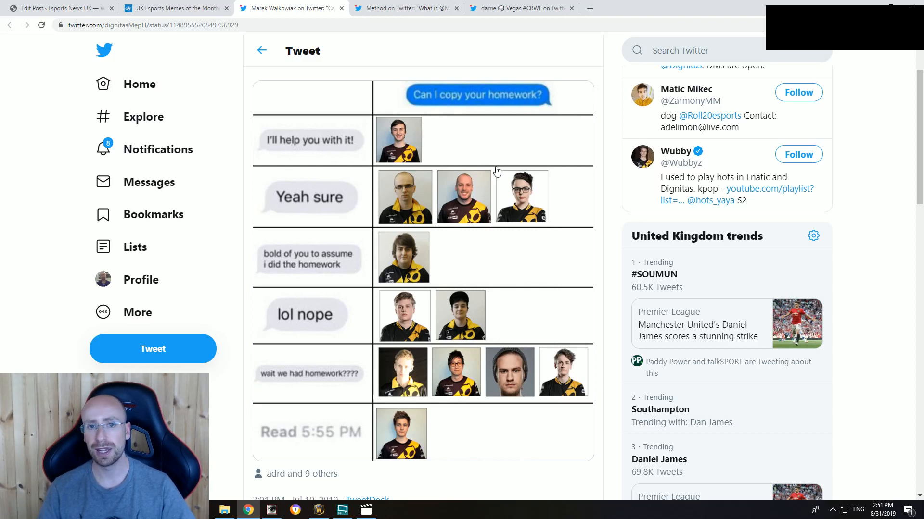
pyautogui.scroll(2, 413, 217)
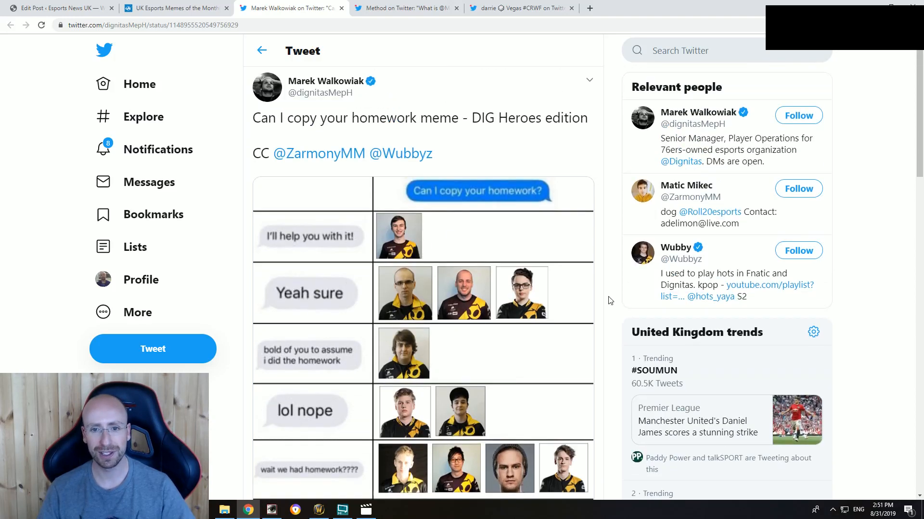
pyautogui.scroll(-1, 318, 373)
pyautogui.scroll(-1, 385, 404)
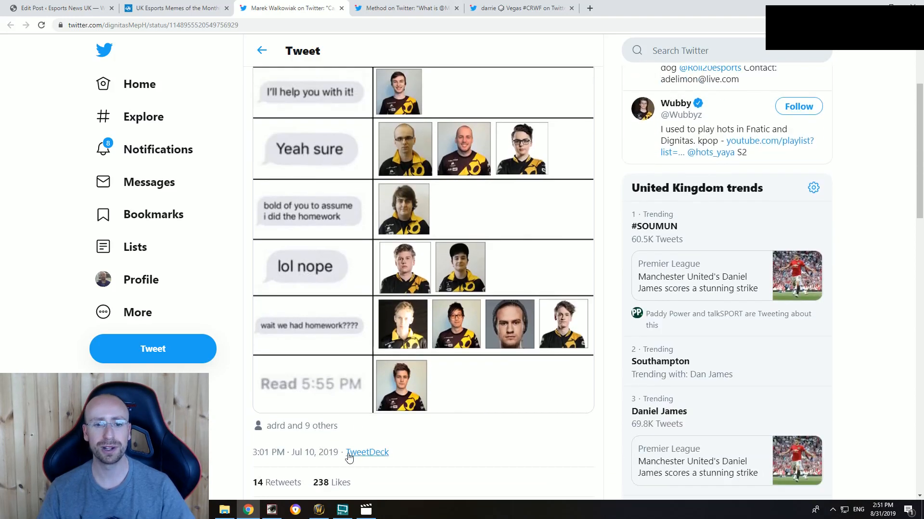
pyautogui.scroll(-2, 342, 450)
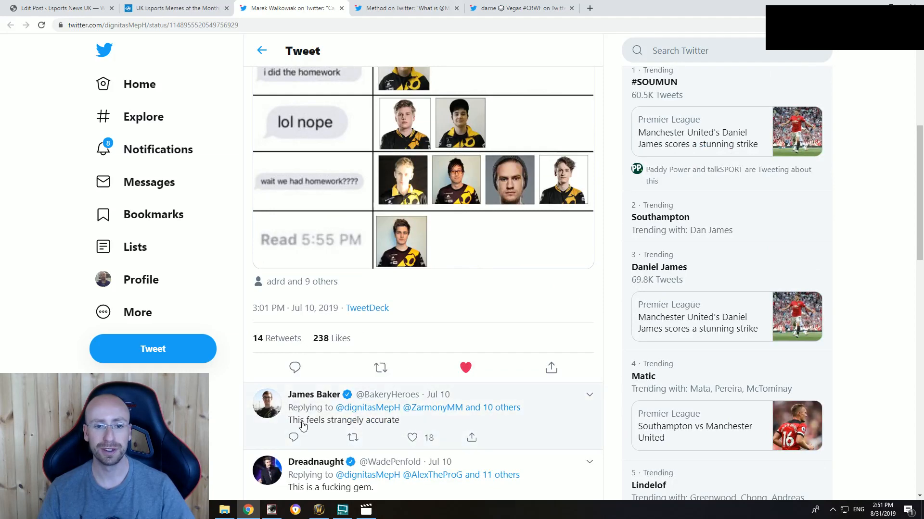
pyautogui.scroll(5, 438, 425)
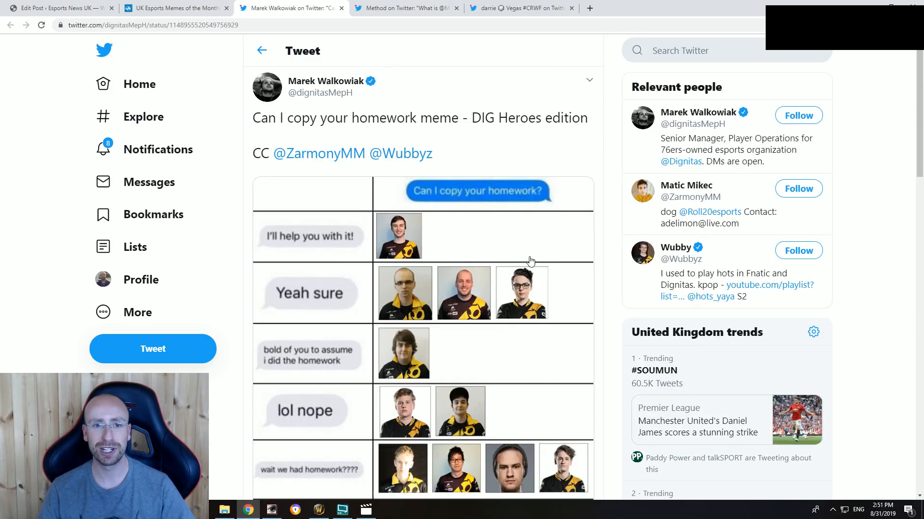
pyautogui.click(589, 80)
pyautogui.click(544, 102)
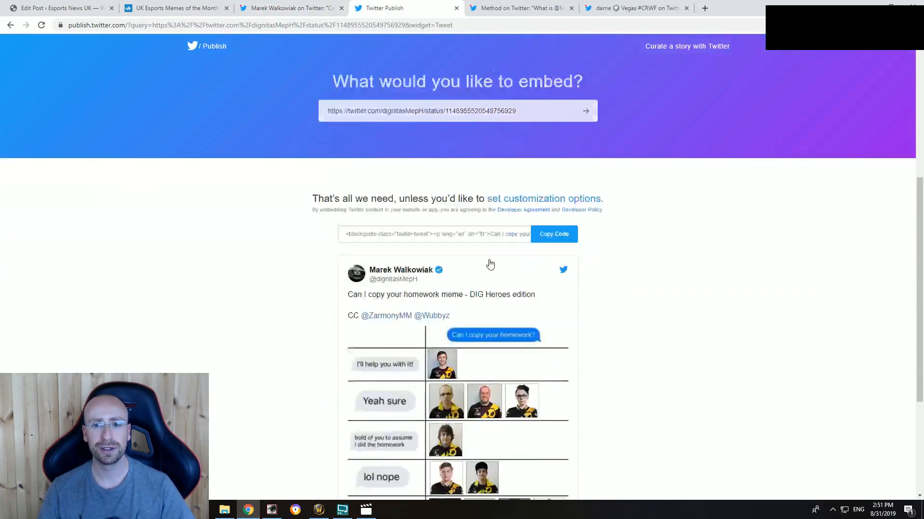
pyautogui.click(553, 135)
pyautogui.click(569, 211)
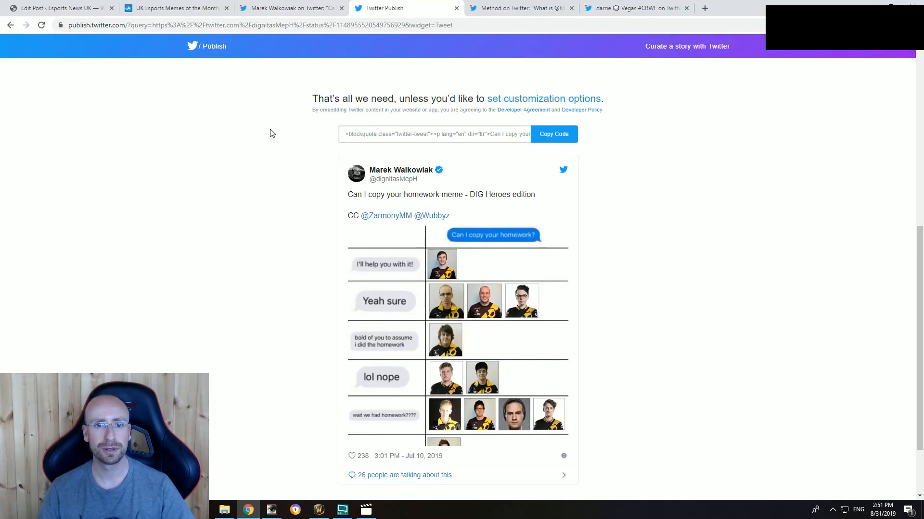
# Step: Replace the "sdsdsd" placeholder below "Dignitas HotS helps with homework" with the copied tweet embed code in the post's HTML source
pyautogui.click(292, 8)
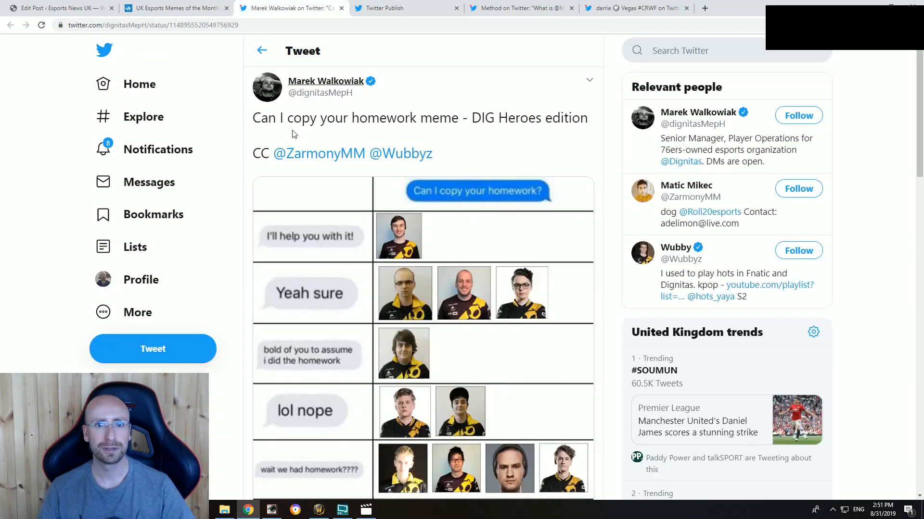
pyautogui.click(60, 8)
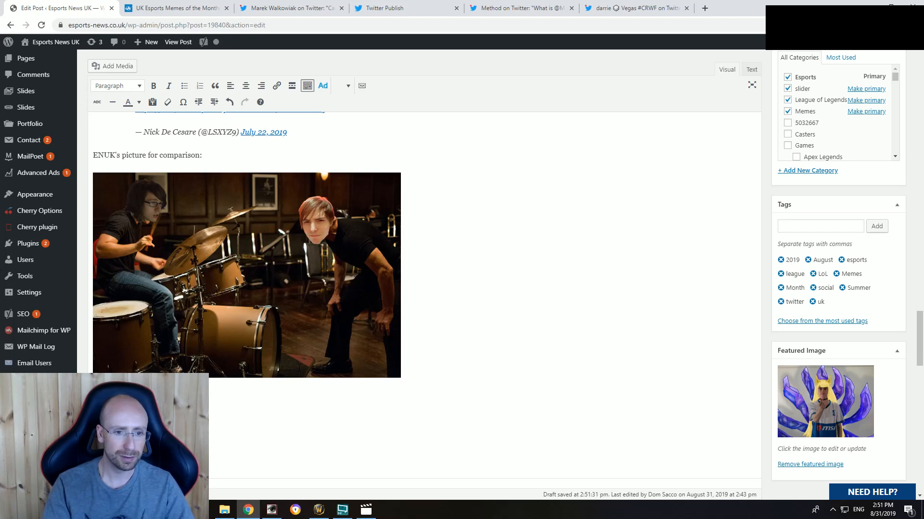
pyautogui.scroll(-1, 299, 368)
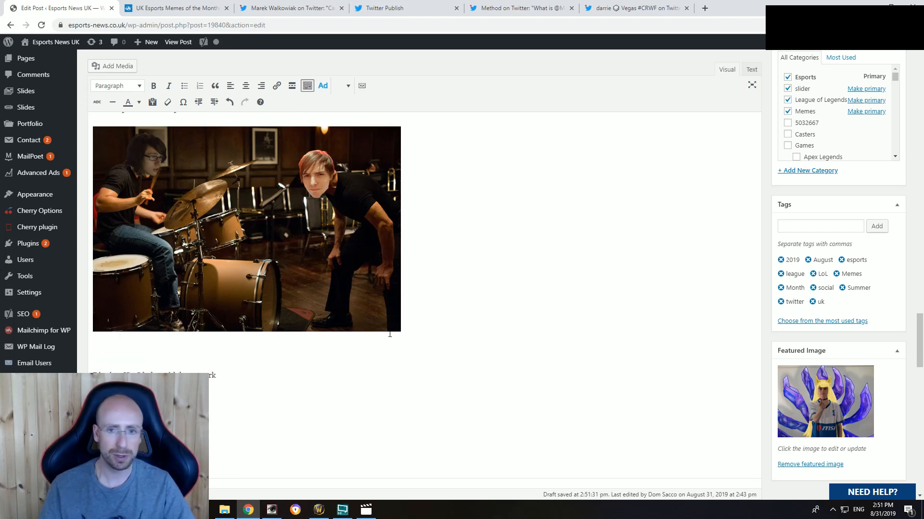
pyautogui.click(751, 69)
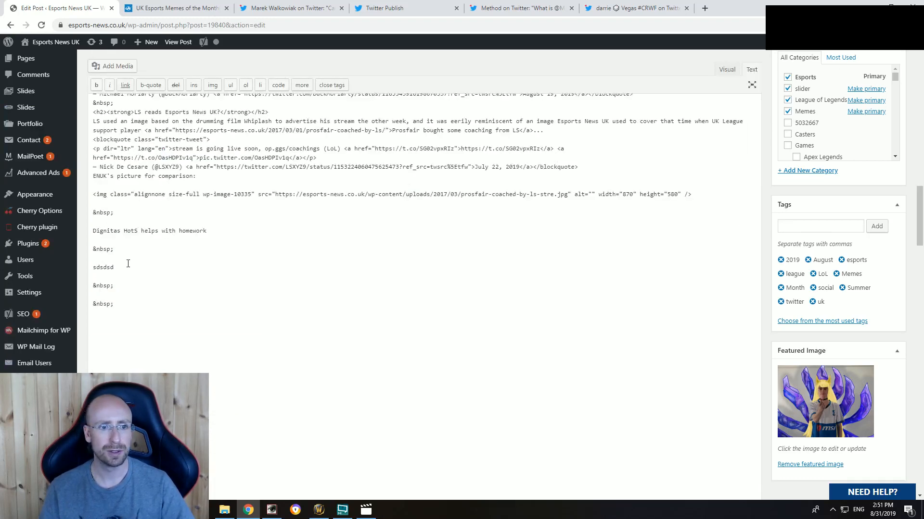
pyautogui.doubleClick(103, 267)
pyautogui.hotkey('ctrl', 'v')
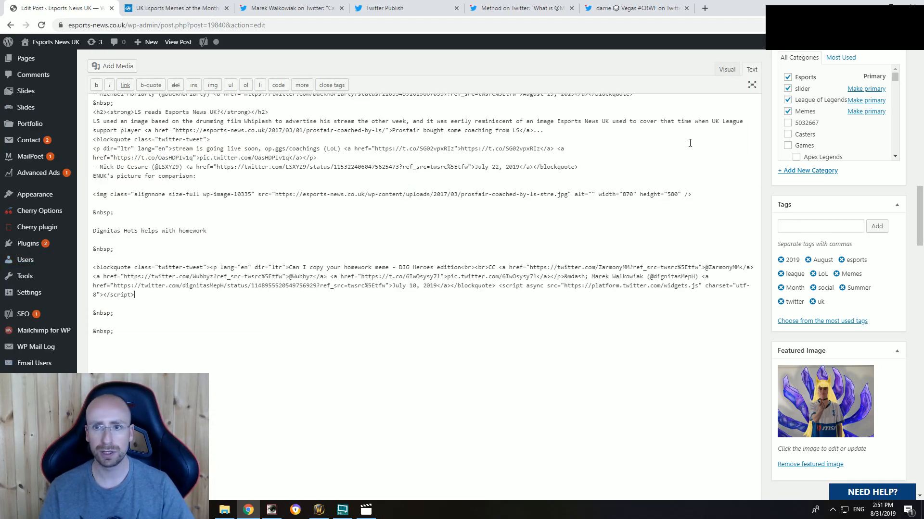
pyautogui.click(726, 69)
# Step: Format the line "Dignitas HotS helps with homework" as a bold Heading 2
pyautogui.click(216, 157)
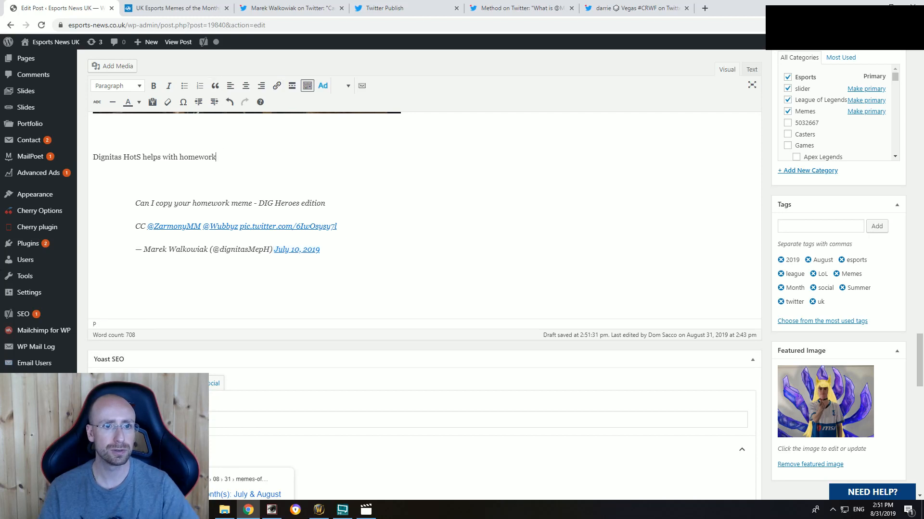
pyautogui.moveTo(216, 157); pyautogui.dragTo(90, 159)
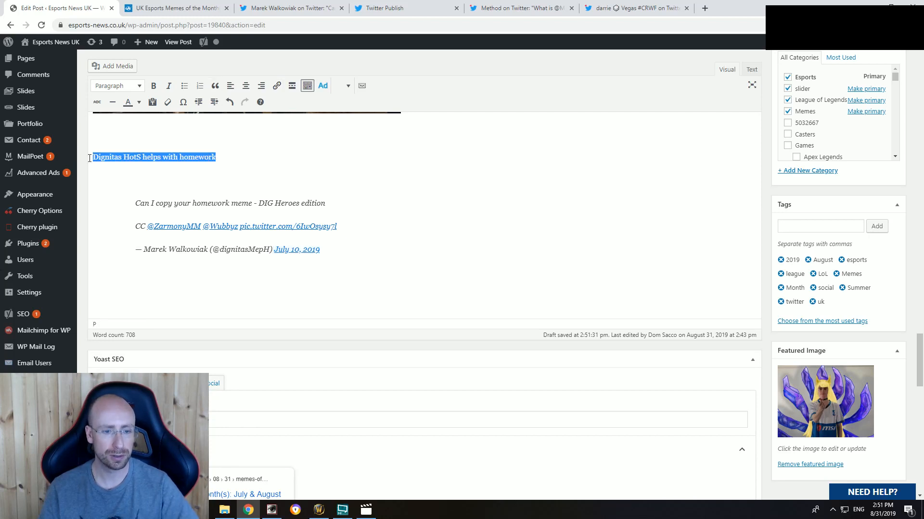
pyautogui.click(108, 87)
pyautogui.click(116, 138)
pyautogui.scroll(1, 351, 202)
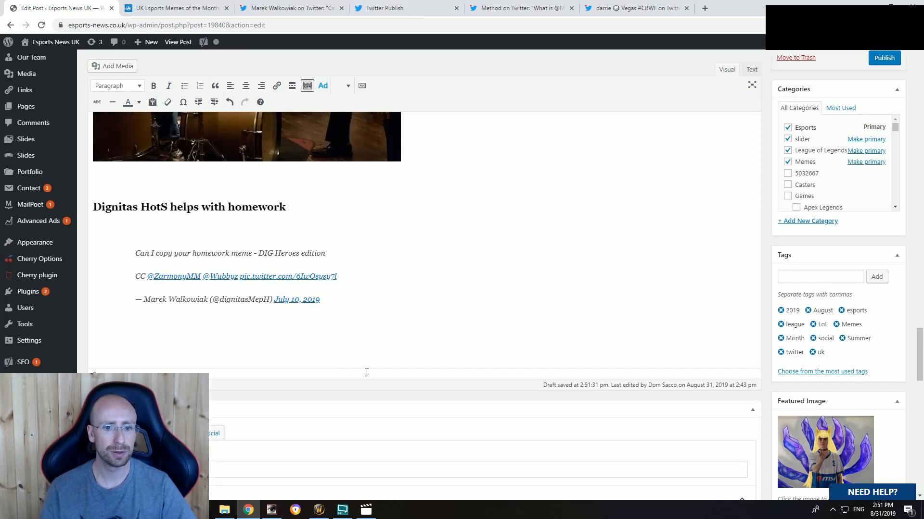
pyautogui.click(324, 513)
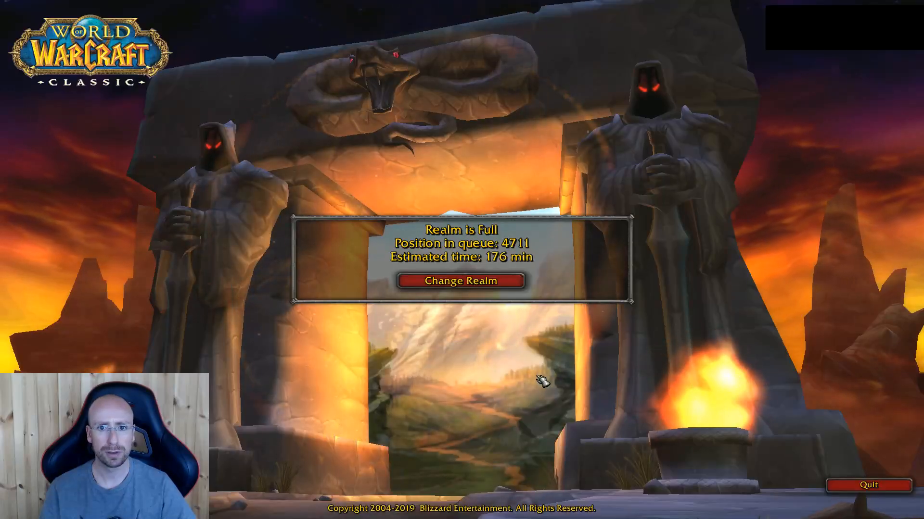
pyautogui.hotkey('alt', 'Tab')
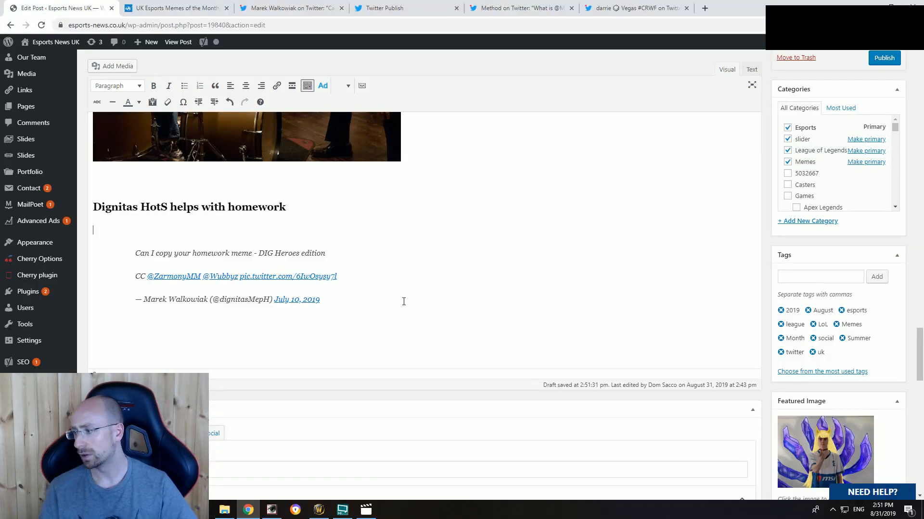
# Step: Remove the empty paragraph between the Dignitas heading and its embedded tweet
pyautogui.scroll(1, 316, 320)
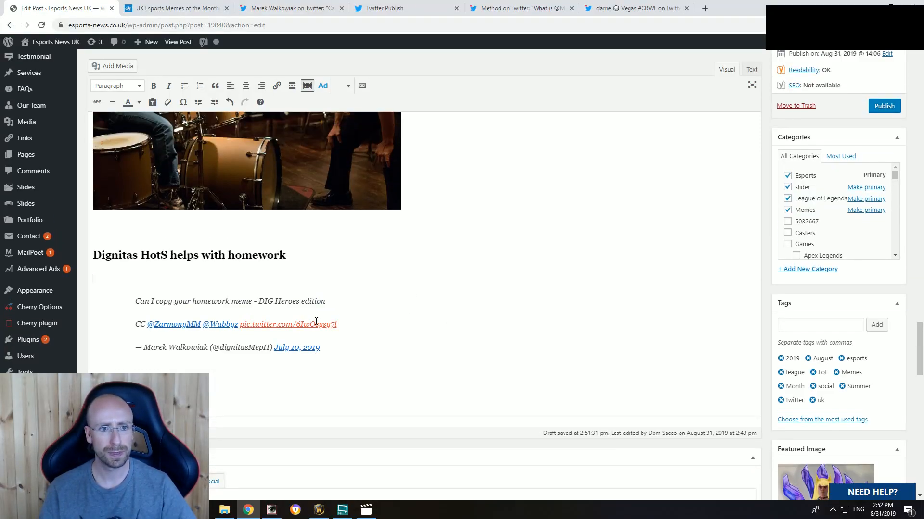
pyautogui.press('BackSpace')
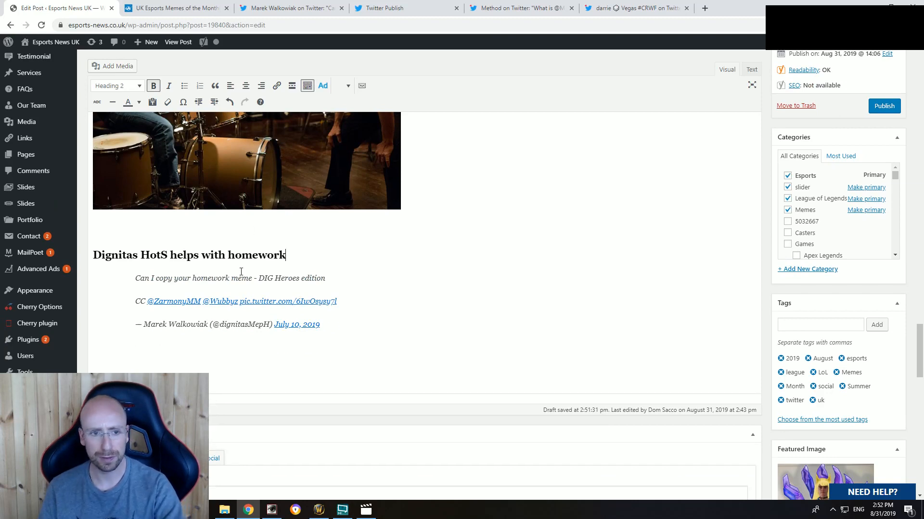
# Step: Close the browser pages for the Dignitas homework tweet and its embed code
pyautogui.click(291, 4)
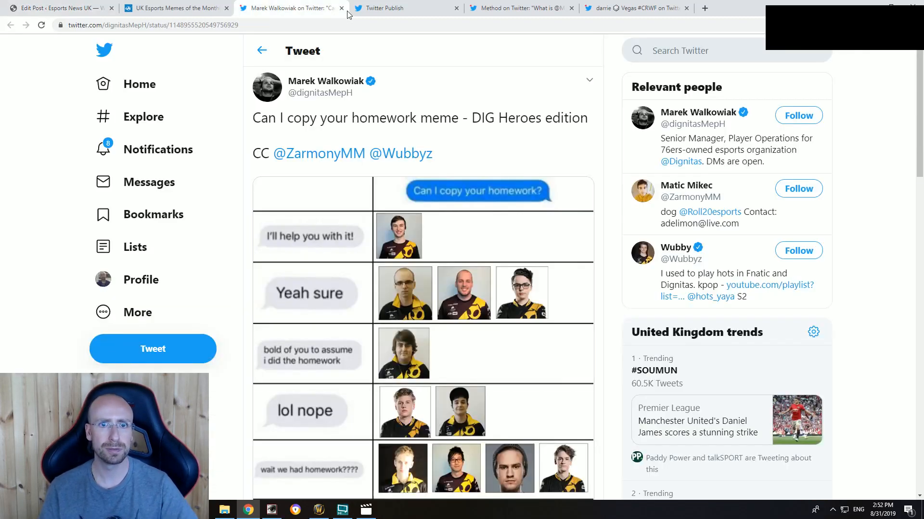
pyautogui.click(342, 9)
pyautogui.click(341, 9)
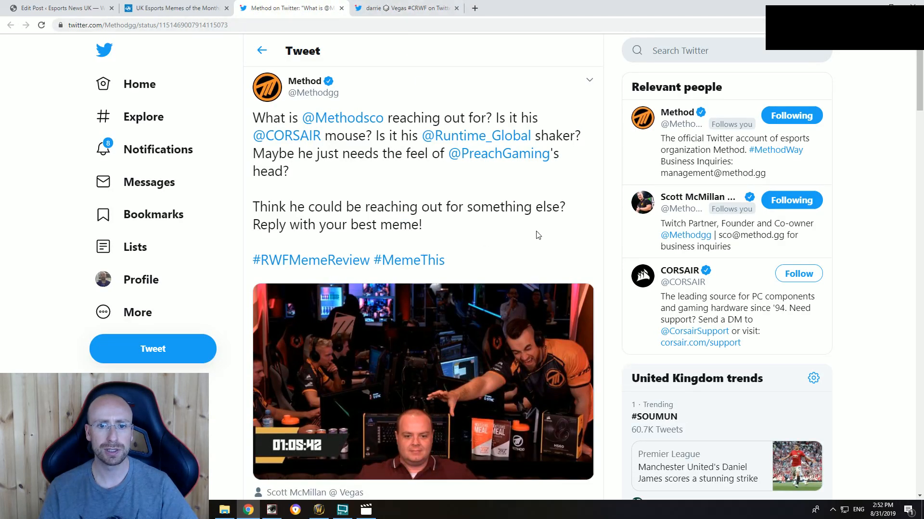
# Step: Look over Method's #MemeThis tweet and copy the embed code of the "10 Haunting Photos Taken Moments Before Disaster" reply
pyautogui.scroll(-1, 551, 239)
pyautogui.scroll(1, 551, 239)
pyautogui.scroll(-2, 422, 332)
pyautogui.scroll(5, 423, 332)
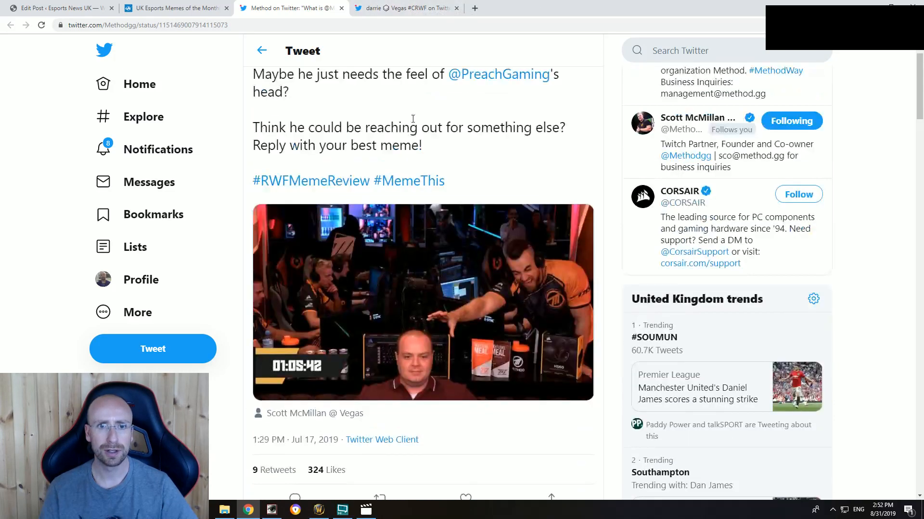
pyautogui.hotkey('ctrl', 'Tab')
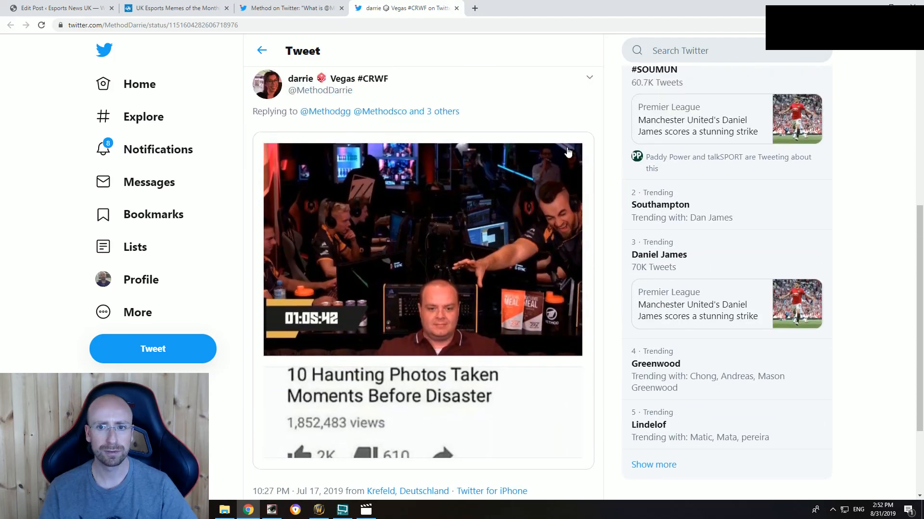
pyautogui.click(589, 78)
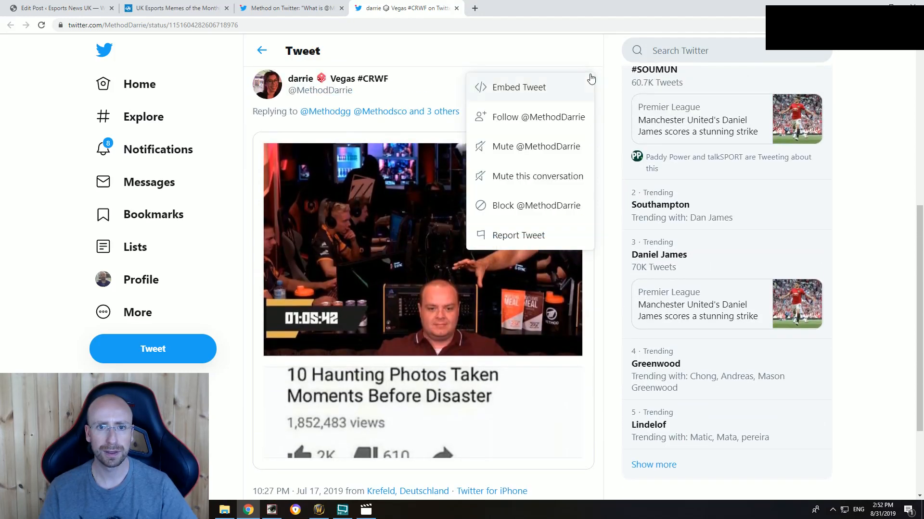
pyautogui.click(533, 92)
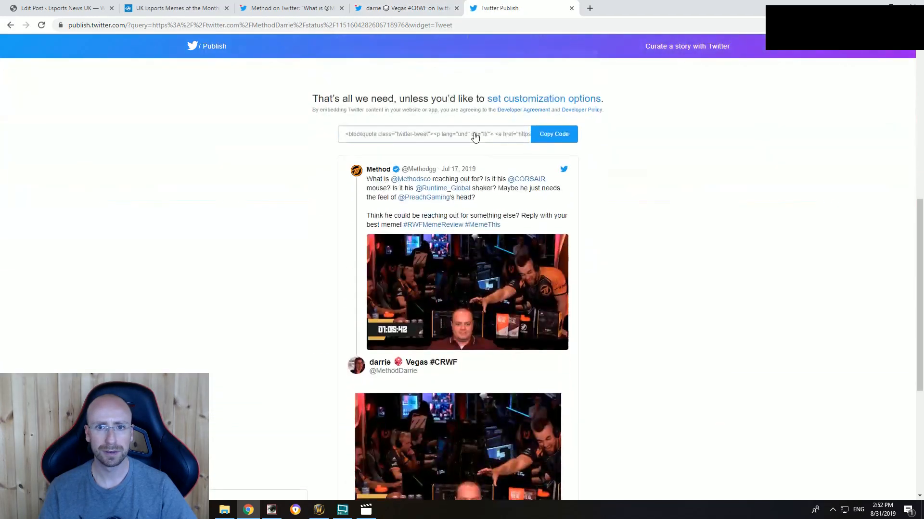
pyautogui.click(548, 136)
pyautogui.click(569, 213)
# Step: Embed the copied "10 Haunting Photos Taken Moments Before Disaster" reply below the Dignitas tweet, with placeholder lines "sdsd" and "sd" above it
pyautogui.hotkey('ctrl', '1')
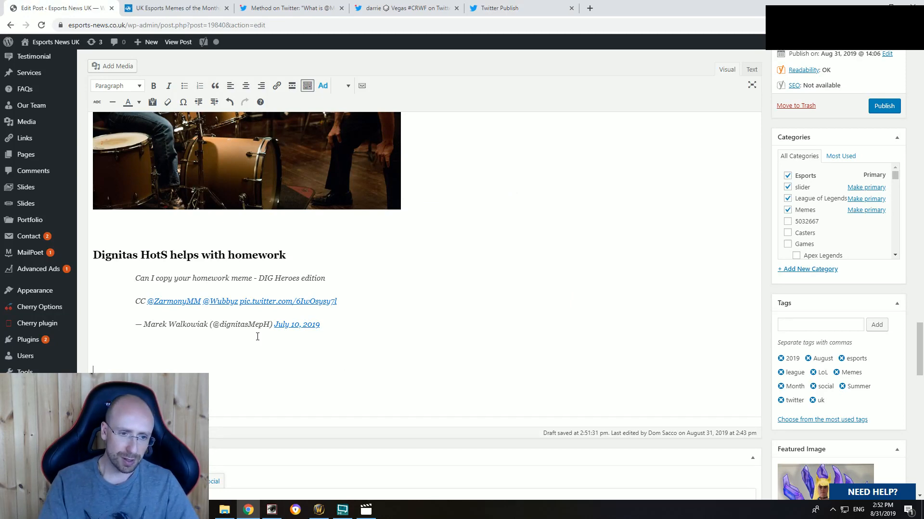
pyautogui.click(404, 9)
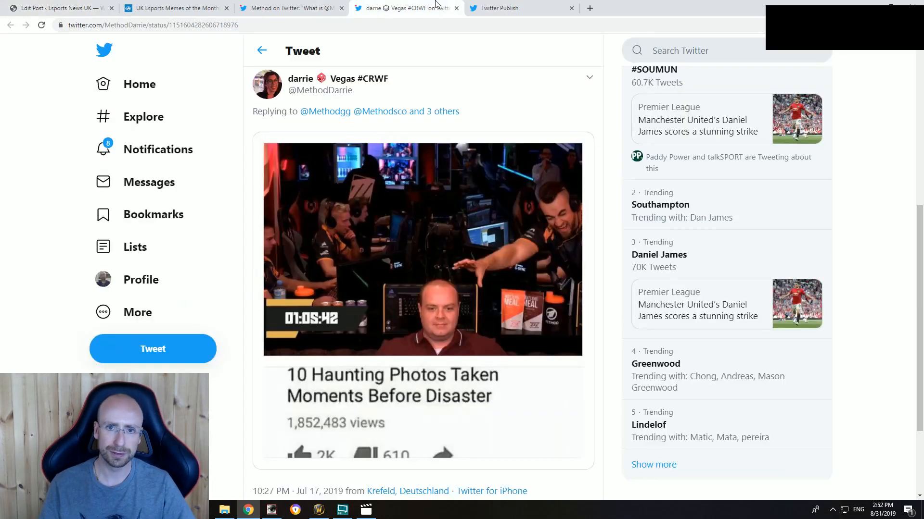
pyautogui.click(279, 10)
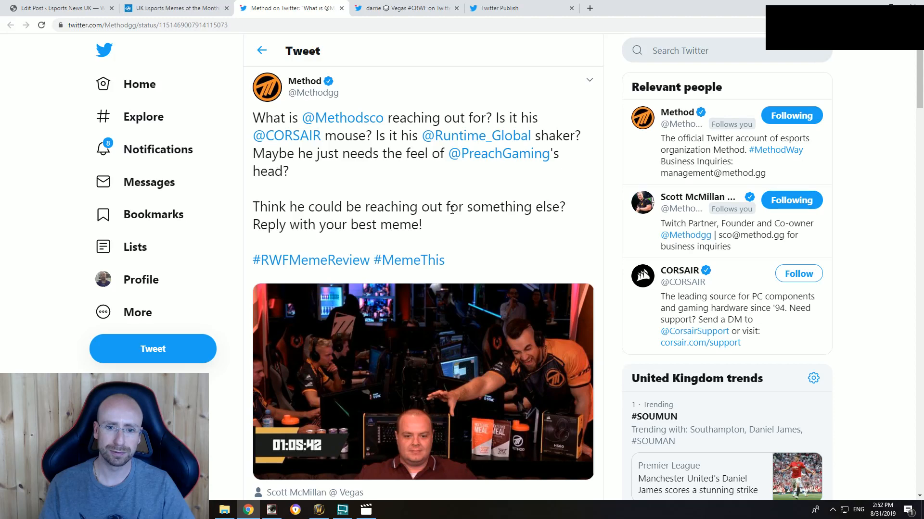
pyautogui.click(53, 9)
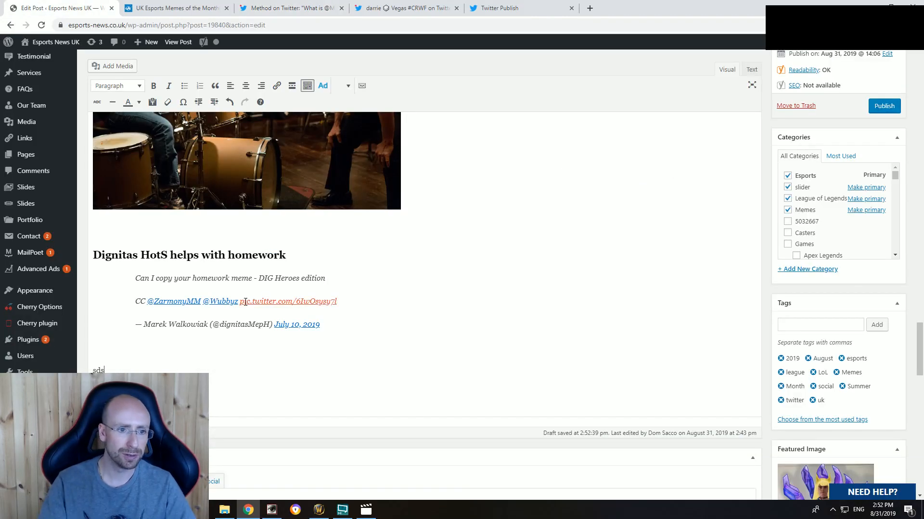
pyautogui.scroll(-9, 748, 69)
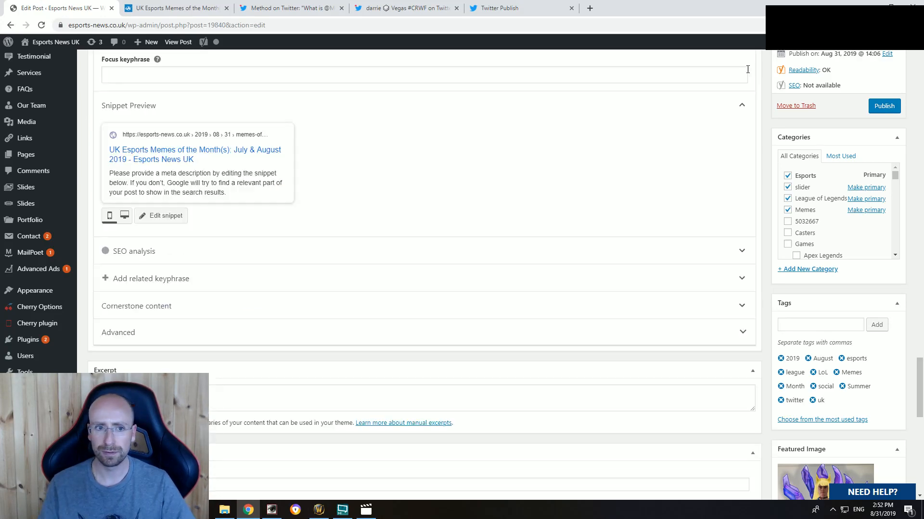
pyautogui.scroll(6, 119, 270)
pyautogui.doubleClick(107, 267)
pyautogui.hotkey('ctrl', 'v')
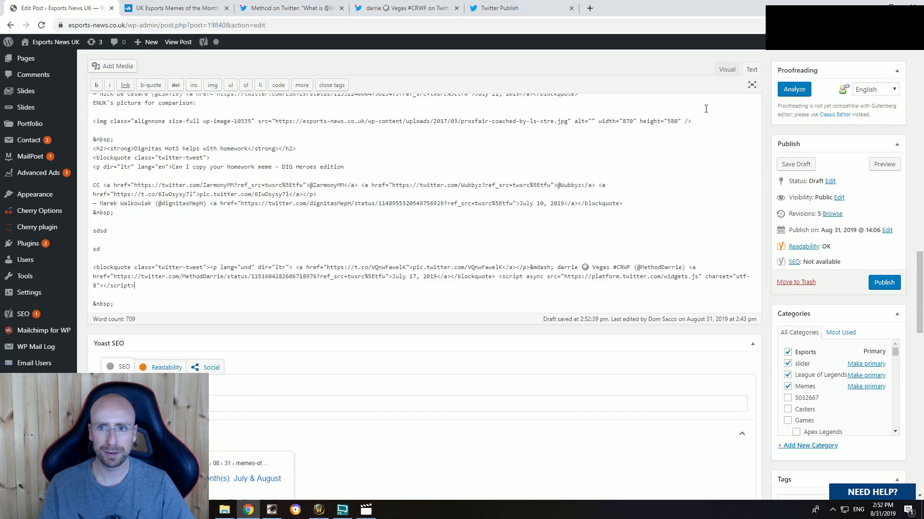
pyautogui.click(727, 70)
pyautogui.press('BackSpace')
pyautogui.press('BackSpace')
pyautogui.scroll(2, 168, 281)
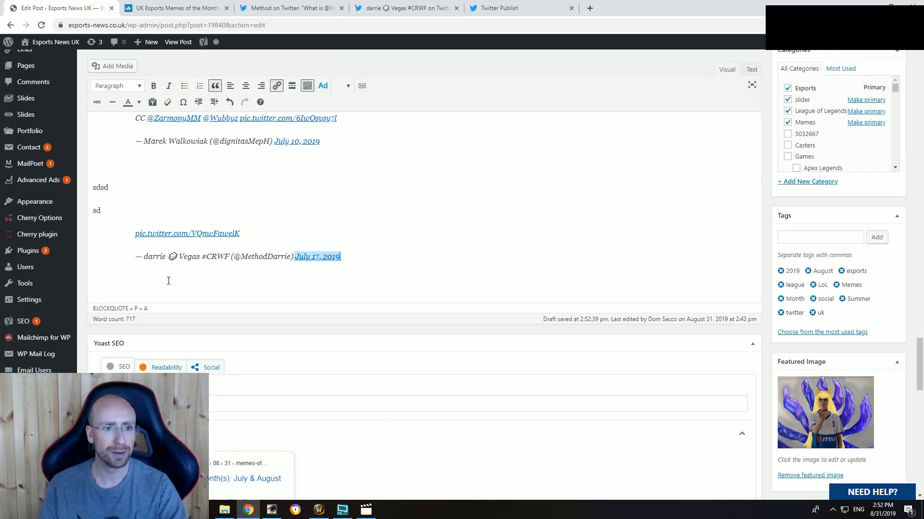
# Step: Replace the placeholder "sd" above the embedded reply with "Last but not least, Method ran a caption competition for the following image"
pyautogui.click(124, 298)
pyautogui.press('BackSpace')
pyautogui.press('BackSpace')
pyautogui.write('Last but not least, Method ran a caption competition for the following image')
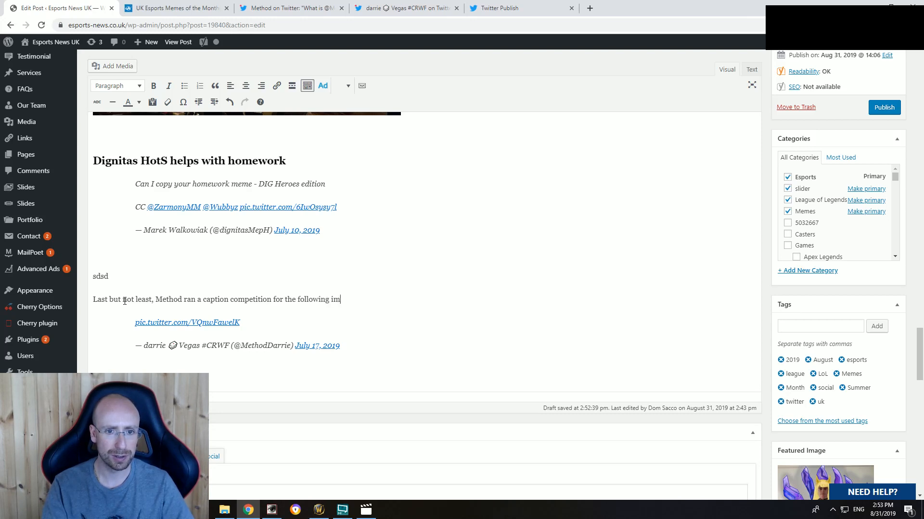
# Step: Copy the web address of Method's original #MemeThis tweet
pyautogui.click(267, 8)
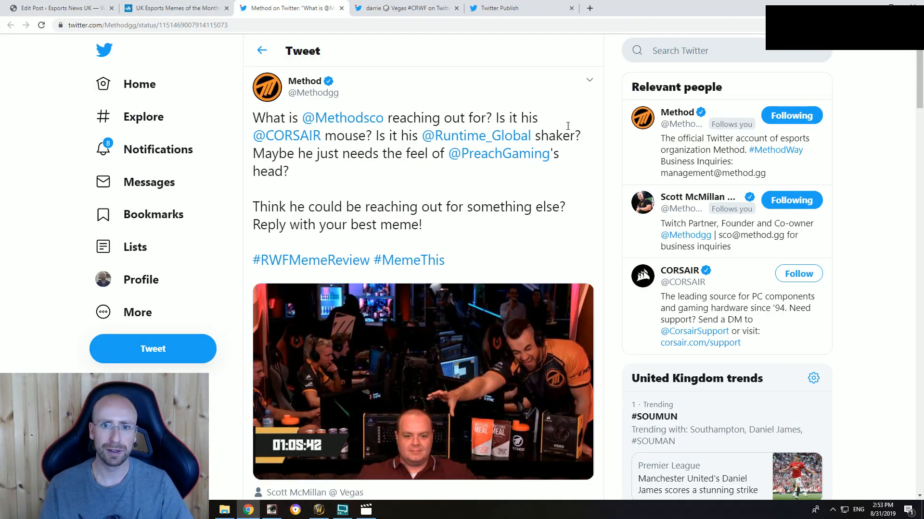
pyautogui.click(590, 81)
pyautogui.click(340, 26)
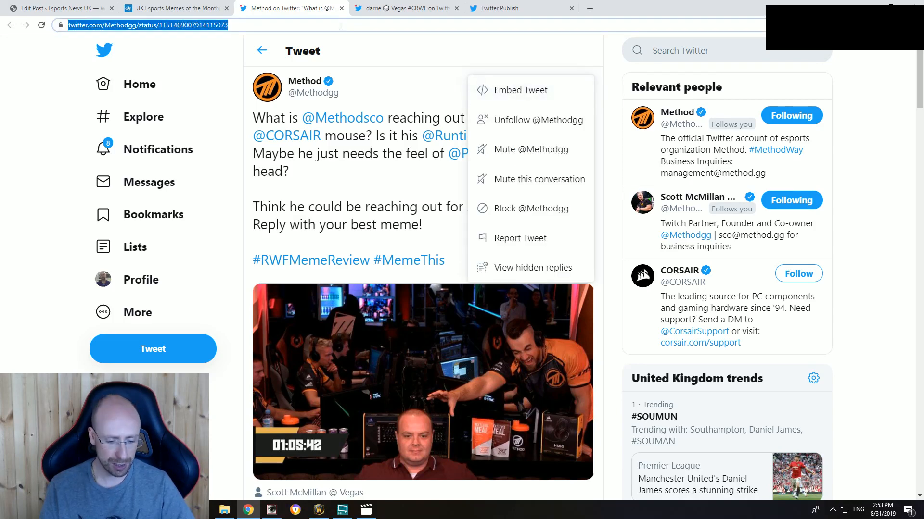
# Step: Complete the Method introduction in the post with ", and some of the responses gave us a giggle."
pyautogui.click(58, 7)
pyautogui.write('m a')
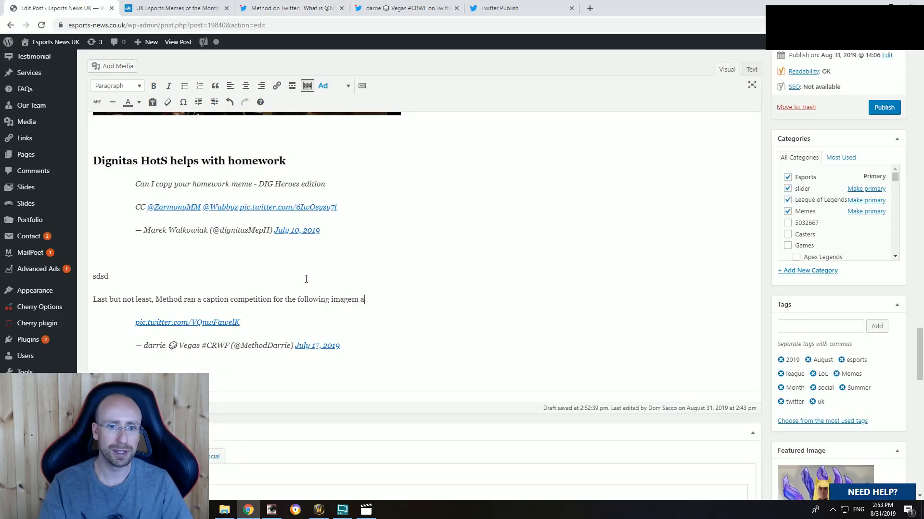
pyautogui.press('BackSpace')
pyautogui.press('BackSpace')
pyautogui.press('BackSpace')
pyautogui.write(', and some ')
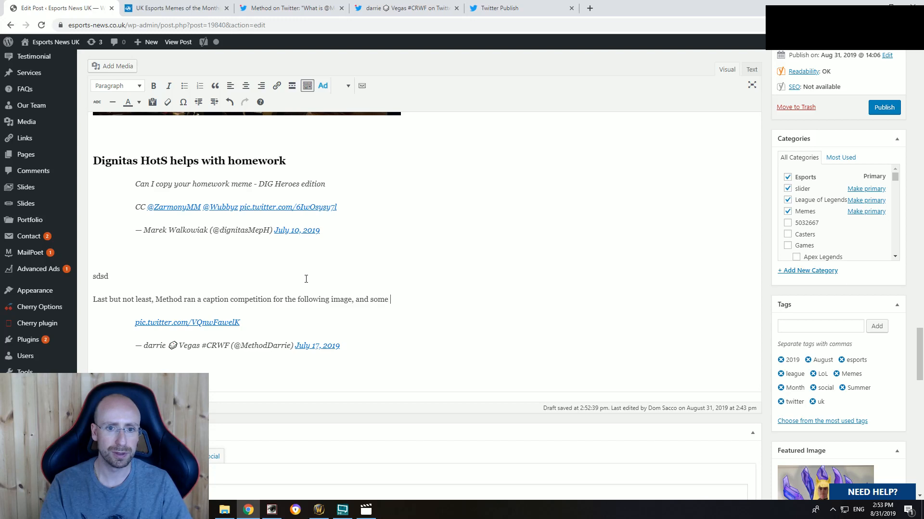
pyautogui.write('of the responses ga')
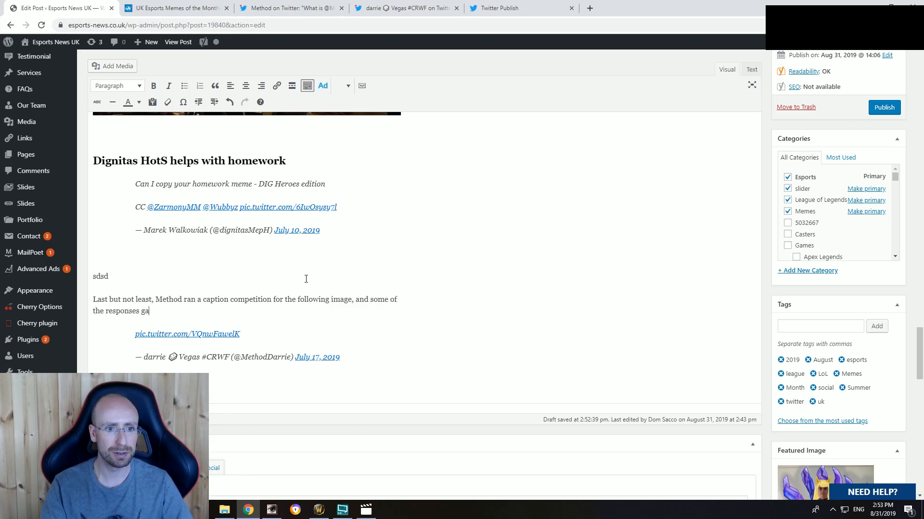
pyautogui.write('ve us a giggle.')
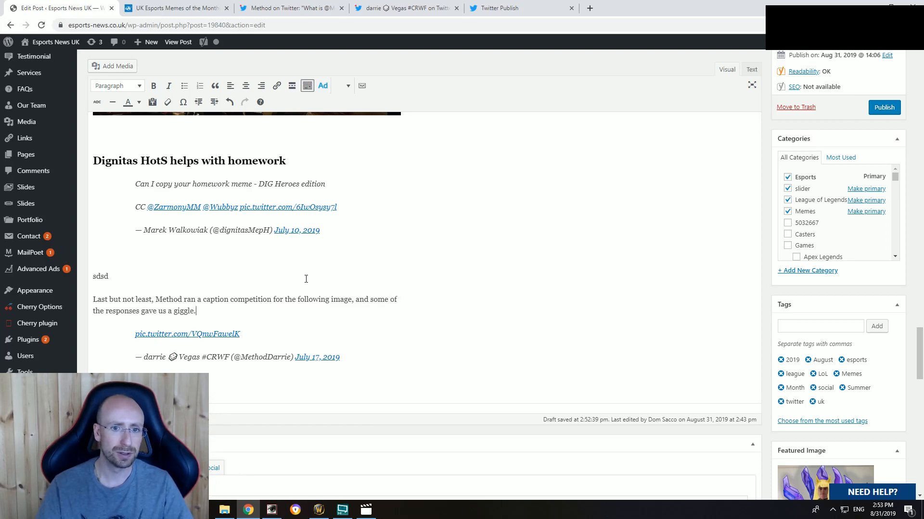
# Step: Link the words "some of the responses" to the copied Method tweet address and set the link to open in a new tab
pyautogui.moveTo(370, 300); pyautogui.dragTo(144, 311)
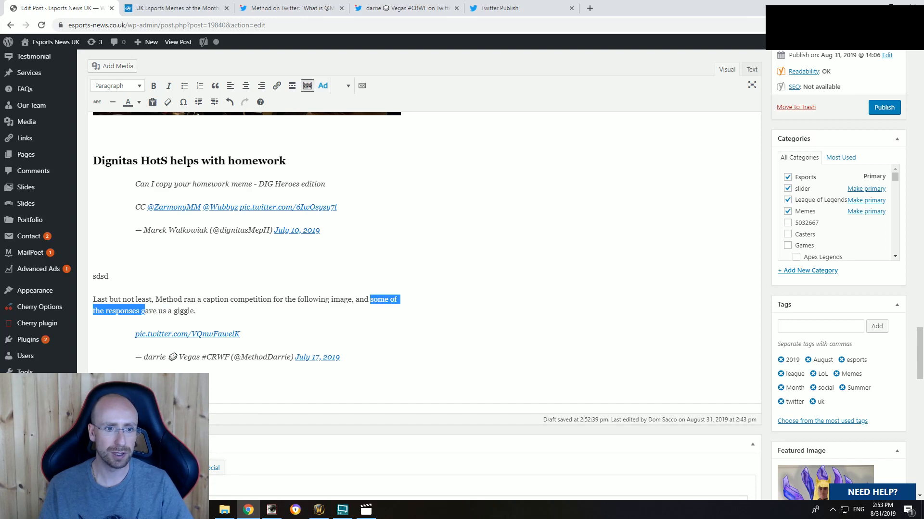
pyautogui.hotkey('ctrl', 'k')
pyautogui.hotkey('ctrl', 'v')
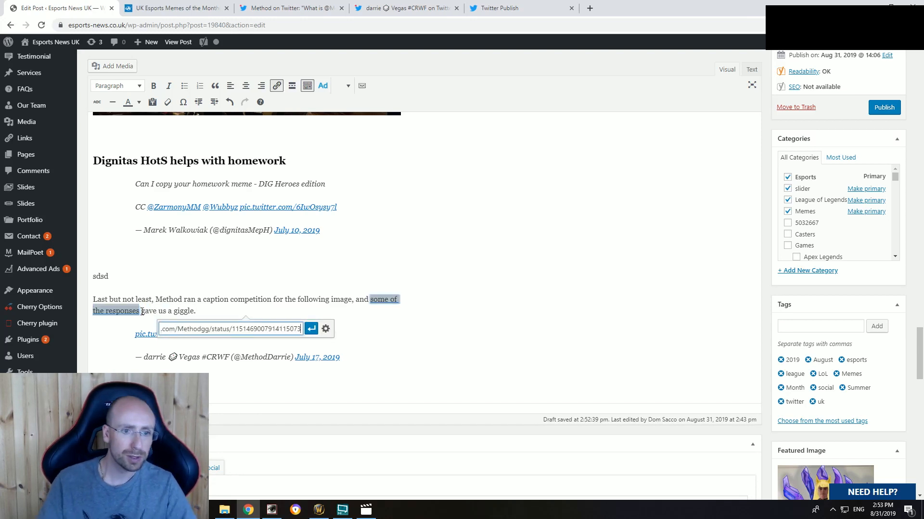
pyautogui.click(325, 328)
pyautogui.click(396, 219)
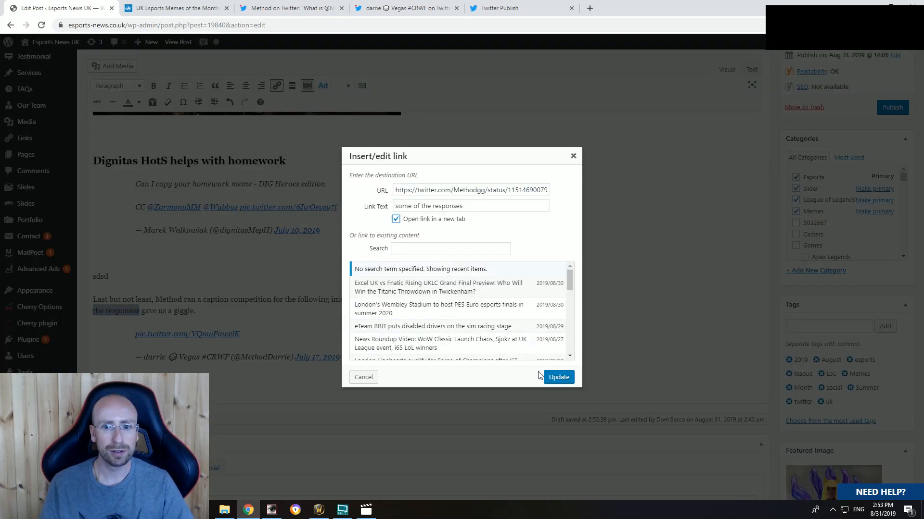
pyautogui.click(556, 379)
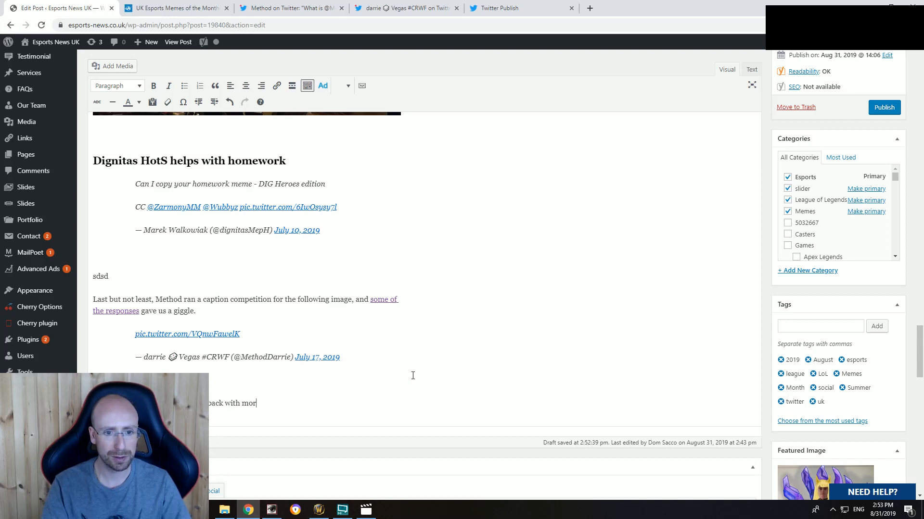
# Step: Write the closing line below the embedded reply, ending "back with more memes in September. Thanks for"
pyautogui.write('e memes in Sept')
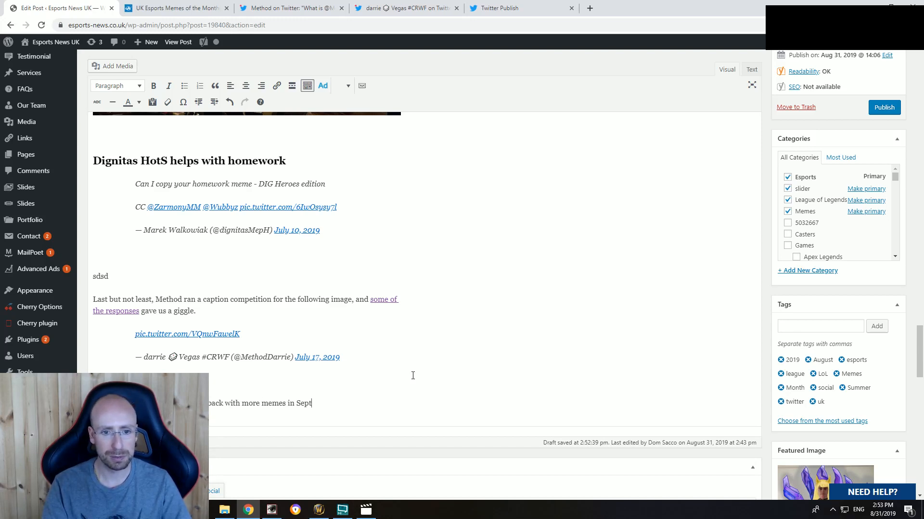
pyautogui.write('ember. Tha')
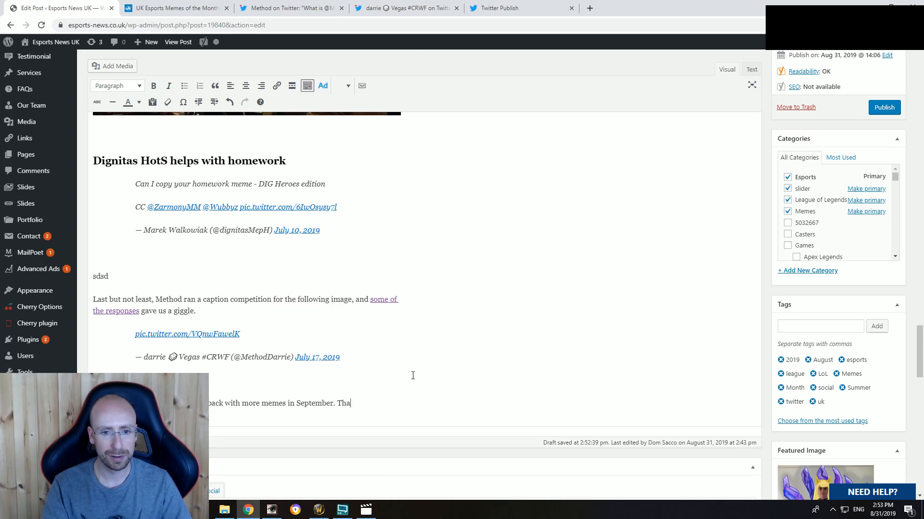
pyautogui.write('nks for raedi')
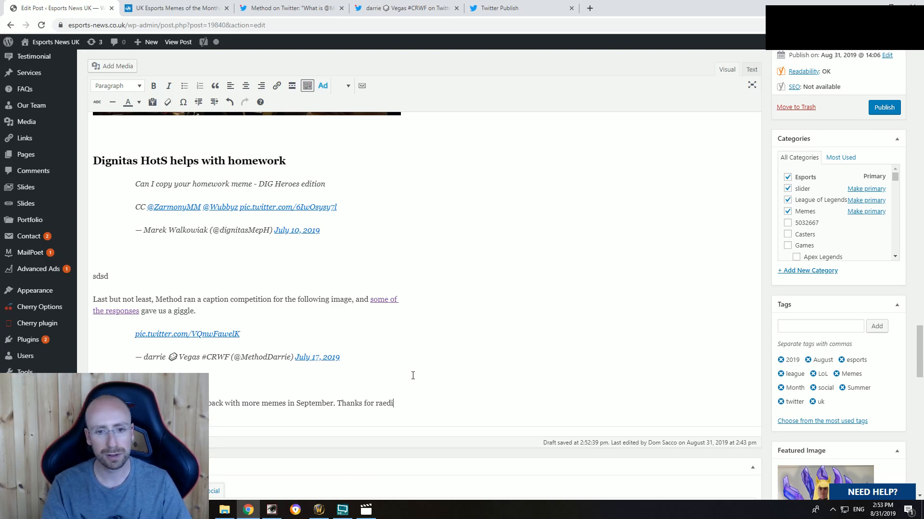
pyautogui.press('BackSpace')
pyautogui.press('BackSpace')
pyautogui.press('BackSpace')
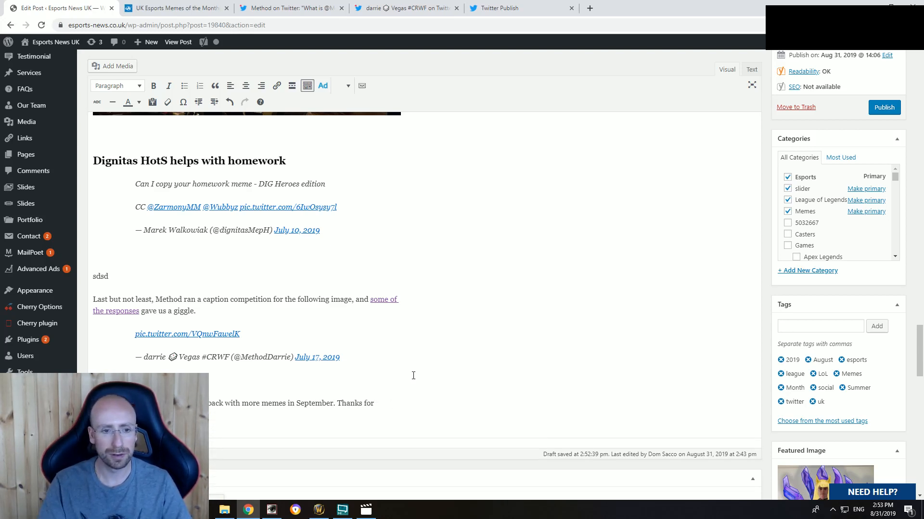
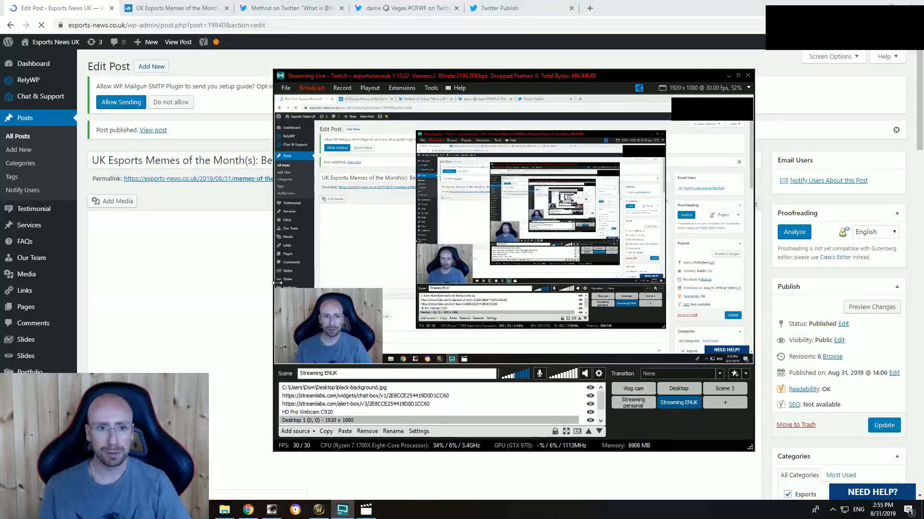
# Step: Open the published memes post in a new browser tab and close the old tab of the post
pyautogui.click(221, 271)
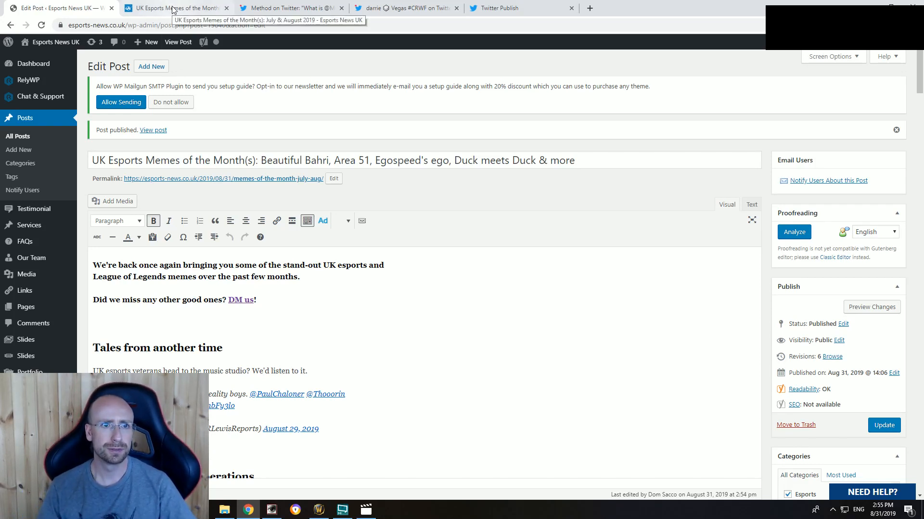
pyautogui.middleClick(154, 134)
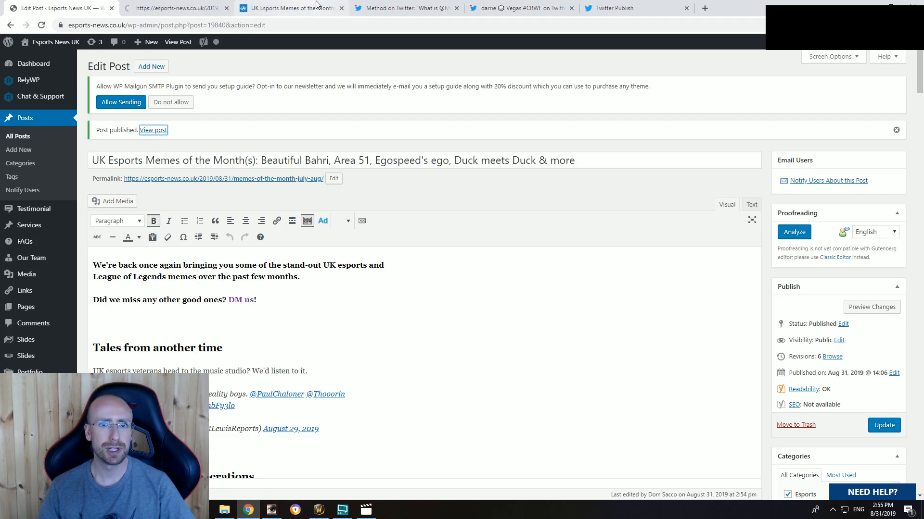
pyautogui.click(341, 9)
pyautogui.click(171, 7)
# Step: Review the published post from the featured image to the closing line, including Method's caption tweet and the ENUK comparison picture
pyautogui.scroll(-6, 135, 293)
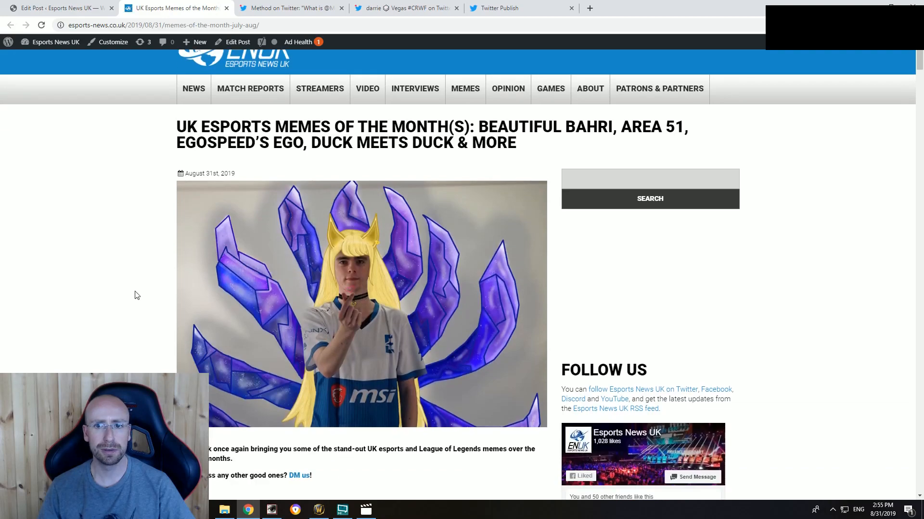
pyautogui.scroll(-14, 127, 332)
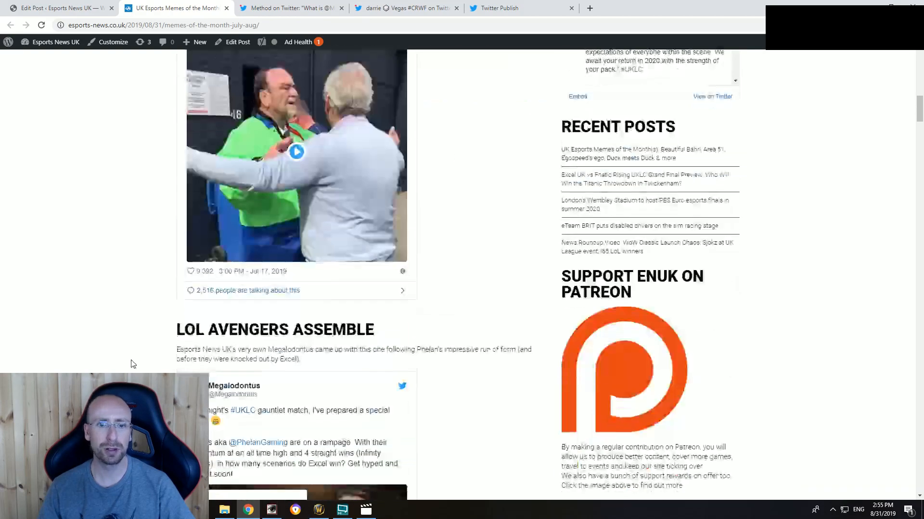
pyautogui.scroll(7, 133, 365)
pyautogui.scroll(7, 133, 364)
pyautogui.scroll(-15, 132, 364)
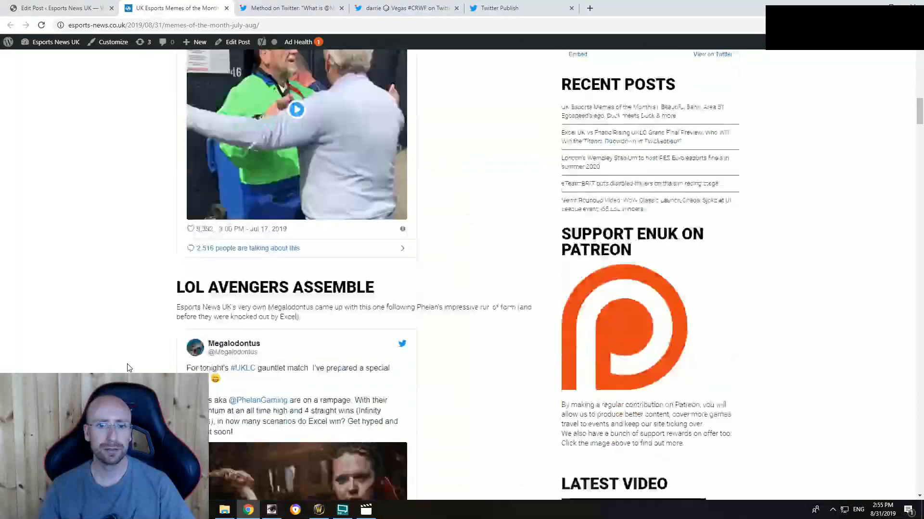
pyautogui.scroll(-20, 129, 368)
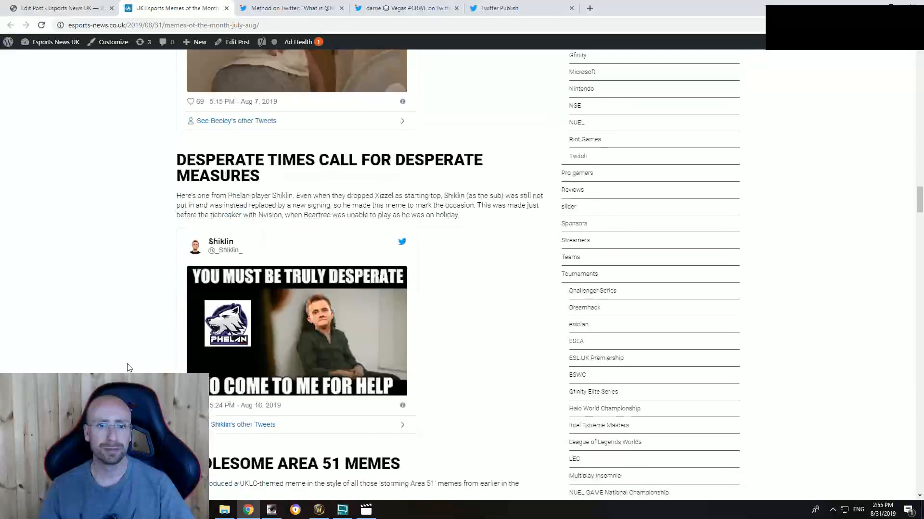
pyautogui.scroll(-15, 121, 366)
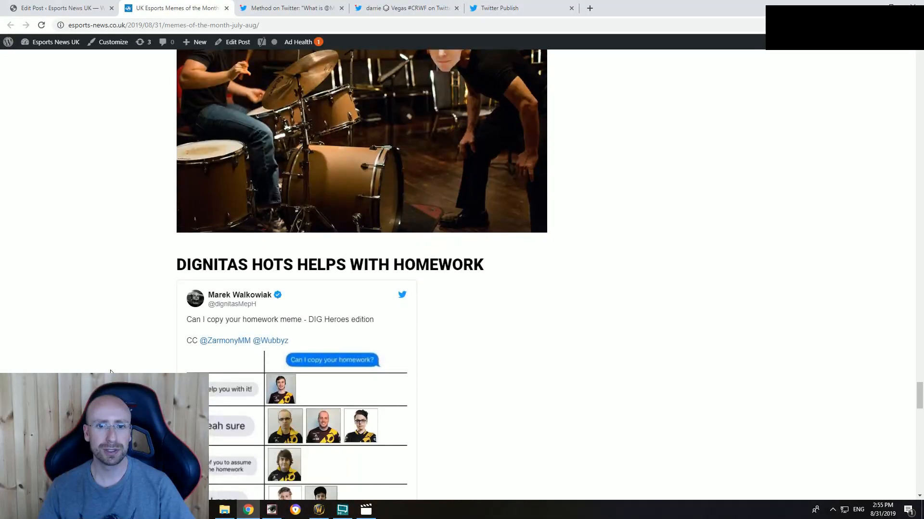
pyautogui.scroll(-20, 111, 372)
pyautogui.scroll(8, 111, 372)
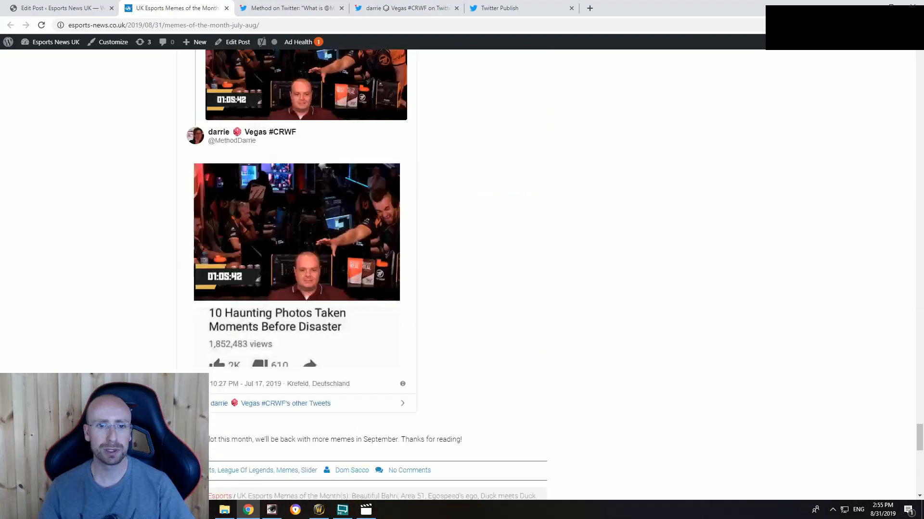
pyautogui.scroll(6, 308, 269)
pyautogui.scroll(-5, 308, 269)
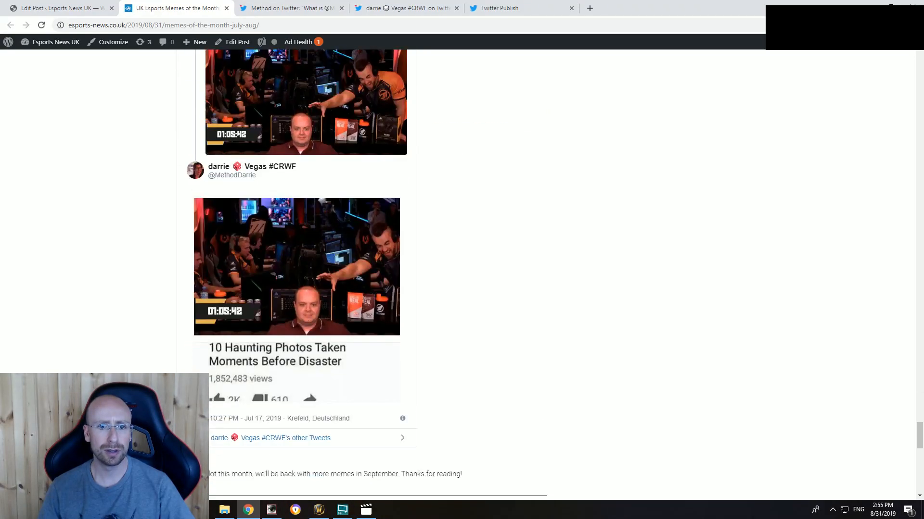
pyautogui.scroll(7, 308, 270)
pyautogui.click(282, 8)
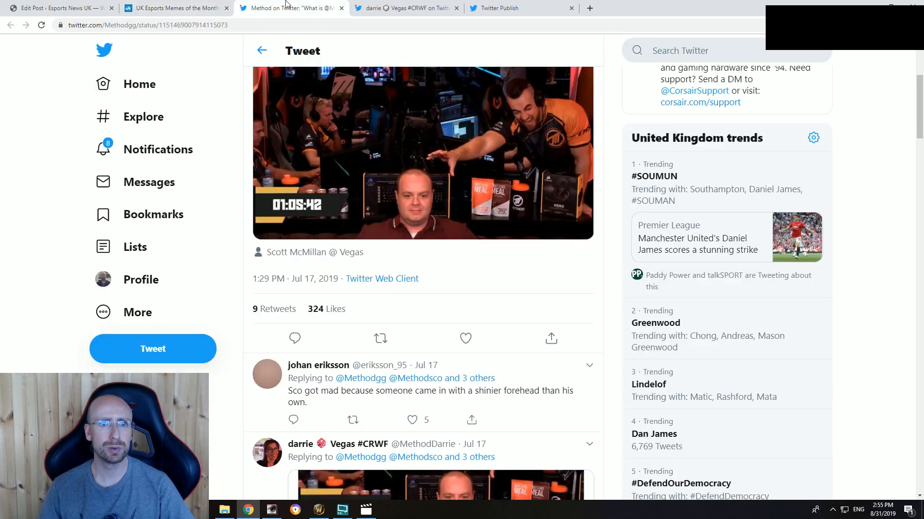
pyautogui.click(167, 7)
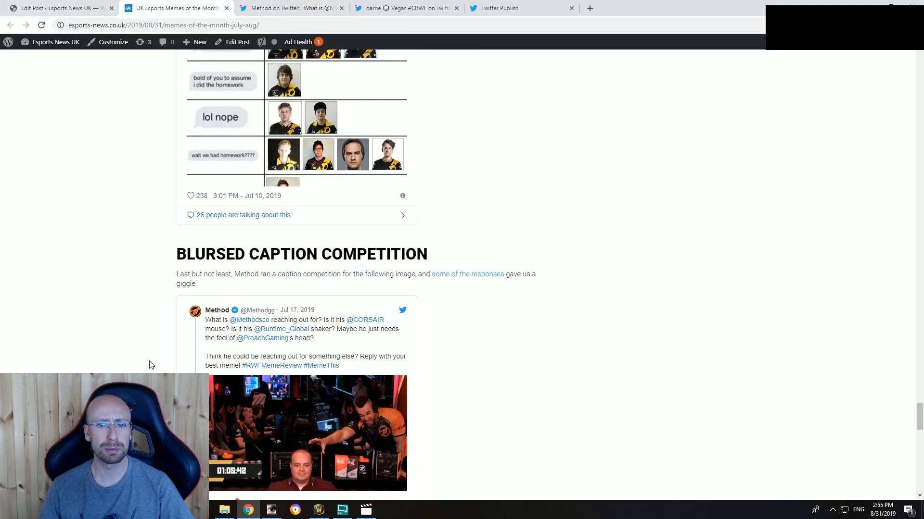
pyautogui.scroll(-7, 149, 363)
pyautogui.scroll(3, 149, 364)
pyautogui.scroll(11, 149, 363)
pyautogui.scroll(12, 414, 346)
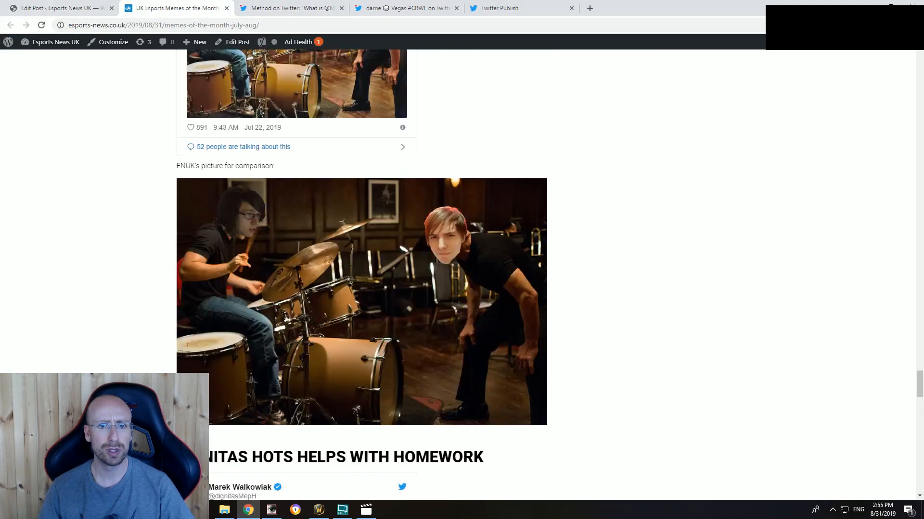
pyautogui.scroll(-6, 414, 346)
# Step: Resize the ENUK comparison picture in the LS section to Medium – 393 × 262 and update the post
pyautogui.click(96, 8)
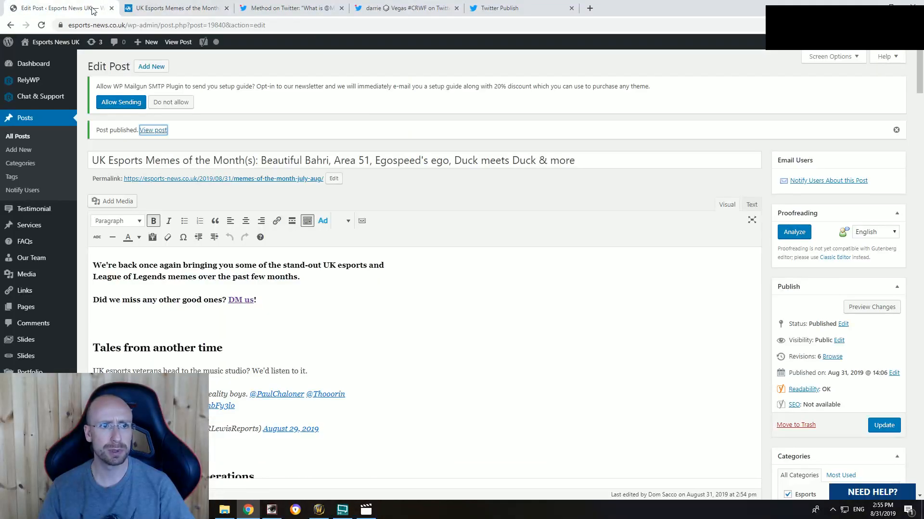
pyautogui.scroll(-15, 191, 356)
pyautogui.scroll(10, 191, 356)
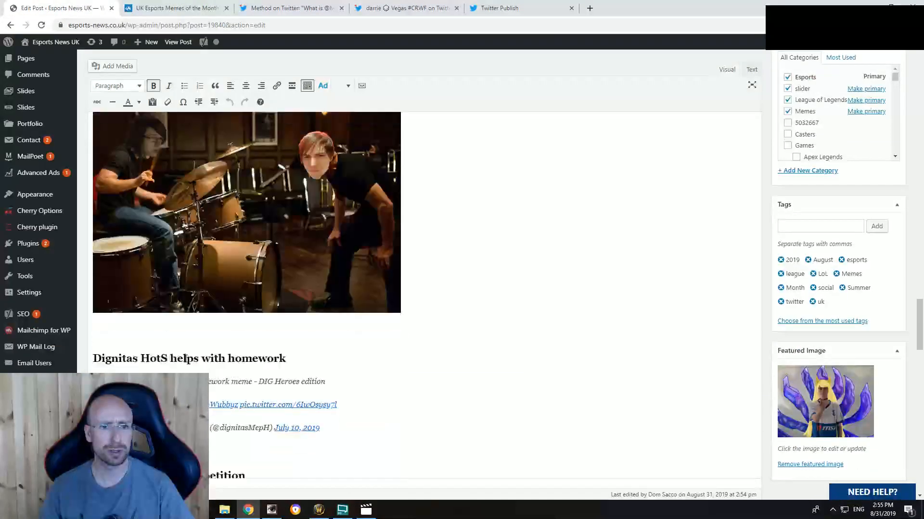
pyautogui.click(269, 286)
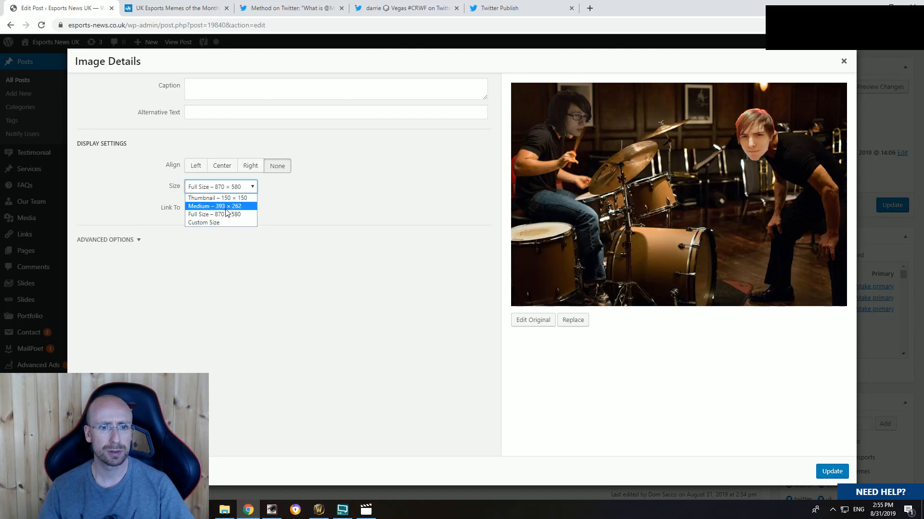
pyautogui.click(227, 207)
pyautogui.click(832, 472)
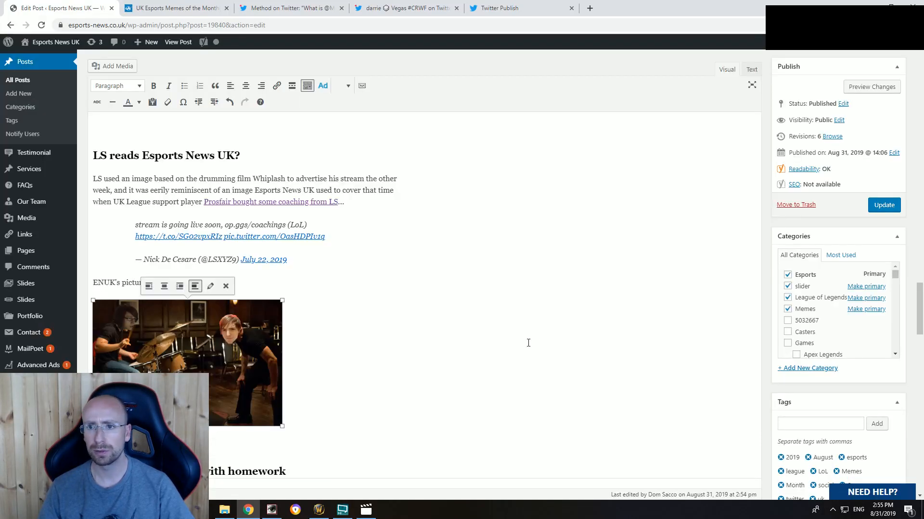
pyautogui.click(884, 205)
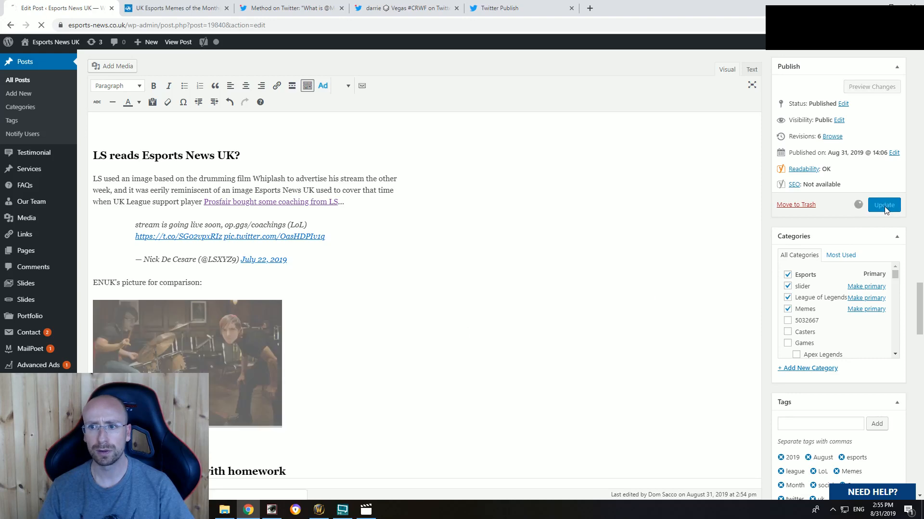
# Step: Reload the published post and check the size of the ENUK comparison picture
pyautogui.click(183, 8)
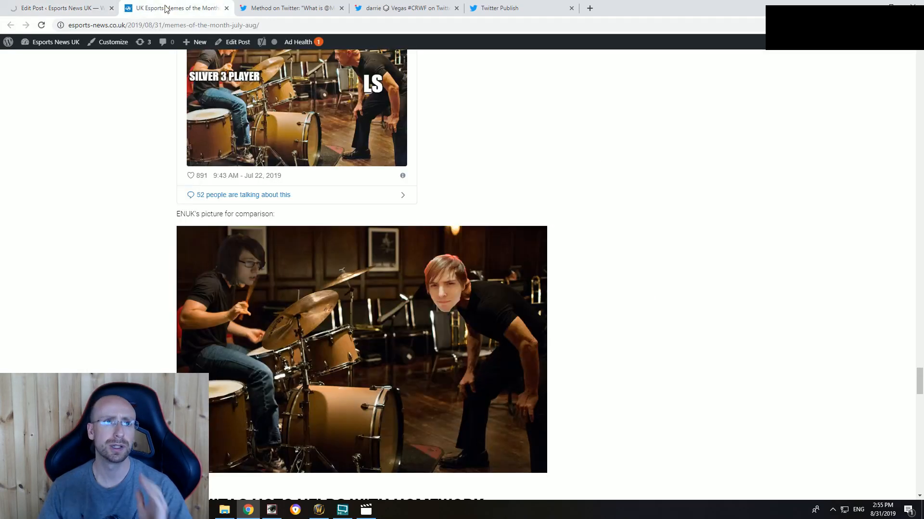
pyautogui.click(59, 9)
pyautogui.click(176, 8)
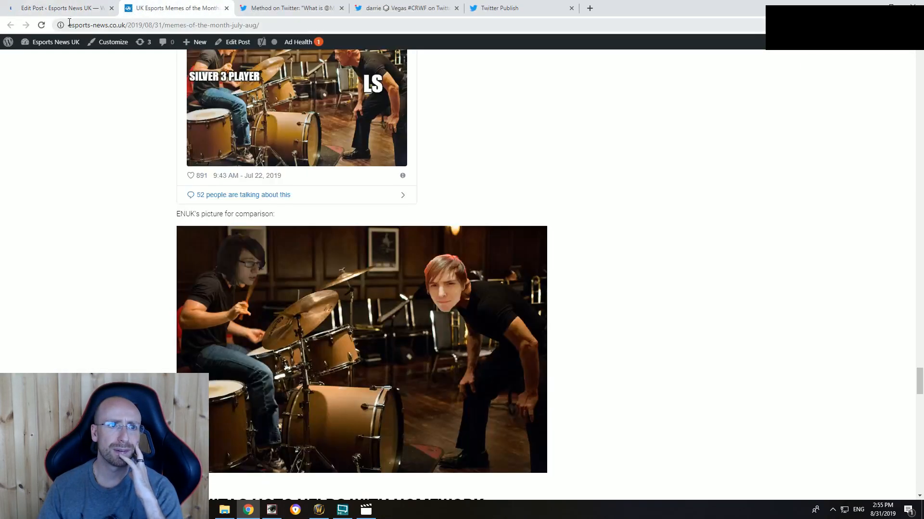
pyautogui.click(42, 25)
pyautogui.scroll(-20, 96, 287)
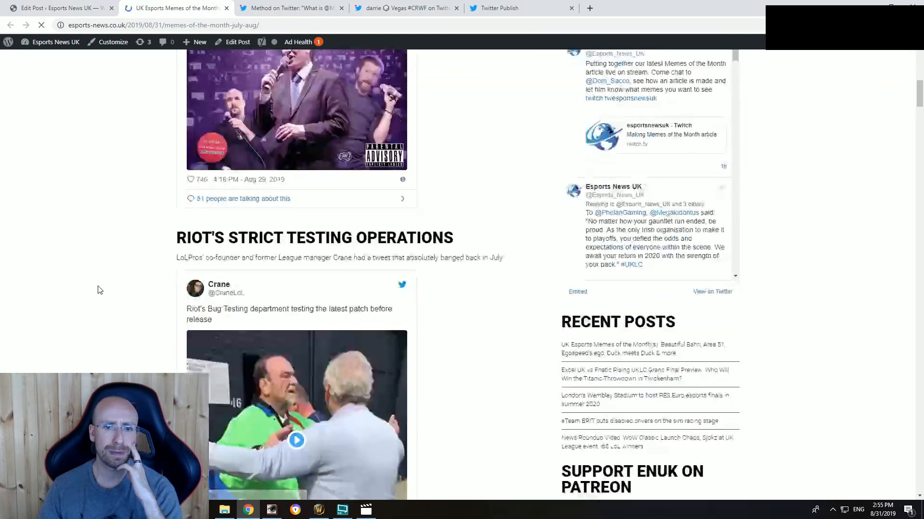
pyautogui.scroll(-20, 103, 284)
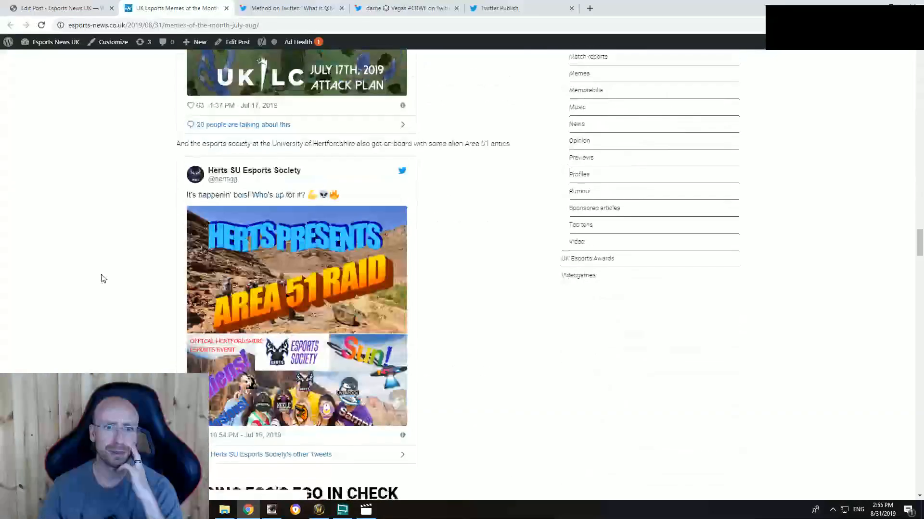
pyautogui.scroll(-15, 98, 288)
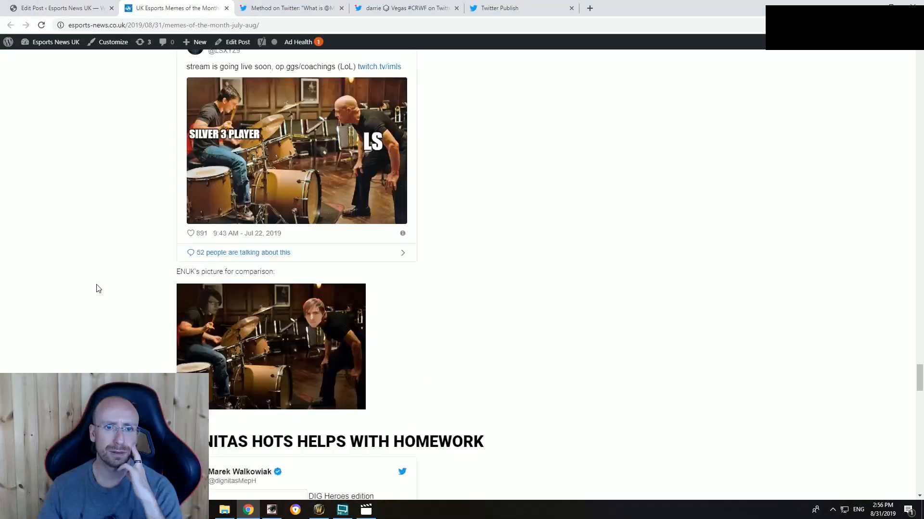
# Step: Examine the caption competition section, closing line, related posts and comment area of the published post
pyautogui.scroll(-6, 97, 317)
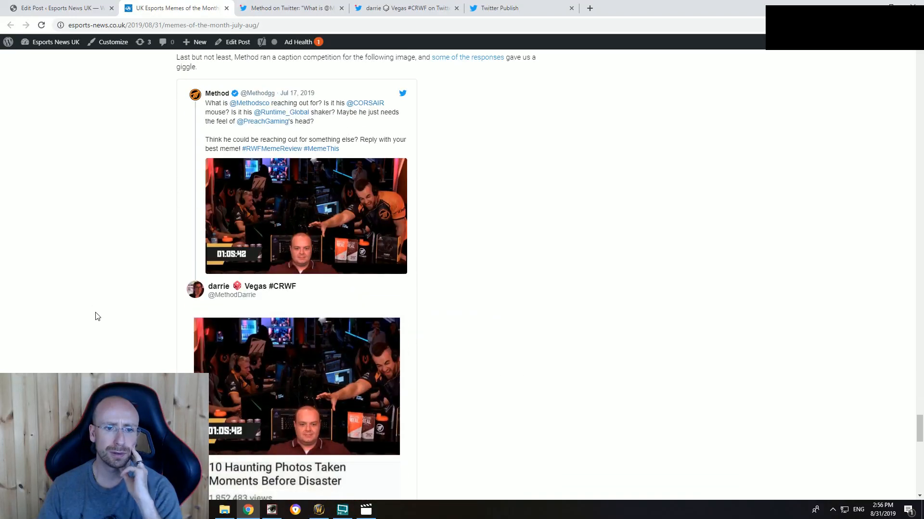
pyautogui.scroll(-3, 94, 313)
pyautogui.scroll(1, 89, 310)
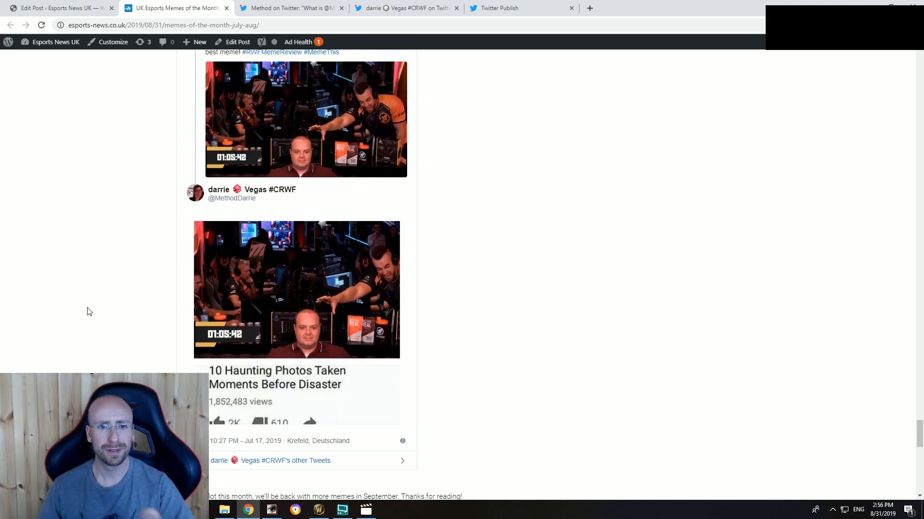
pyautogui.scroll(-2, 80, 303)
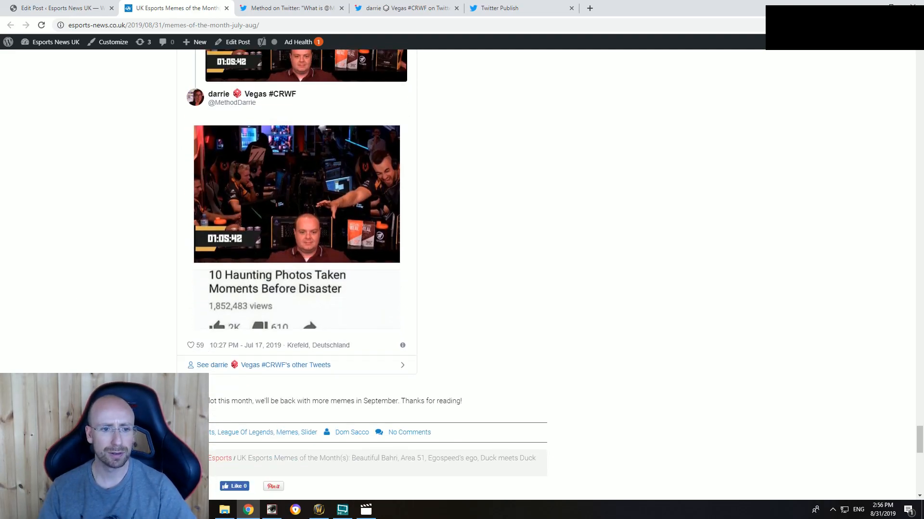
pyautogui.scroll(20, 97, 204)
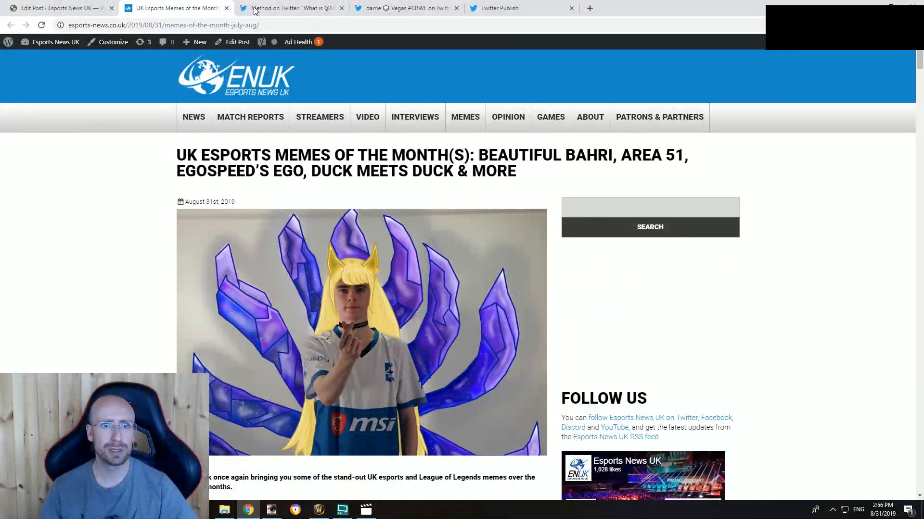
pyautogui.scroll(-20, 127, 169)
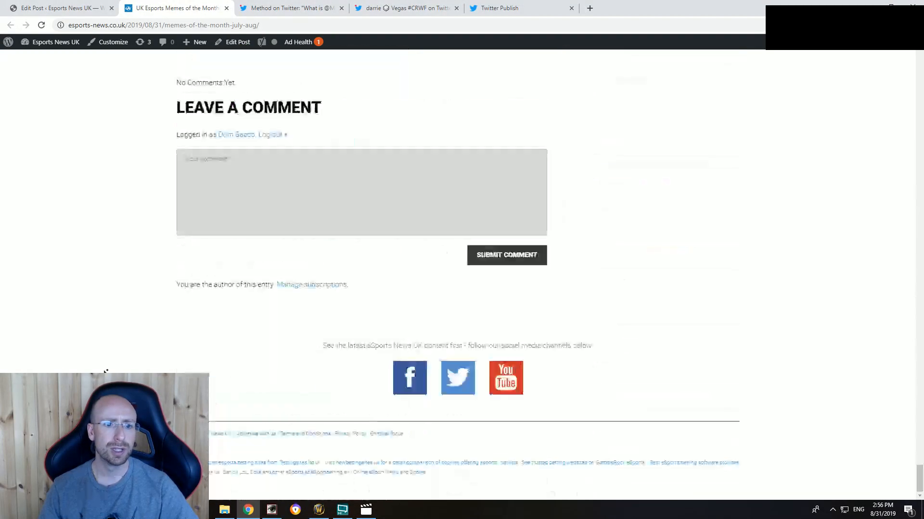
pyautogui.scroll(5, 144, 305)
pyautogui.scroll(4, 159, 231)
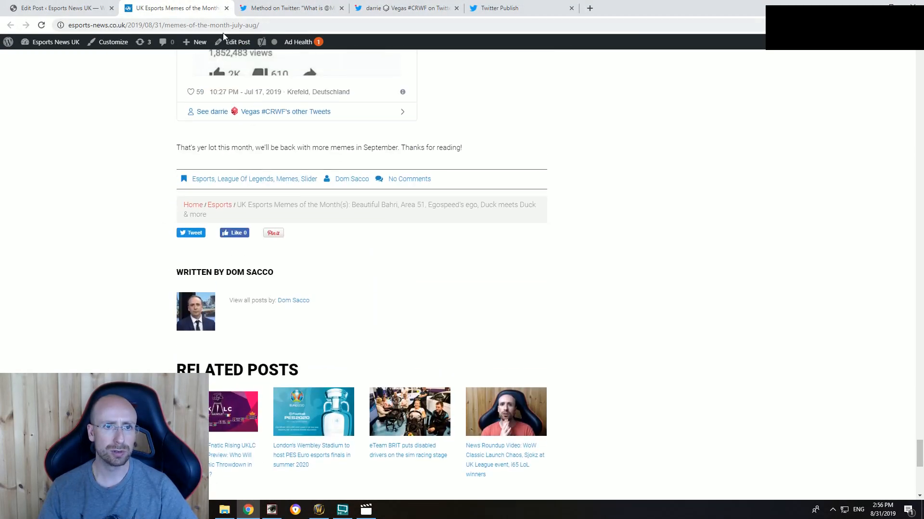
# Step: Select the published post's full web address and launch Discord
pyautogui.click(224, 24)
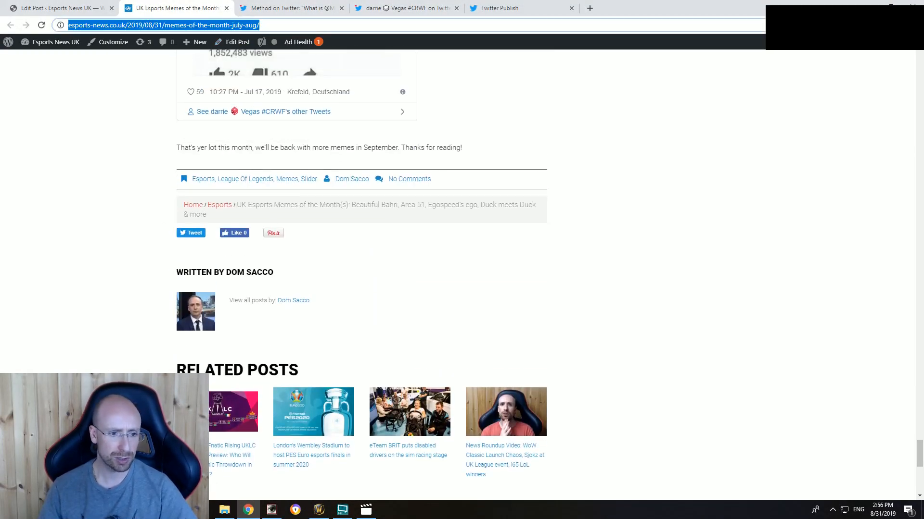
pyautogui.click(11, 510)
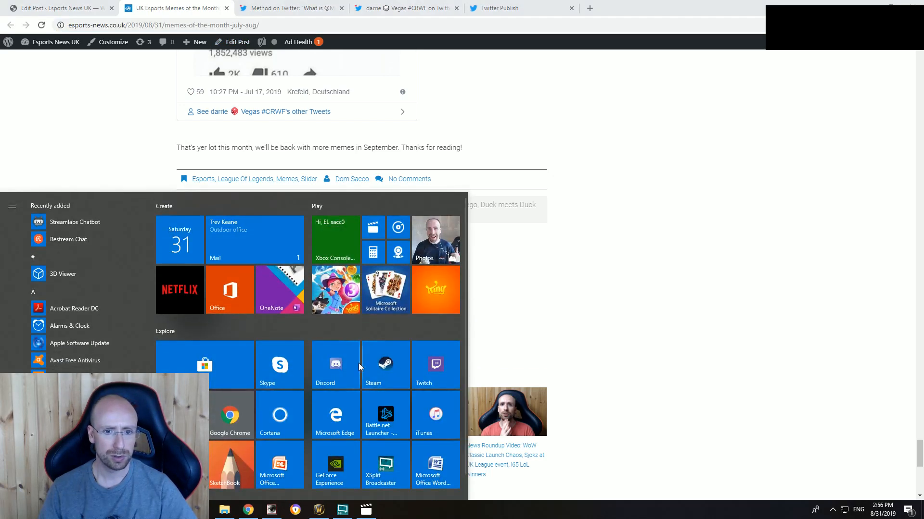
pyautogui.click(333, 374)
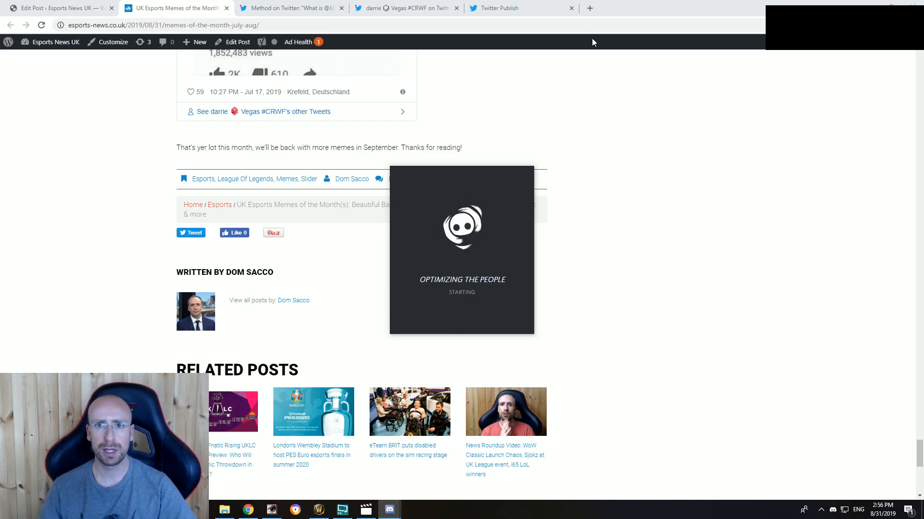
# Step: Open Enclave Gaming's Bahri tweet on Twitter from the "Beeley the Beautiful" section of the published post
pyautogui.scroll(15, 644, 308)
pyautogui.scroll(20, 618, 370)
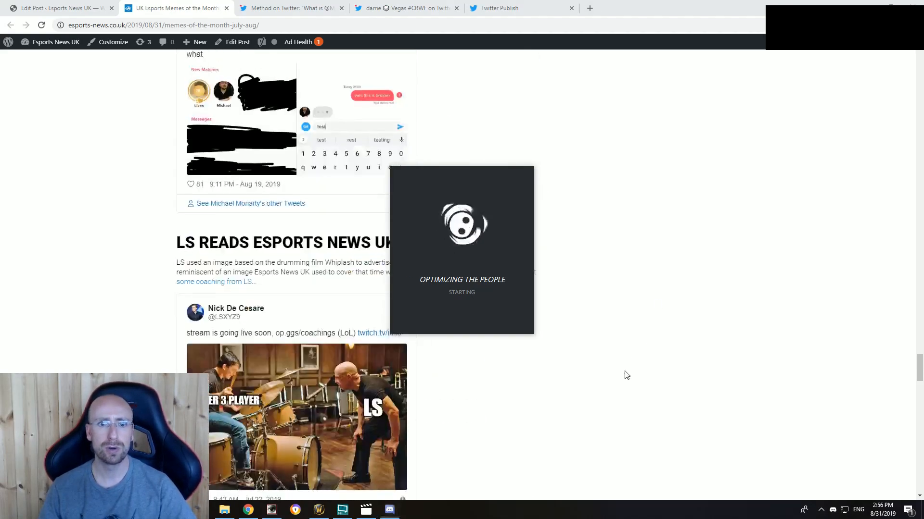
pyautogui.scroll(20, 588, 380)
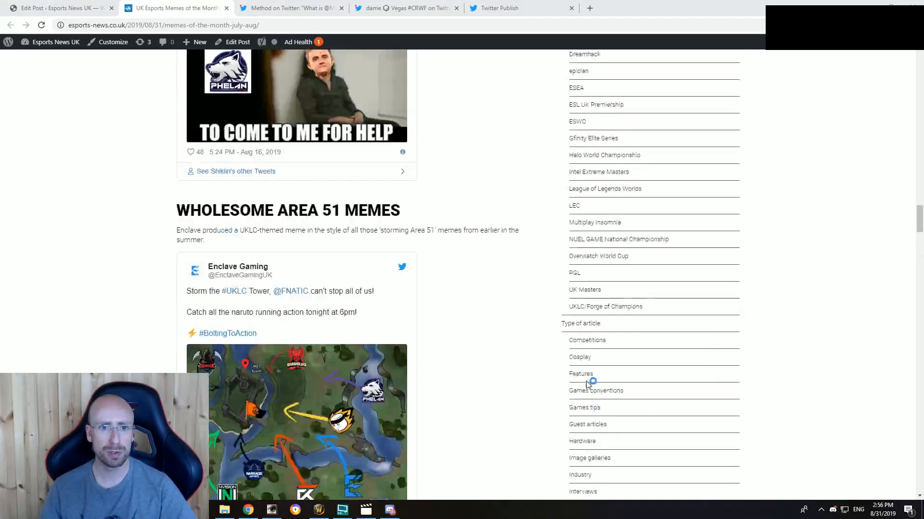
pyautogui.scroll(10, 519, 368)
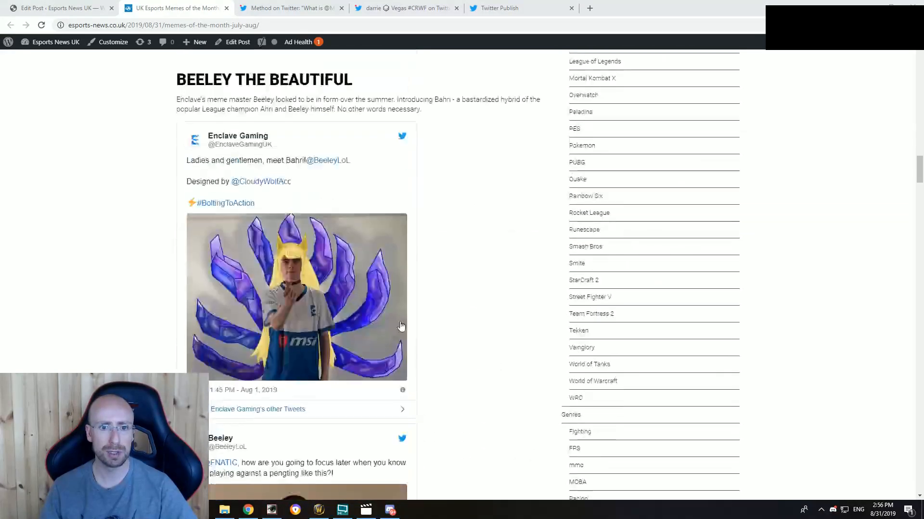
pyautogui.click(290, 277)
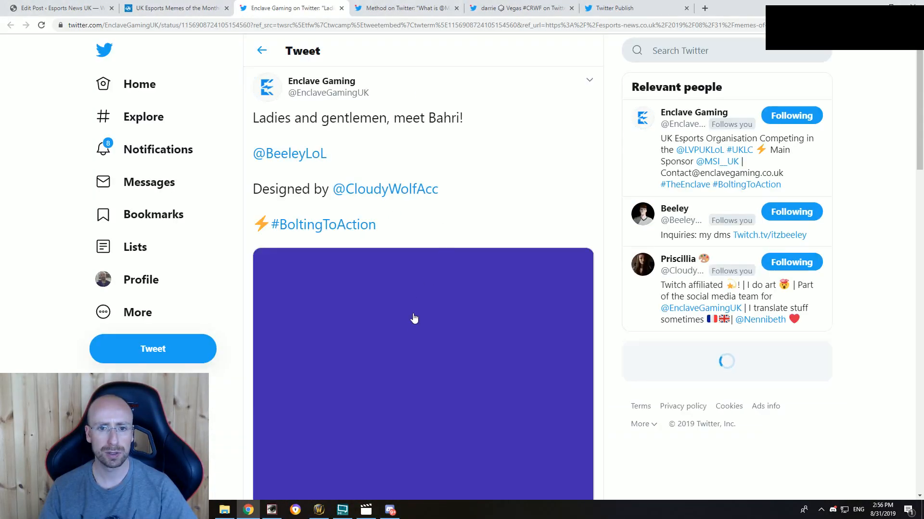
# Step: Enlarge the Bahri picture in Enclave Gaming's tweet, save it to the Desktop as bahri.jpg and close the picture view
pyautogui.click(416, 318)
pyautogui.rightClick(454, 231)
pyautogui.click(471, 253)
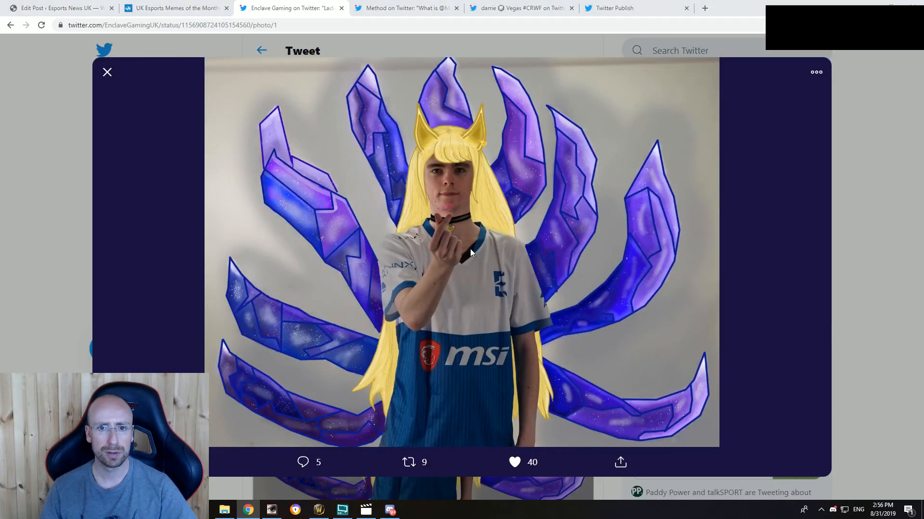
pyautogui.click(36, 73)
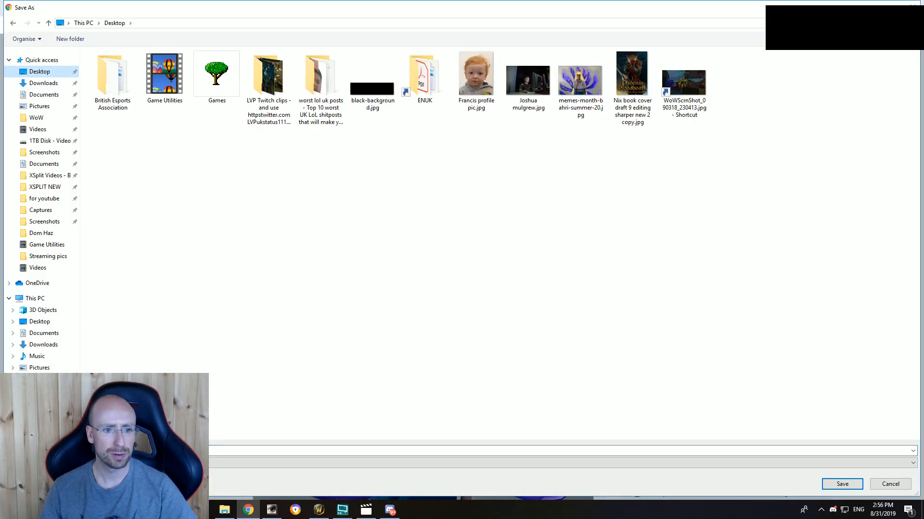
pyautogui.click(134, 452)
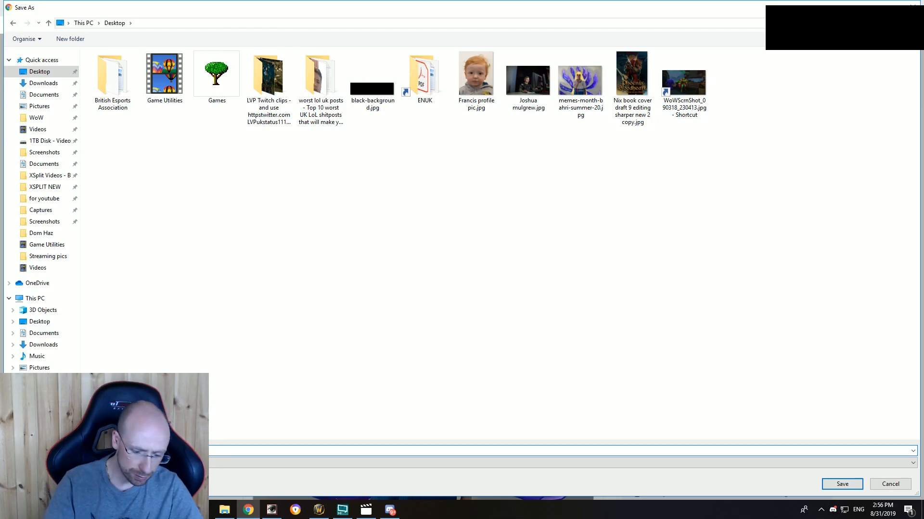
pyautogui.press('Return')
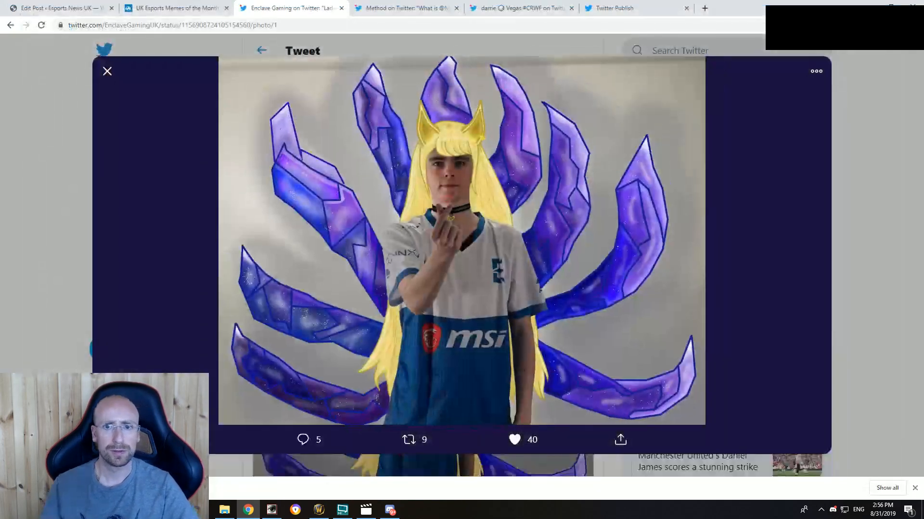
pyautogui.click(867, 207)
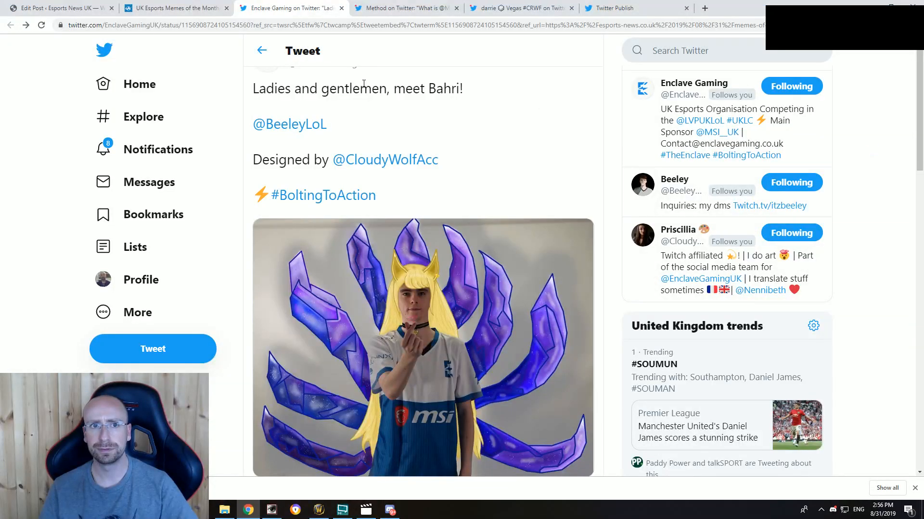
# Step: Switch to Discord and post the copied article link in the Esports News UK server's news_and_articles channel
pyautogui.click(388, 509)
pyautogui.click(166, 247)
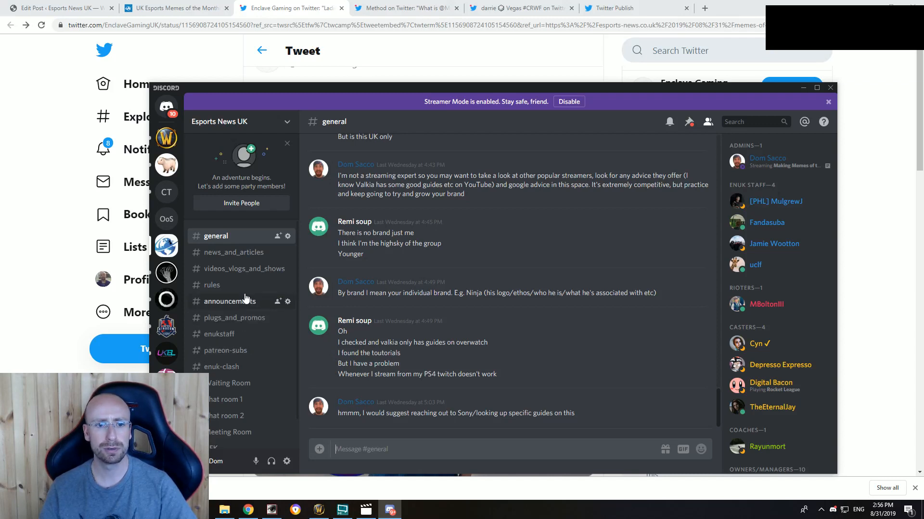
pyautogui.click(243, 253)
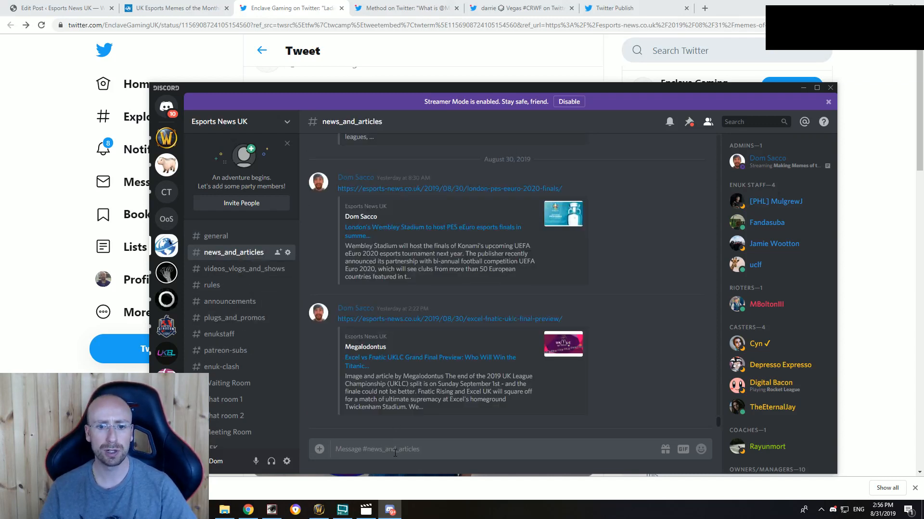
pyautogui.write('https://esports-news.co.uk/2019/08/31/memes-of-the-month-july-aug/')
pyautogui.press('Return')
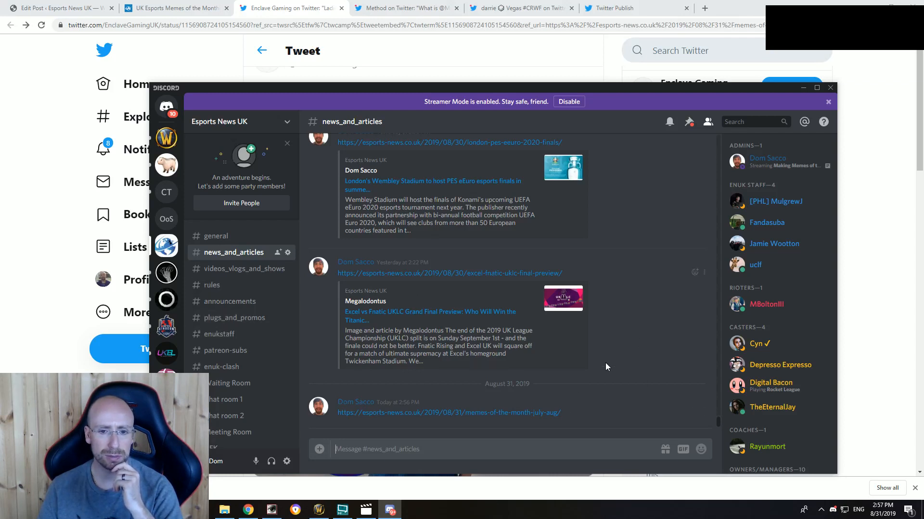
# Step: Post the article link in the esports-news-uk channel of the League of Legends UK server
pyautogui.click(166, 328)
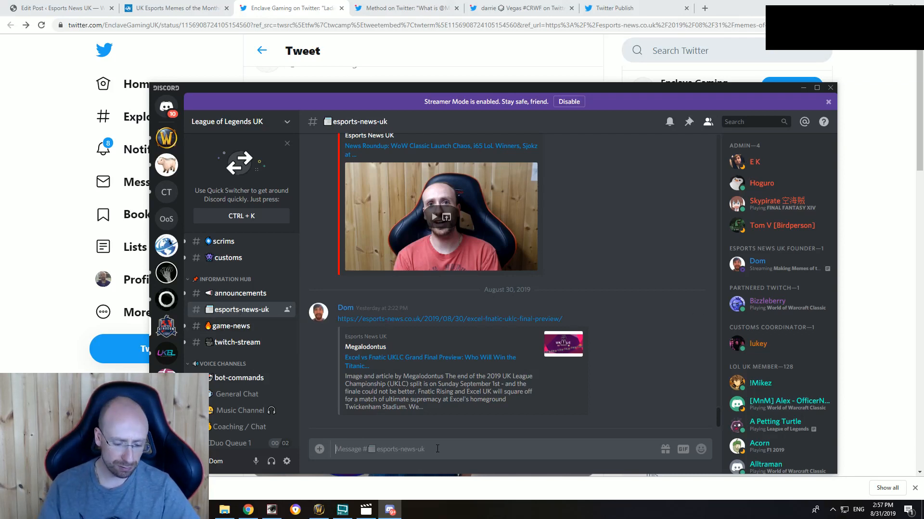
pyautogui.write('https://esports-news.co.uk/2019/08/31/memes-of-the-month-july-aug/')
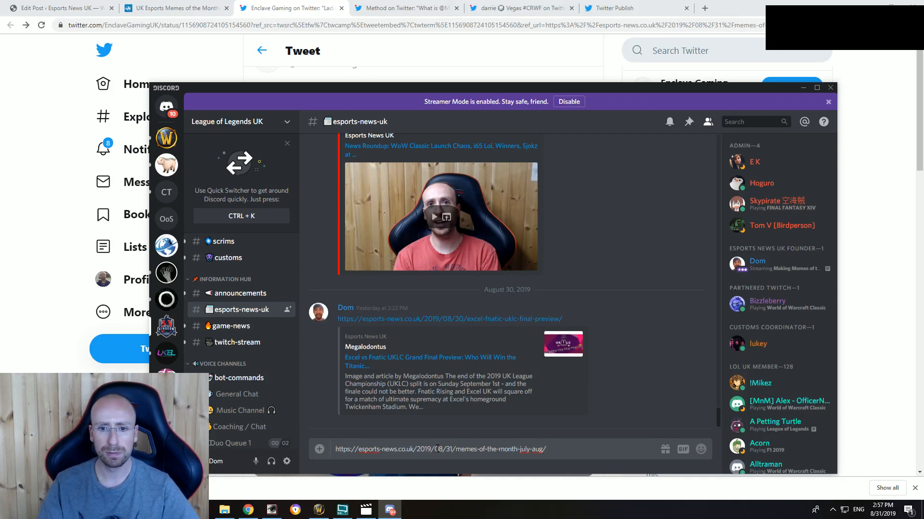
pyautogui.press('Return')
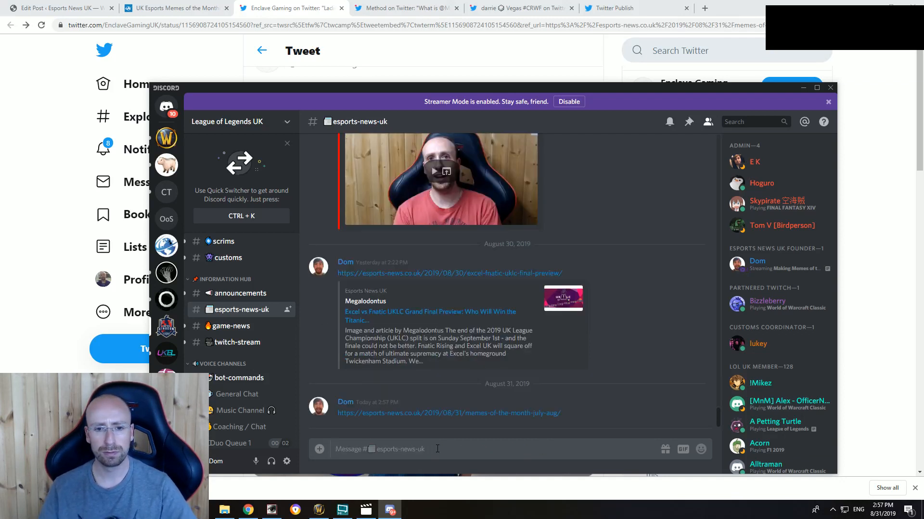
# Step: Delete the memes article message in the Esports News UK news_and_articles channel, repost its link and put Discord away
pyautogui.click(167, 246)
pyautogui.click(703, 413)
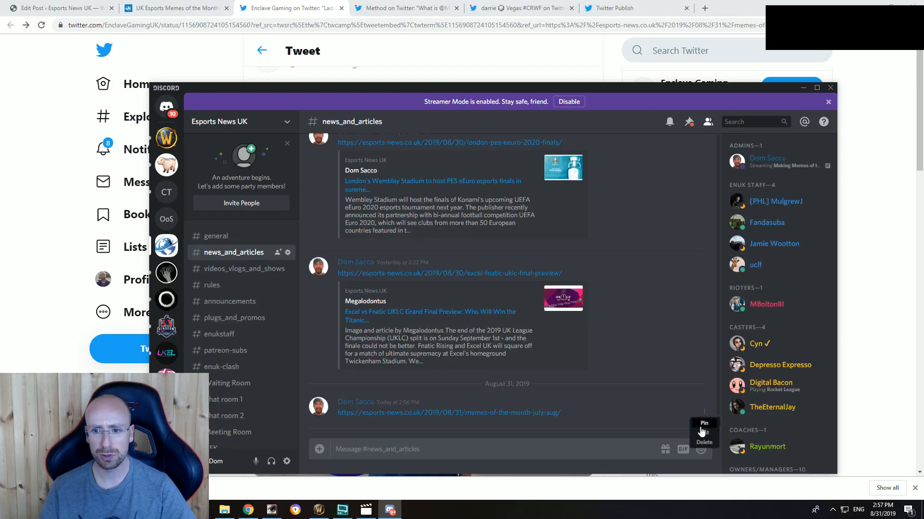
pyautogui.click(703, 442)
pyautogui.click(567, 338)
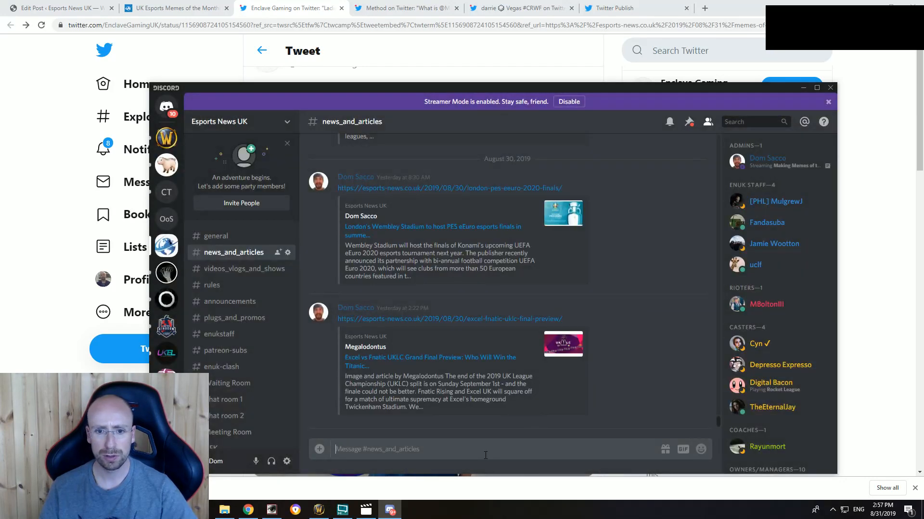
pyautogui.write('https://esports-news.co.uk/2019/08/31/memes-of-the-month-july-aug/')
pyautogui.press('Return')
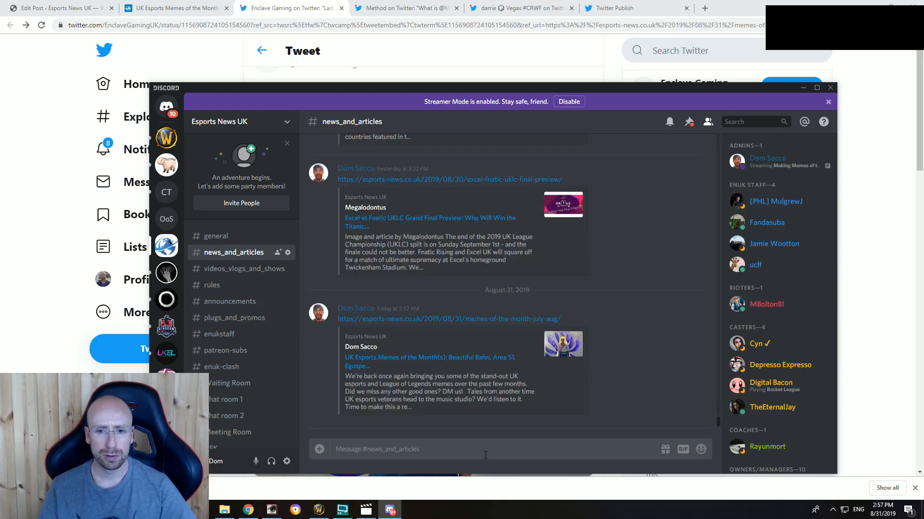
pyautogui.click(848, 66)
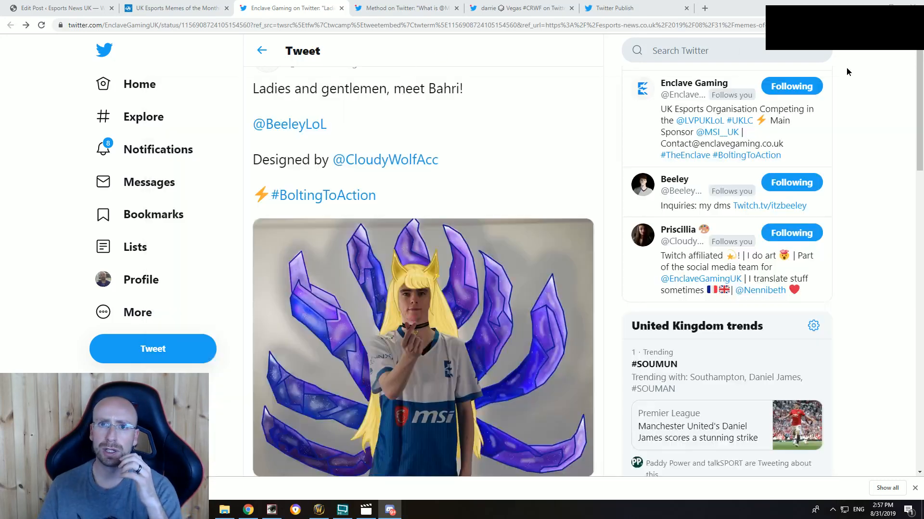
# Step: Look over the memes post in the WordPress editor and on its published page
pyautogui.click(77, 8)
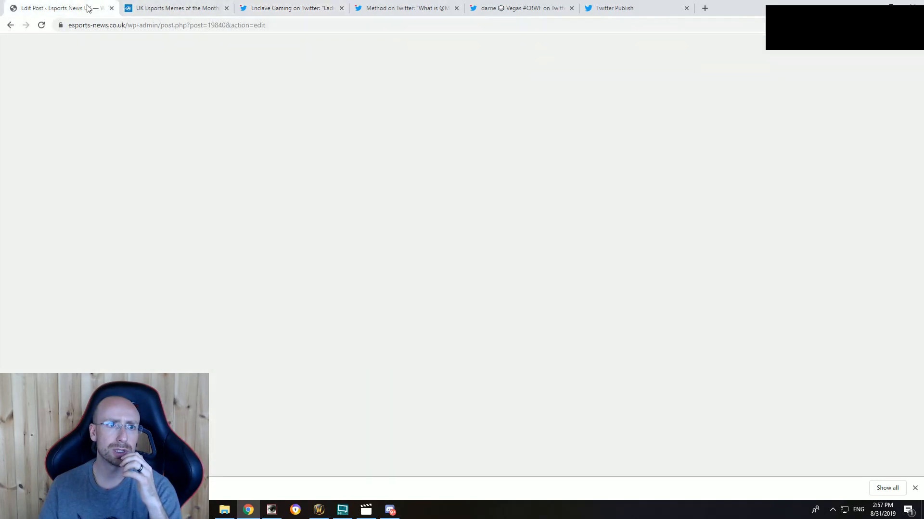
pyautogui.scroll(-9, 278, 355)
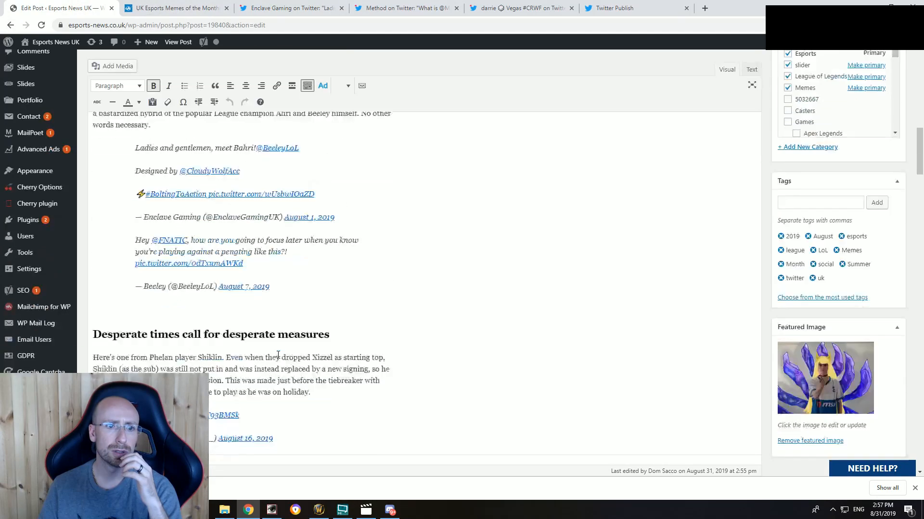
pyautogui.scroll(6, 277, 353)
pyautogui.click(177, 8)
pyautogui.scroll(-8, 202, 313)
pyautogui.scroll(15, 93, 144)
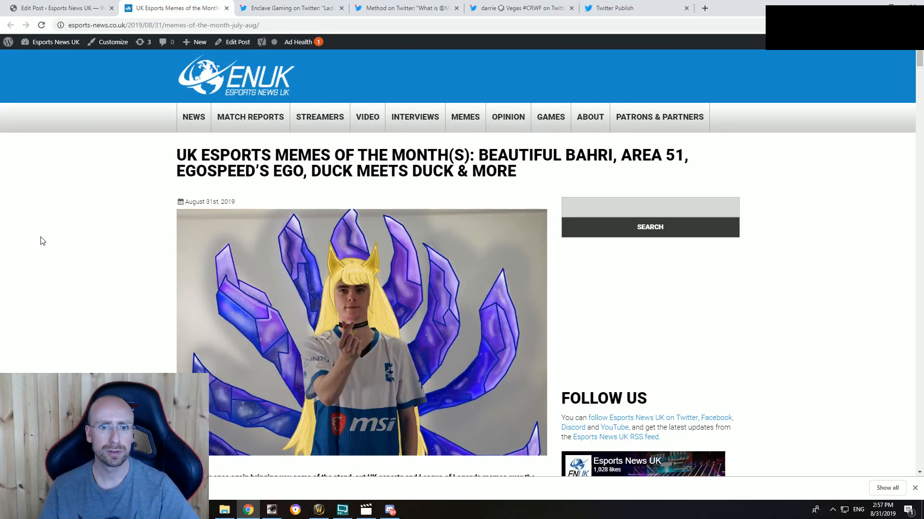
# Step: Copy the prepared title and link text from the published post's Twitter share window, then close that window without tweeting
pyautogui.scroll(-20, 87, 282)
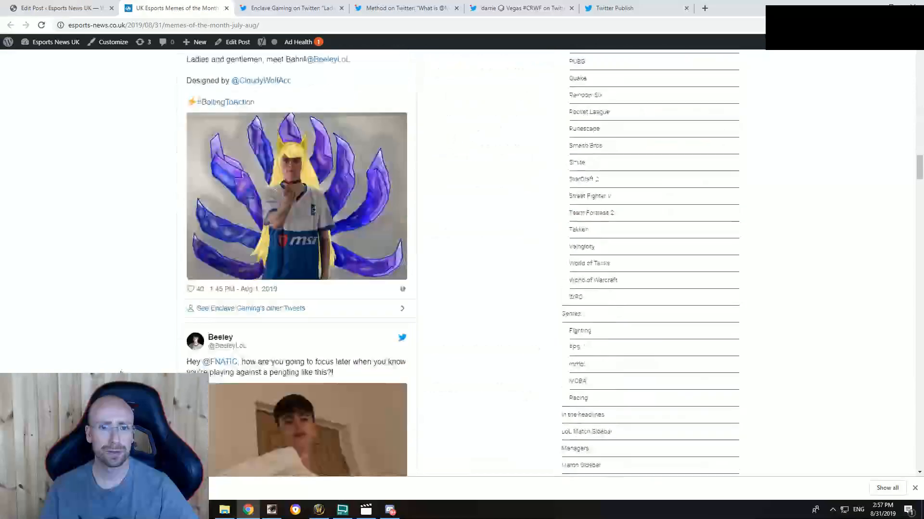
pyautogui.scroll(-20, 117, 368)
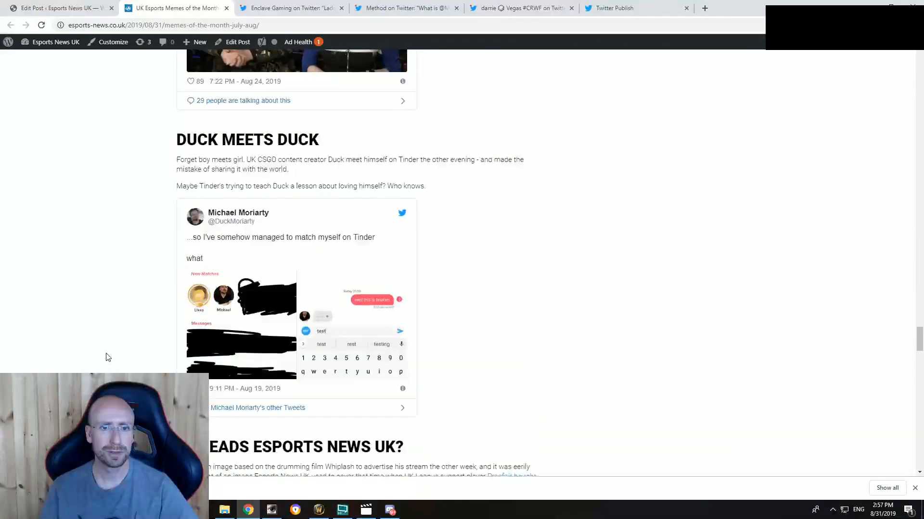
pyautogui.scroll(-20, 111, 352)
pyautogui.scroll(5, 111, 352)
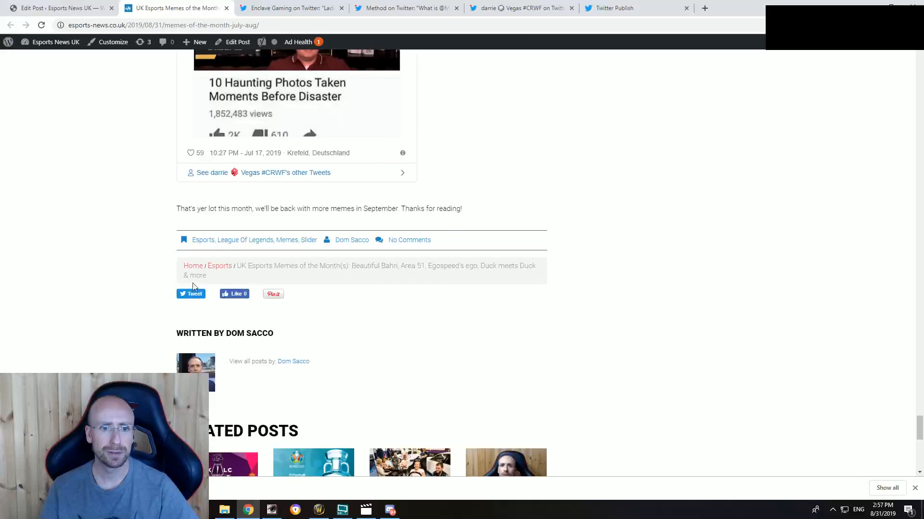
pyautogui.click(191, 295)
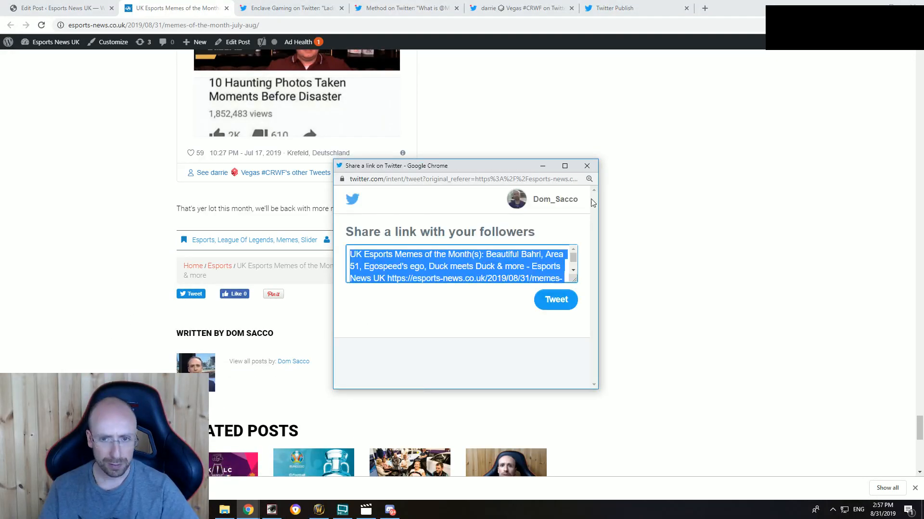
pyautogui.click(587, 167)
# Step: Log out of the personal Twitter account from the open Method tweet page
pyautogui.click(412, 8)
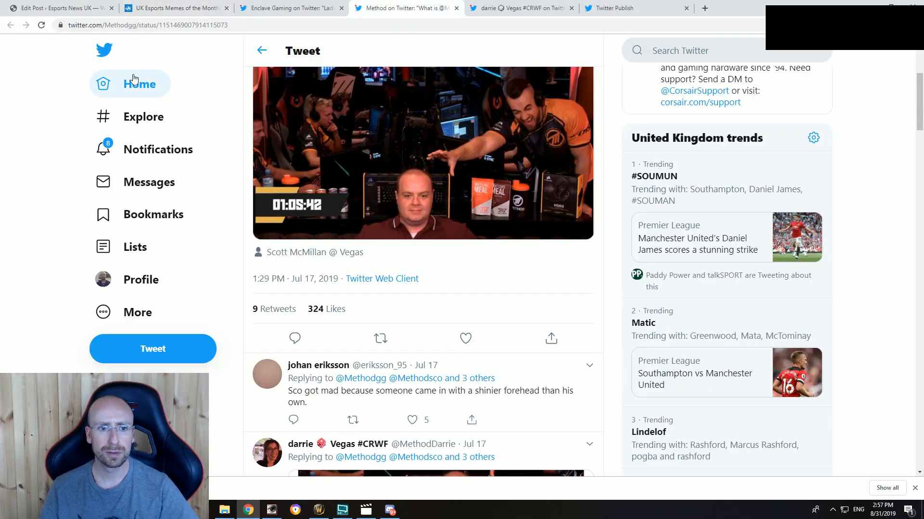
pyautogui.click(143, 312)
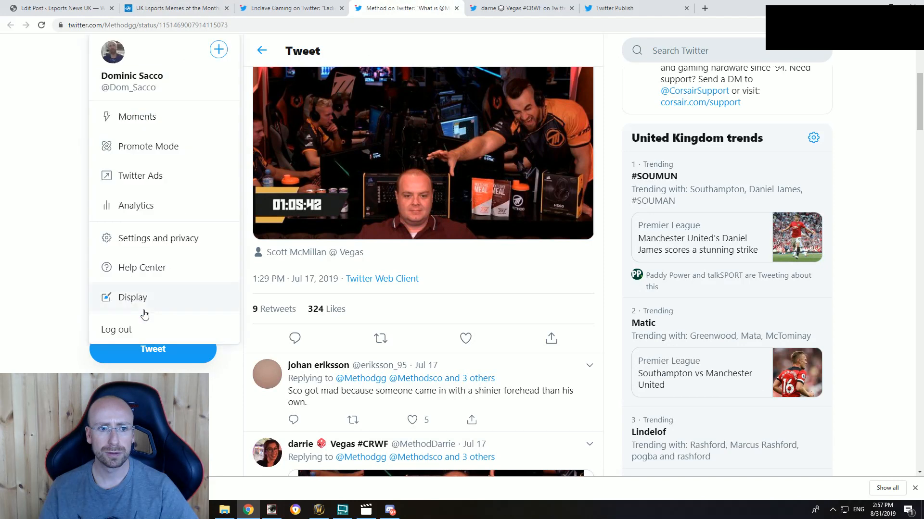
pyautogui.click(137, 331)
pyautogui.click(494, 314)
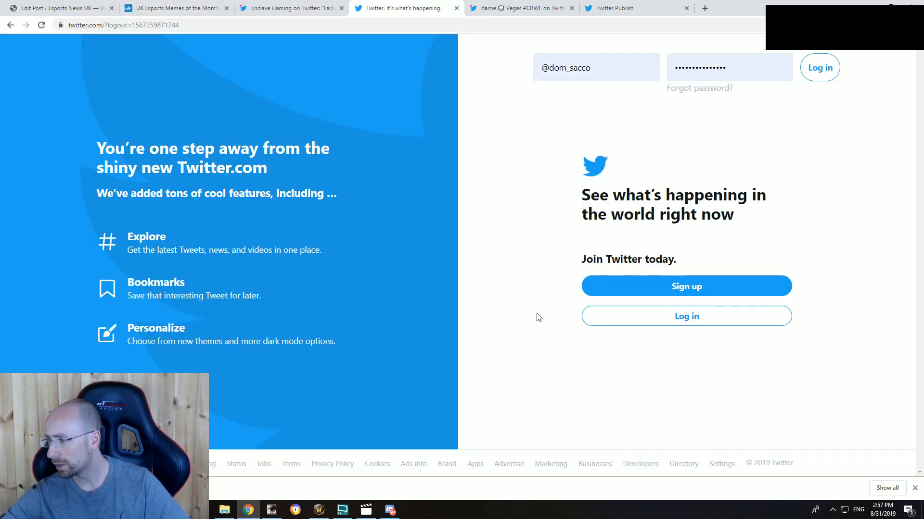
# Step: Log in to the Esports News UK Twitter account with its saved username and password
pyautogui.click(616, 69)
pyautogui.click(635, 142)
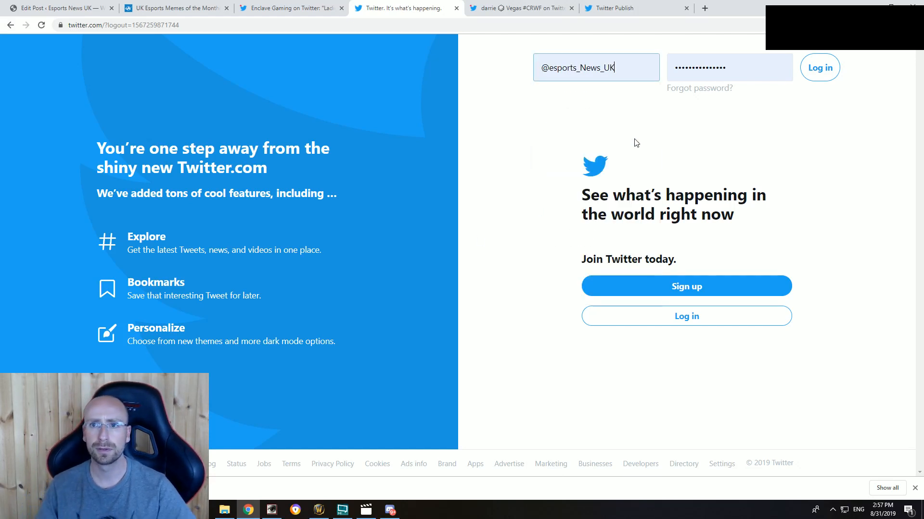
pyautogui.click(818, 67)
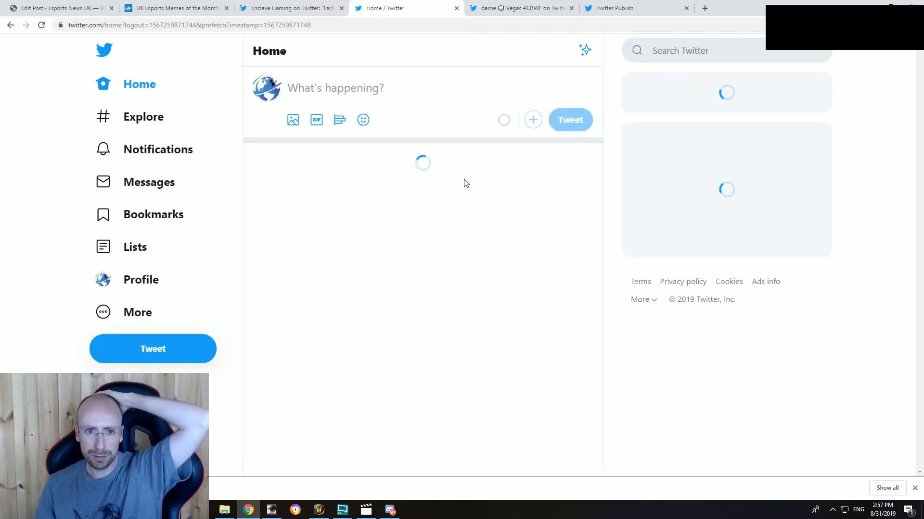
# Step: Start a tweet with the copied article title and link, removing "- Esports News UK" from the text
pyautogui.click(162, 355)
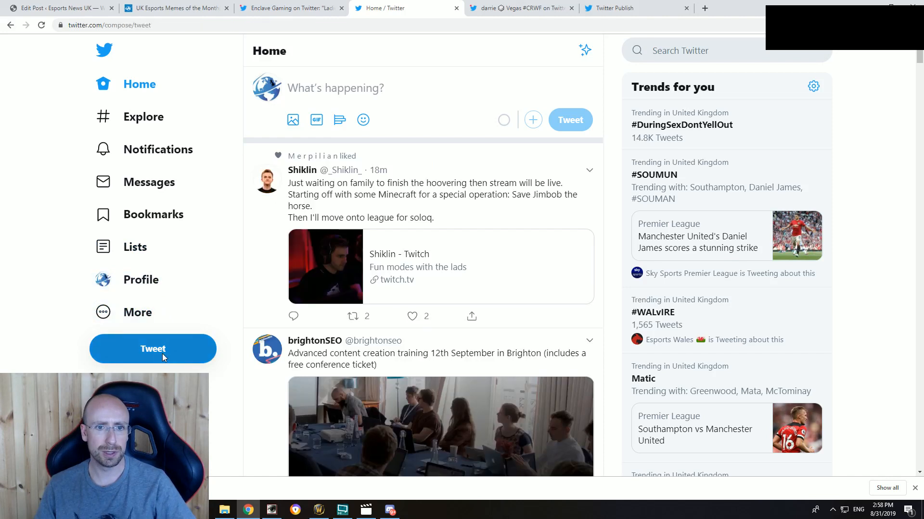
pyautogui.write("UK Esports Memes of the Month(s): Beautiful Bahri, Area 51, Egospeed's ego, Duck meets Duck & more - Esports News UK https://esports-news.co.uk/2019/08/31/memes-of-the-month-july-aug/")
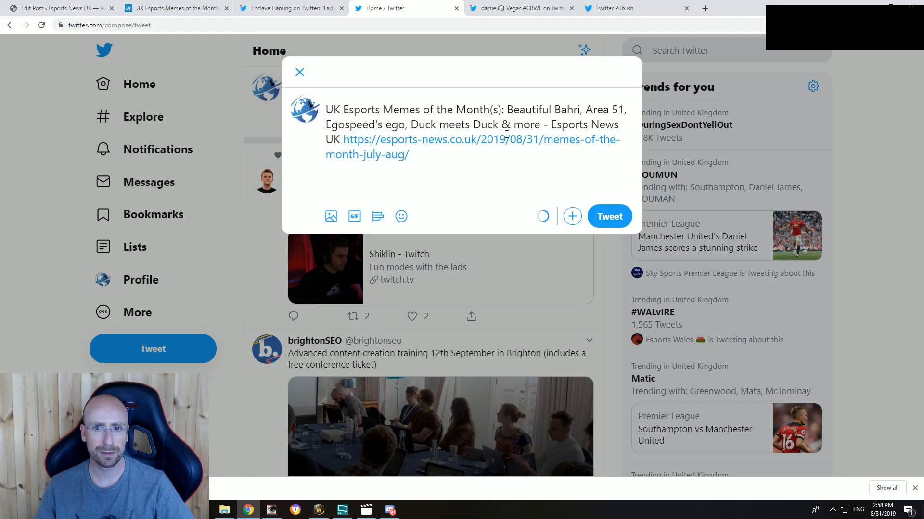
pyautogui.moveTo(545, 124); pyautogui.dragTo(340, 139)
pyautogui.press('BackSpace')
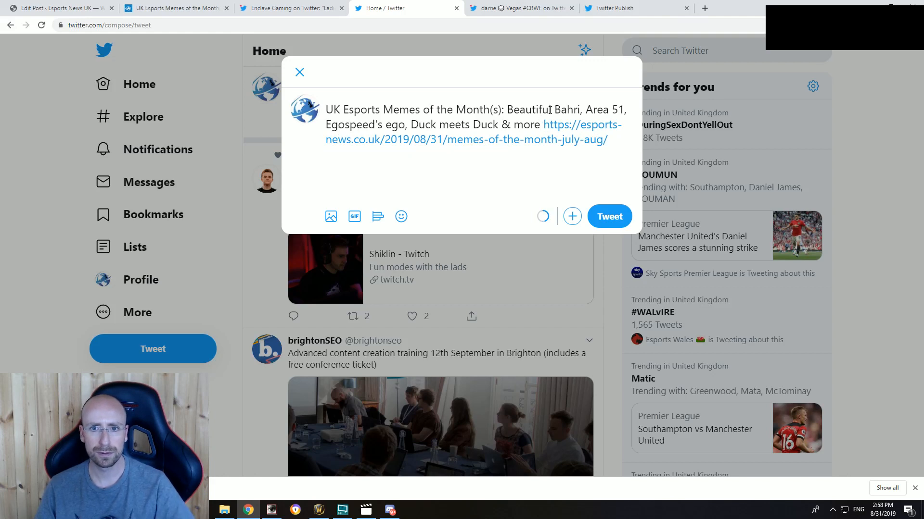
pyautogui.write('"')
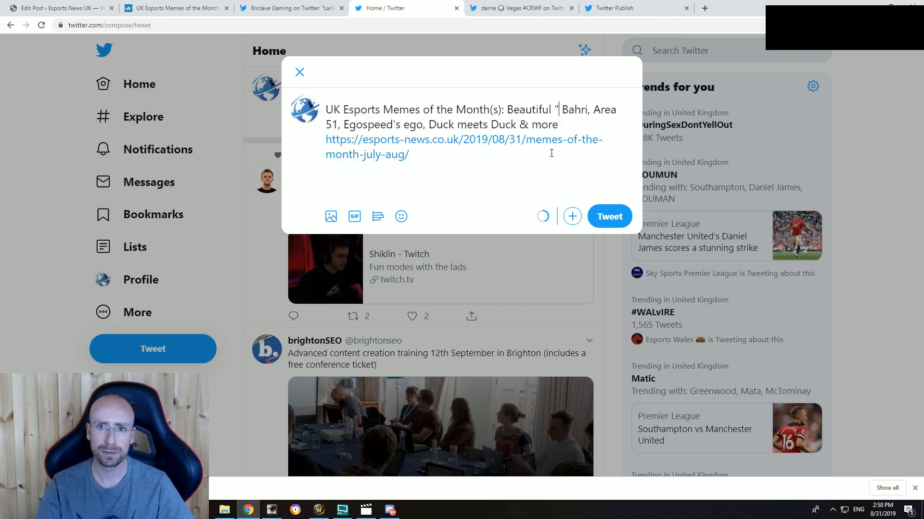
pyautogui.press('BackSpace')
pyautogui.write('@Beel')
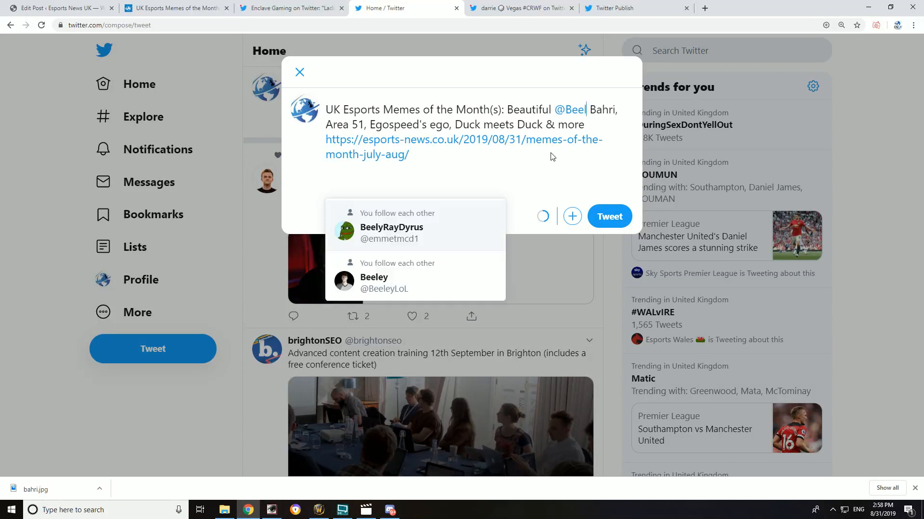
pyautogui.click(426, 277)
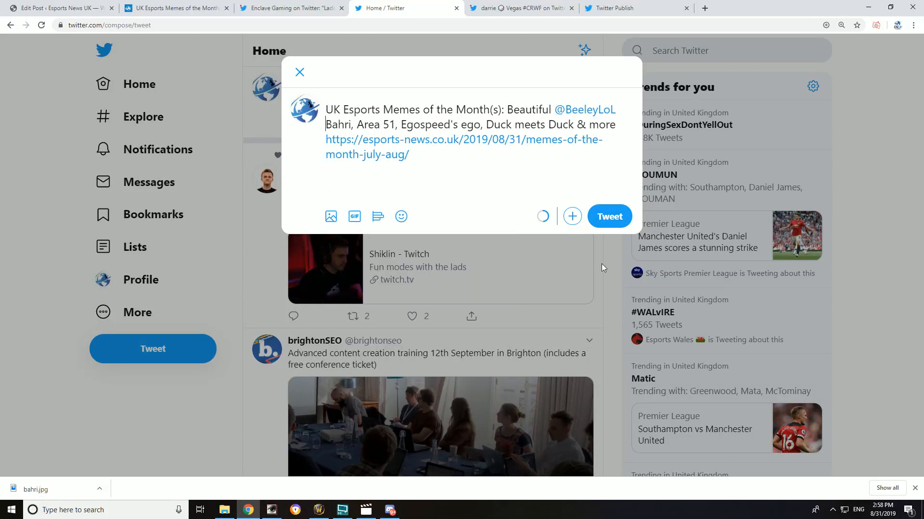
pyautogui.press('BackSpace')
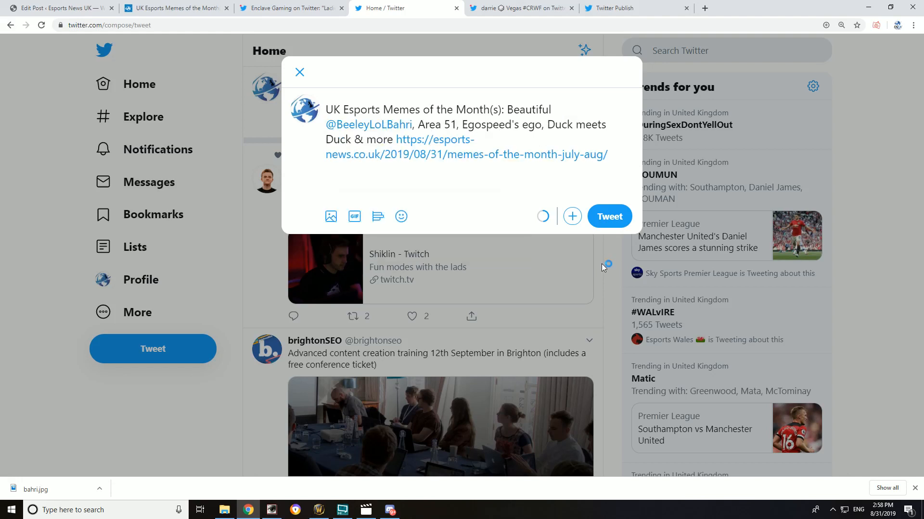
pyautogui.write('aka')
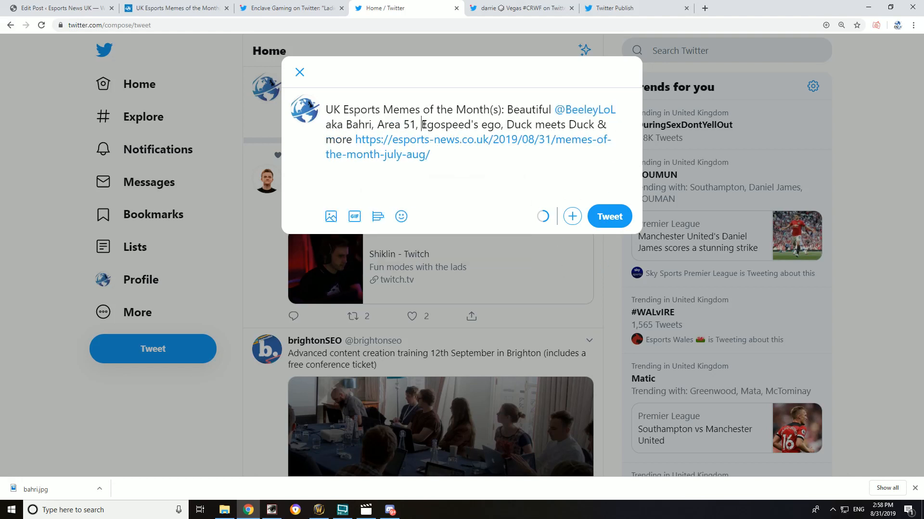
pyautogui.write('@')
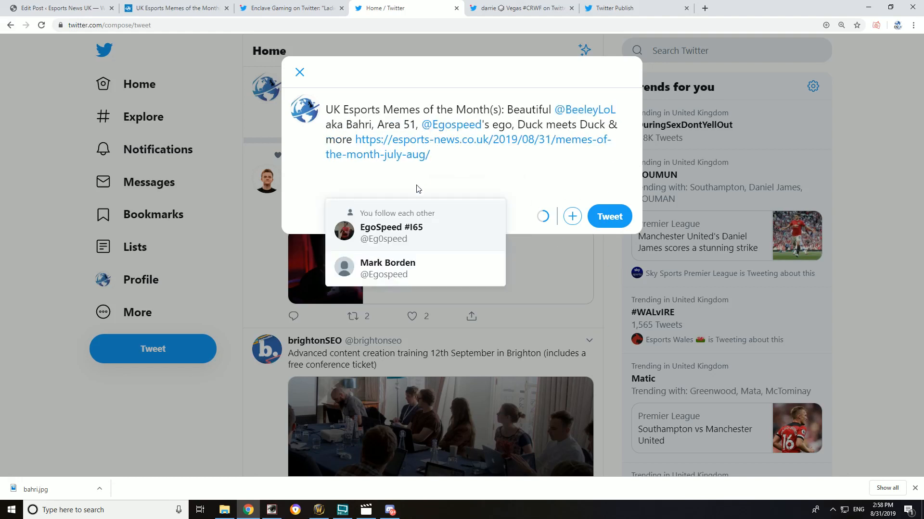
pyautogui.click(411, 238)
pyautogui.press('Delete')
pyautogui.press('Delete')
pyautogui.press('Delete')
pyautogui.press('Delete')
pyautogui.press('Delete')
pyautogui.press('Delete')
pyautogui.press('Delete')
pyautogui.press('Delete')
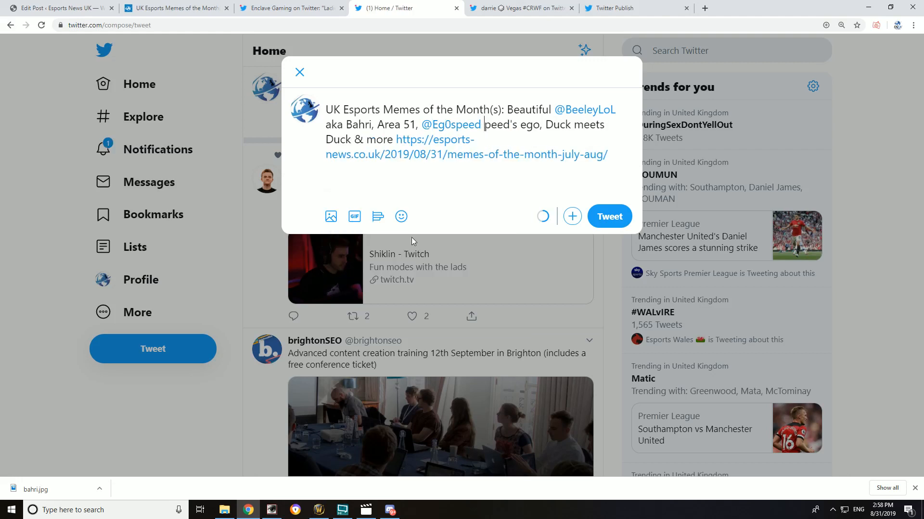
pyautogui.press('BackSpace')
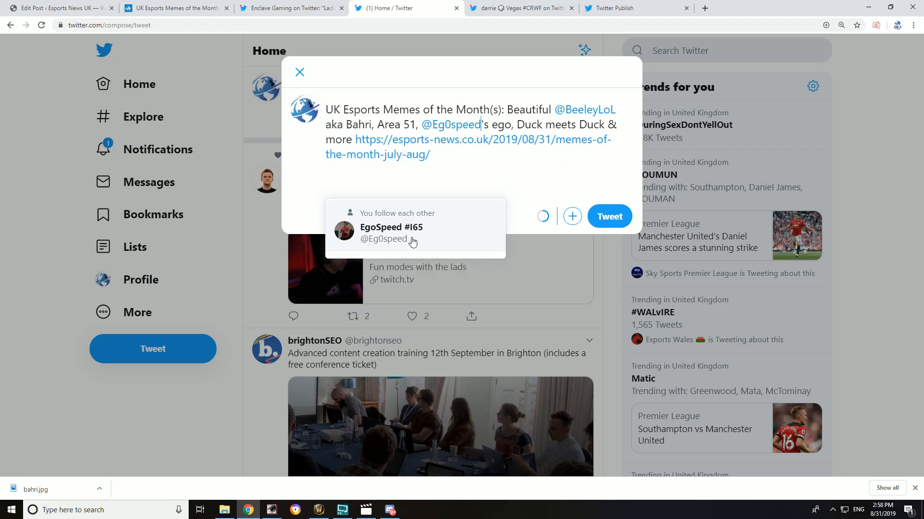
pyautogui.click(518, 125)
pyautogui.write('@')
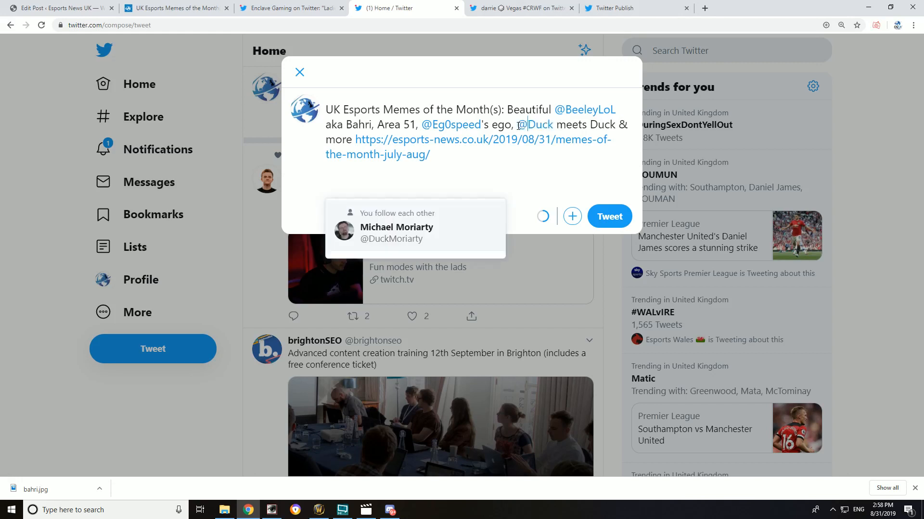
pyautogui.click(420, 229)
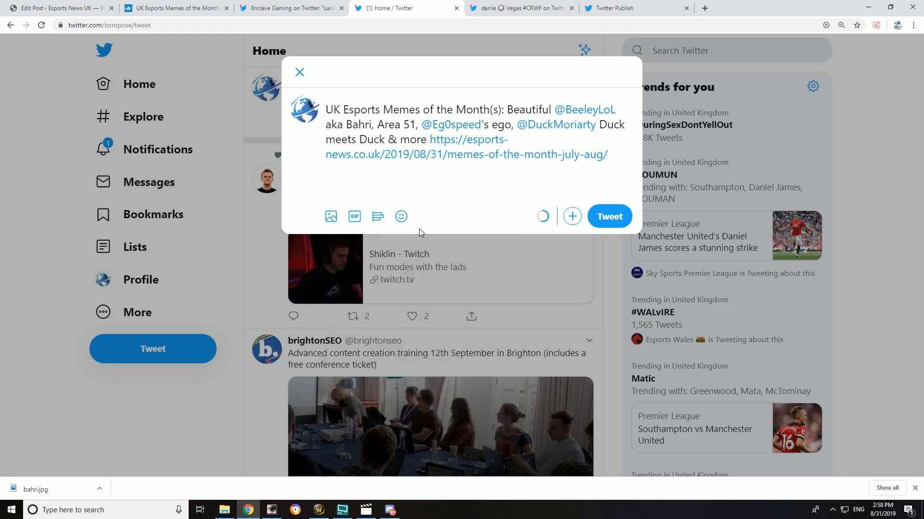
pyautogui.write('meets')
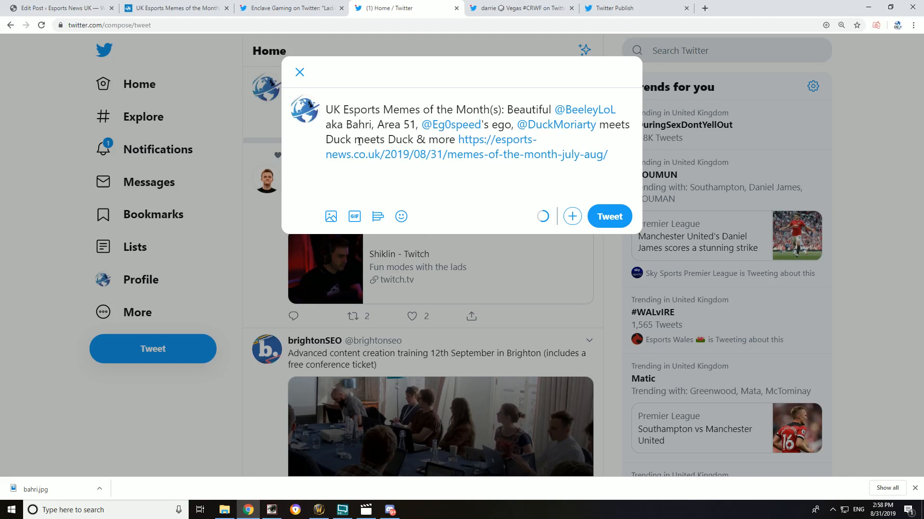
pyautogui.moveTo(355, 140); pyautogui.dragTo(409, 140)
pyautogui.press('BackSpace')
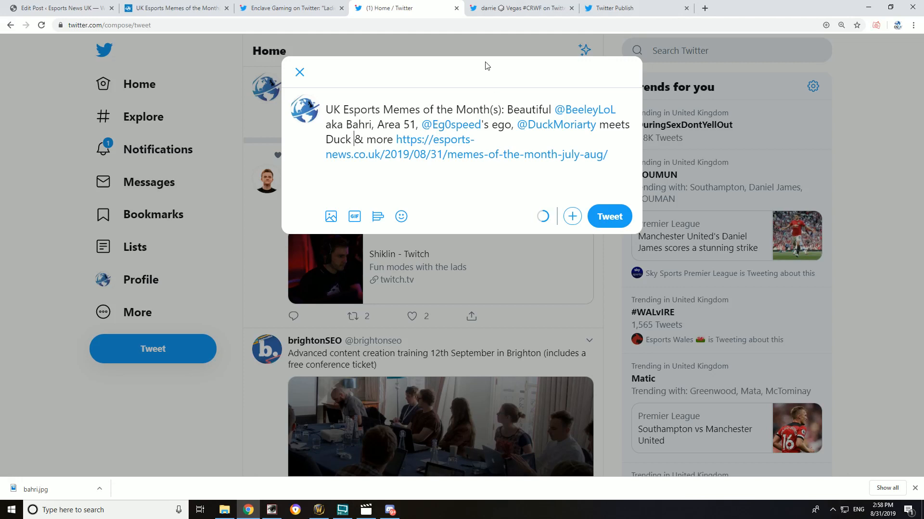
# Step: Review the published memes article from its end up to the introduction, checking its sections and embedded tweets
pyautogui.click(292, 6)
pyautogui.click(187, 6)
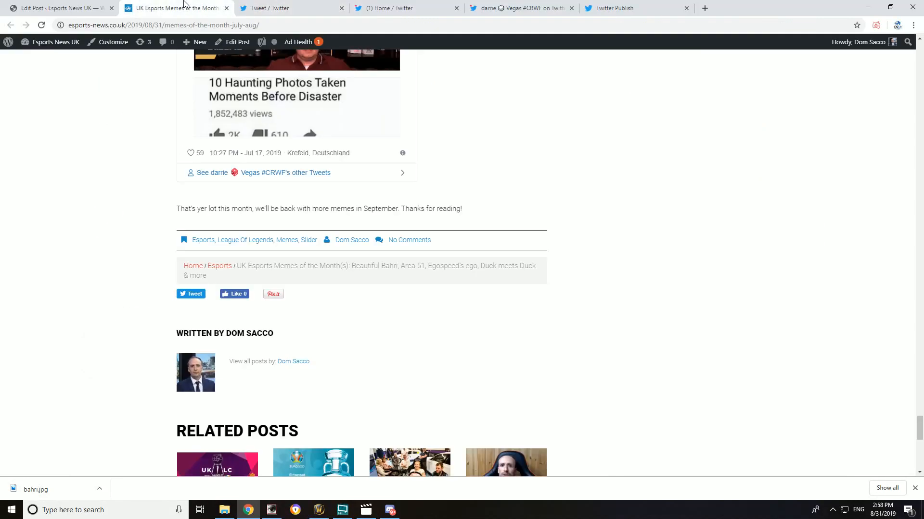
pyautogui.scroll(5, 164, 278)
pyautogui.scroll(20, 164, 279)
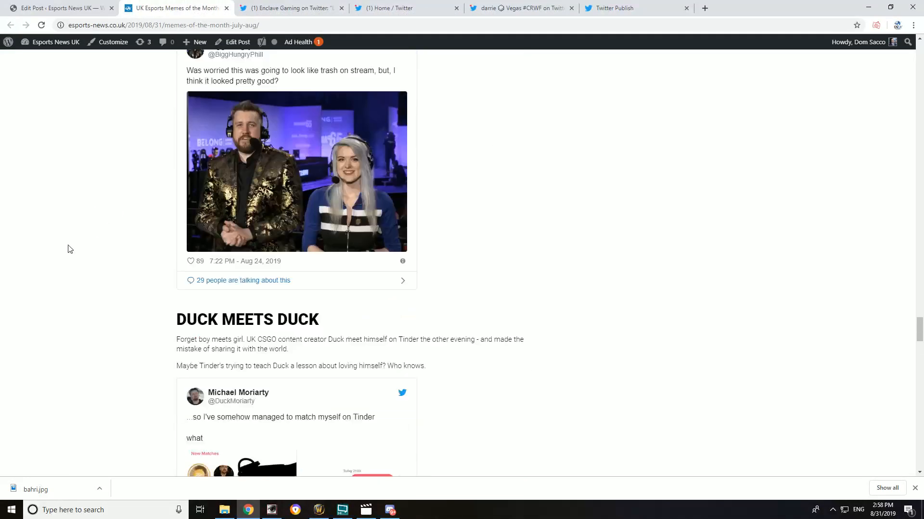
pyautogui.scroll(20, 57, 251)
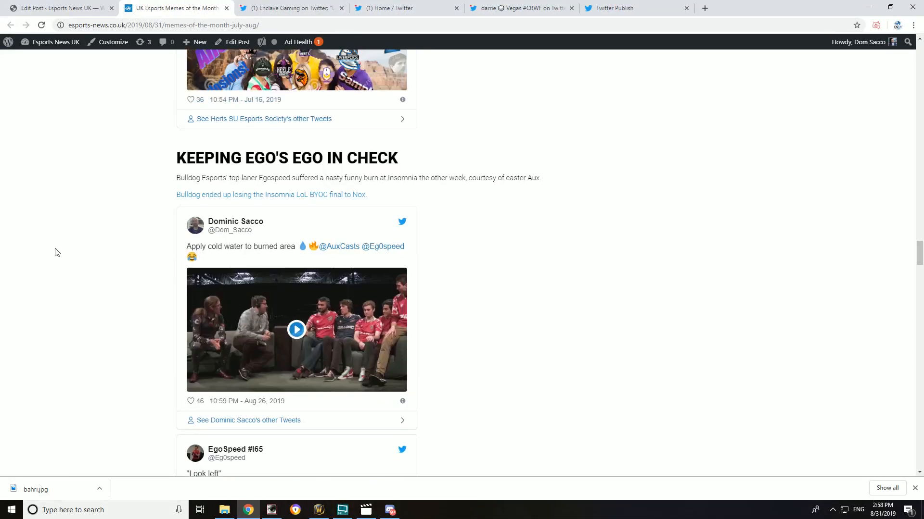
pyautogui.scroll(-12, 50, 275)
pyautogui.scroll(-1, 53, 282)
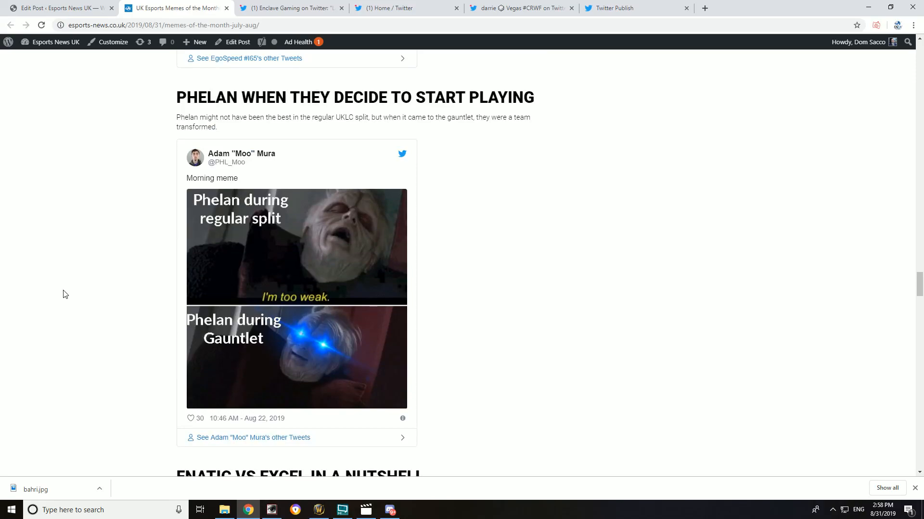
pyautogui.scroll(15, 65, 294)
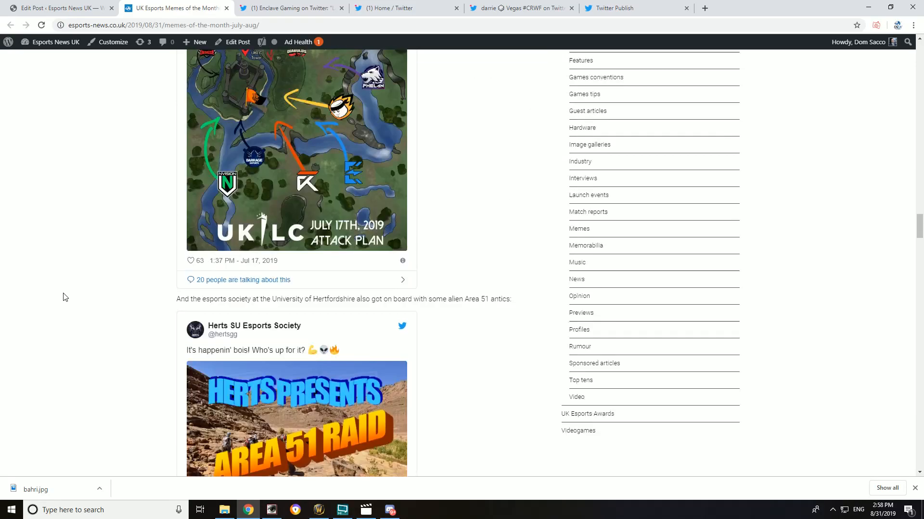
pyautogui.scroll(15, 65, 297)
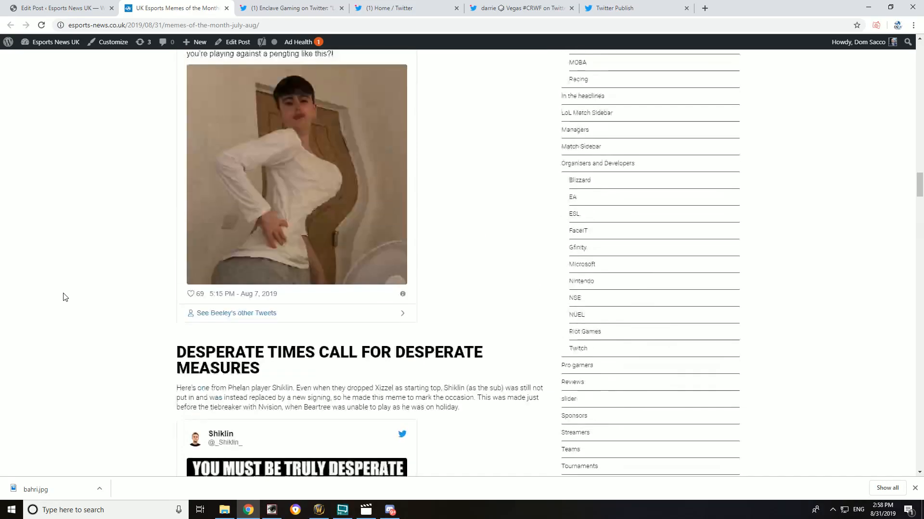
pyautogui.scroll(14, 65, 298)
pyautogui.scroll(-3, 65, 297)
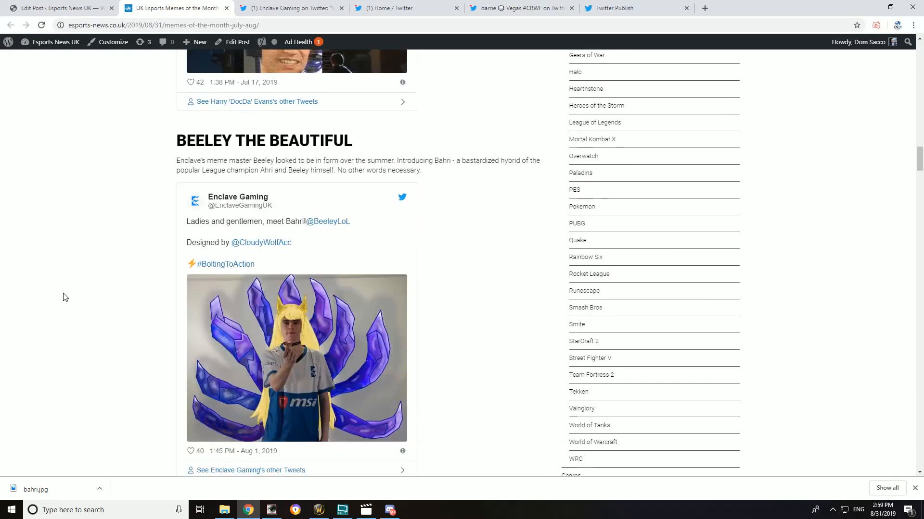
pyautogui.scroll(15, 65, 297)
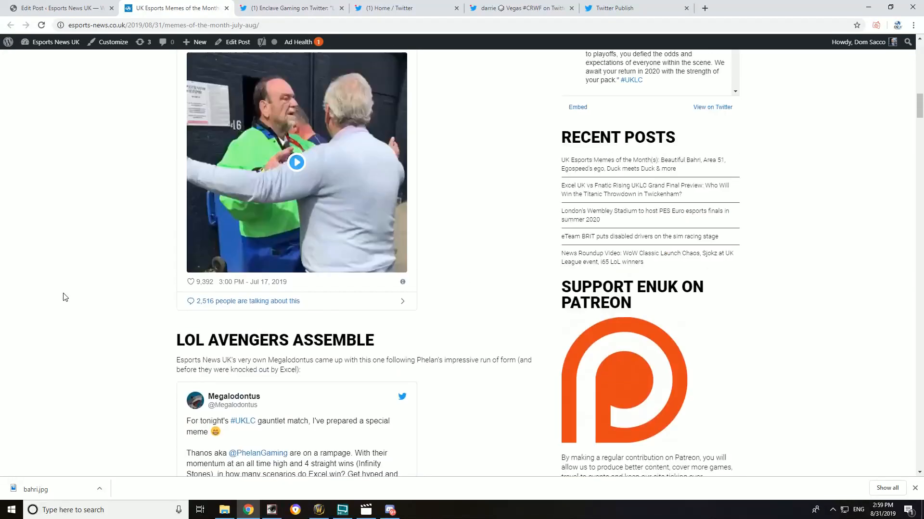
pyautogui.scroll(10, 65, 297)
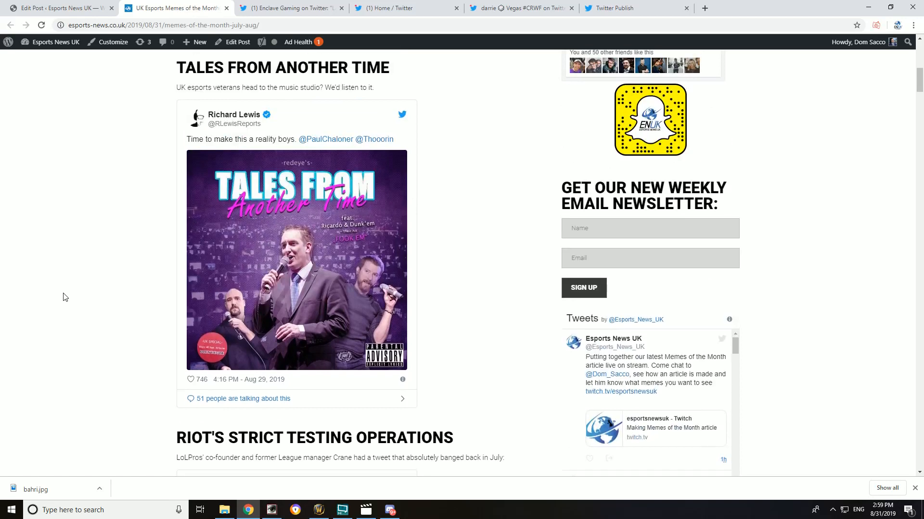
pyautogui.scroll(4, 65, 298)
# Step: Put "See the memes here:" before the article link in the draft tweet, separated from the text above by a blank line
pyautogui.click(539, 7)
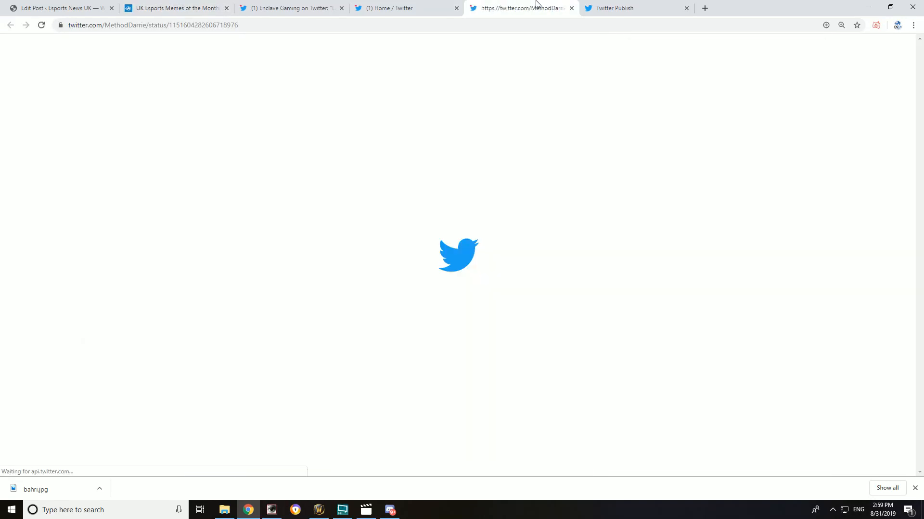
pyautogui.click(426, 7)
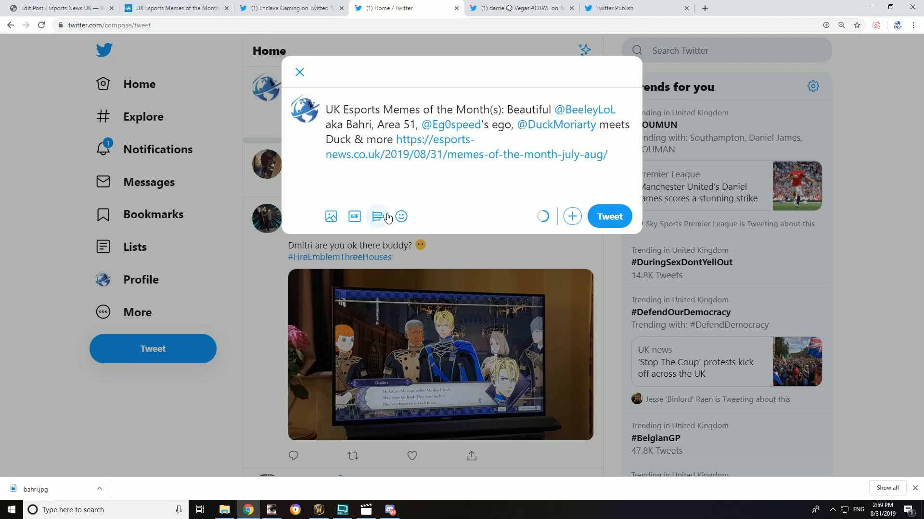
pyautogui.press('Return')
pyautogui.press('Return')
pyautogui.write('See the memes:')
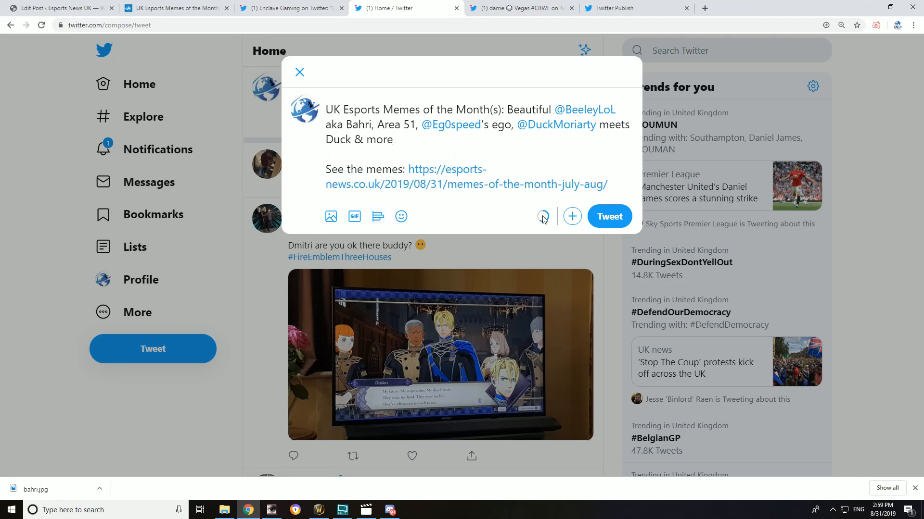
pyautogui.press('BackSpace')
pyautogui.write('here:')
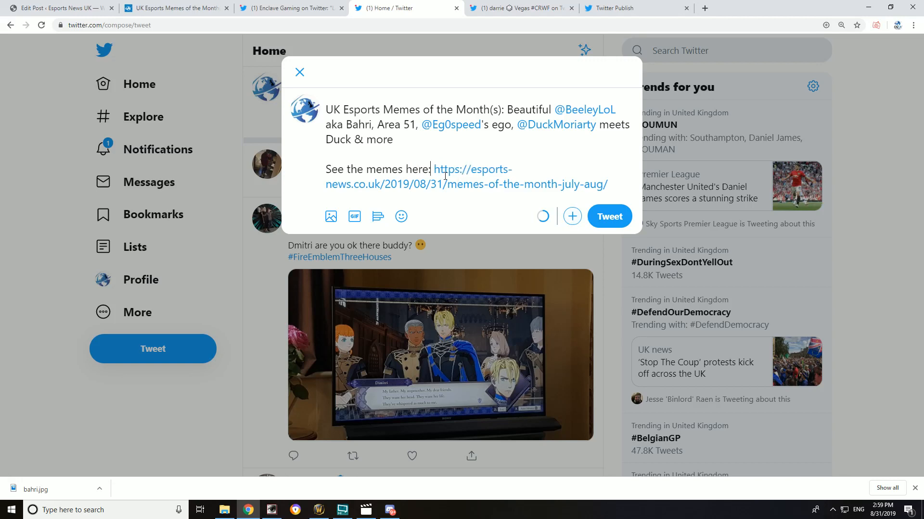
# Step: Publish the tweet, view its own page and return to the Home timeline
pyautogui.click(611, 219)
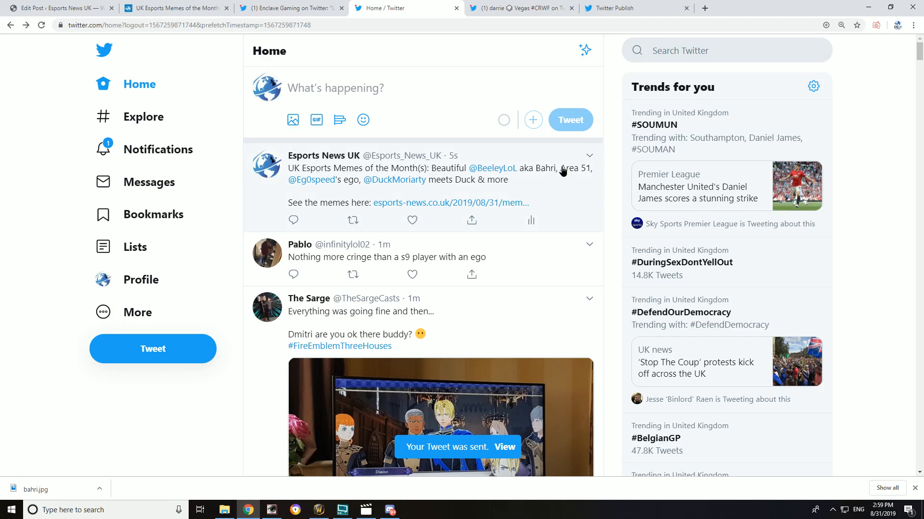
pyautogui.click(563, 172)
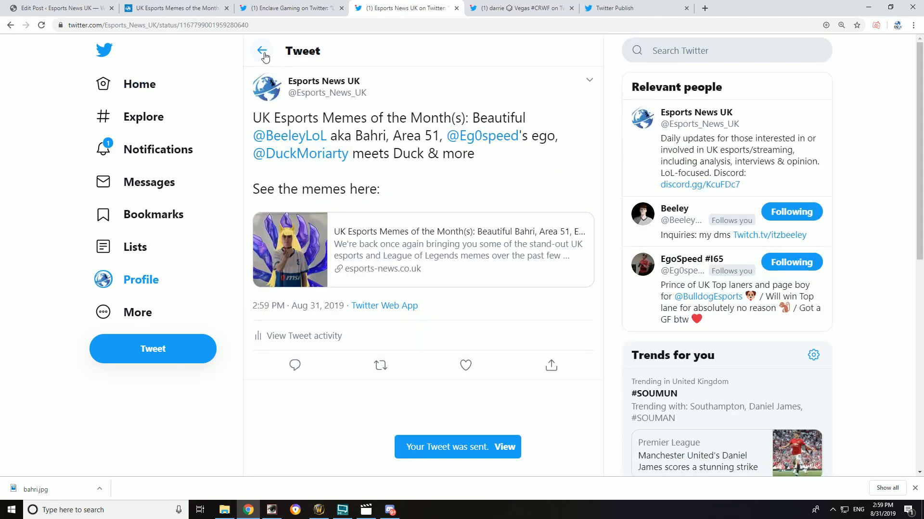
pyautogui.click(262, 51)
# Step: Open Facebook in a new browser tab and return to the Twitter Home timeline
pyautogui.click(705, 9)
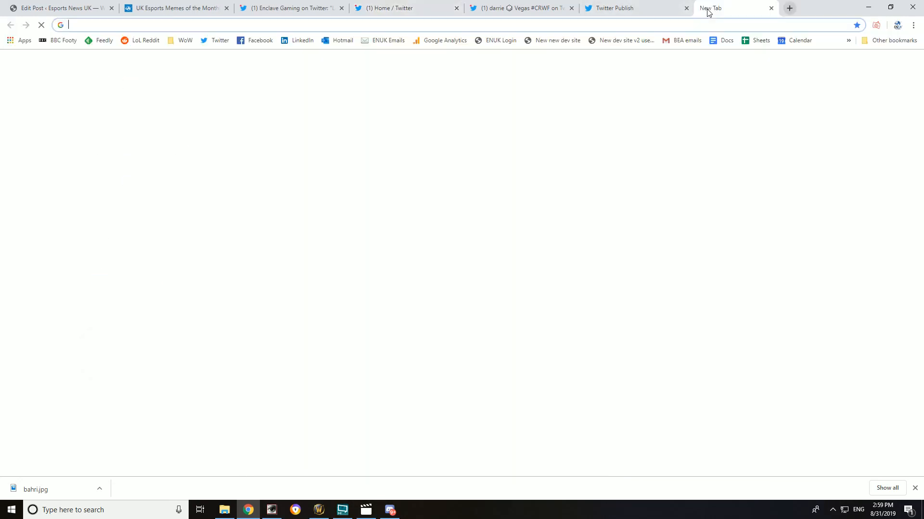
pyautogui.click(242, 42)
pyautogui.click(163, 9)
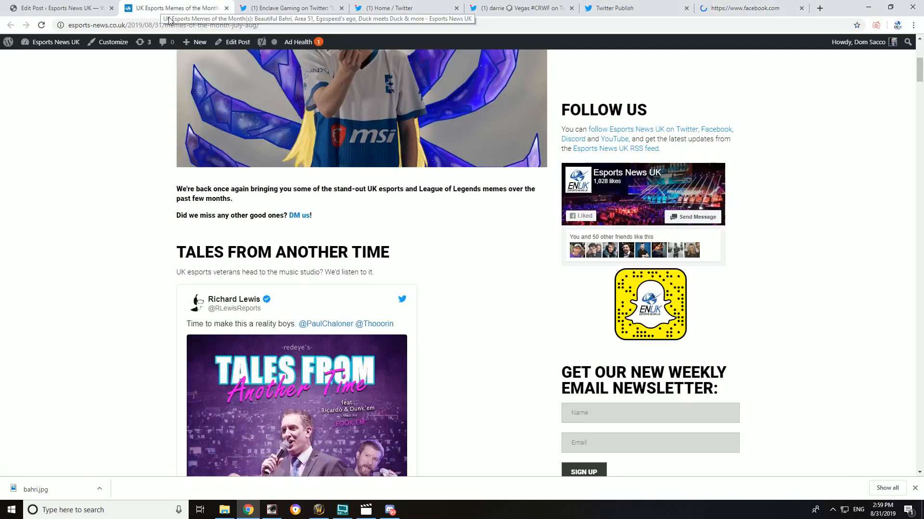
pyautogui.click(744, 11)
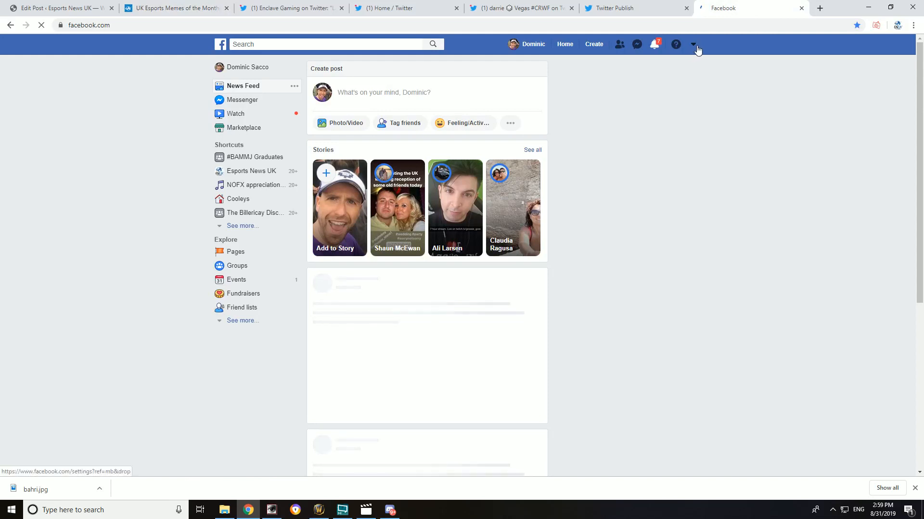
pyautogui.click(659, 7)
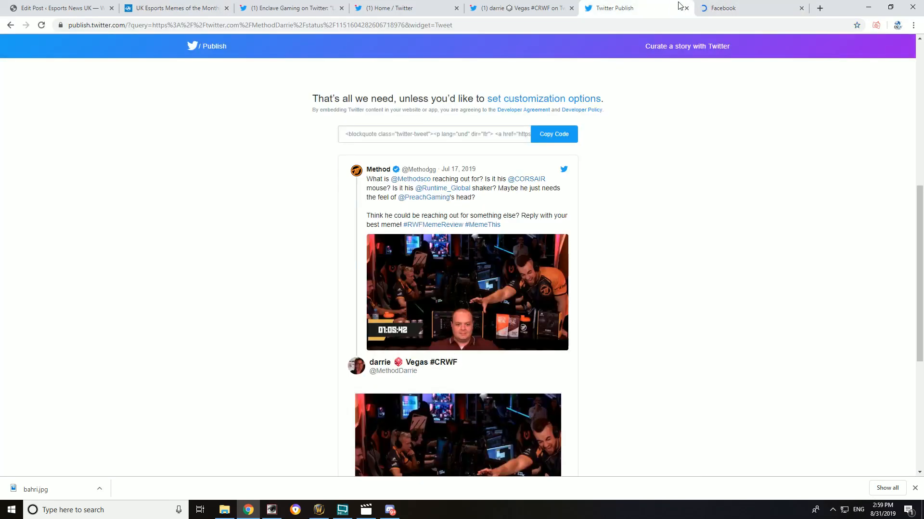
pyautogui.click(400, 8)
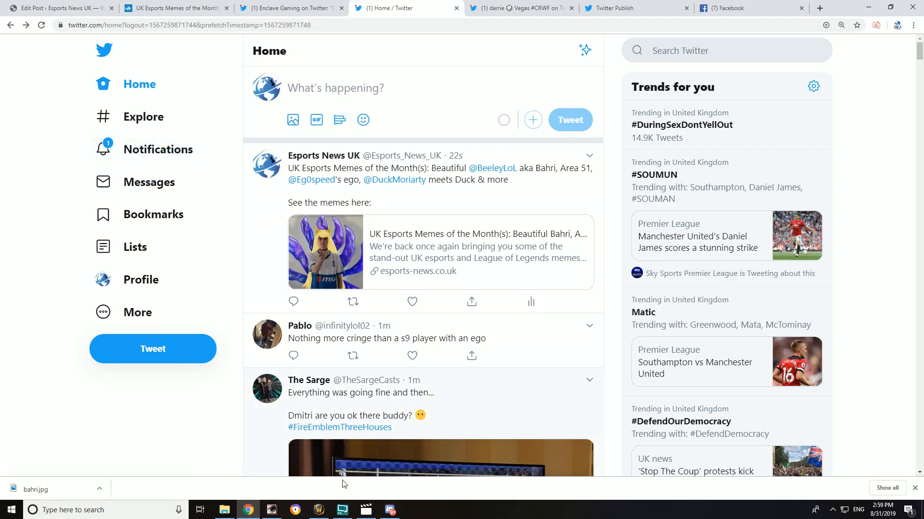
# Step: Switch the live broadcast to the "Streaming ENUK" scene in the streaming software and return to the browser
pyautogui.click(342, 510)
pyautogui.click(680, 405)
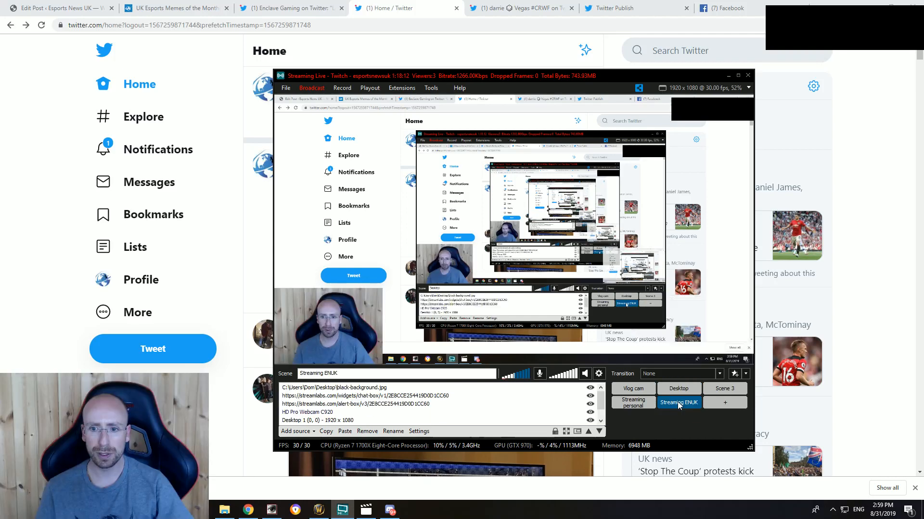
pyautogui.click(870, 226)
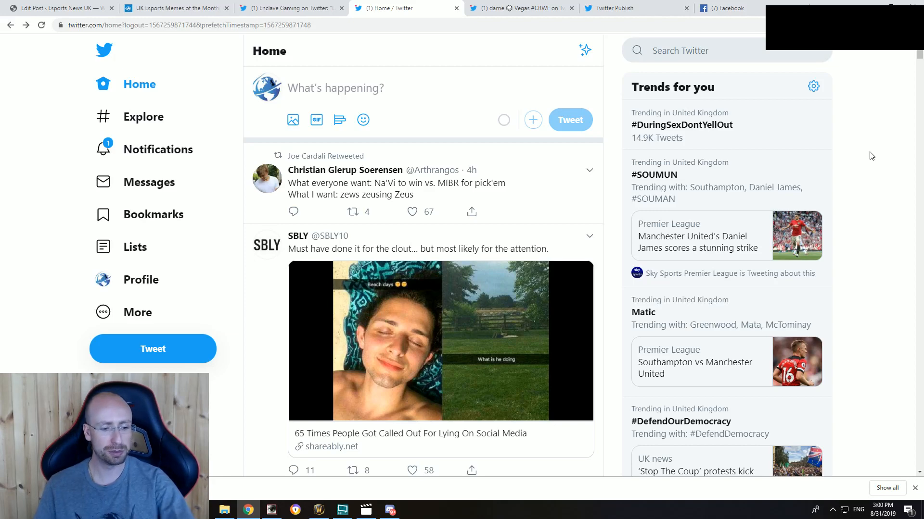
# Step: Check the World of Warcraft Classic realm queue and return to the browser
pyautogui.click(319, 510)
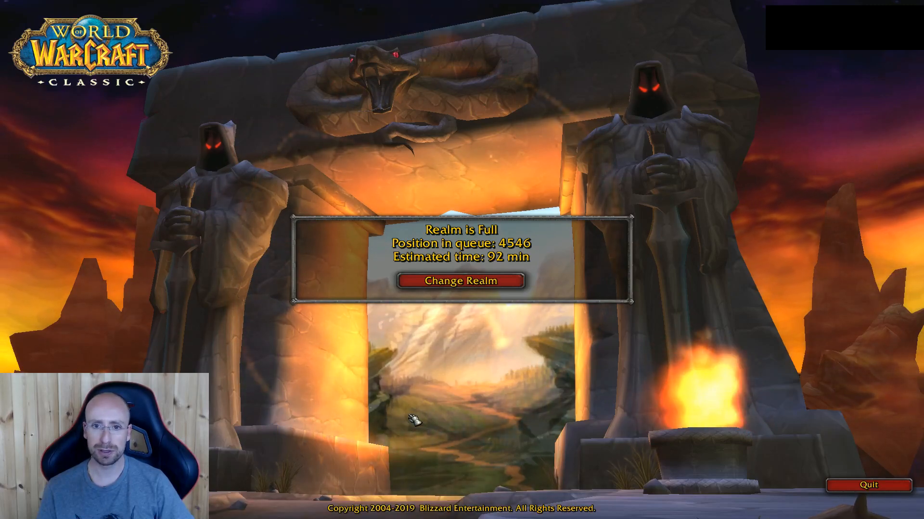
pyautogui.hotkey('alt', 'Tab')
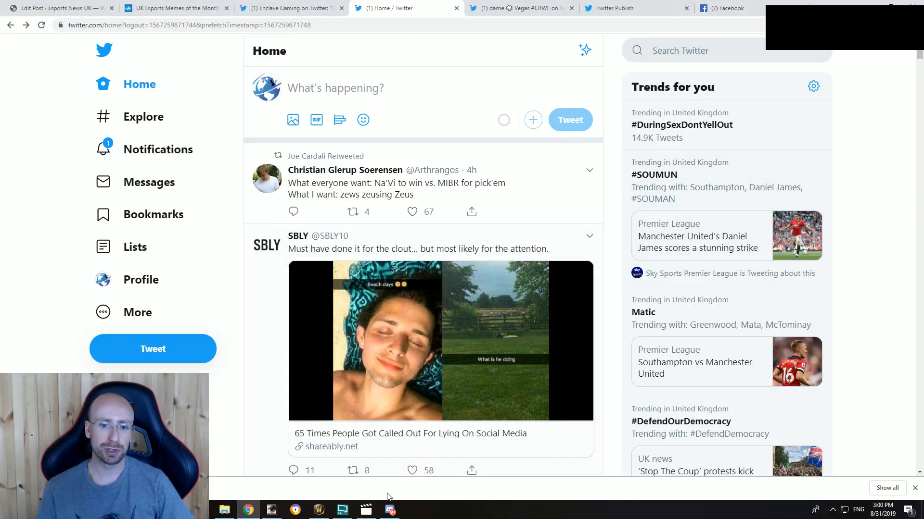
pyautogui.moveTo(368, 513)
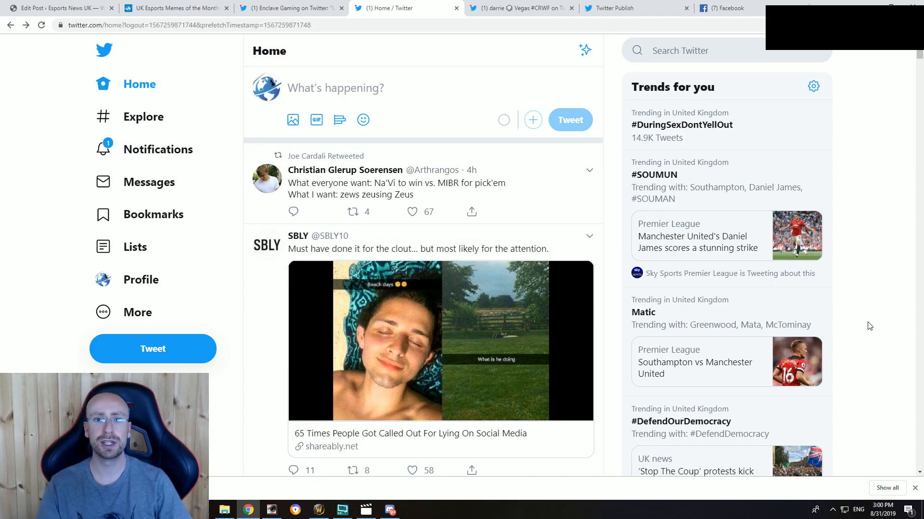
# Step: Close the video player showing the 2019-08-31_13-24-42 recording and switch to the streaming software
pyautogui.click(366, 510)
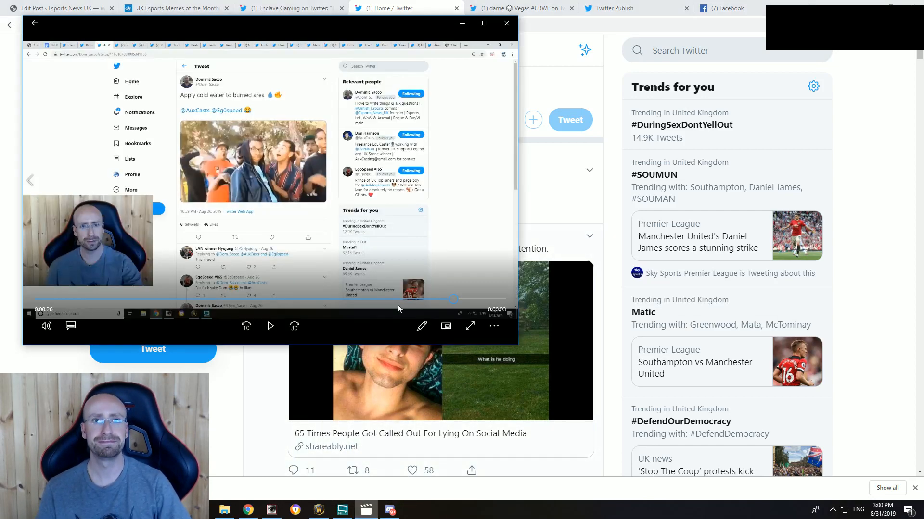
pyautogui.click(507, 23)
pyautogui.click(342, 510)
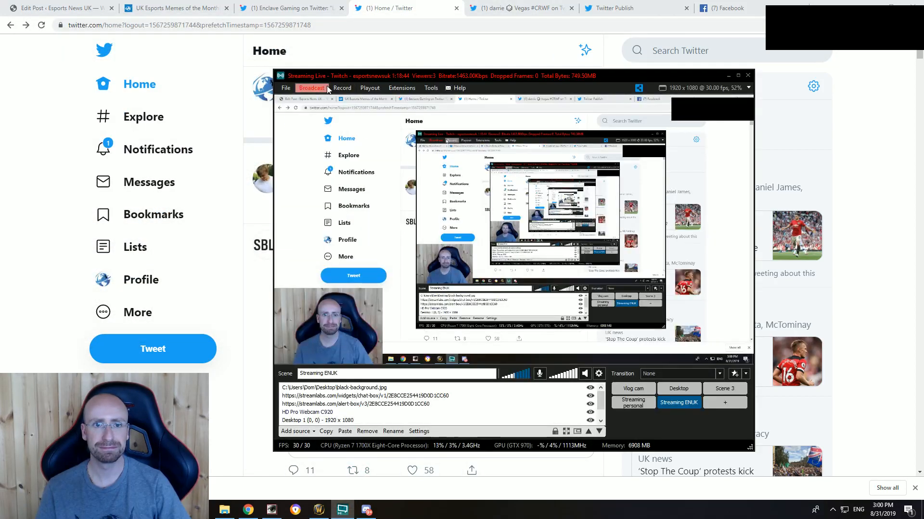